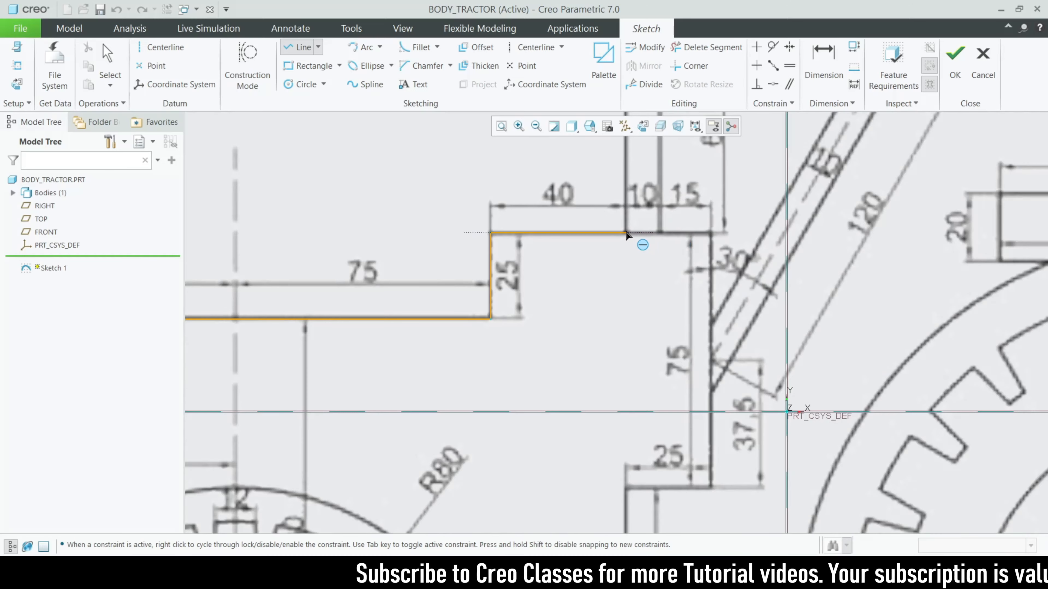
Extend the outer outline through the step corner and pillar base up the slanted front to the roof corner
{"action": "left_click", "coordinate": [626, 234]}
{"action": "scroll", "coordinate": [627, 234], "scroll_direction": "up", "scroll_amount": 3}
{"action": "scroll", "coordinate": [590, 214], "scroll_direction": "down", "scroll_amount": 3}
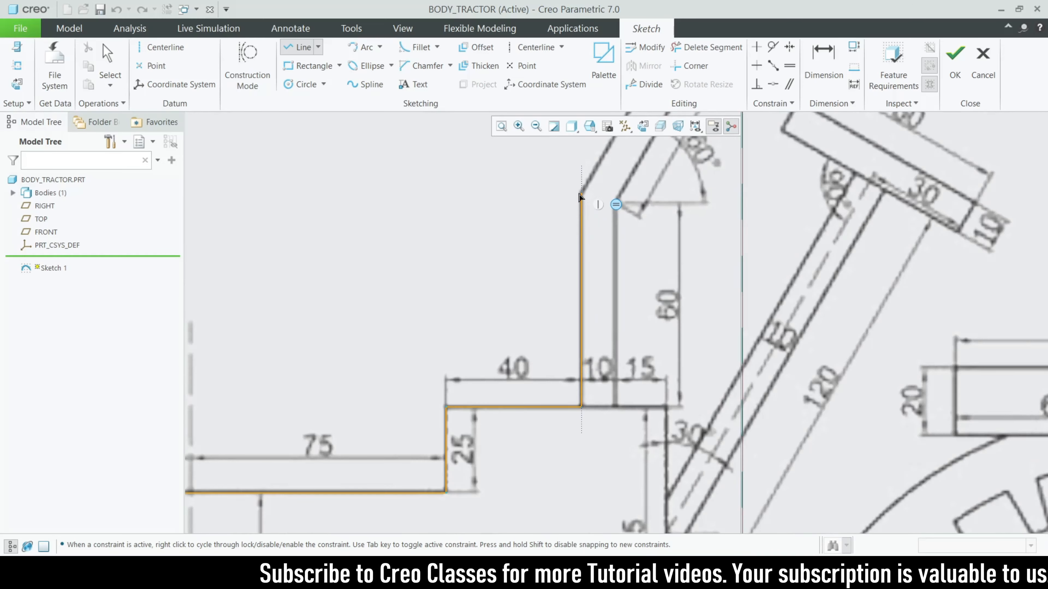
{"action": "left_click", "coordinate": [580, 195]}
{"action": "scroll", "coordinate": [545, 421], "scroll_direction": "up", "scroll_amount": 3}
{"action": "scroll", "coordinate": [624, 258], "scroll_direction": "down", "scroll_amount": 3}
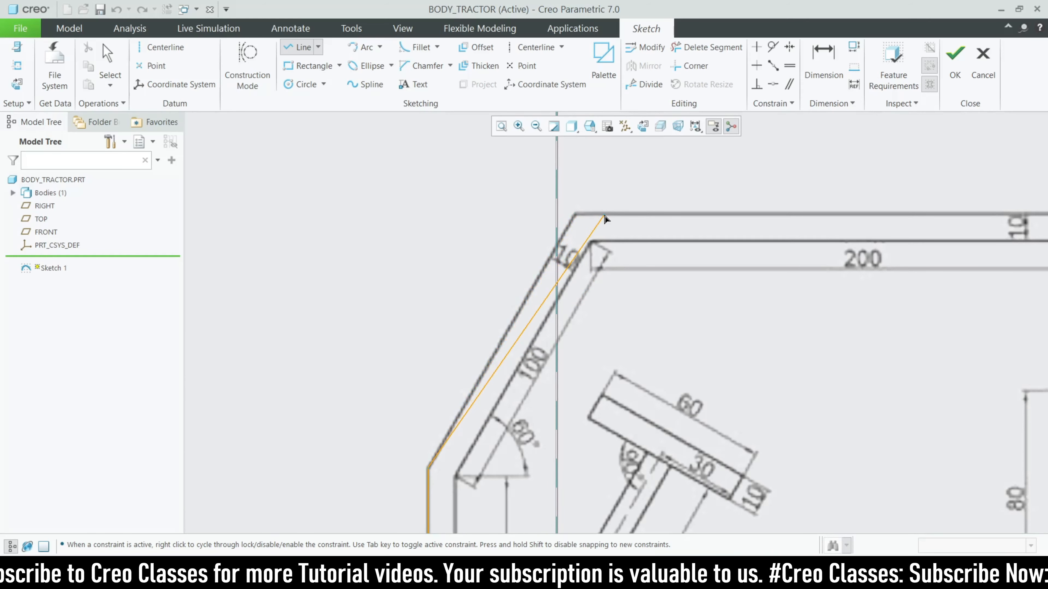
{"action": "scroll", "coordinate": [209, 328], "scroll_direction": "up", "scroll_amount": 3}
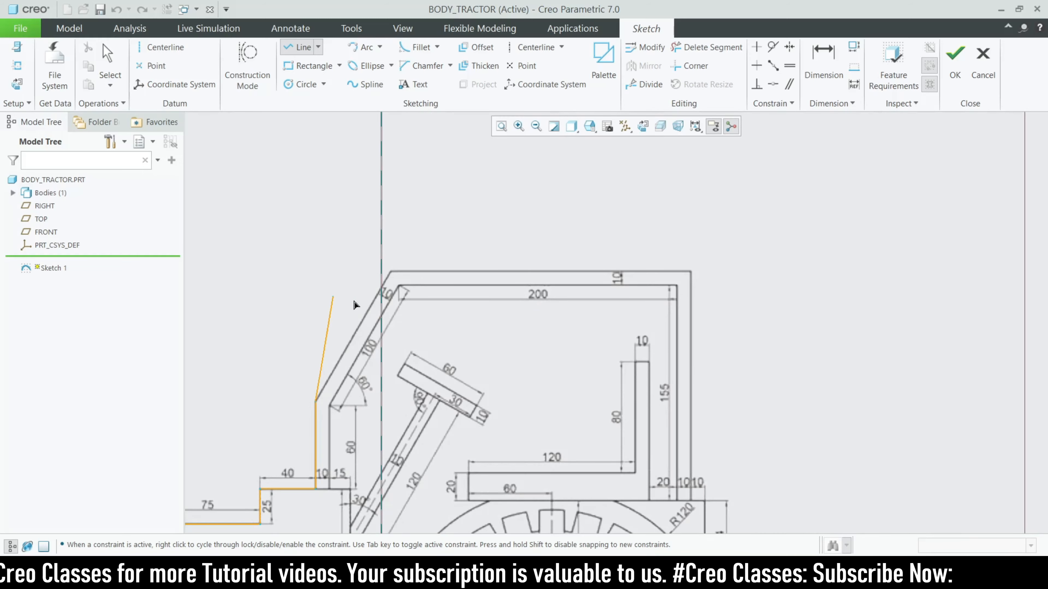
{"action": "scroll", "coordinate": [339, 304], "scroll_direction": "up", "scroll_amount": 3}
{"action": "scroll", "coordinate": [414, 321], "scroll_direction": "down", "scroll_amount": 3}
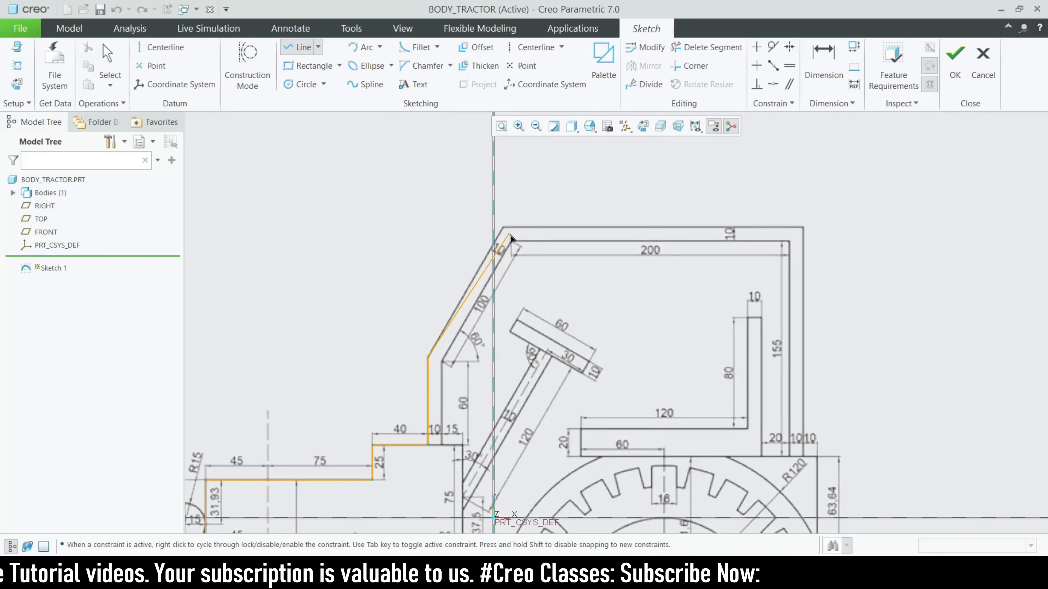
{"action": "scroll", "coordinate": [510, 236], "scroll_direction": "down", "scroll_amount": 4}
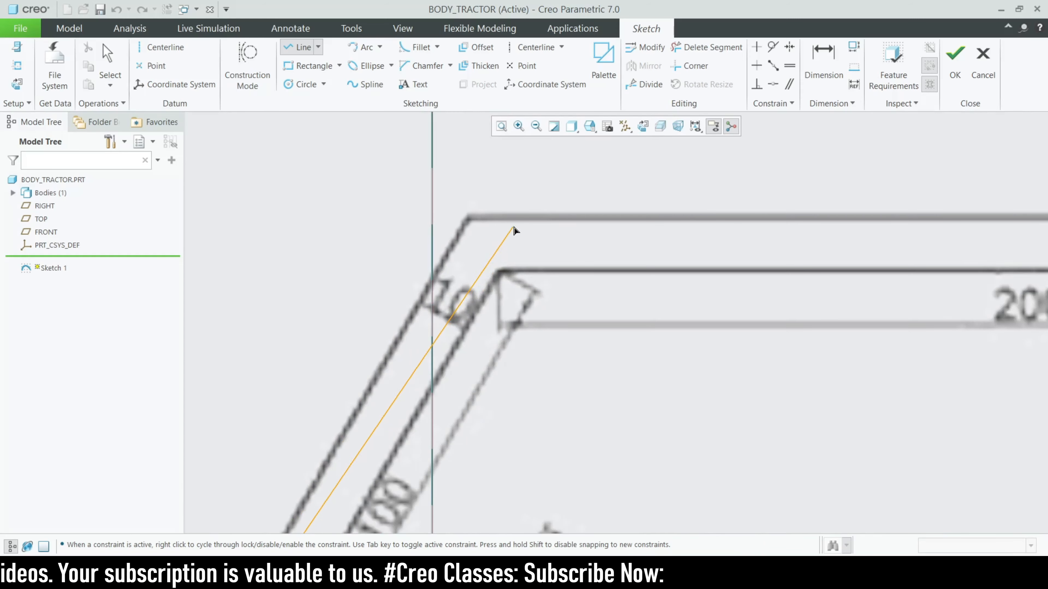
{"action": "left_click", "coordinate": [526, 218]}
Run the outer outline along the 200 roof, down the cab rear and step to the fender's lower corner
{"action": "scroll", "coordinate": [527, 218], "scroll_direction": "up", "scroll_amount": 3}
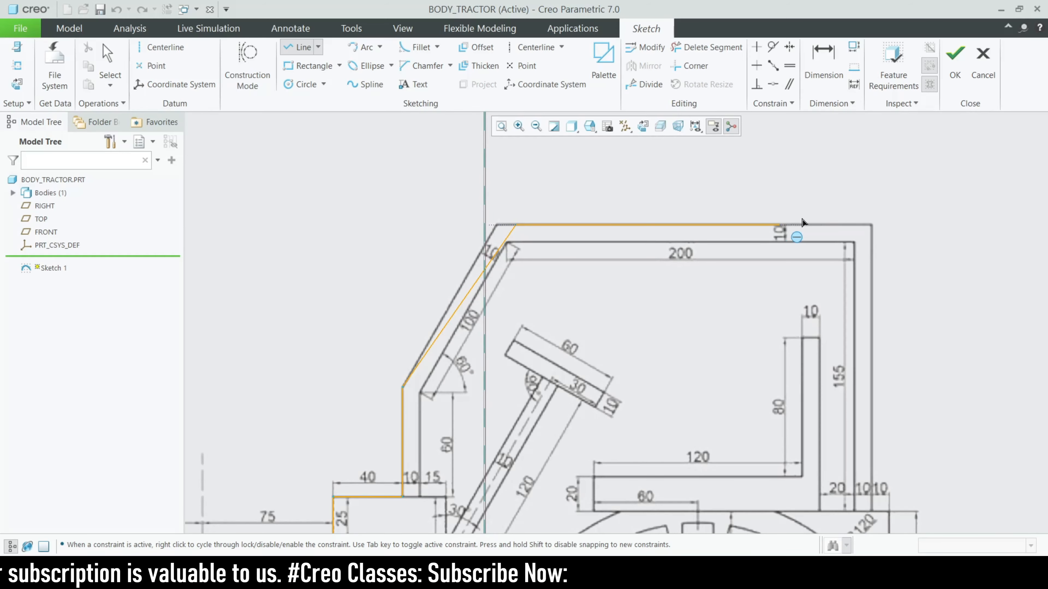
{"action": "left_click", "coordinate": [871, 228]}
{"action": "scroll", "coordinate": [872, 231], "scroll_direction": "up", "scroll_amount": 3}
{"action": "scroll", "coordinate": [677, 307], "scroll_direction": "down", "scroll_amount": 5}
{"action": "left_click", "coordinate": [657, 308]}
{"action": "left_click", "coordinate": [700, 308]}
{"action": "scroll", "coordinate": [700, 309], "scroll_direction": "up", "scroll_amount": 3}
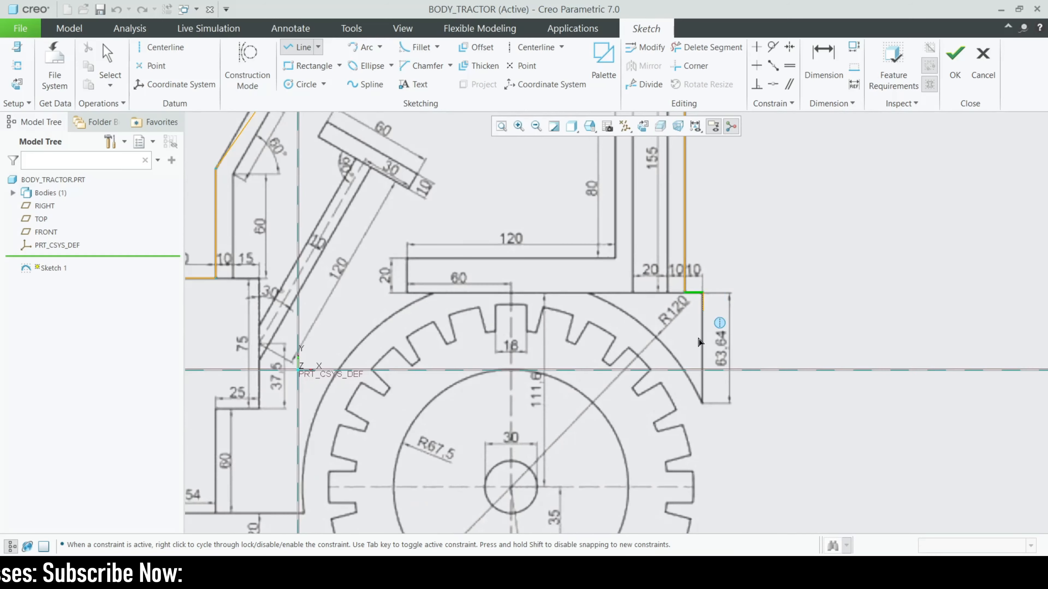
{"action": "scroll", "coordinate": [698, 394], "scroll_direction": "down", "scroll_amount": 3}
{"action": "left_click", "coordinate": [707, 416]}
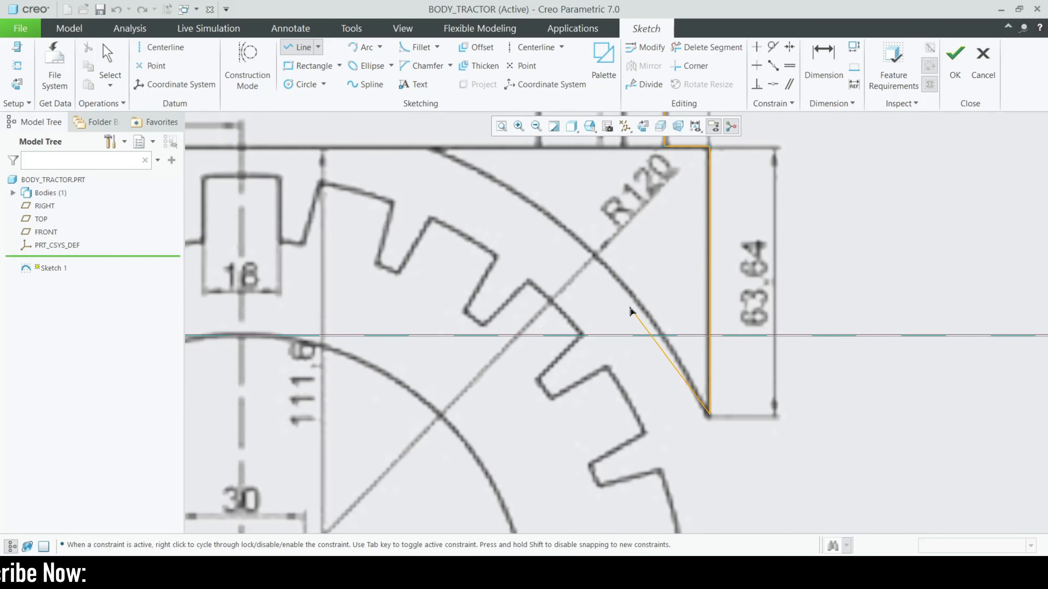
{"action": "scroll", "coordinate": [728, 442], "scroll_direction": "up", "scroll_amount": 3}
{"action": "scroll", "coordinate": [727, 437], "scroll_direction": "up", "scroll_amount": 4}
{"action": "middle_click", "coordinate": [728, 425]}
{"action": "scroll", "coordinate": [299, 259], "scroll_direction": "down", "scroll_amount": 5}
Draw the inner 10-offset chain up the pillar, along the roof and down to the fender corner
{"action": "left_click", "coordinate": [444, 470]}
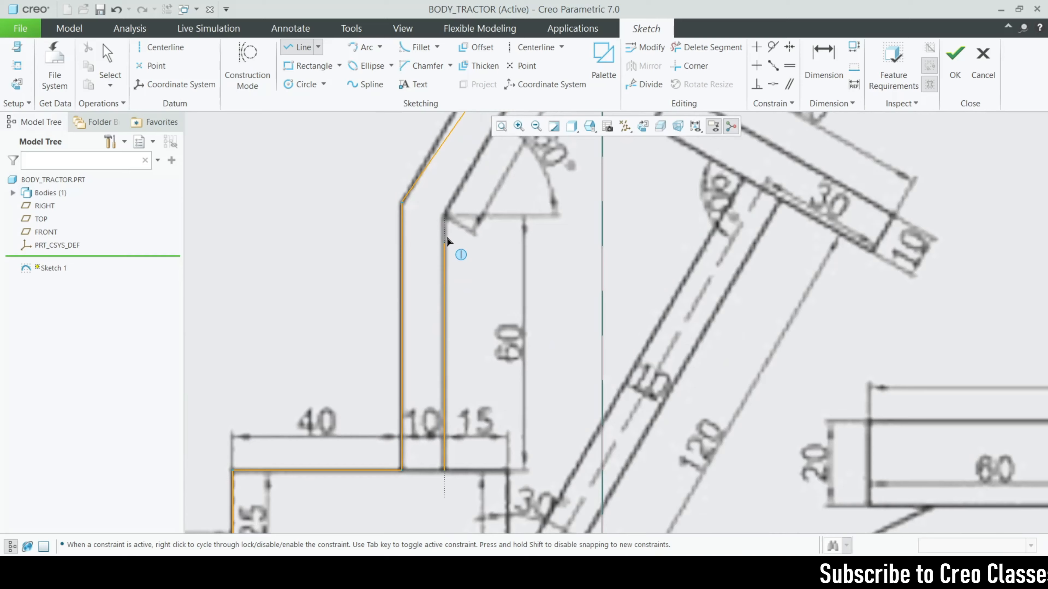
{"action": "left_click", "coordinate": [446, 218]}
{"action": "scroll", "coordinate": [342, 441], "scroll_direction": "up", "scroll_amount": 4}
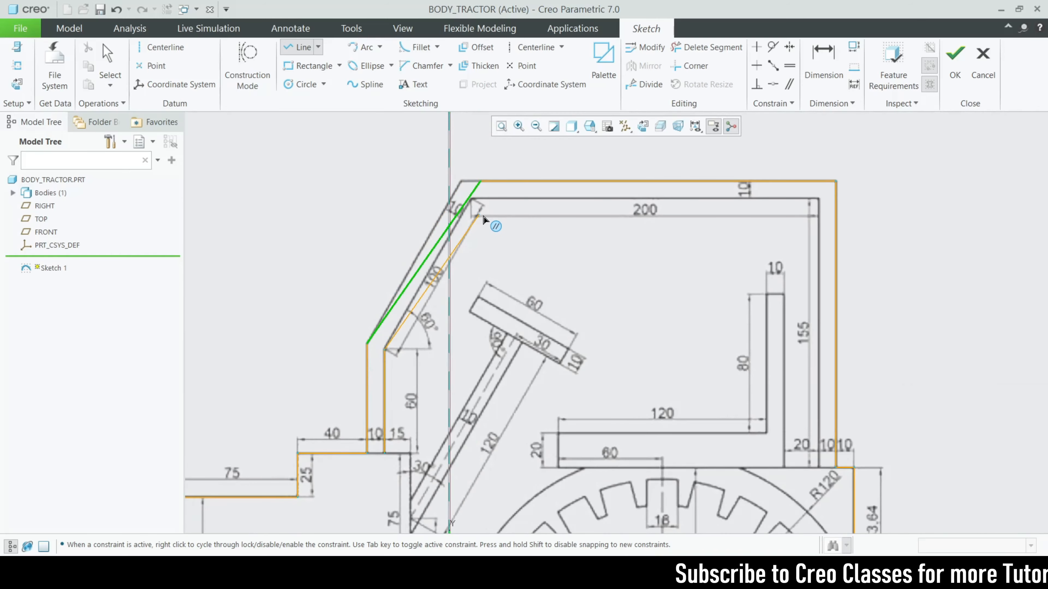
{"action": "scroll", "coordinate": [495, 209], "scroll_direction": "down", "scroll_amount": 5}
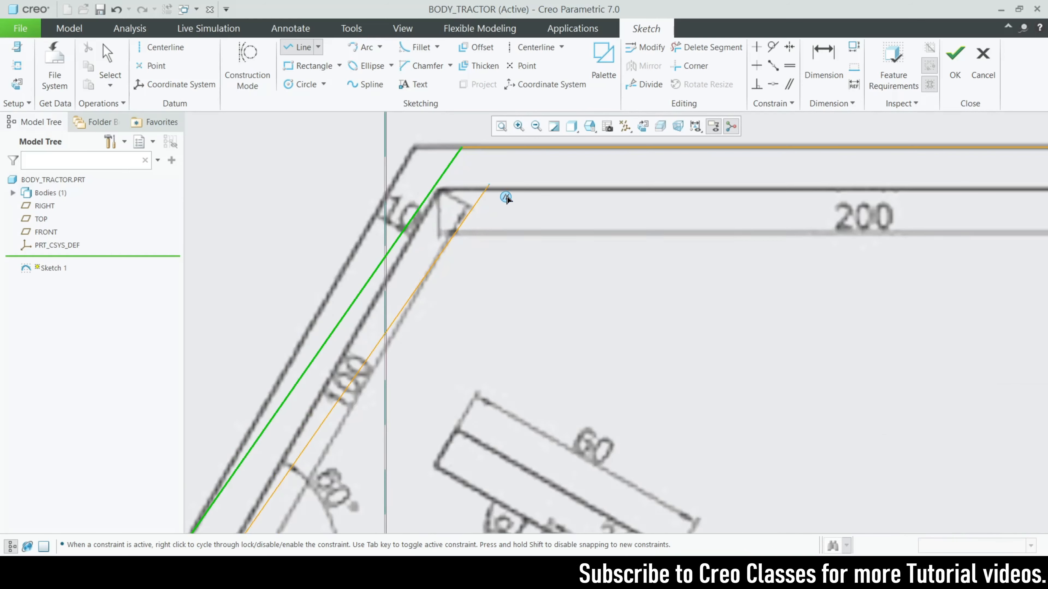
{"action": "left_click", "coordinate": [485, 195]}
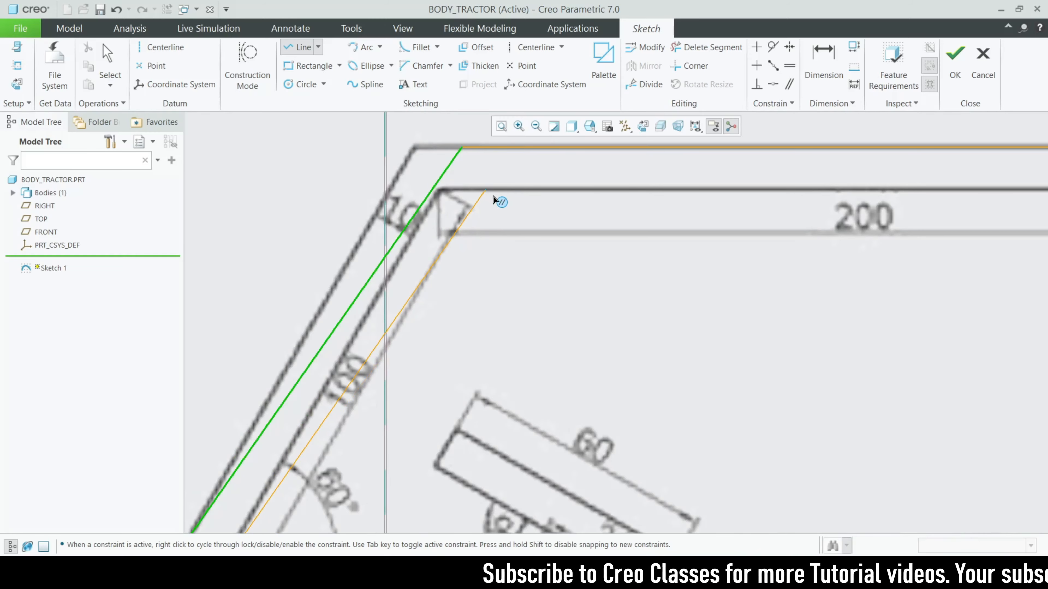
{"action": "scroll", "coordinate": [265, 229], "scroll_direction": "up", "scroll_amount": 3}
{"action": "scroll", "coordinate": [755, 202], "scroll_direction": "down", "scroll_amount": 2}
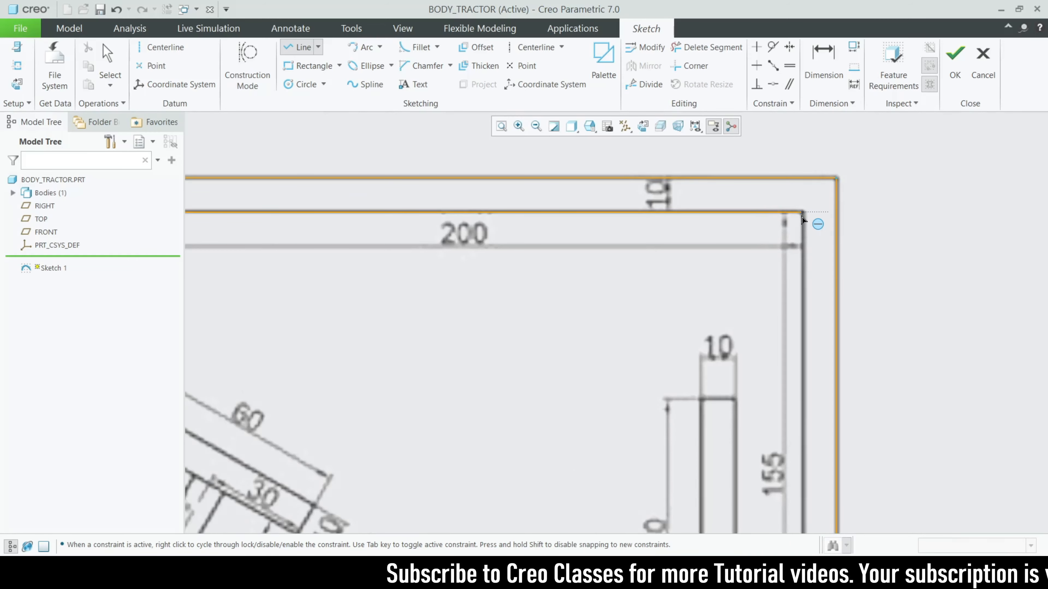
{"action": "left_click", "coordinate": [804, 218]}
{"action": "scroll", "coordinate": [751, 171], "scroll_direction": "up", "scroll_amount": 4}
{"action": "scroll", "coordinate": [776, 351], "scroll_direction": "down", "scroll_amount": 4}
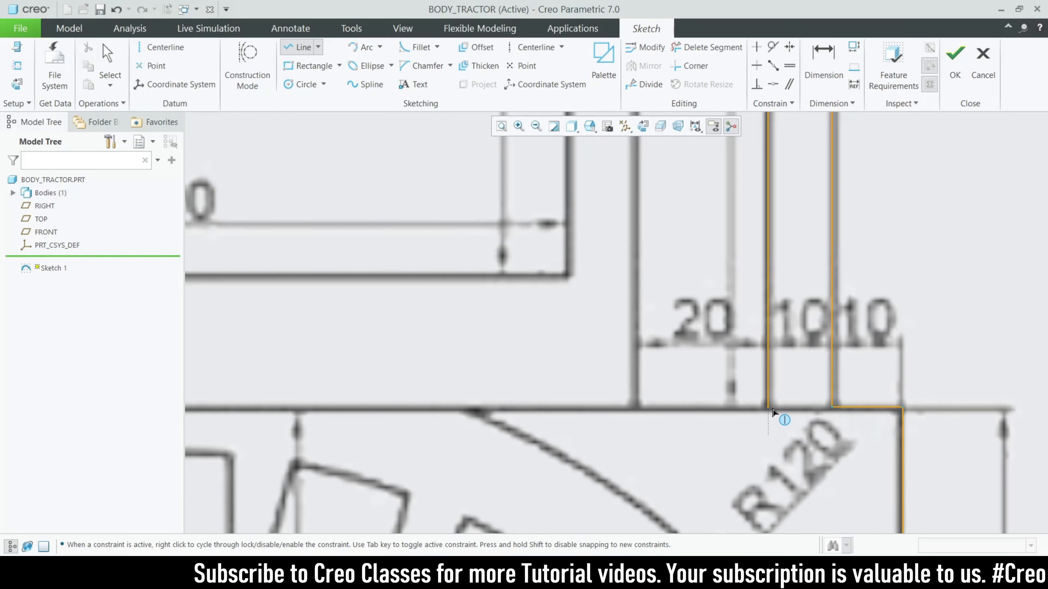
{"action": "scroll", "coordinate": [671, 342], "scroll_direction": "up", "scroll_amount": 3}
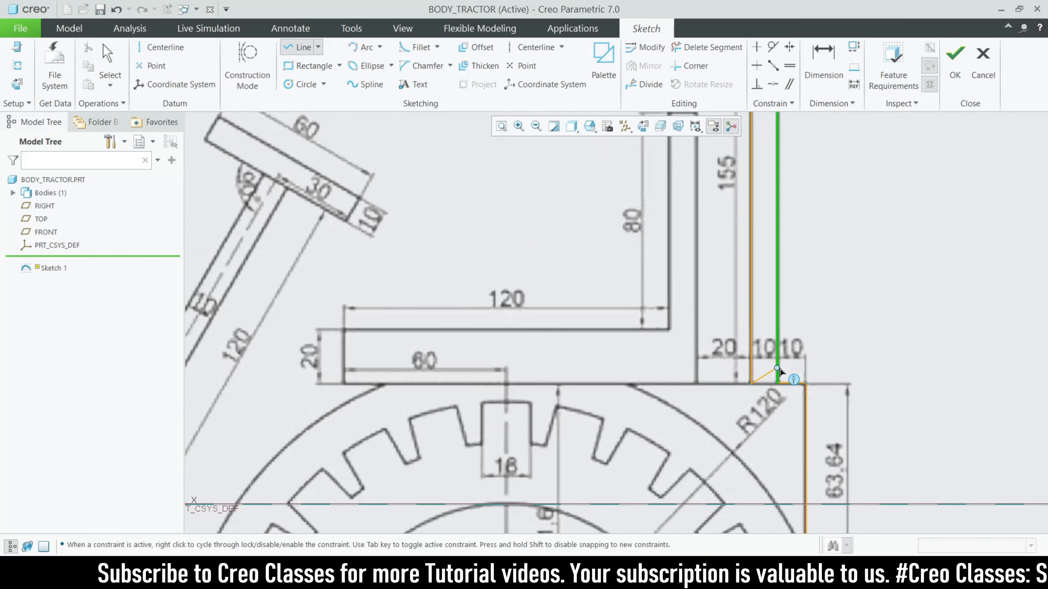
{"action": "scroll", "coordinate": [782, 367], "scroll_direction": "up", "scroll_amount": 3}
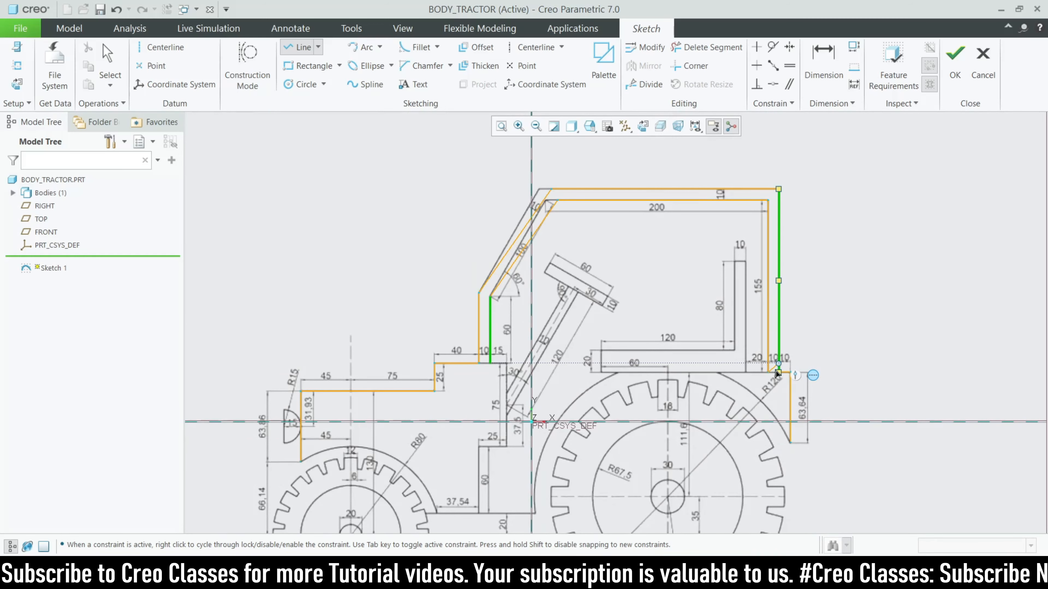
{"action": "left_click", "coordinate": [777, 371]}
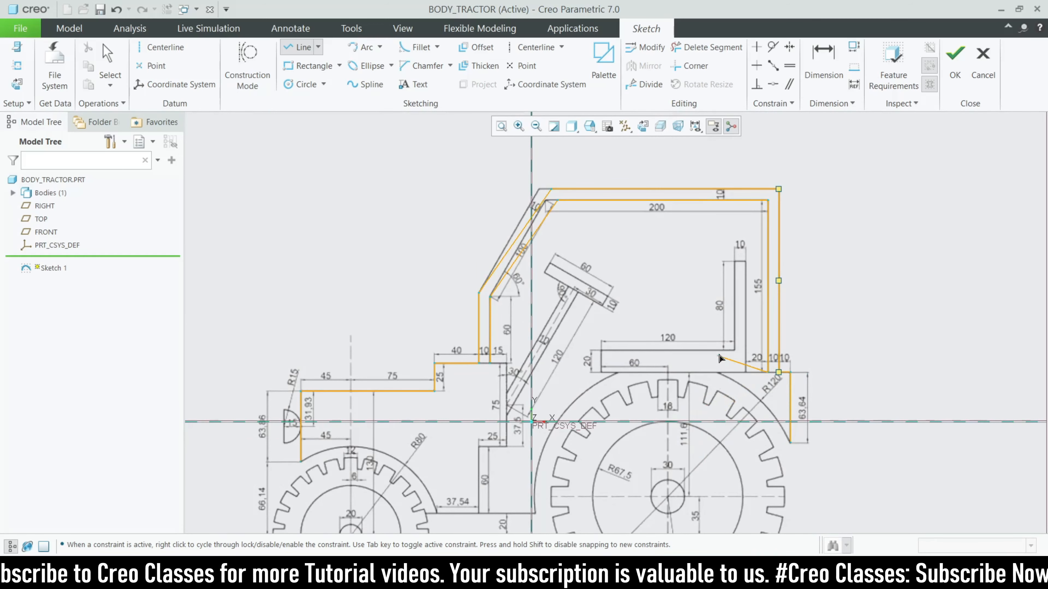
End the cab line chain and return to the Line tool
{"action": "middle_click", "coordinate": [718, 373]}
{"action": "middle_click", "coordinate": [511, 301]}
{"action": "scroll", "coordinate": [510, 301], "scroll_direction": "up", "scroll_amount": 2}
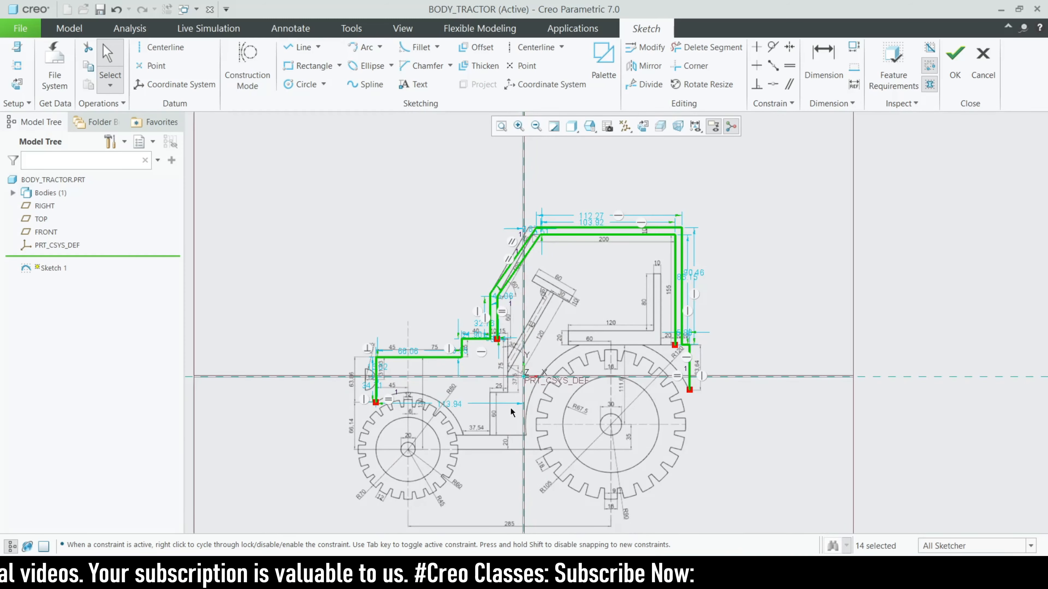
{"action": "scroll", "coordinate": [523, 395], "scroll_direction": "down", "scroll_amount": 3}
{"action": "scroll", "coordinate": [500, 397], "scroll_direction": "up", "scroll_amount": 2}
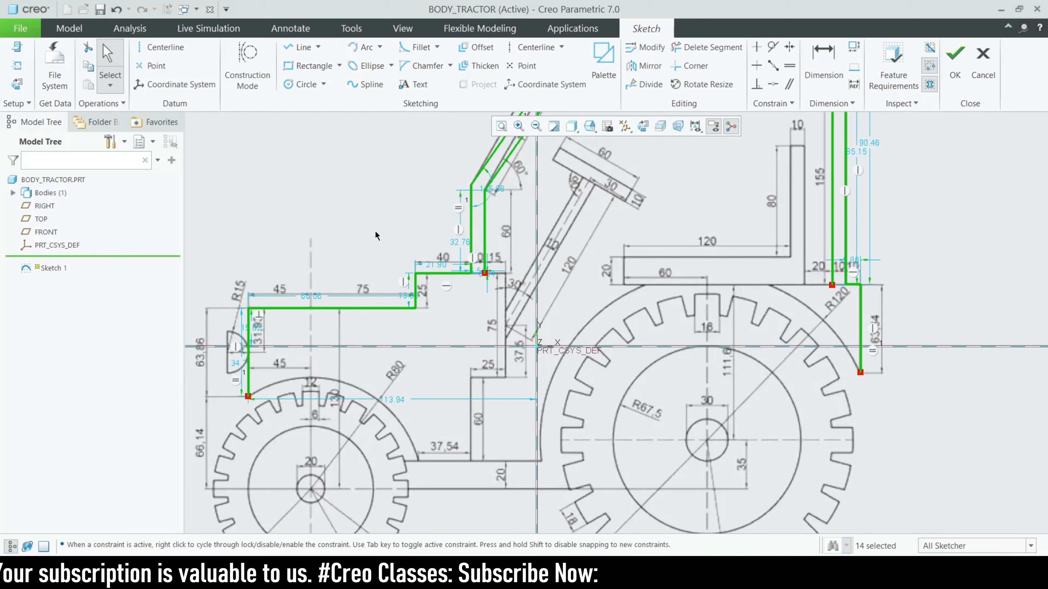
{"action": "left_click", "coordinate": [363, 47]}
{"action": "scroll", "coordinate": [373, 322], "scroll_direction": "up", "scroll_amount": 1}
{"action": "scroll", "coordinate": [341, 316], "scroll_direction": "down", "scroll_amount": 5}
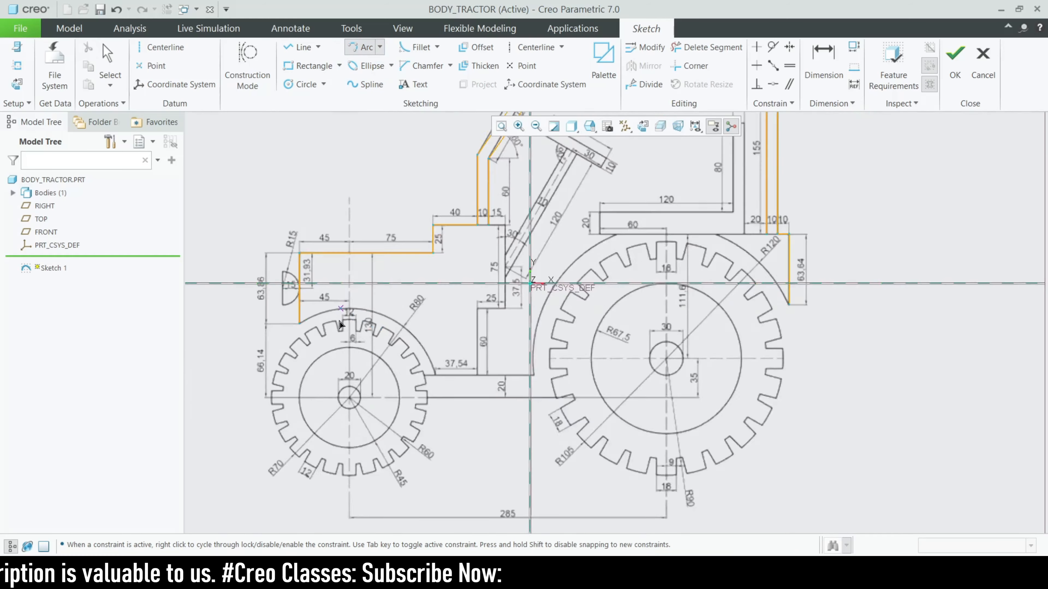
{"action": "left_click", "coordinate": [315, 65]}
{"action": "left_click", "coordinate": [313, 50]}
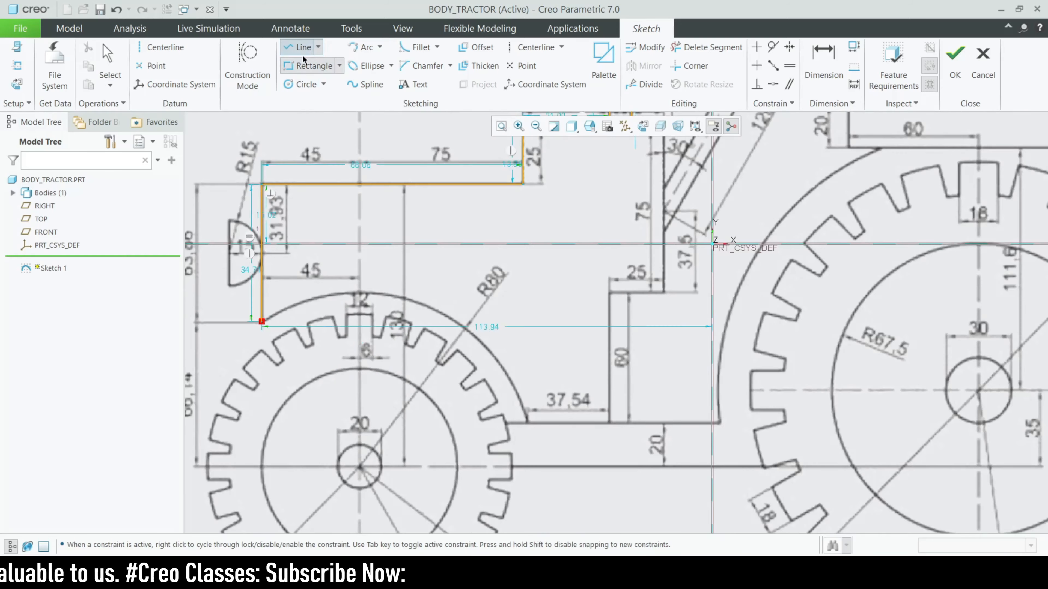
{"action": "scroll", "coordinate": [412, 392], "scroll_direction": "up", "scroll_amount": 3}
{"action": "scroll", "coordinate": [326, 442], "scroll_direction": "down", "scroll_amount": 4}
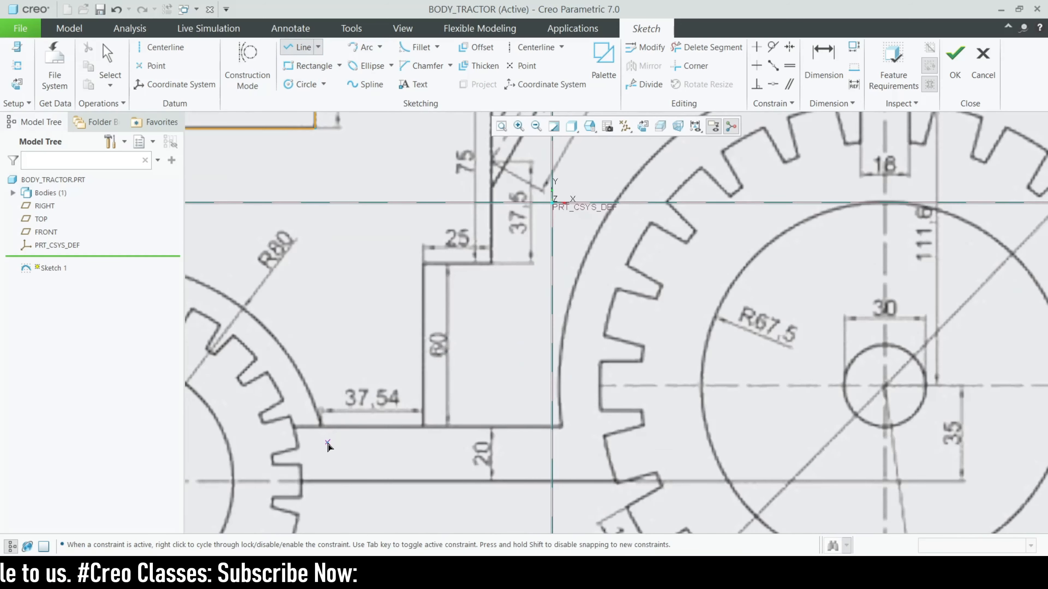
Draw the bottom body line from the front wheel arch to the vertical centre reference
{"action": "left_click", "coordinate": [321, 426]}
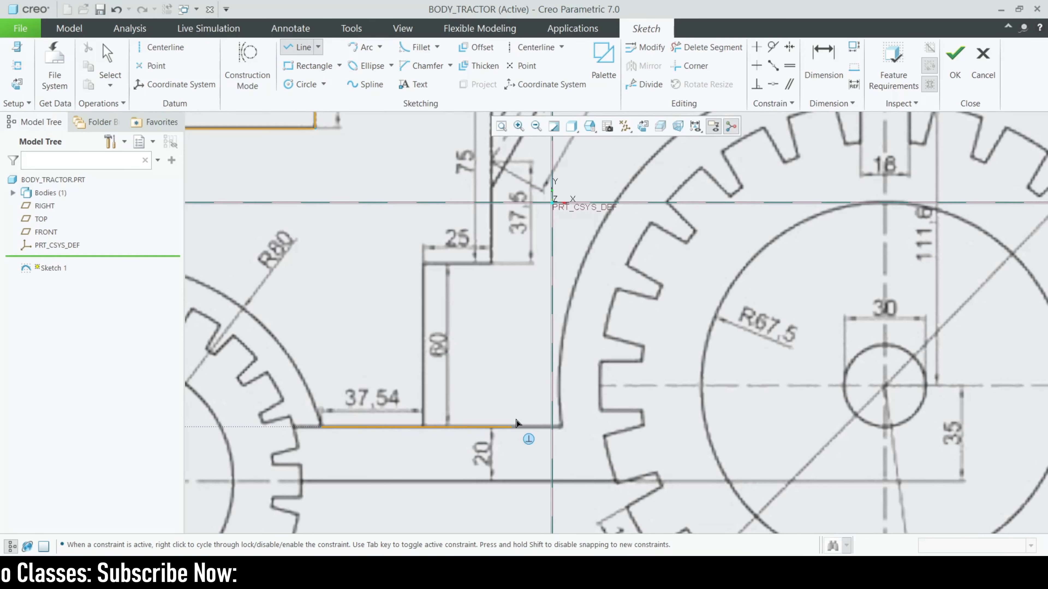
{"action": "left_click", "coordinate": [560, 426]}
{"action": "middle_click", "coordinate": [534, 443]}
{"action": "scroll", "coordinate": [534, 442], "scroll_direction": "up", "scroll_amount": 3}
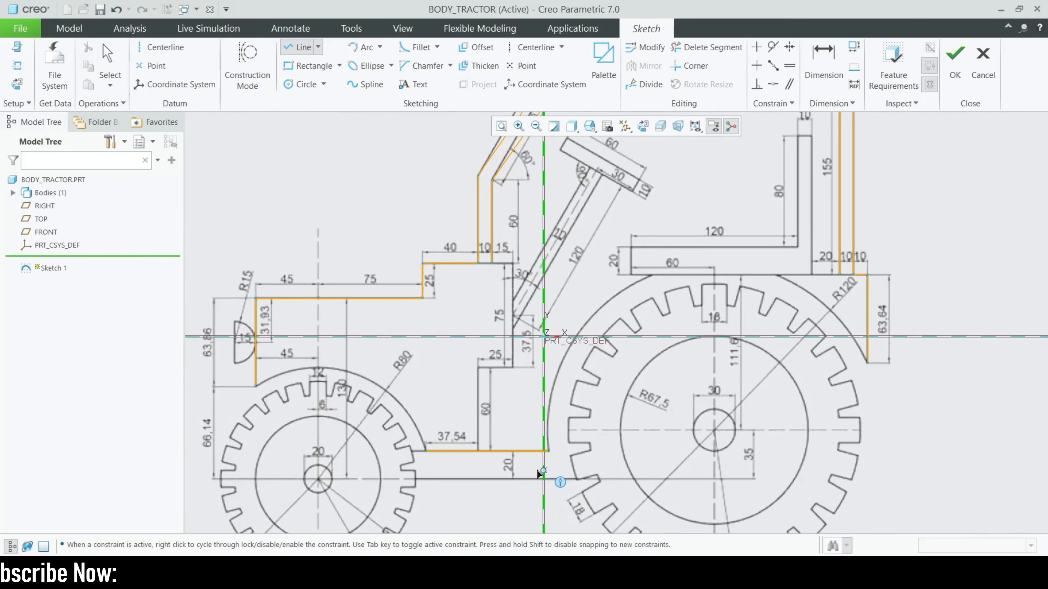
{"action": "middle_click", "coordinate": [536, 462]}
{"action": "left_click", "coordinate": [362, 47]}
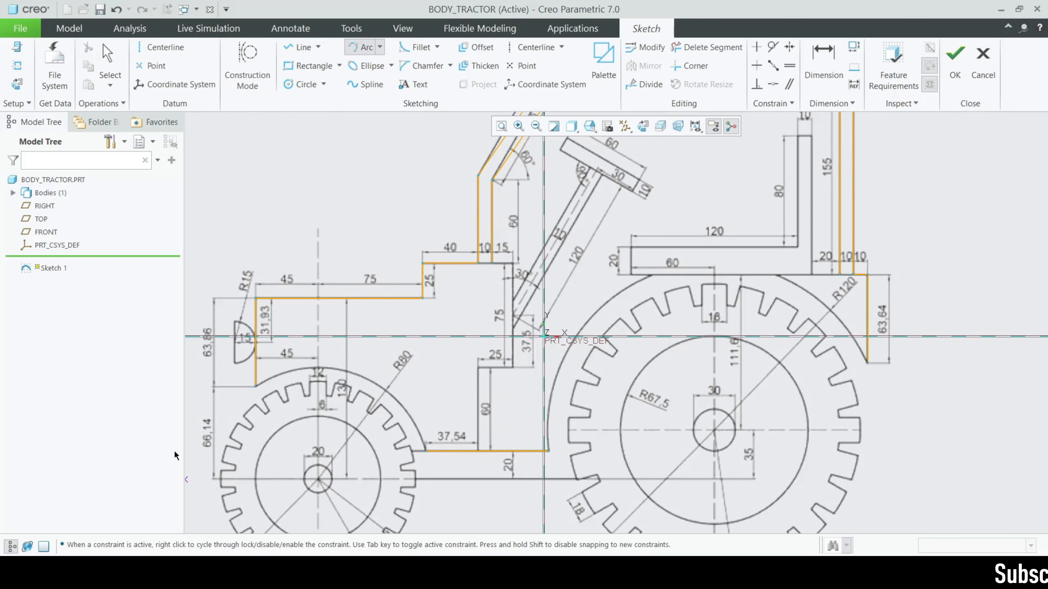
{"action": "scroll", "coordinate": [259, 396], "scroll_direction": "down", "scroll_amount": 2}
Draw a fender arc over the front wheel from the front edge's end to the bottom line corner
{"action": "left_click", "coordinate": [254, 381]}
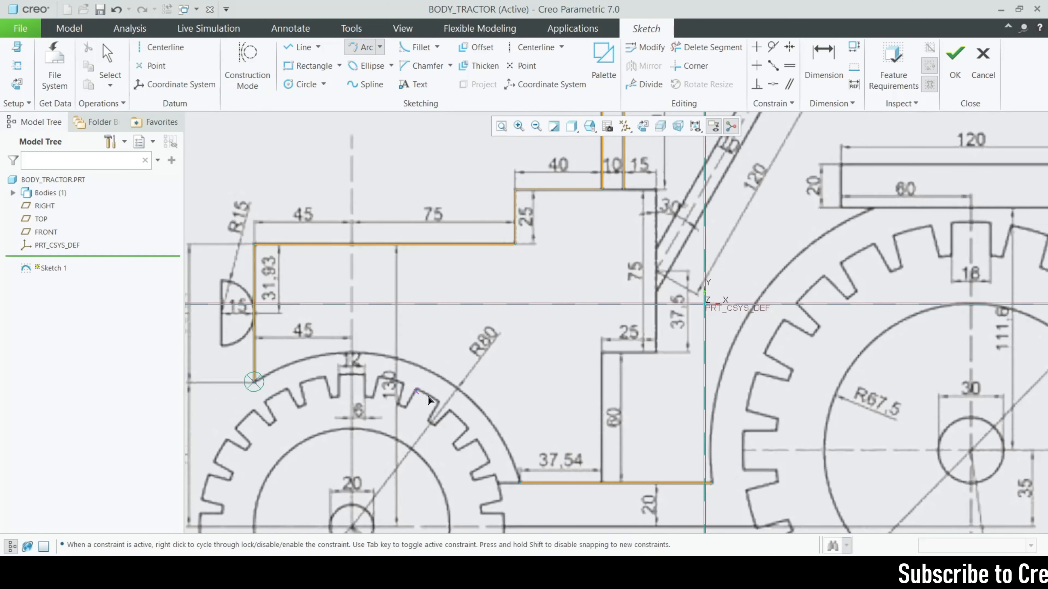
{"action": "left_click", "coordinate": [517, 484]}
{"action": "left_click", "coordinate": [477, 413]}
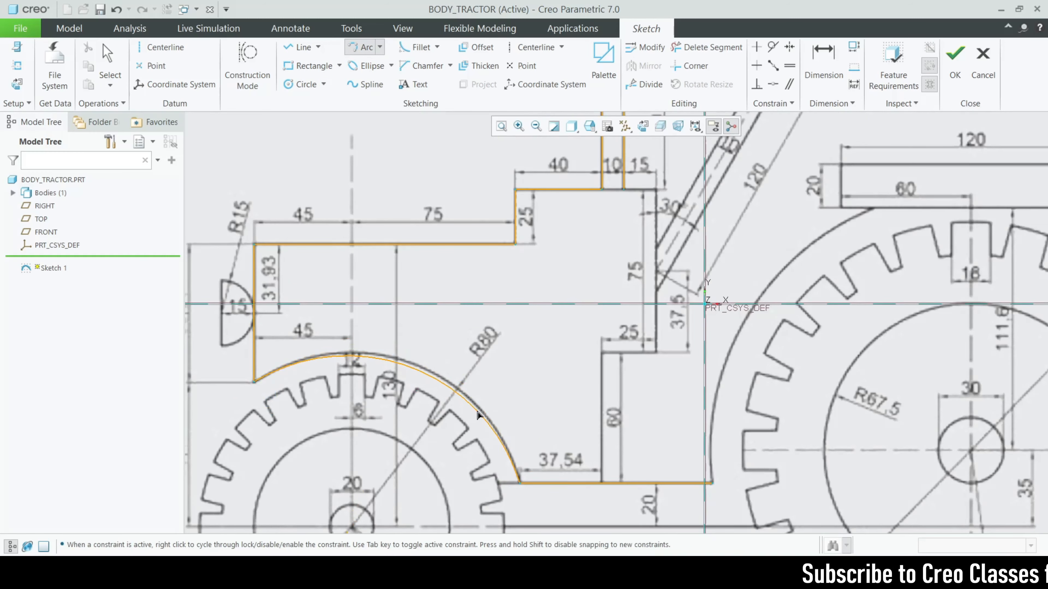
{"action": "left_click", "coordinate": [480, 412]}
{"action": "middle_click", "coordinate": [479, 412]}
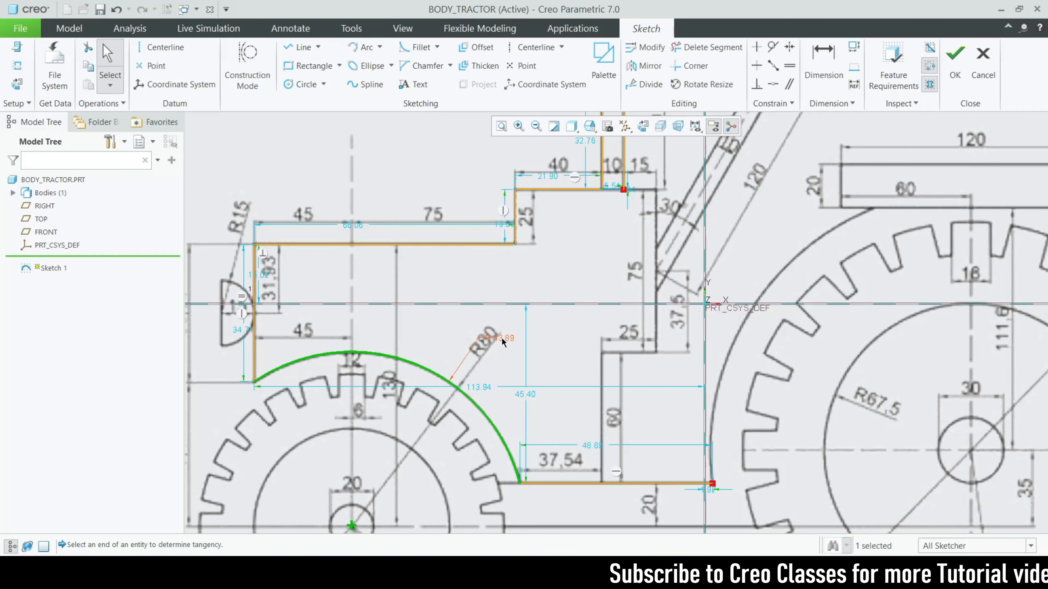
{"action": "scroll", "coordinate": [358, 340], "scroll_direction": "down", "scroll_amount": 3}
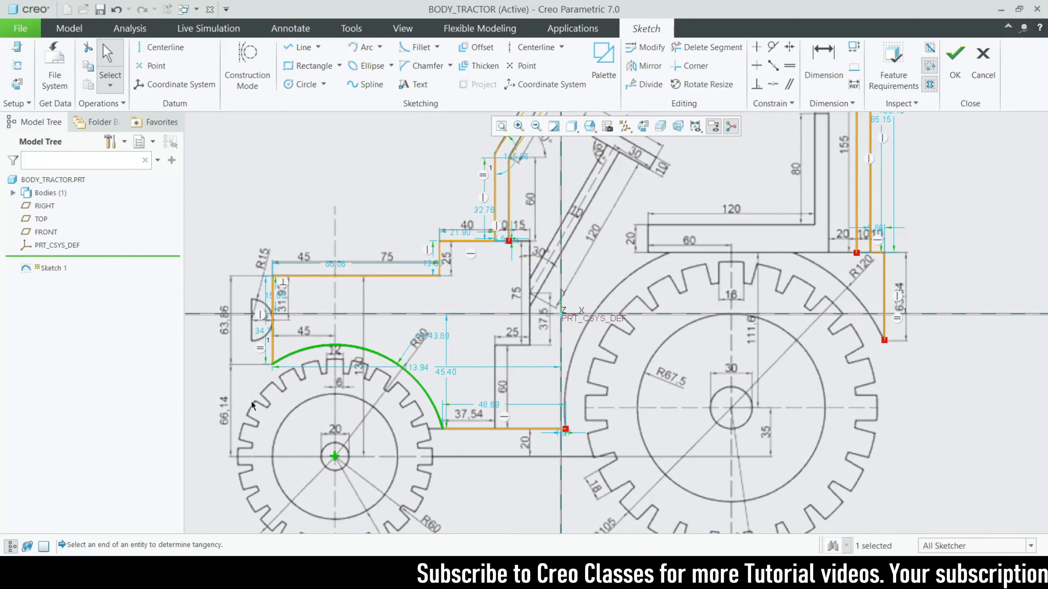
{"action": "scroll", "coordinate": [465, 364], "scroll_direction": "down", "scroll_amount": 2}
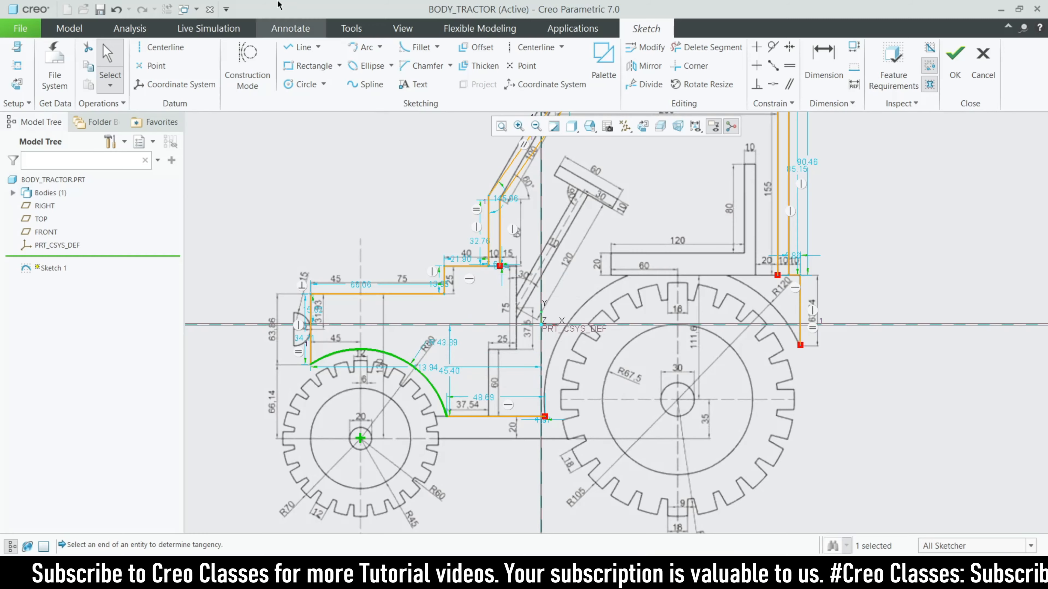
Trace the middle step across the 15 top and down the 75 edge
{"action": "left_click", "coordinate": [305, 50]}
{"action": "scroll", "coordinate": [508, 280], "scroll_direction": "up", "scroll_amount": 4}
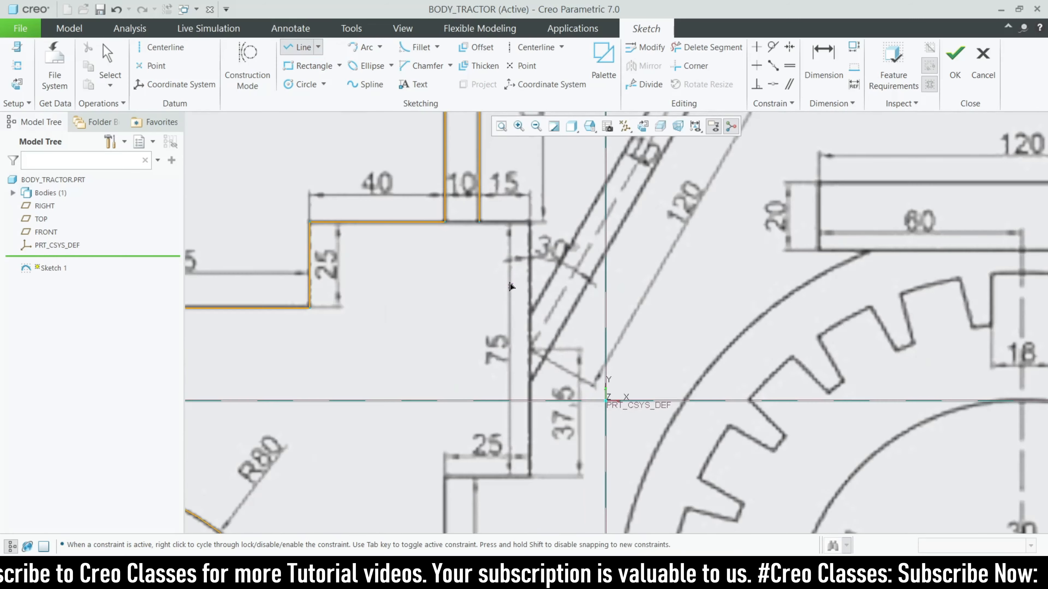
{"action": "left_click", "coordinate": [478, 222]}
{"action": "left_click", "coordinate": [530, 222]}
{"action": "left_click", "coordinate": [530, 477]}
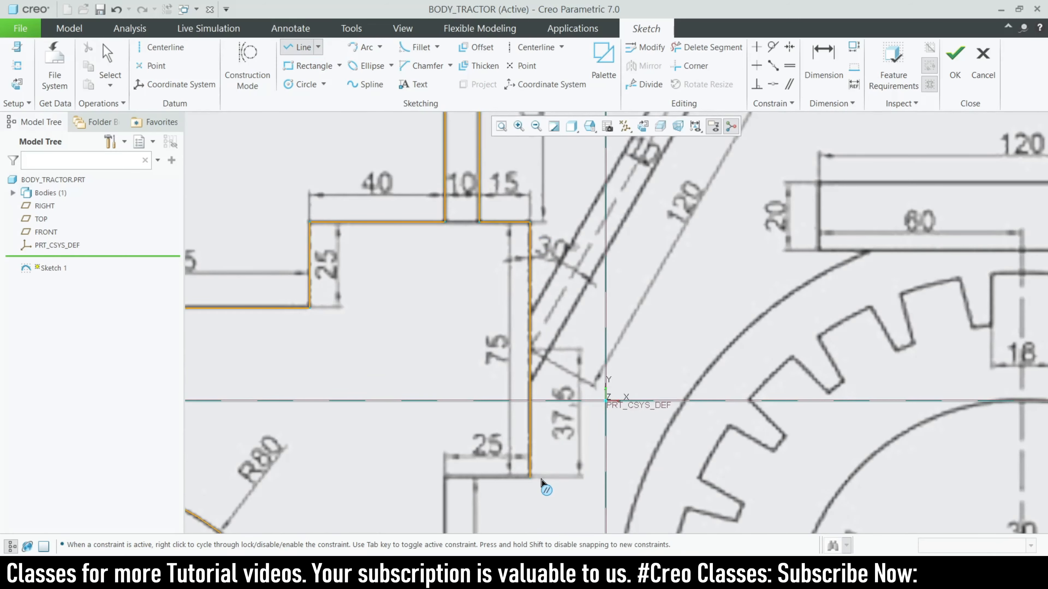
Add the 25 step and a 60 vertical line down to the bottom body line
{"action": "scroll", "coordinate": [547, 394], "scroll_direction": "down", "scroll_amount": 4}
{"action": "scroll", "coordinate": [510, 387], "scroll_direction": "up", "scroll_amount": 4}
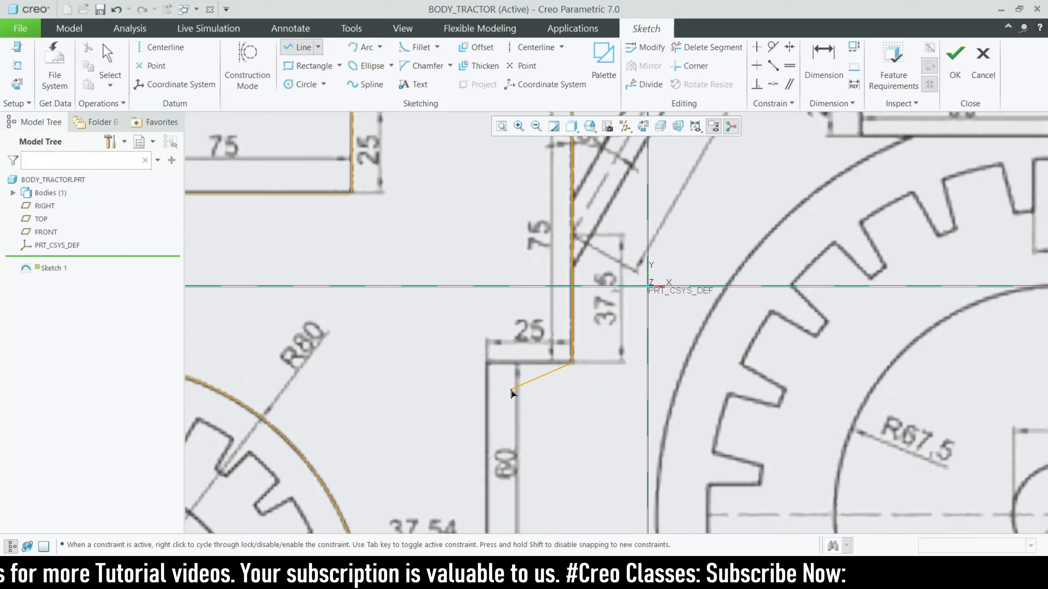
{"action": "left_click", "coordinate": [497, 364]}
{"action": "scroll", "coordinate": [494, 305], "scroll_direction": "down", "scroll_amount": 3}
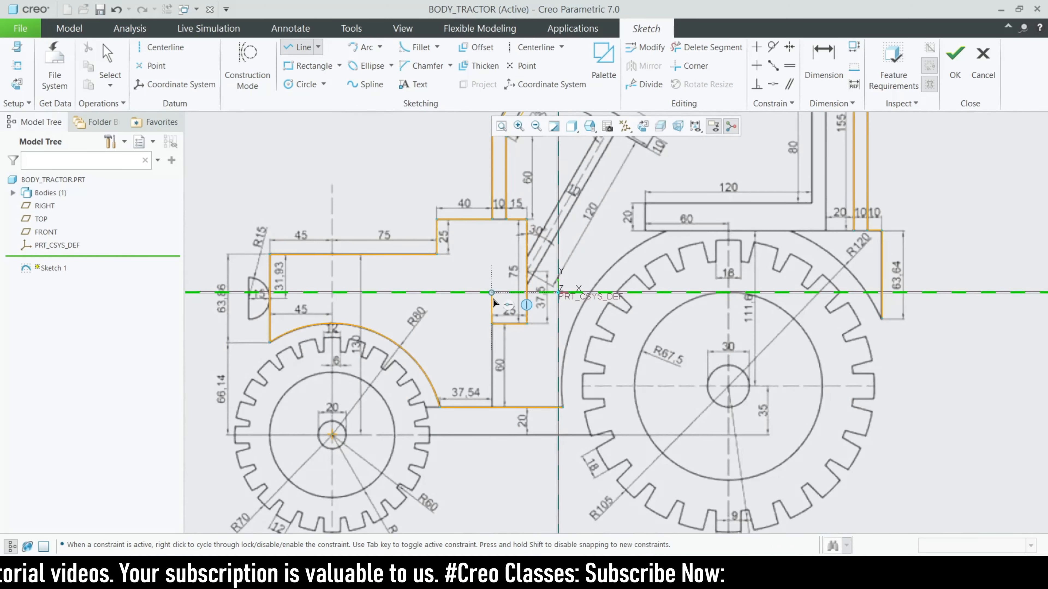
{"action": "scroll", "coordinate": [486, 412], "scroll_direction": "up", "scroll_amount": 2}
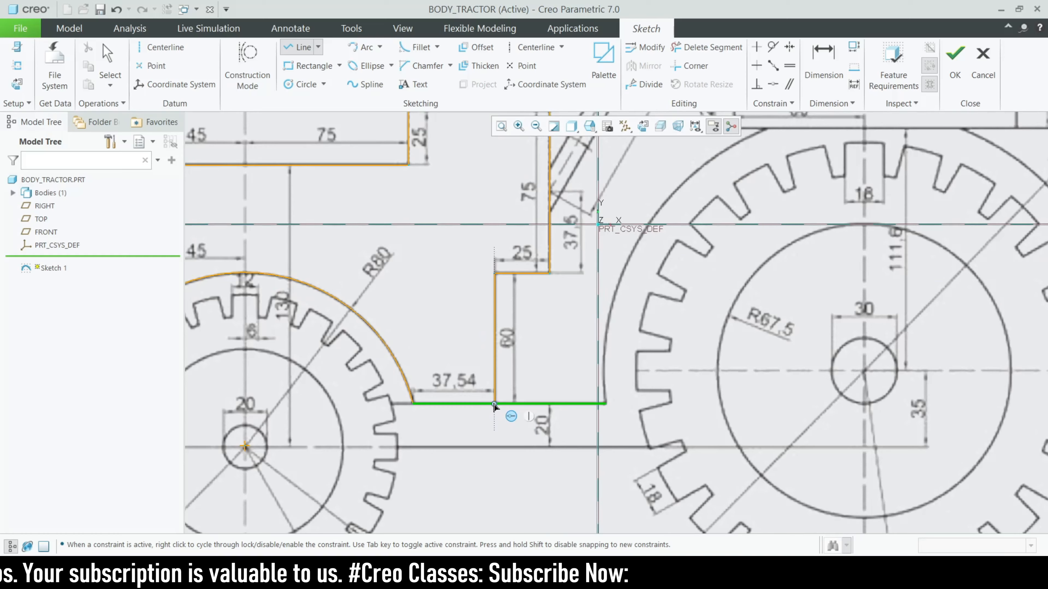
{"action": "left_click", "coordinate": [494, 402]}
{"action": "middle_click", "coordinate": [496, 382]}
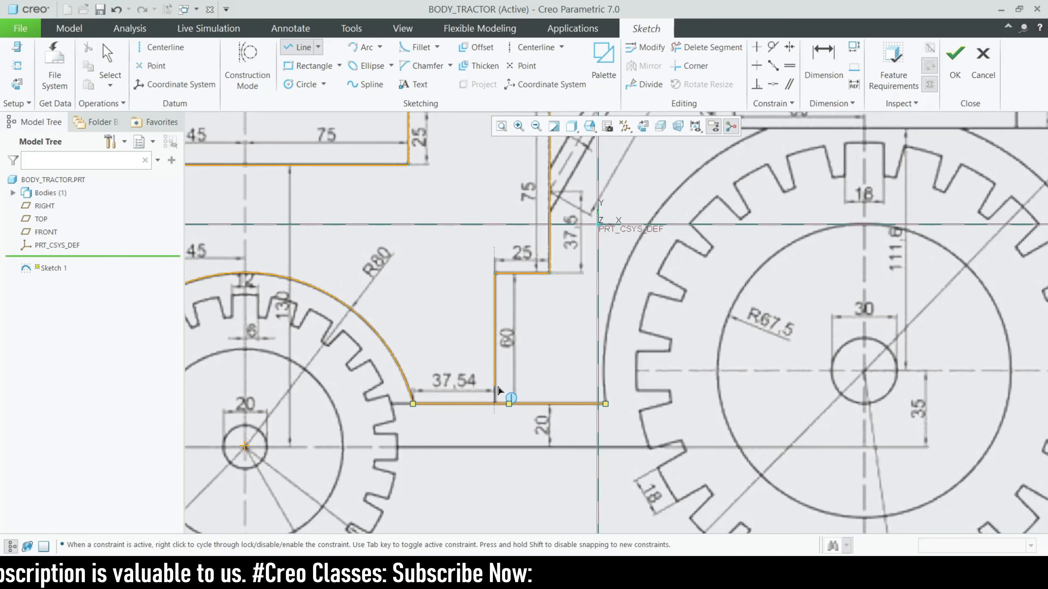
{"action": "scroll", "coordinate": [466, 407], "scroll_direction": "down", "scroll_amount": 4}
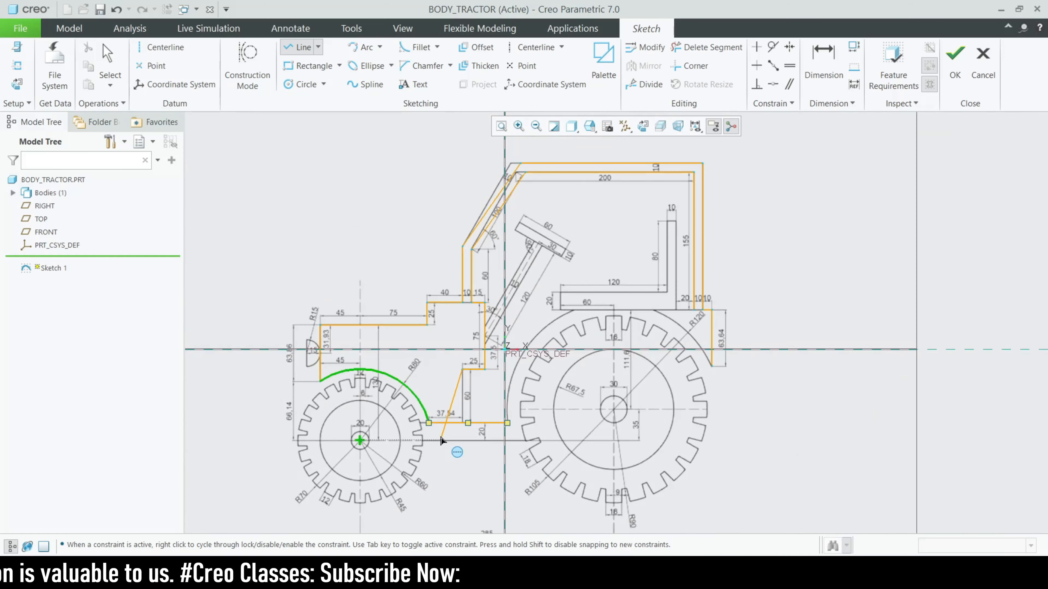
{"action": "middle_click", "coordinate": [548, 372]}
{"action": "left_click", "coordinate": [544, 372]}
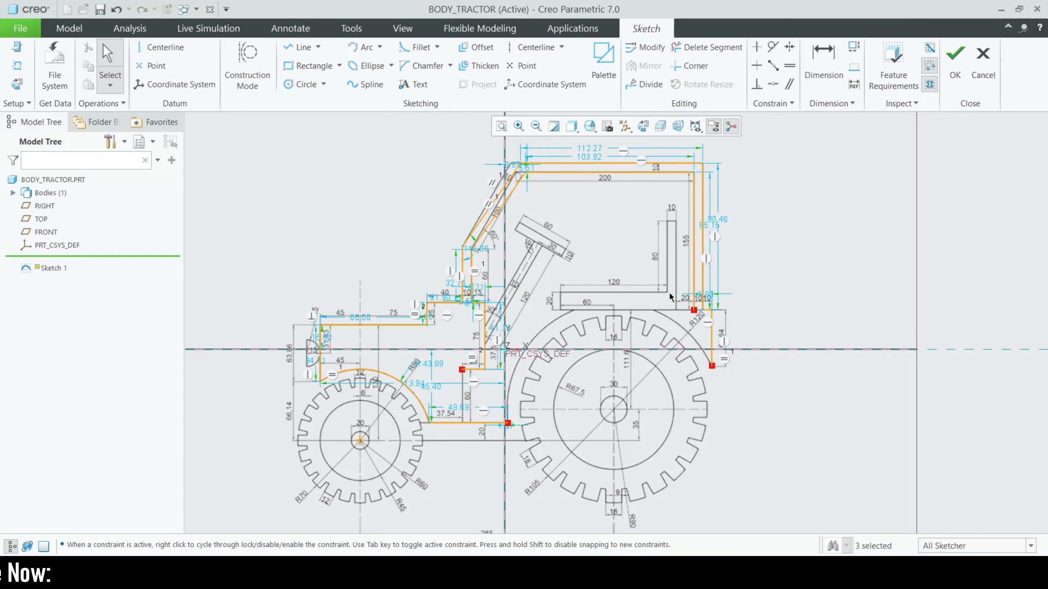
{"action": "scroll", "coordinate": [642, 340], "scroll_direction": "down", "scroll_amount": 2}
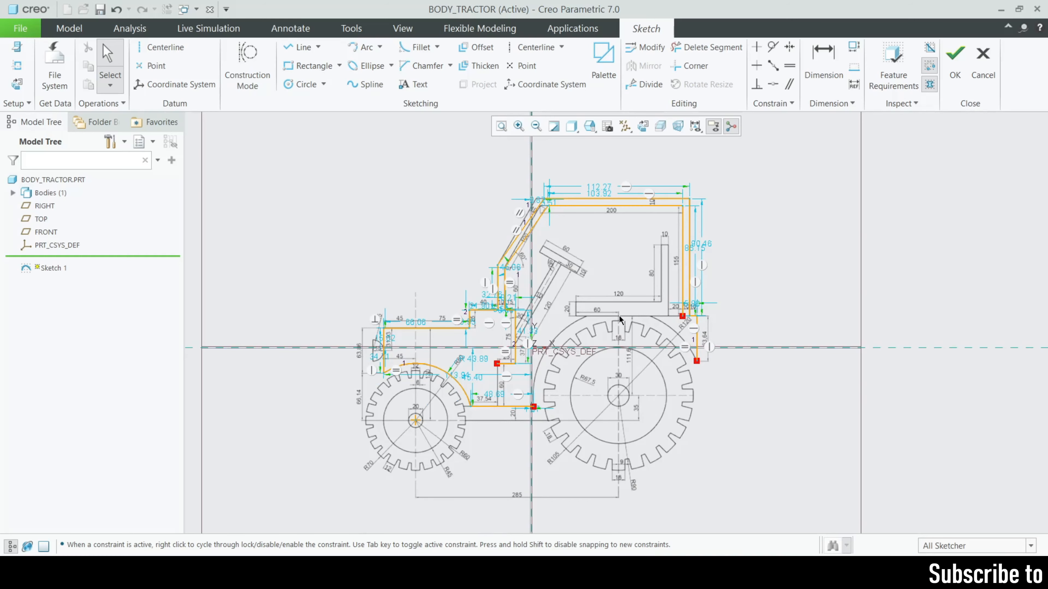
{"action": "scroll", "coordinate": [644, 310], "scroll_direction": "up", "scroll_amount": 3}
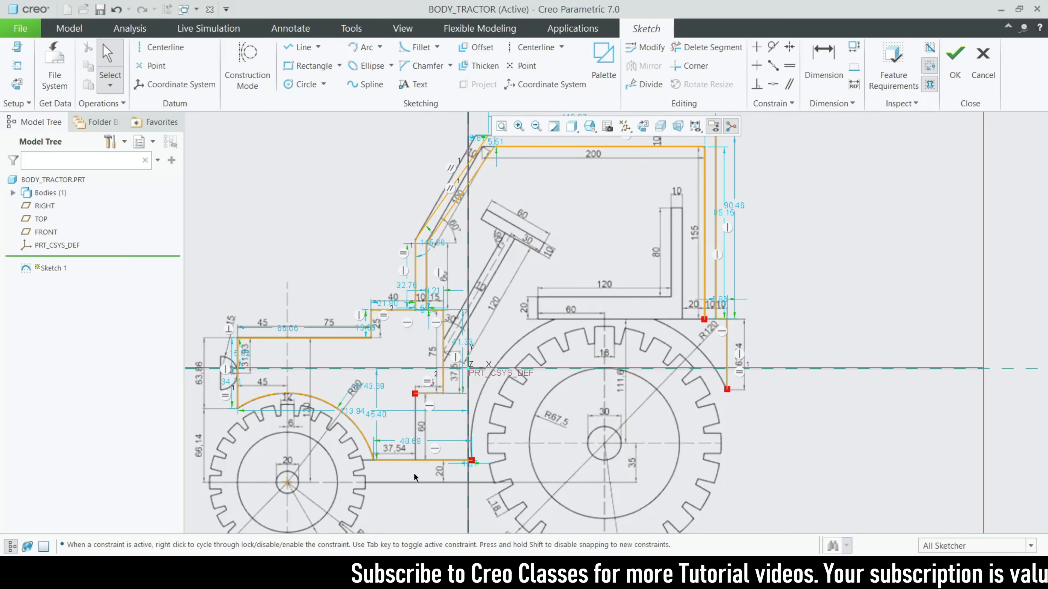
{"action": "scroll", "coordinate": [415, 477], "scroll_direction": "up", "scroll_amount": 3}
{"action": "scroll", "coordinate": [513, 366], "scroll_direction": "down", "scroll_amount": 2}
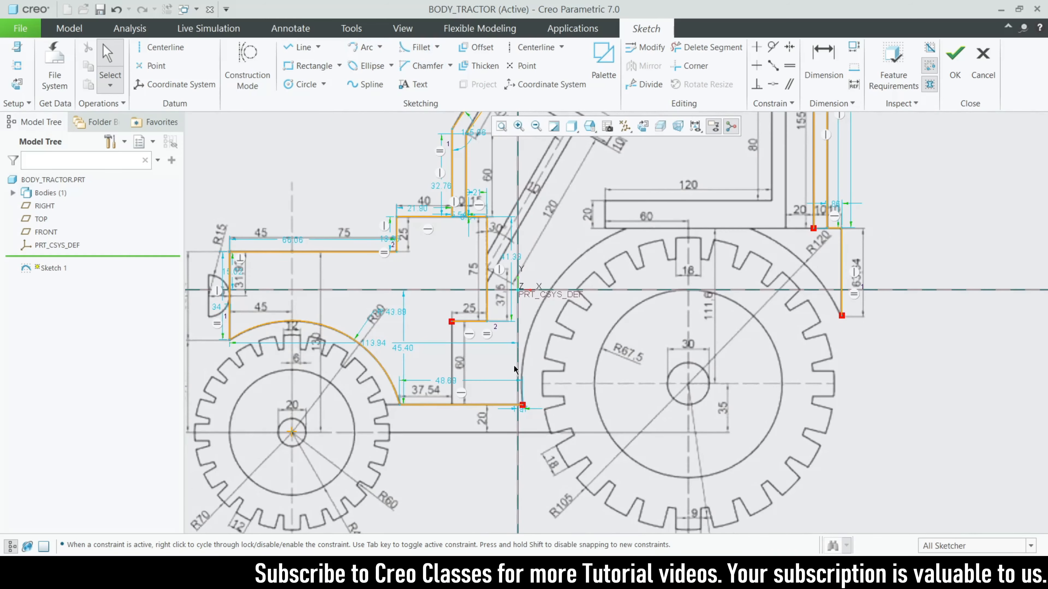
{"action": "scroll", "coordinate": [514, 365], "scroll_direction": "down", "scroll_amount": 1}
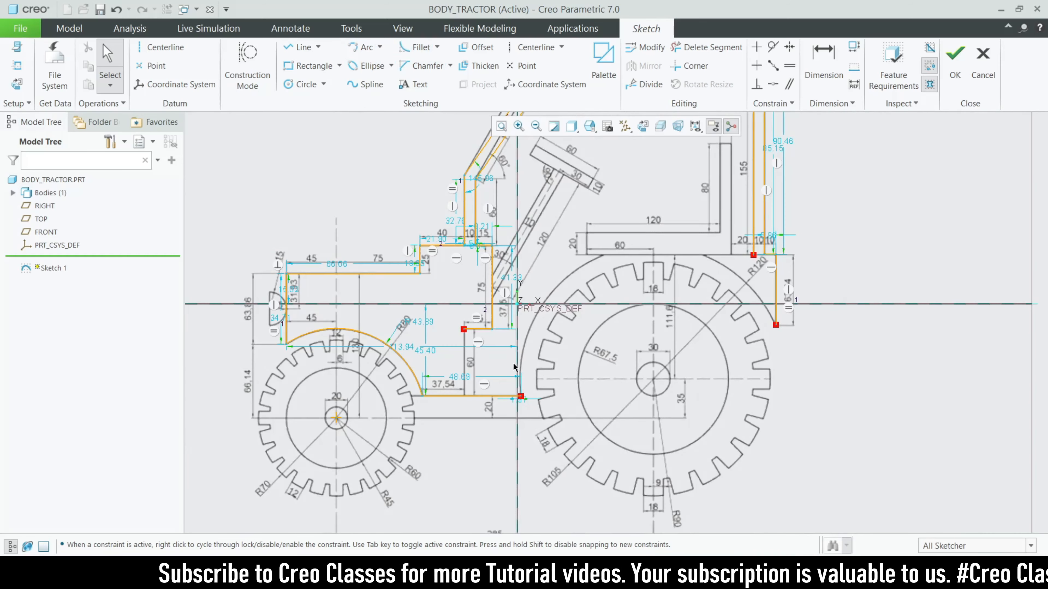
{"action": "scroll", "coordinate": [514, 366], "scroll_direction": "down", "scroll_amount": 2}
{"action": "scroll", "coordinate": [454, 303], "scroll_direction": "up", "scroll_amount": 2}
{"action": "scroll", "coordinate": [461, 309], "scroll_direction": "down", "scroll_amount": 1}
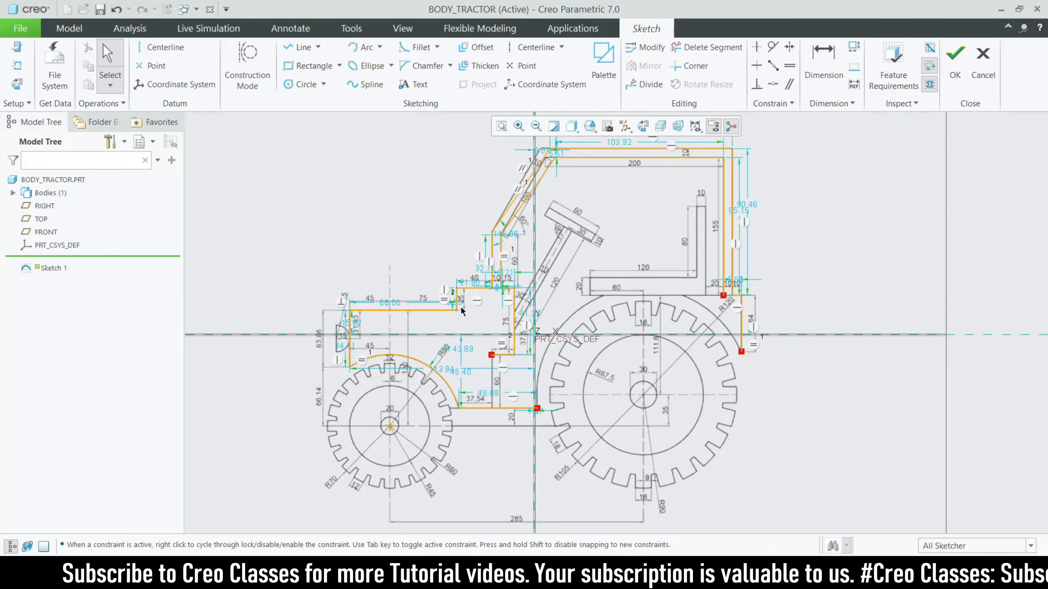
{"action": "scroll", "coordinate": [461, 310], "scroll_direction": "down", "scroll_amount": 1}
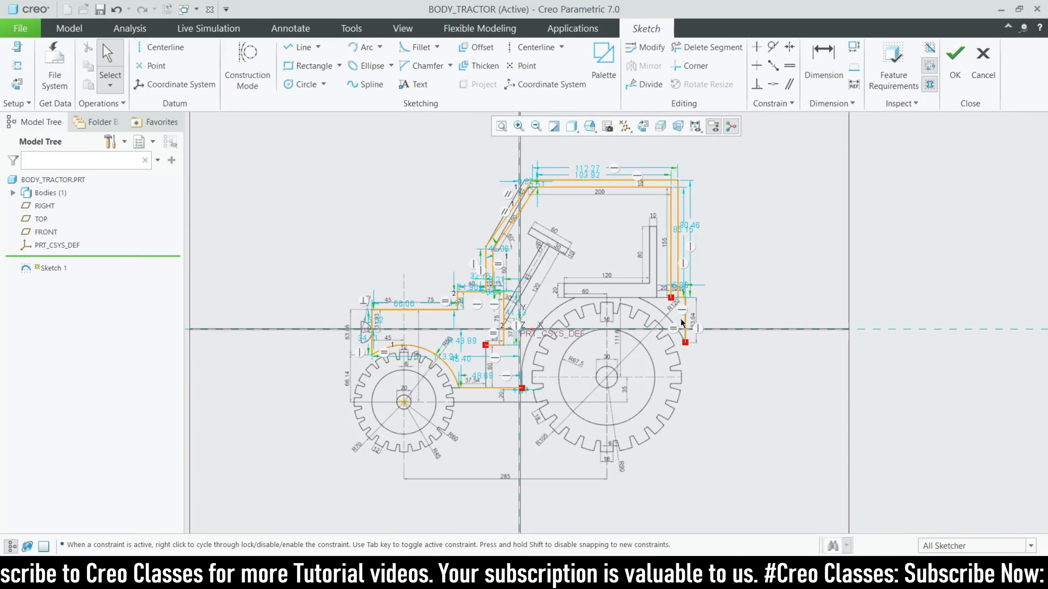
{"action": "scroll", "coordinate": [682, 322], "scroll_direction": "up", "scroll_amount": 6}
{"action": "scroll", "coordinate": [663, 272], "scroll_direction": "down", "scroll_amount": 3}
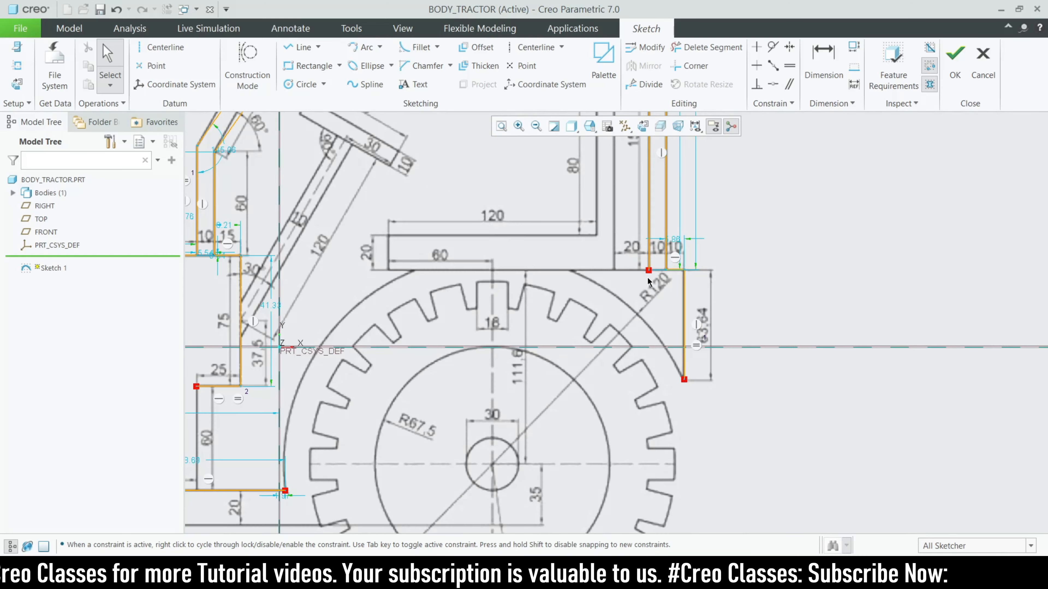
Draw a horizontal line from the rear fender line's end leftward across the rear wheel's top
{"action": "left_click", "coordinate": [293, 48]}
{"action": "scroll", "coordinate": [538, 284], "scroll_direction": "down", "scroll_amount": 2}
{"action": "scroll", "coordinate": [537, 284], "scroll_direction": "up", "scroll_amount": 3}
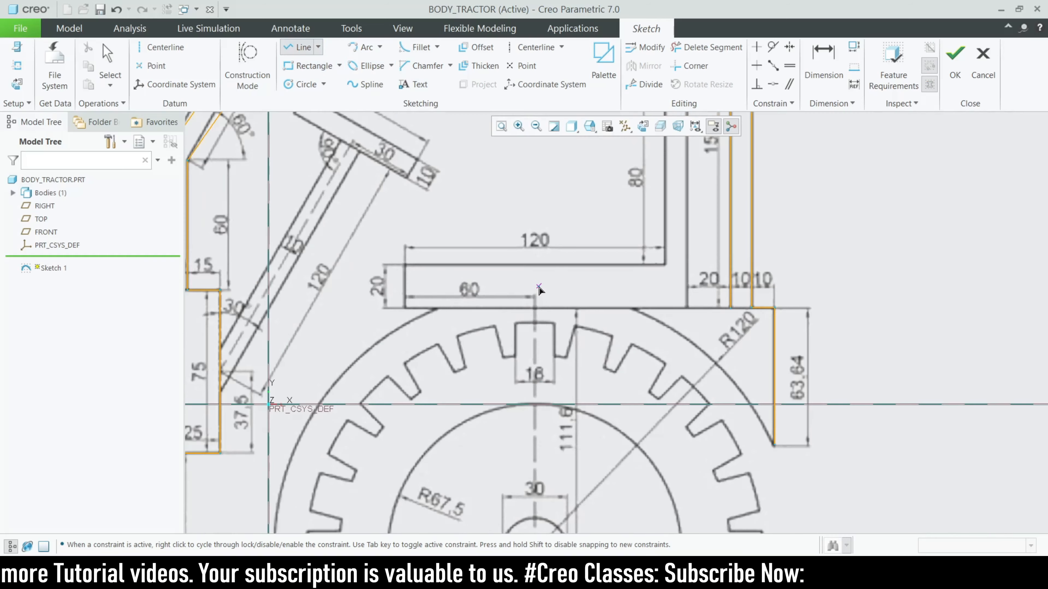
{"action": "left_click", "coordinate": [731, 293]}
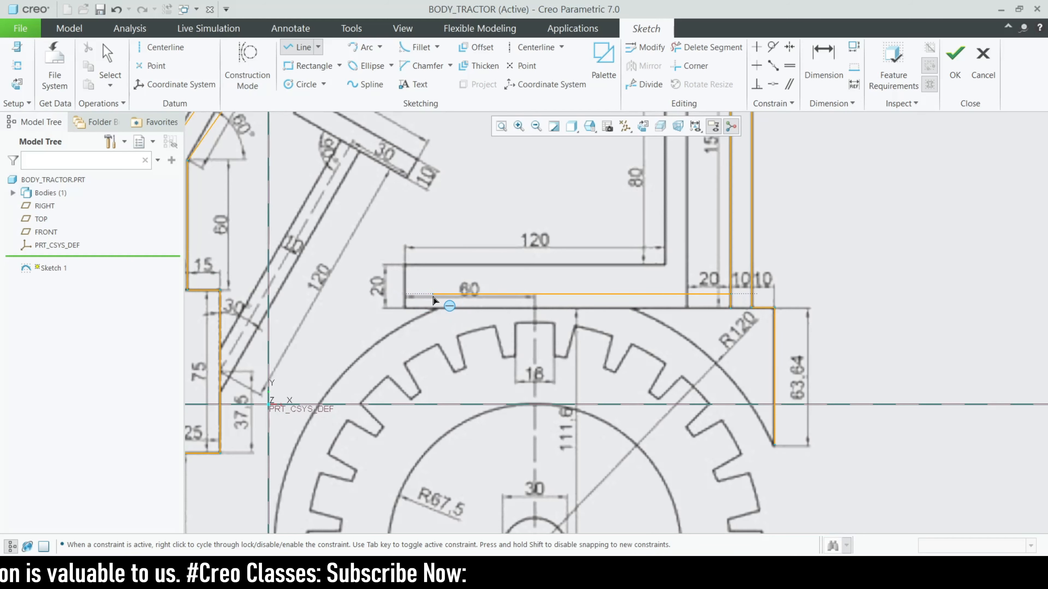
{"action": "left_click", "coordinate": [348, 294]}
{"action": "middle_click", "coordinate": [348, 294]}
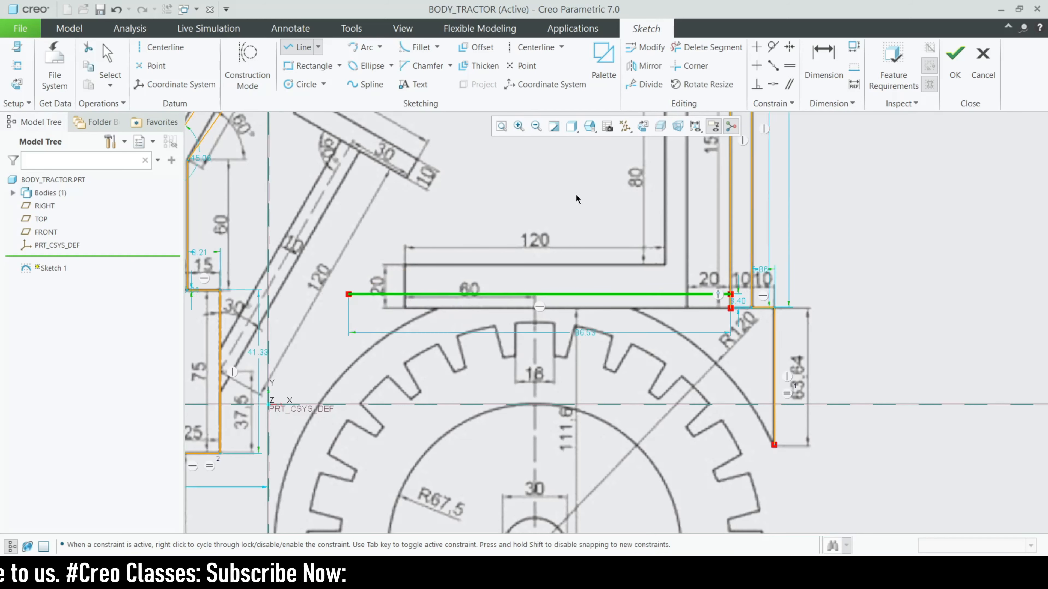
Draw a large R120 three-point arc over the rear wheel from the fender's lower endpoint to the lower body line
{"action": "left_click", "coordinate": [360, 47]}
{"action": "scroll", "coordinate": [418, 194], "scroll_direction": "up", "scroll_amount": 3}
{"action": "scroll", "coordinate": [351, 396], "scroll_direction": "up", "scroll_amount": 3}
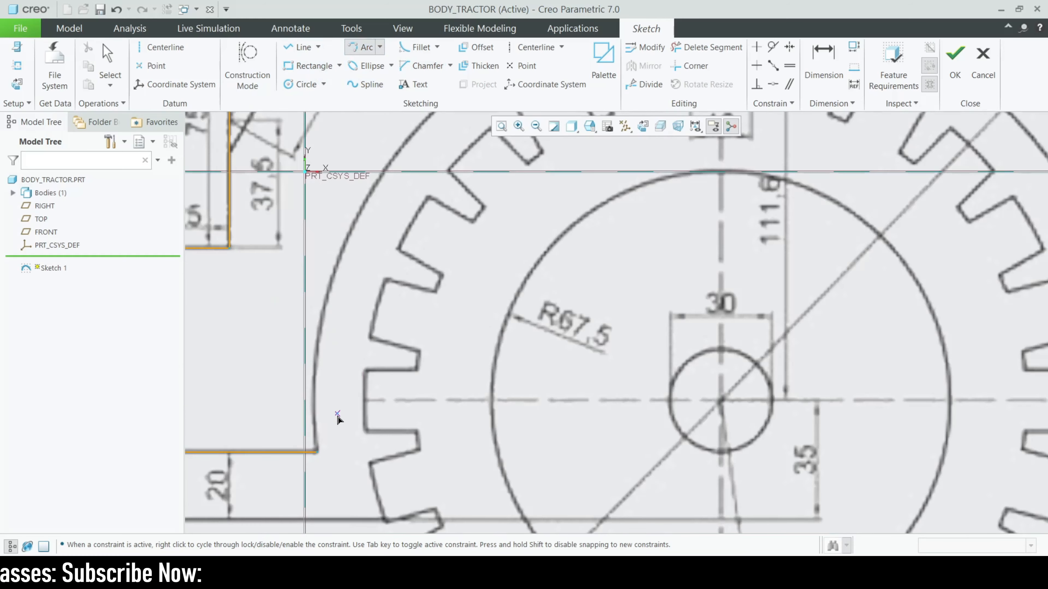
{"action": "left_click", "coordinate": [316, 457]}
{"action": "scroll", "coordinate": [301, 462], "scroll_direction": "down", "scroll_amount": 3}
{"action": "left_click", "coordinate": [704, 352]}
{"action": "middle_click", "coordinate": [703, 352]}
{"action": "left_click", "coordinate": [703, 352]}
{"action": "left_click", "coordinate": [301, 463]}
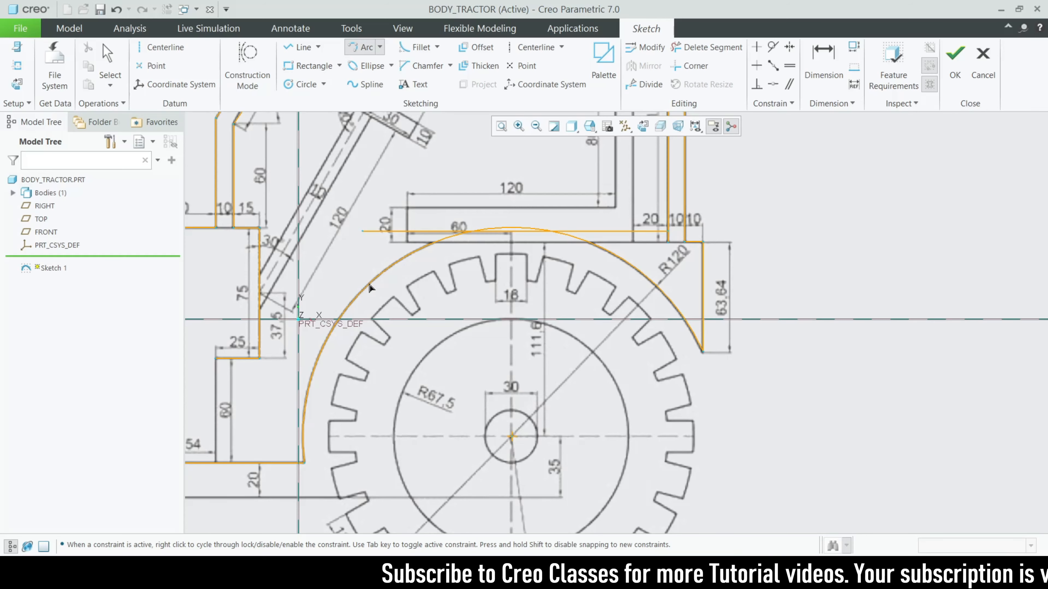
{"action": "left_click", "coordinate": [369, 287]}
{"action": "middle_click", "coordinate": [369, 284]}
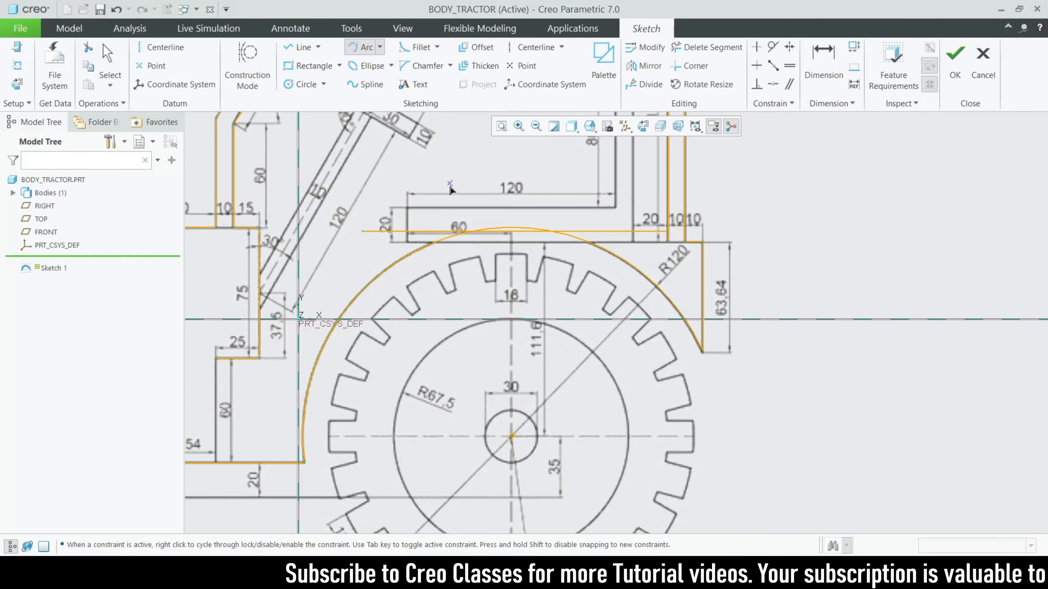
{"action": "scroll", "coordinate": [418, 163], "scroll_direction": "up", "scroll_amount": 3}
{"action": "left_click", "coordinate": [303, 53]}
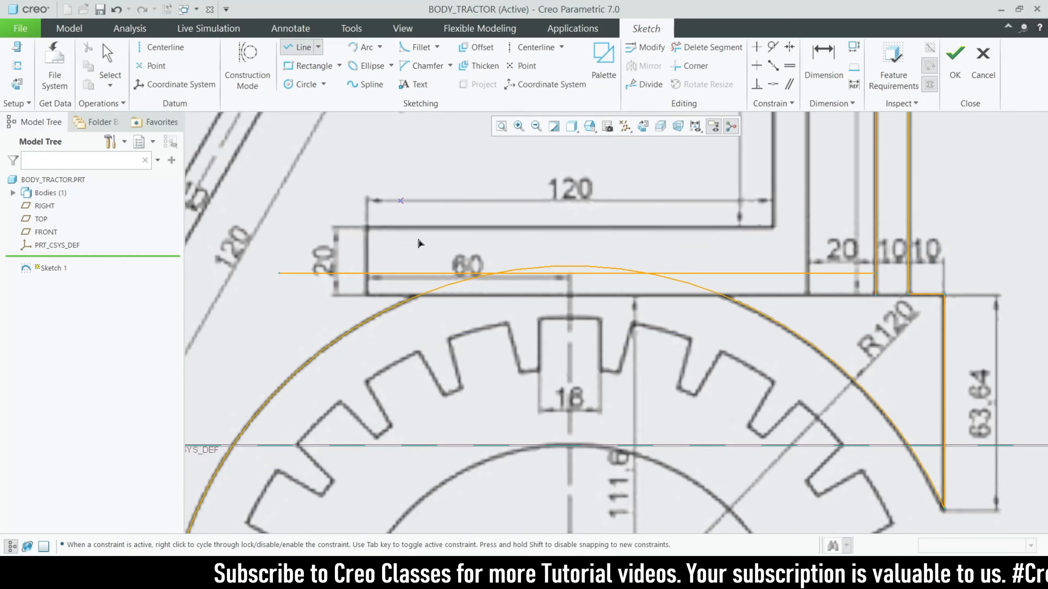
Draw a horizontal line across the rear arc at seat level
{"action": "left_click", "coordinate": [418, 296]}
{"action": "left_click", "coordinate": [722, 296]}
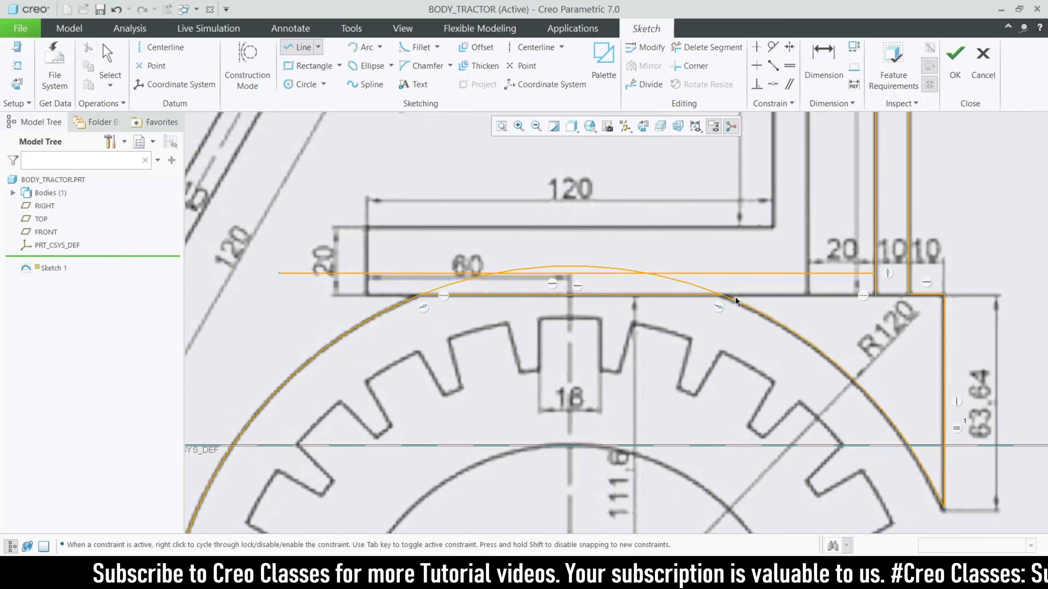
{"action": "middle_click", "coordinate": [735, 296]}
Trim away the arc's top bulge and the leftover arc piece above that line
{"action": "left_click", "coordinate": [714, 48]}
{"action": "scroll", "coordinate": [579, 328], "scroll_direction": "up", "scroll_amount": 2}
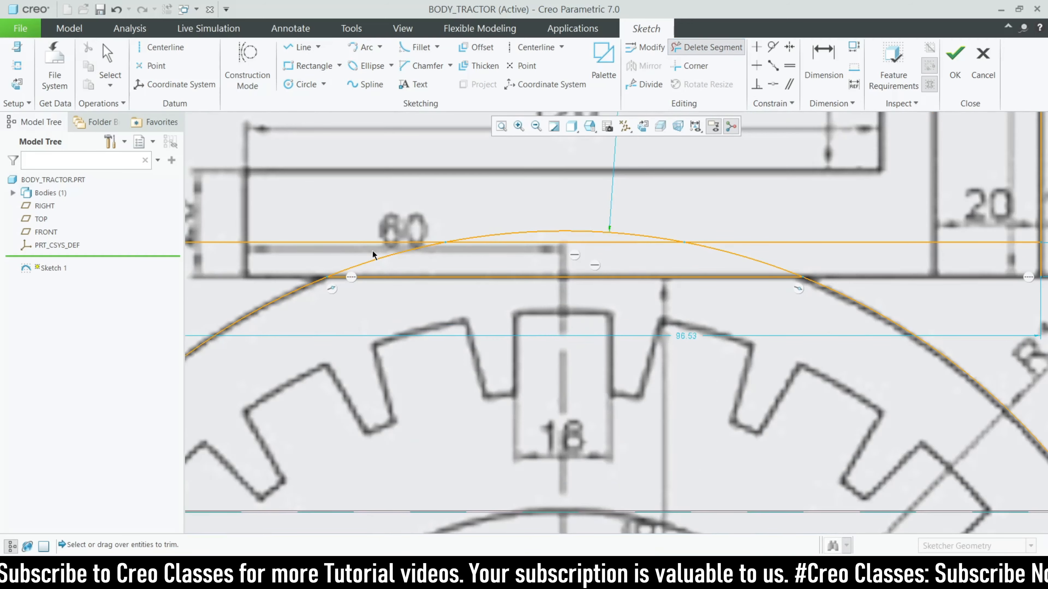
{"action": "left_click_drag", "start_coordinate": [552, 231], "coordinate": [555, 233]}
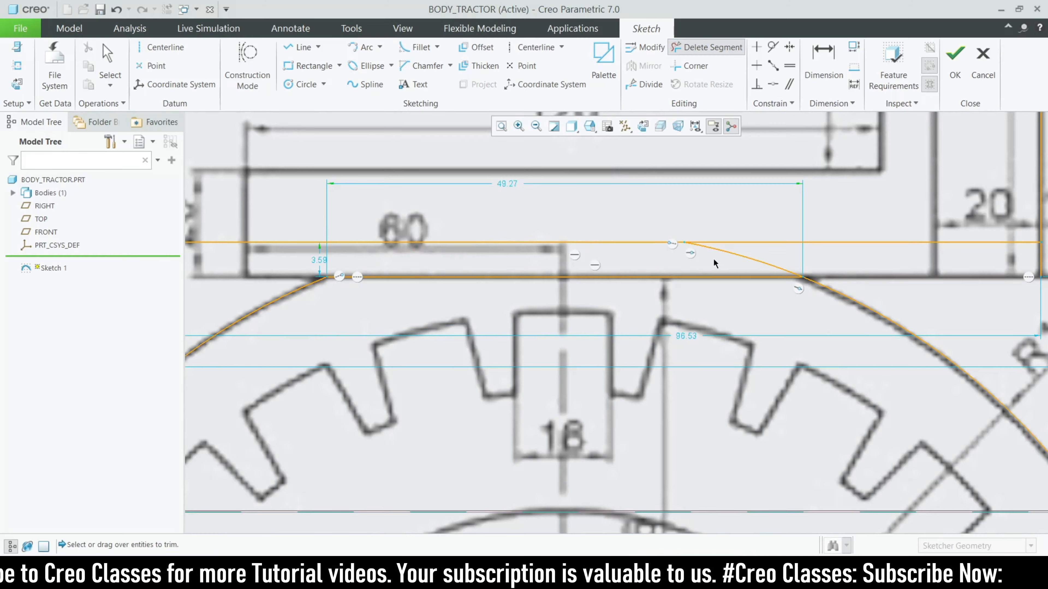
{"action": "left_click", "coordinate": [752, 258]}
{"action": "scroll", "coordinate": [753, 258], "scroll_direction": "down", "scroll_amount": 5}
{"action": "middle_click", "coordinate": [595, 280]}
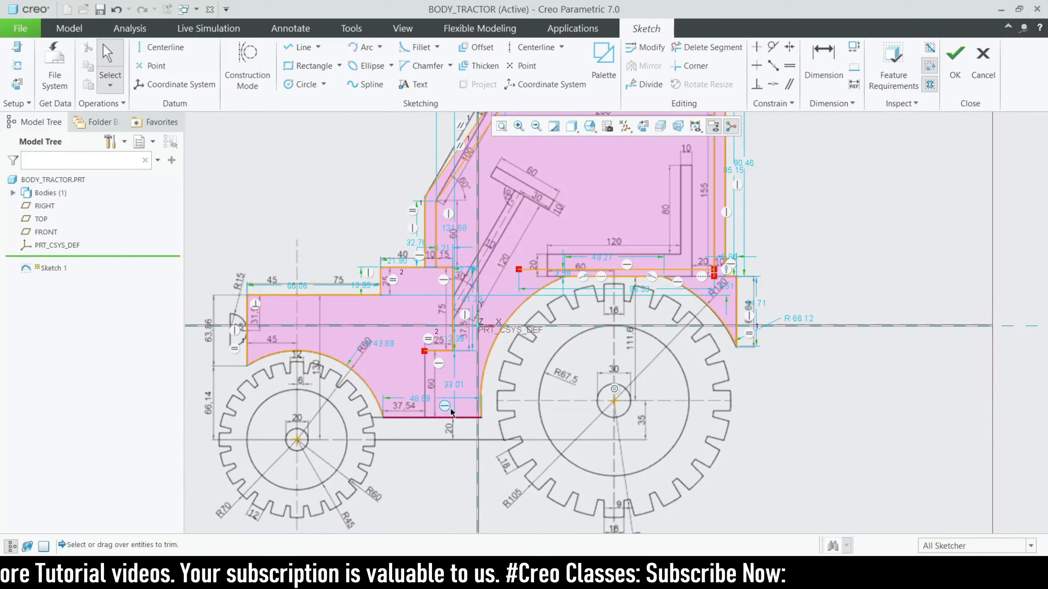
Start a new line at the lower body corner
{"action": "left_click", "coordinate": [303, 48]}
{"action": "scroll", "coordinate": [457, 419], "scroll_direction": "up", "scroll_amount": 4}
{"action": "left_click", "coordinate": [425, 351]}
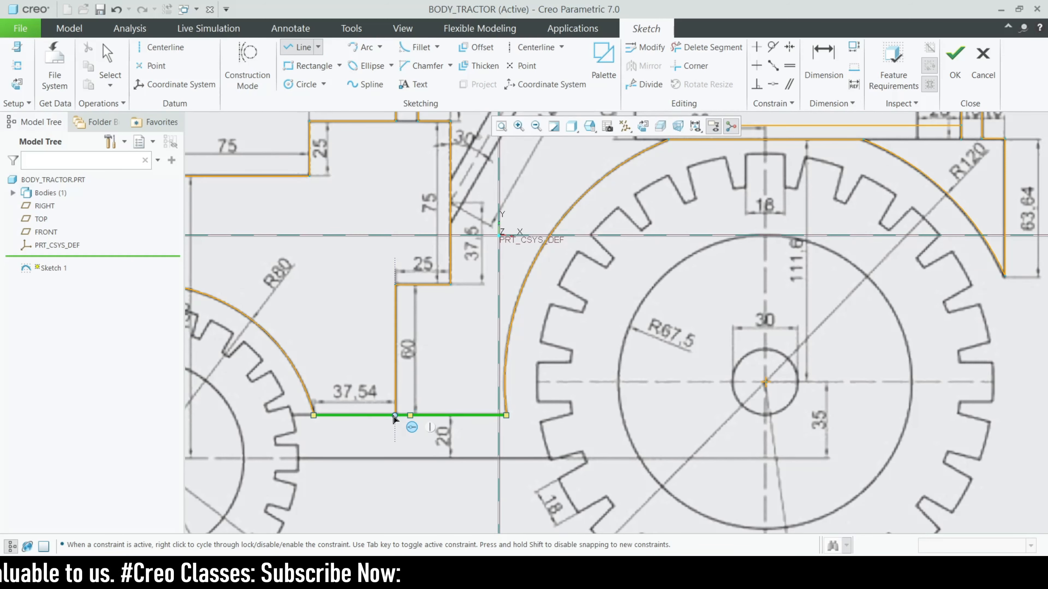
Finish the line at the arc's end point to close the lower body outline
{"action": "scroll", "coordinate": [394, 418], "scroll_direction": "down", "scroll_amount": 5}
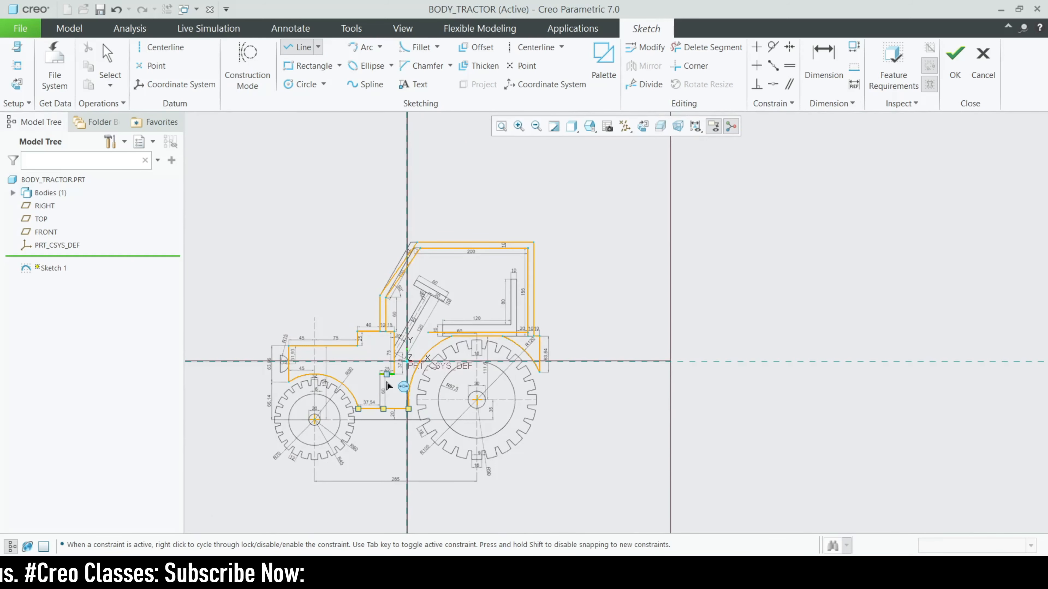
{"action": "left_click", "coordinate": [355, 400]}
{"action": "middle_click", "coordinate": [357, 401]}
{"action": "scroll", "coordinate": [402, 357], "scroll_direction": "up", "scroll_amount": 2}
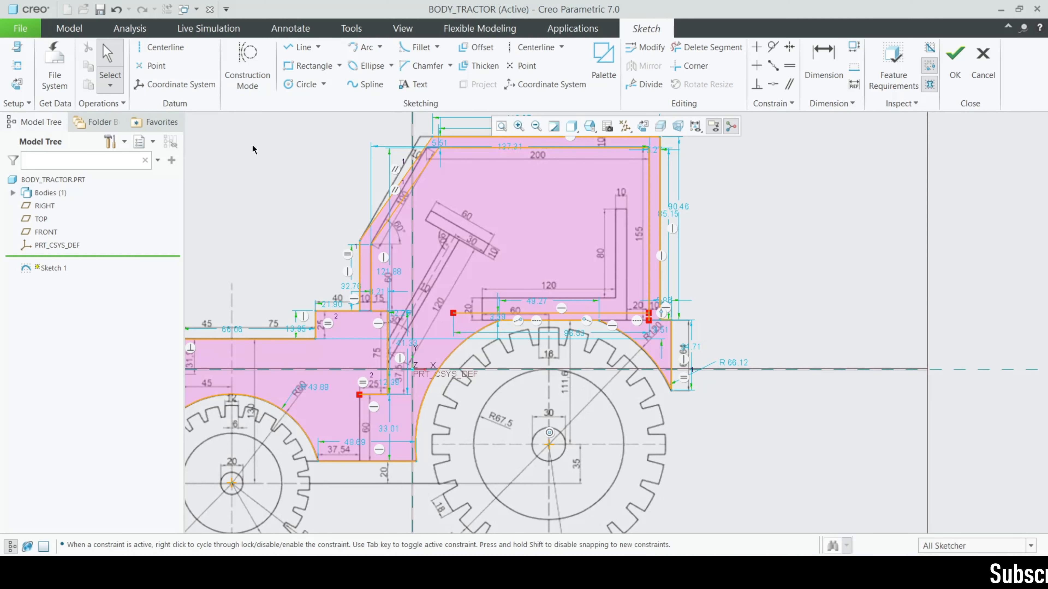
{"action": "scroll", "coordinate": [647, 318], "scroll_direction": "up", "scroll_amount": 5}
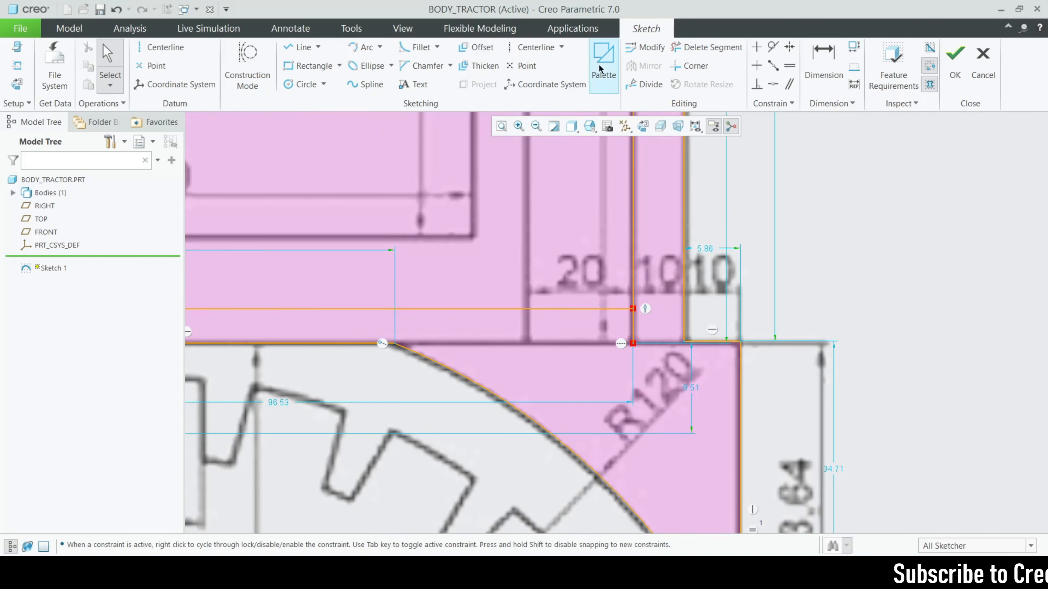
Trim away the leftover segment at the rear fender corner near R120
{"action": "left_click", "coordinate": [707, 47]}
{"action": "left_click", "coordinate": [626, 309]}
{"action": "scroll", "coordinate": [652, 355], "scroll_direction": "down", "scroll_amount": 3}
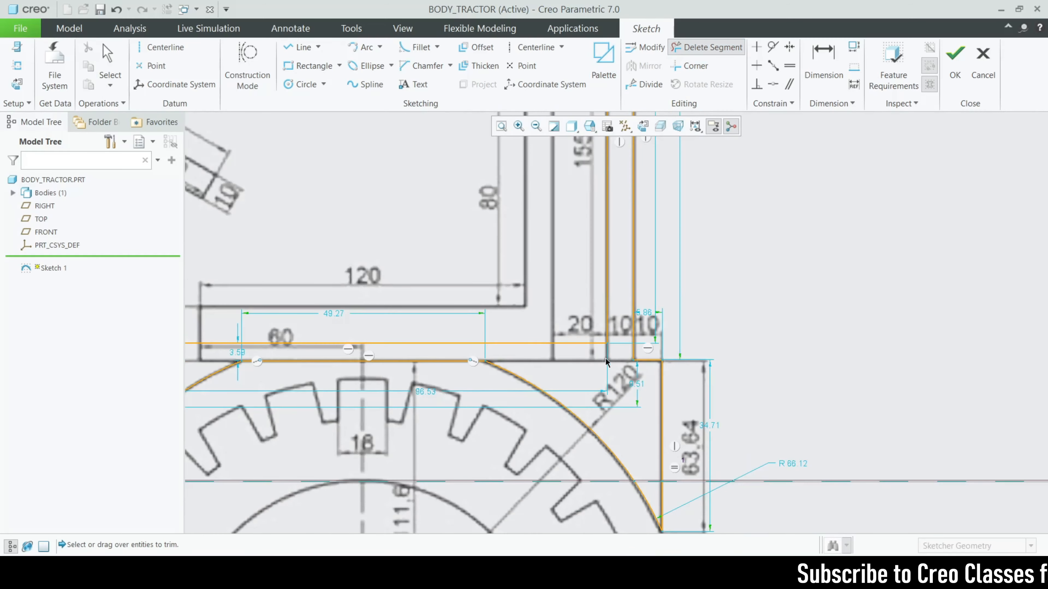
{"action": "middle_click", "coordinate": [701, 347]}
{"action": "scroll", "coordinate": [716, 342], "scroll_direction": "down", "scroll_amount": 2}
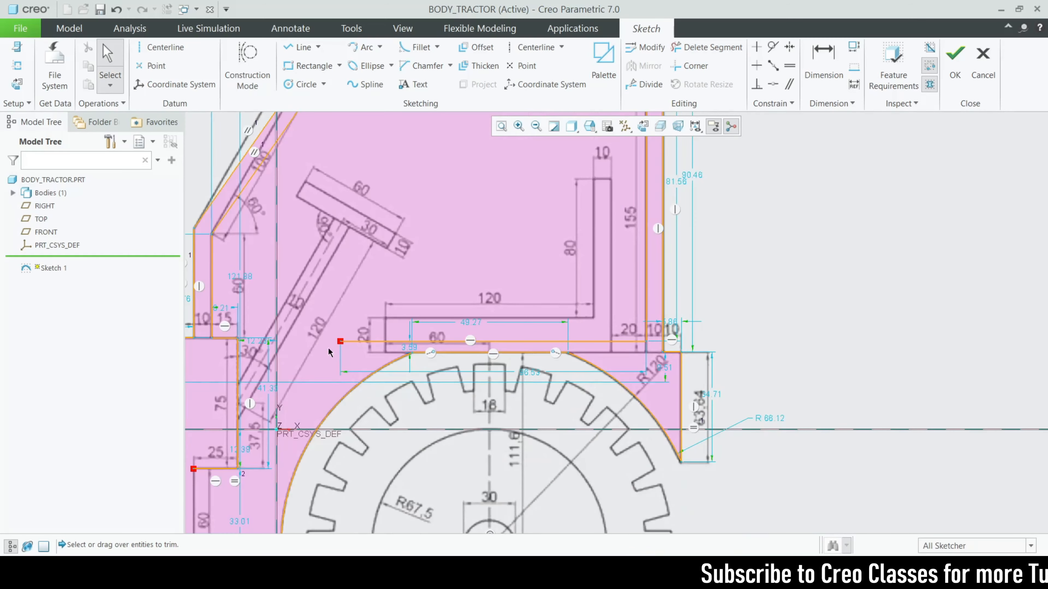
{"action": "middle_click_drag", "start_coordinate": [329, 352], "coordinate": [355, 343], "text": "shift"}
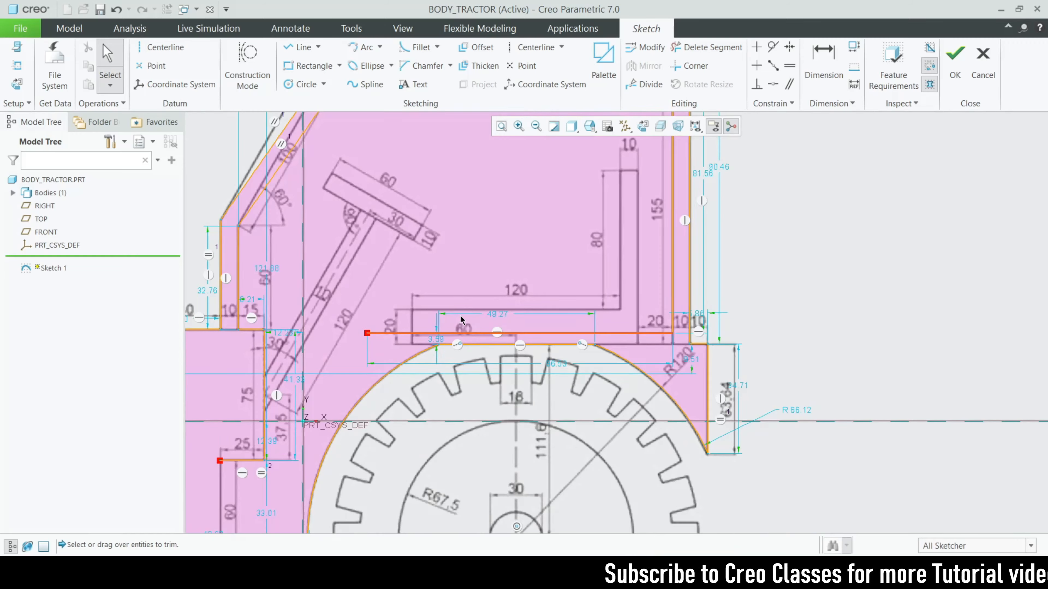
{"action": "scroll", "coordinate": [461, 320], "scroll_direction": "down", "scroll_amount": 2}
{"action": "scroll", "coordinate": [432, 347], "scroll_direction": "up", "scroll_amount": 3}
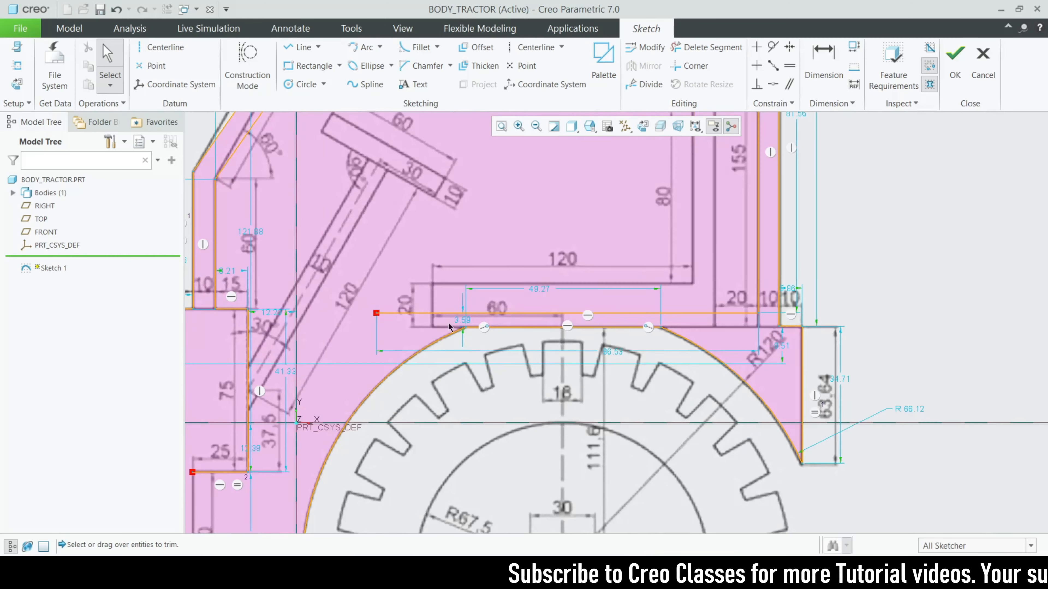
{"action": "left_click", "coordinate": [296, 48]}
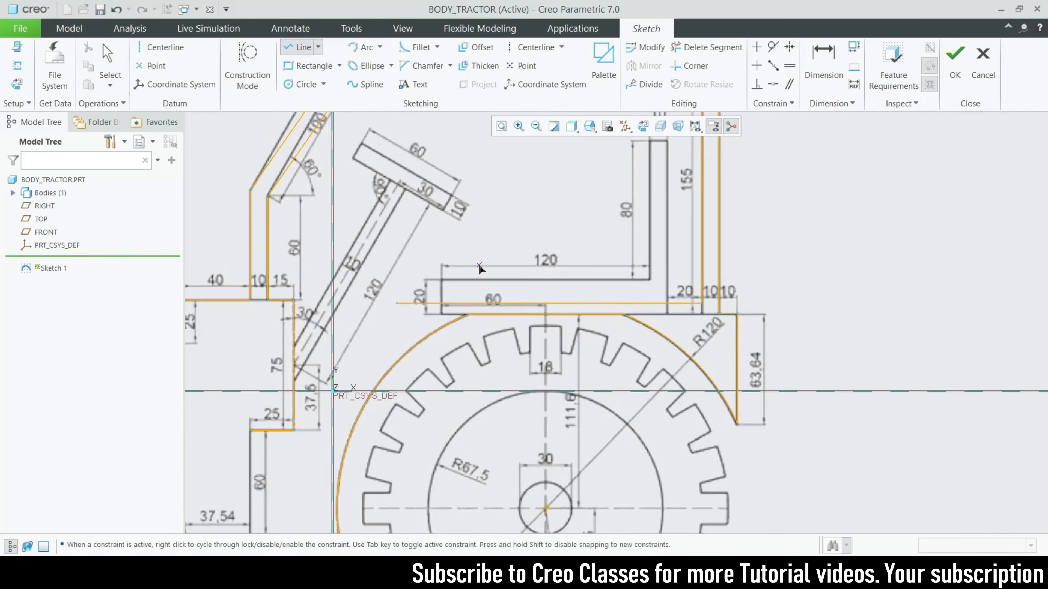
Draw a centre-and-ends arc centred on the rear wheel from the bottom line up to the top line
{"action": "scroll", "coordinate": [478, 264], "scroll_direction": "down", "scroll_amount": 2}
{"action": "left_click", "coordinate": [365, 47]}
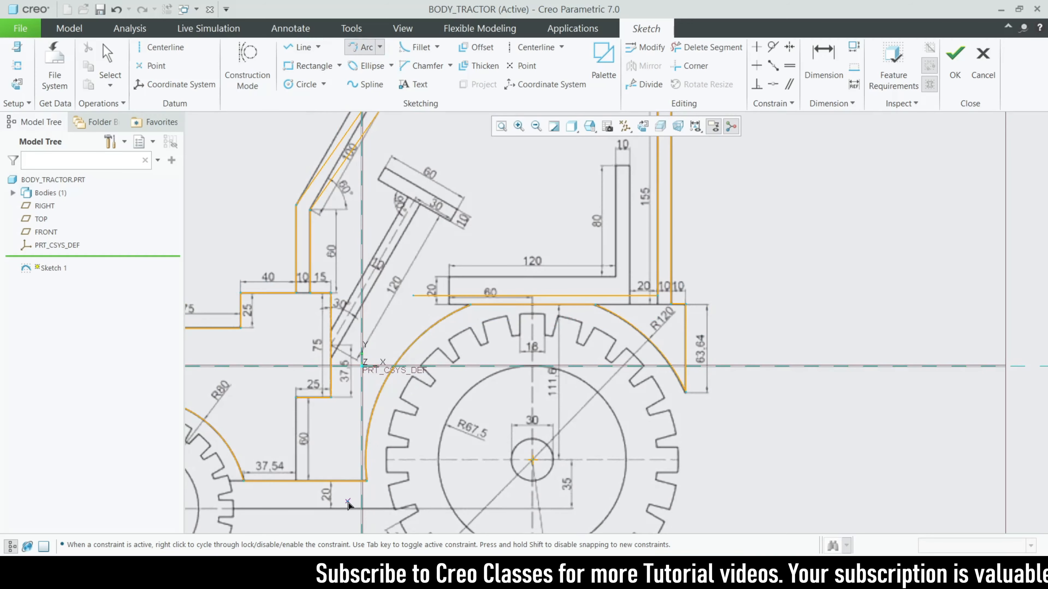
{"action": "scroll", "coordinate": [348, 504], "scroll_direction": "up", "scroll_amount": 2}
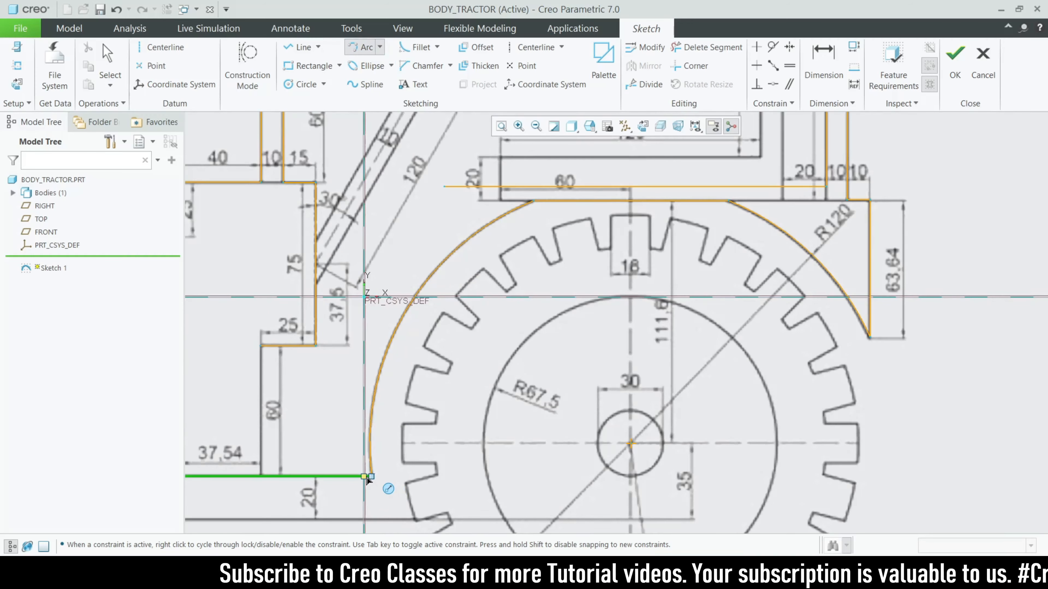
{"action": "left_click", "coordinate": [380, 46]}
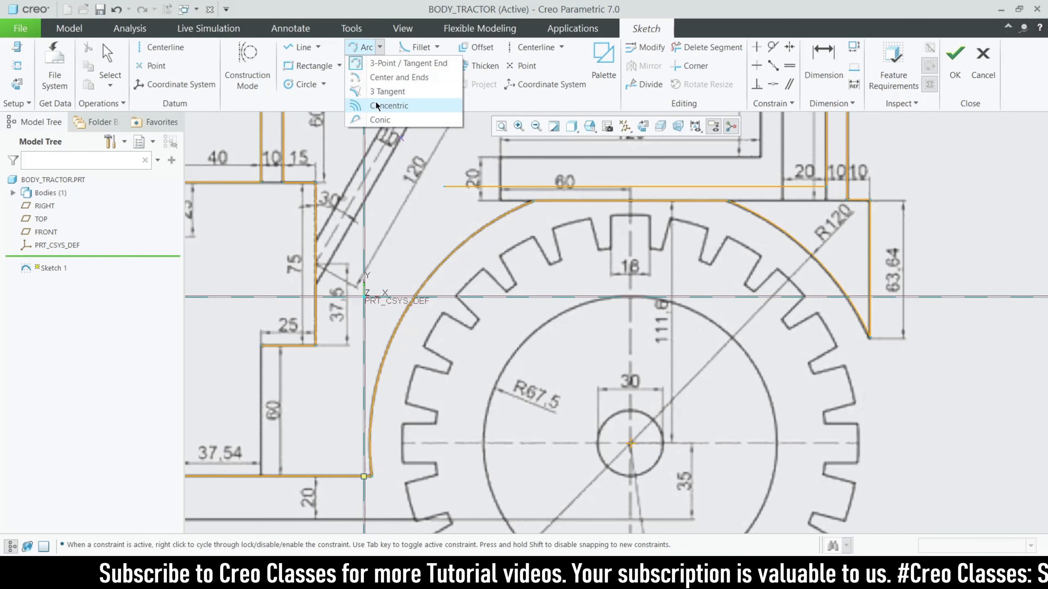
{"action": "left_click", "coordinate": [398, 77]}
{"action": "left_click", "coordinate": [634, 447]}
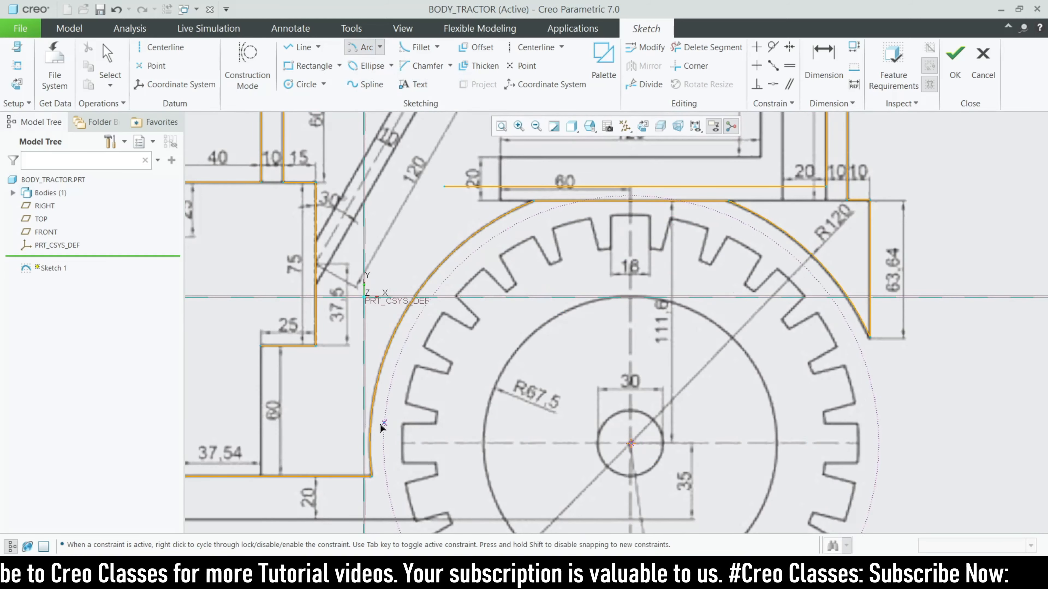
{"action": "left_click", "coordinate": [353, 476]}
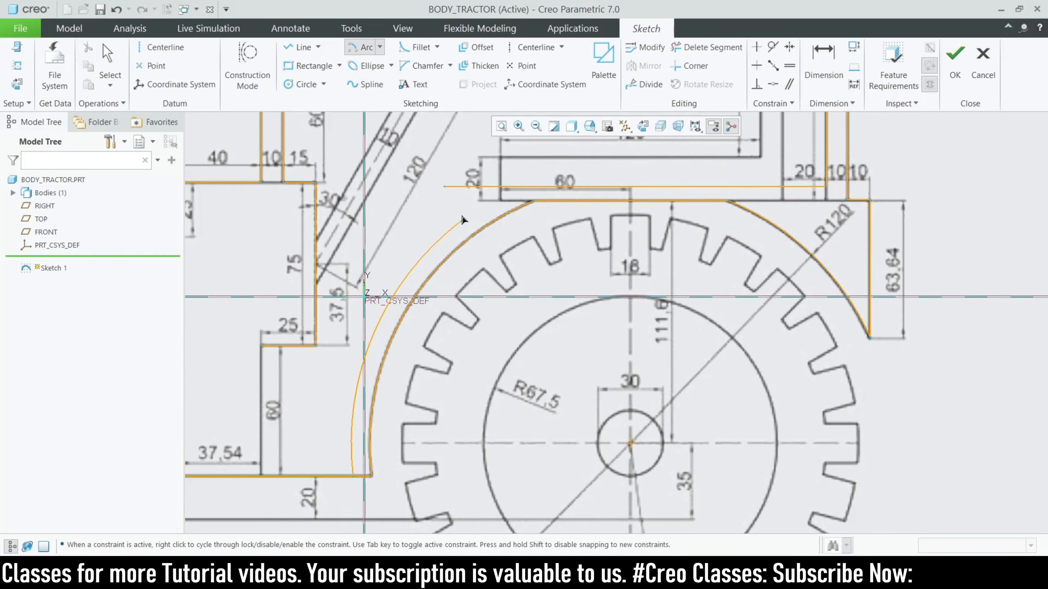
{"action": "left_click", "coordinate": [535, 191]}
{"action": "middle_click", "coordinate": [535, 191]}
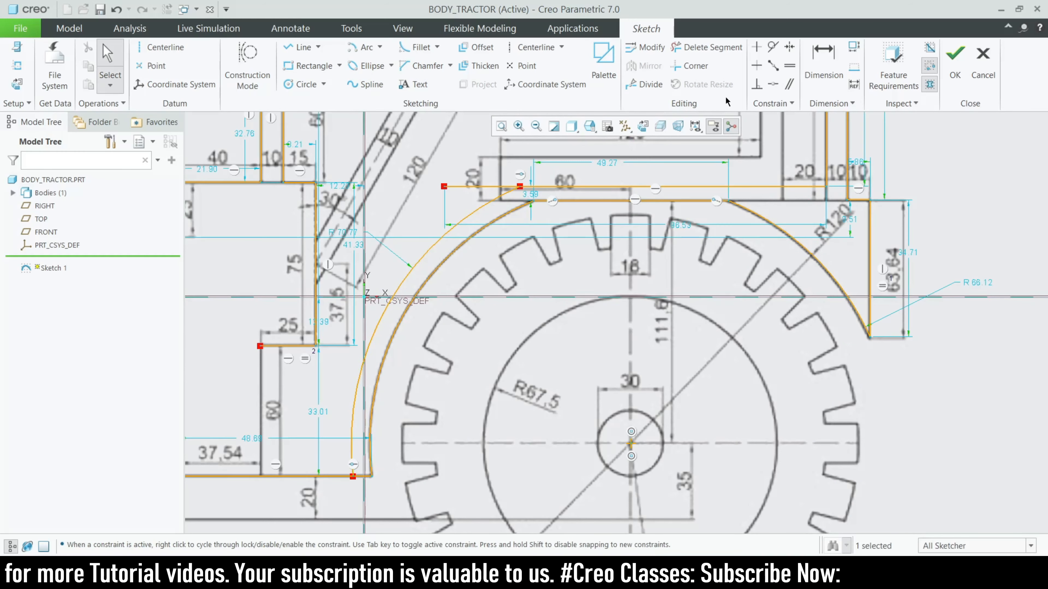
Trim away the unwanted segment near the new arc's top end
{"action": "left_click", "coordinate": [708, 45]}
{"action": "left_click_drag", "start_coordinate": [478, 173], "coordinate": [479, 174]}
{"action": "scroll", "coordinate": [617, 200], "scroll_direction": "up", "scroll_amount": 5}
Draw a horizontal line from the vertical edge of the 25 step to the inner fender arc
{"action": "middle_click", "coordinate": [616, 200]}
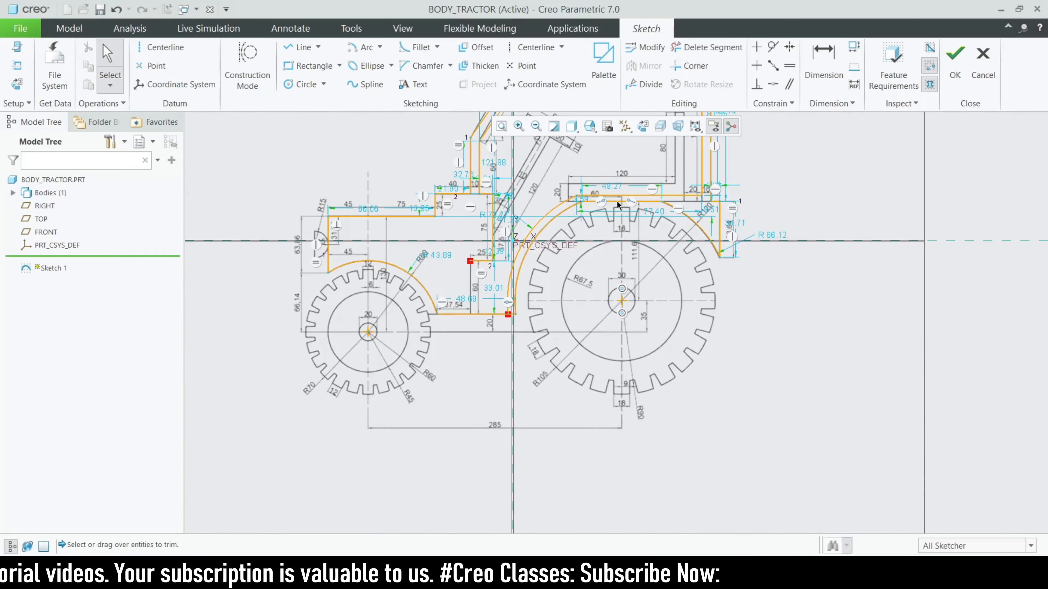
{"action": "scroll", "coordinate": [454, 309], "scroll_direction": "down", "scroll_amount": 3}
{"action": "scroll", "coordinate": [470, 301], "scroll_direction": "down", "scroll_amount": 1}
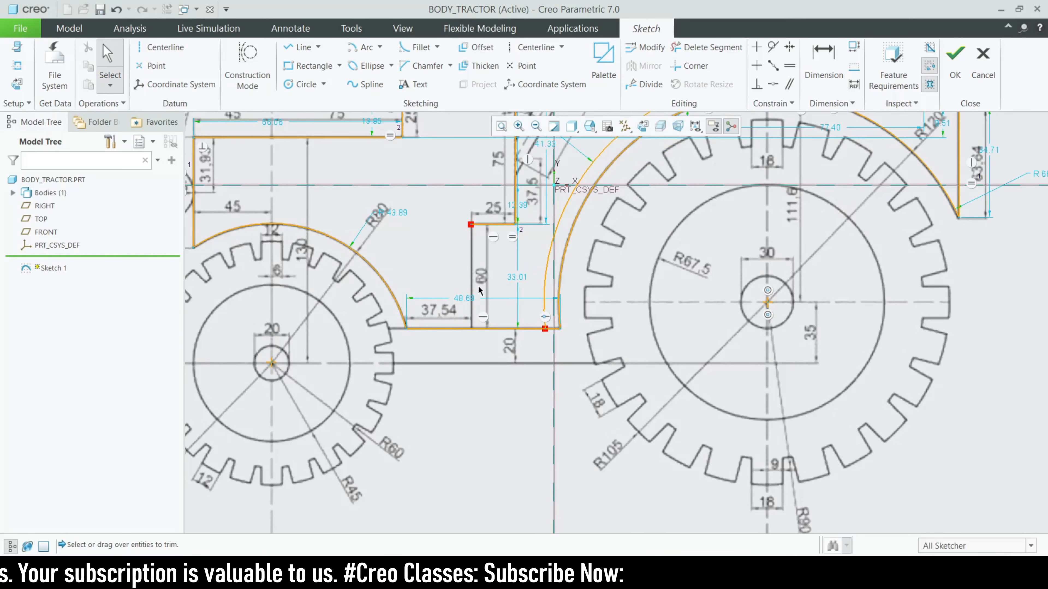
{"action": "scroll", "coordinate": [544, 335], "scroll_direction": "down", "scroll_amount": 1}
{"action": "scroll", "coordinate": [475, 304], "scroll_direction": "up", "scroll_amount": 4}
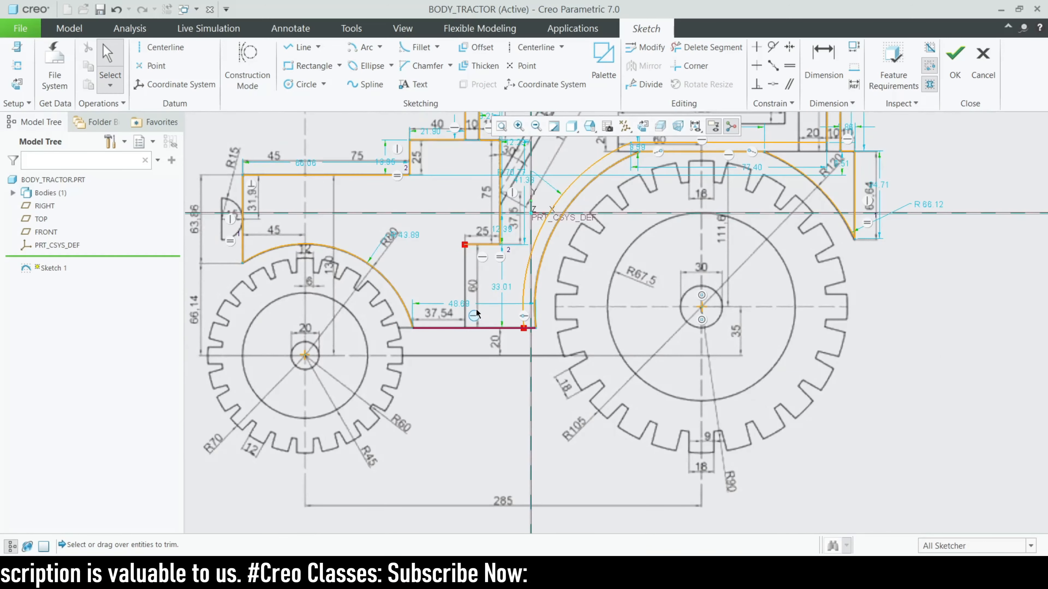
{"action": "scroll", "coordinate": [460, 282], "scroll_direction": "down", "scroll_amount": 3}
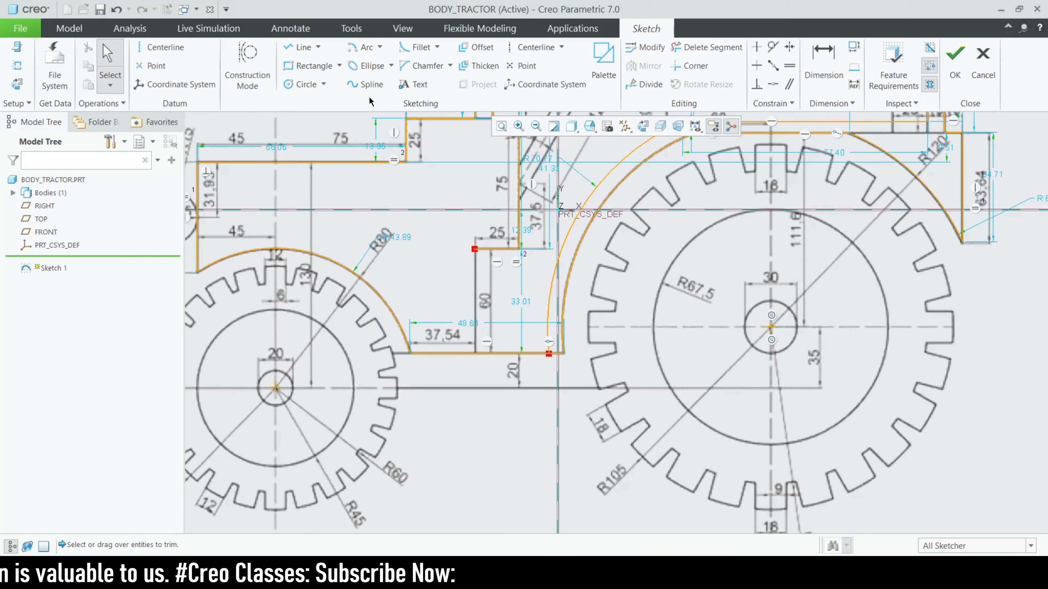
{"action": "left_click", "coordinate": [290, 48]}
{"action": "scroll", "coordinate": [467, 323], "scroll_direction": "down", "scroll_amount": 1}
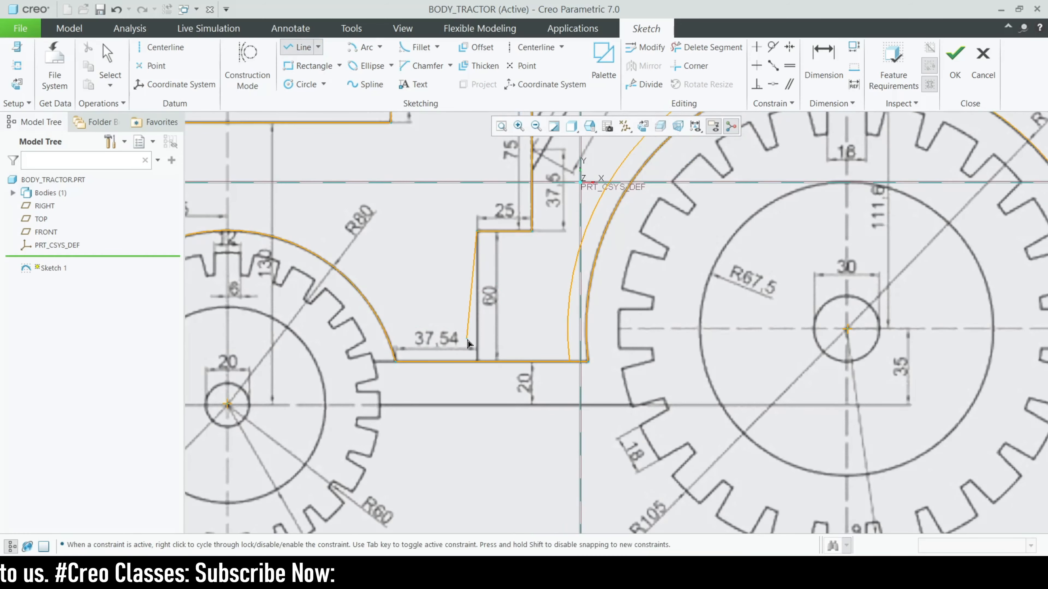
{"action": "left_click", "coordinate": [478, 351]}
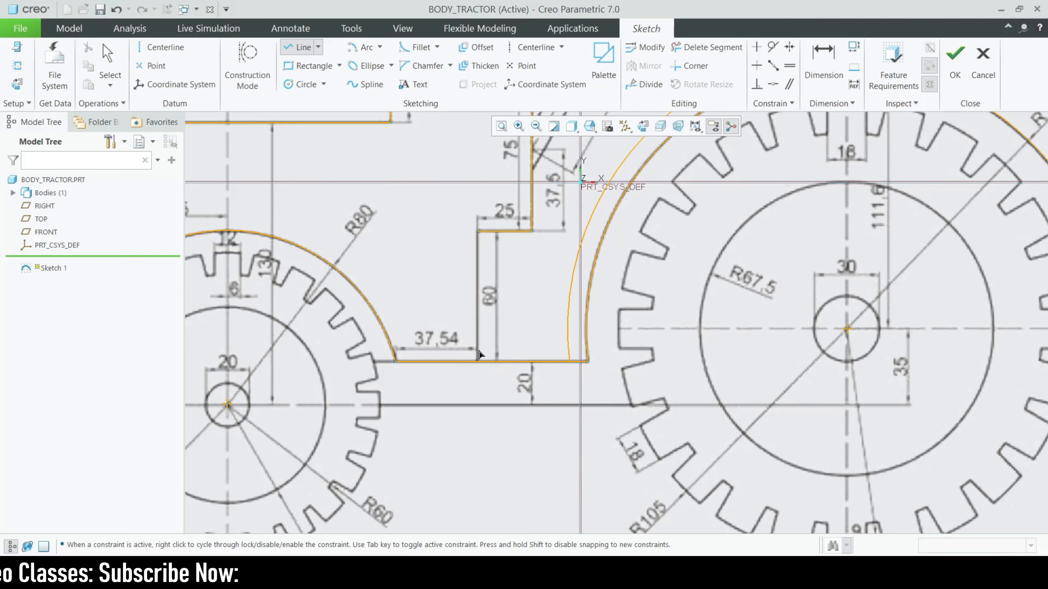
{"action": "left_click", "coordinate": [568, 350]}
Trim the small leftover segment so the tractor section closes and shades
{"action": "left_click", "coordinate": [706, 47]}
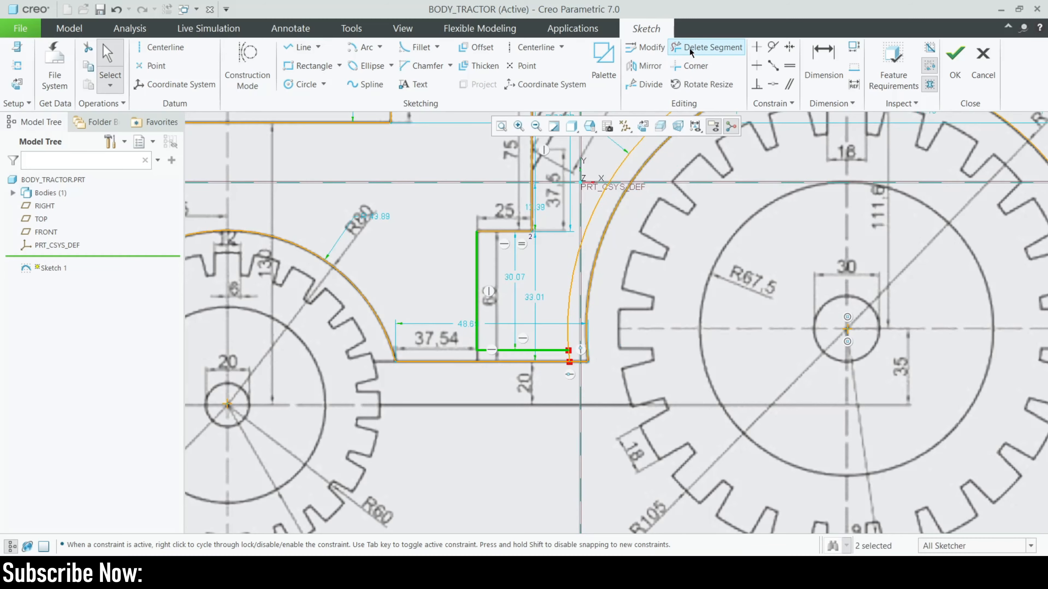
{"action": "scroll", "coordinate": [586, 347], "scroll_direction": "down", "scroll_amount": 5}
{"action": "left_click", "coordinate": [533, 395]}
{"action": "scroll", "coordinate": [534, 396], "scroll_direction": "up", "scroll_amount": 6}
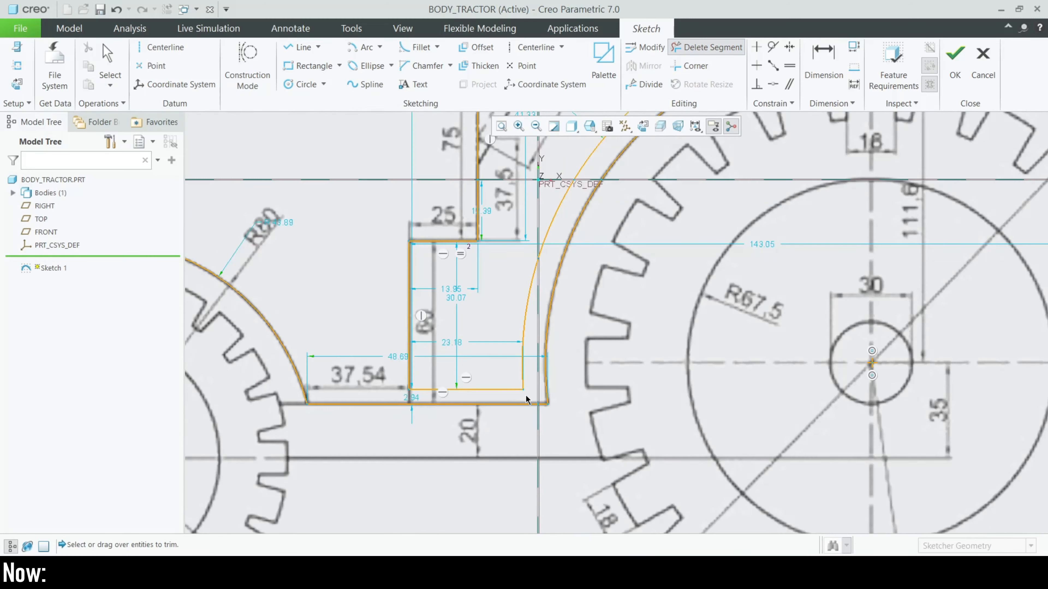
{"action": "middle_click", "coordinate": [464, 413]}
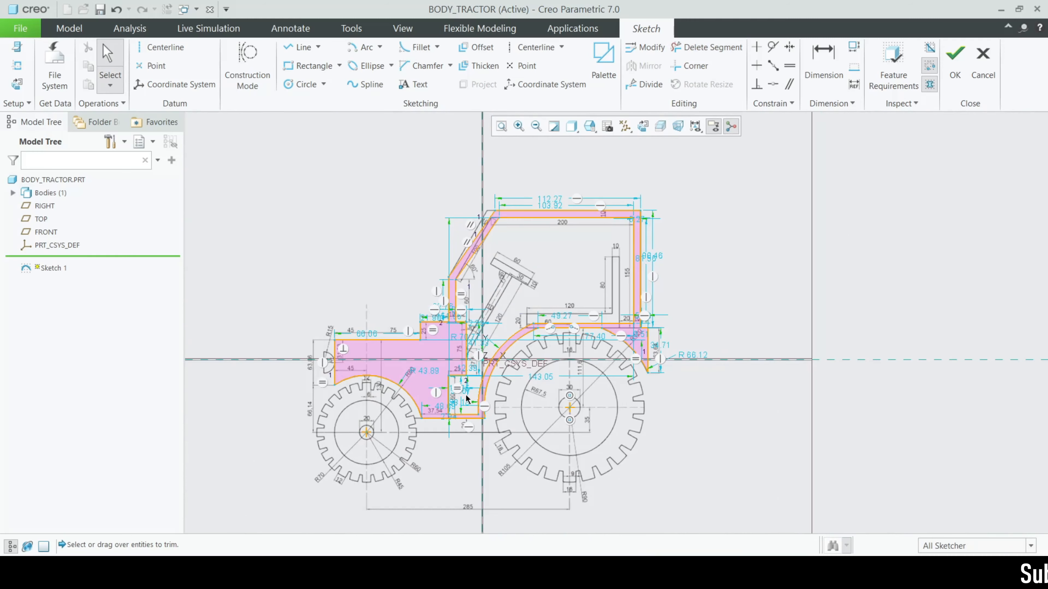
Zoom over the closed tractor body profile to check it, then accept it as Sketch 1
{"action": "scroll", "coordinate": [468, 397], "scroll_direction": "down", "scroll_amount": 2}
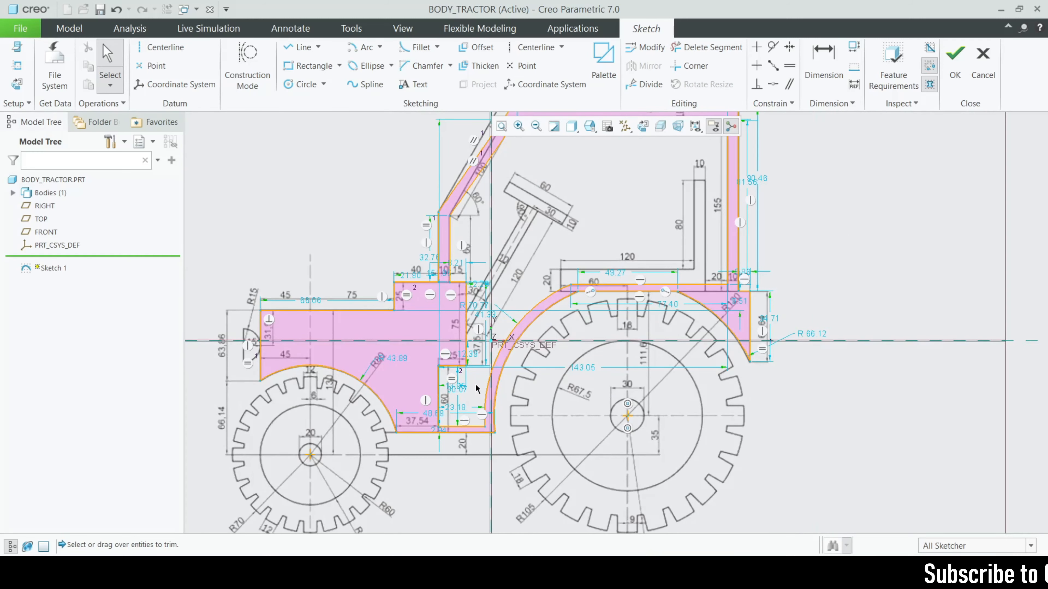
{"action": "scroll", "coordinate": [571, 284], "scroll_direction": "up", "scroll_amount": 3}
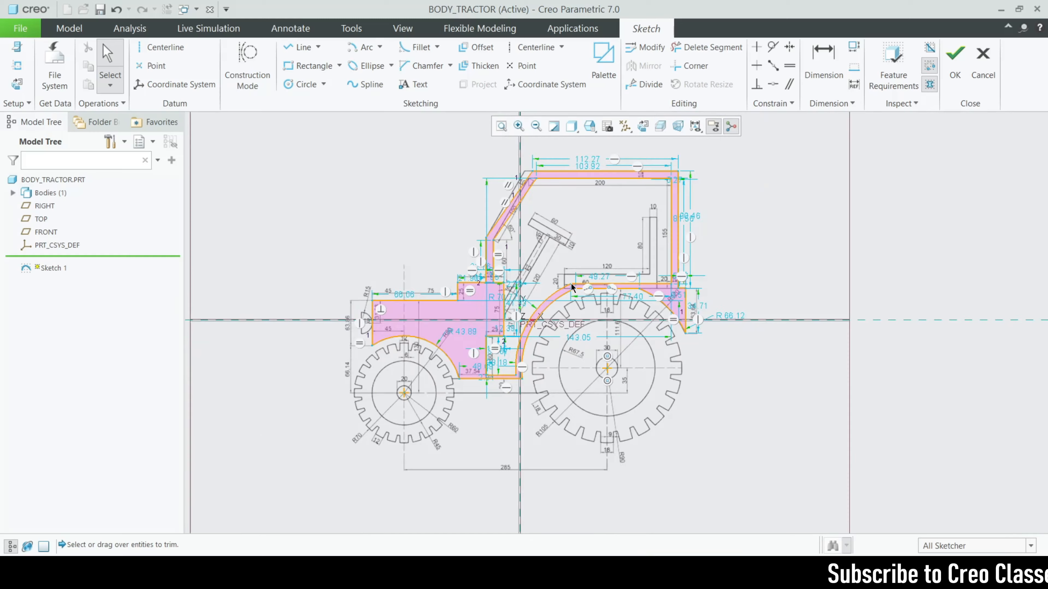
{"action": "scroll", "coordinate": [527, 272], "scroll_direction": "down", "scroll_amount": 3}
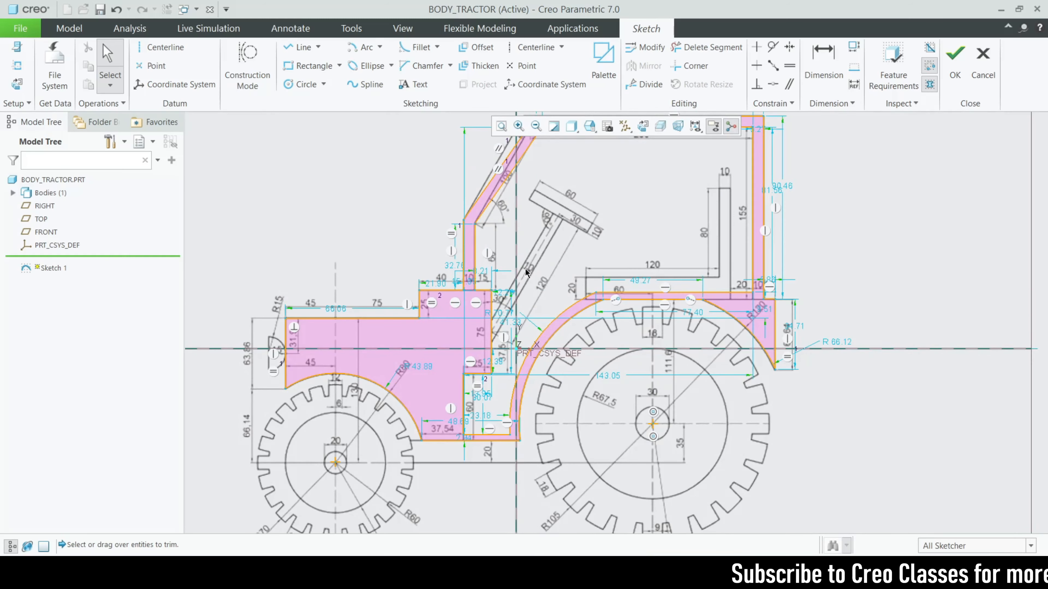
{"action": "scroll", "coordinate": [532, 326], "scroll_direction": "up", "scroll_amount": 2}
{"action": "scroll", "coordinate": [524, 357], "scroll_direction": "down", "scroll_amount": 2}
{"action": "scroll", "coordinate": [524, 357], "scroll_direction": "up", "scroll_amount": 2}
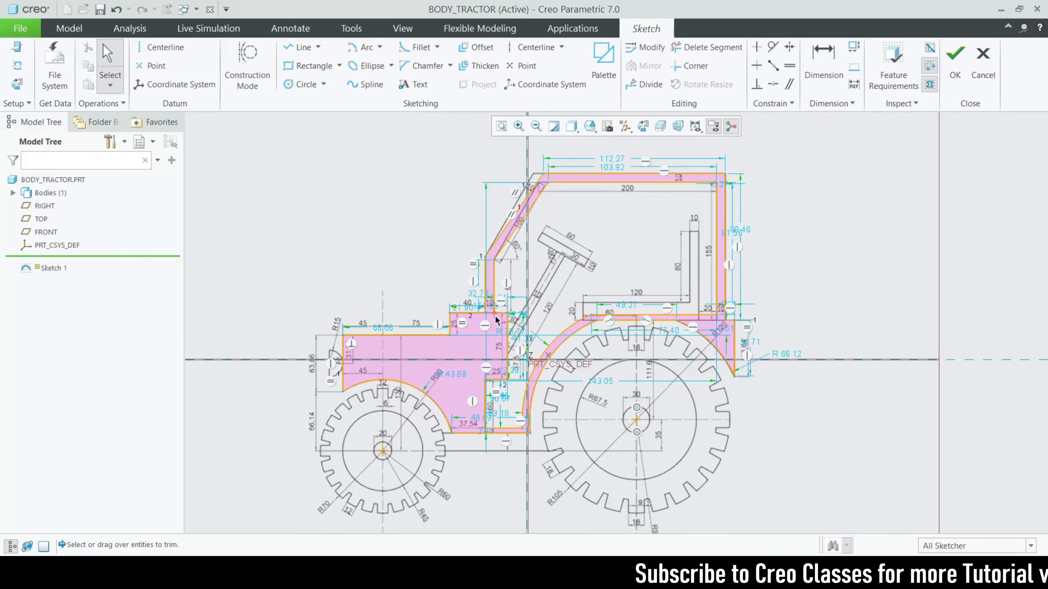
{"action": "scroll", "coordinate": [699, 315], "scroll_direction": "down", "scroll_amount": 3}
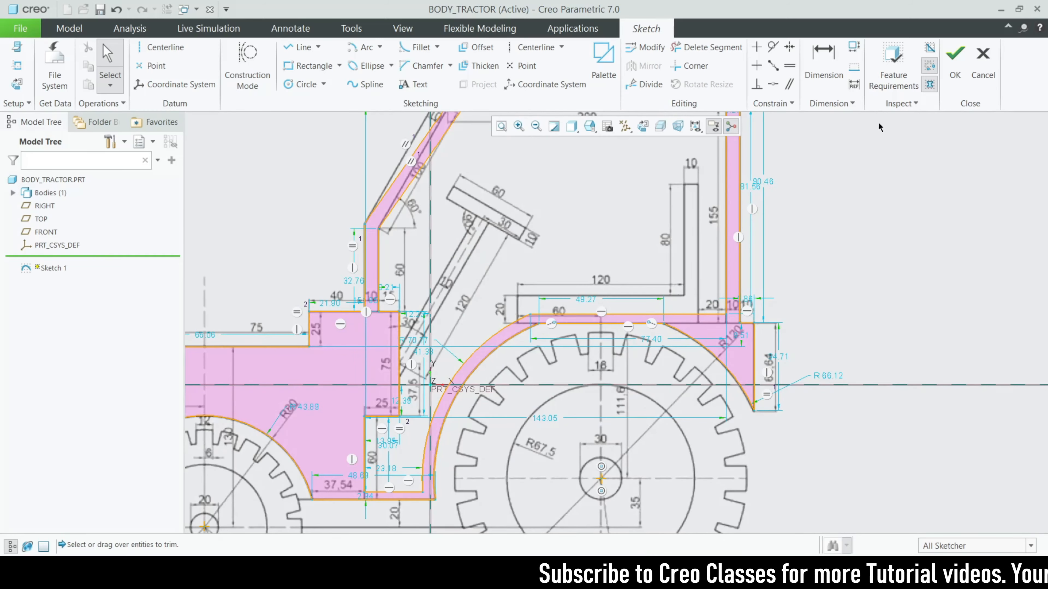
{"action": "left_click", "coordinate": [955, 59]}
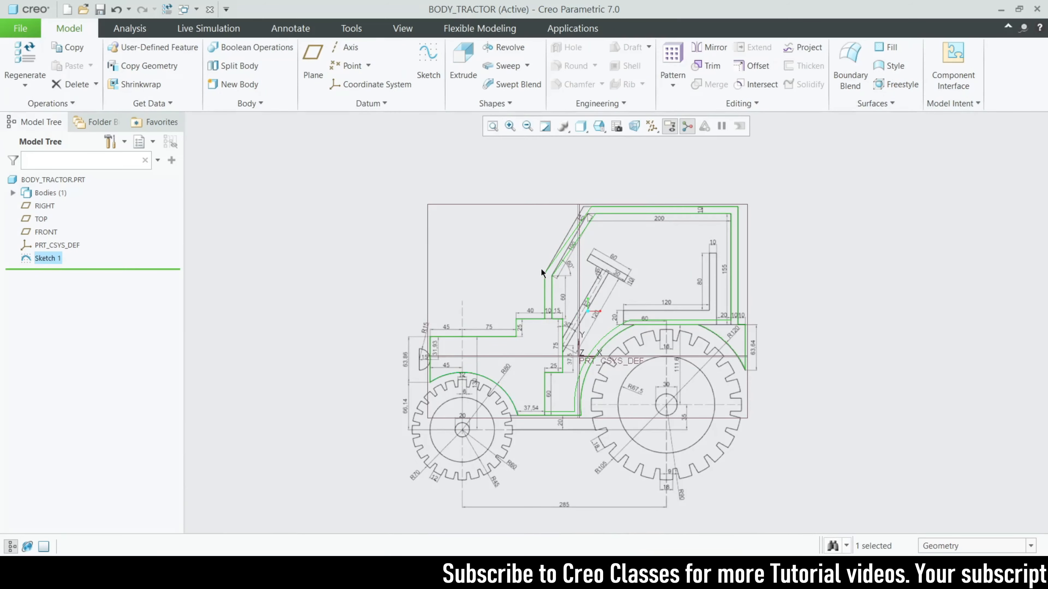
Start extruding the body sketch and switch the display to Shading With Edges
{"action": "left_click", "coordinate": [468, 68]}
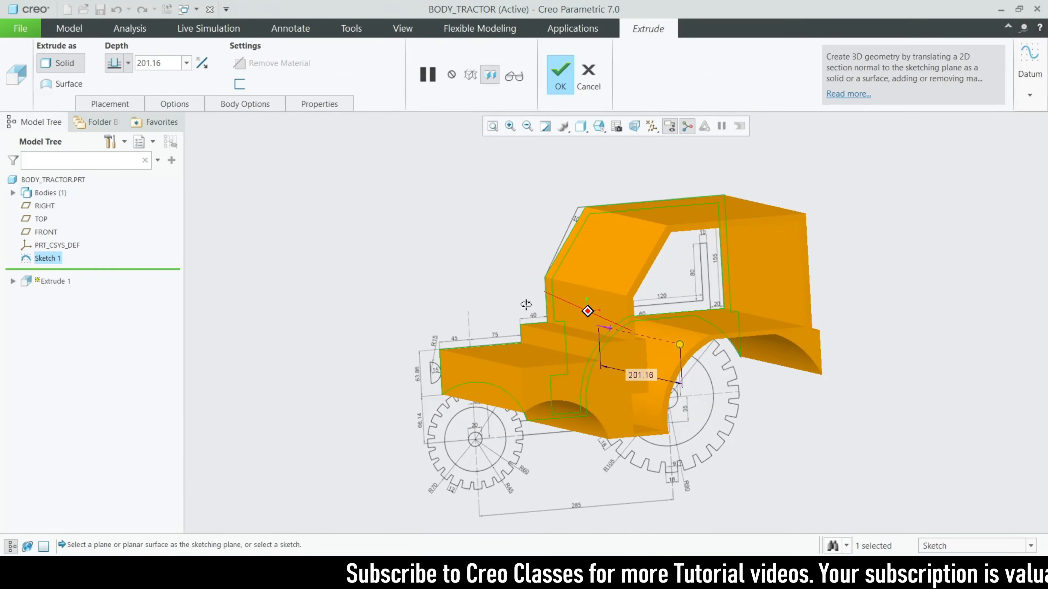
{"action": "left_click", "coordinate": [580, 129]}
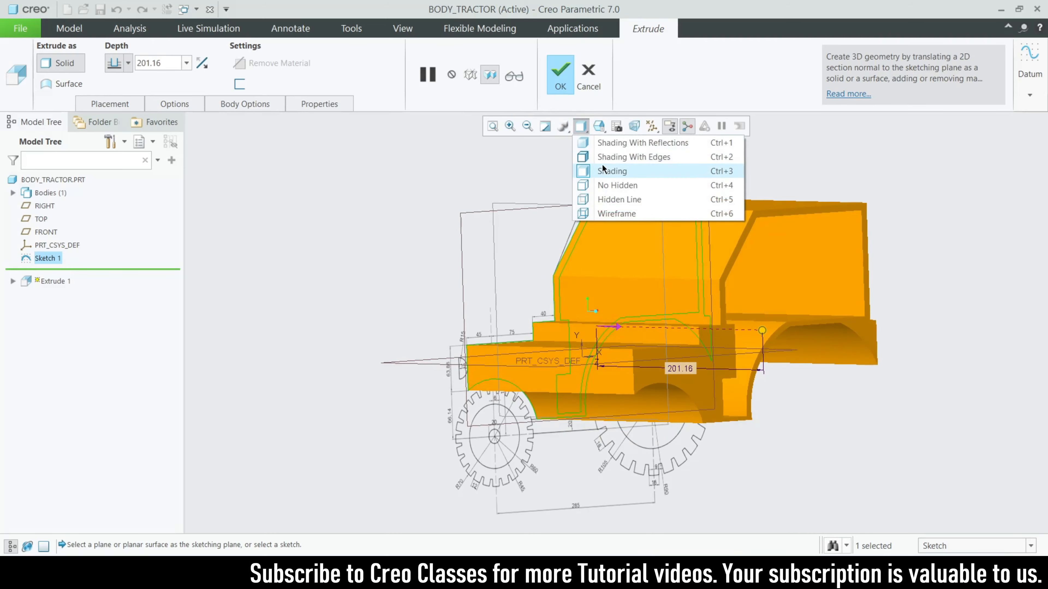
{"action": "left_click", "coordinate": [602, 170]}
{"action": "left_click", "coordinate": [580, 126]}
{"action": "left_click", "coordinate": [593, 157]}
{"action": "middle_click_drag", "start_coordinate": [586, 364], "coordinate": [614, 360]}
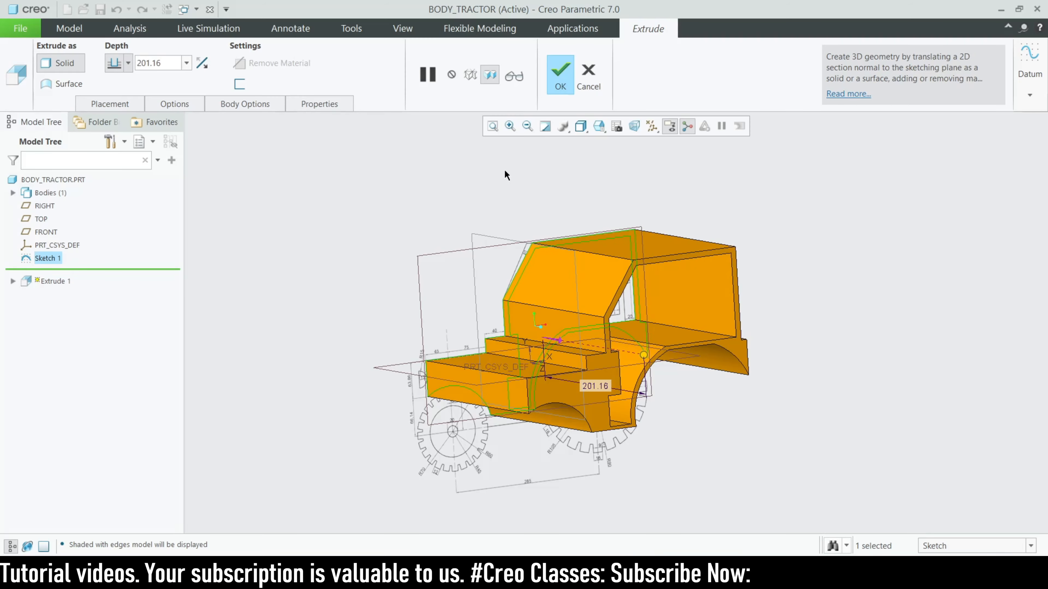
{"action": "middle_click_drag", "start_coordinate": [532, 333], "coordinate": [565, 326]}
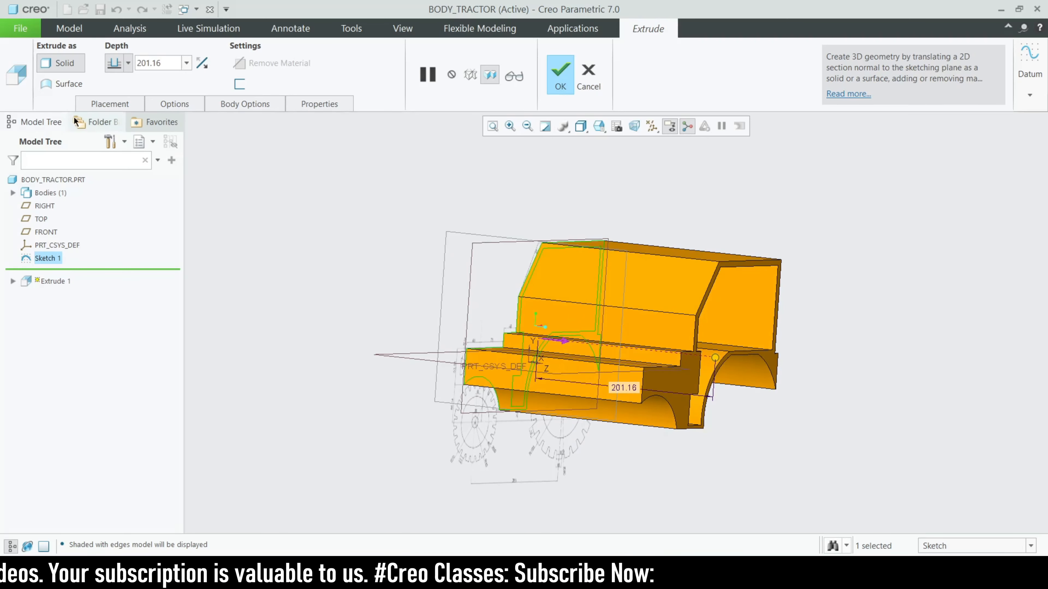
Make the extrusion Symmetric, change the depth from 300 to 200, and finish it
{"action": "left_click", "coordinate": [115, 103]}
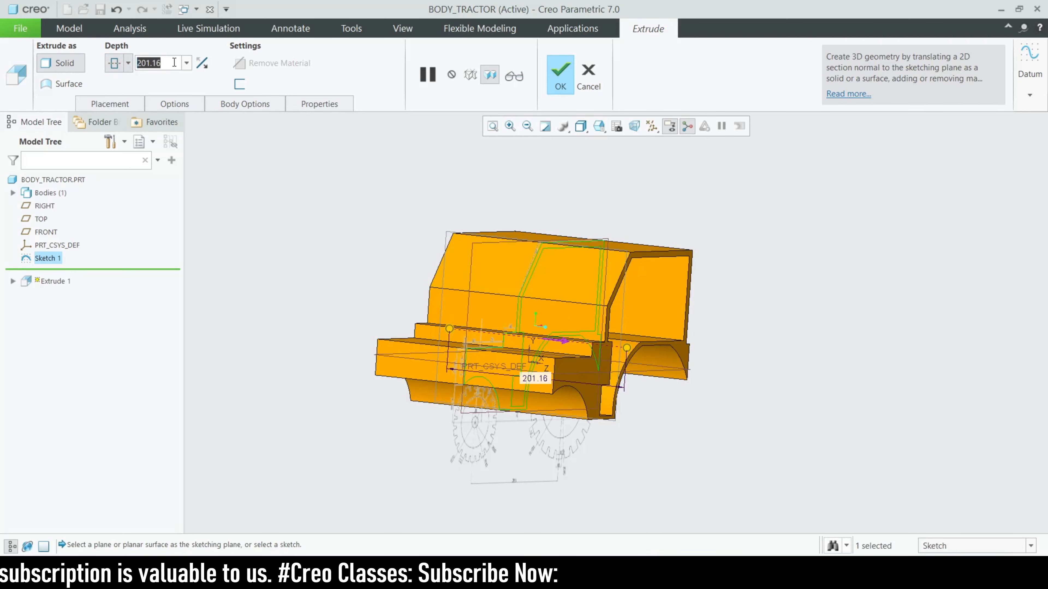
{"action": "type", "text": "300"}
{"action": "key", "text": "Return"}
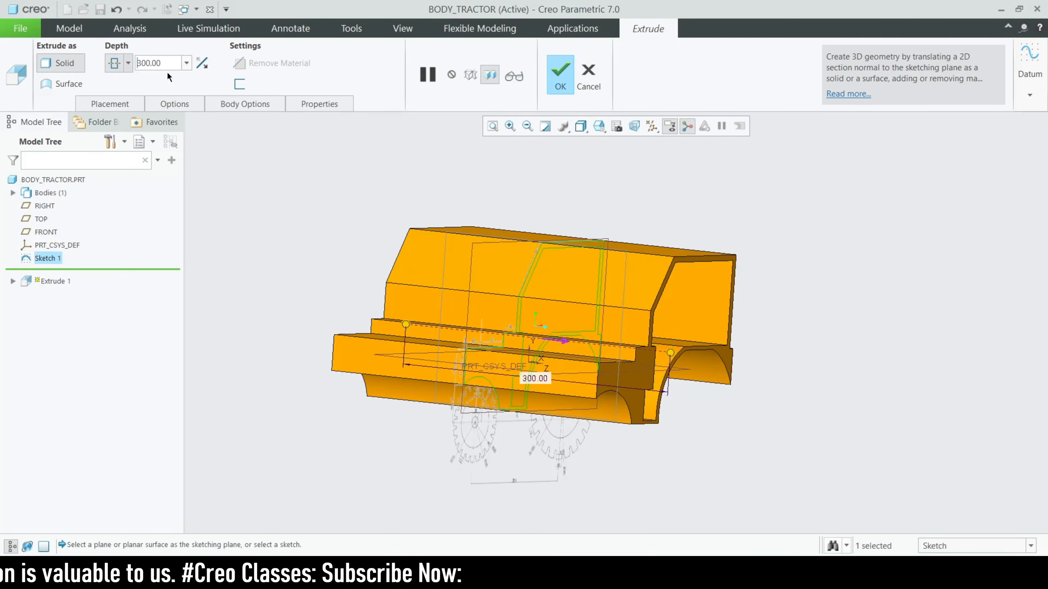
{"action": "scroll", "coordinate": [554, 379], "scroll_direction": "down", "scroll_amount": 3}
{"action": "middle_click_drag", "start_coordinate": [589, 278], "coordinate": [532, 375]}
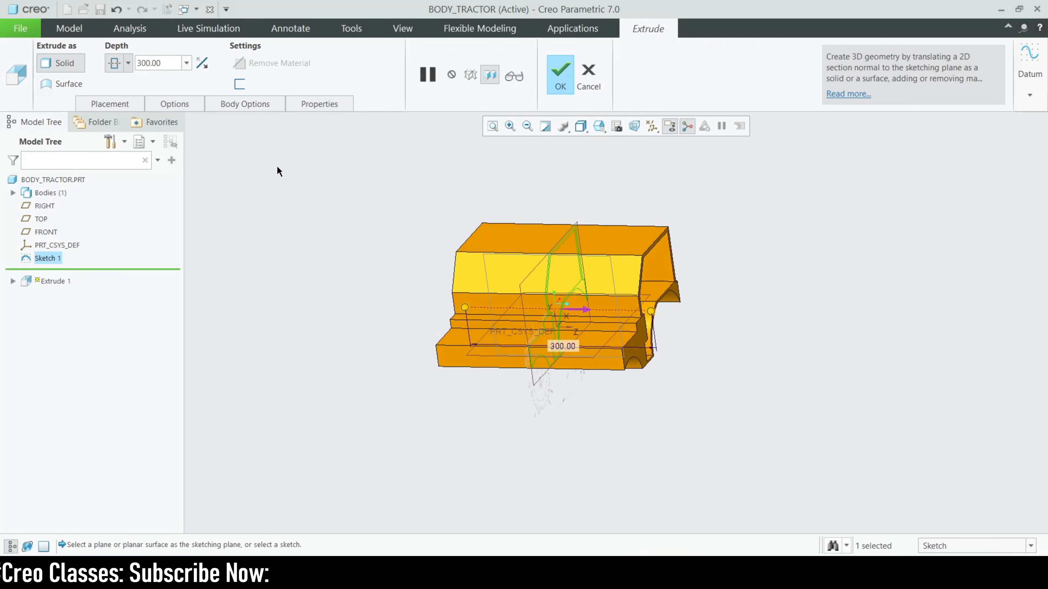
{"action": "type", "text": "200"}
{"action": "key", "text": "Return"}
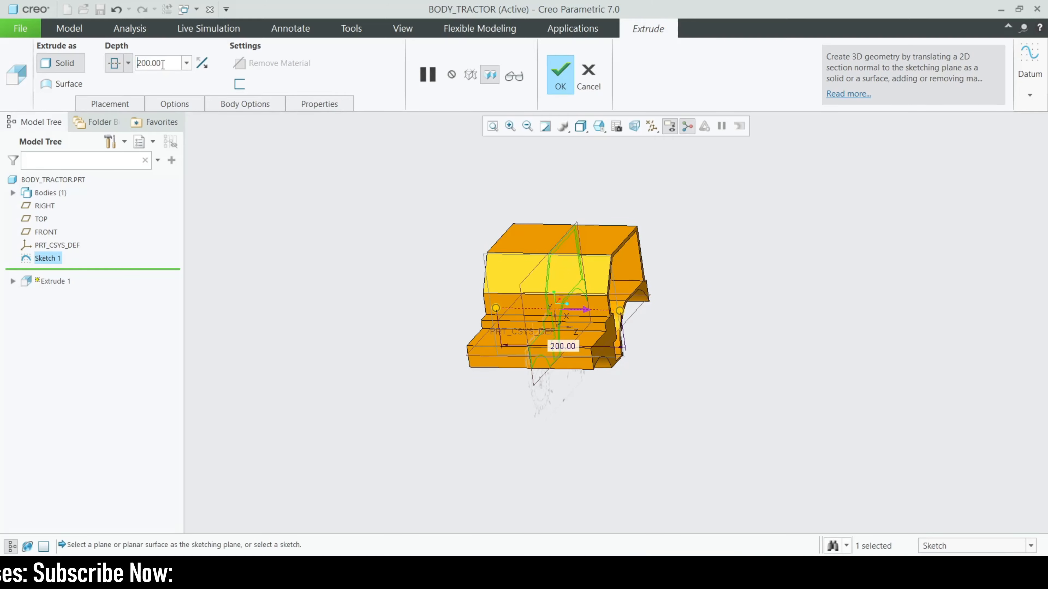
{"action": "mouse_move", "coordinate": [475, 322]}
{"action": "middle_mouse_down"}
{"action": "mouse_move", "coordinate": [367, 307]}
{"action": "mouse_move", "coordinate": [342, 288]}
{"action": "mouse_move", "coordinate": [586, 313]}
{"action": "mouse_move", "coordinate": [573, 308]}
{"action": "mouse_move", "coordinate": [627, 331]}
{"action": "mouse_move", "coordinate": [577, 305]}
{"action": "mouse_move", "coordinate": [600, 284]}
{"action": "mouse_move", "coordinate": [480, 366]}
{"action": "mouse_move", "coordinate": [541, 359]}
{"action": "middle_mouse_up"}
{"action": "left_click", "coordinate": [557, 79]}
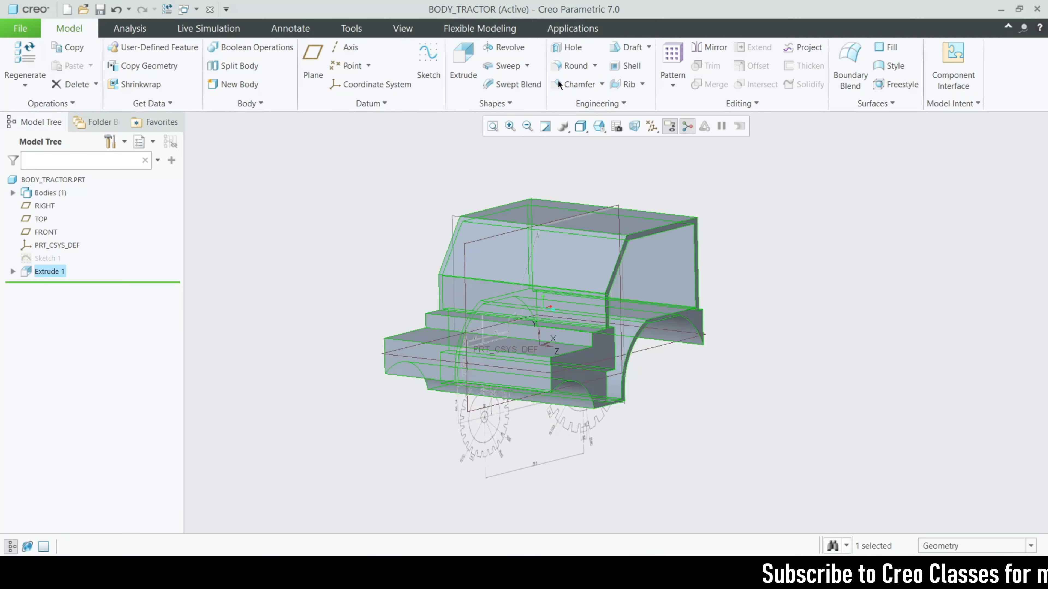
Orbit the finished tractor body and select the FRONT datum plane
{"action": "mouse_move", "coordinate": [376, 323]}
{"action": "middle_mouse_down"}
{"action": "mouse_move", "coordinate": [395, 356]}
{"action": "mouse_move", "coordinate": [323, 326]}
{"action": "mouse_move", "coordinate": [280, 363]}
{"action": "mouse_move", "coordinate": [290, 334]}
{"action": "mouse_move", "coordinate": [266, 330]}
{"action": "mouse_move", "coordinate": [311, 346]}
{"action": "mouse_move", "coordinate": [571, 323]}
{"action": "middle_mouse_up"}
{"action": "scroll", "coordinate": [568, 315], "scroll_direction": "up", "scroll_amount": 5}
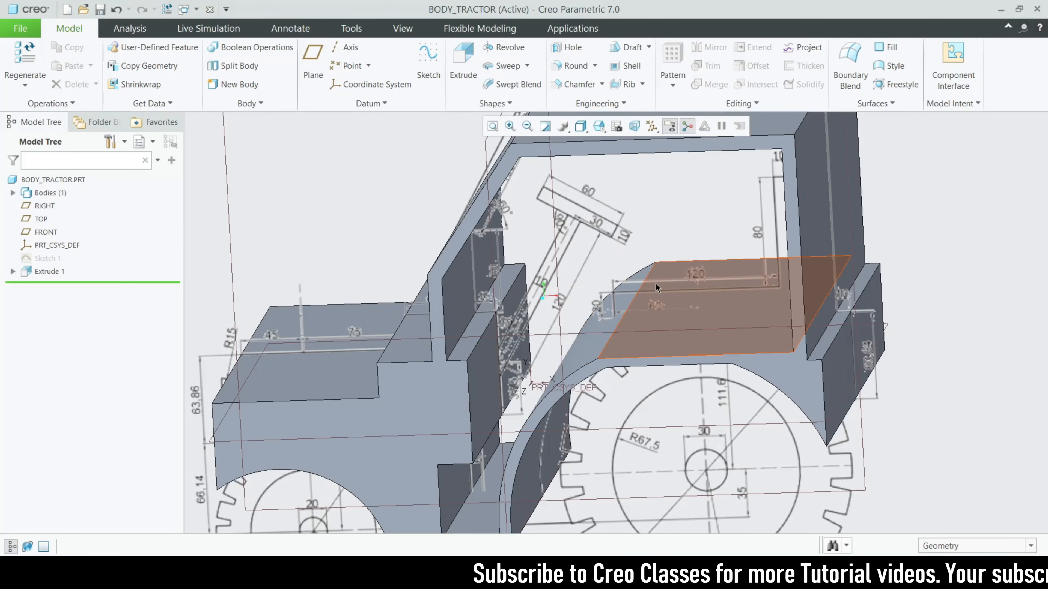
{"action": "scroll", "coordinate": [604, 261], "scroll_direction": "down", "scroll_amount": 5}
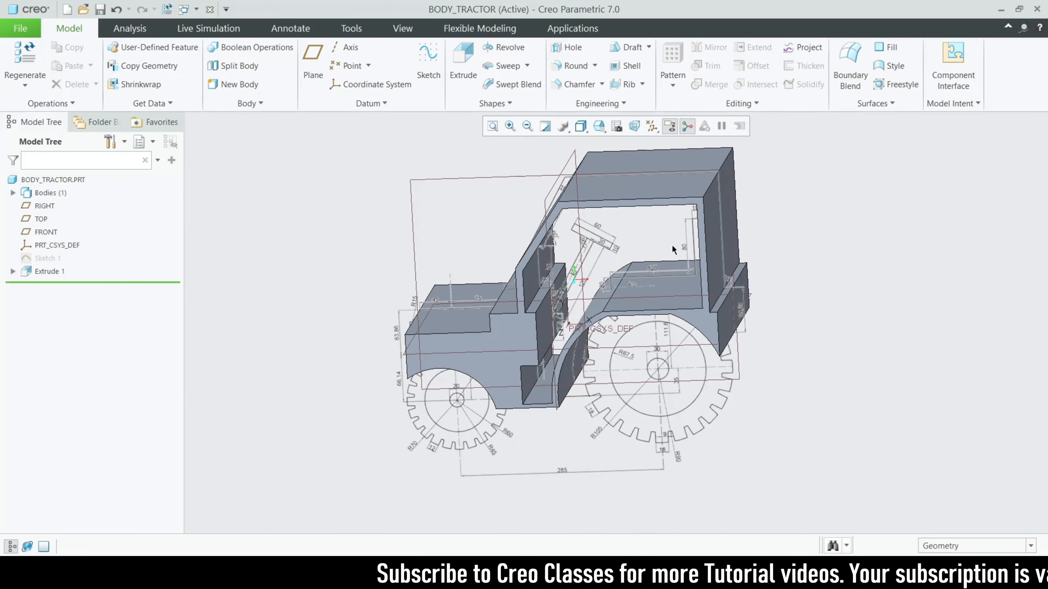
{"action": "left_click", "coordinate": [478, 175]}
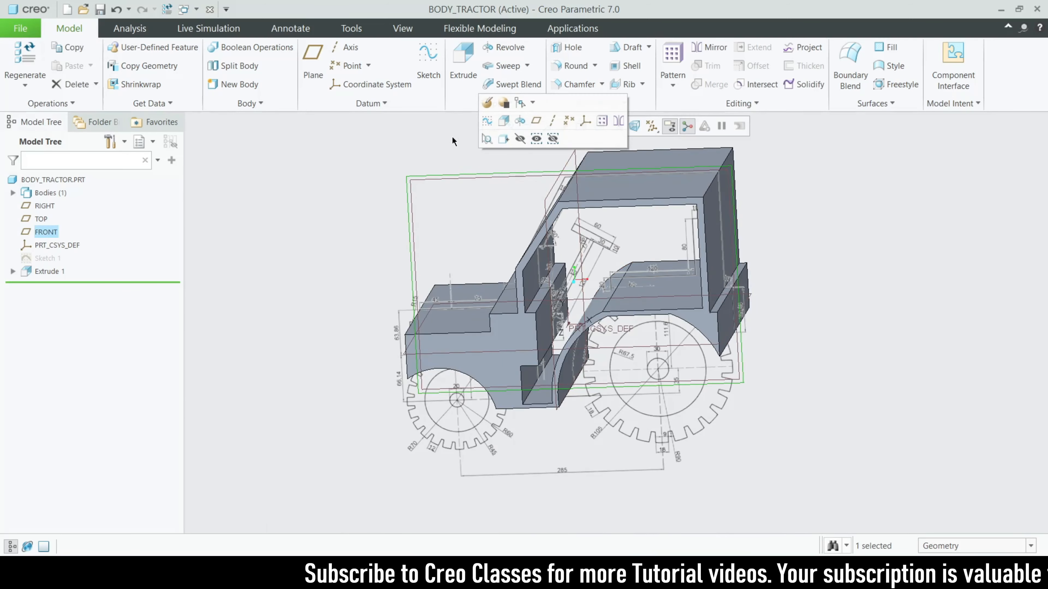
Start a sketch on the FRONT plane and orient it to face the screen
{"action": "left_click", "coordinate": [432, 74]}
{"action": "left_click", "coordinate": [642, 126]}
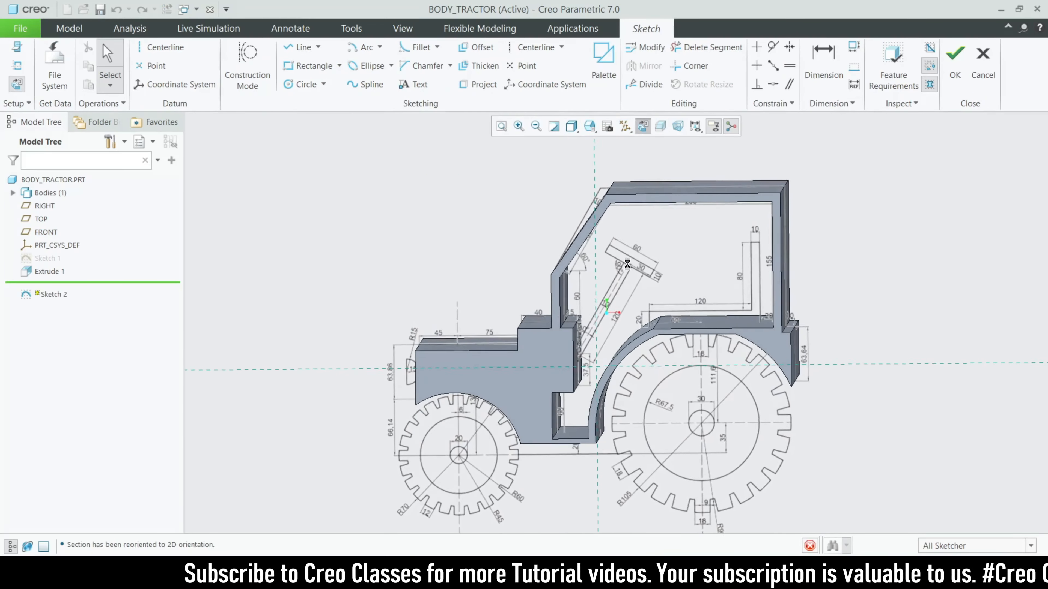
{"action": "scroll", "coordinate": [378, 319], "scroll_direction": "up", "scroll_amount": 5}
{"action": "scroll", "coordinate": [449, 290], "scroll_direction": "down", "scroll_amount": 5}
{"action": "scroll", "coordinate": [449, 291], "scroll_direction": "up", "scroll_amount": 4}
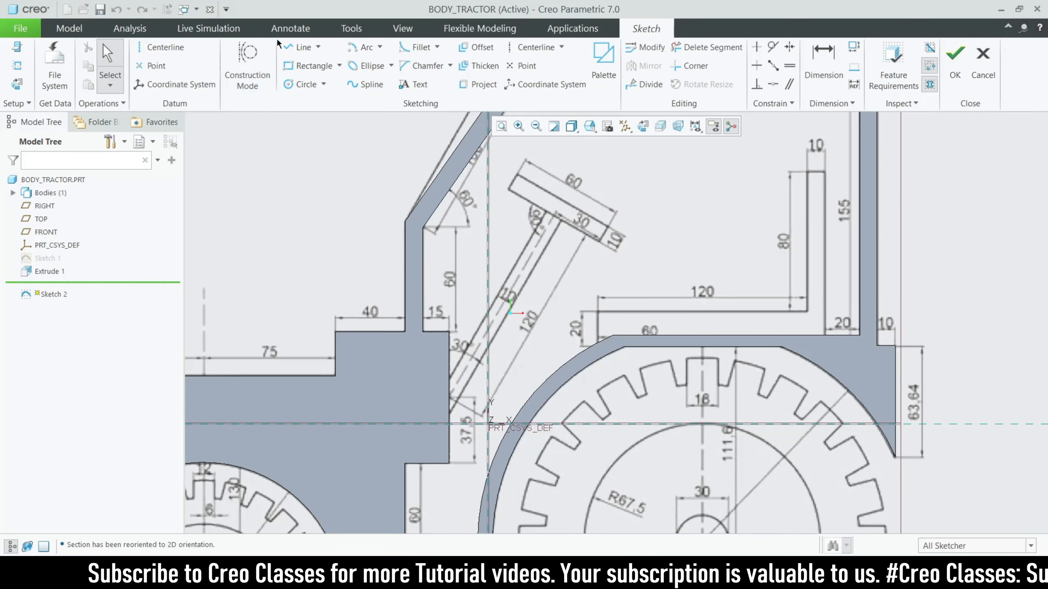
Begin a line at the seat post's lower corner
{"action": "left_click", "coordinate": [300, 47]}
{"action": "scroll", "coordinate": [441, 425], "scroll_direction": "up", "scroll_amount": 2}
{"action": "scroll", "coordinate": [450, 427], "scroll_direction": "up", "scroll_amount": 2}
{"action": "scroll", "coordinate": [487, 473], "scroll_direction": "down", "scroll_amount": 2}
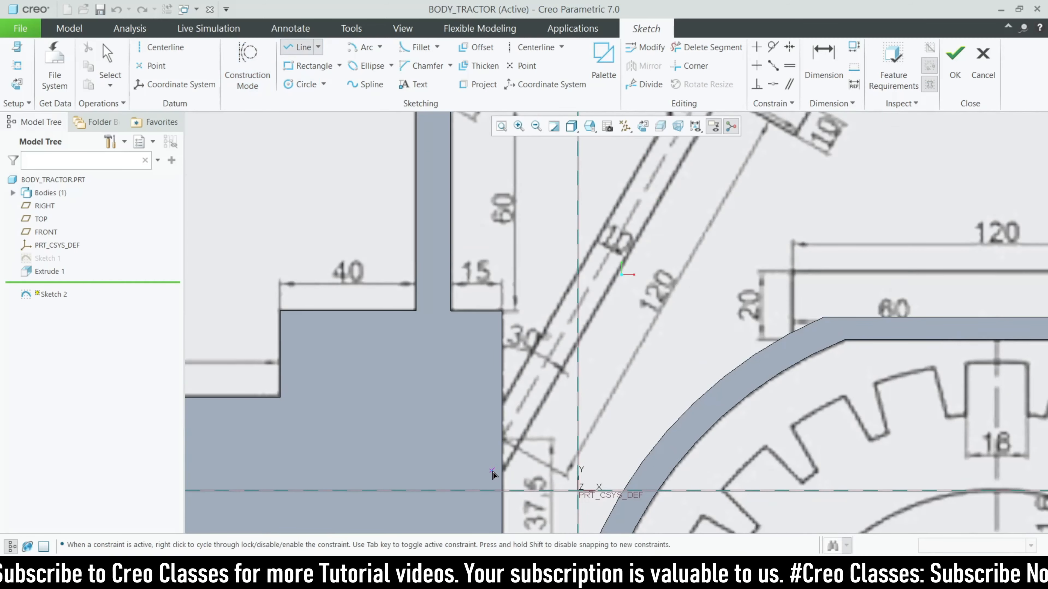
{"action": "left_click", "coordinate": [502, 472]}
{"action": "scroll", "coordinate": [499, 458], "scroll_direction": "down", "scroll_amount": 3}
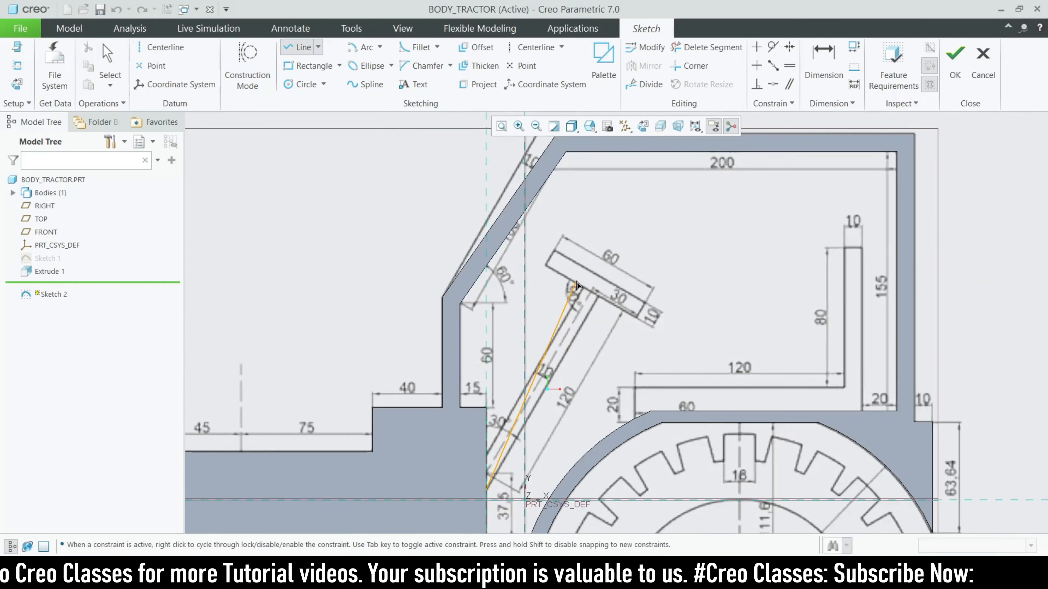
{"action": "scroll", "coordinate": [632, 324], "scroll_direction": "up", "scroll_amount": 3}
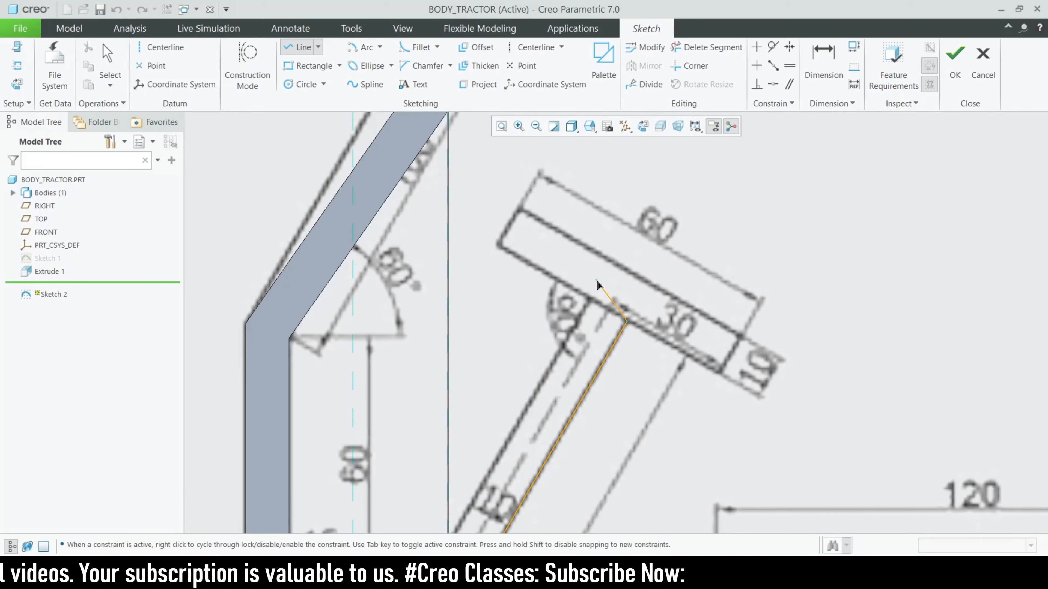
{"action": "scroll", "coordinate": [598, 285], "scroll_direction": "up", "scroll_amount": 2}
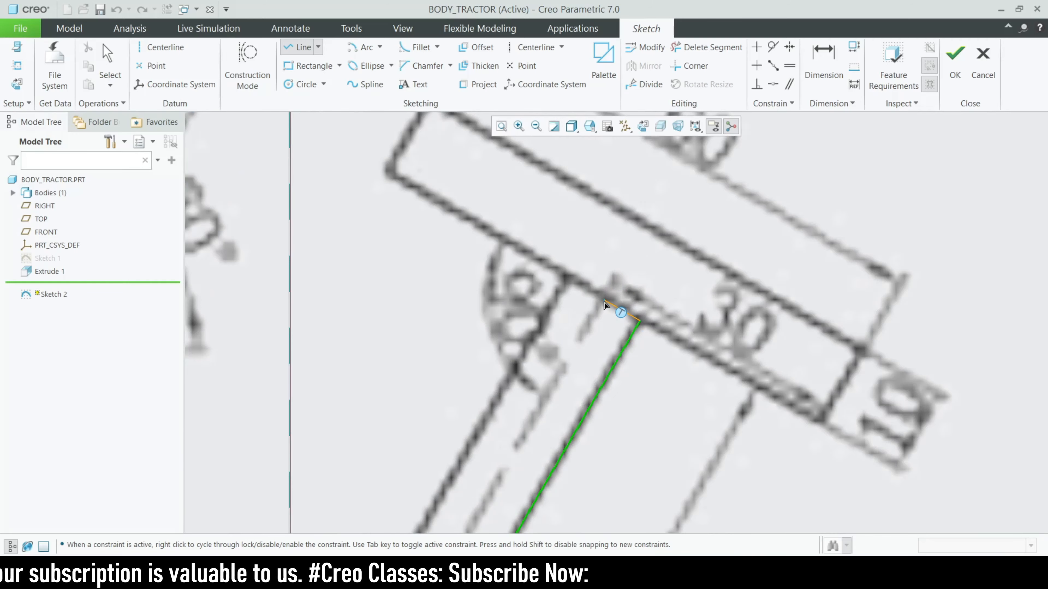
Place a centerline along the slanted seat post's axis
{"action": "left_click", "coordinate": [535, 47]}
{"action": "scroll", "coordinate": [606, 196], "scroll_direction": "down", "scroll_amount": 3}
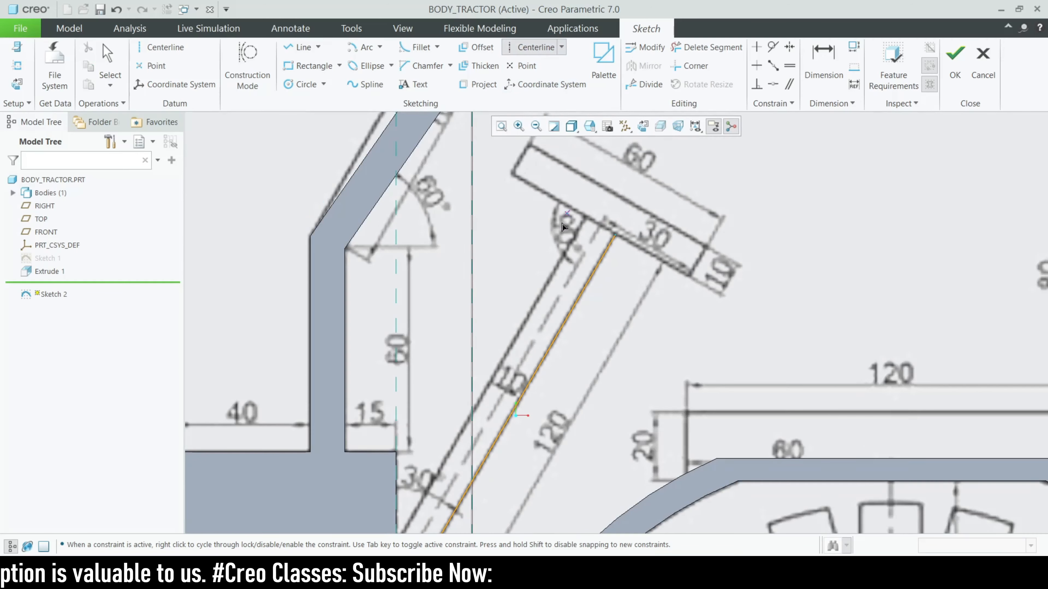
{"action": "scroll", "coordinate": [523, 371], "scroll_direction": "up", "scroll_amount": 1}
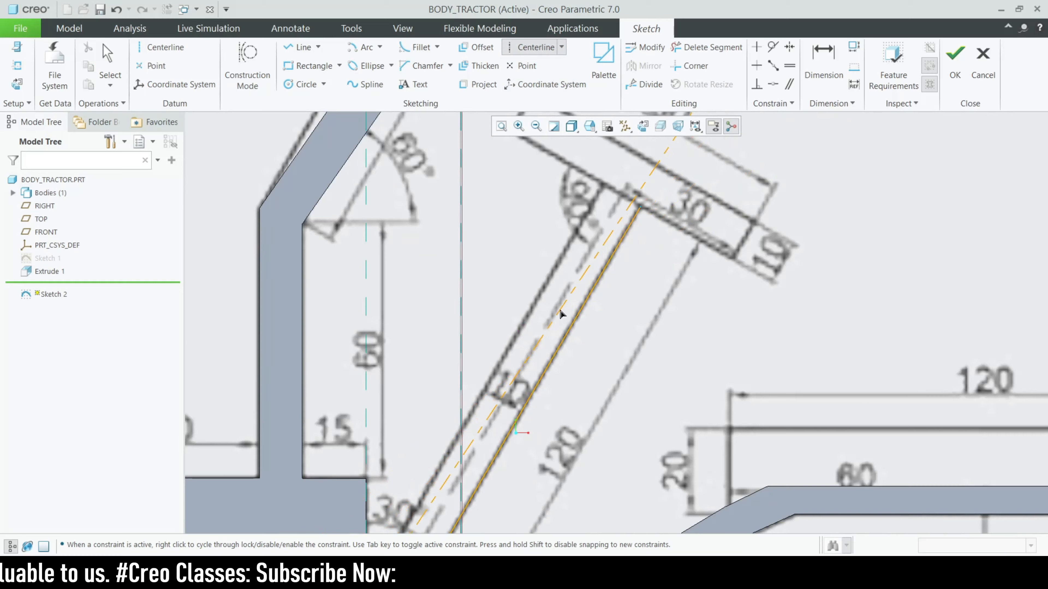
{"action": "left_click", "coordinate": [557, 306]}
{"action": "middle_click", "coordinate": [557, 306]}
{"action": "scroll", "coordinate": [557, 307], "scroll_direction": "down", "scroll_amount": 2}
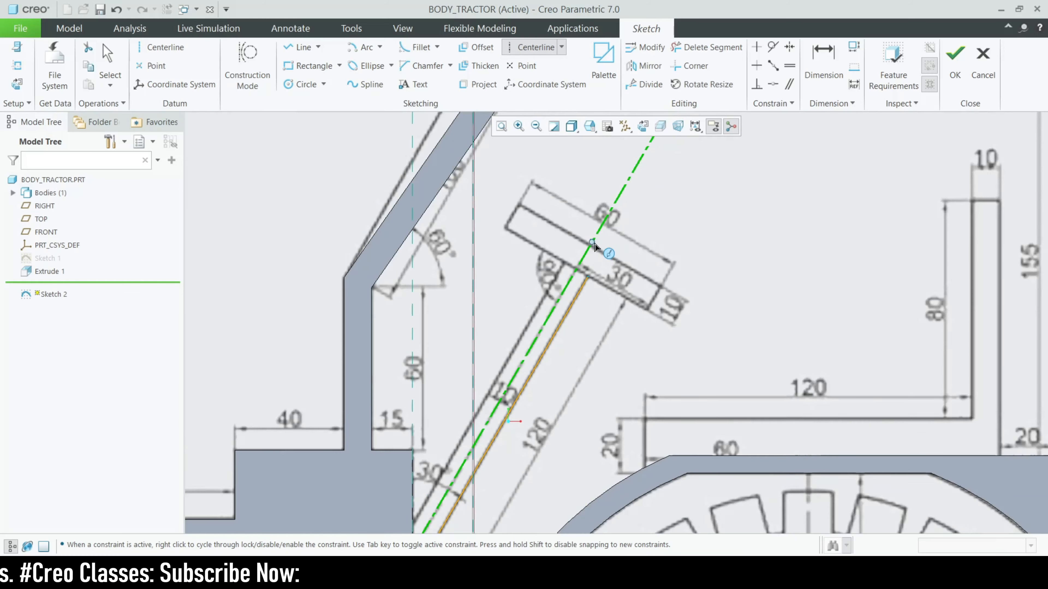
{"action": "scroll", "coordinate": [586, 289], "scroll_direction": "up", "scroll_amount": 4}
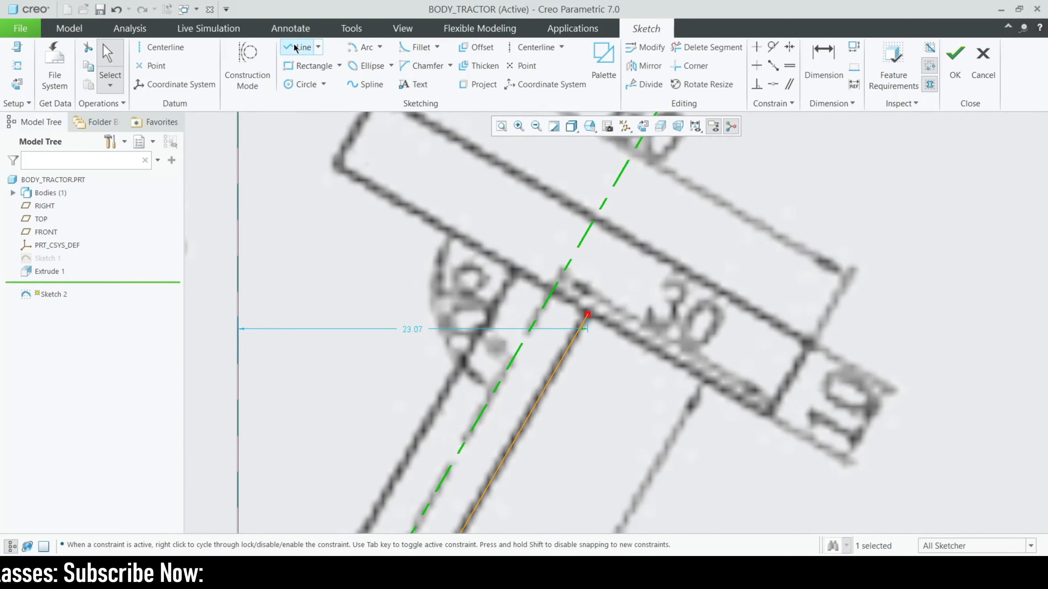
Close the seat post outline with further lines from the edge's lower end
{"action": "left_click", "coordinate": [298, 47]}
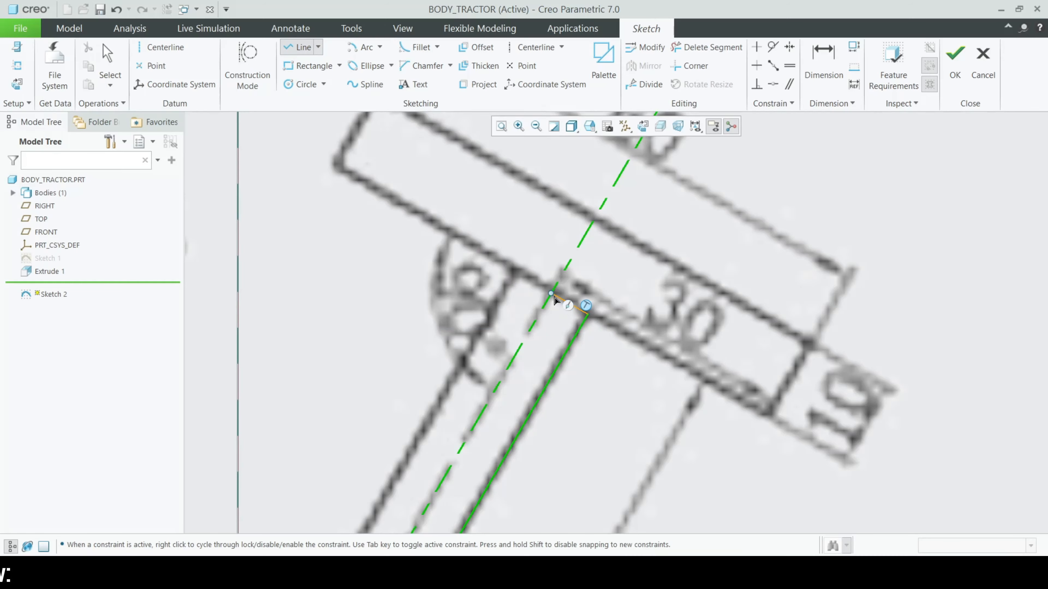
{"action": "scroll", "coordinate": [554, 300], "scroll_direction": "down", "scroll_amount": 5}
{"action": "scroll", "coordinate": [520, 406], "scroll_direction": "up", "scroll_amount": 4}
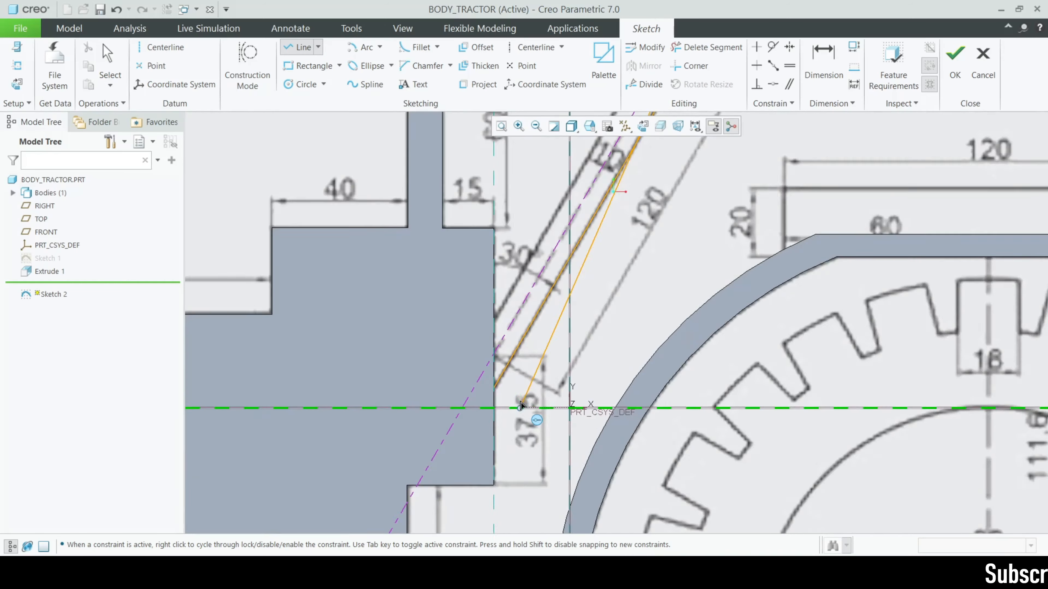
{"action": "middle_click", "coordinate": [521, 405]}
{"action": "scroll", "coordinate": [504, 384], "scroll_direction": "up", "scroll_amount": 4}
{"action": "scroll", "coordinate": [461, 434], "scroll_direction": "up", "scroll_amount": 1}
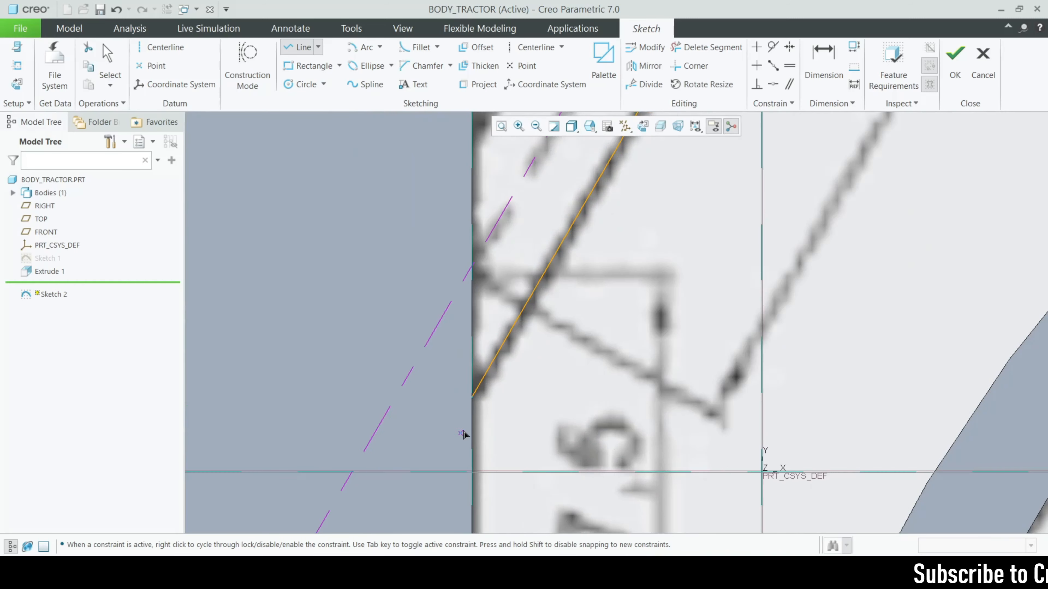
{"action": "left_click", "coordinate": [472, 398]}
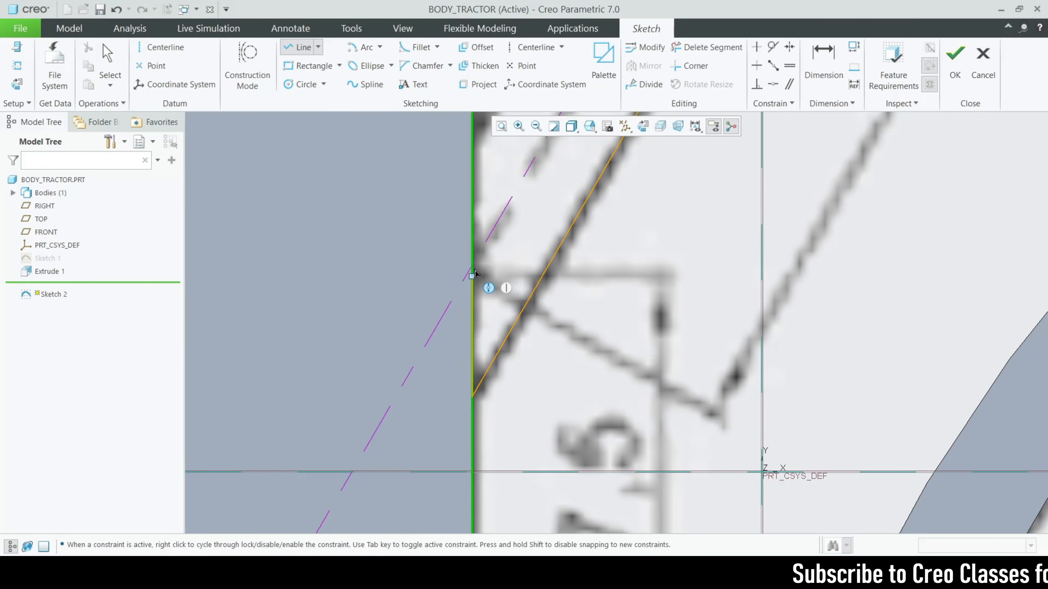
{"action": "scroll", "coordinate": [381, 483], "scroll_direction": "down", "scroll_amount": 6}
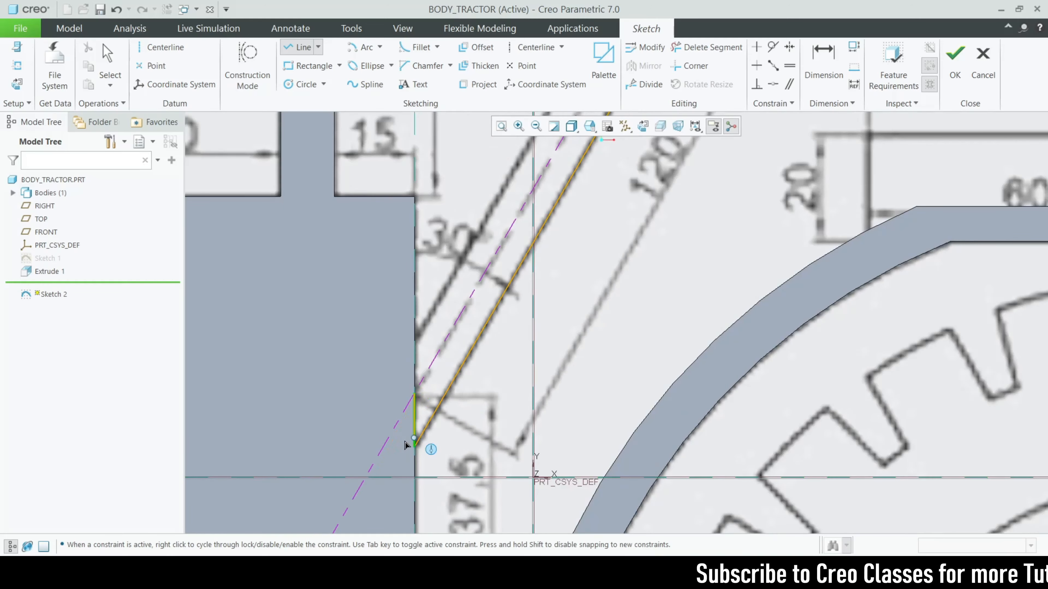
{"action": "scroll", "coordinate": [412, 439], "scroll_direction": "down", "scroll_amount": 1}
{"action": "scroll", "coordinate": [538, 217], "scroll_direction": "up", "scroll_amount": 5}
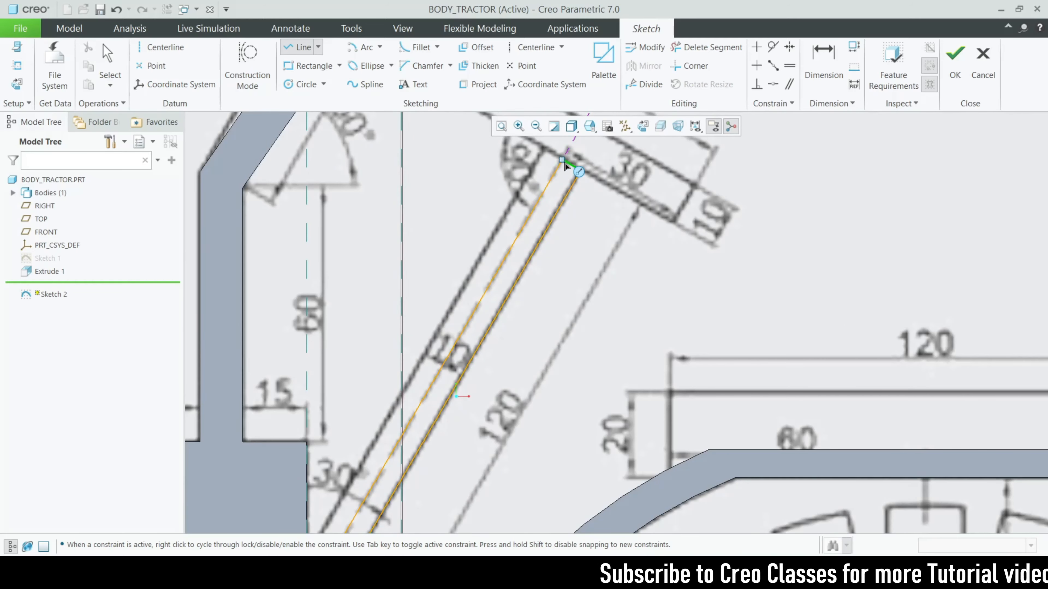
{"action": "left_click", "coordinate": [598, 226]}
{"action": "middle_click", "coordinate": [598, 226]}
{"action": "scroll", "coordinate": [452, 403], "scroll_direction": "down", "scroll_amount": 2}
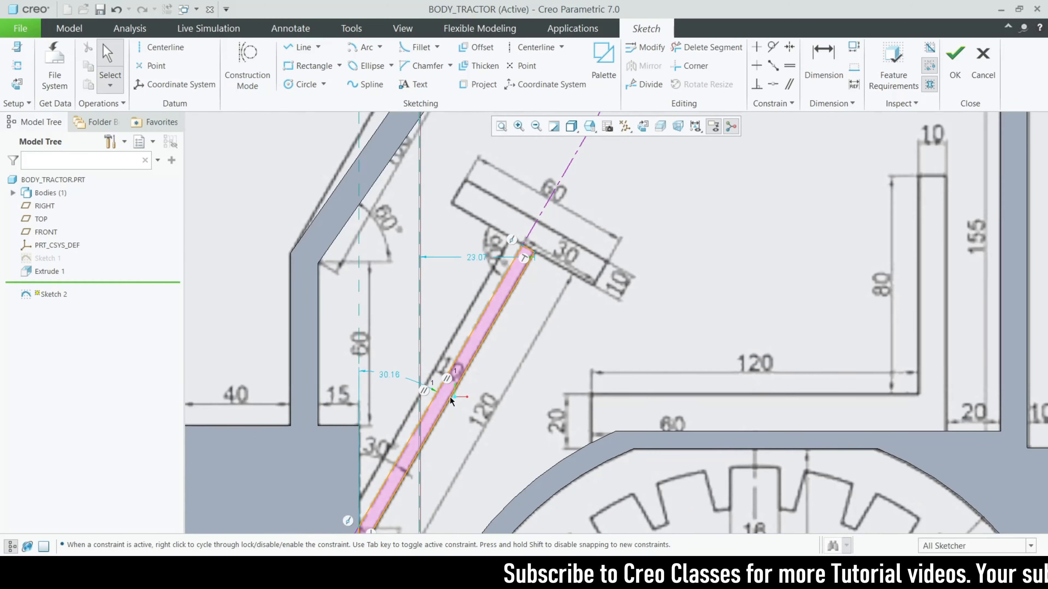
{"action": "scroll", "coordinate": [442, 398], "scroll_direction": "down", "scroll_amount": 2}
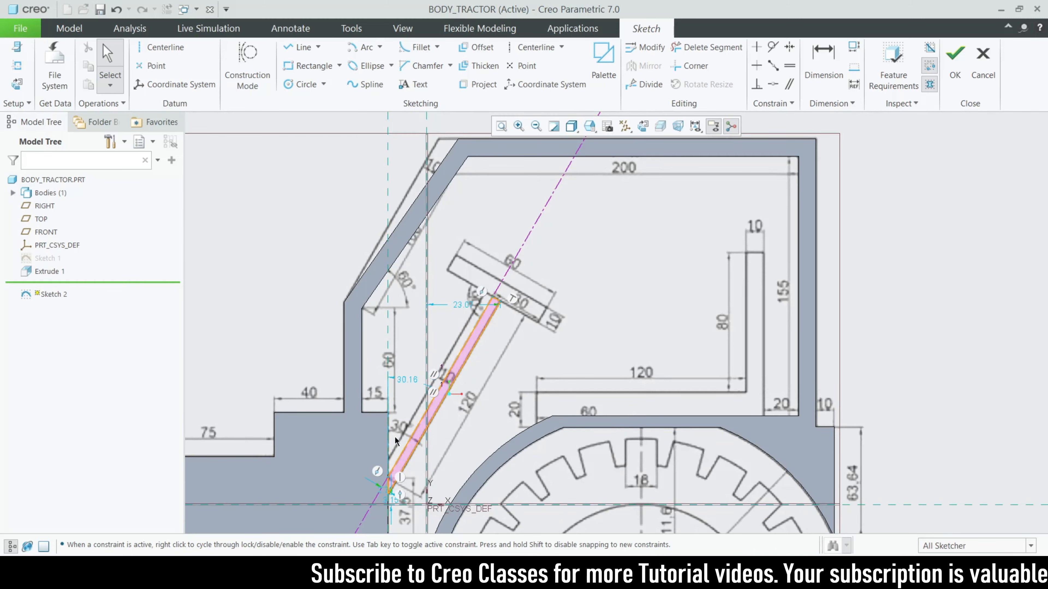
{"action": "mouse_move", "coordinate": [459, 426]}
{"action": "middle_mouse_down"}
{"action": "mouse_move", "coordinate": [438, 394]}
{"action": "mouse_move", "coordinate": [416, 451]}
{"action": "middle_mouse_up"}
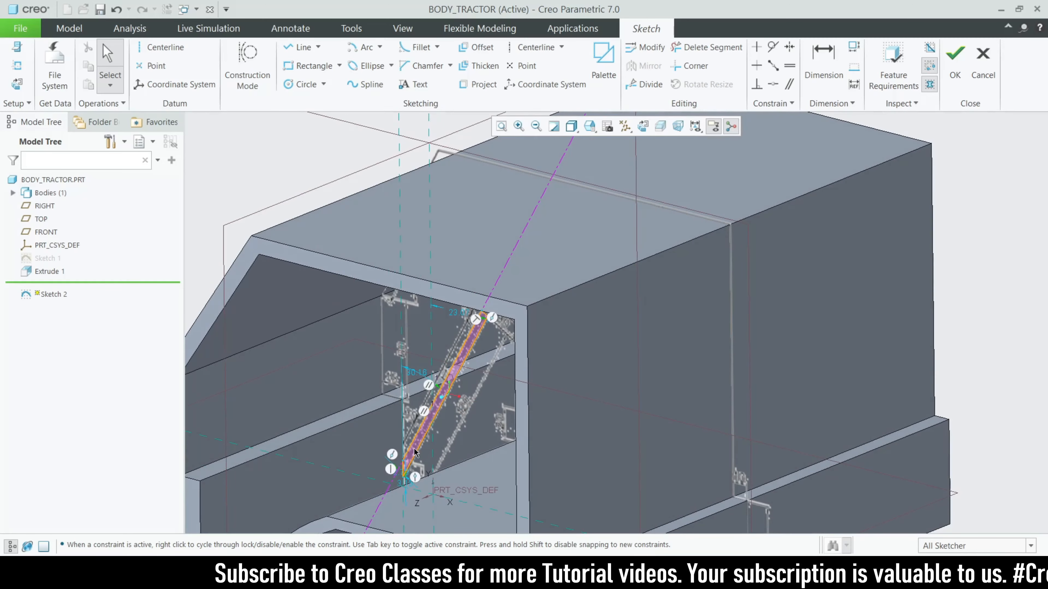
{"action": "scroll", "coordinate": [416, 451], "scroll_direction": "up", "scroll_amount": 2}
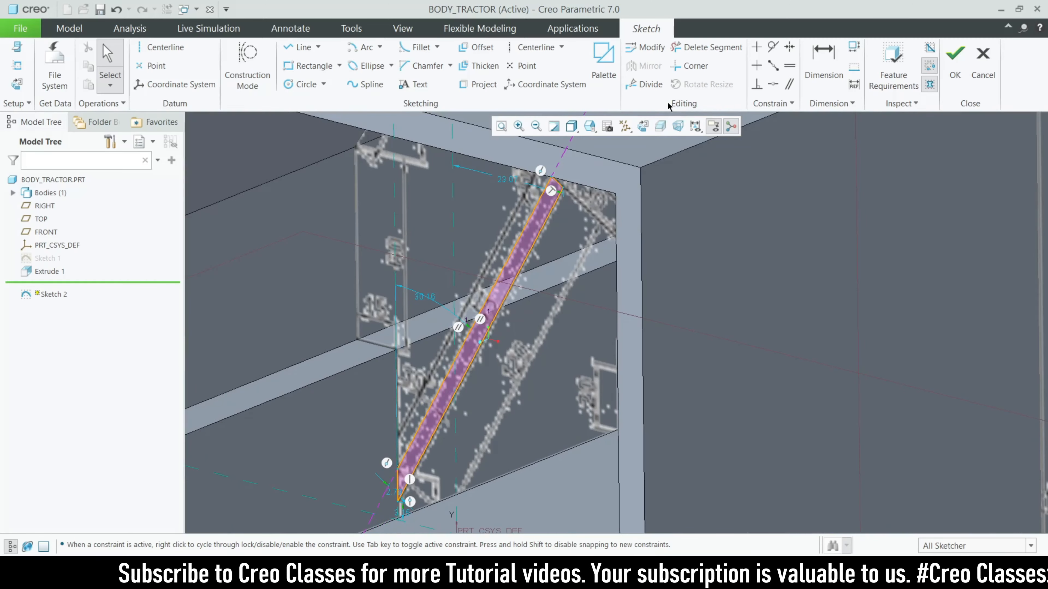
{"action": "left_click", "coordinate": [642, 127]}
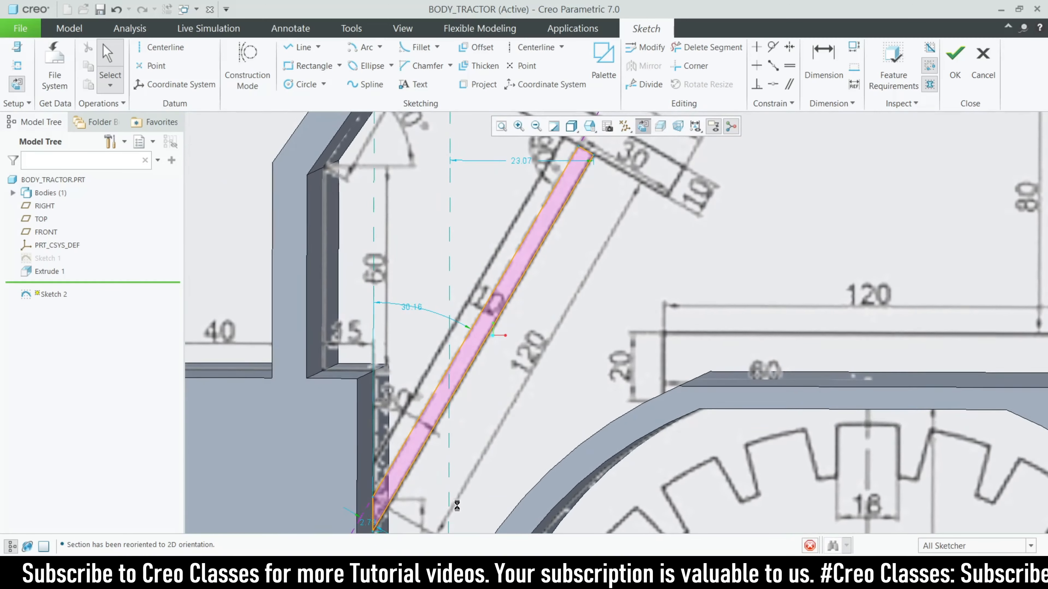
{"action": "scroll", "coordinate": [574, 248], "scroll_direction": "down", "scroll_amount": 1}
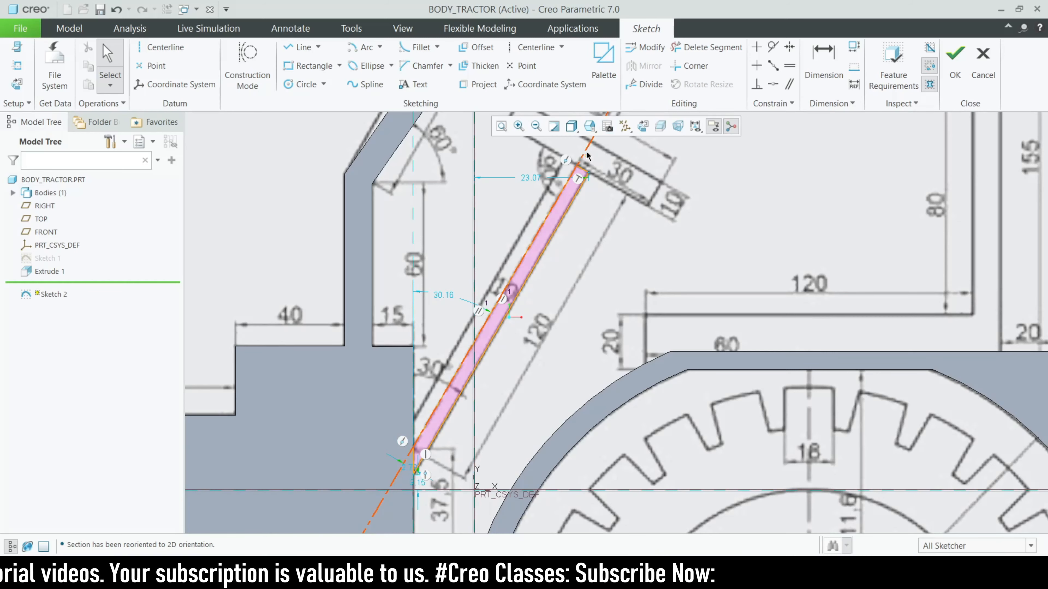
Finish Sketch 2 and revolve the seat post profile a full 360°
{"action": "left_click", "coordinate": [955, 56]}
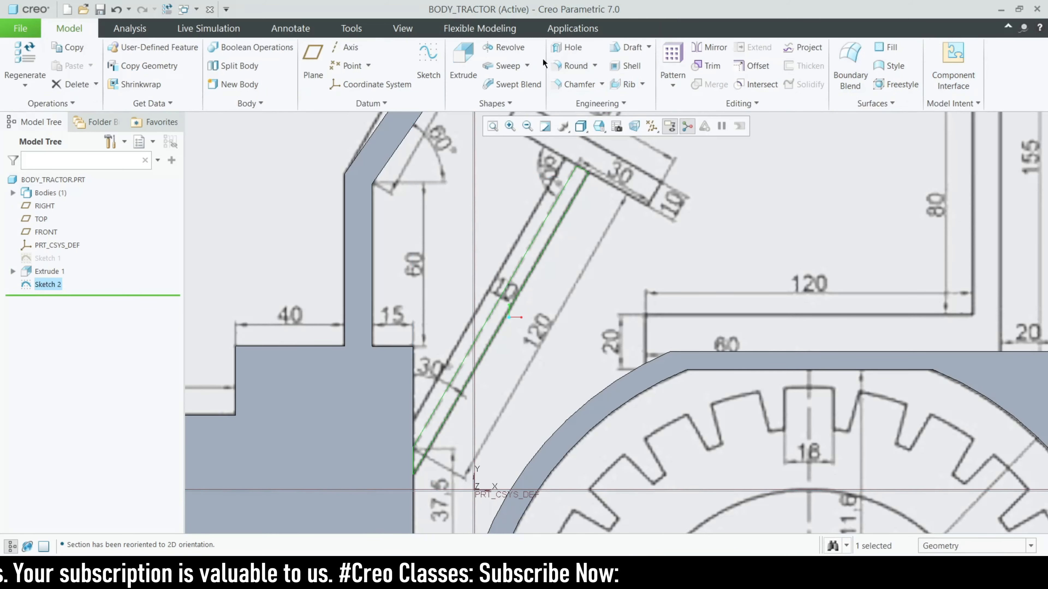
{"action": "left_click", "coordinate": [506, 46]}
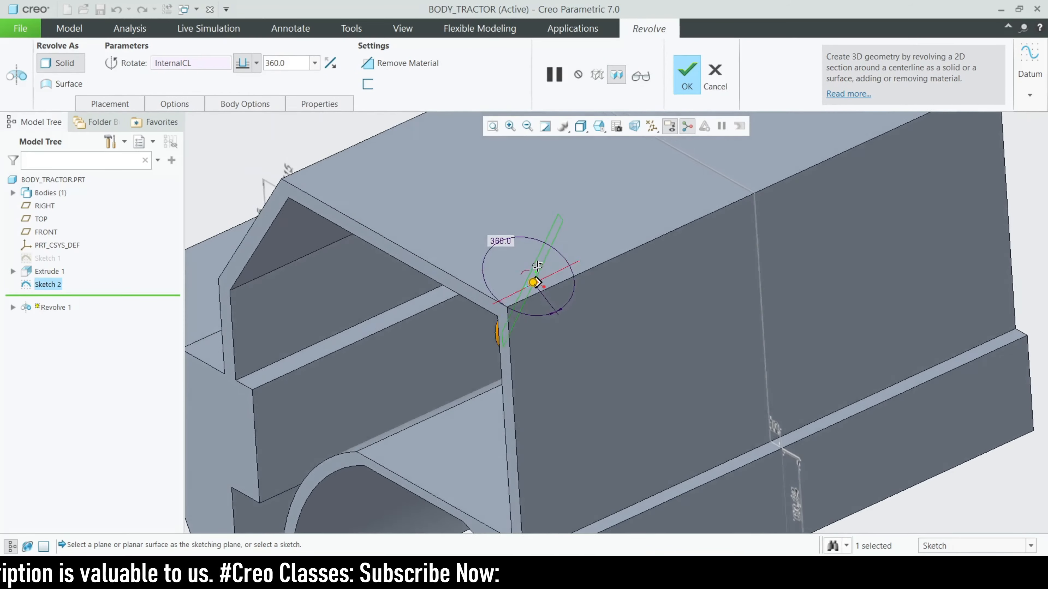
{"action": "middle_click_drag", "start_coordinate": [538, 267], "coordinate": [643, 264]}
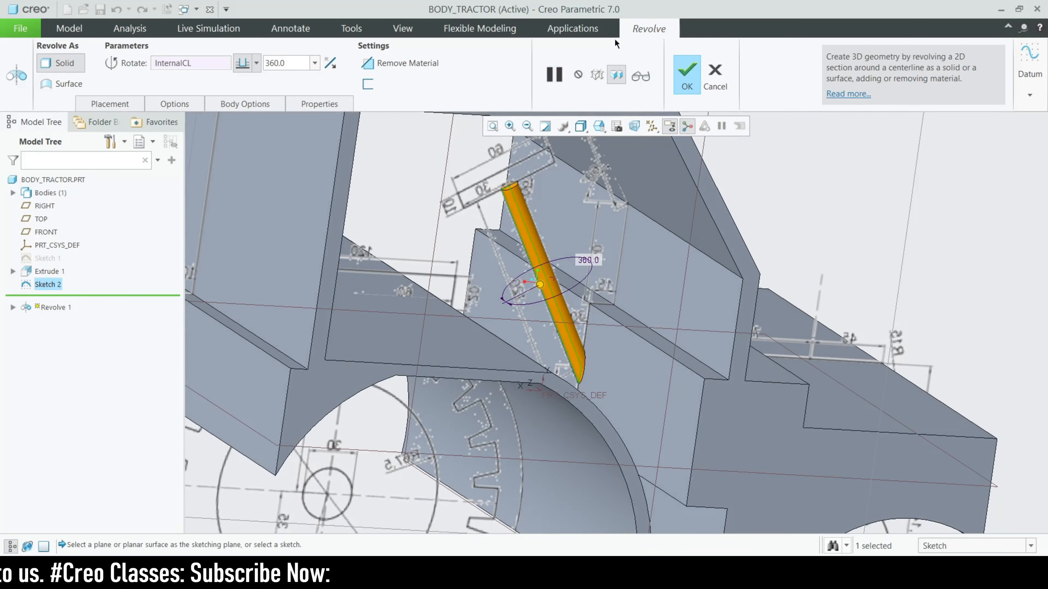
{"action": "left_click", "coordinate": [681, 74]}
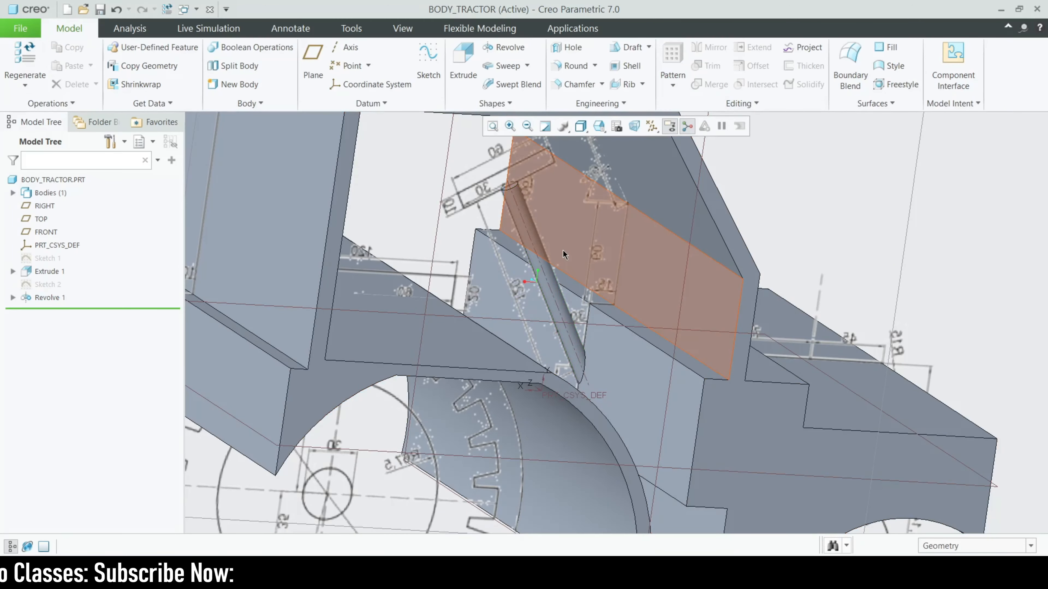
Orbit to view the new post and select its top end face
{"action": "scroll", "coordinate": [559, 253], "scroll_direction": "up", "scroll_amount": 3}
{"action": "middle_click_drag", "start_coordinate": [506, 300], "coordinate": [566, 259]}
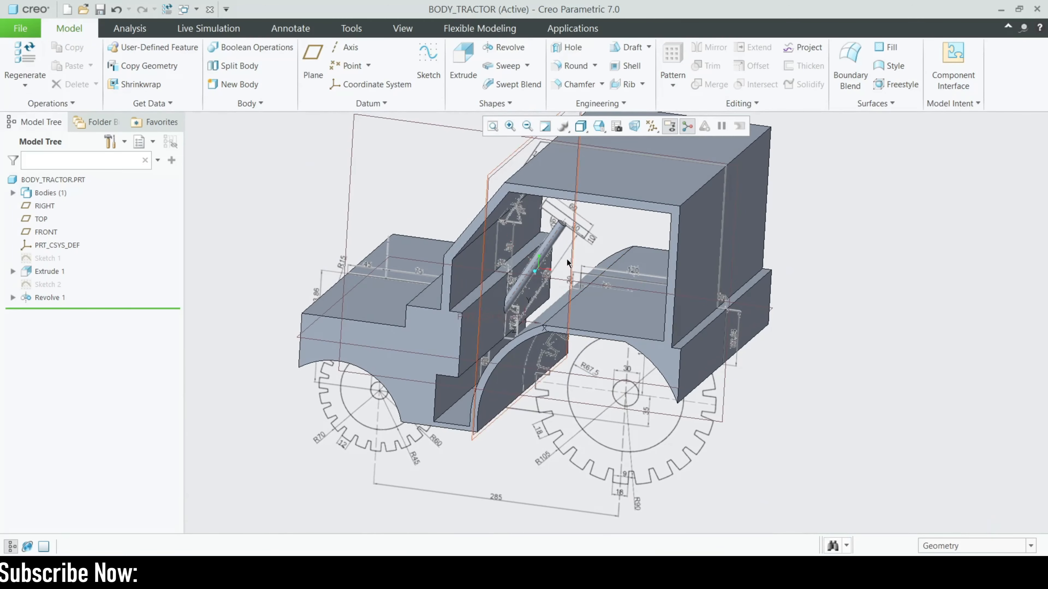
{"action": "scroll", "coordinate": [557, 248], "scroll_direction": "down", "scroll_amount": 5}
{"action": "scroll", "coordinate": [550, 238], "scroll_direction": "down", "scroll_amount": 3}
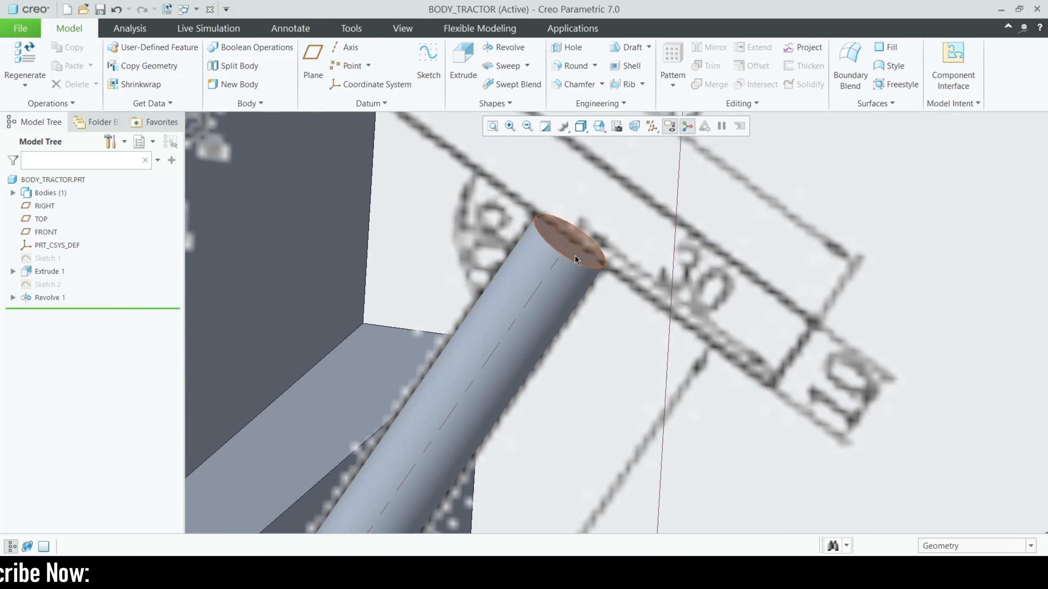
{"action": "left_click", "coordinate": [560, 243]}
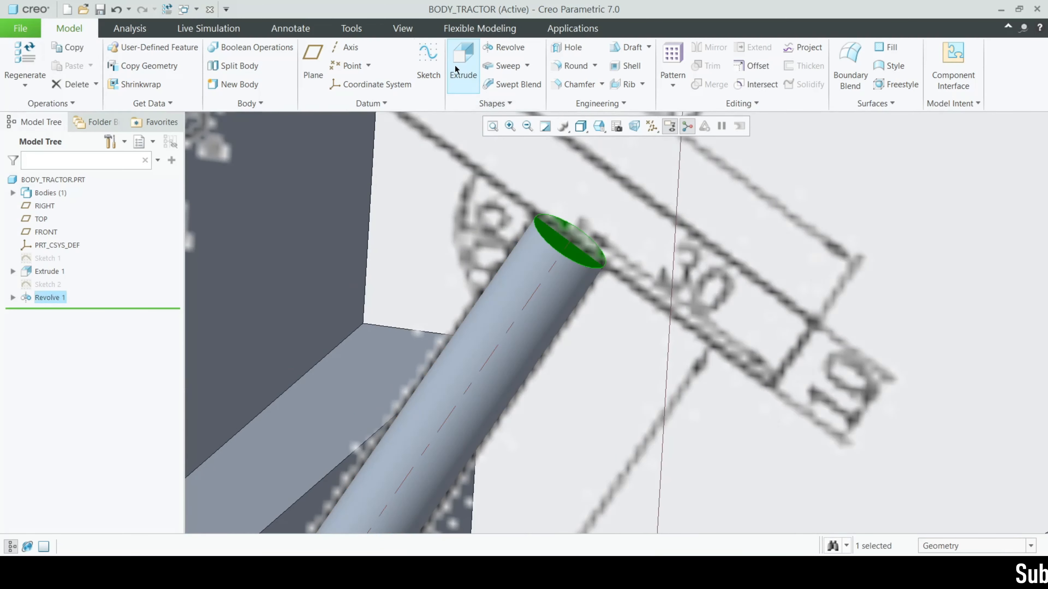
Start an extrusion on the post's top face, using Sketch View and the 3D section cut
{"action": "left_click", "coordinate": [463, 62]}
{"action": "left_click", "coordinate": [630, 126]}
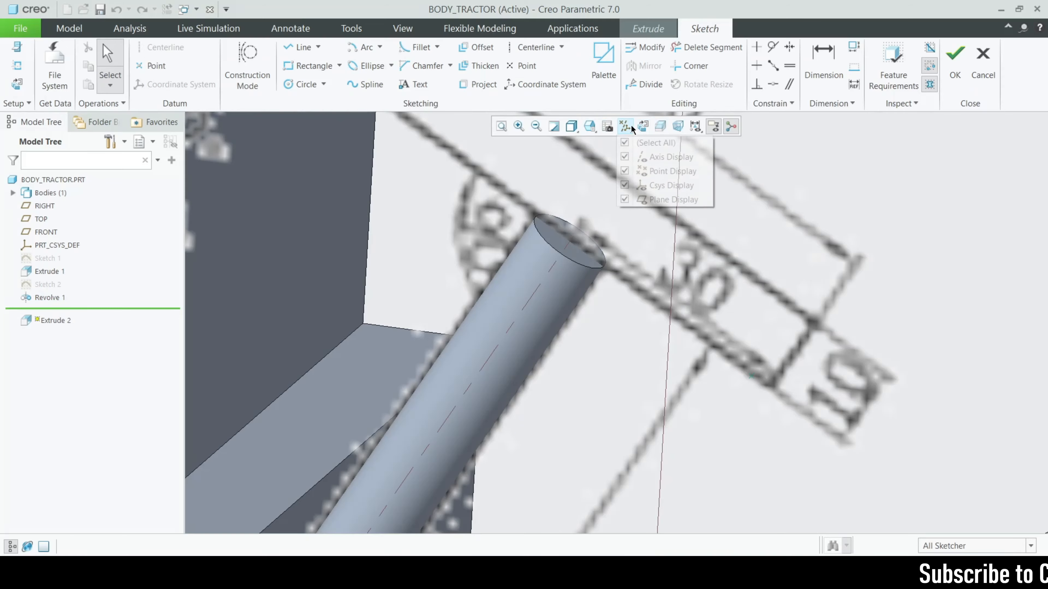
{"action": "left_click", "coordinate": [643, 126]}
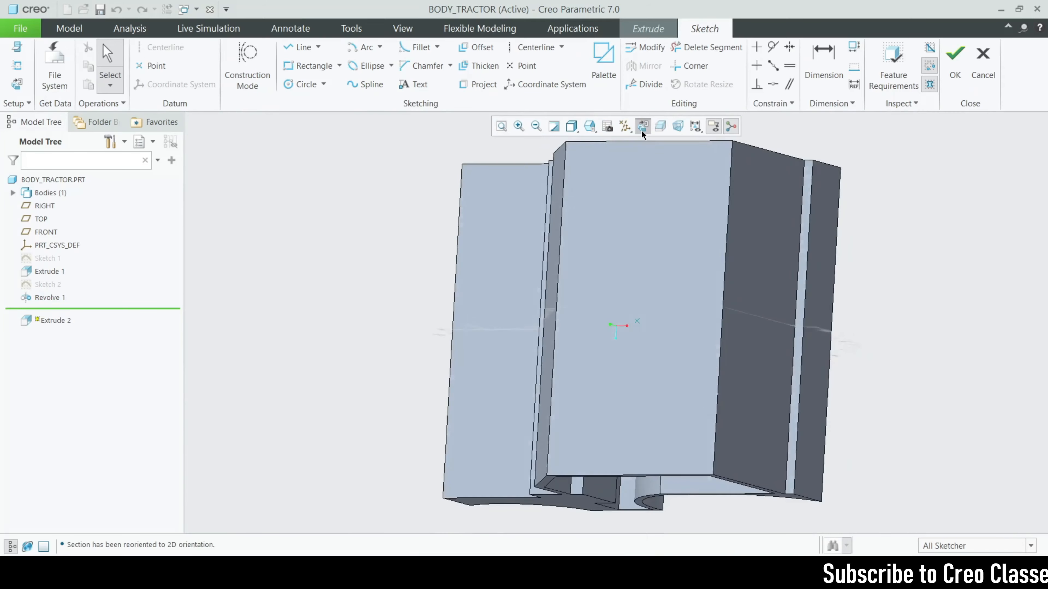
{"action": "scroll", "coordinate": [677, 333], "scroll_direction": "up", "scroll_amount": 2}
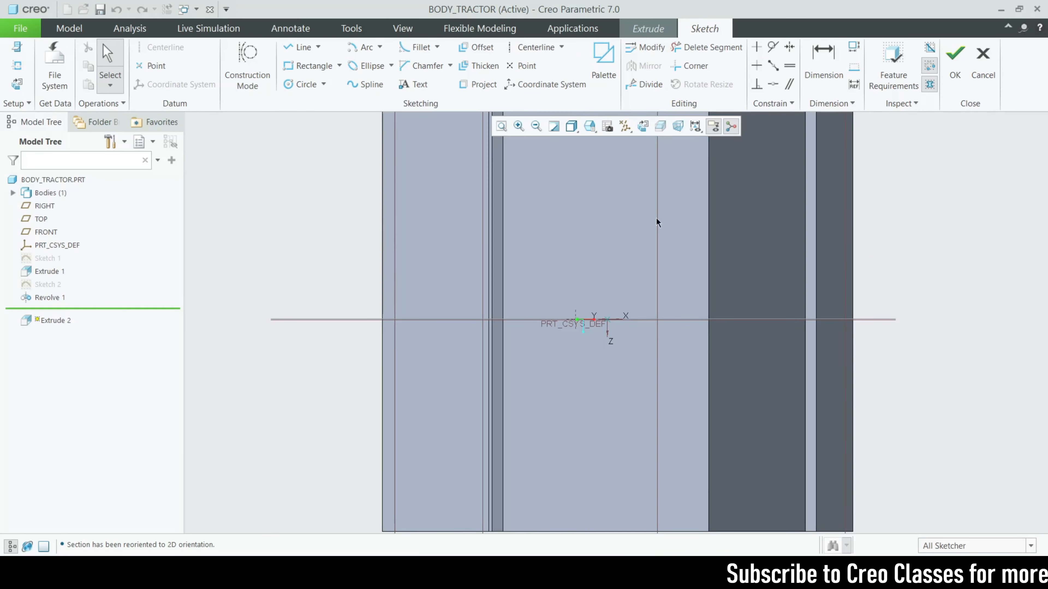
{"action": "key", "text": "ctrl+d"}
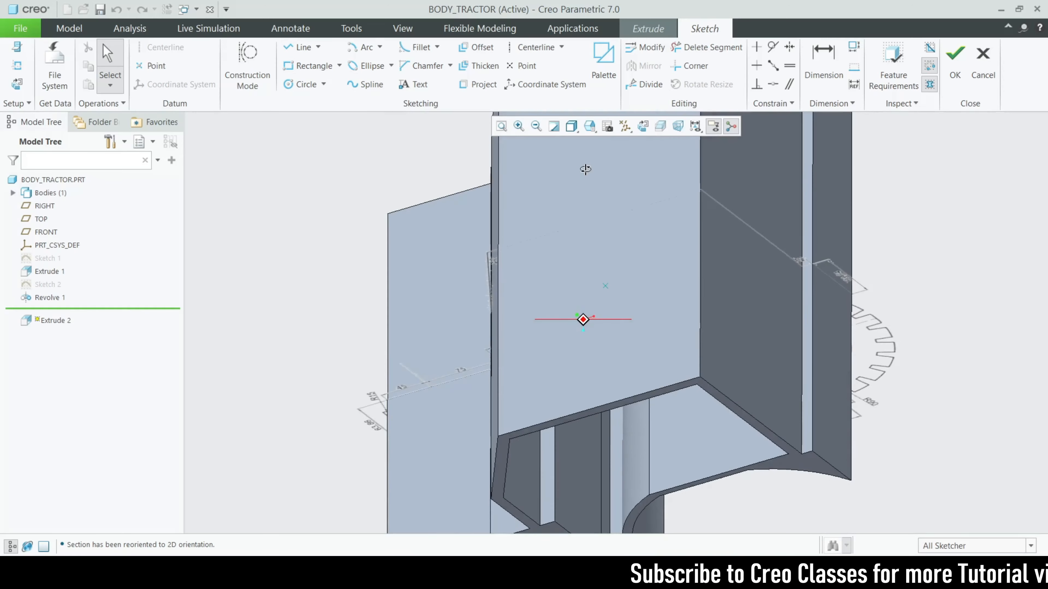
{"action": "left_click", "coordinate": [662, 130]}
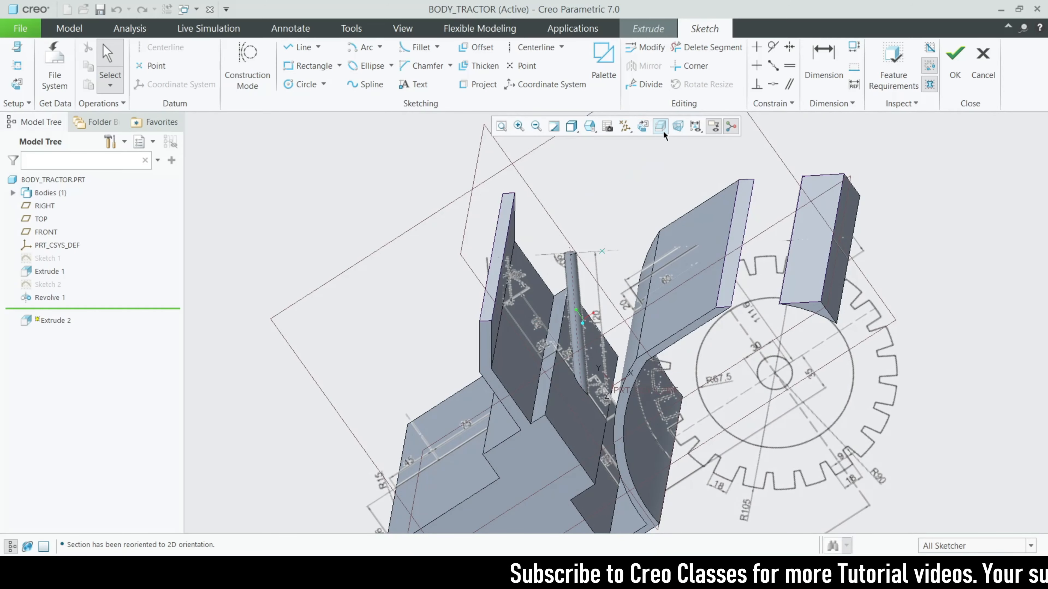
{"action": "left_click", "coordinate": [643, 127]}
{"action": "scroll", "coordinate": [627, 289], "scroll_direction": "up", "scroll_amount": 3}
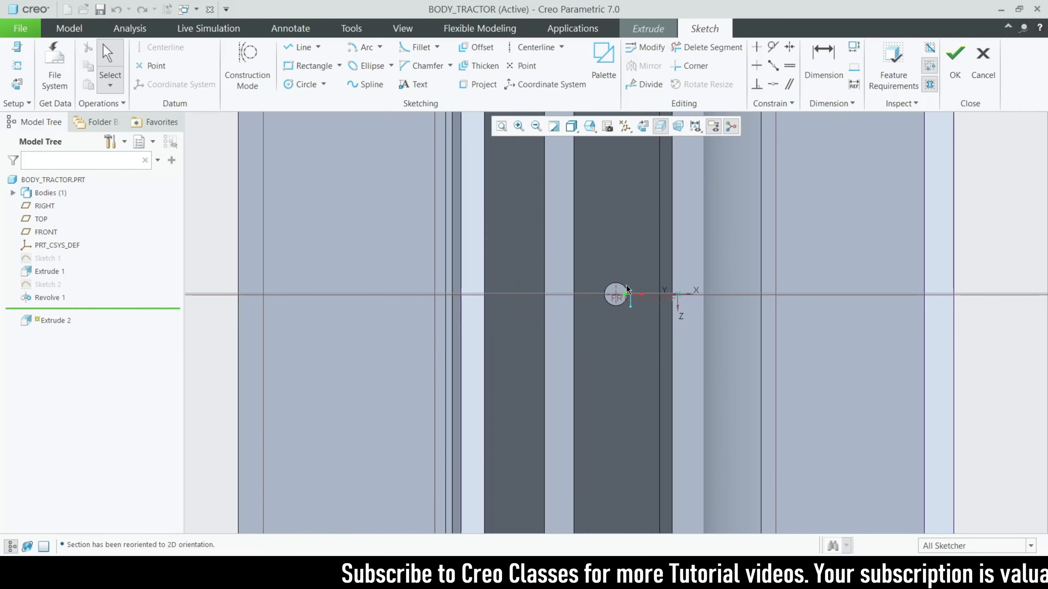
{"action": "scroll", "coordinate": [626, 289], "scroll_direction": "up", "scroll_amount": 2}
Draw a circle centred on the seat post's top end
{"action": "left_click", "coordinate": [305, 84]}
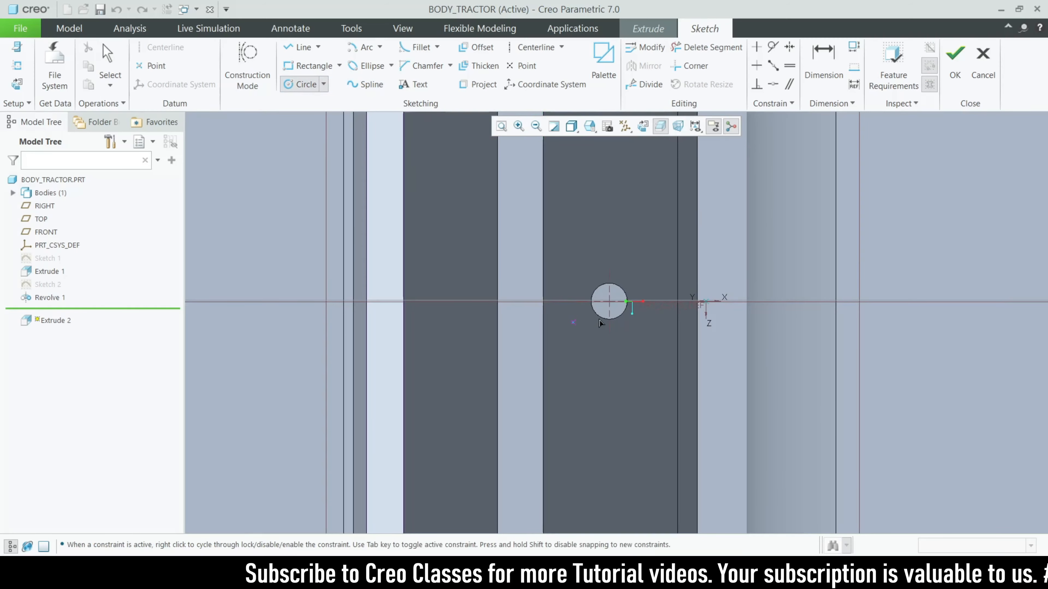
{"action": "left_click", "coordinate": [609, 302]}
{"action": "left_click", "coordinate": [639, 394]}
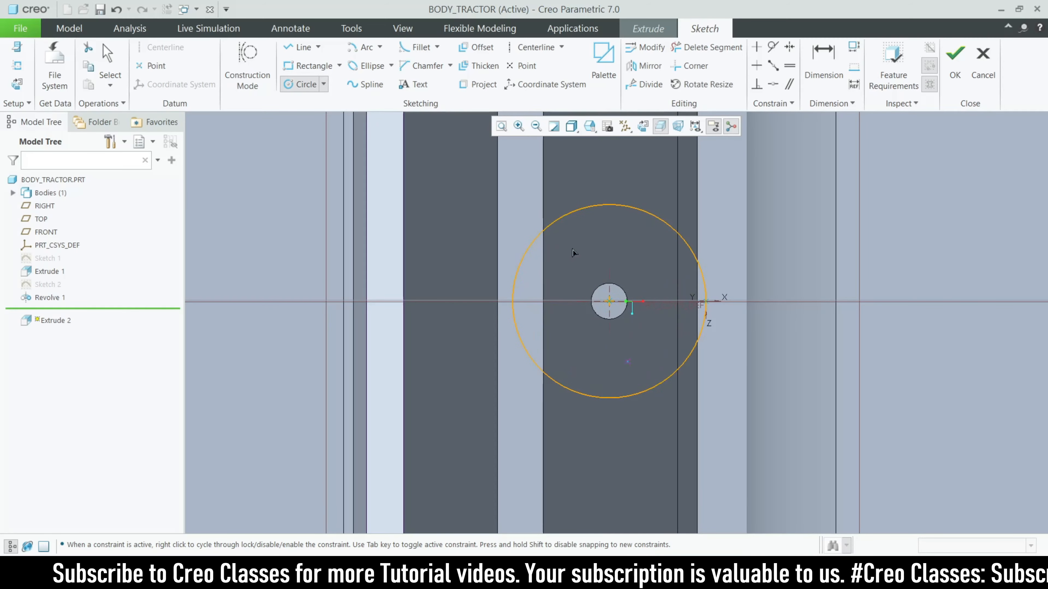
{"action": "left_click", "coordinate": [107, 55]}
{"action": "left_click", "coordinate": [510, 234]}
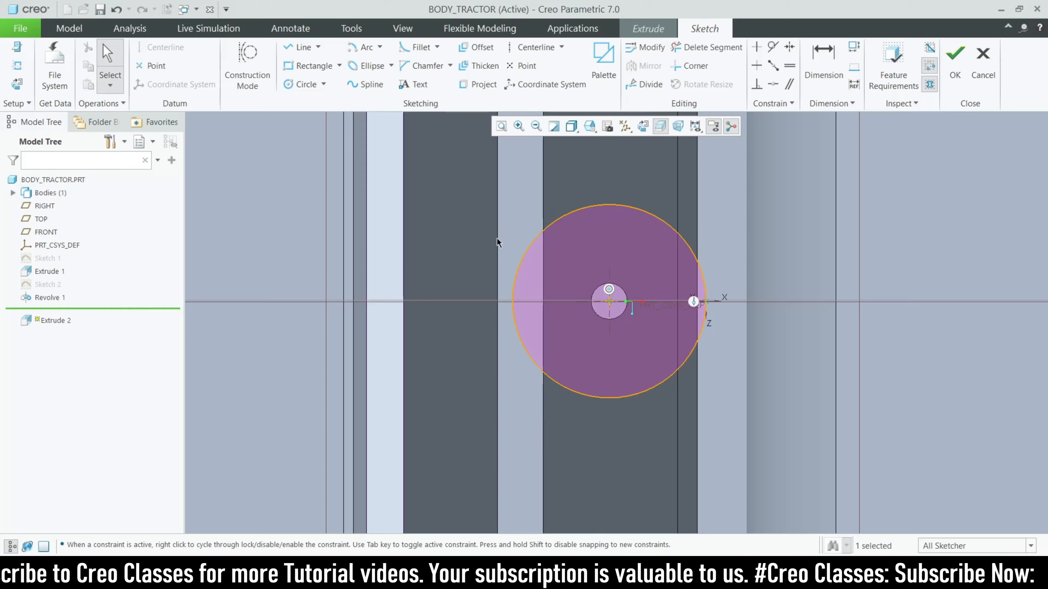
Delete the circle's extra constraint and set its diameter to 70
{"action": "scroll", "coordinate": [438, 258], "scroll_direction": "down", "scroll_amount": 2}
{"action": "scroll", "coordinate": [541, 263], "scroll_direction": "up", "scroll_amount": 1}
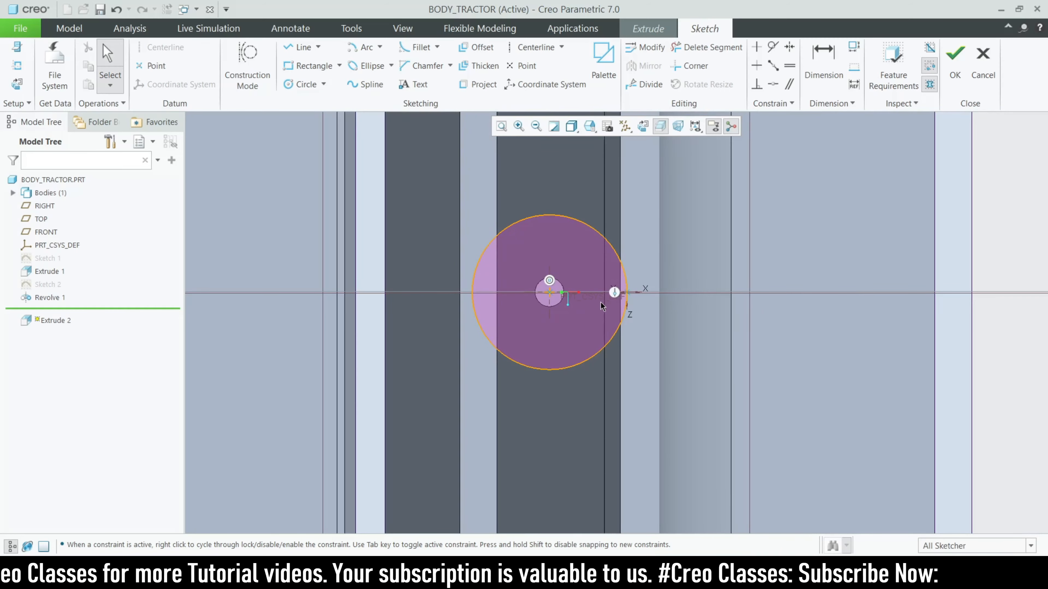
{"action": "left_click", "coordinate": [611, 294]}
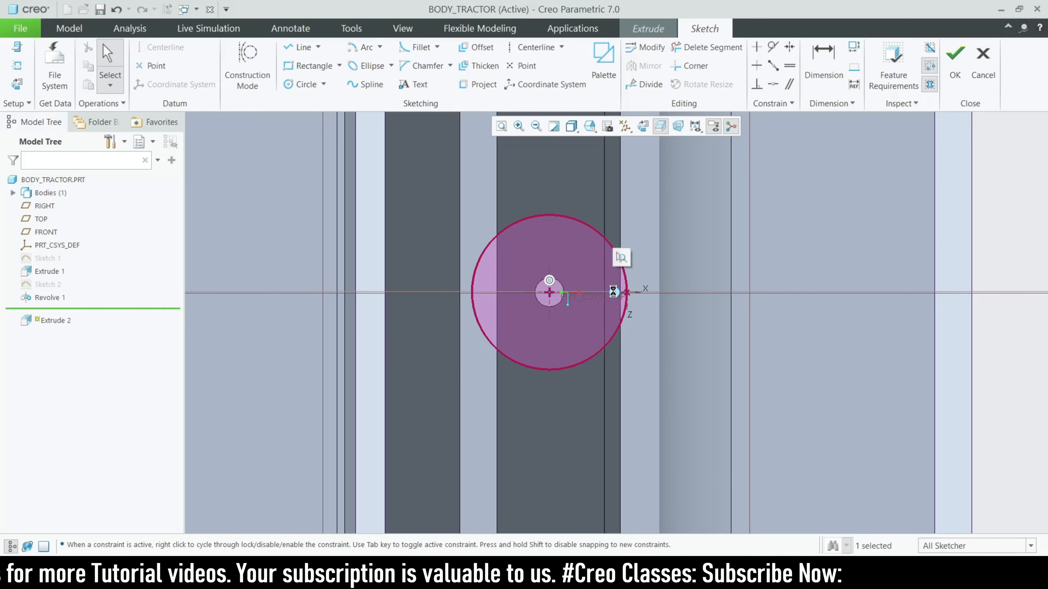
{"action": "key", "text": "Delete"}
{"action": "double_click", "coordinate": [456, 214]}
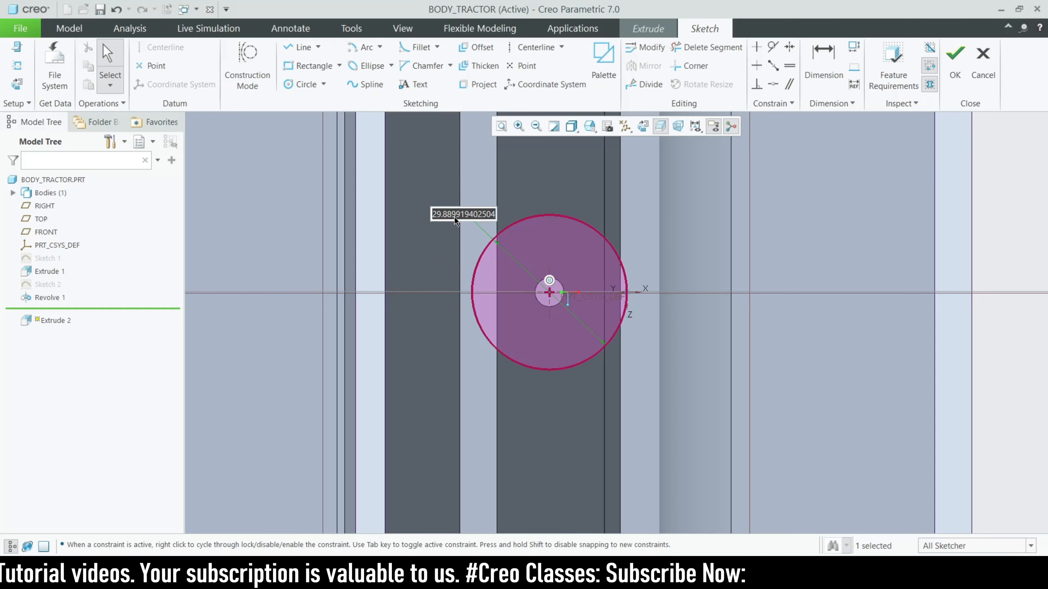
{"action": "type", "text": "70"}
{"action": "key", "text": "Return"}
Change the circle diameter to 50, check it in 3D, and return to Sketch View
{"action": "scroll", "coordinate": [537, 303], "scroll_direction": "down", "scroll_amount": 3}
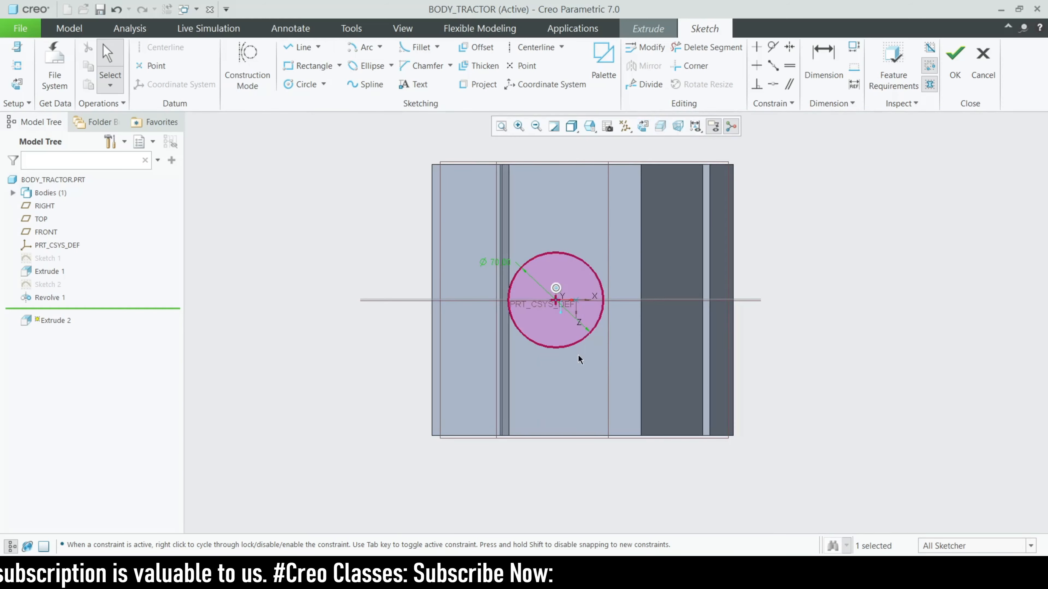
{"action": "mouse_move", "coordinate": [577, 356]}
{"action": "middle_mouse_down"}
{"action": "mouse_move", "coordinate": [573, 283]}
{"action": "mouse_move", "coordinate": [585, 289]}
{"action": "mouse_move", "coordinate": [528, 292]}
{"action": "middle_mouse_up"}
{"action": "scroll", "coordinate": [537, 214], "scroll_direction": "up", "scroll_amount": 4}
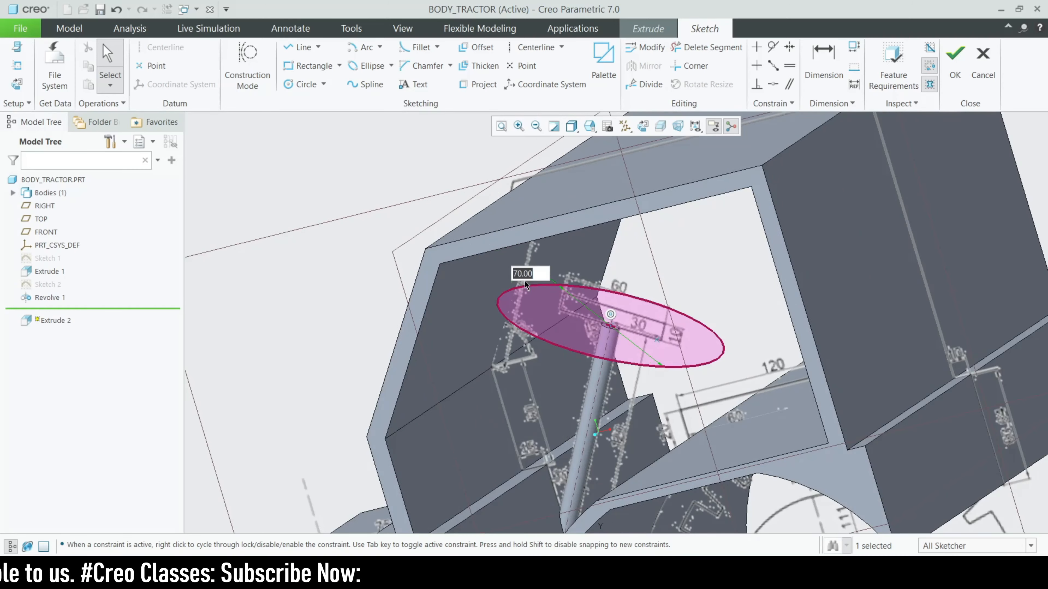
{"action": "key", "text": "Return"}
{"action": "scroll", "coordinate": [616, 335], "scroll_direction": "down", "scroll_amount": 2}
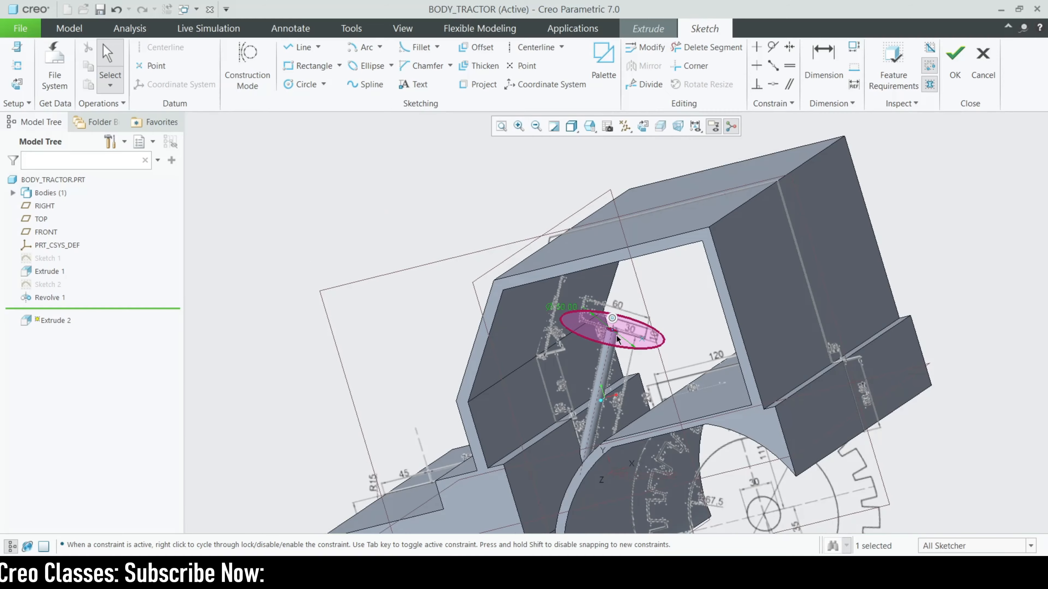
{"action": "middle_click_drag", "start_coordinate": [617, 344], "coordinate": [628, 324]}
{"action": "scroll", "coordinate": [627, 324], "scroll_direction": "down", "scroll_amount": 2}
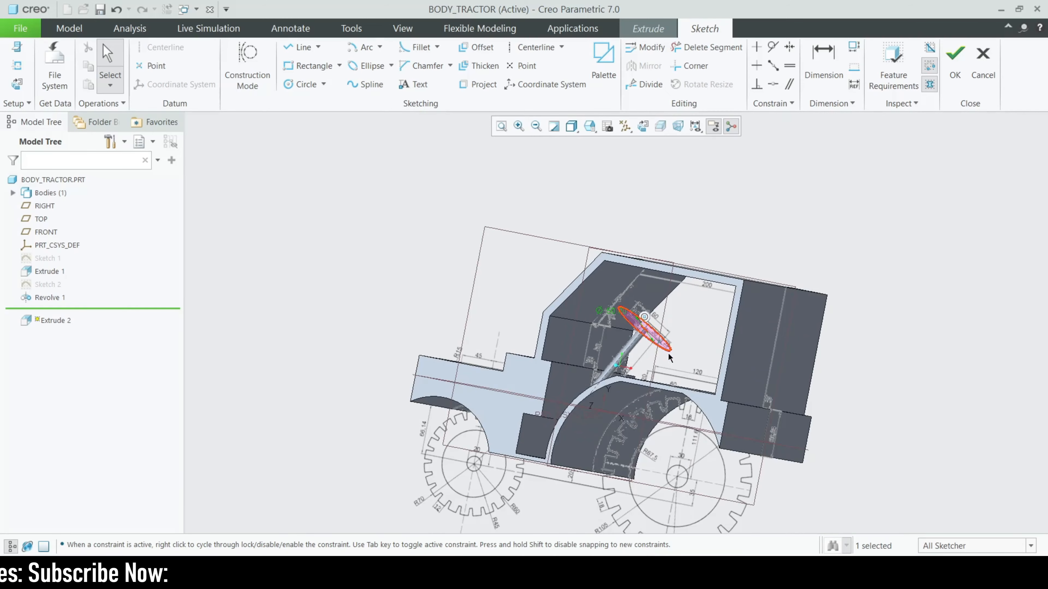
{"action": "mouse_move", "coordinate": [668, 354]}
{"action": "middle_mouse_down"}
{"action": "mouse_move", "coordinate": [638, 376]}
{"action": "mouse_move", "coordinate": [665, 365]}
{"action": "mouse_move", "coordinate": [641, 314]}
{"action": "middle_mouse_up"}
{"action": "scroll", "coordinate": [641, 314], "scroll_direction": "up", "scroll_amount": 2}
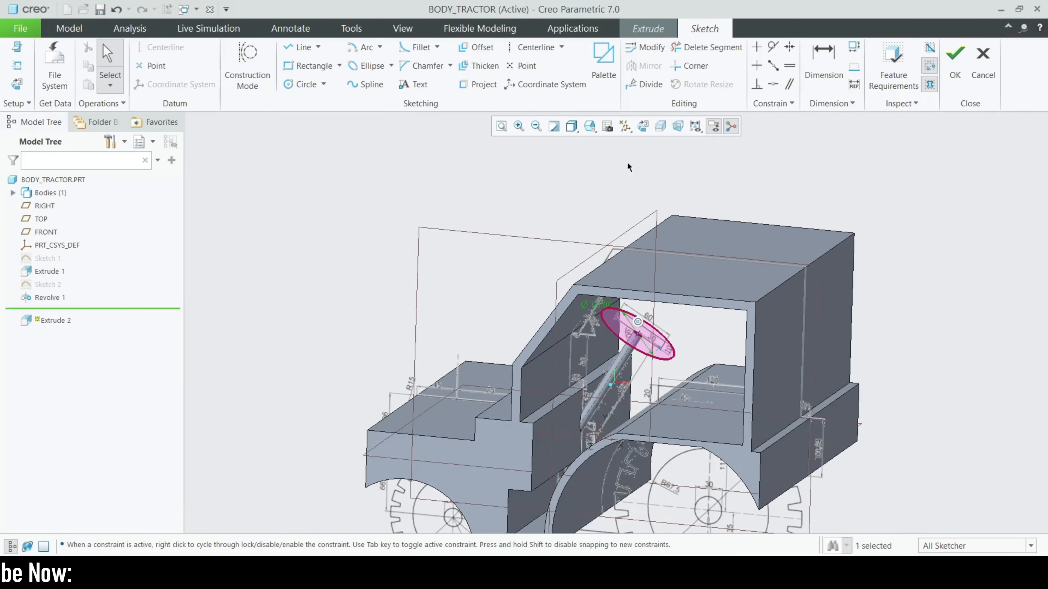
{"action": "left_click", "coordinate": [659, 127]}
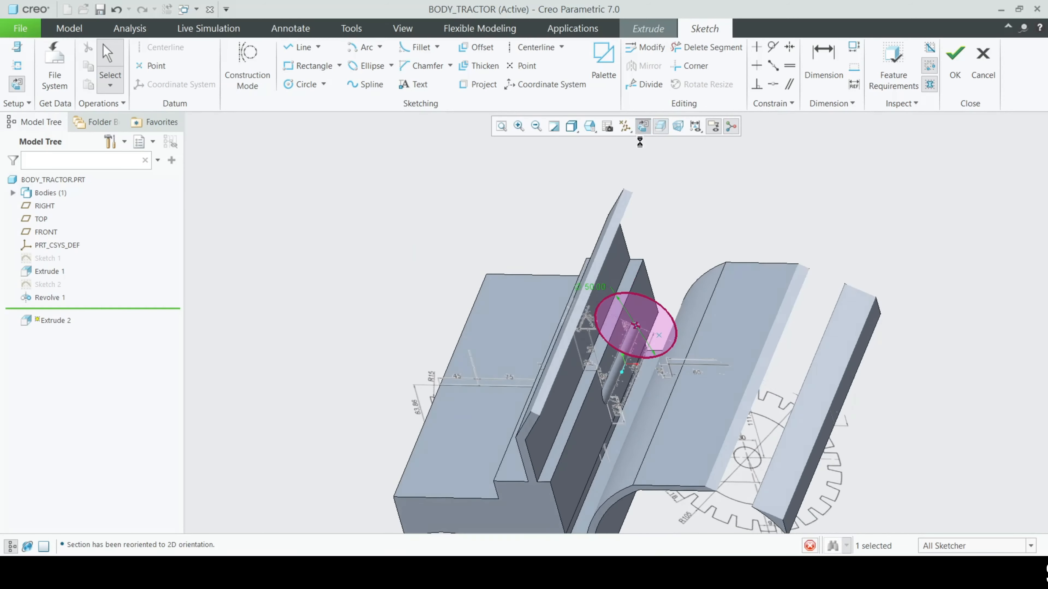
Draw two more circles concentric with the Ø50 seat circle
{"action": "scroll", "coordinate": [646, 346], "scroll_direction": "up", "scroll_amount": 2}
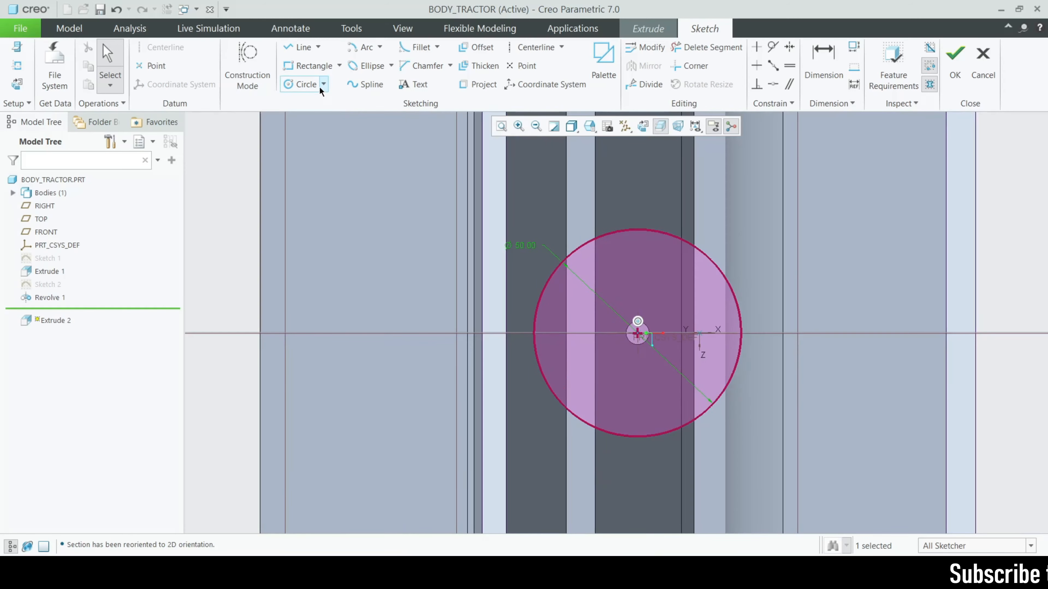
{"action": "left_click", "coordinate": [299, 85]}
{"action": "scroll", "coordinate": [646, 340], "scroll_direction": "up", "scroll_amount": 1}
{"action": "scroll", "coordinate": [656, 331], "scroll_direction": "up", "scroll_amount": 2}
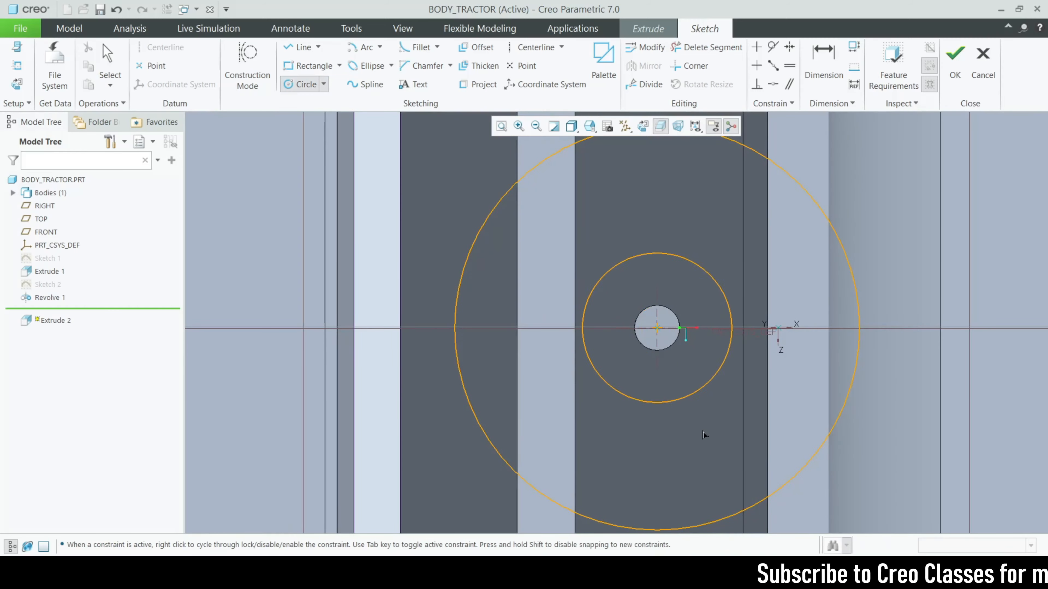
{"action": "left_click", "coordinate": [692, 379]}
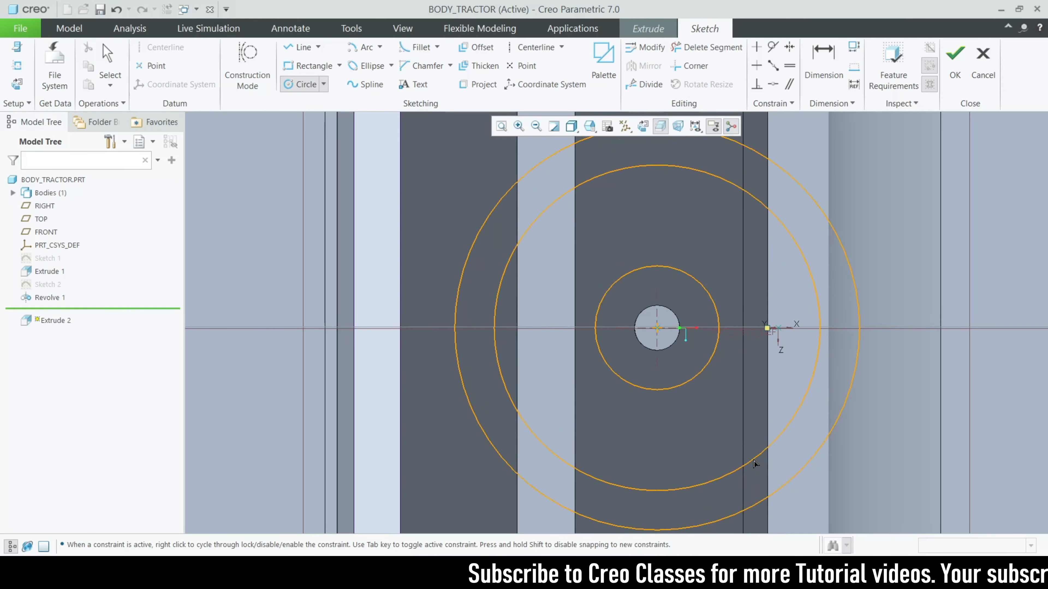
{"action": "left_click", "coordinate": [746, 462]}
{"action": "middle_click", "coordinate": [746, 461]}
{"action": "scroll", "coordinate": [532, 327], "scroll_direction": "down", "scroll_amount": 1}
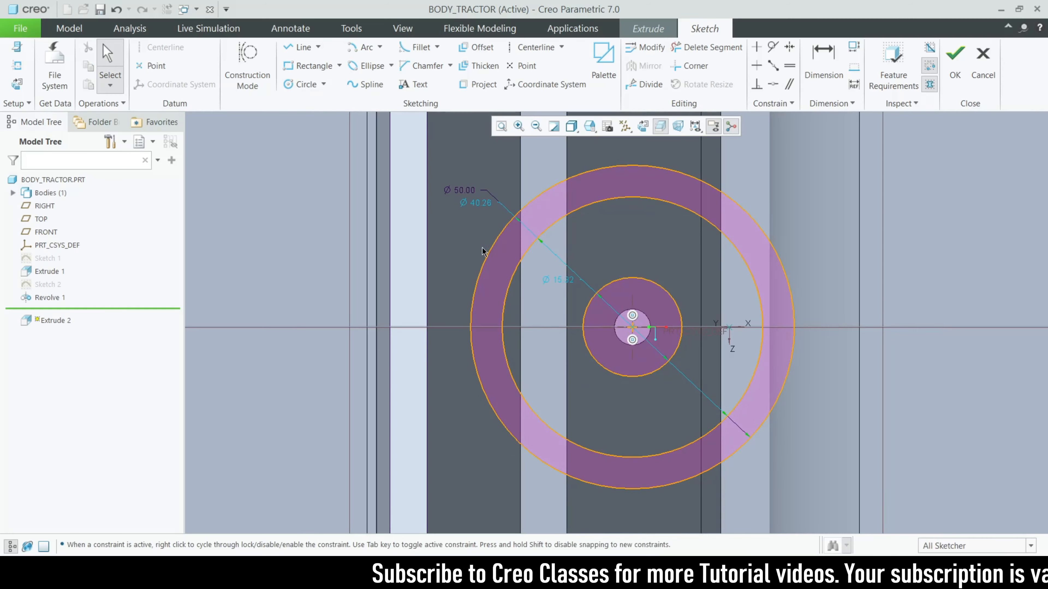
Set the two new circles' diameters to Ø37 and Ø15
{"action": "double_click", "coordinate": [479, 204]}
{"action": "type", "text": "35"}
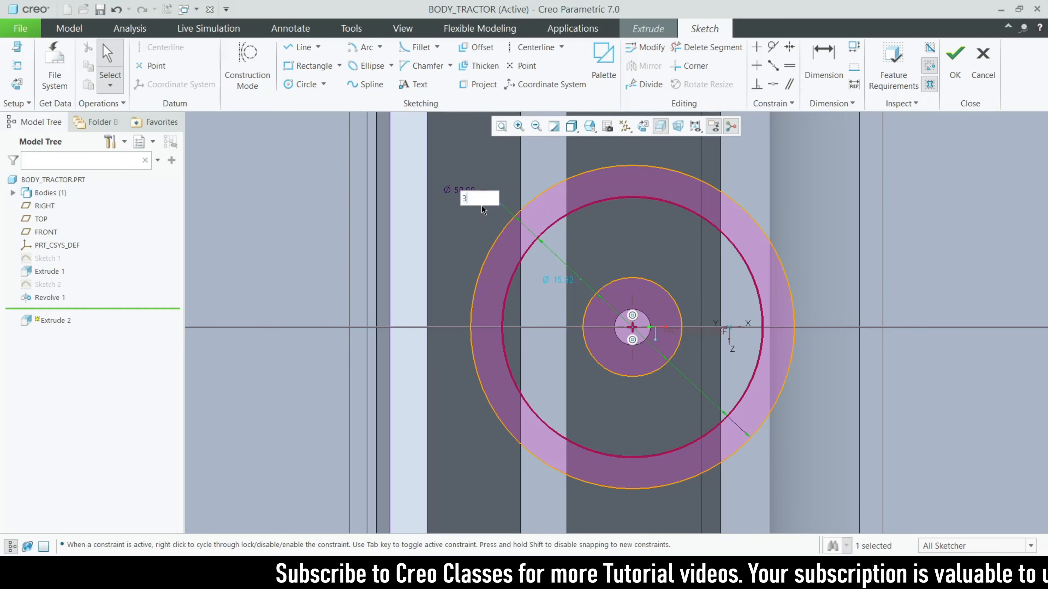
{"action": "key", "text": "Return"}
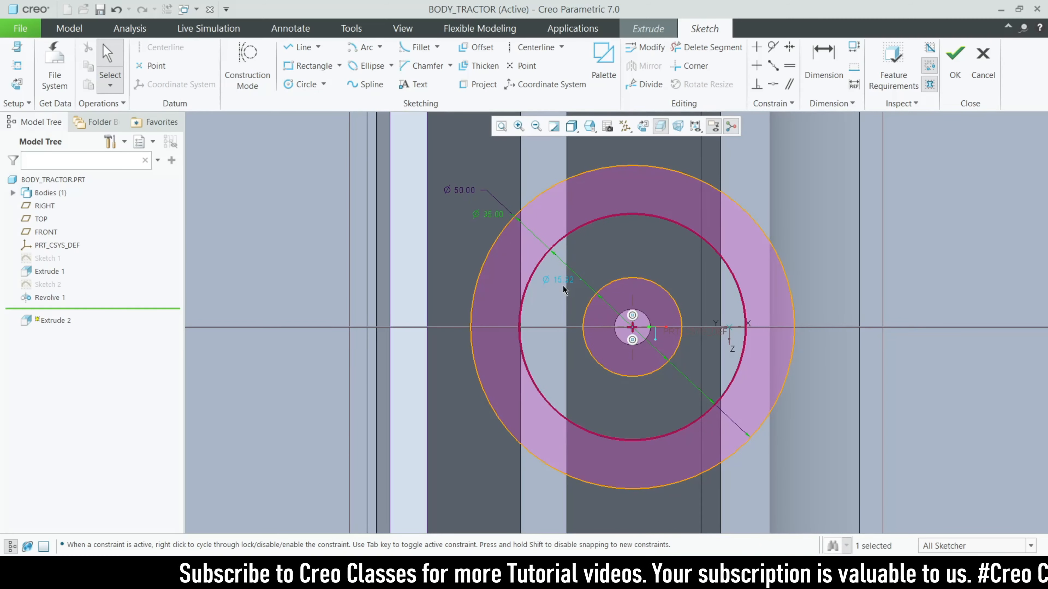
{"action": "double_click", "coordinate": [569, 283]}
{"action": "type", "text": "15"}
{"action": "key", "text": "Return"}
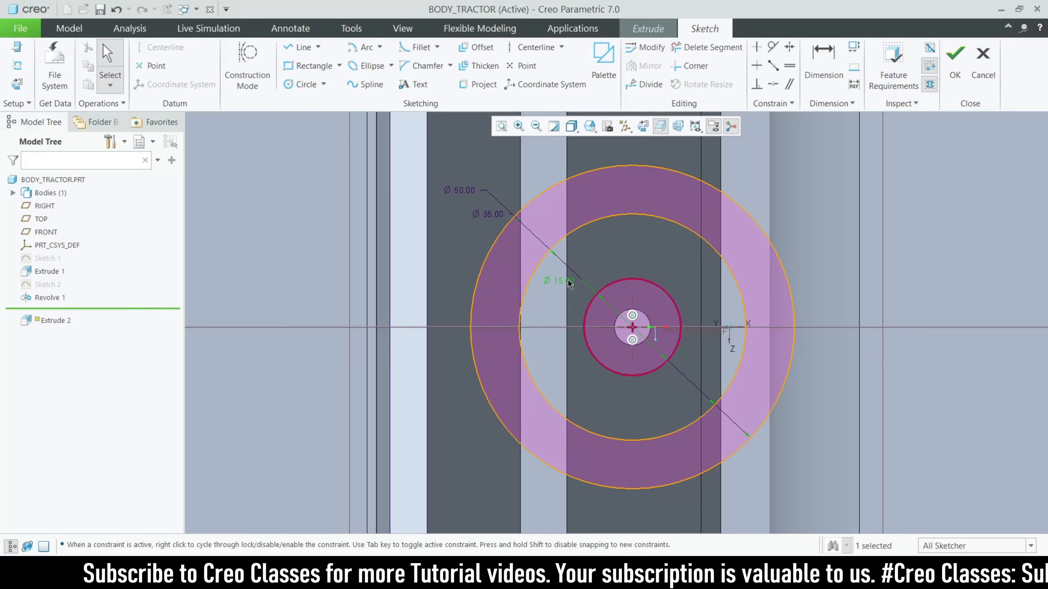
{"action": "double_click", "coordinate": [492, 214]}
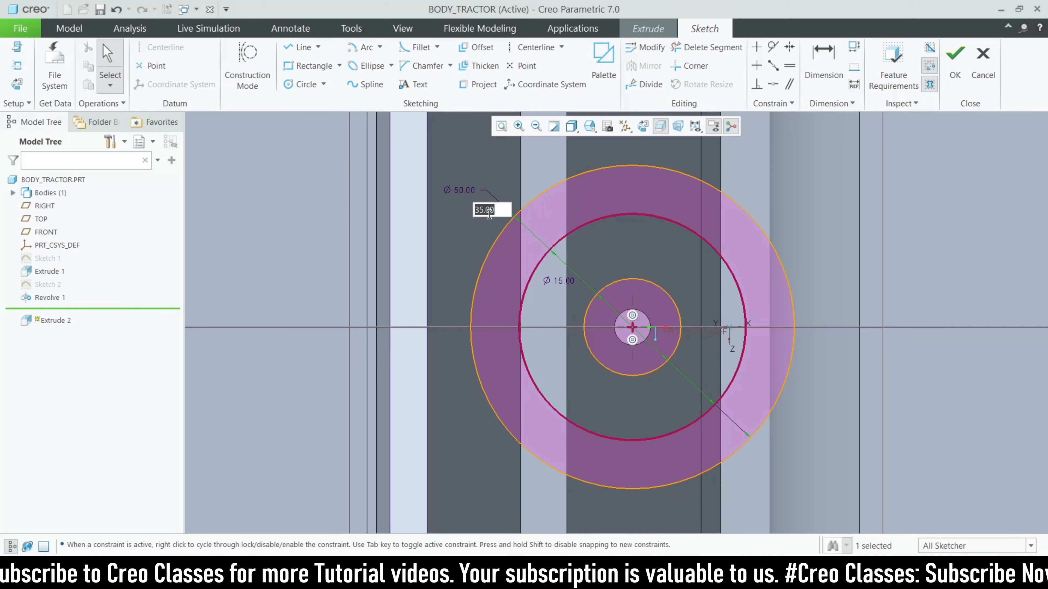
{"action": "key", "text": "Return"}
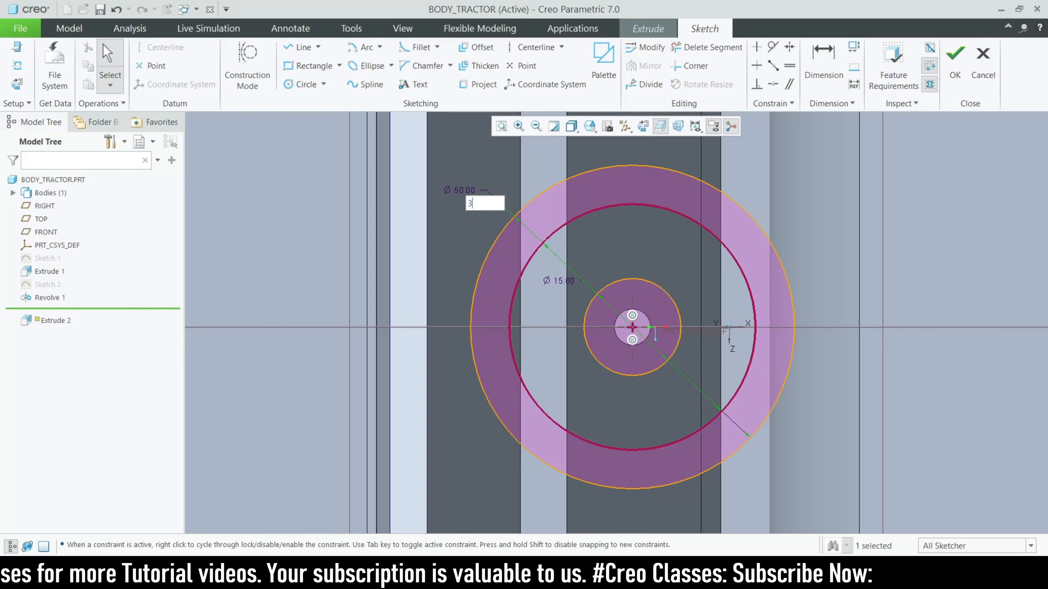
{"action": "type", "text": "7"}
{"action": "key", "text": "Return"}
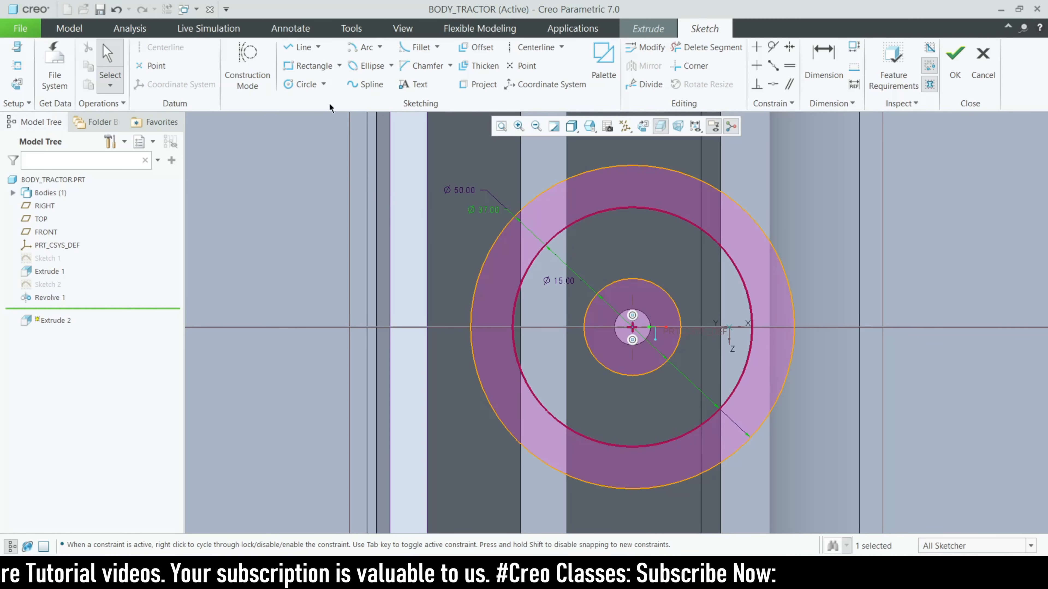
Add a line to the section and accept the sketch, previewing Extrude 2 at 50.00 depth
{"action": "left_click", "coordinate": [302, 47]}
{"action": "scroll", "coordinate": [631, 276], "scroll_direction": "down", "scroll_amount": 3}
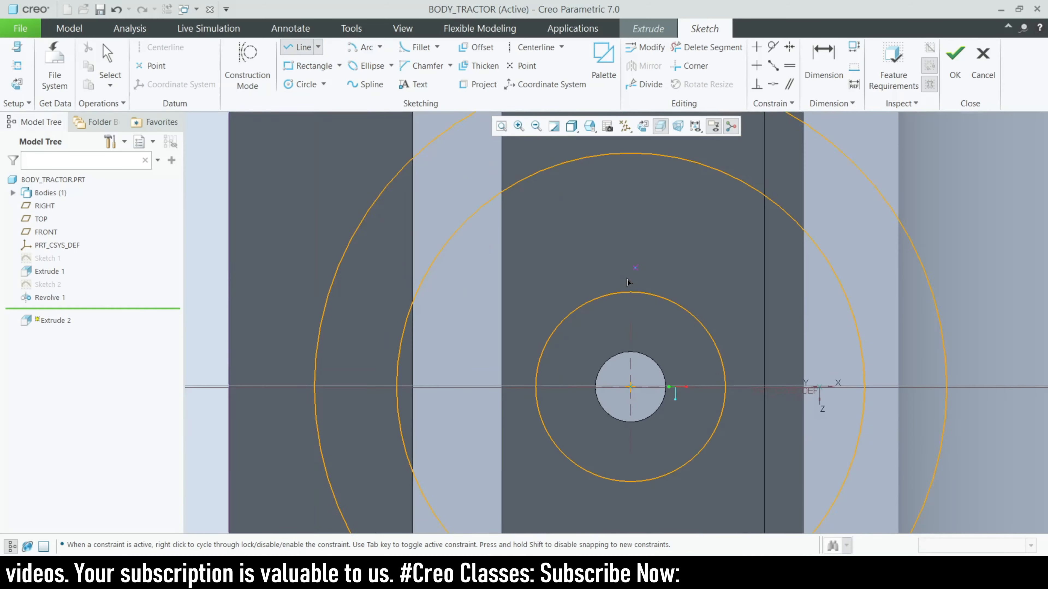
{"action": "scroll", "coordinate": [627, 281], "scroll_direction": "down", "scroll_amount": 1}
{"action": "scroll", "coordinate": [601, 328], "scroll_direction": "up", "scroll_amount": 1}
{"action": "left_click", "coordinate": [579, 314]}
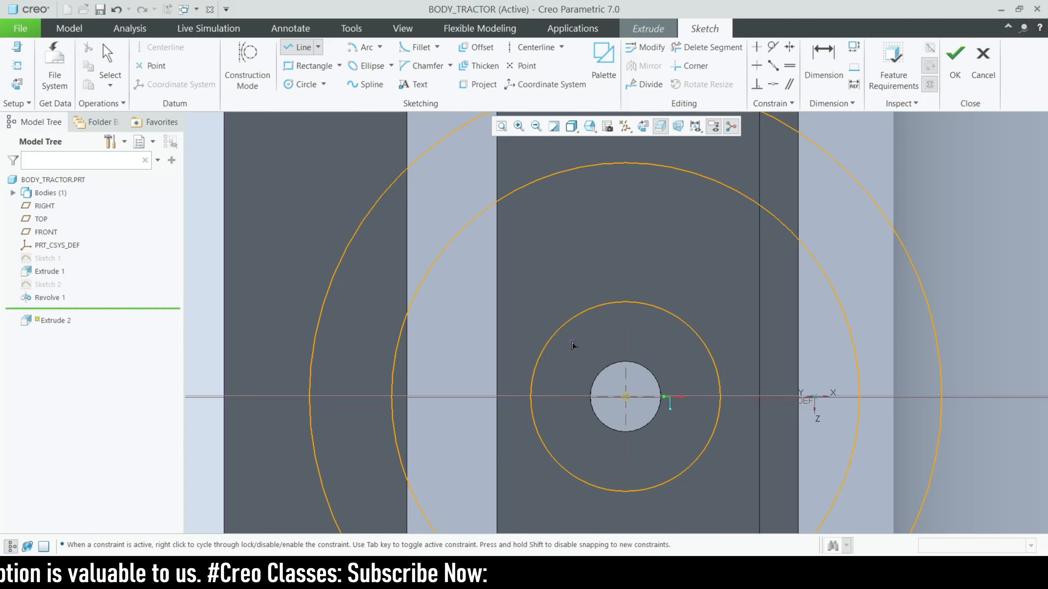
{"action": "left_click", "coordinate": [954, 62]}
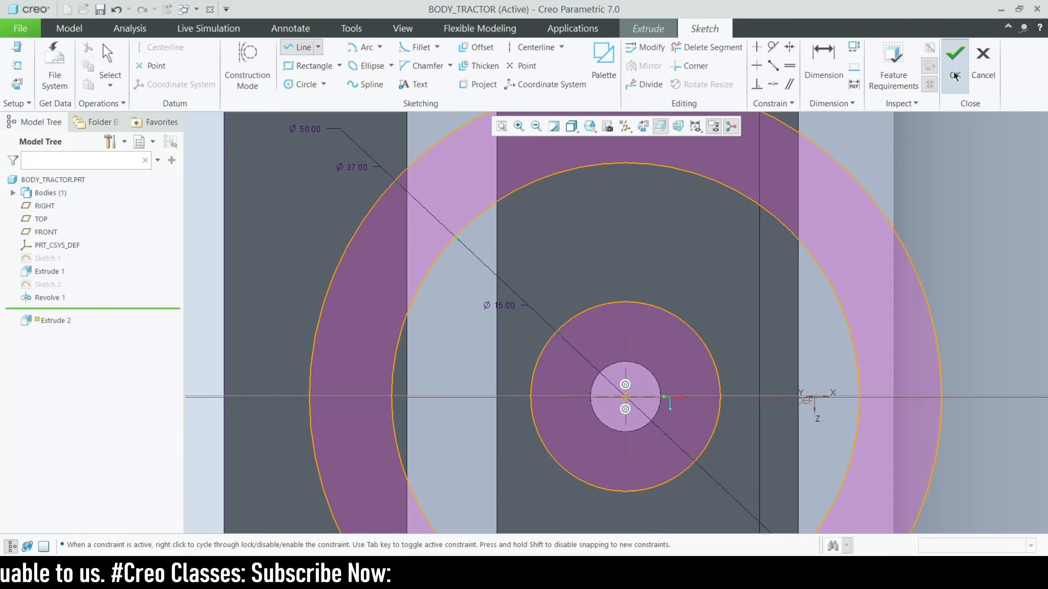
{"action": "scroll", "coordinate": [550, 214], "scroll_direction": "down", "scroll_amount": 2}
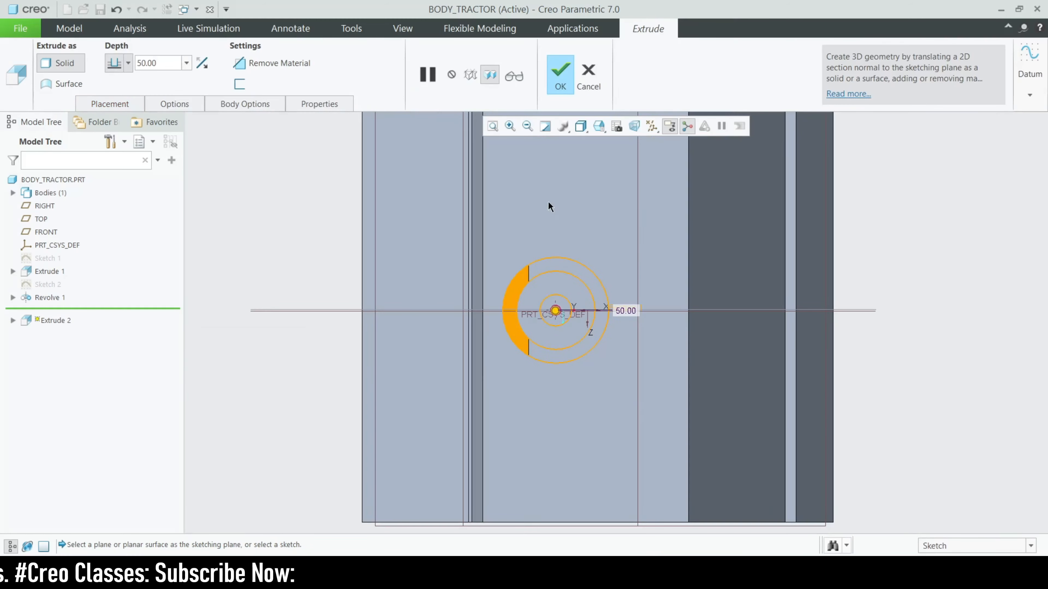
Reopen the seat section, add a line cutting the outer ring, and finish Extrude 2
{"action": "left_click", "coordinate": [131, 106]}
{"action": "left_click", "coordinate": [233, 163]}
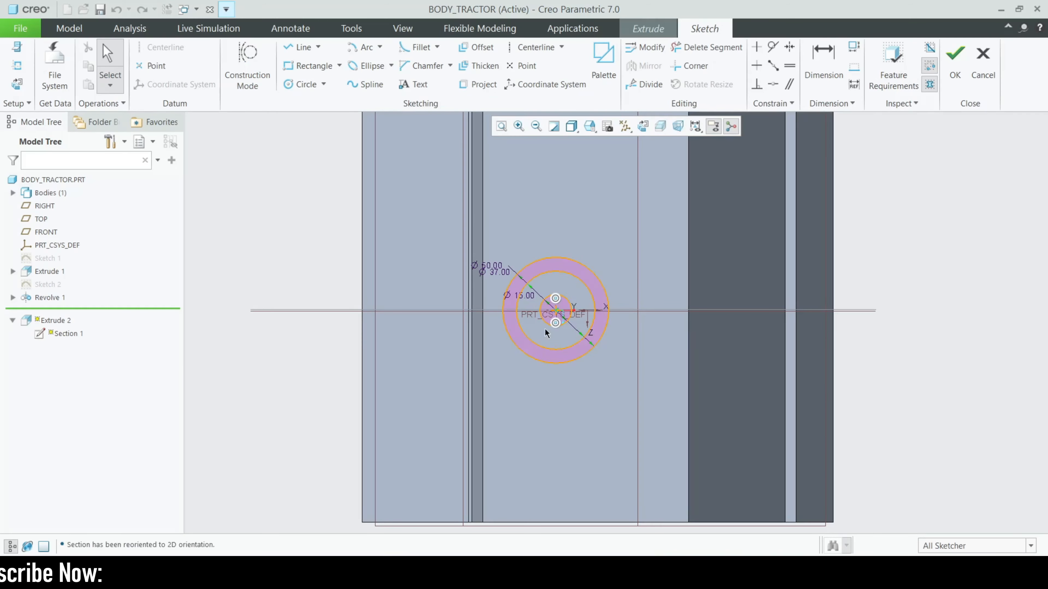
{"action": "scroll", "coordinate": [542, 311], "scroll_direction": "up", "scroll_amount": 3}
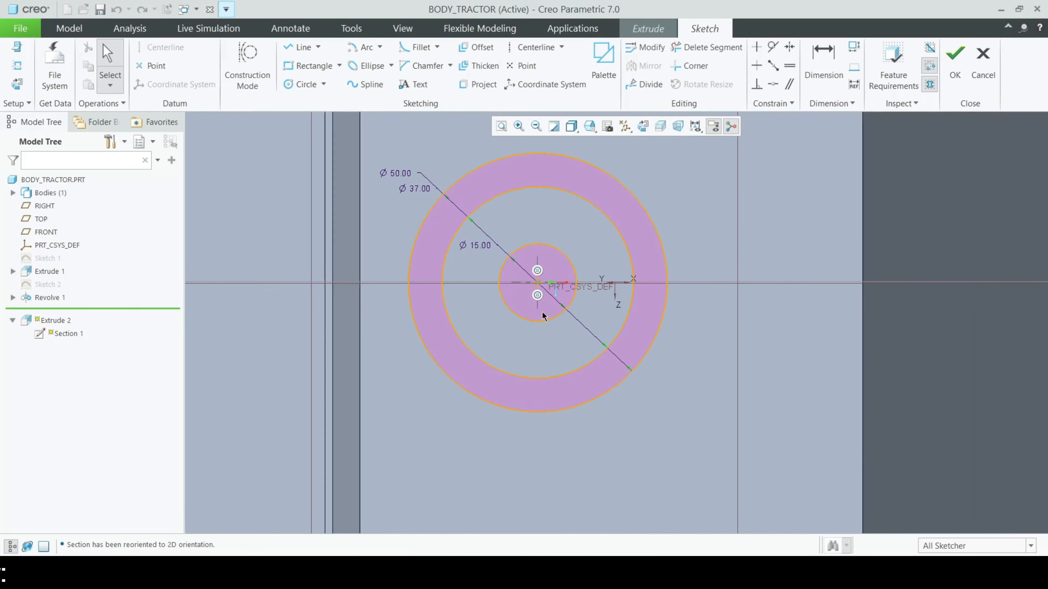
{"action": "scroll", "coordinate": [553, 355], "scroll_direction": "down", "scroll_amount": 3}
{"action": "scroll", "coordinate": [514, 305], "scroll_direction": "up", "scroll_amount": 3}
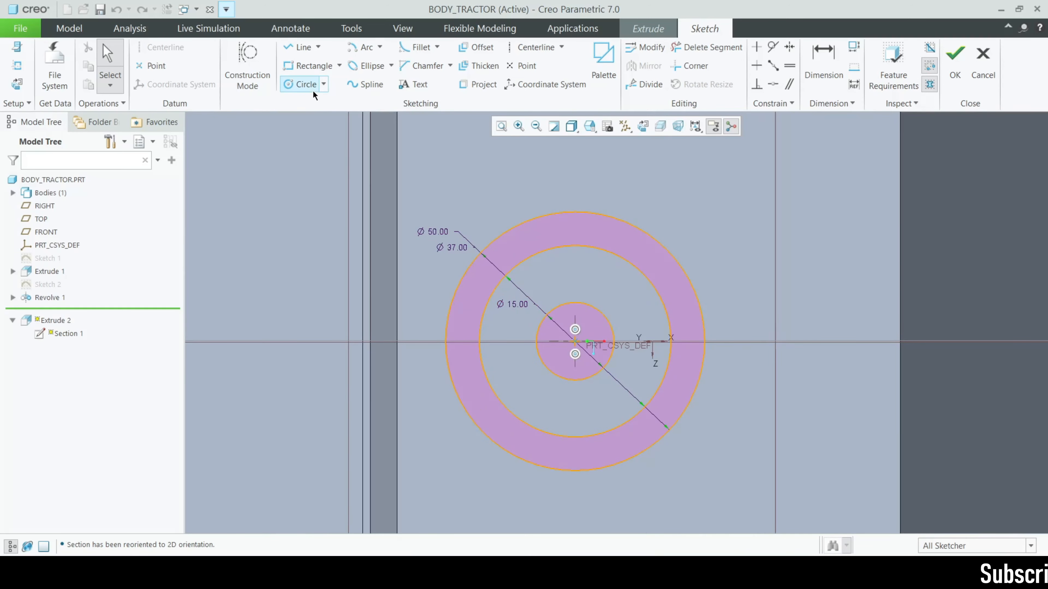
{"action": "left_click", "coordinate": [300, 47]}
{"action": "scroll", "coordinate": [554, 280], "scroll_direction": "up", "scroll_amount": 4}
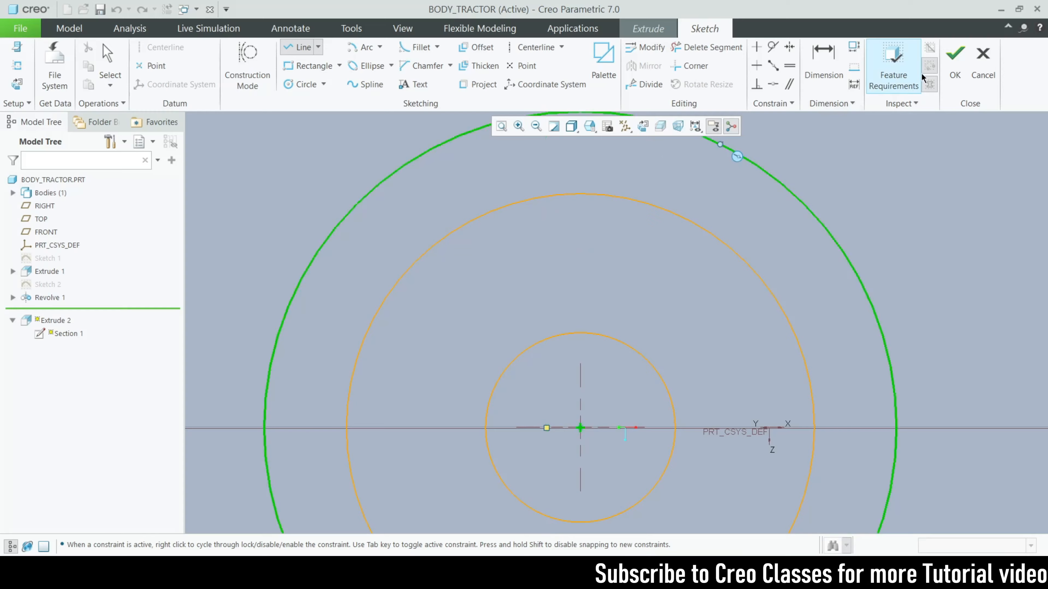
{"action": "left_click", "coordinate": [955, 62]}
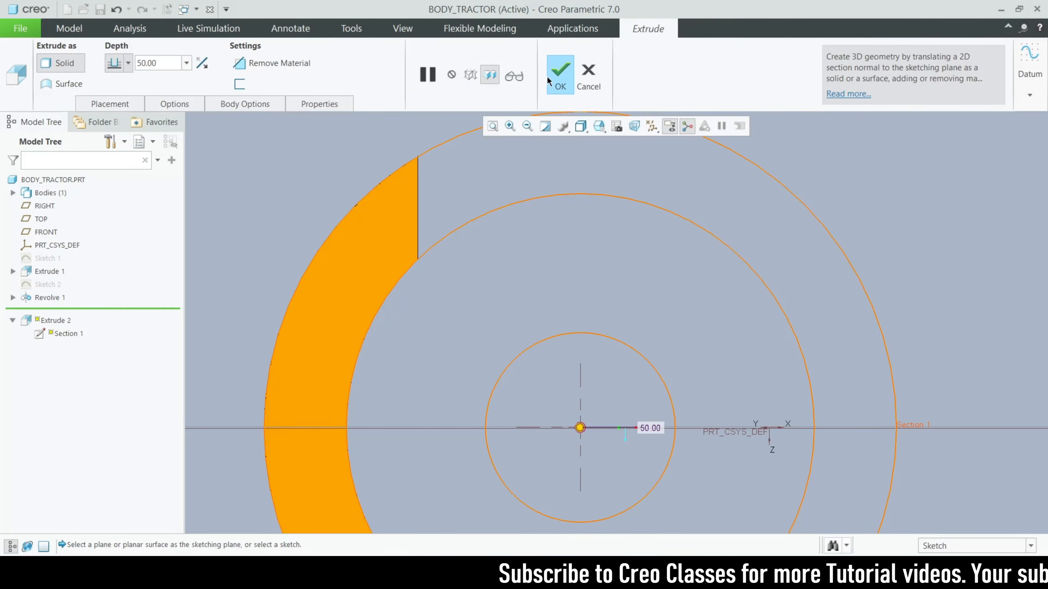
{"action": "left_click", "coordinate": [559, 74]}
{"action": "scroll", "coordinate": [527, 234], "scroll_direction": "up", "scroll_amount": 5}
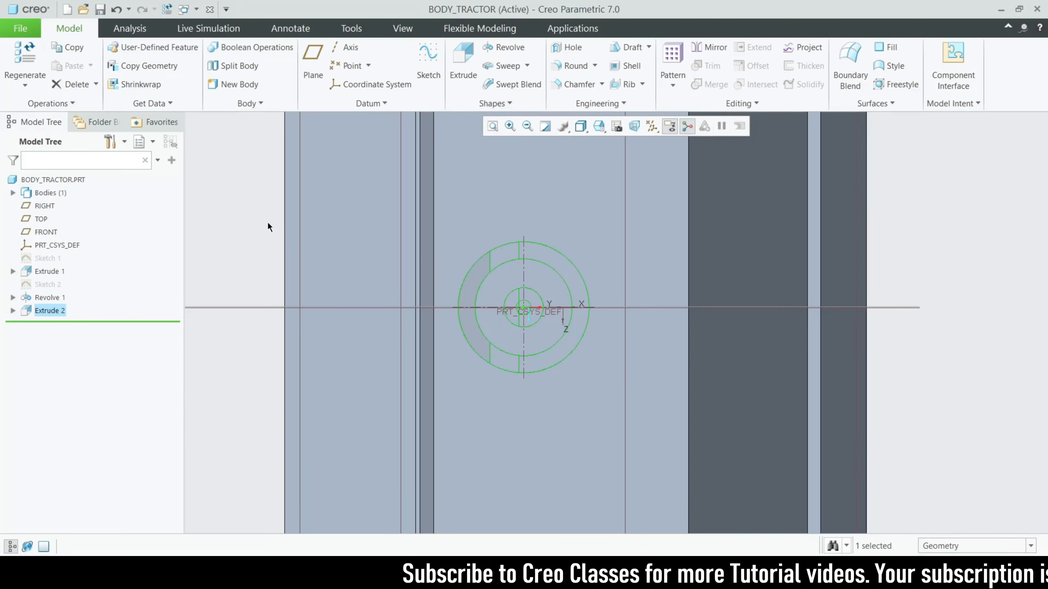
Hide the reference image via Model Display > Images, then orbit to view the seat and expand Extrude 2
{"action": "left_click", "coordinate": [402, 27]}
{"action": "left_click", "coordinate": [536, 104]}
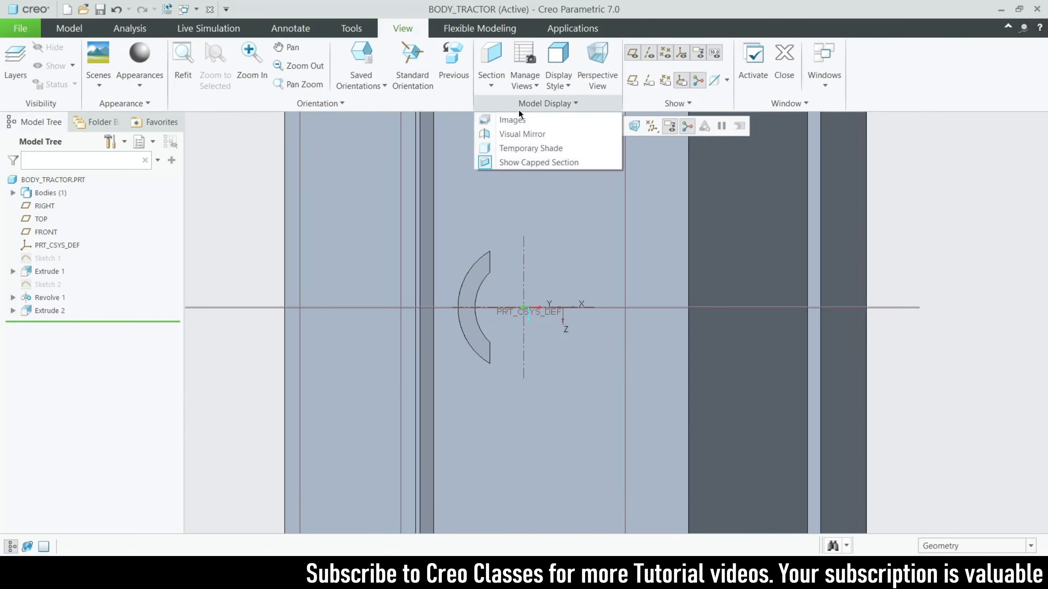
{"action": "left_click", "coordinate": [501, 119]}
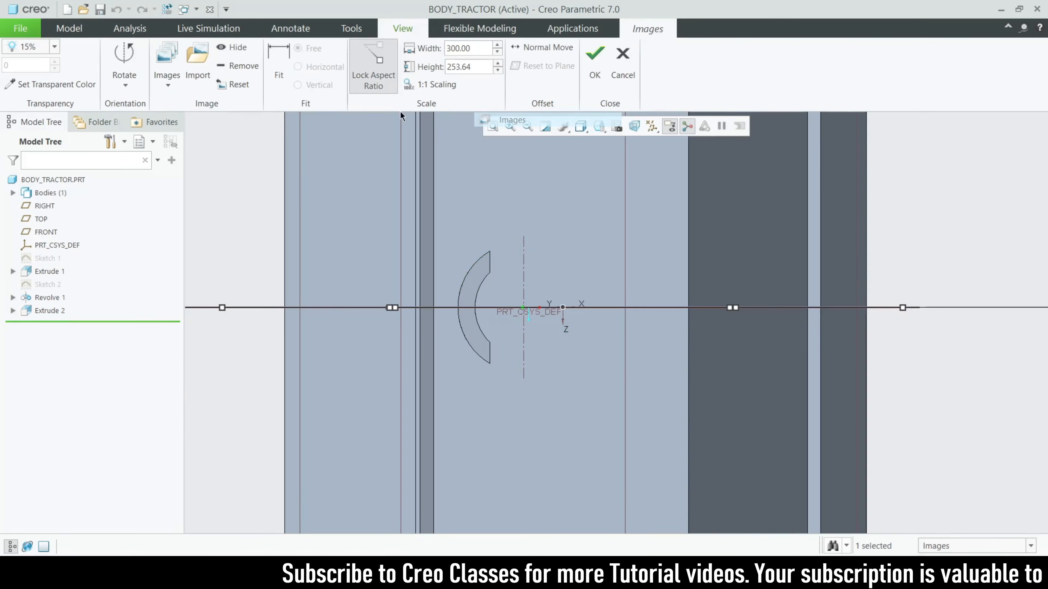
{"action": "left_click", "coordinate": [595, 62]}
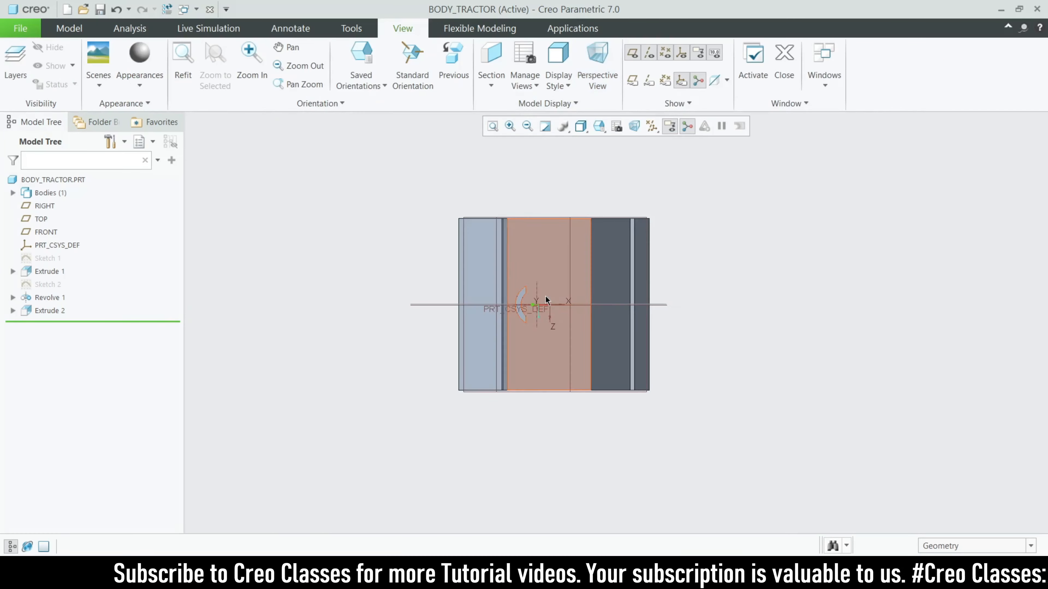
{"action": "middle_click_drag", "start_coordinate": [532, 314], "coordinate": [546, 293]}
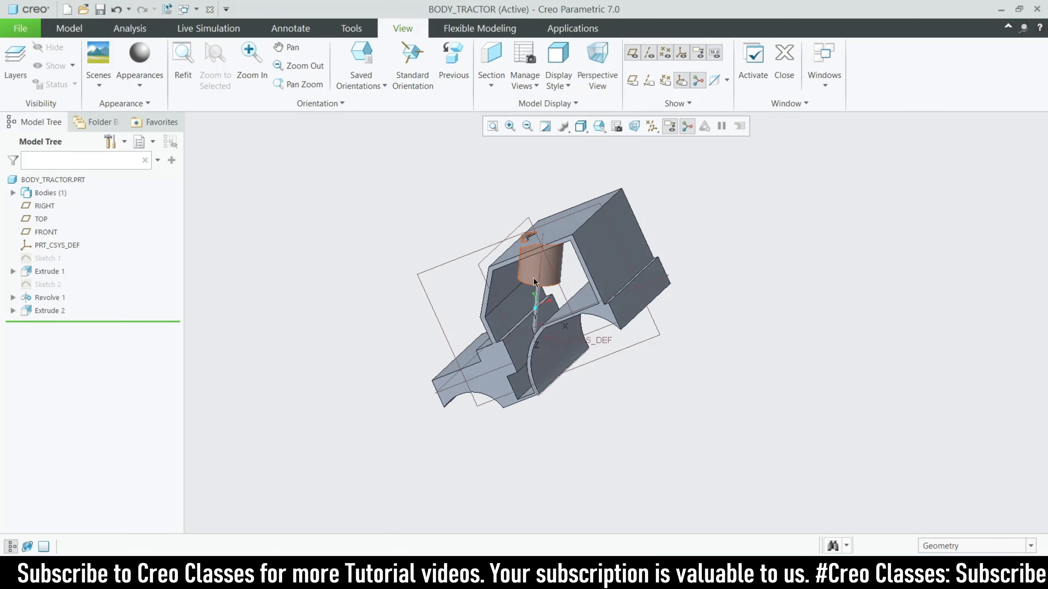
{"action": "scroll", "coordinate": [531, 217], "scroll_direction": "down", "scroll_amount": 4}
{"action": "left_click", "coordinate": [13, 312]}
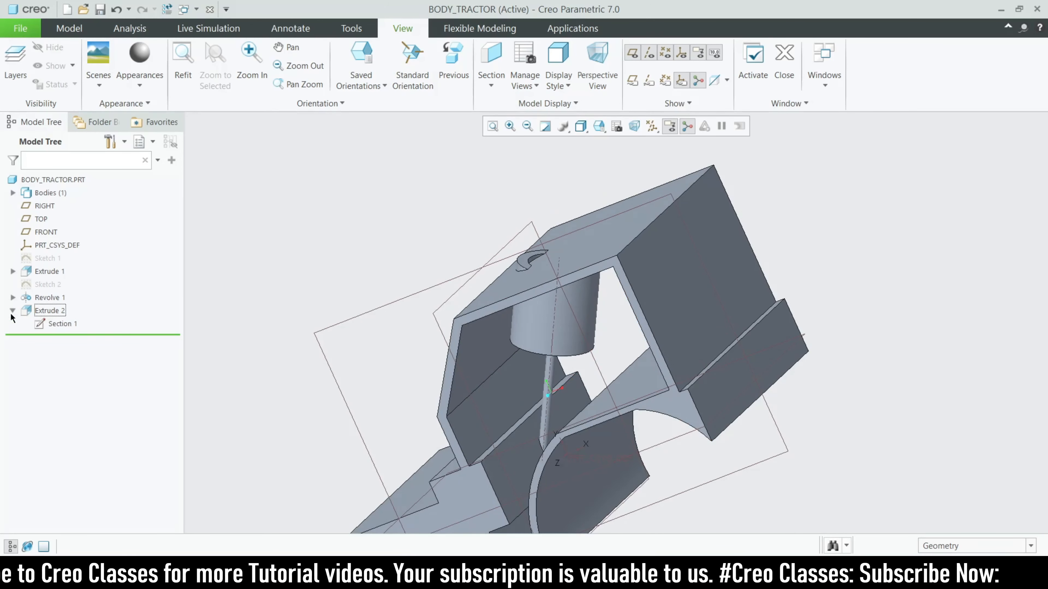
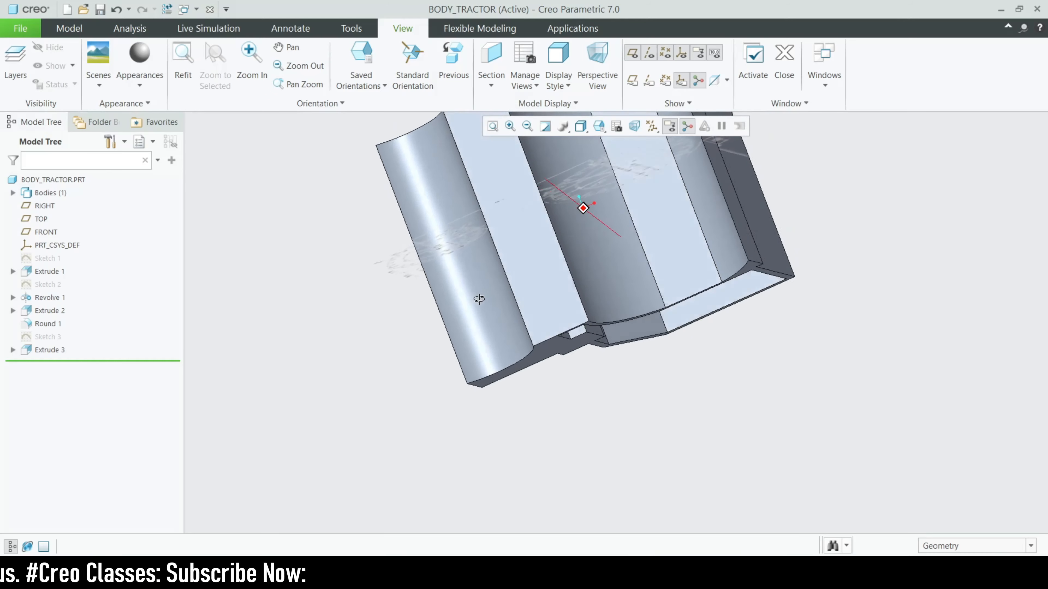
Orbit the tractor body to inspect its underside and then a side view
{"action": "scroll", "coordinate": [466, 326], "scroll_direction": "down", "scroll_amount": 2}
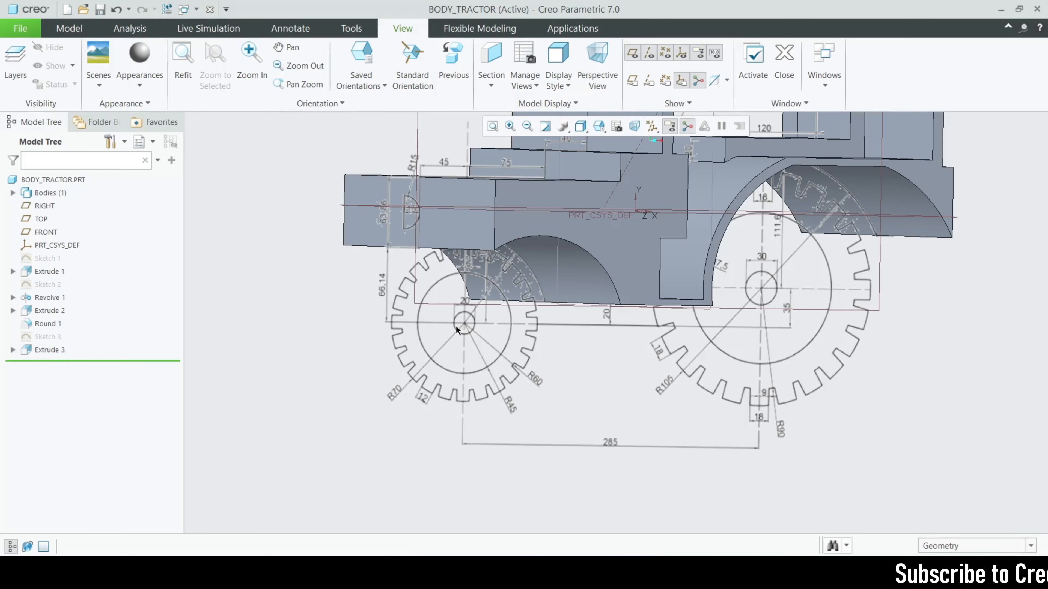
{"action": "mouse_move", "coordinate": [450, 305]}
{"action": "middle_mouse_down"}
{"action": "mouse_move", "coordinate": [465, 305]}
{"action": "mouse_move", "coordinate": [466, 330]}
{"action": "mouse_move", "coordinate": [471, 289]}
{"action": "mouse_move", "coordinate": [523, 241]}
{"action": "middle_mouse_up"}
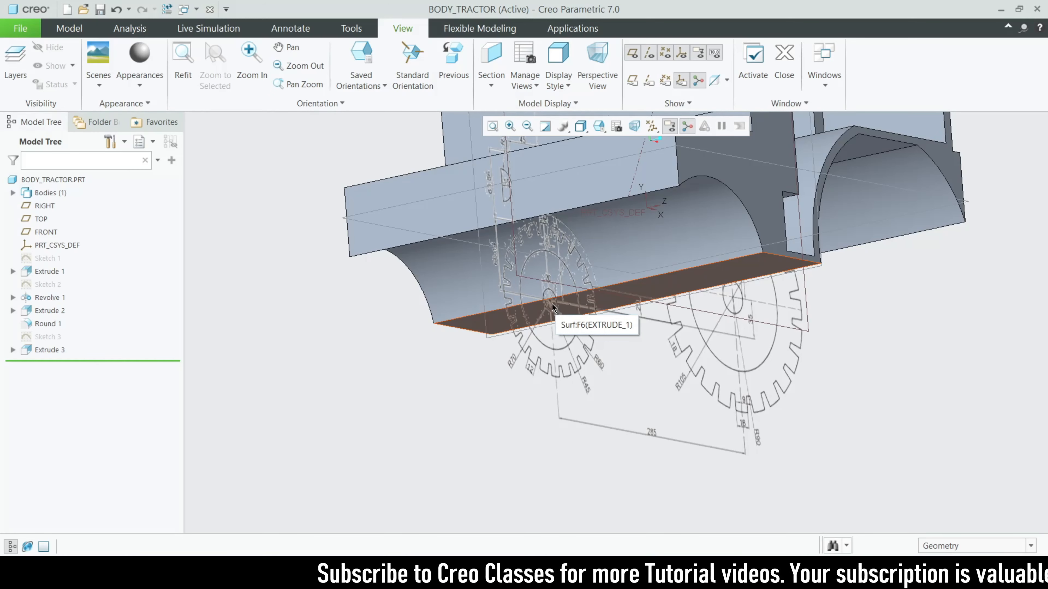
{"action": "mouse_move", "coordinate": [541, 304]}
{"action": "middle_mouse_down"}
{"action": "mouse_move", "coordinate": [548, 286]}
{"action": "mouse_move", "coordinate": [629, 412]}
{"action": "mouse_move", "coordinate": [594, 314]}
{"action": "mouse_move", "coordinate": [538, 353]}
{"action": "mouse_move", "coordinate": [558, 353]}
{"action": "middle_mouse_up"}
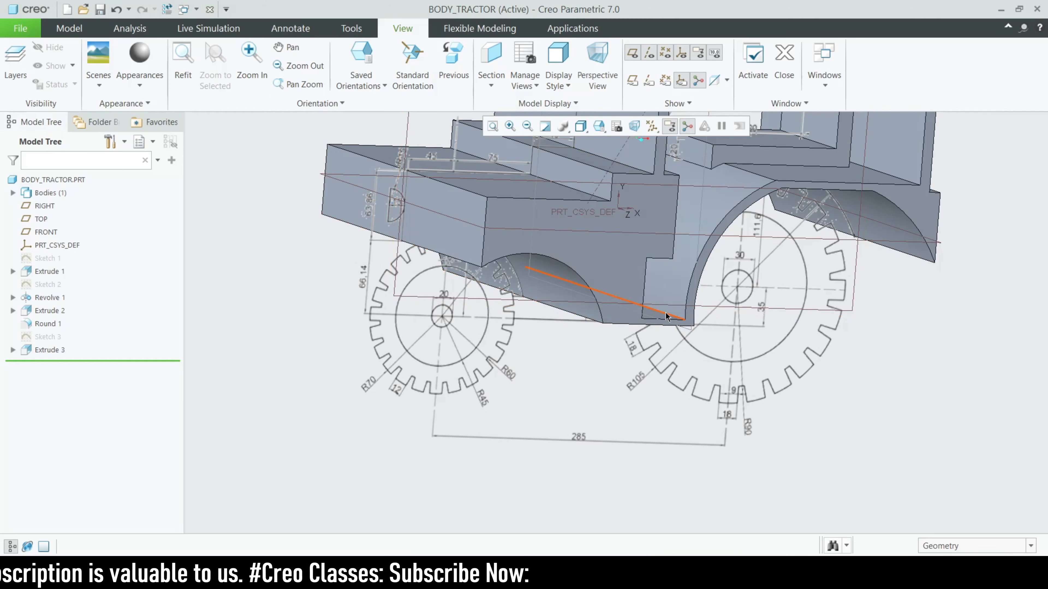
{"action": "middle_click_drag", "start_coordinate": [628, 344], "coordinate": [457, 194]}
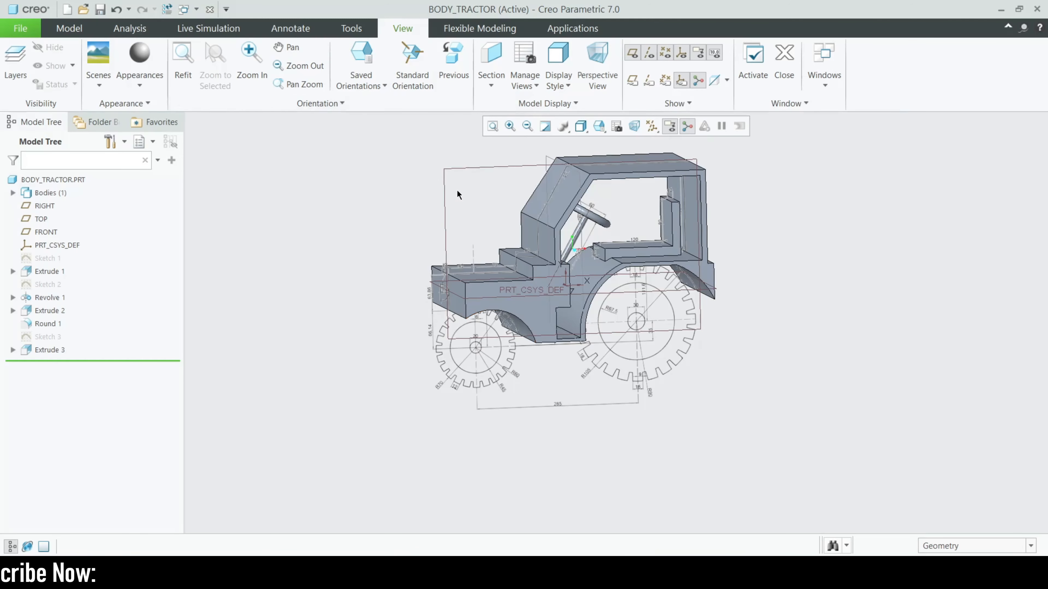
Start an extrusion on the FRONT plane and add a body surface as a sketch reference
{"action": "left_click", "coordinate": [444, 198]}
{"action": "left_click", "coordinate": [469, 143]}
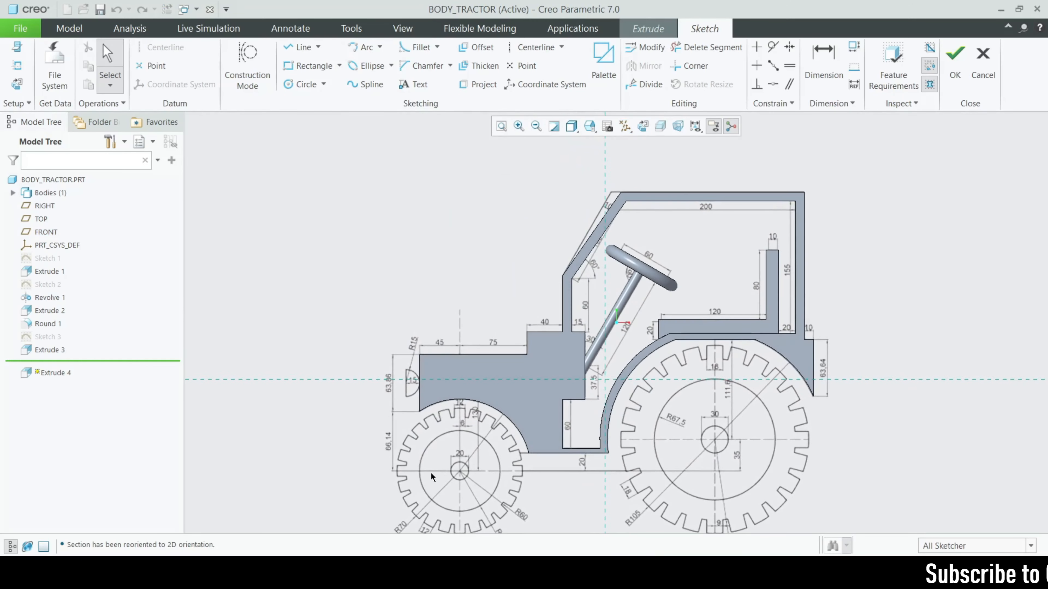
{"action": "scroll", "coordinate": [451, 408], "scroll_direction": "down", "scroll_amount": 6}
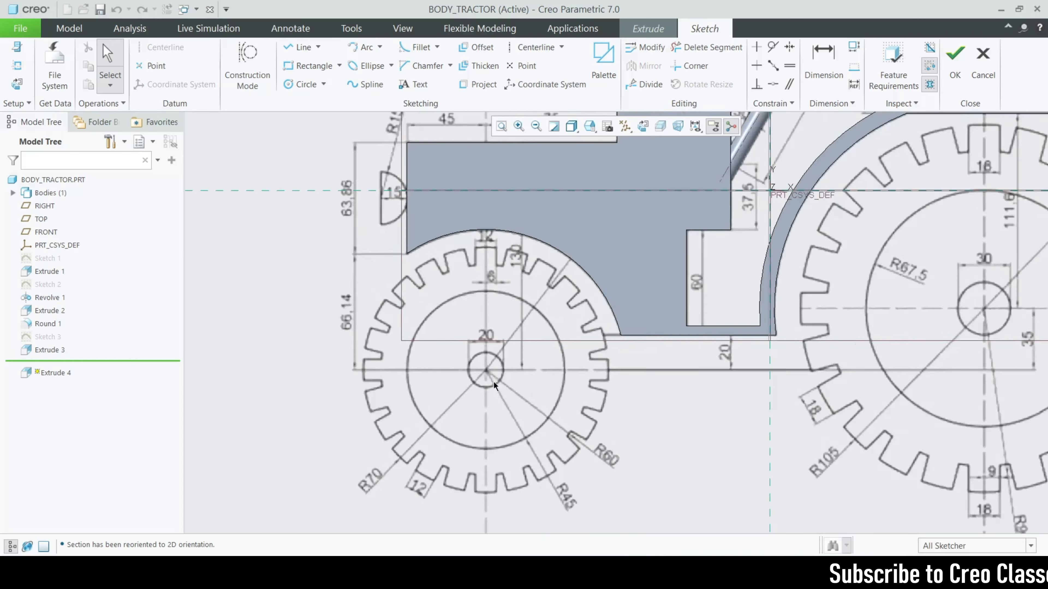
{"action": "left_click", "coordinate": [300, 85]}
{"action": "scroll", "coordinate": [476, 400], "scroll_direction": "down", "scroll_amount": 2}
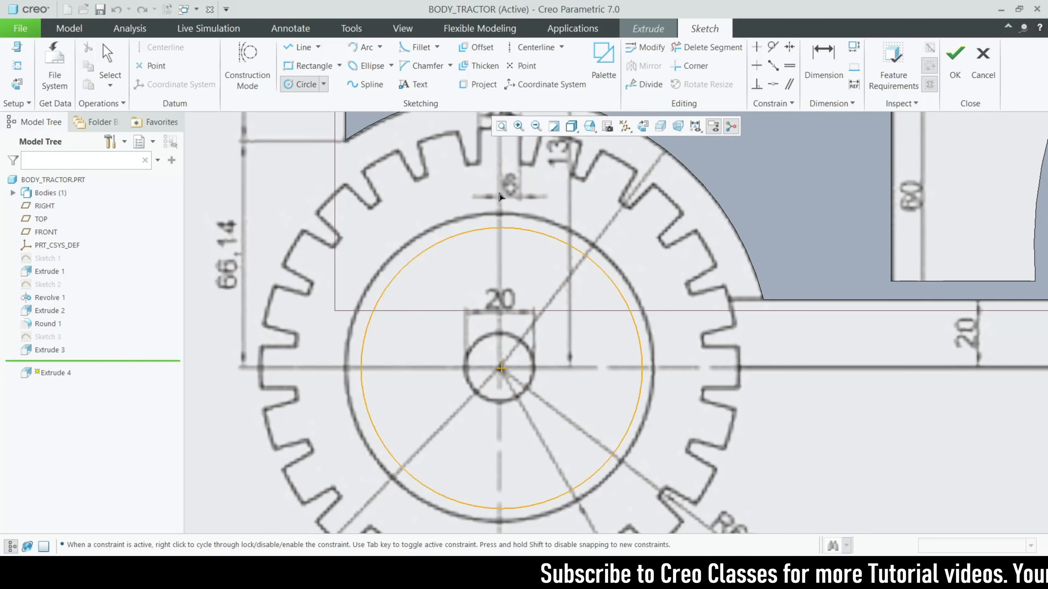
{"action": "middle_click", "coordinate": [434, 329]}
{"action": "scroll", "coordinate": [433, 329], "scroll_direction": "up", "scroll_amount": 1}
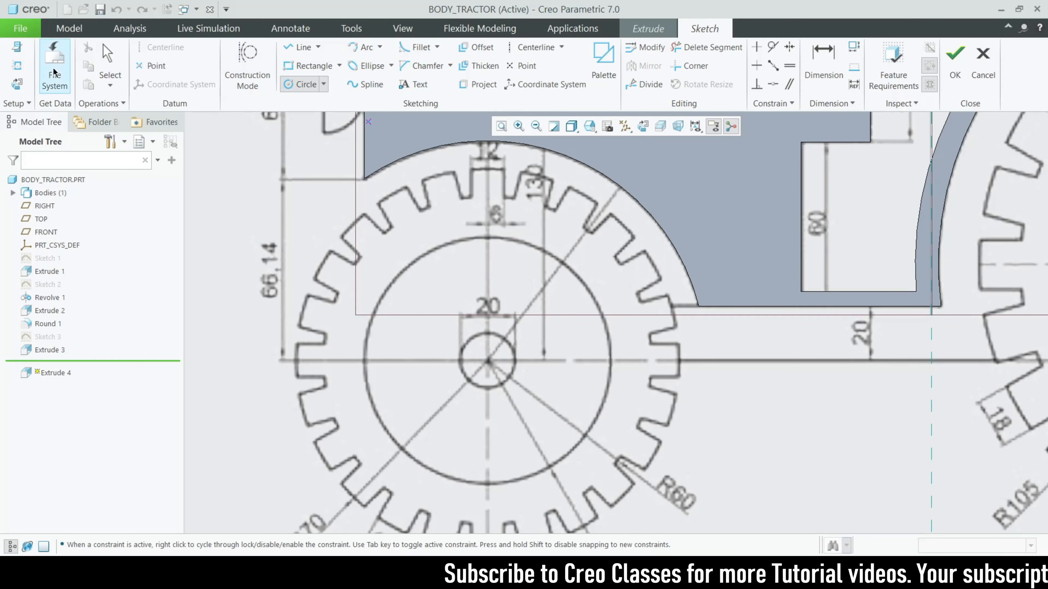
{"action": "left_click", "coordinate": [17, 66]}
{"action": "left_click", "coordinate": [649, 224]}
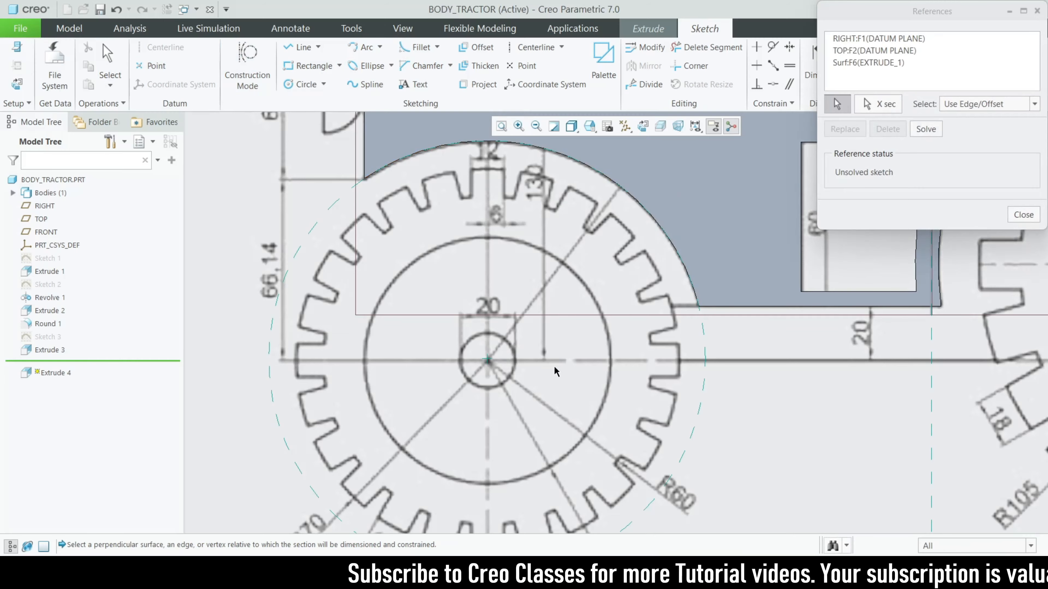
{"action": "left_click", "coordinate": [1015, 219]}
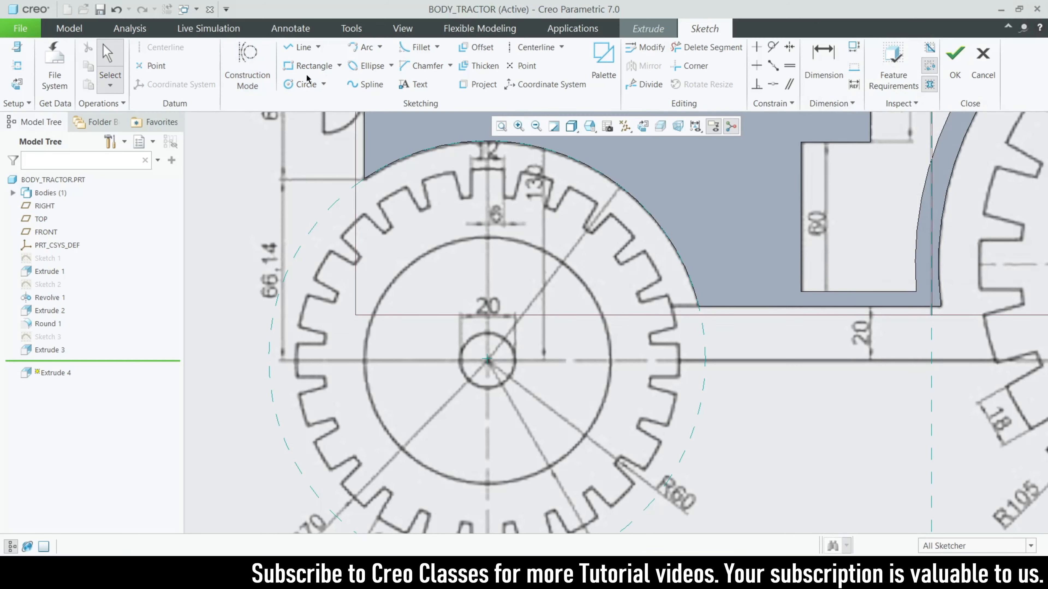
Sketch two concentric circles at the front hub with diameters 16 and 11
{"action": "left_click", "coordinate": [306, 85]}
{"action": "scroll", "coordinate": [512, 392], "scroll_direction": "up", "scroll_amount": 1}
{"action": "left_click", "coordinate": [480, 352]}
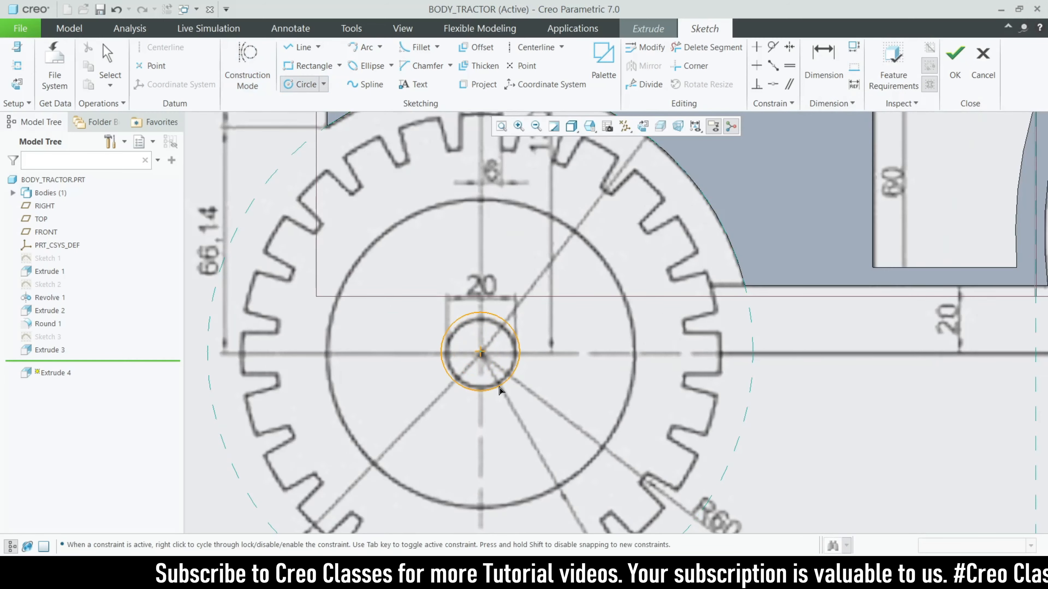
{"action": "left_click", "coordinate": [499, 385]}
{"action": "left_click", "coordinate": [480, 352]}
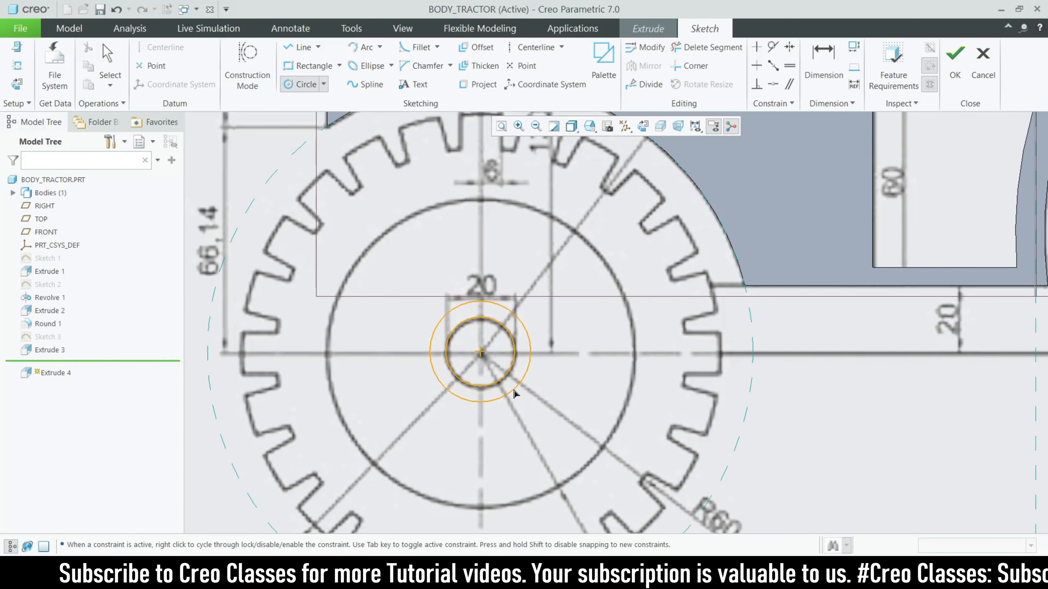
{"action": "left_click", "coordinate": [521, 321]}
{"action": "middle_click", "coordinate": [595, 262]}
{"action": "left_click", "coordinate": [595, 263]}
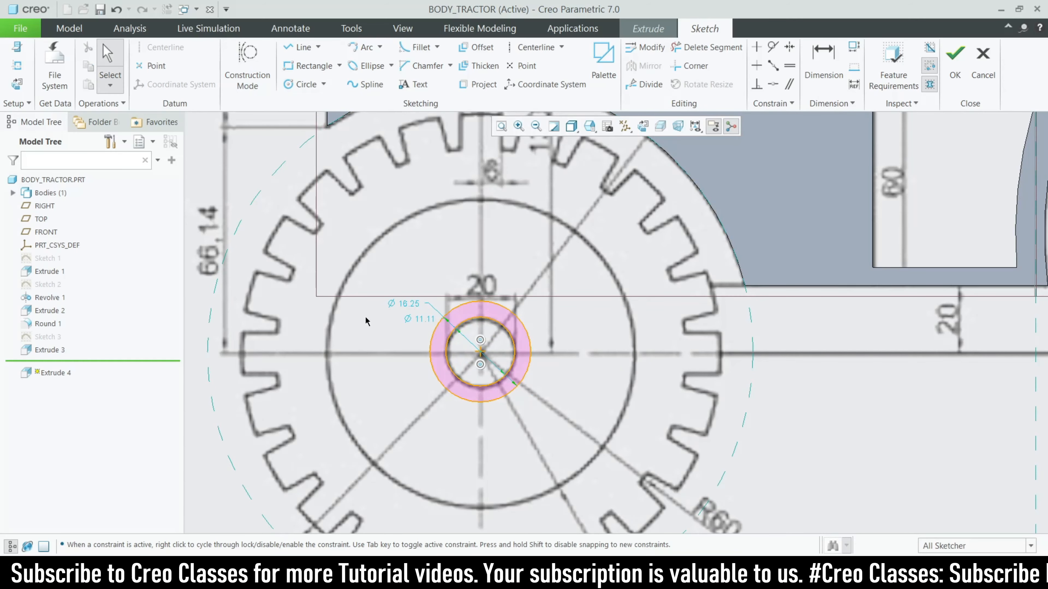
{"action": "double_click", "coordinate": [407, 305]}
{"action": "type", "text": "16"}
{"action": "key", "text": "Return"}
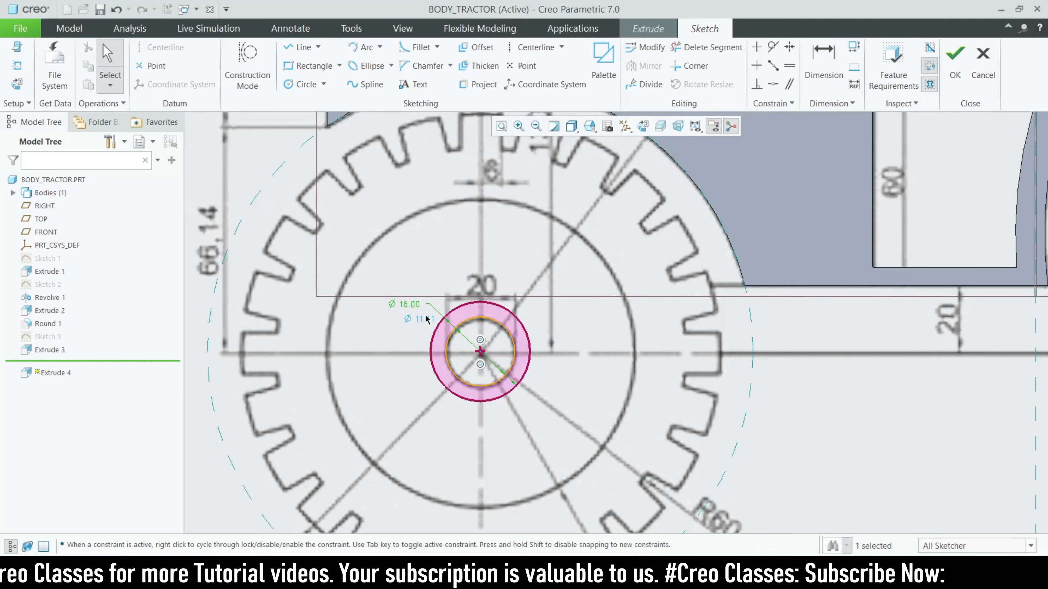
{"action": "double_click", "coordinate": [425, 319]}
{"action": "key", "text": "Return"}
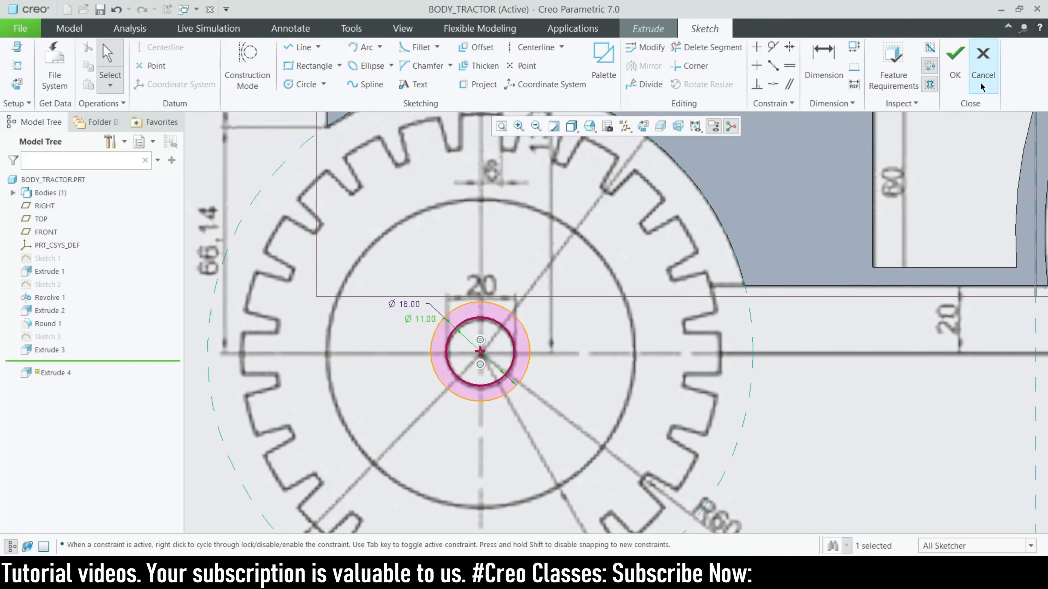
Accept the ring sketch and set the extrusion depth to symmetric 50
{"action": "left_click", "coordinate": [955, 58]}
{"action": "middle_click_drag", "start_coordinate": [481, 308], "coordinate": [508, 299]}
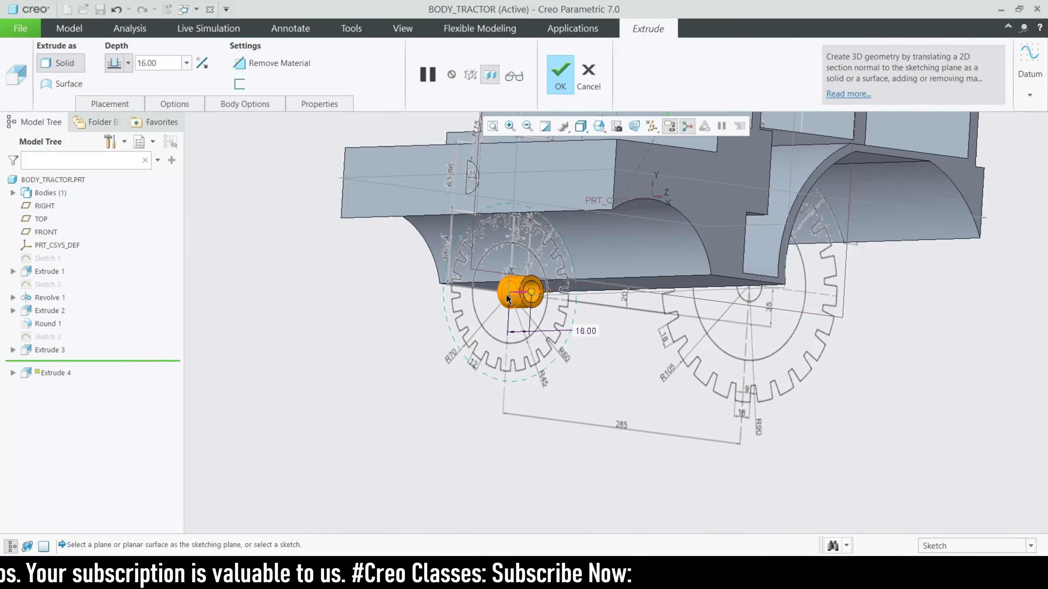
{"action": "left_click", "coordinate": [127, 63]}
{"action": "left_click", "coordinate": [121, 95]}
{"action": "double_click", "coordinate": [175, 63]}
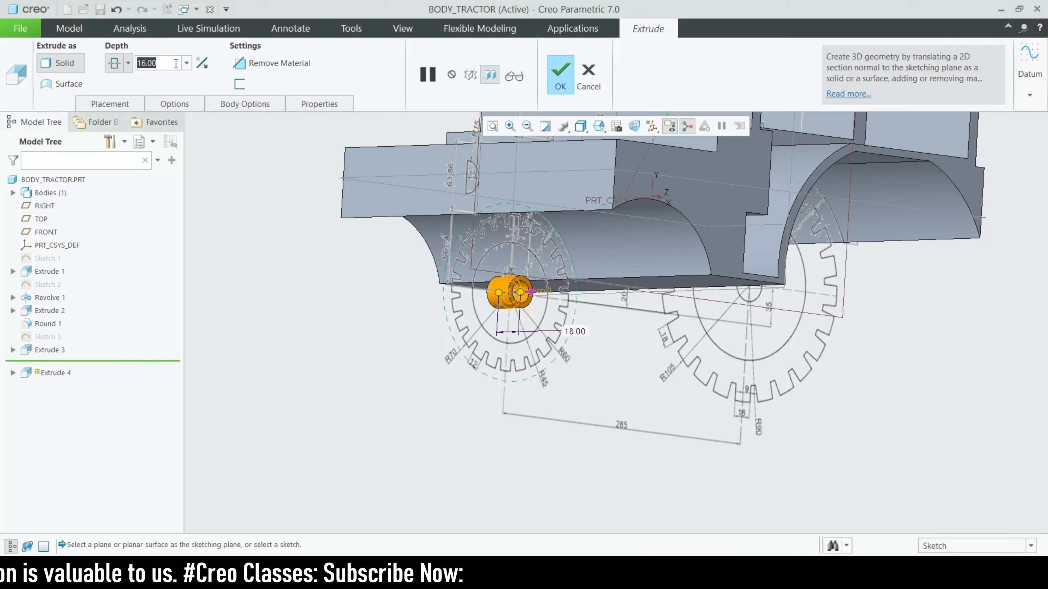
{"action": "type", "text": "50"}
{"action": "key", "text": "Return"}
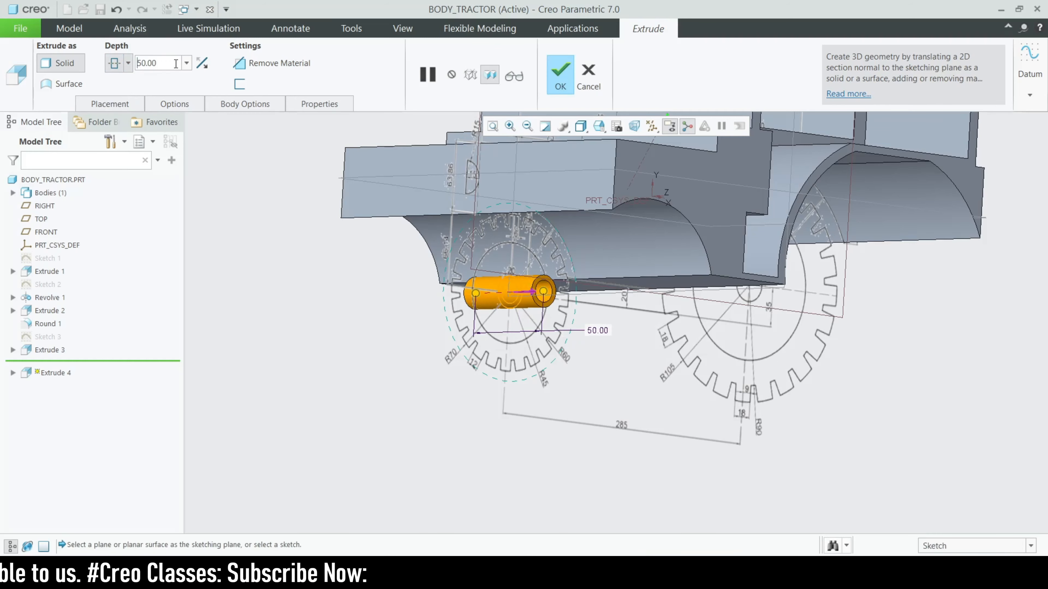
{"action": "scroll", "coordinate": [575, 220], "scroll_direction": "down", "scroll_amount": 1}
Complete Extrude 4 and orbit to look at the new front axle tube
{"action": "left_click", "coordinate": [561, 74]}
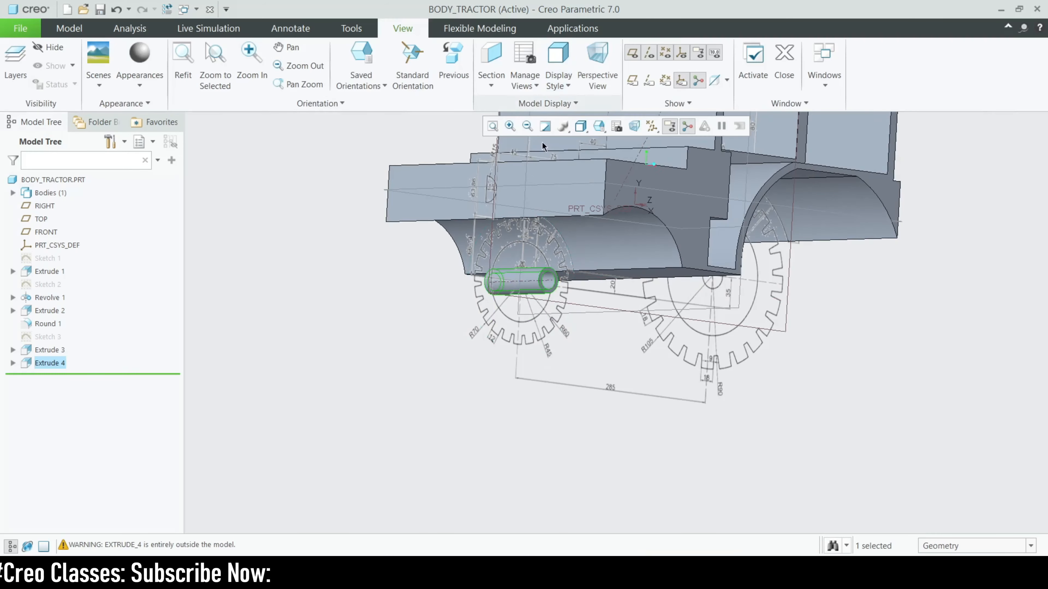
{"action": "middle_click_drag", "start_coordinate": [403, 349], "coordinate": [405, 370]}
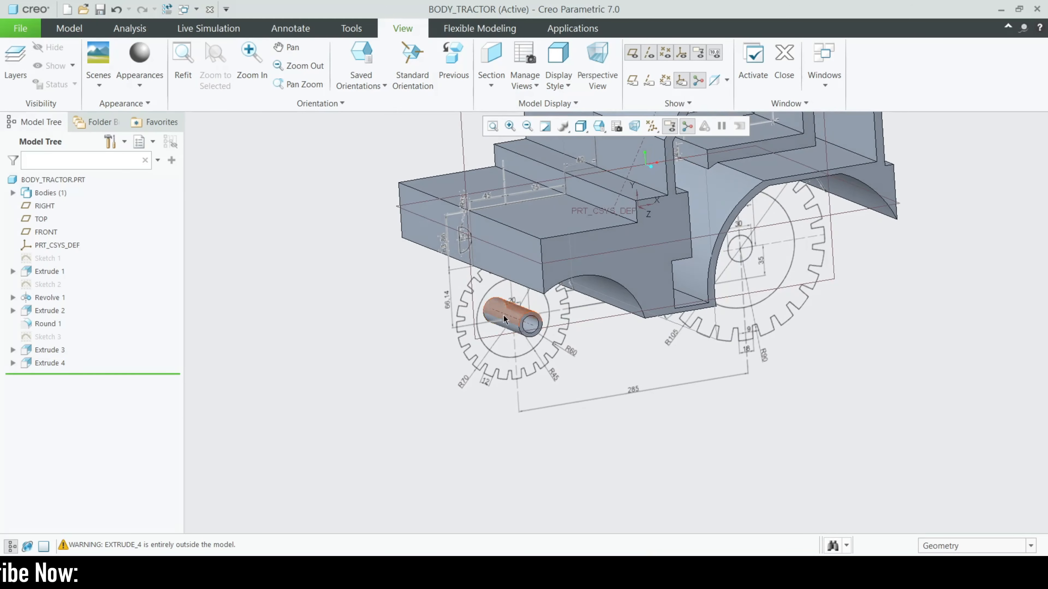
{"action": "scroll", "coordinate": [514, 329], "scroll_direction": "up", "scroll_amount": 1}
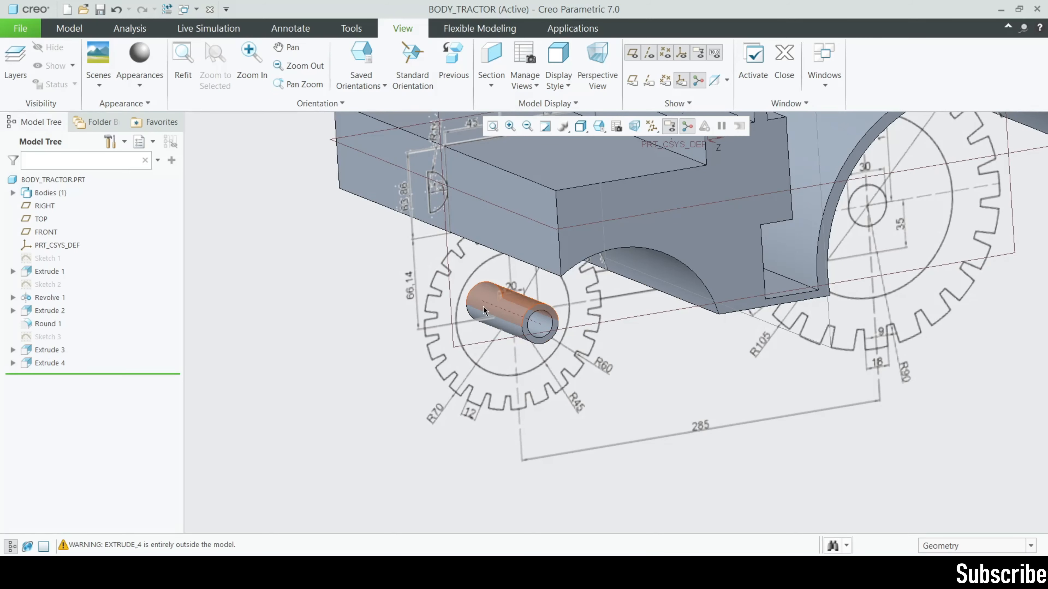
{"action": "scroll", "coordinate": [438, 236], "scroll_direction": "down", "scroll_amount": 2}
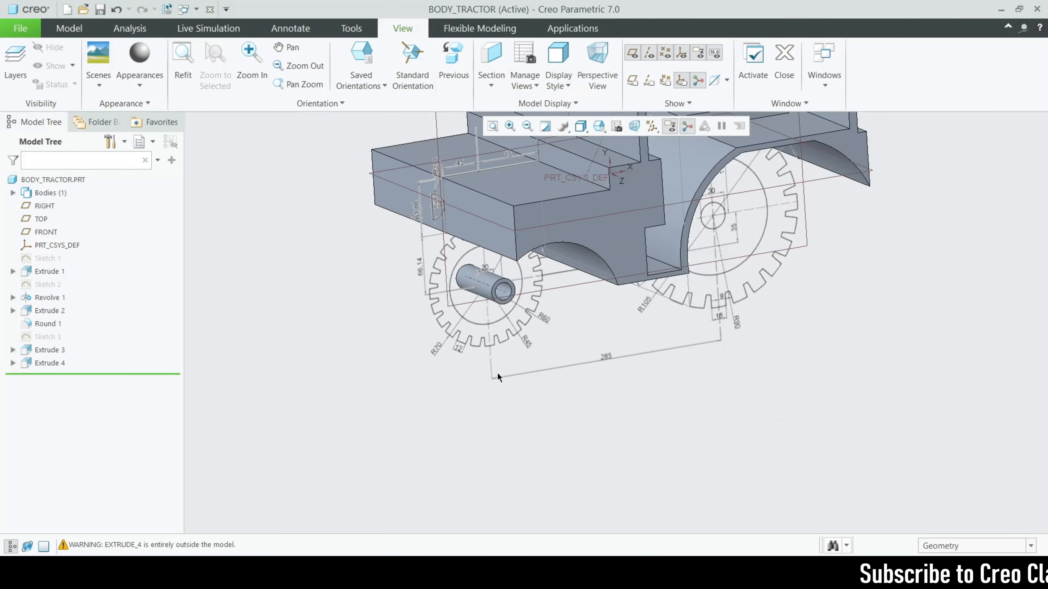
{"action": "mouse_move", "coordinate": [497, 376]}
{"action": "middle_mouse_down"}
{"action": "mouse_move", "coordinate": [553, 374]}
{"action": "mouse_move", "coordinate": [491, 376]}
{"action": "mouse_move", "coordinate": [515, 372]}
{"action": "middle_mouse_up"}
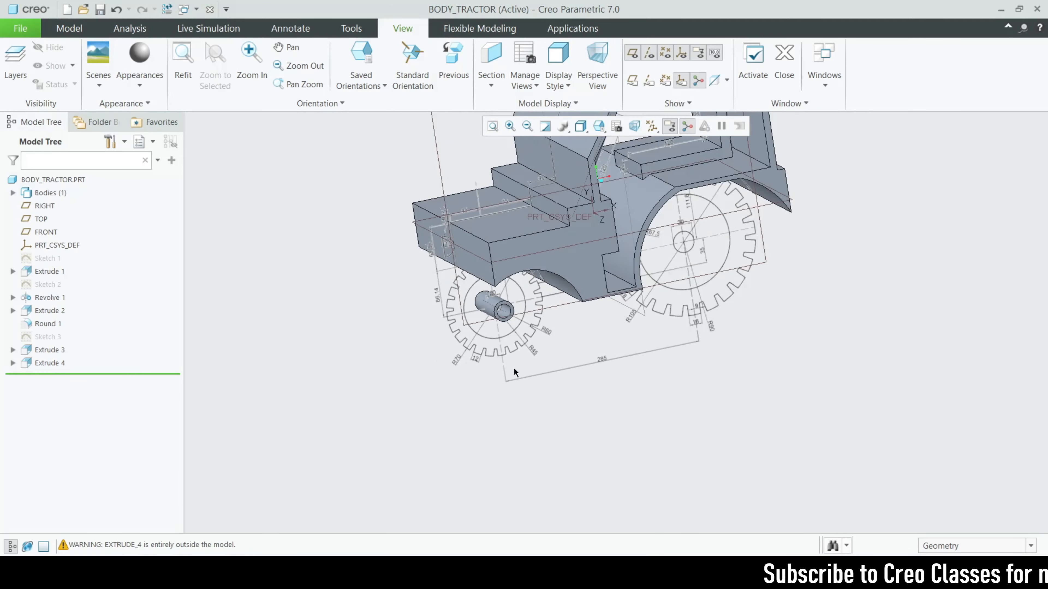
{"action": "scroll", "coordinate": [565, 326], "scroll_direction": "up", "scroll_amount": 2}
Orbit the body to inspect its underside and sides, then reset and turn it to an angled 3D view
{"action": "mouse_move", "coordinate": [562, 336]}
{"action": "middle_mouse_down"}
{"action": "mouse_move", "coordinate": [585, 330]}
{"action": "mouse_move", "coordinate": [567, 341]}
{"action": "mouse_move", "coordinate": [585, 354]}
{"action": "mouse_move", "coordinate": [479, 337]}
{"action": "mouse_move", "coordinate": [505, 308]}
{"action": "mouse_move", "coordinate": [482, 311]}
{"action": "mouse_move", "coordinate": [475, 154]}
{"action": "mouse_move", "coordinate": [497, 193]}
{"action": "middle_mouse_up"}
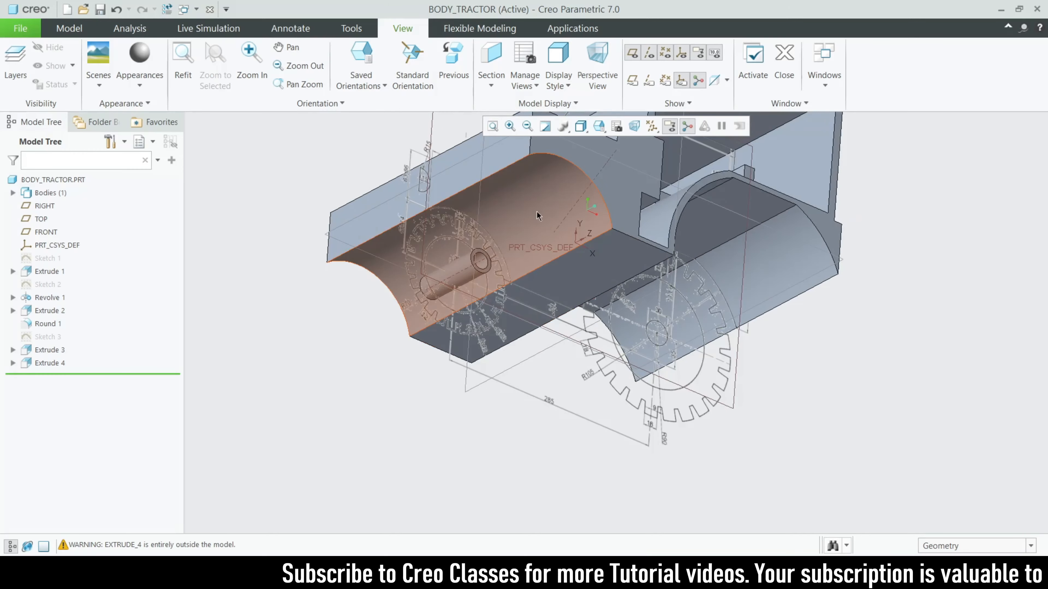
{"action": "middle_click_drag", "start_coordinate": [543, 234], "coordinate": [451, 340]}
{"action": "middle_click_drag", "start_coordinate": [528, 356], "coordinate": [510, 349]}
{"action": "scroll", "coordinate": [510, 349], "scroll_direction": "down", "scroll_amount": 2}
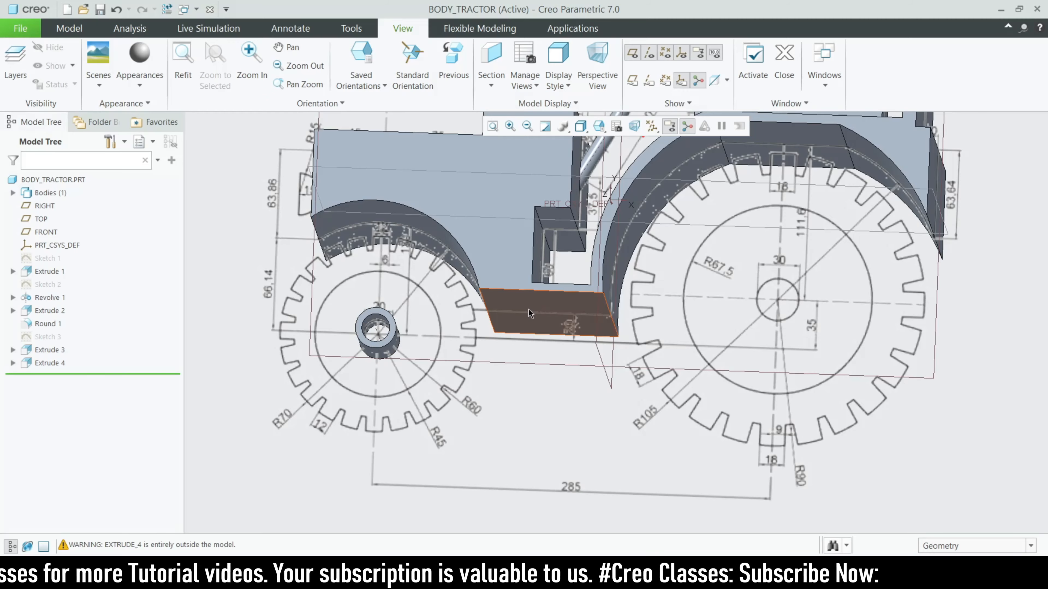
{"action": "middle_click_drag", "start_coordinate": [518, 288], "coordinate": [547, 353]}
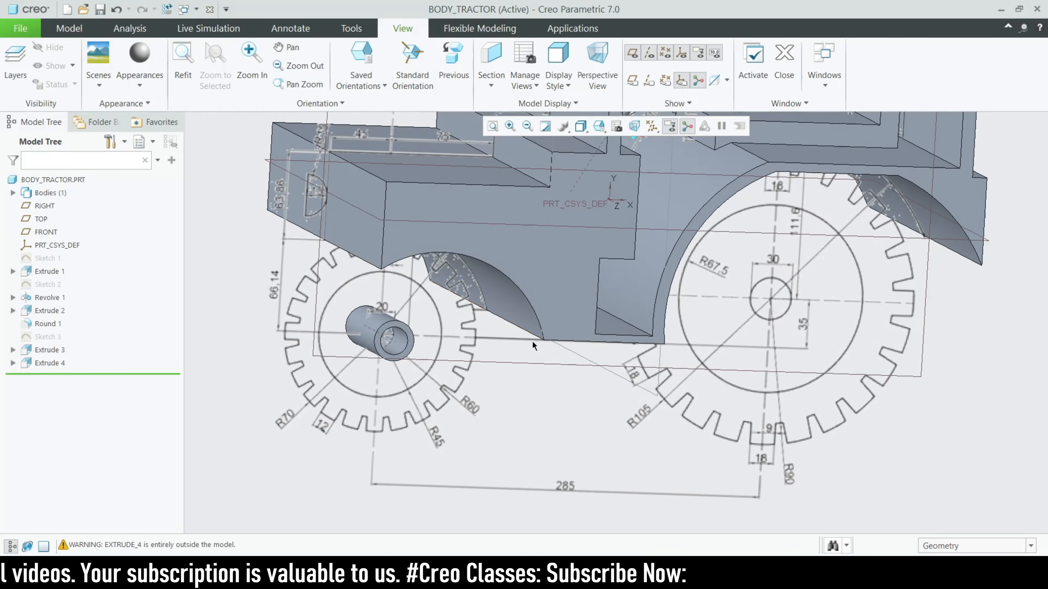
{"action": "scroll", "coordinate": [532, 338], "scroll_direction": "up", "scroll_amount": 1}
{"action": "scroll", "coordinate": [530, 373], "scroll_direction": "up", "scroll_amount": 1}
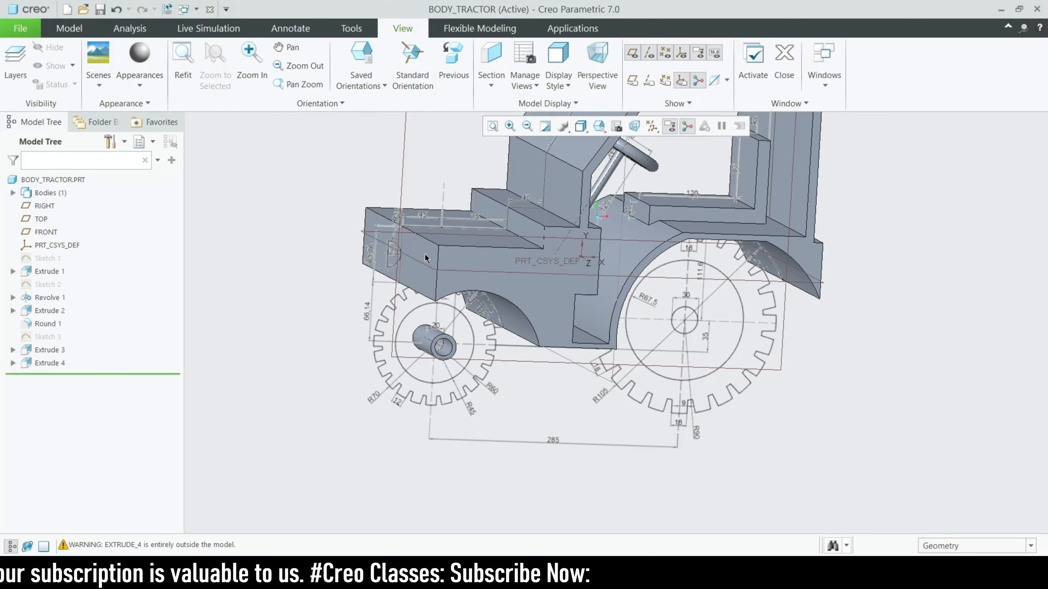
{"action": "scroll", "coordinate": [392, 247], "scroll_direction": "down", "scroll_amount": 2}
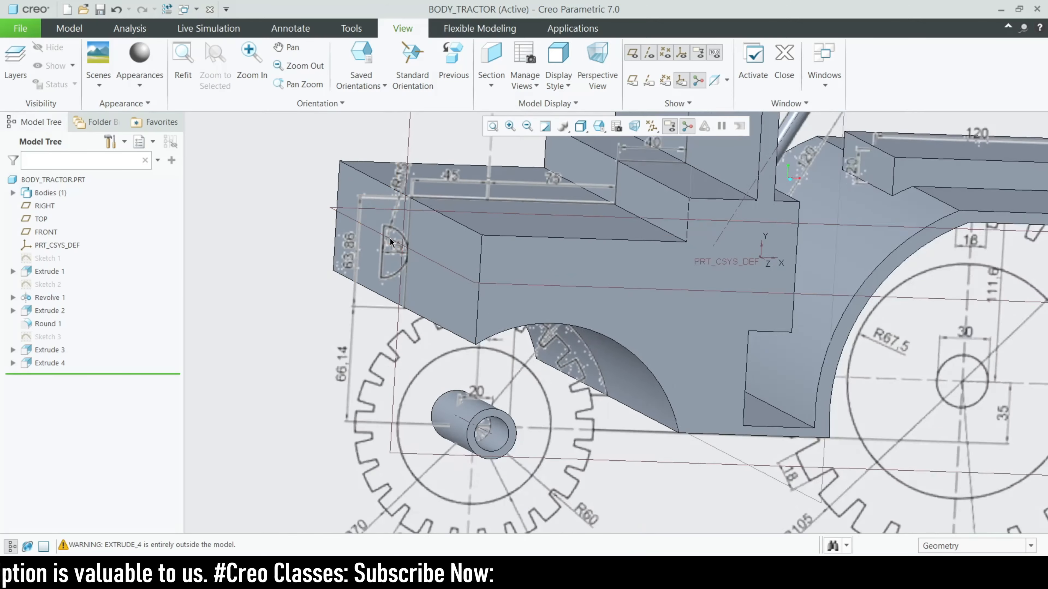
{"action": "scroll", "coordinate": [391, 244], "scroll_direction": "up", "scroll_amount": 2}
{"action": "middle_click_drag", "start_coordinate": [391, 244], "coordinate": [566, 438]}
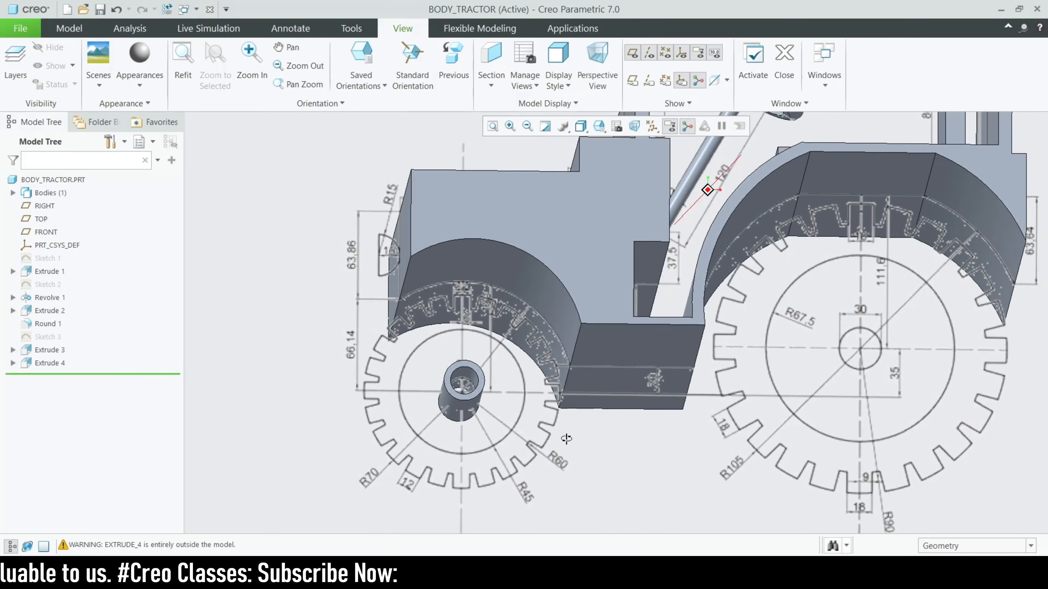
{"action": "key", "text": "ctrl+d"}
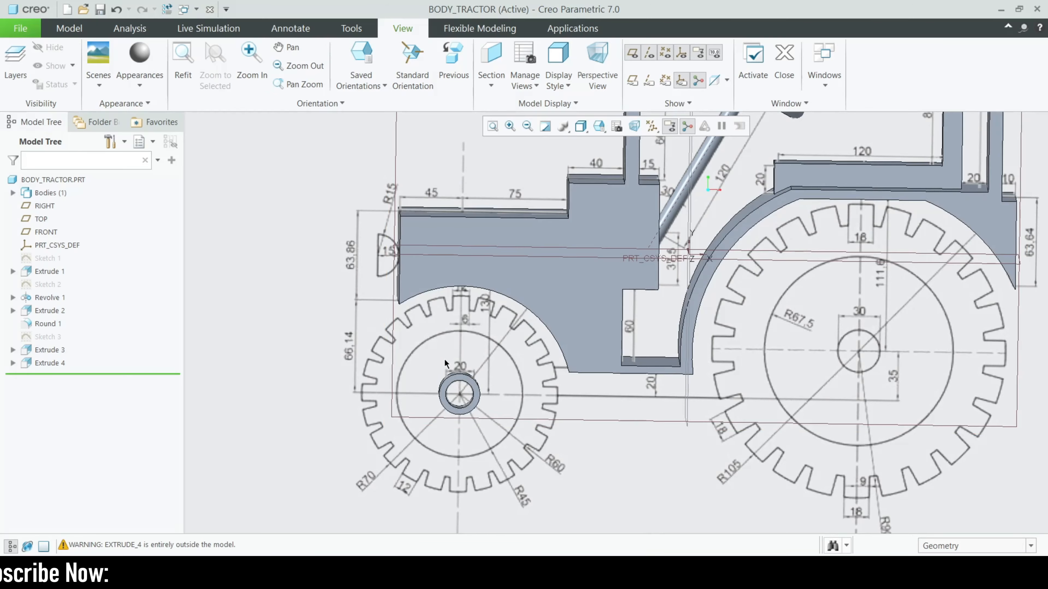
{"action": "middle_click_drag", "start_coordinate": [554, 404], "coordinate": [428, 348]}
{"action": "scroll", "coordinate": [427, 349], "scroll_direction": "down", "scroll_amount": 4}
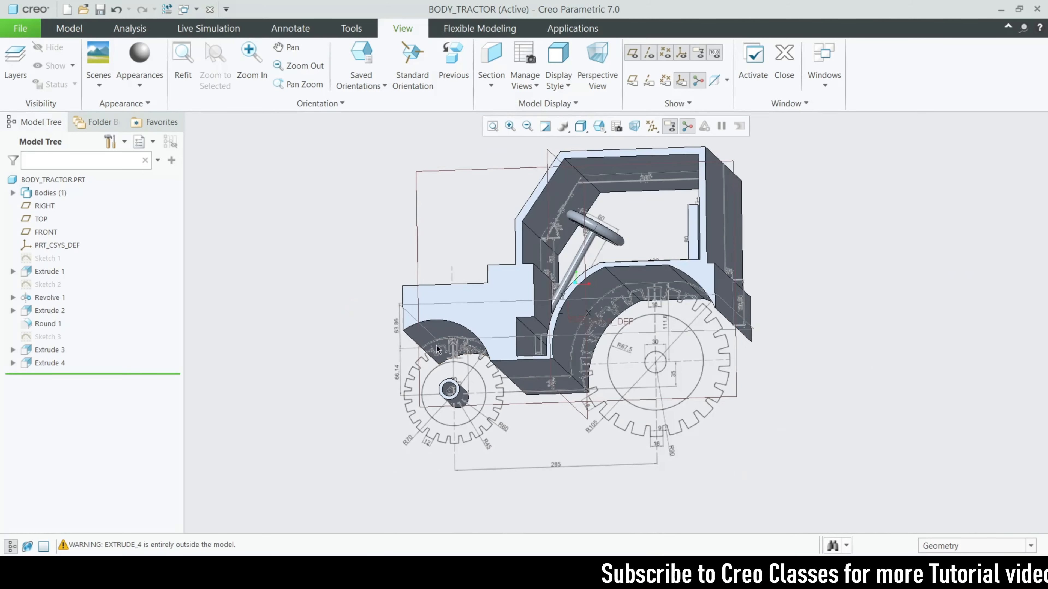
Start a new extrusion sketched on the FRONT plane using the Line tool
{"action": "left_click", "coordinate": [46, 232]}
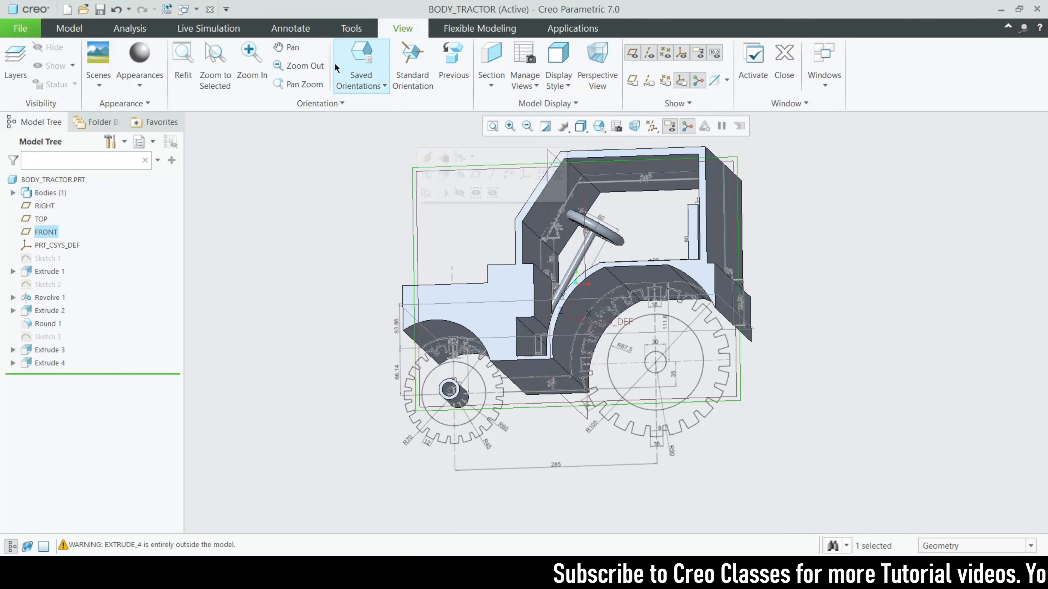
{"action": "left_click", "coordinate": [69, 28]}
{"action": "left_click", "coordinate": [459, 75]}
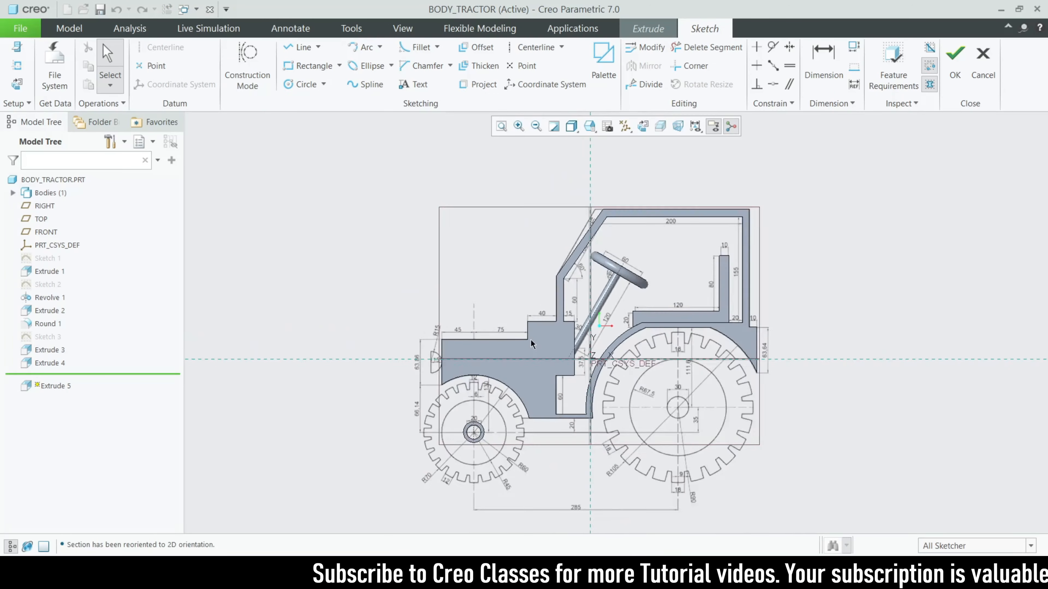
{"action": "scroll", "coordinate": [545, 520], "scroll_direction": "up", "scroll_amount": 4}
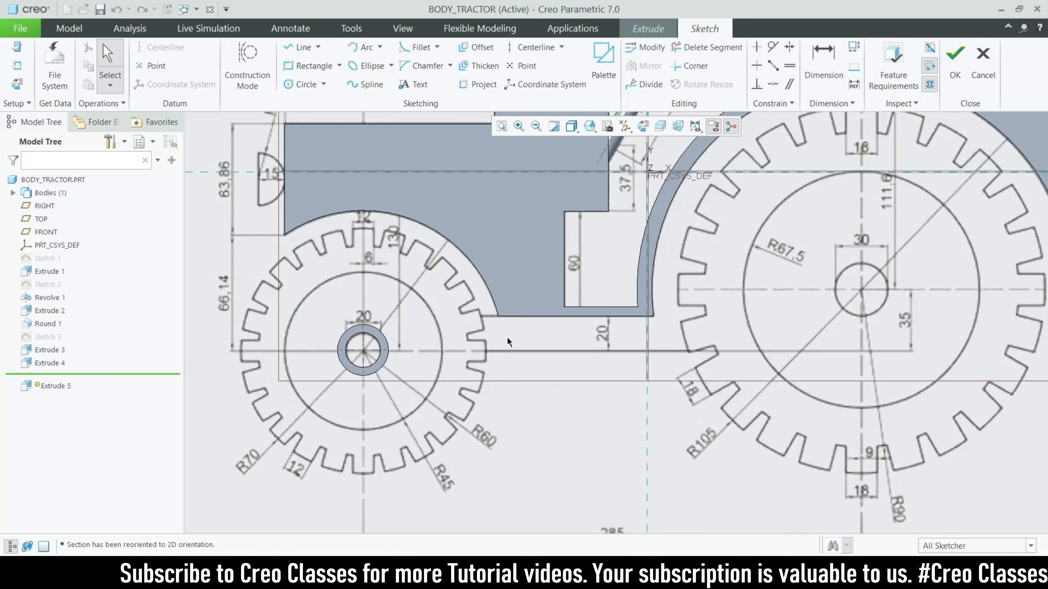
{"action": "left_click", "coordinate": [298, 46]}
{"action": "scroll", "coordinate": [353, 339], "scroll_direction": "up", "scroll_amount": 2}
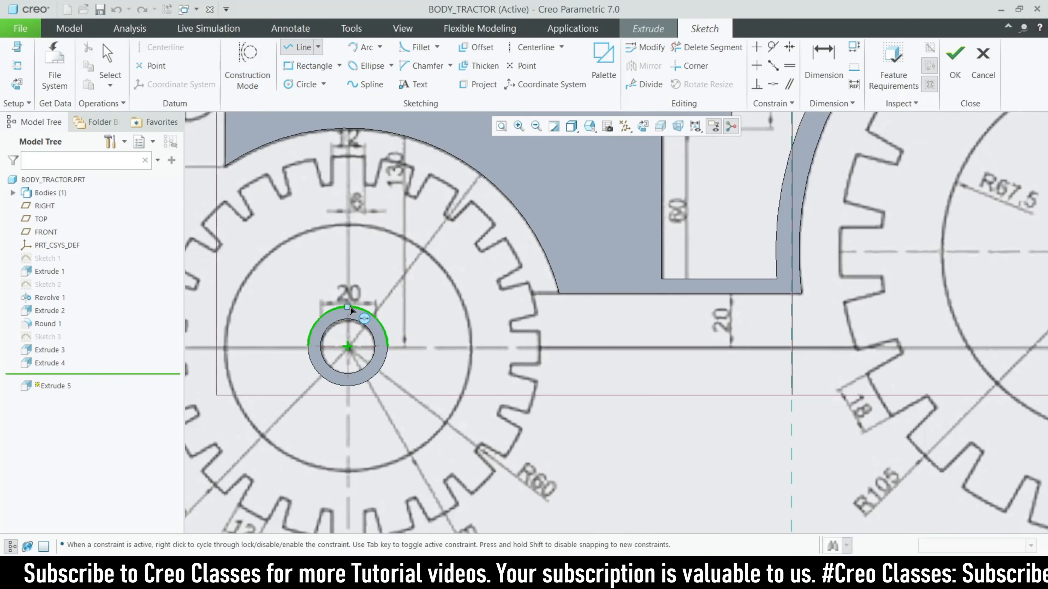
Draw the outline's left side and bottom edge running to the axle ring
{"action": "left_click", "coordinate": [369, 307]}
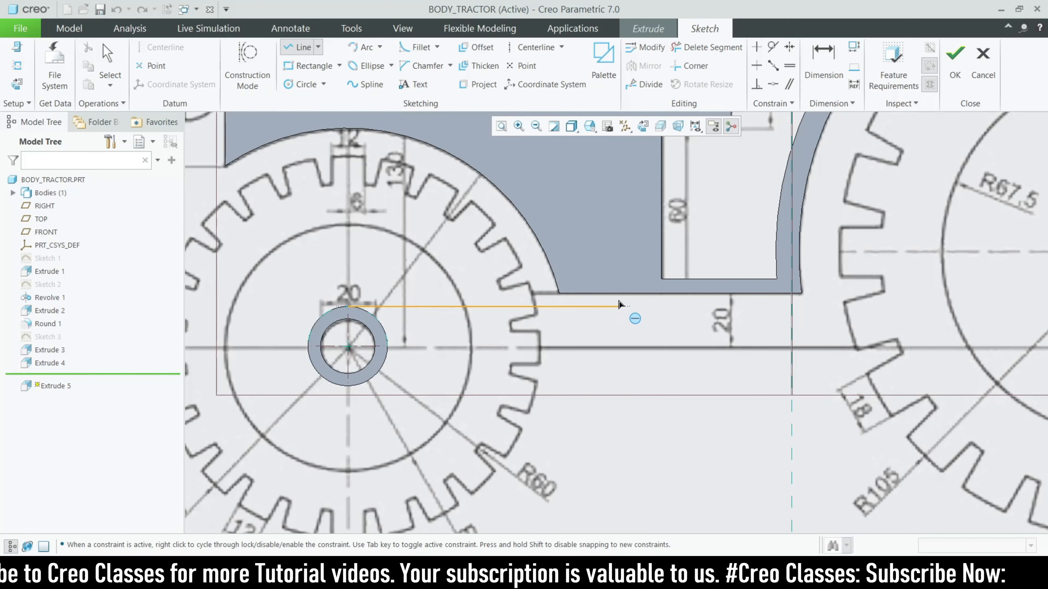
{"action": "middle_click", "coordinate": [613, 303]}
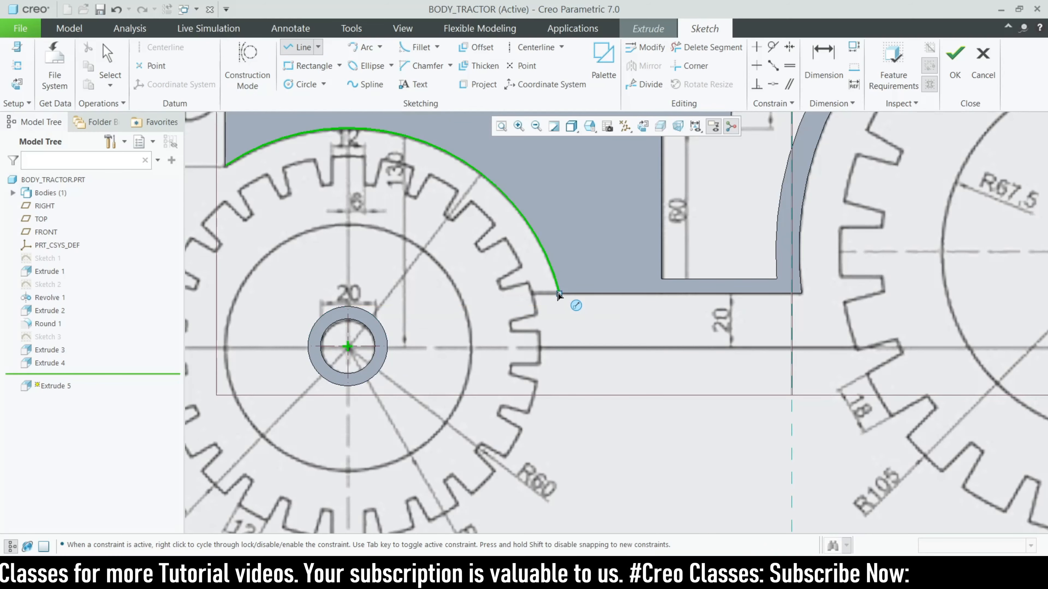
{"action": "left_click", "coordinate": [559, 294]}
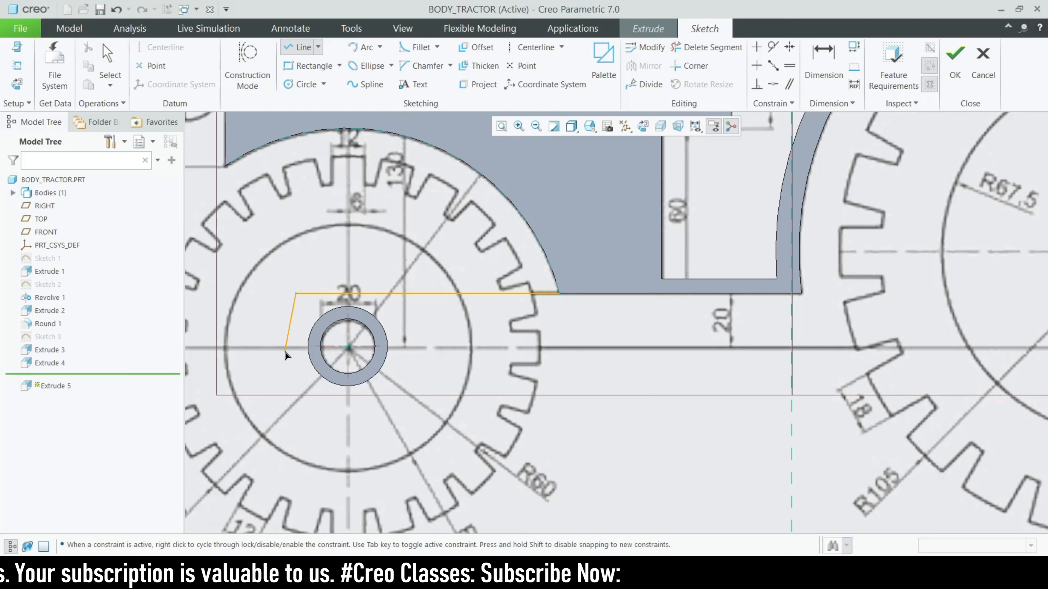
{"action": "left_click", "coordinate": [298, 348]}
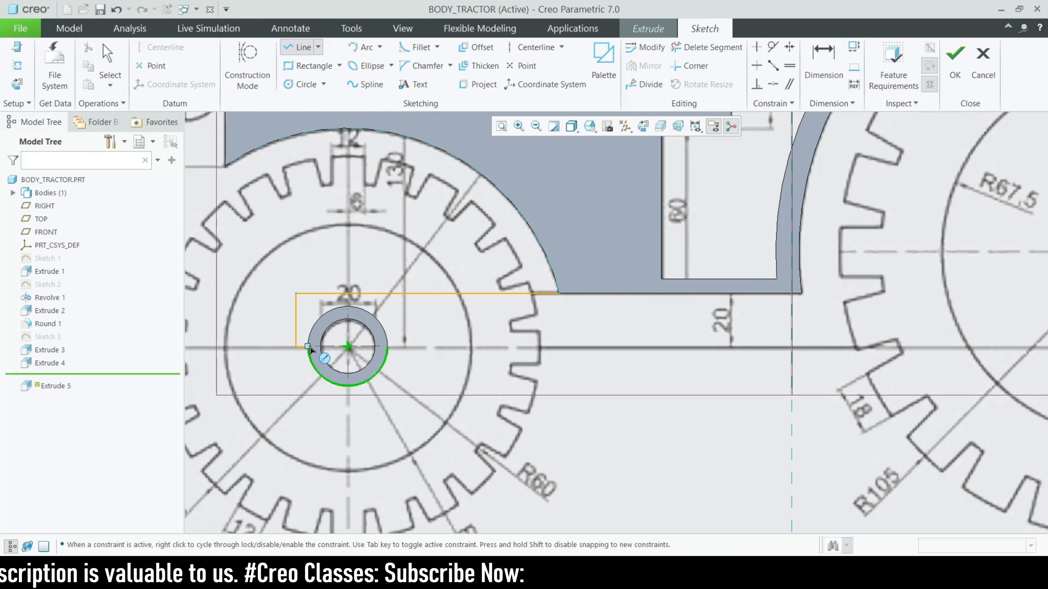
{"action": "scroll", "coordinate": [307, 350], "scroll_direction": "down", "scroll_amount": 4}
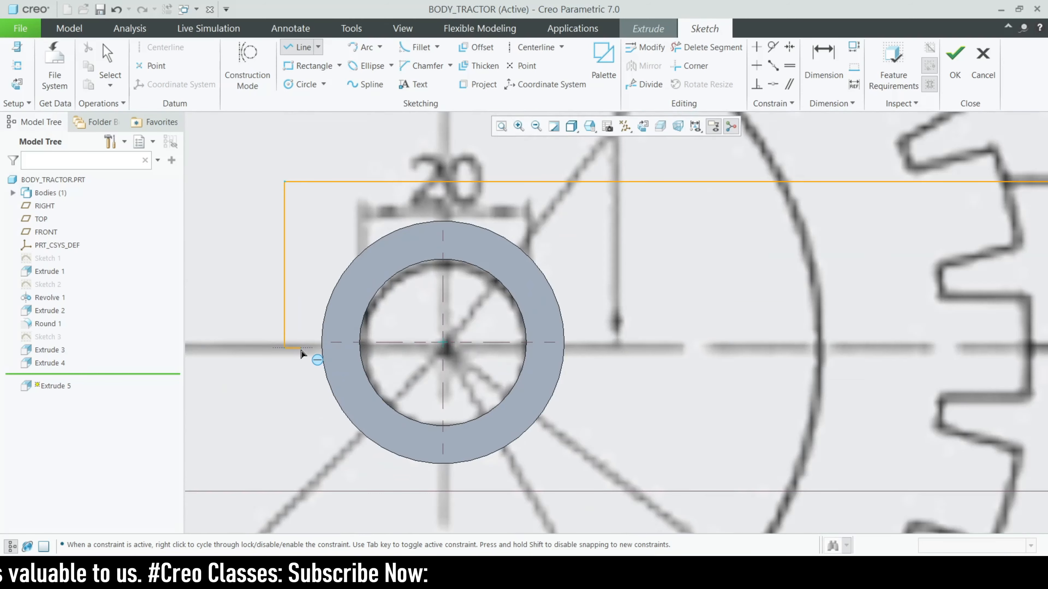
{"action": "left_click", "coordinate": [322, 347]}
{"action": "scroll", "coordinate": [326, 353], "scroll_direction": "up", "scroll_amount": 3}
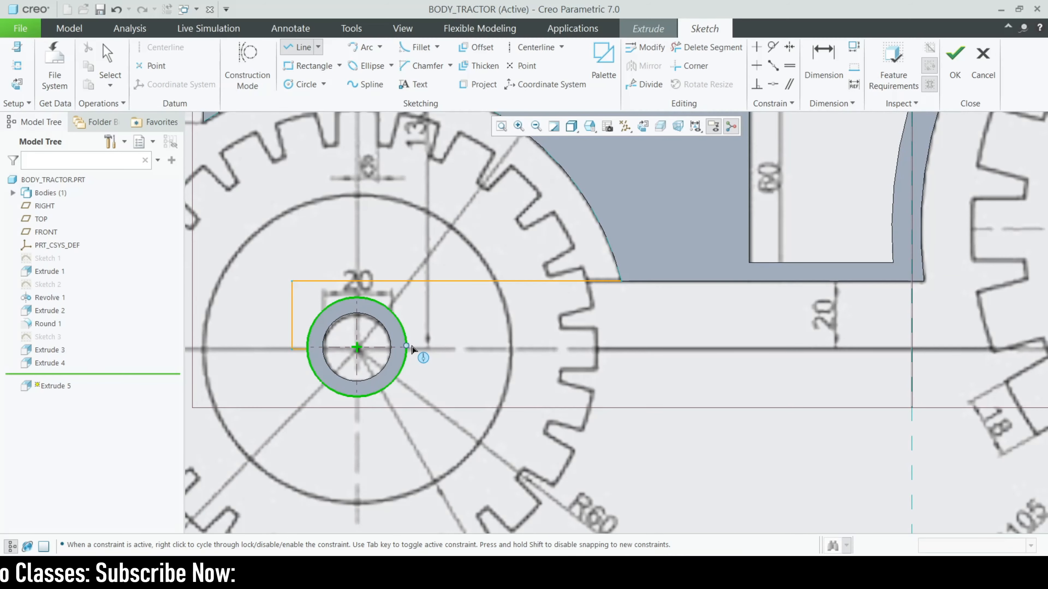
{"action": "scroll", "coordinate": [409, 358], "scroll_direction": "down", "scroll_amount": 4}
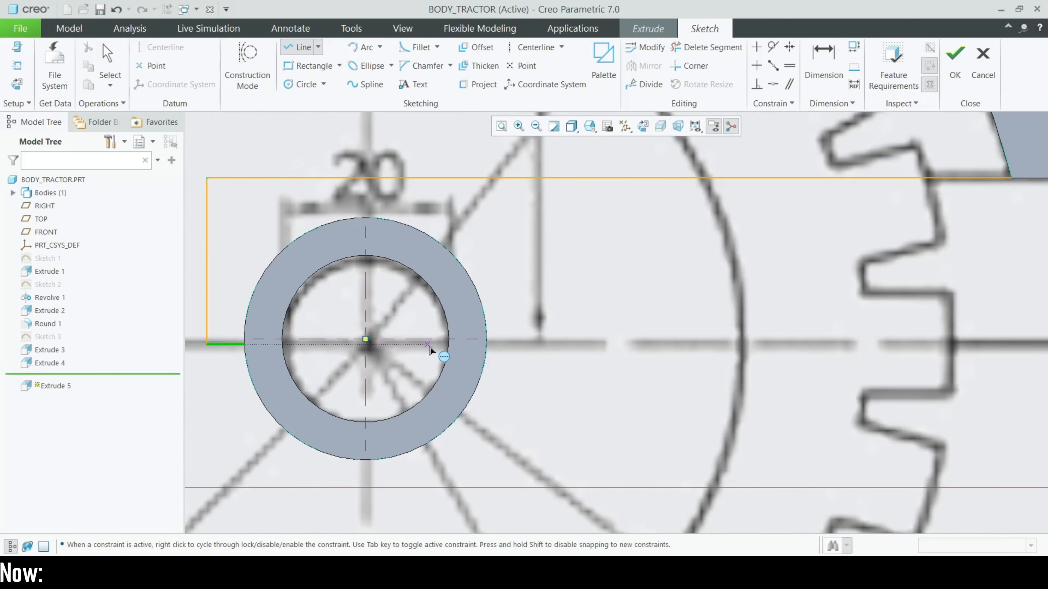
{"action": "scroll", "coordinate": [412, 362], "scroll_direction": "up", "scroll_amount": 4}
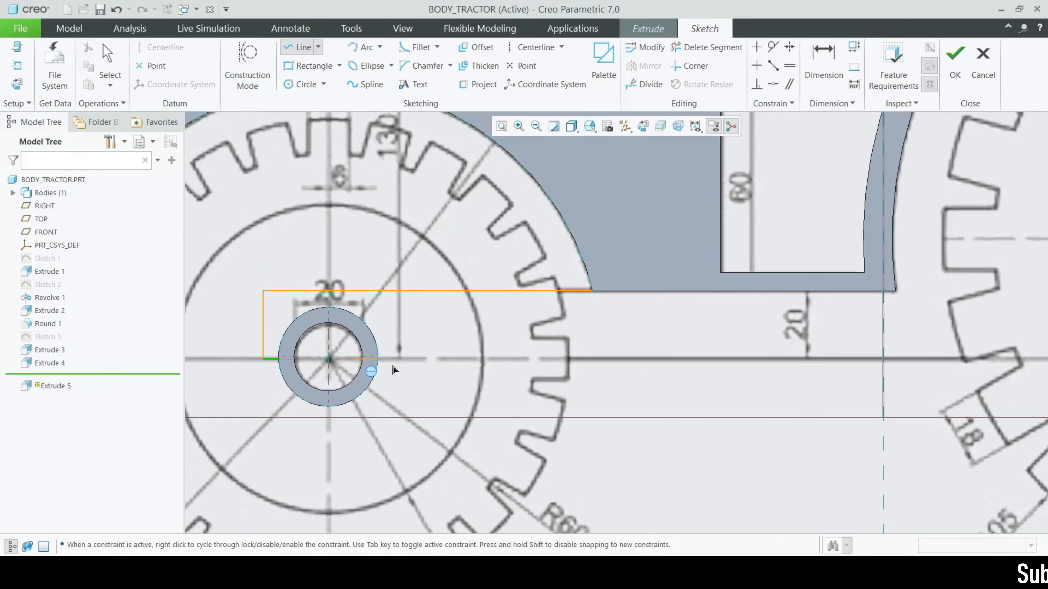
{"action": "left_click", "coordinate": [392, 369]}
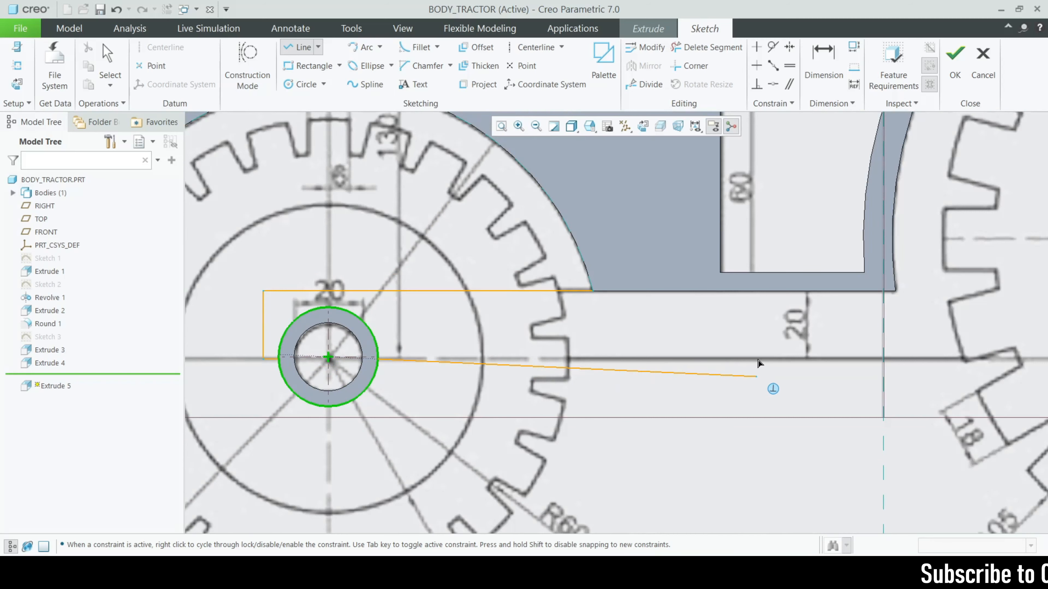
{"action": "scroll", "coordinate": [760, 373], "scroll_direction": "down", "scroll_amount": 4}
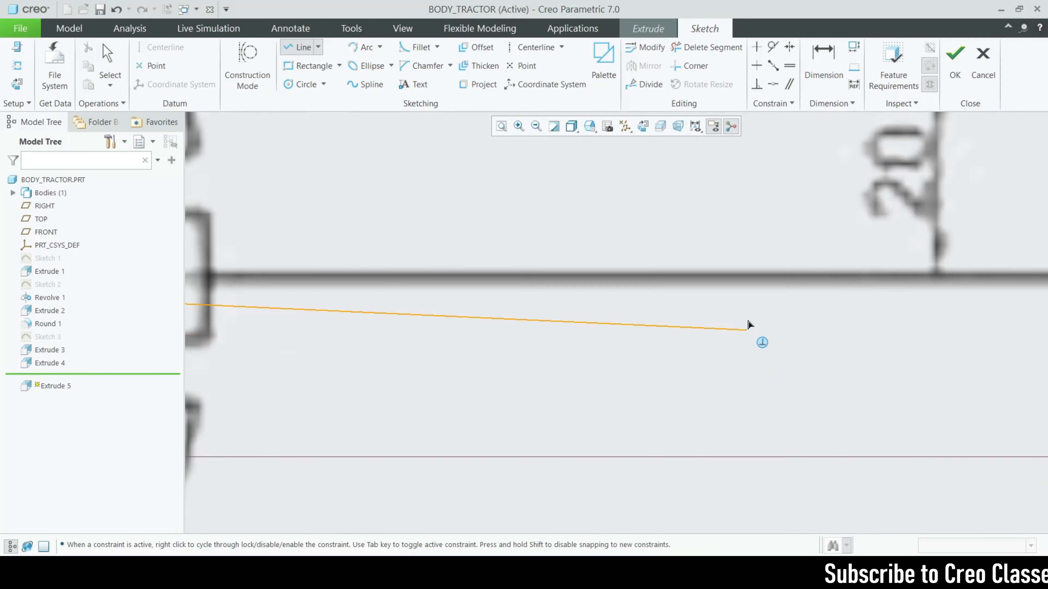
{"action": "scroll", "coordinate": [767, 300], "scroll_direction": "down", "scroll_amount": 4}
{"action": "scroll", "coordinate": [800, 318], "scroll_direction": "up", "scroll_amount": 3}
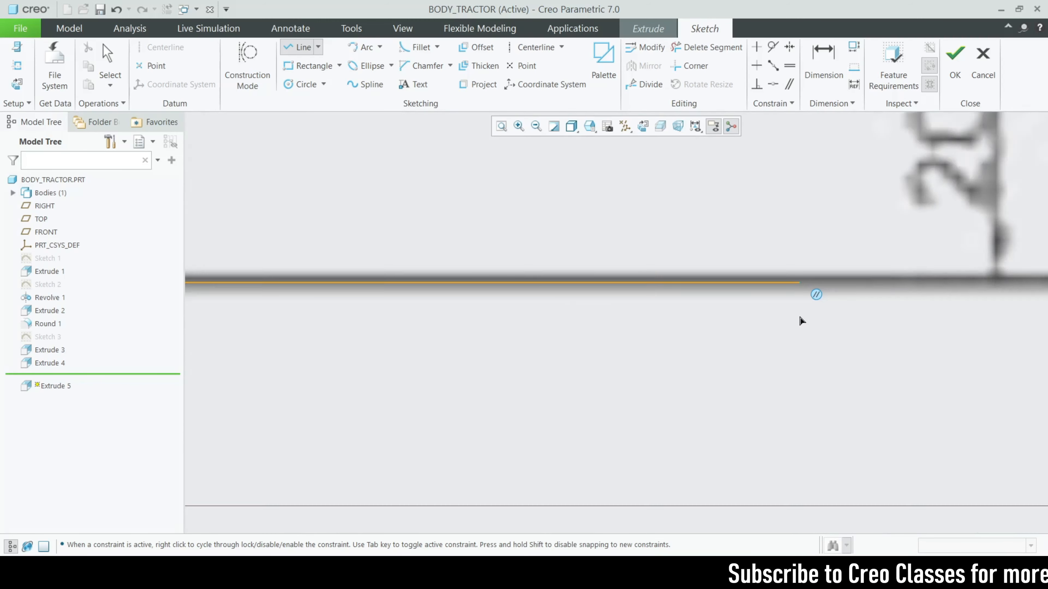
{"action": "scroll", "coordinate": [800, 321], "scroll_direction": "up", "scroll_amount": 2}
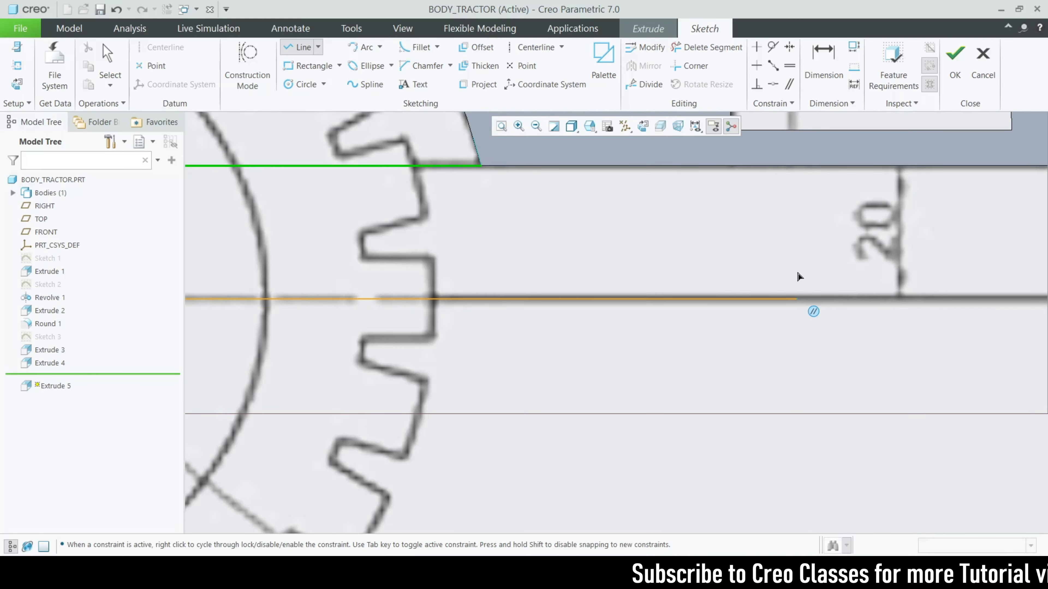
{"action": "scroll", "coordinate": [805, 276], "scroll_direction": "up", "scroll_amount": 2}
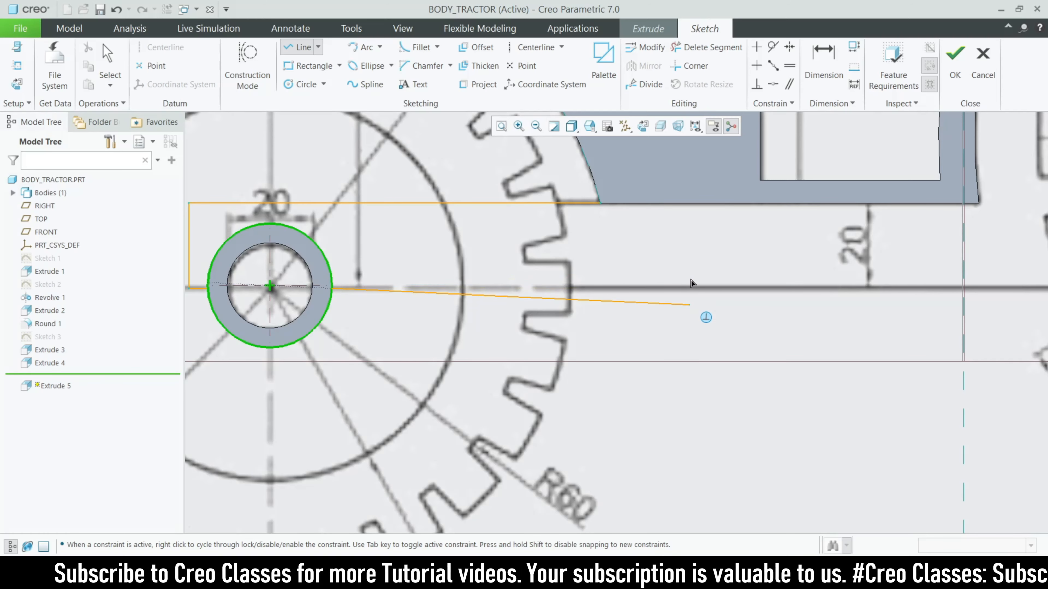
{"action": "scroll", "coordinate": [691, 285], "scroll_direction": "up", "scroll_amount": 3}
Draw the right side and close the outline along the body's underside
{"action": "left_click", "coordinate": [686, 288]}
{"action": "scroll", "coordinate": [642, 338], "scroll_direction": "down", "scroll_amount": 3}
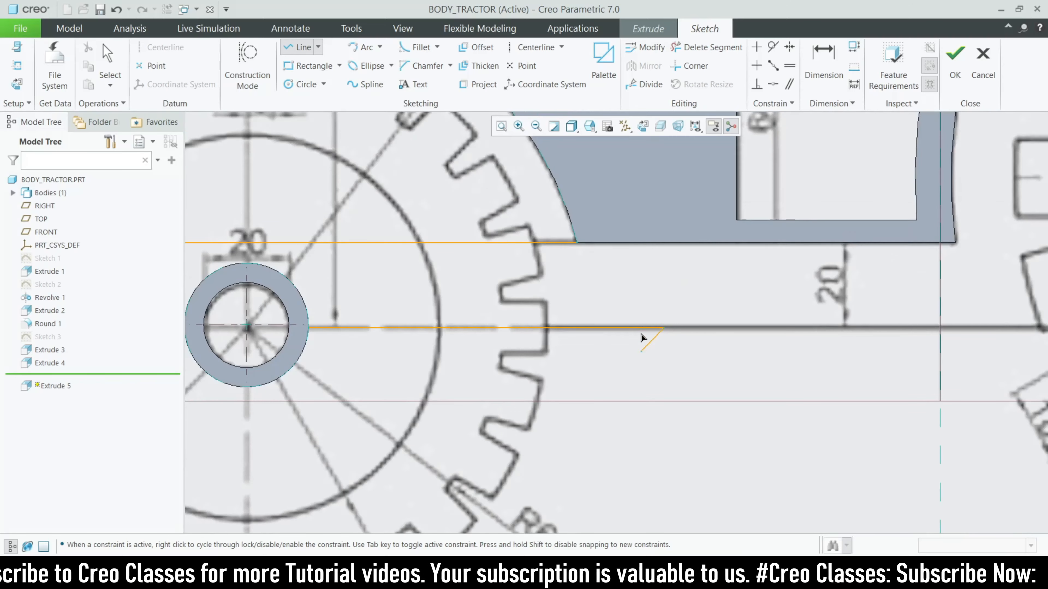
{"action": "left_click", "coordinate": [663, 243]}
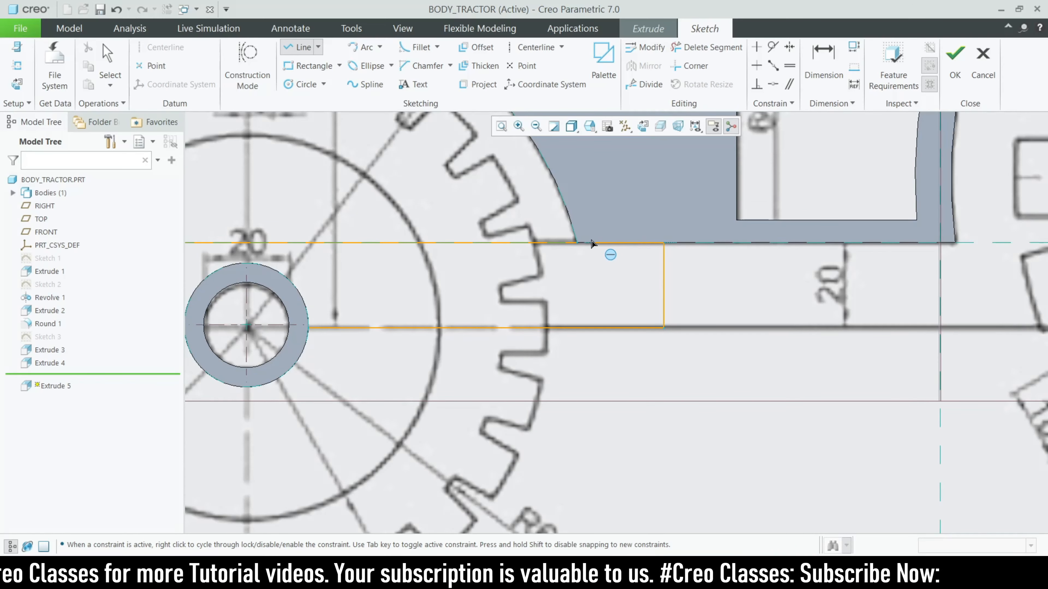
{"action": "left_click", "coordinate": [583, 243]}
{"action": "scroll", "coordinate": [737, 325], "scroll_direction": "down", "scroll_amount": 4}
{"action": "middle_click", "coordinate": [561, 326]}
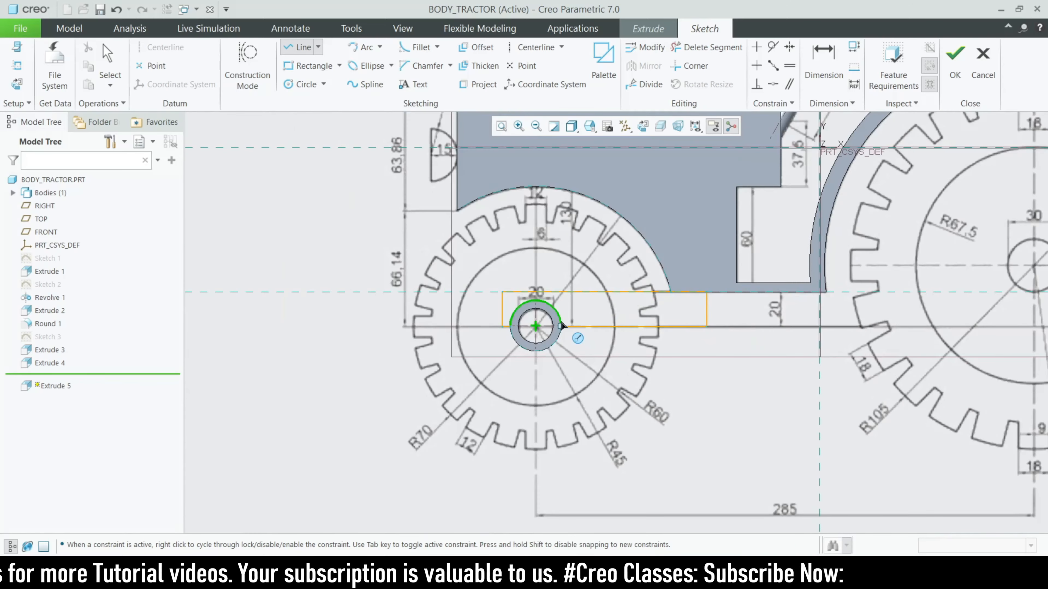
{"action": "middle_click", "coordinate": [562, 326]}
{"action": "scroll", "coordinate": [549, 320], "scroll_direction": "up", "scroll_amount": 4}
Project the axle ring's edge into the sketch to complete the closed section
{"action": "left_click", "coordinate": [475, 85]}
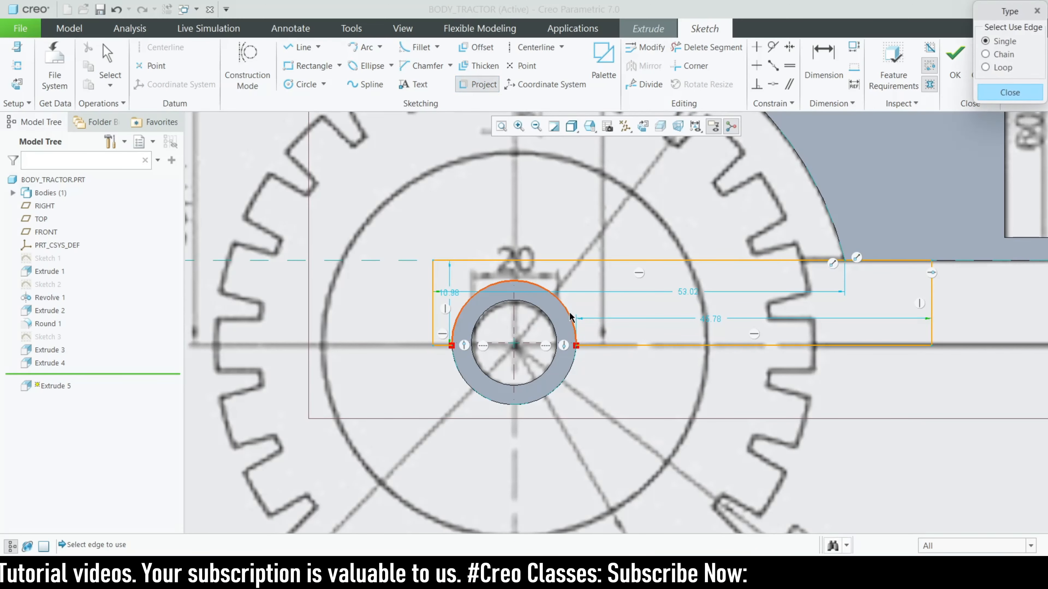
{"action": "left_click", "coordinate": [1009, 92]}
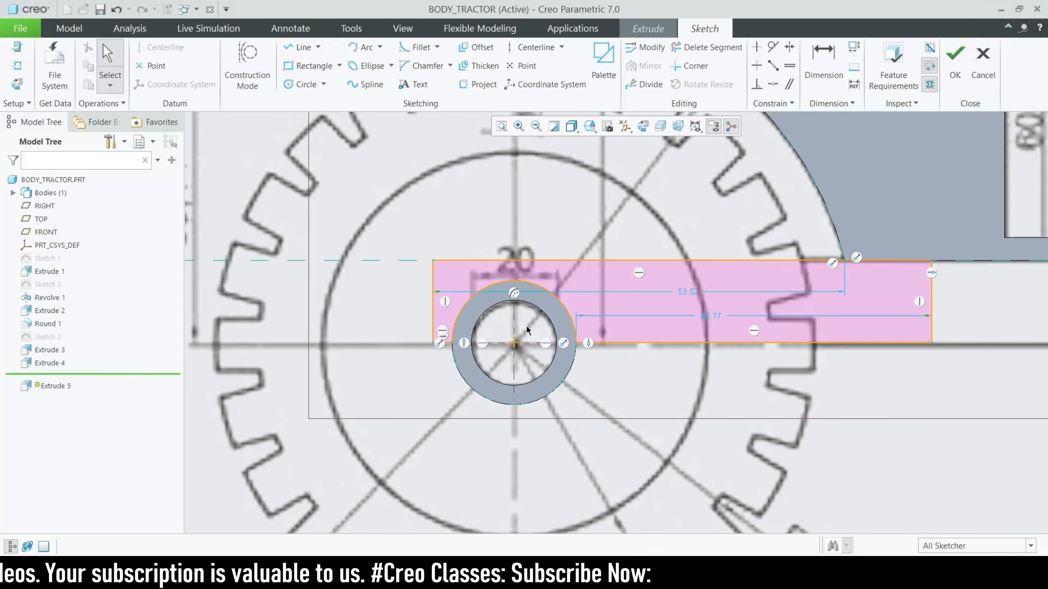
{"action": "scroll", "coordinate": [449, 360], "scroll_direction": "down", "scroll_amount": 5}
{"action": "scroll", "coordinate": [450, 359], "scroll_direction": "down", "scroll_amount": 3}
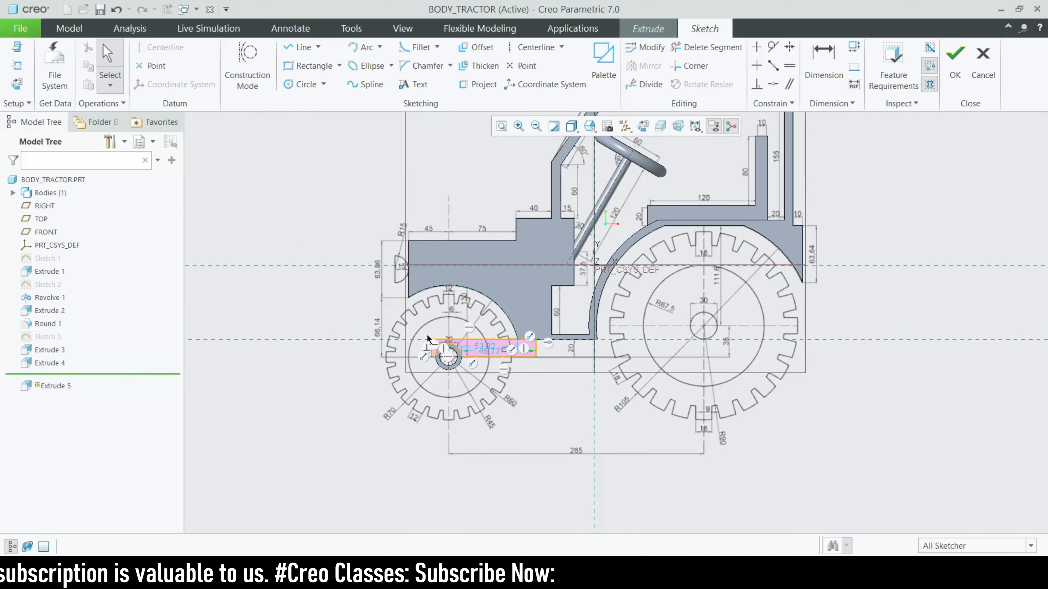
{"action": "scroll", "coordinate": [428, 338], "scroll_direction": "down", "scroll_amount": 1}
{"action": "scroll", "coordinate": [429, 339], "scroll_direction": "up", "scroll_amount": 5}
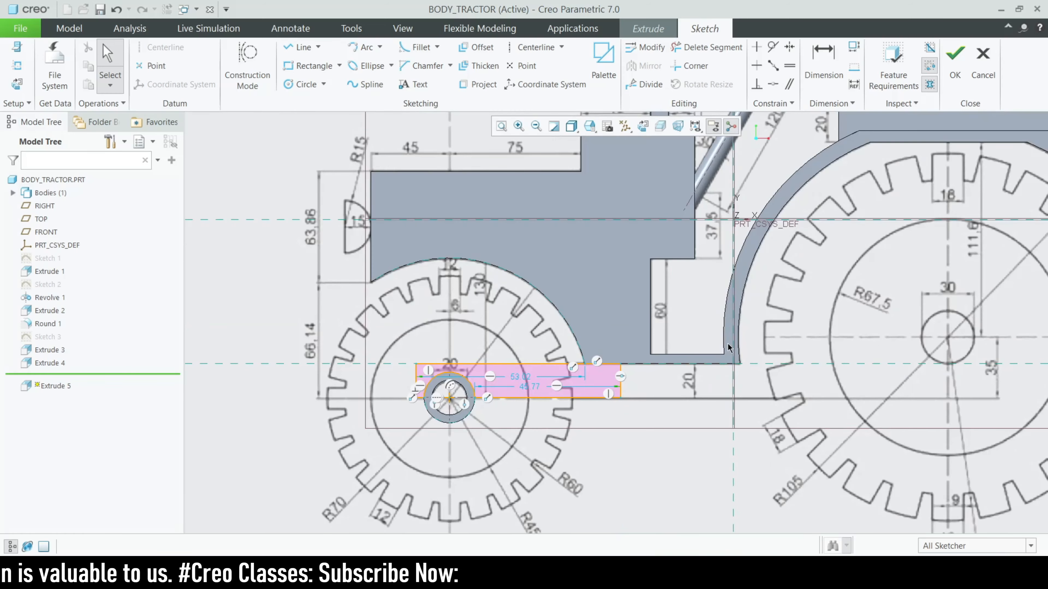
{"action": "scroll", "coordinate": [728, 348], "scroll_direction": "up", "scroll_amount": 2}
{"action": "scroll", "coordinate": [512, 367], "scroll_direction": "down", "scroll_amount": 2}
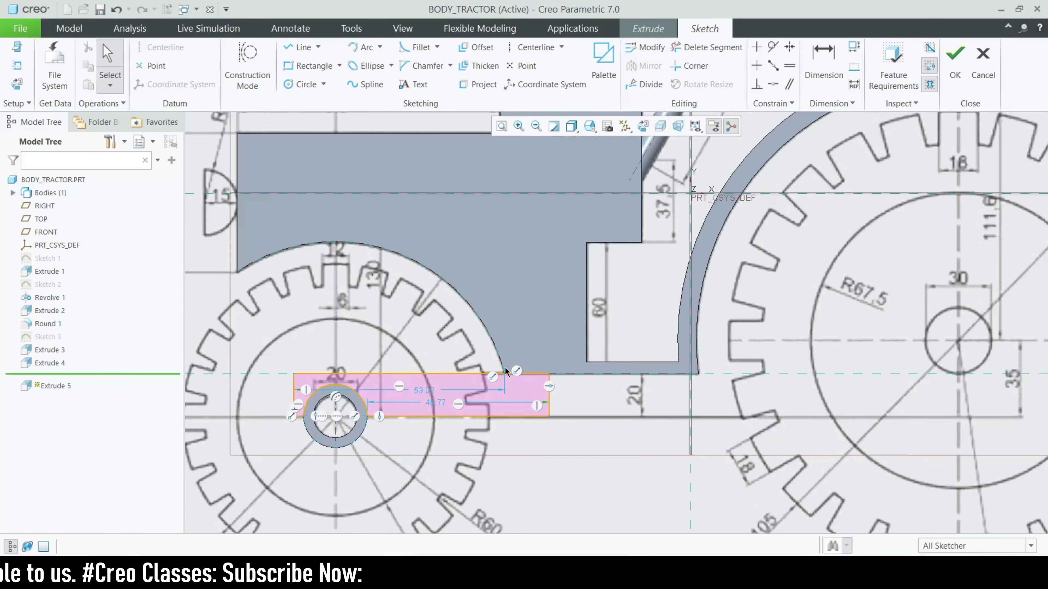
{"action": "scroll", "coordinate": [553, 371], "scroll_direction": "down", "scroll_amount": 3}
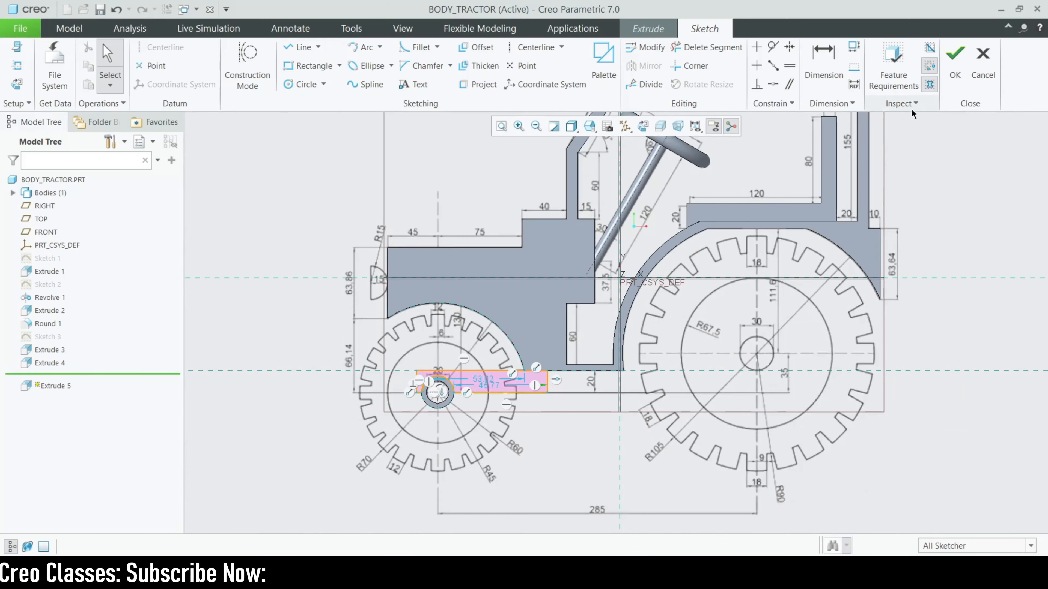
Accept the sketch, make the extrusion symmetric and drag its depth shorter
{"action": "left_click", "coordinate": [955, 62]}
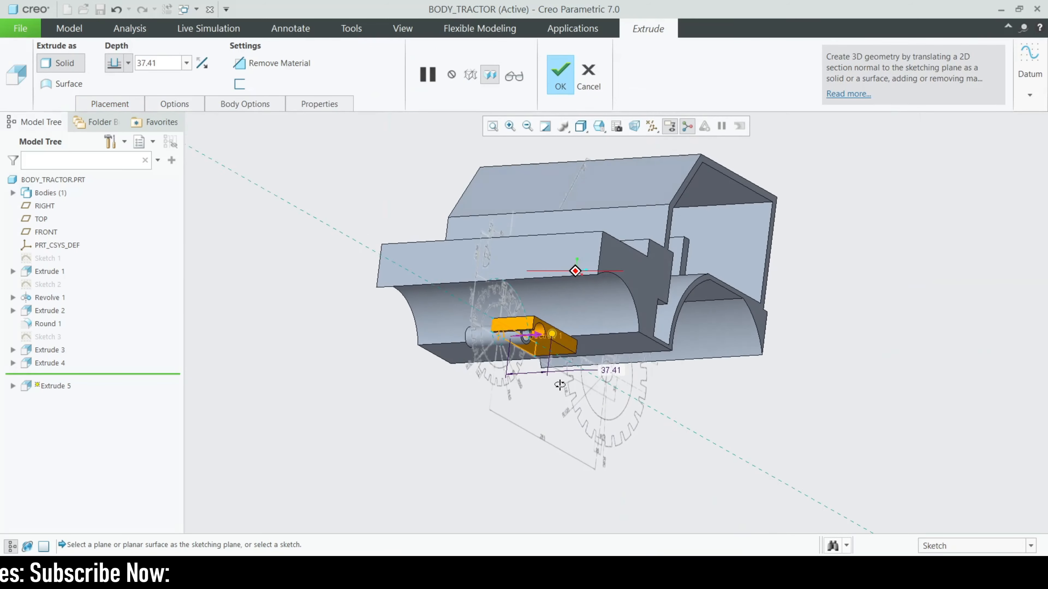
{"action": "left_click", "coordinate": [113, 69]}
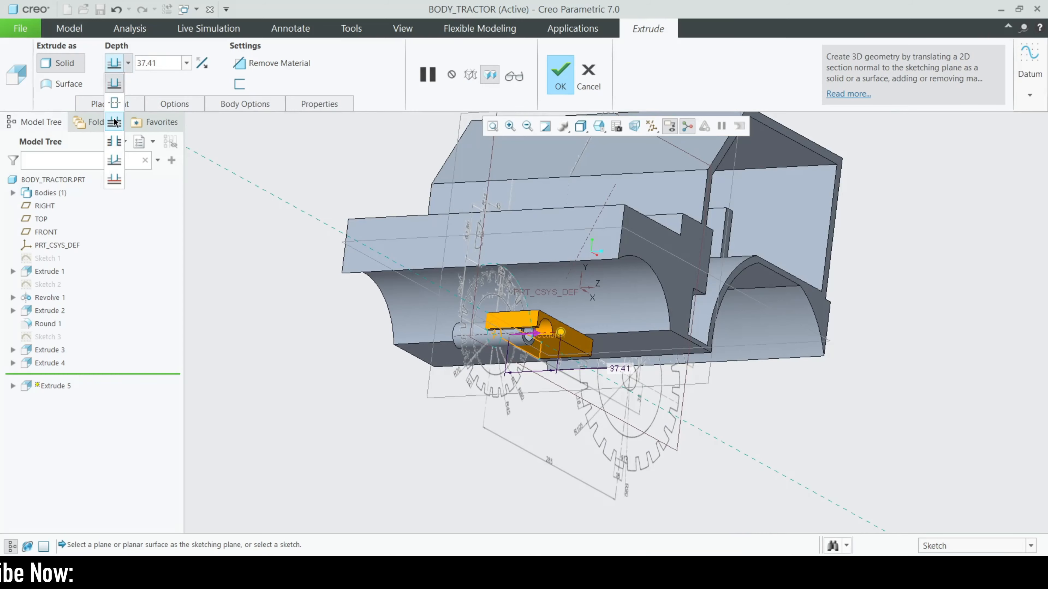
{"action": "left_click", "coordinate": [115, 101]}
{"action": "left_click_drag", "start_coordinate": [534, 332], "coordinate": [602, 326]}
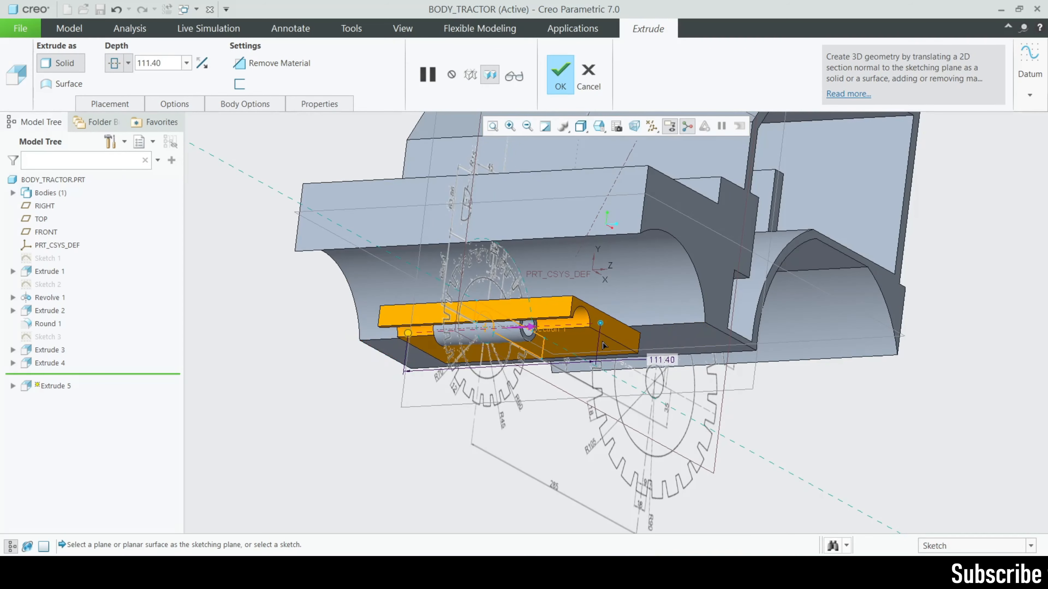
{"action": "middle_click_drag", "start_coordinate": [602, 327], "coordinate": [566, 371]}
{"action": "scroll", "coordinate": [567, 377], "scroll_direction": "up", "scroll_amount": 4}
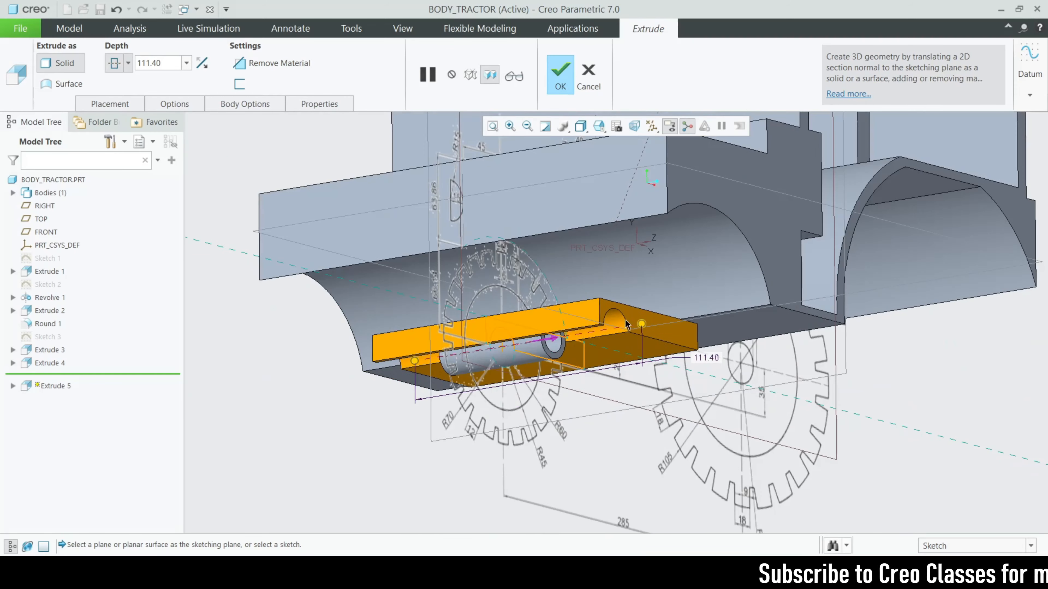
{"action": "left_click_drag", "start_coordinate": [642, 323], "coordinate": [580, 334]}
{"action": "scroll", "coordinate": [544, 338], "scroll_direction": "up", "scroll_amount": 1}
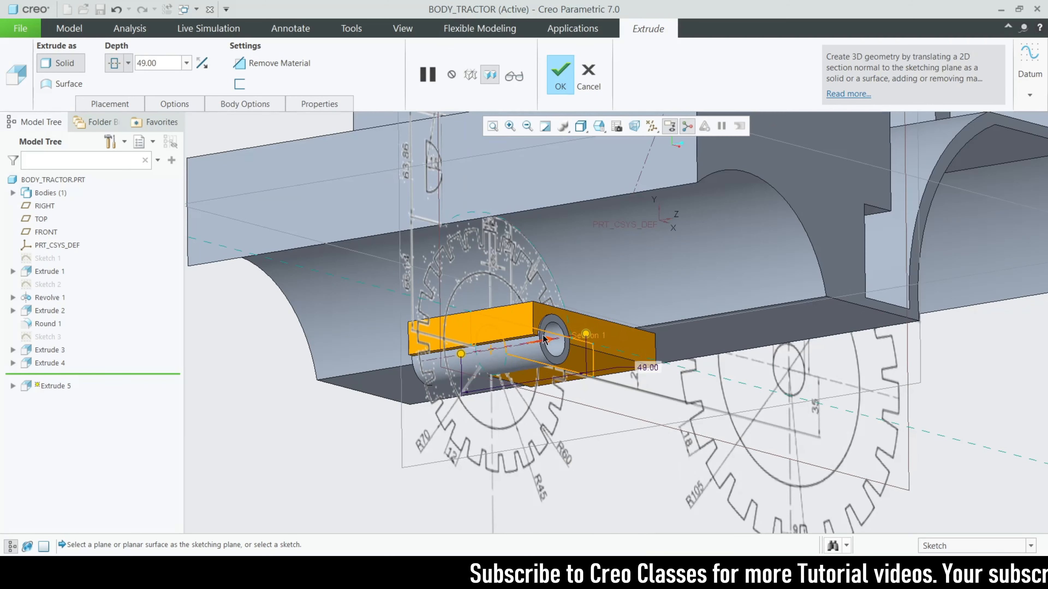
Set the bracket depth to 50 and complete Extrude 5
{"action": "type", "text": "50"}
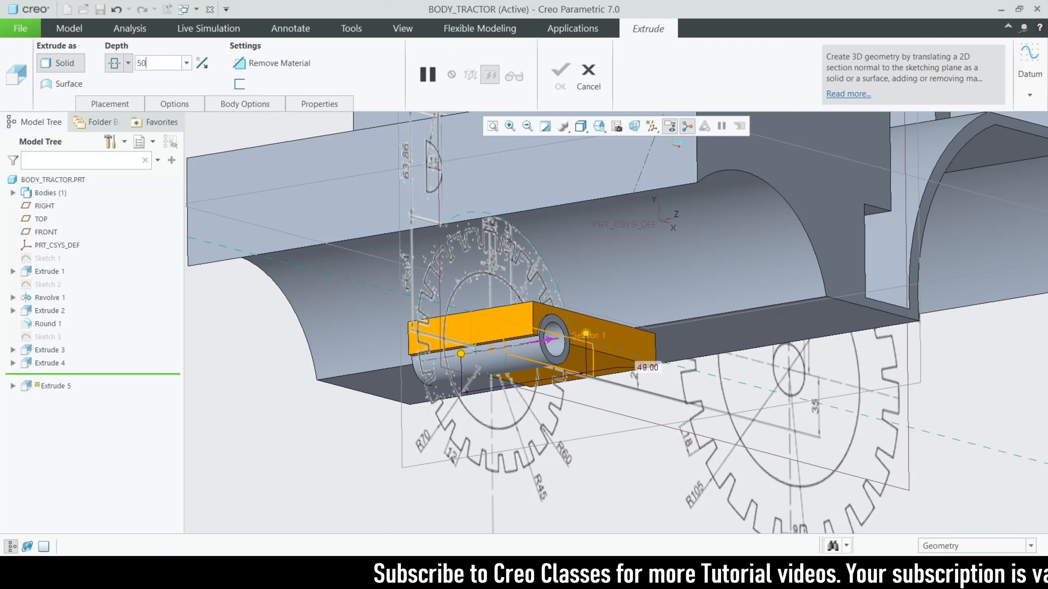
{"action": "key", "text": "Return"}
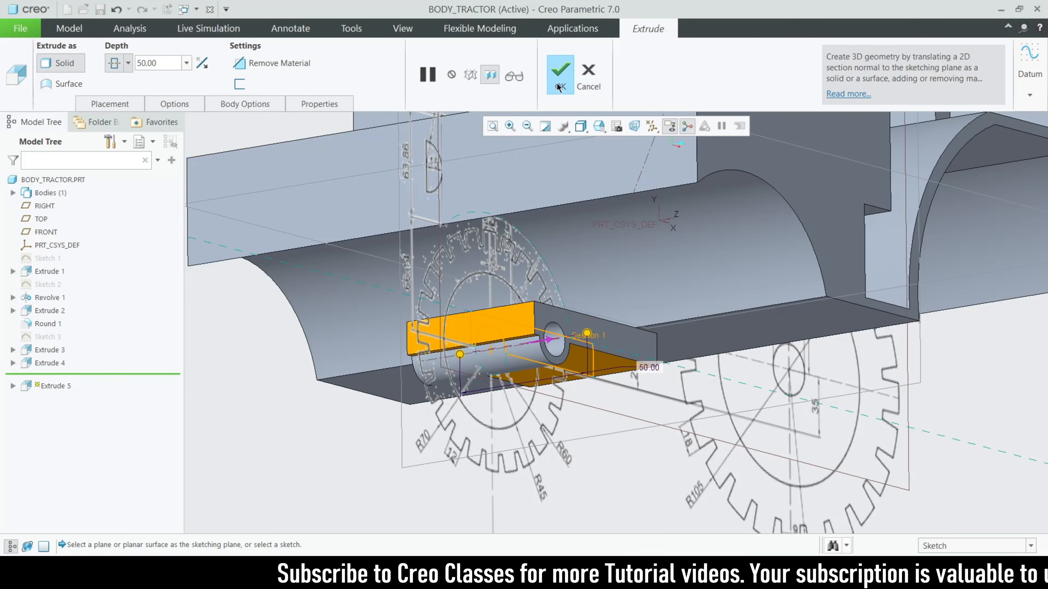
{"action": "left_click", "coordinate": [558, 87]}
{"action": "scroll", "coordinate": [403, 394], "scroll_direction": "down", "scroll_amount": 3}
{"action": "middle_click_drag", "start_coordinate": [403, 393], "coordinate": [536, 347]}
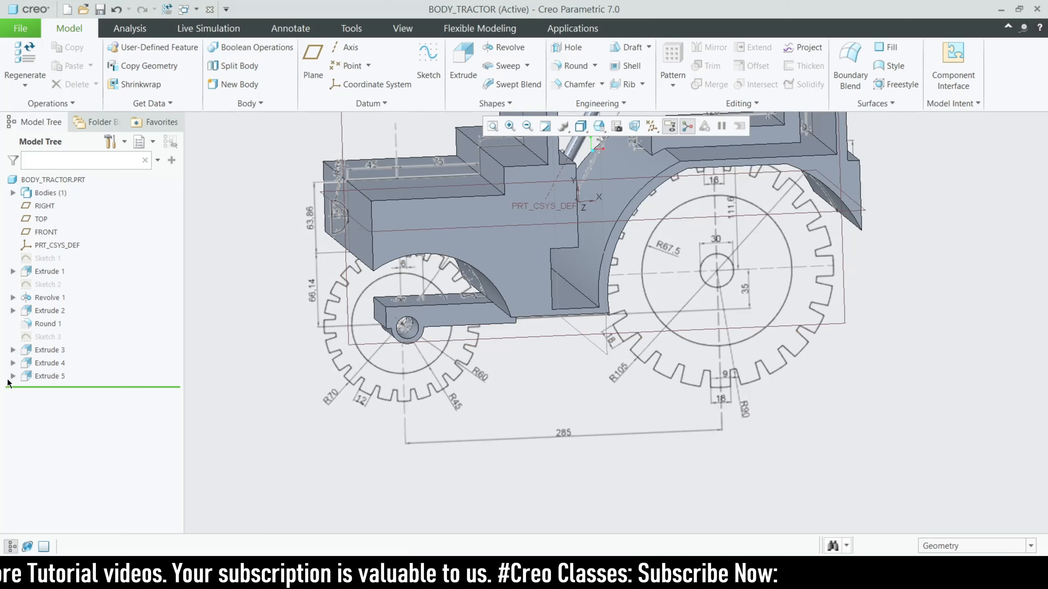
Reopen Extrude 5's Section 1 sketch for editing, oriented to face the screen
{"action": "left_click", "coordinate": [12, 376]}
{"action": "left_click", "coordinate": [59, 386]}
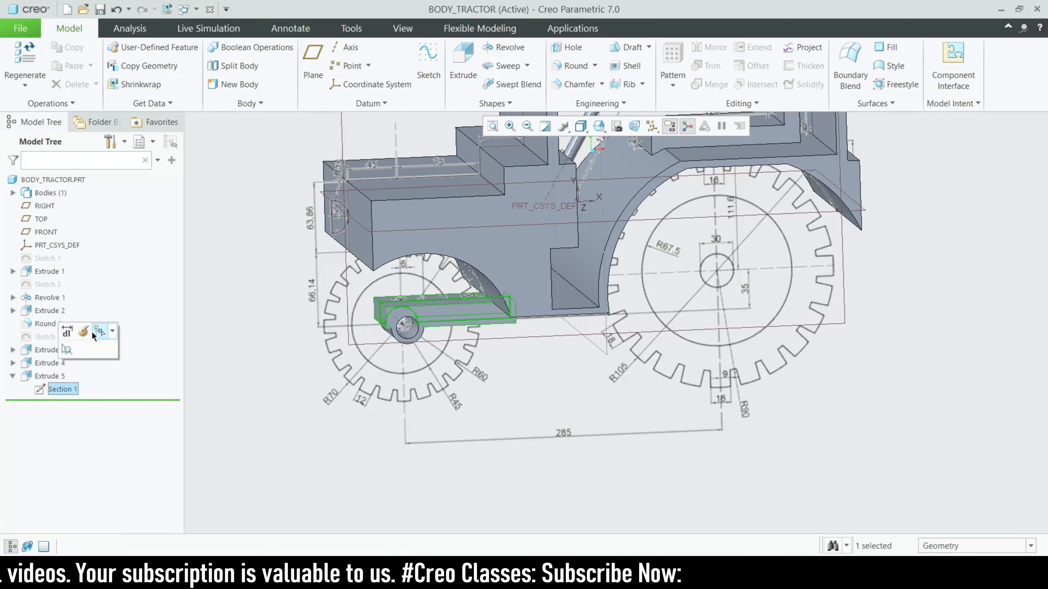
{"action": "left_click", "coordinate": [68, 332]}
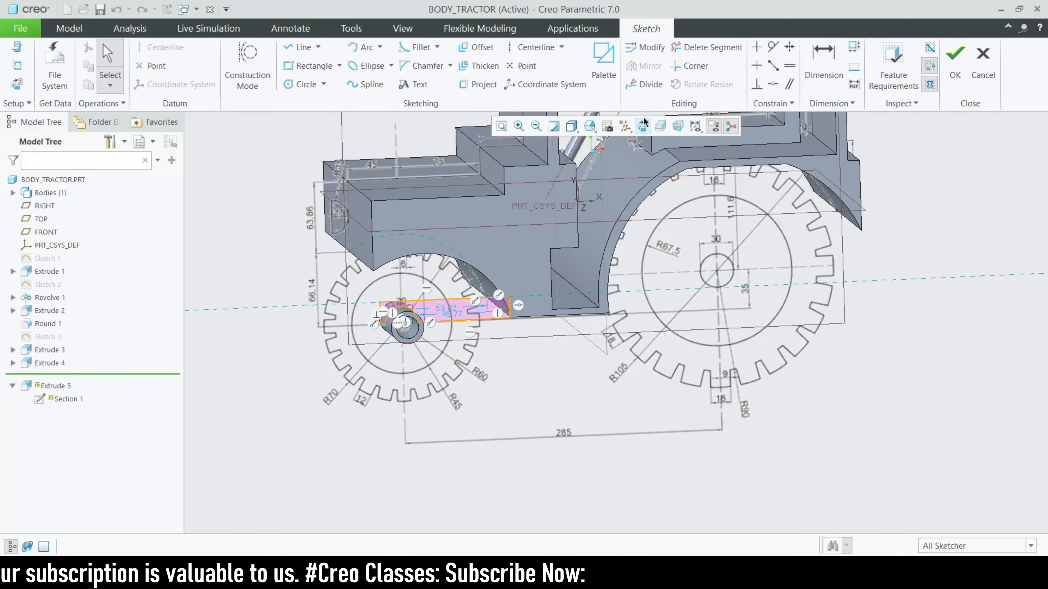
{"action": "left_click", "coordinate": [643, 125]}
{"action": "scroll", "coordinate": [512, 256], "scroll_direction": "down", "scroll_amount": 5}
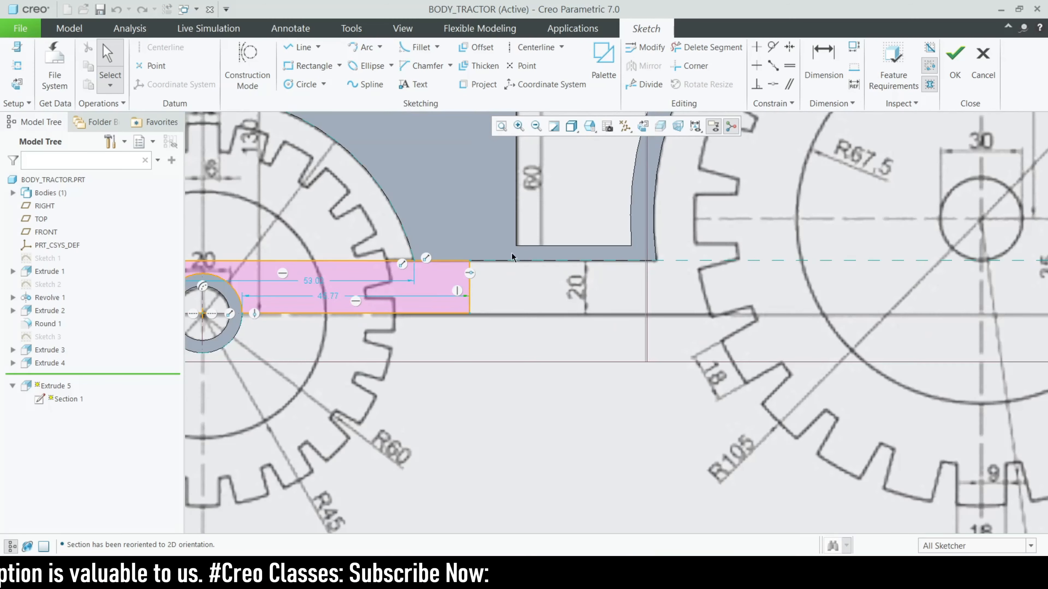
Draw a diagonal line from the bracket's lower corner to the body and delete the vertical end
{"action": "left_click", "coordinate": [300, 47]}
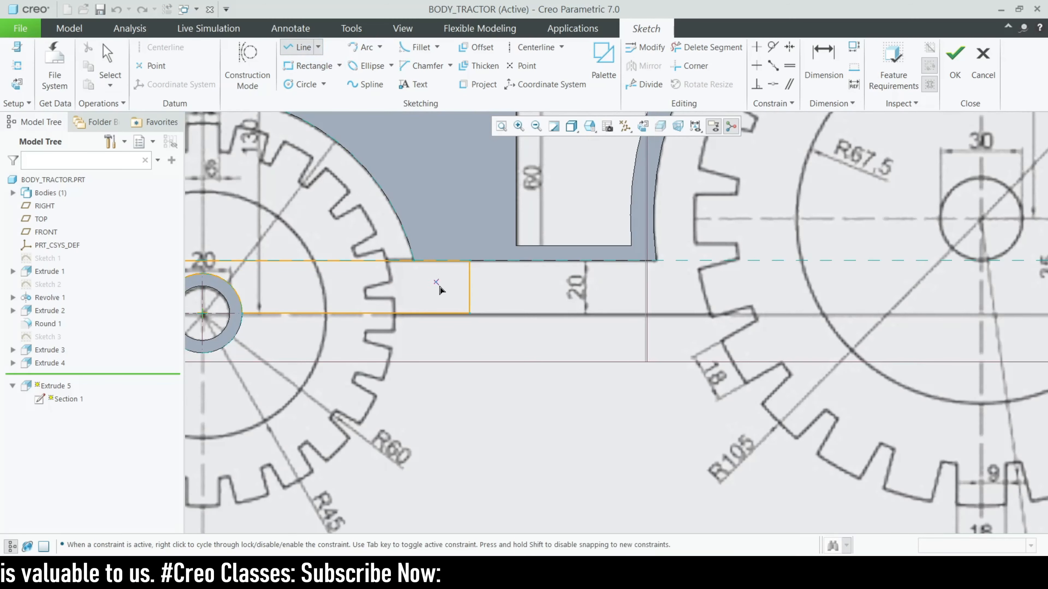
{"action": "left_click", "coordinate": [472, 316]}
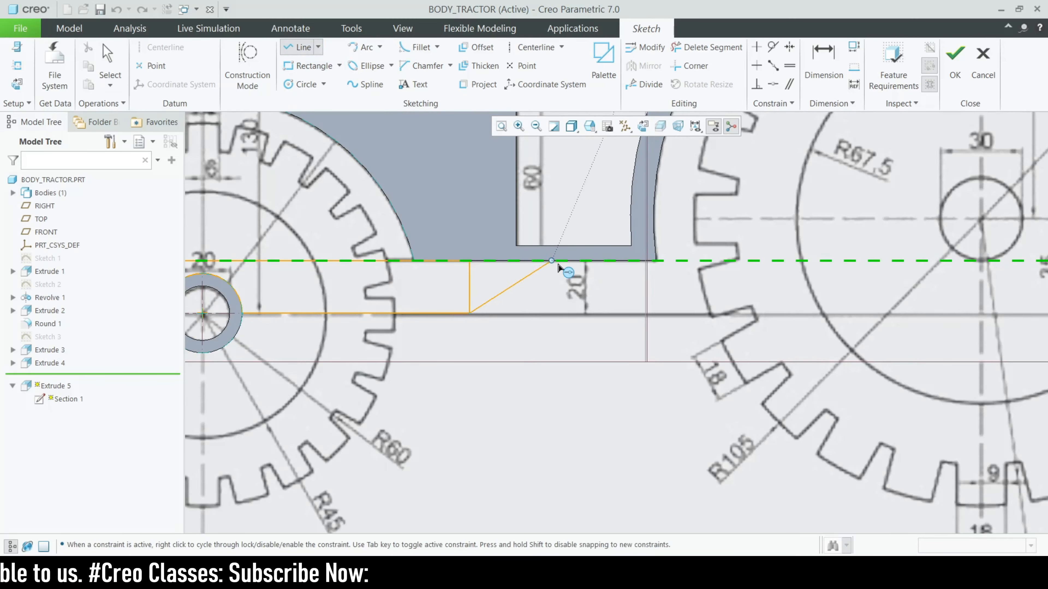
{"action": "left_click", "coordinate": [656, 261]}
{"action": "middle_click", "coordinate": [495, 276]}
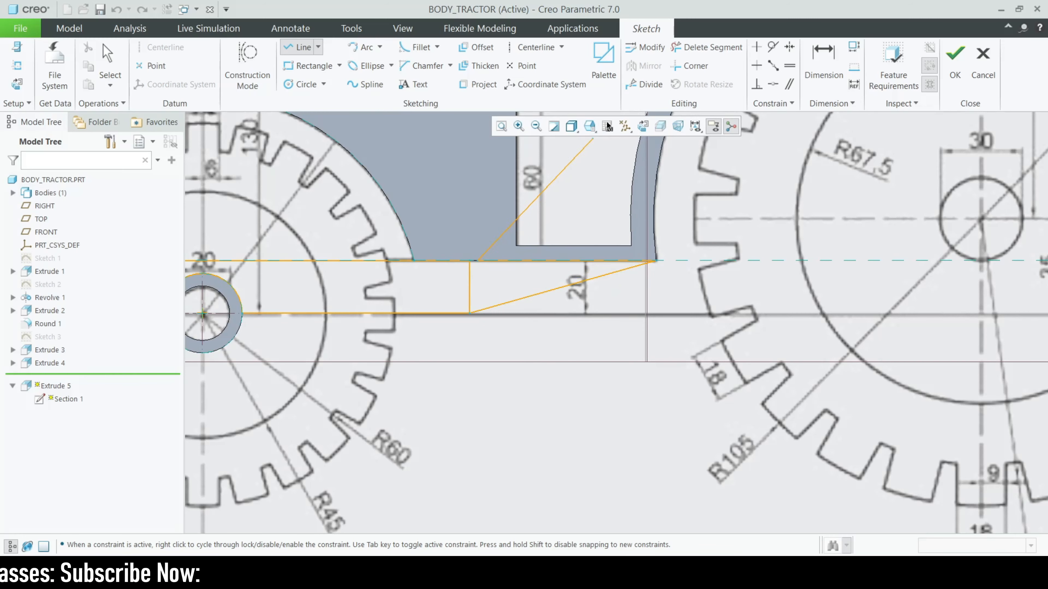
{"action": "left_click", "coordinate": [693, 49]}
{"action": "left_click_drag", "start_coordinate": [477, 285], "coordinate": [479, 288]}
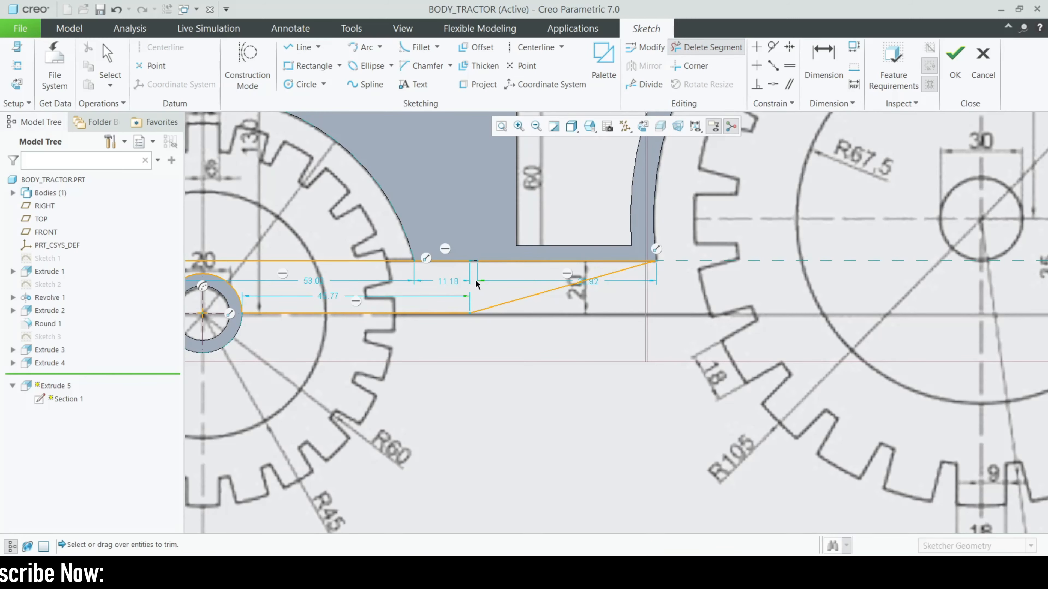
{"action": "middle_click", "coordinate": [480, 288]}
{"action": "scroll", "coordinate": [479, 288], "scroll_direction": "down", "scroll_amount": 2}
{"action": "scroll", "coordinate": [451, 305], "scroll_direction": "up", "scroll_amount": 6}
{"action": "scroll", "coordinate": [491, 286], "scroll_direction": "up", "scroll_amount": 1}
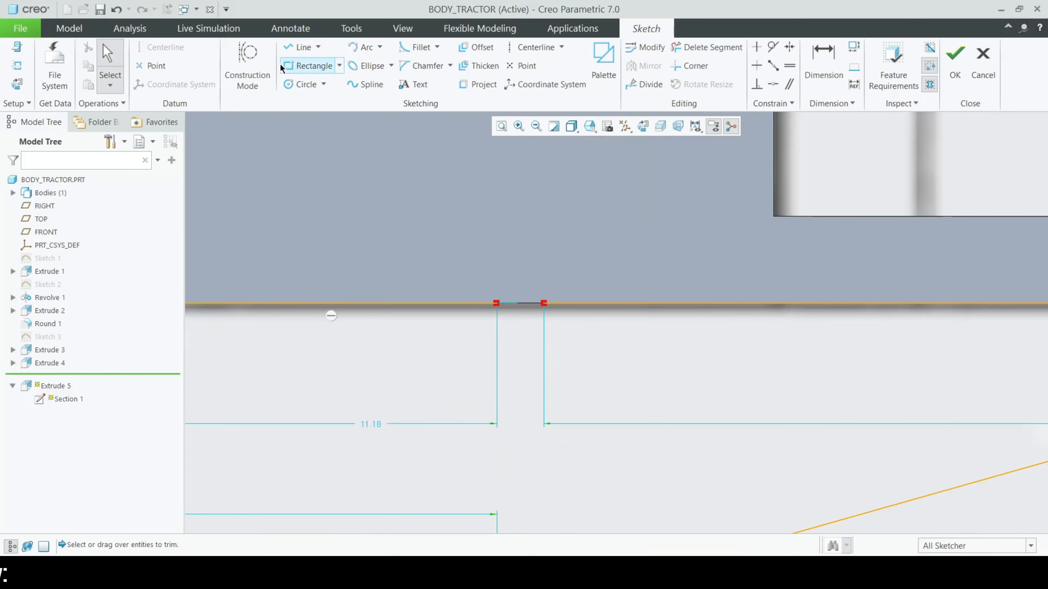
Close the gap in the top edge with a line and accept the edited sketch
{"action": "left_click", "coordinate": [300, 47]}
{"action": "left_click", "coordinate": [497, 304]}
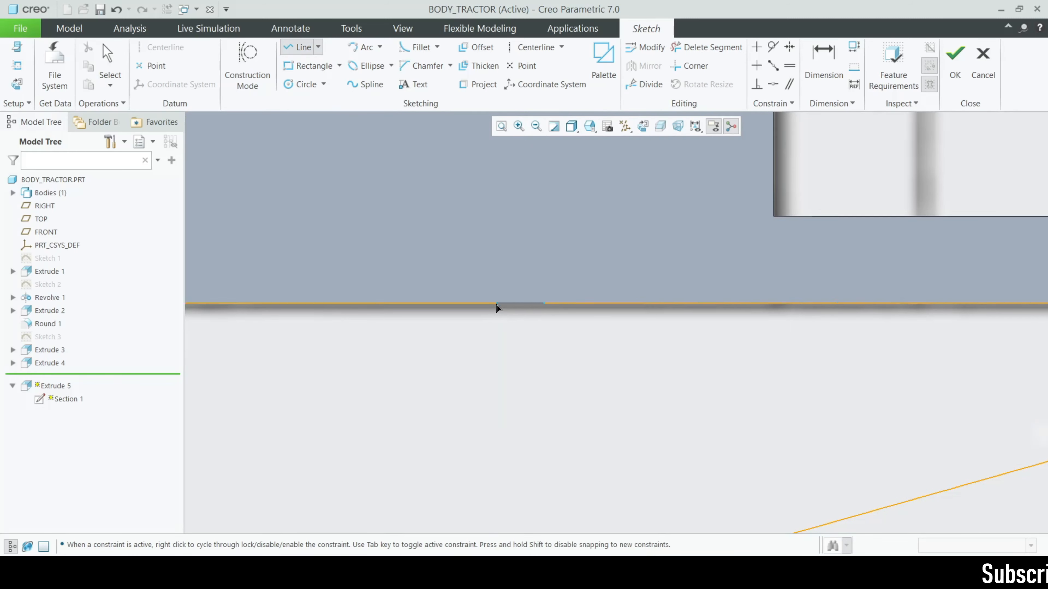
{"action": "left_click", "coordinate": [545, 303]}
{"action": "middle_click", "coordinate": [545, 304]}
{"action": "scroll", "coordinate": [480, 372], "scroll_direction": "down", "scroll_amount": 2}
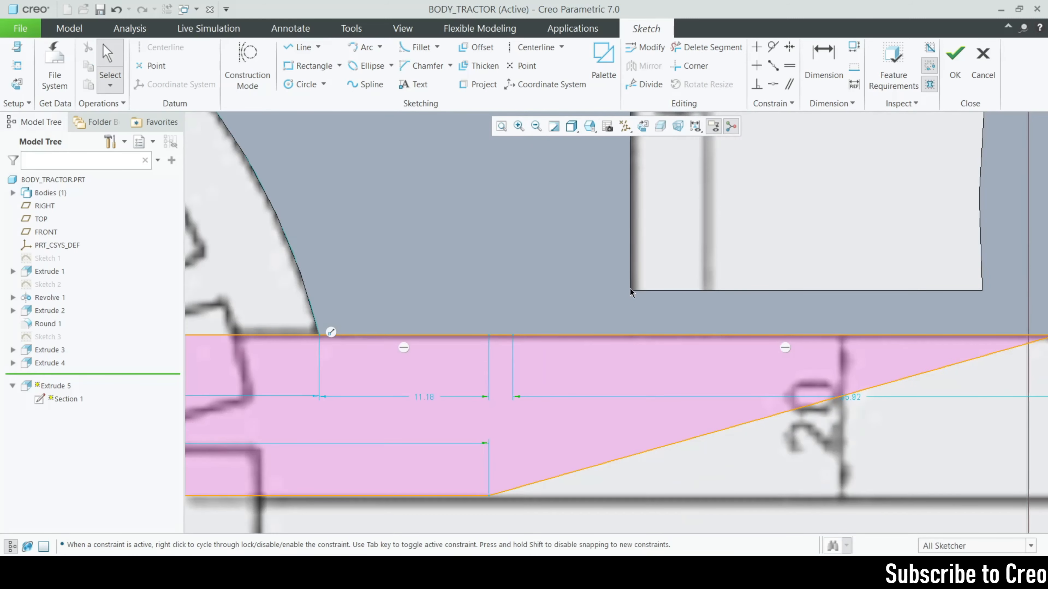
{"action": "scroll", "coordinate": [629, 291], "scroll_direction": "down", "scroll_amount": 2}
{"action": "left_click", "coordinate": [953, 66]}
{"action": "scroll", "coordinate": [532, 342], "scroll_direction": "down", "scroll_amount": 5}
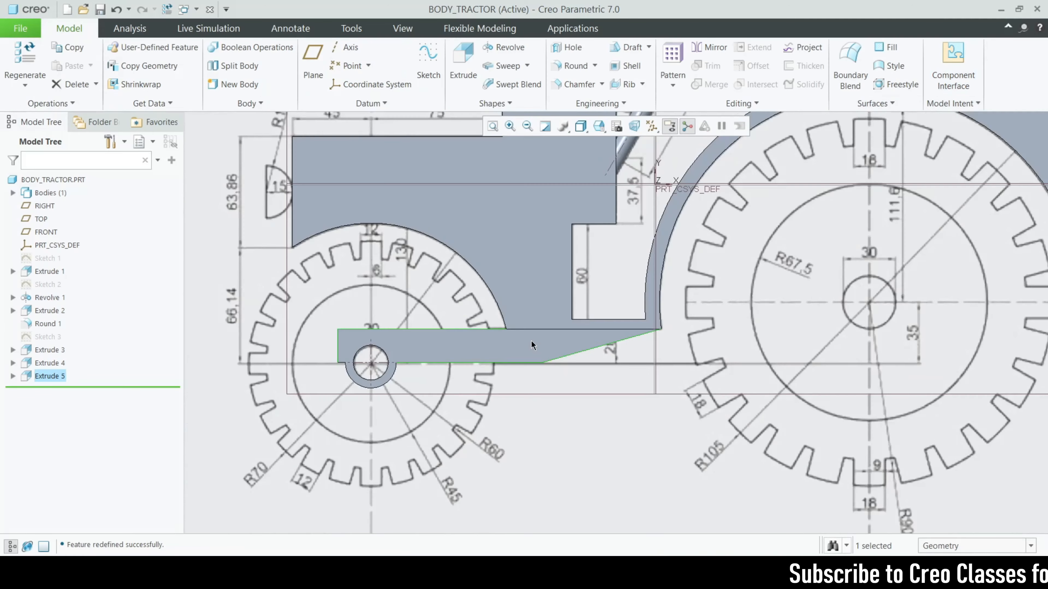
{"action": "left_click", "coordinate": [549, 502]}
{"action": "mouse_move", "coordinate": [549, 502]}
{"action": "middle_mouse_down"}
{"action": "mouse_move", "coordinate": [586, 487]}
{"action": "mouse_move", "coordinate": [596, 500]}
{"action": "mouse_move", "coordinate": [566, 498]}
{"action": "mouse_move", "coordinate": [585, 498]}
{"action": "mouse_move", "coordinate": [568, 480]}
{"action": "mouse_move", "coordinate": [539, 478]}
{"action": "mouse_move", "coordinate": [531, 462]}
{"action": "middle_mouse_up"}
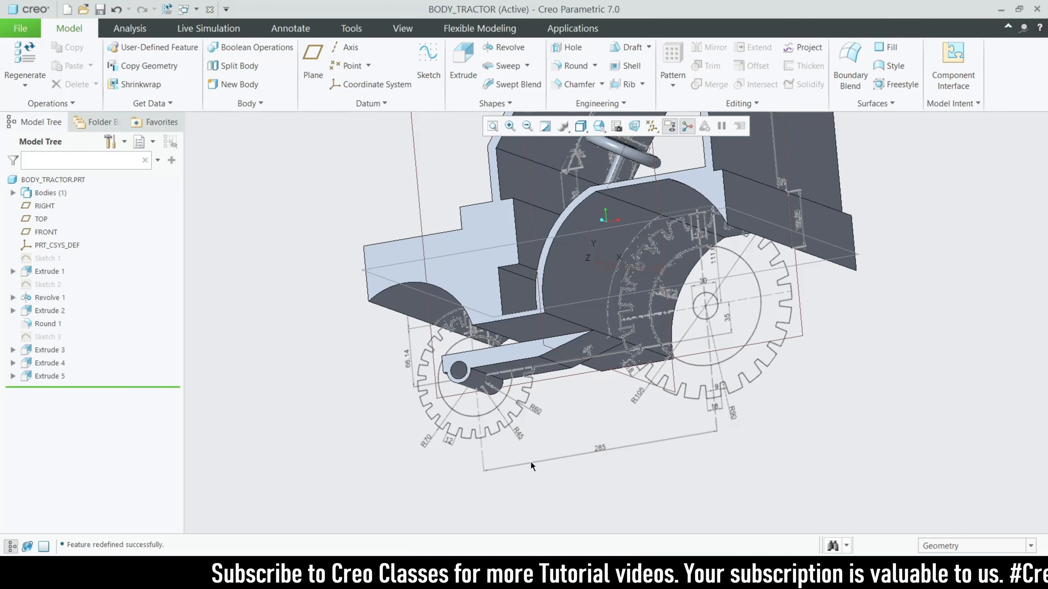
{"action": "middle_click_drag", "start_coordinate": [568, 431], "coordinate": [641, 467]}
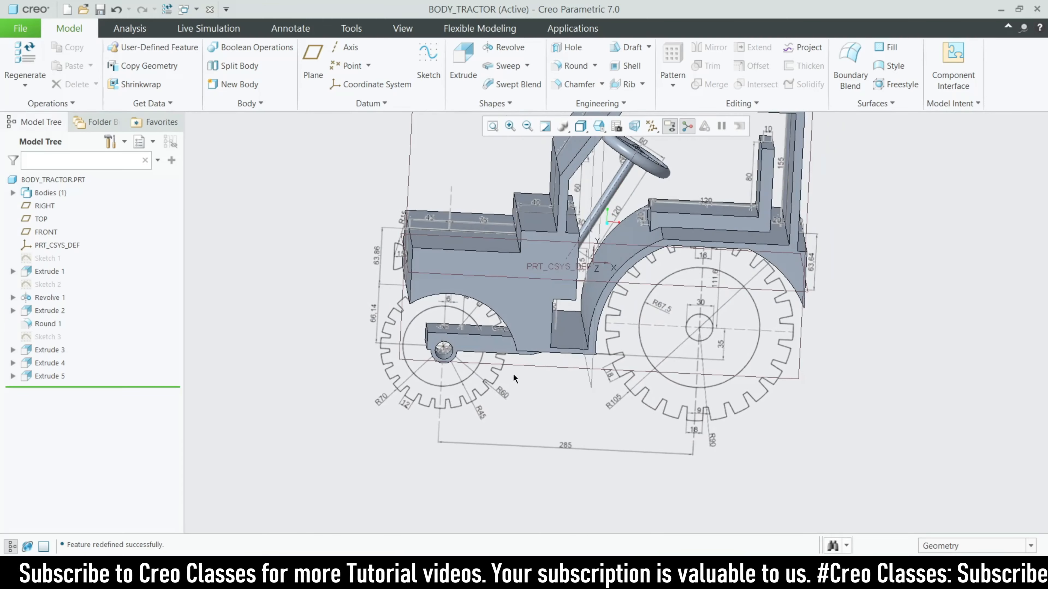
{"action": "scroll", "coordinate": [435, 360], "scroll_direction": "up", "scroll_amount": 5}
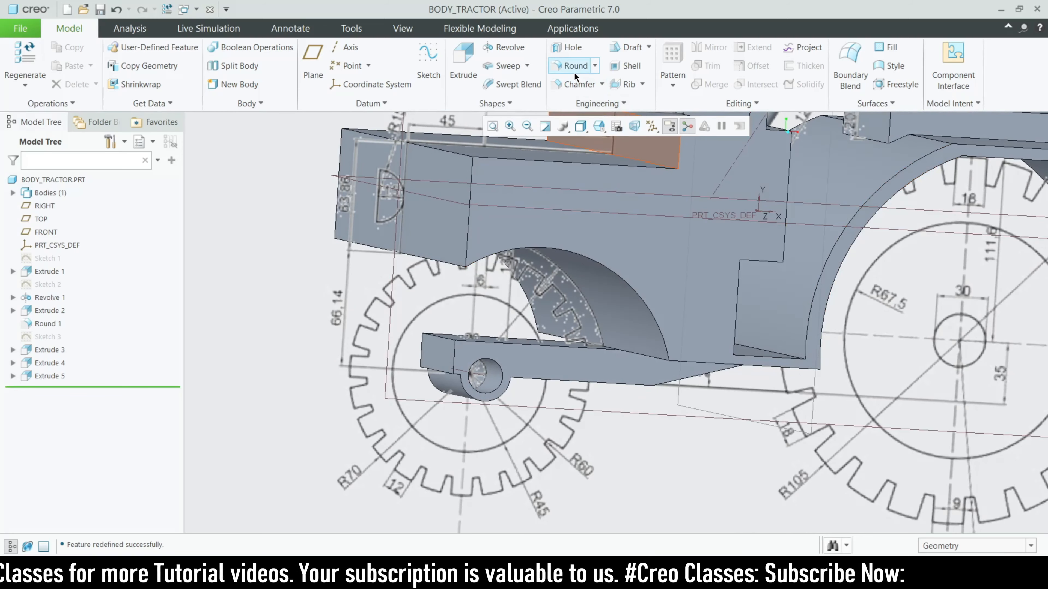
Round the bracket's top and bottom front edges with an enlarged radius as Round 2
{"action": "left_click", "coordinate": [574, 71]}
{"action": "scroll", "coordinate": [390, 380], "scroll_direction": "up", "scroll_amount": 3}
{"action": "left_click", "coordinate": [482, 315]}
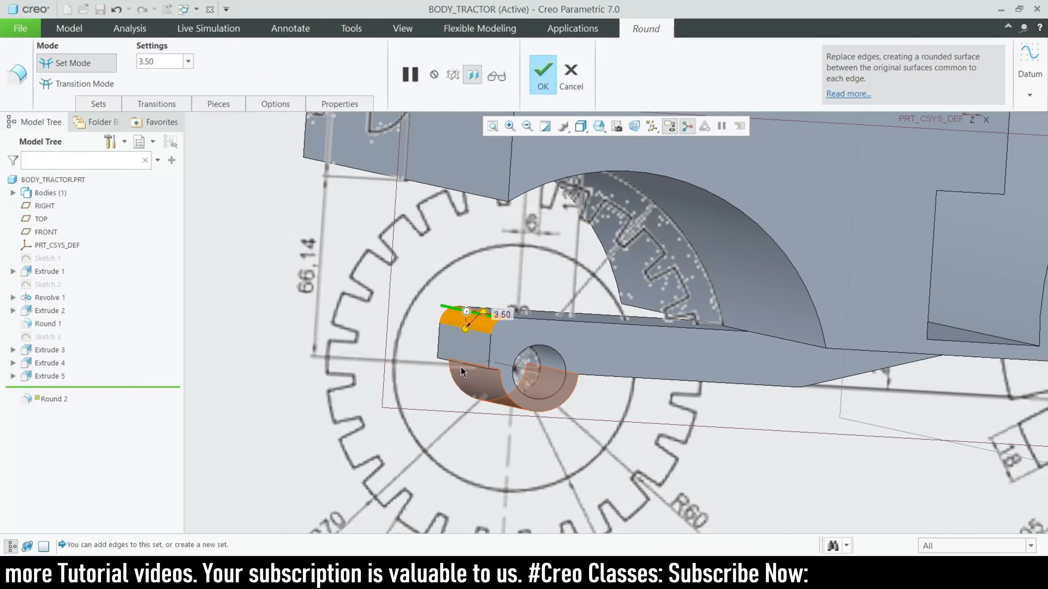
{"action": "left_click", "coordinate": [469, 364], "text": "ctrl"}
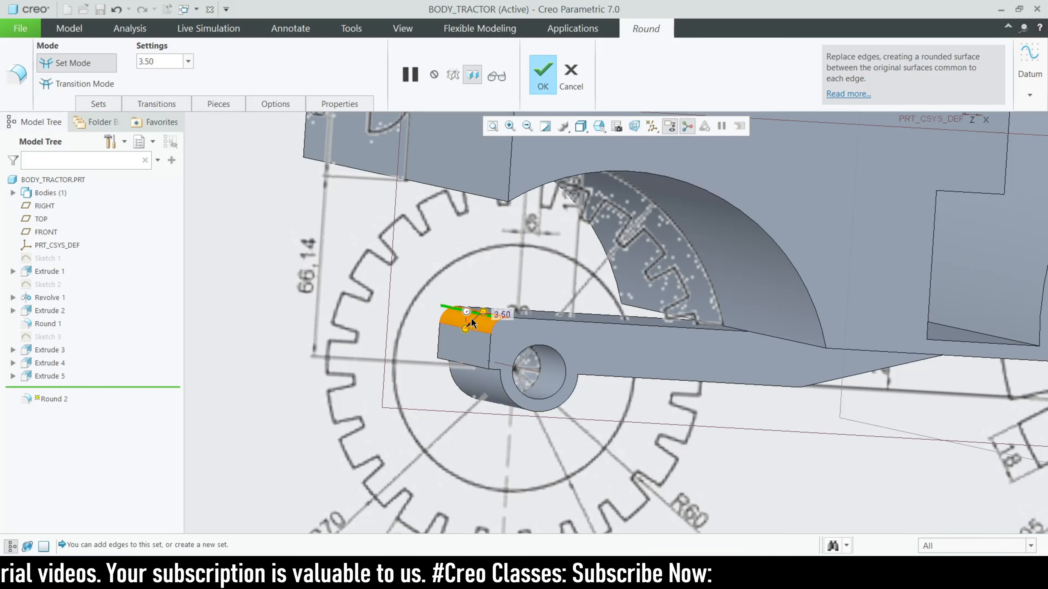
{"action": "left_click_drag", "start_coordinate": [465, 360], "coordinate": [464, 364]}
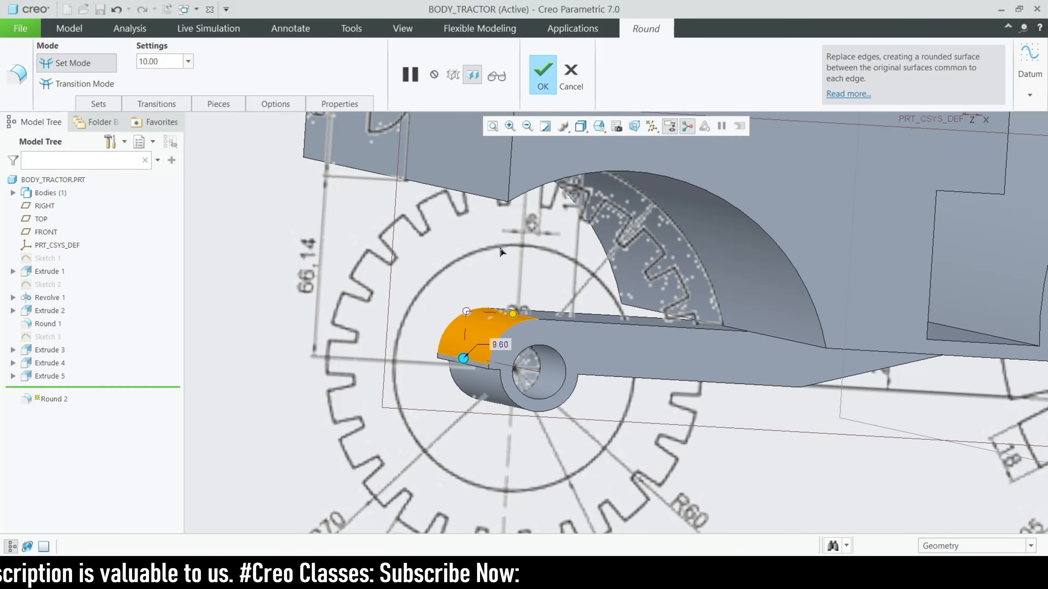
{"action": "left_click", "coordinate": [543, 75]}
{"action": "scroll", "coordinate": [390, 338], "scroll_direction": "down", "scroll_amount": 6}
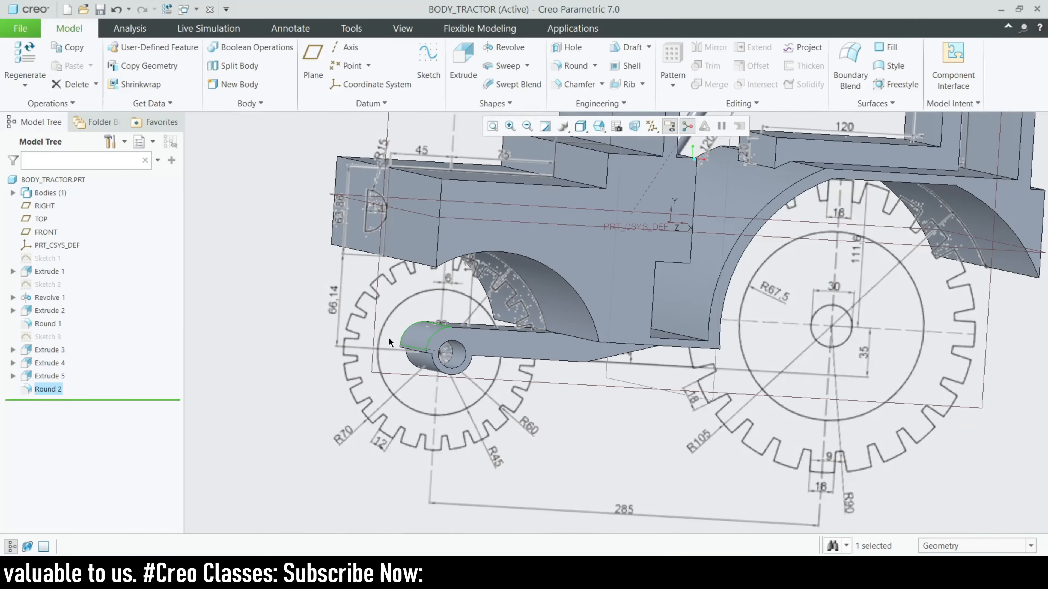
{"action": "middle_click_drag", "start_coordinate": [349, 443], "coordinate": [543, 390]}
{"action": "scroll", "coordinate": [577, 356], "scroll_direction": "up", "scroll_amount": 3}
{"action": "mouse_move", "coordinate": [577, 356]}
{"action": "middle_mouse_down"}
{"action": "mouse_move", "coordinate": [531, 425]}
{"action": "mouse_move", "coordinate": [490, 402]}
{"action": "middle_mouse_up"}
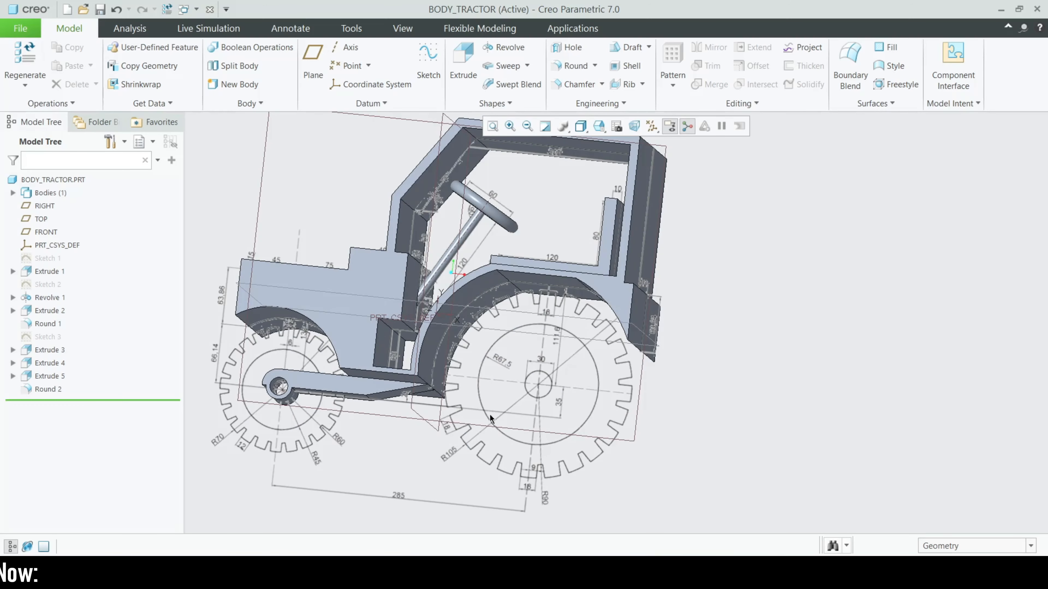
{"action": "scroll", "coordinate": [319, 413], "scroll_direction": "up", "scroll_amount": 3}
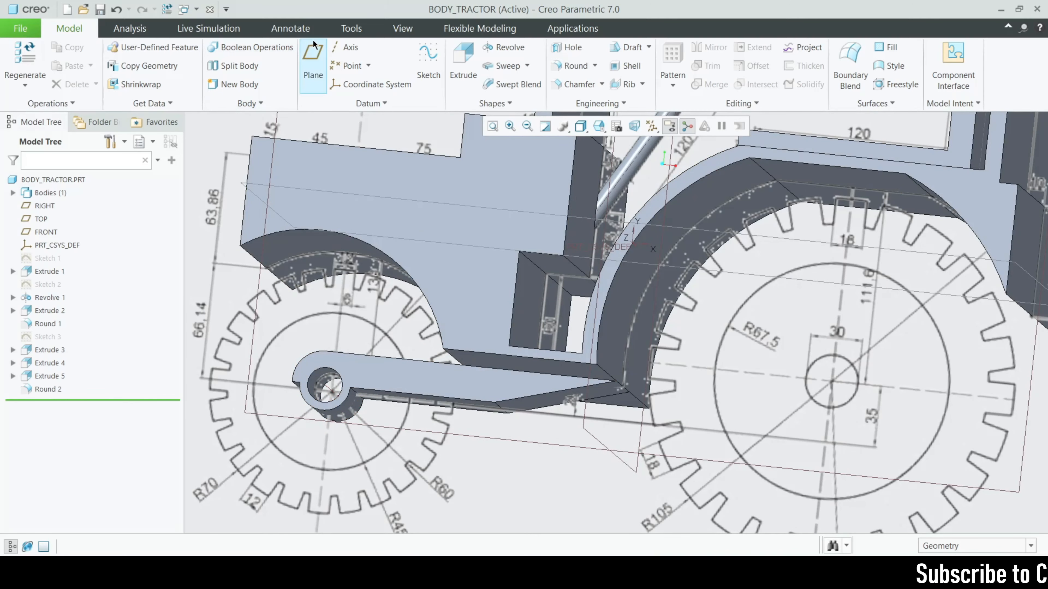
Measure the diameter of the hole in the bracket end
{"action": "left_click", "coordinate": [154, 32]}
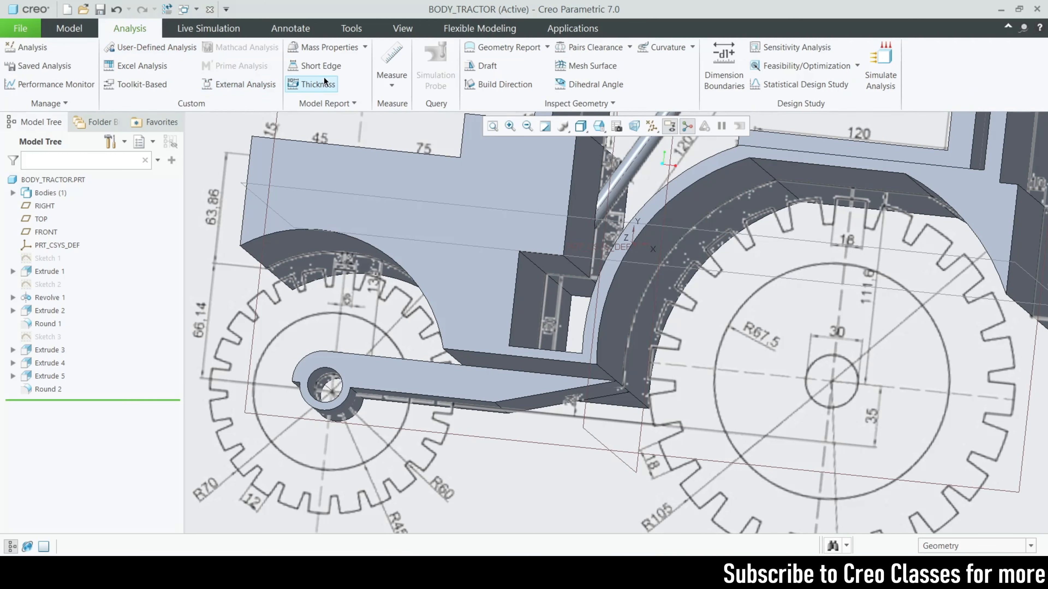
{"action": "left_click", "coordinate": [391, 84]}
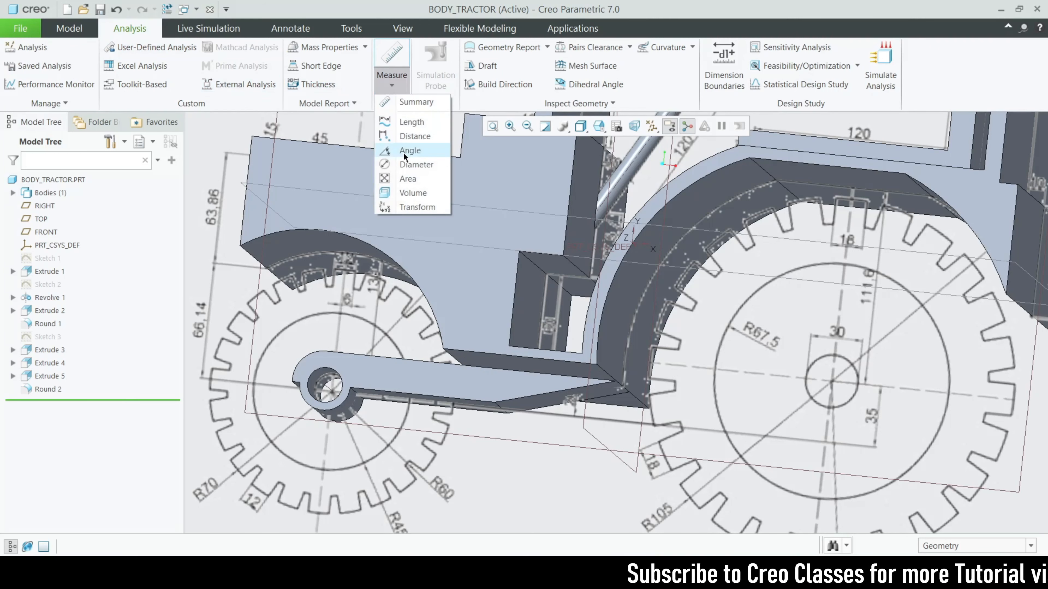
{"action": "left_click", "coordinate": [412, 165]}
{"action": "scroll", "coordinate": [372, 346], "scroll_direction": "down", "scroll_amount": 6}
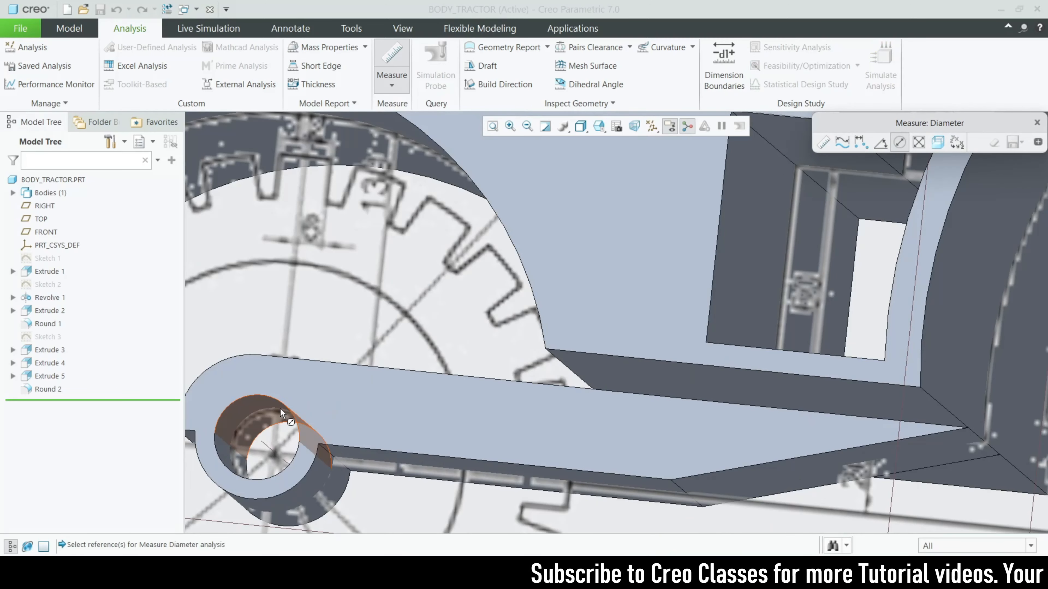
{"action": "left_click", "coordinate": [283, 410]}
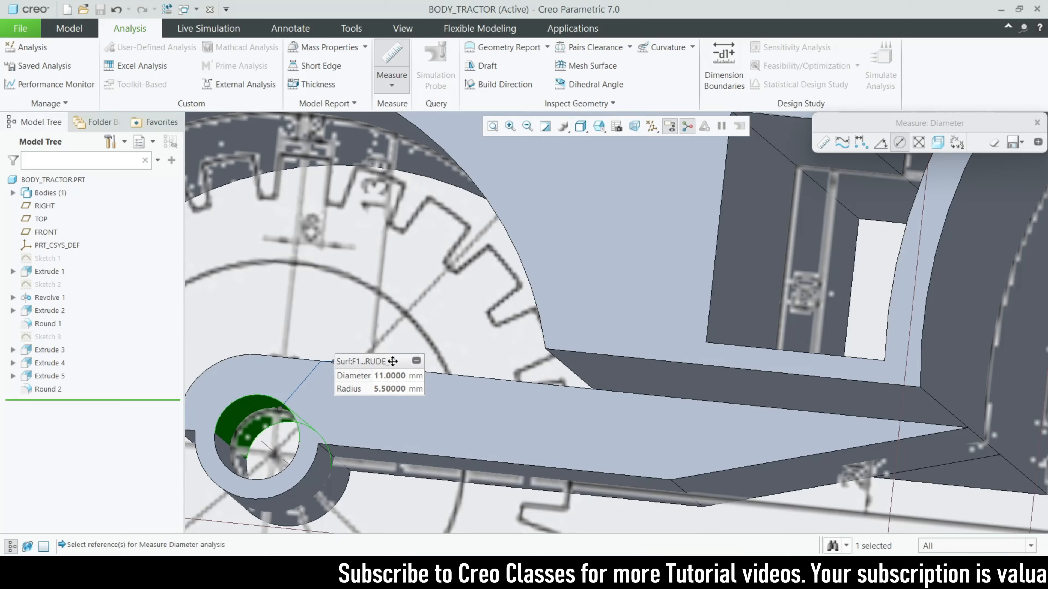
Dismiss the diameter measurement, cancel the stray sketch, and zoom out to the whole body
{"action": "left_click", "coordinate": [417, 362]}
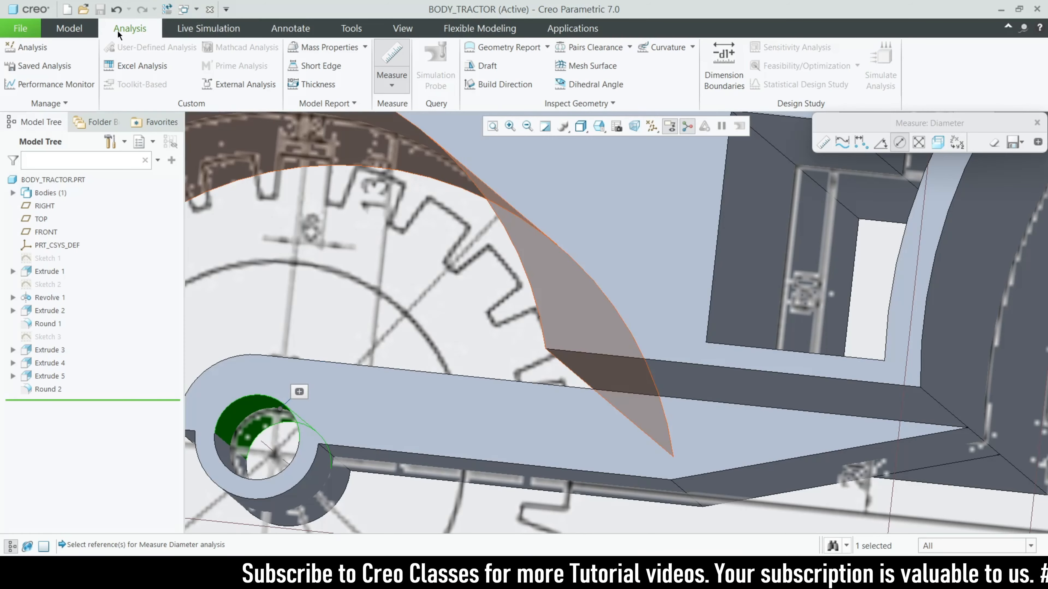
{"action": "left_click", "coordinate": [79, 24]}
{"action": "scroll", "coordinate": [401, 256], "scroll_direction": "up", "scroll_amount": 6}
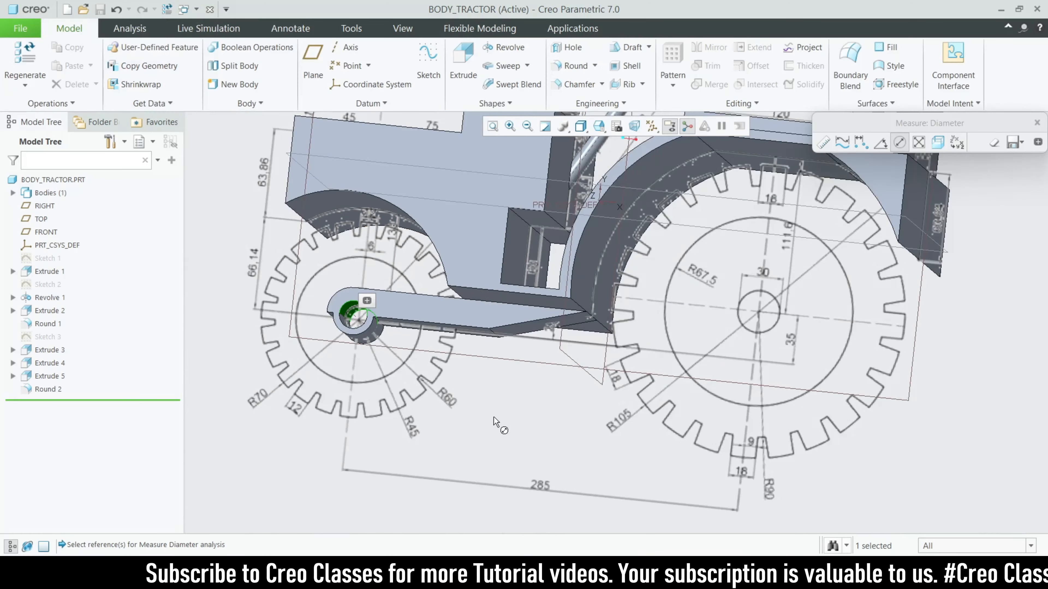
{"action": "left_click", "coordinate": [428, 71]}
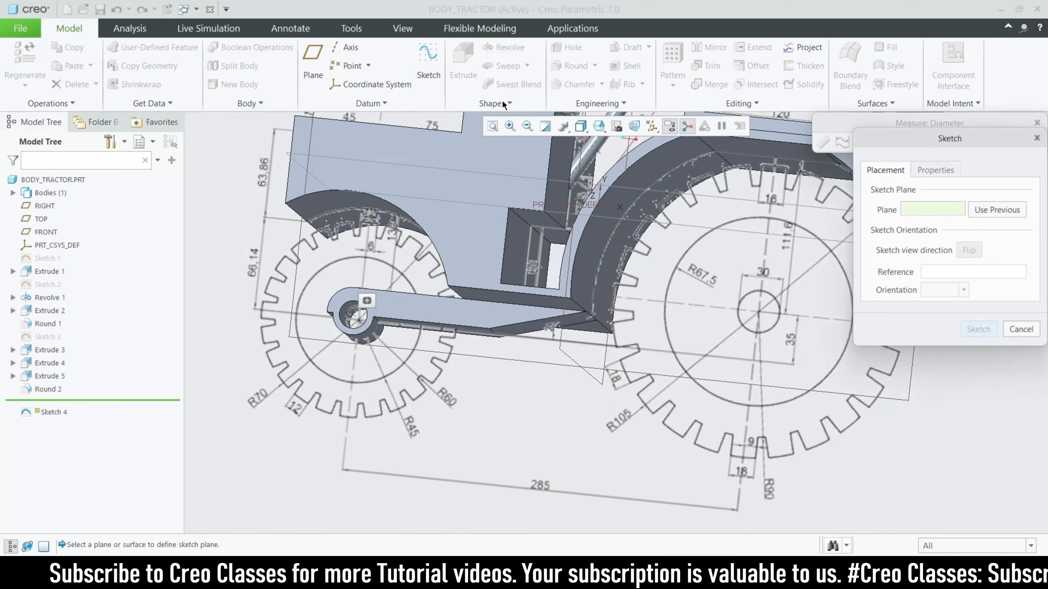
{"action": "left_click", "coordinate": [1037, 139]}
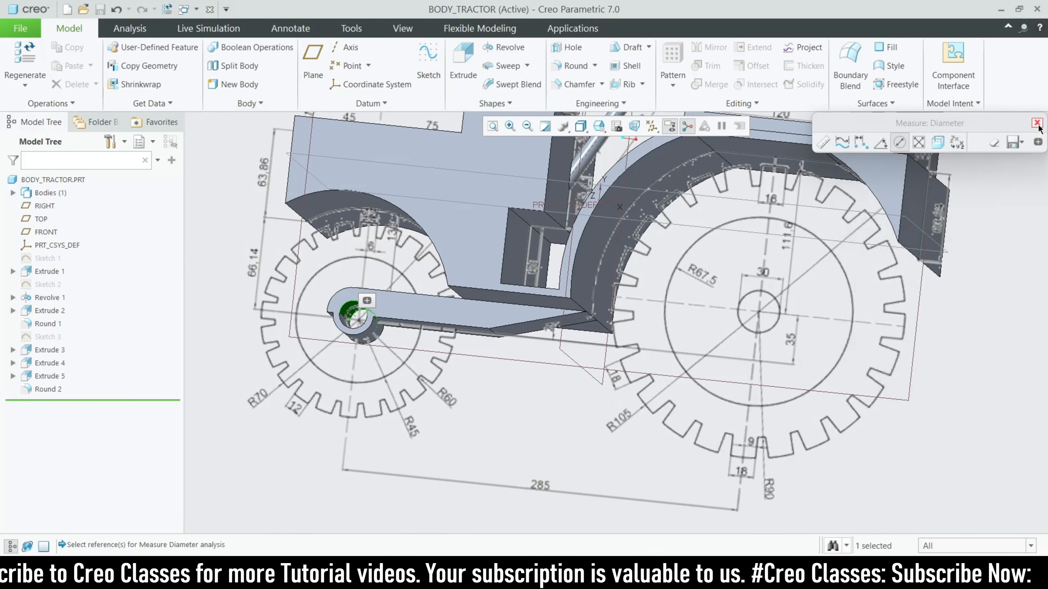
{"action": "left_click", "coordinate": [1038, 123]}
{"action": "scroll", "coordinate": [542, 296], "scroll_direction": "up", "scroll_amount": 3}
{"action": "scroll", "coordinate": [587, 261], "scroll_direction": "up", "scroll_amount": 3}
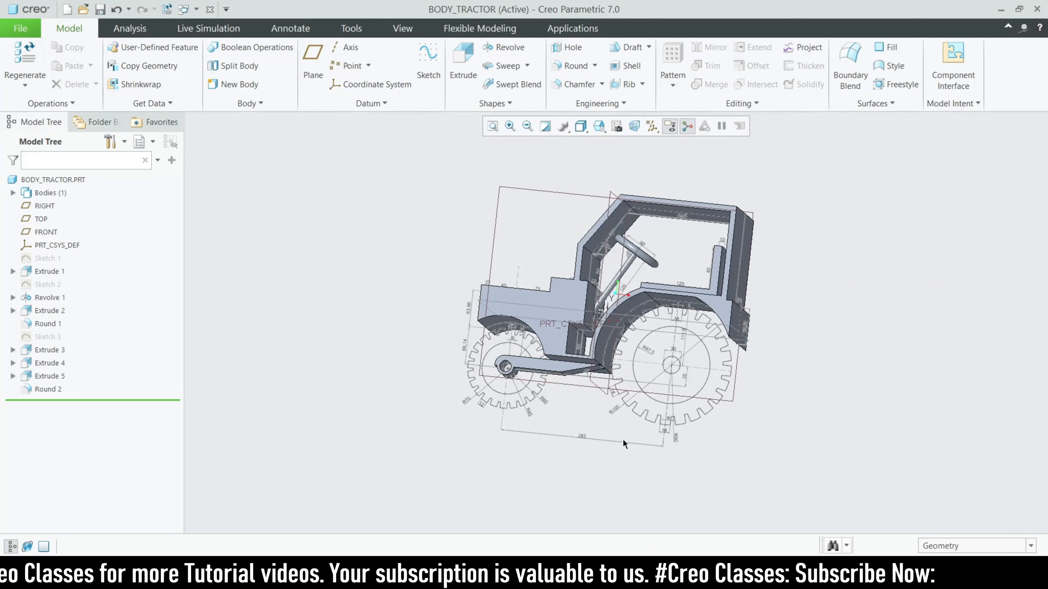
Start an extrusion on the FRONT plane with the sketch facing the screen
{"action": "left_click", "coordinate": [492, 233]}
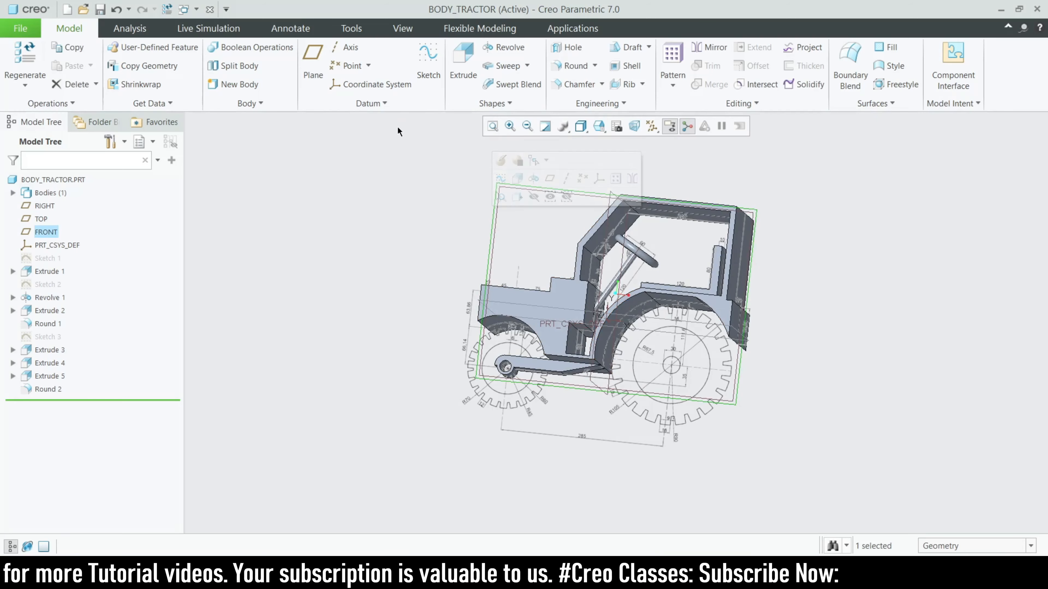
{"action": "left_click", "coordinate": [462, 62]}
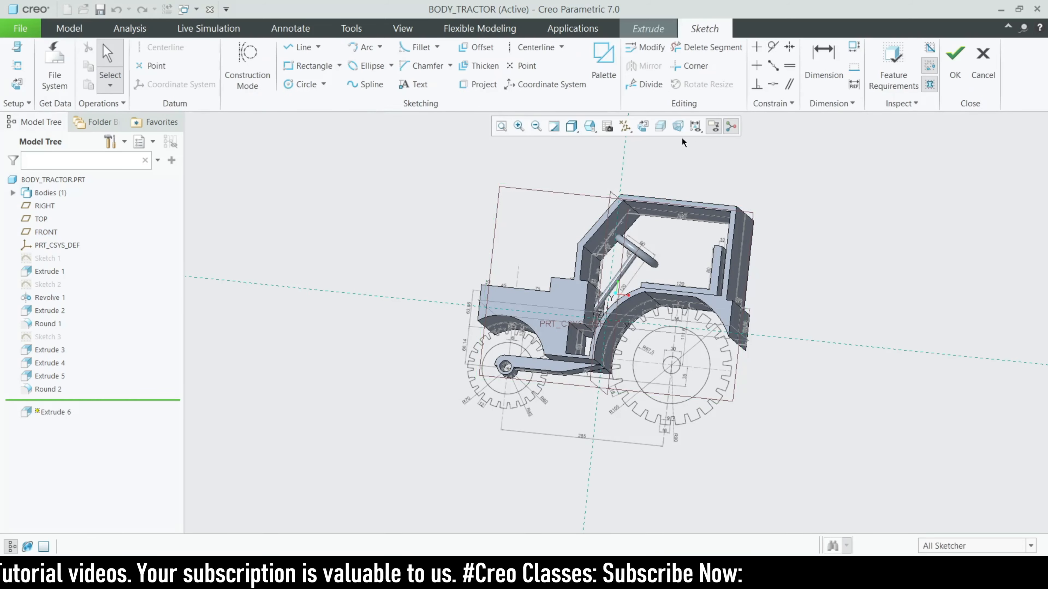
{"action": "left_click", "coordinate": [643, 126]}
{"action": "scroll", "coordinate": [766, 314], "scroll_direction": "down", "scroll_amount": 5}
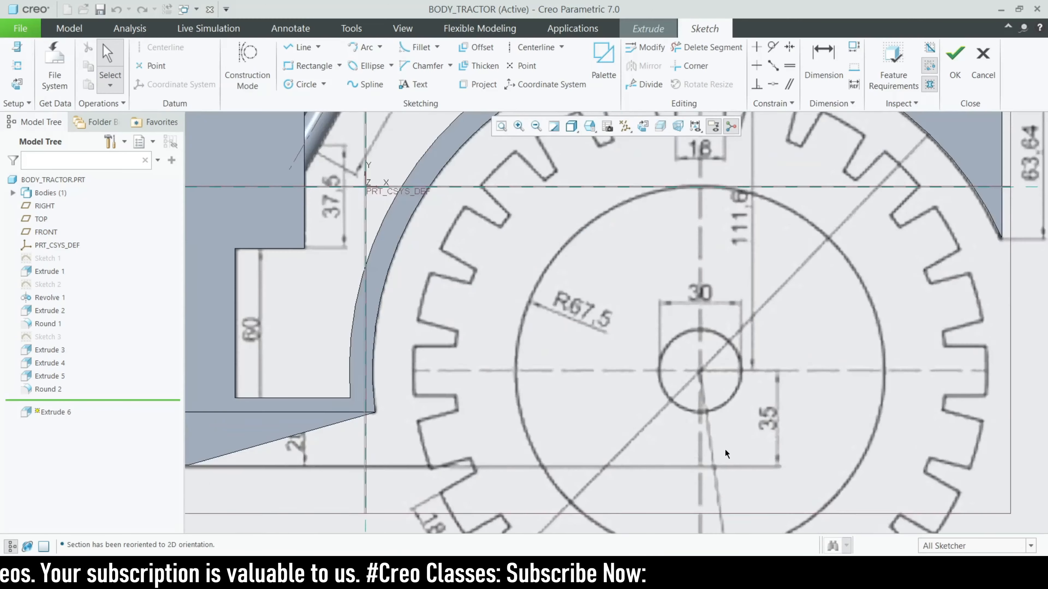
{"action": "left_click", "coordinate": [295, 89]}
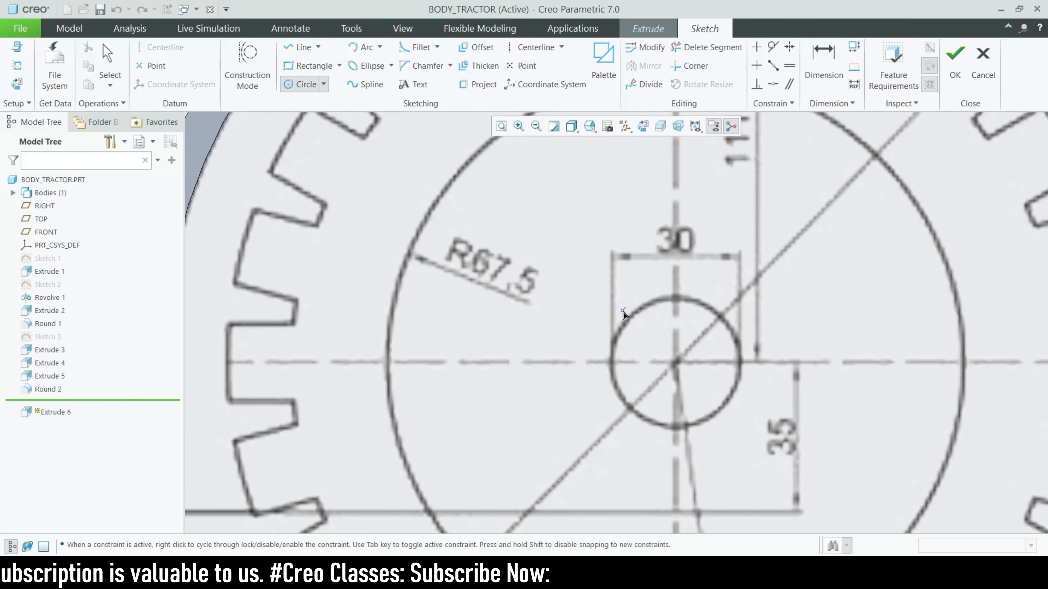
{"action": "scroll", "coordinate": [475, 335], "scroll_direction": "up", "scroll_amount": 6}
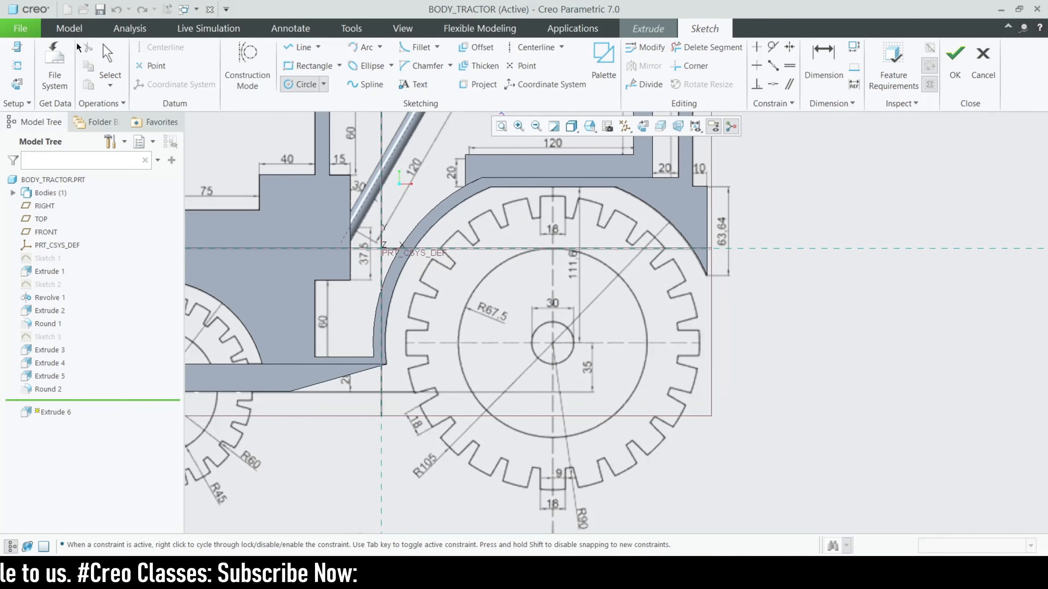
Add the body's curved edge as a reference and centre a circle on the rear hub
{"action": "left_click", "coordinate": [17, 65]}
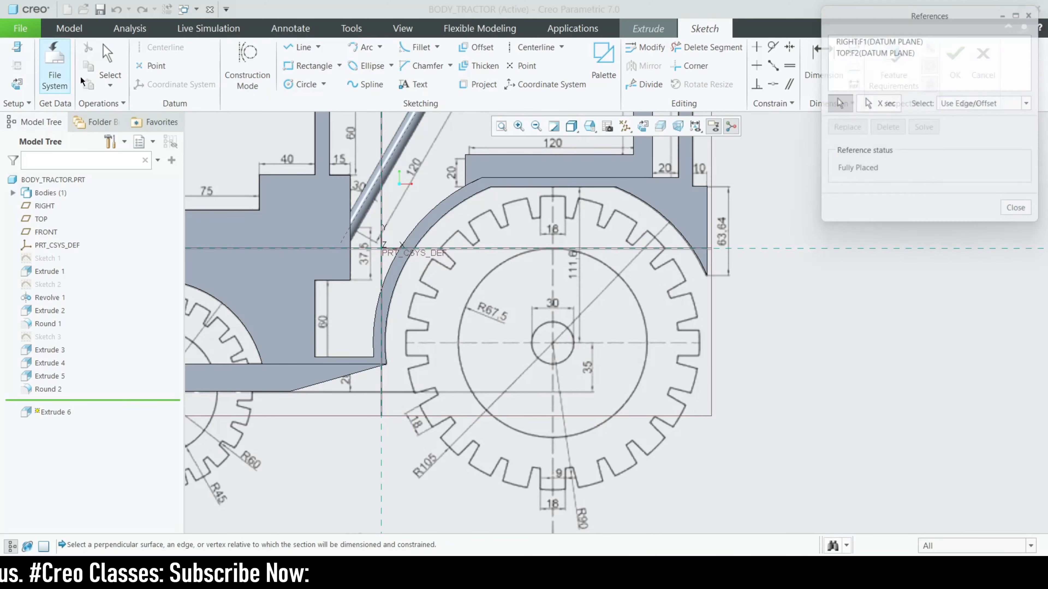
{"action": "left_click", "coordinate": [439, 222]}
{"action": "scroll", "coordinate": [551, 347], "scroll_direction": "up", "scroll_amount": 5}
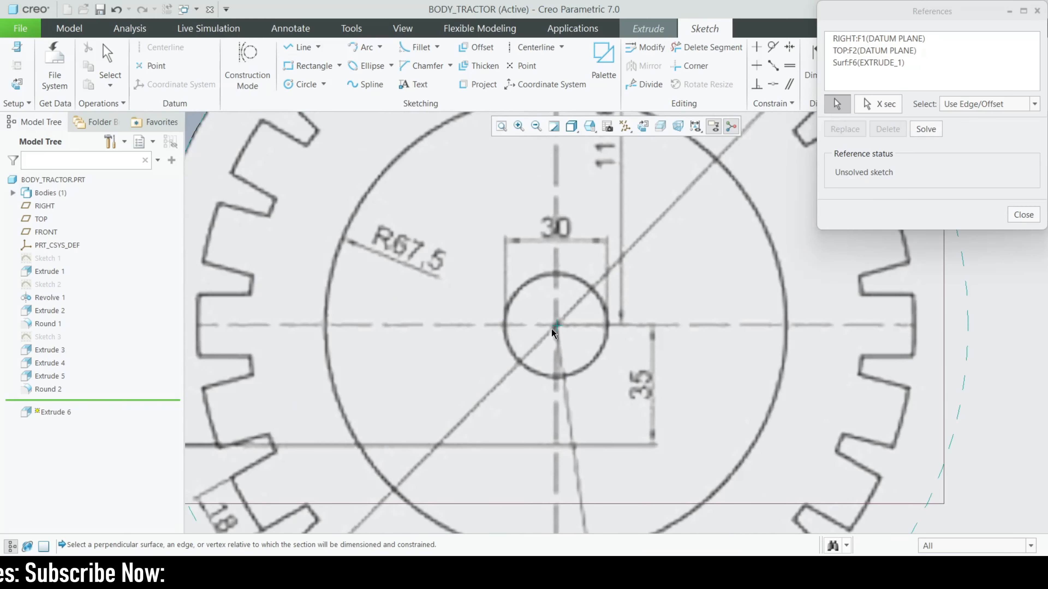
{"action": "left_click", "coordinate": [1037, 215]}
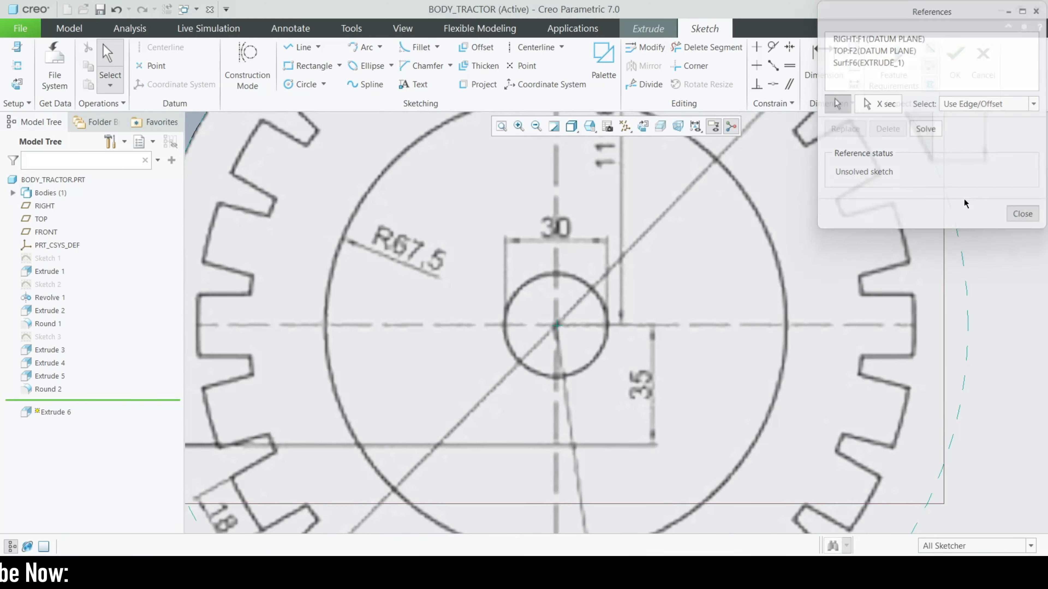
{"action": "left_click", "coordinate": [306, 84]}
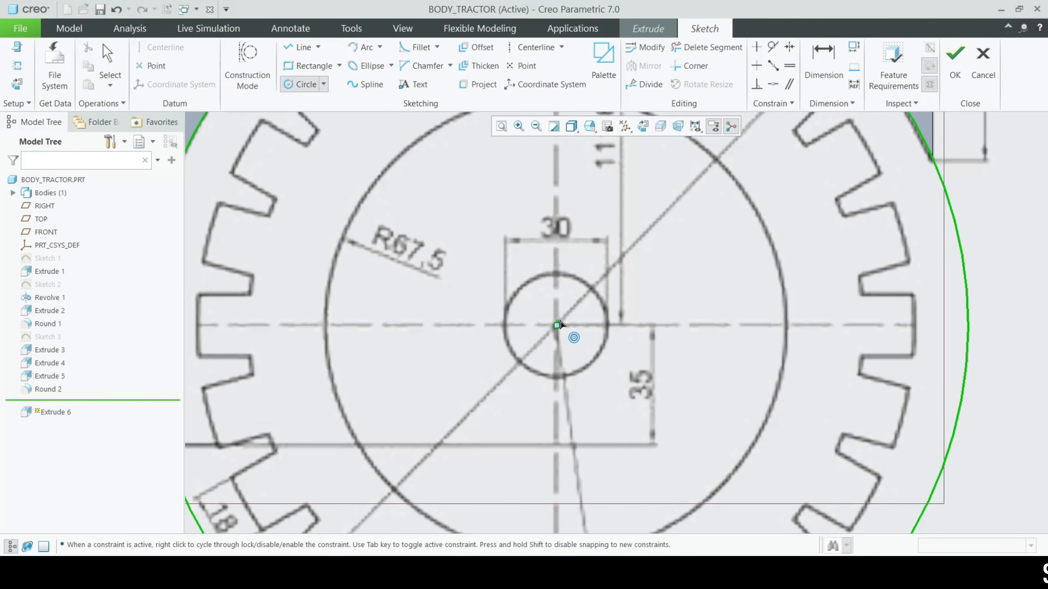
{"action": "left_click", "coordinate": [556, 325]}
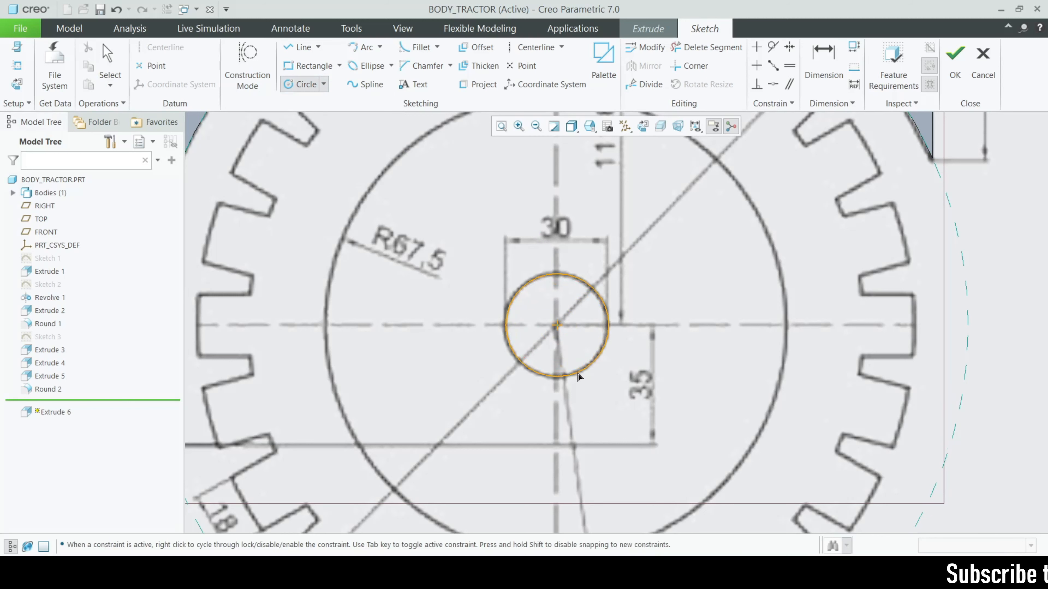
Draw the inner hub circle and set its diameter to 16
{"action": "left_click", "coordinate": [577, 375]}
{"action": "middle_click", "coordinate": [540, 293]}
{"action": "double_click", "coordinate": [493, 278]}
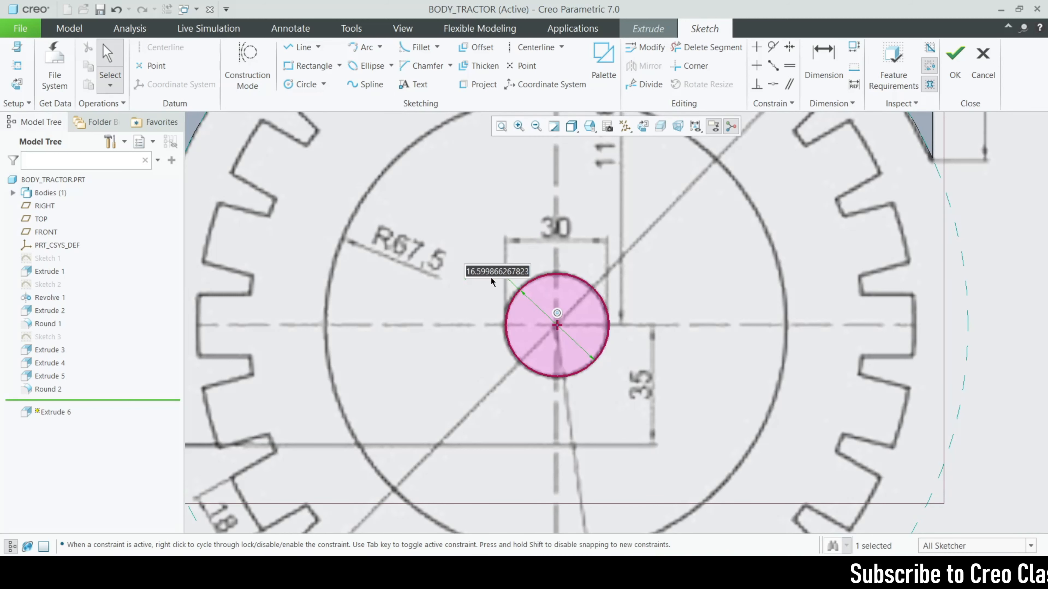
{"action": "key", "text": "Return"}
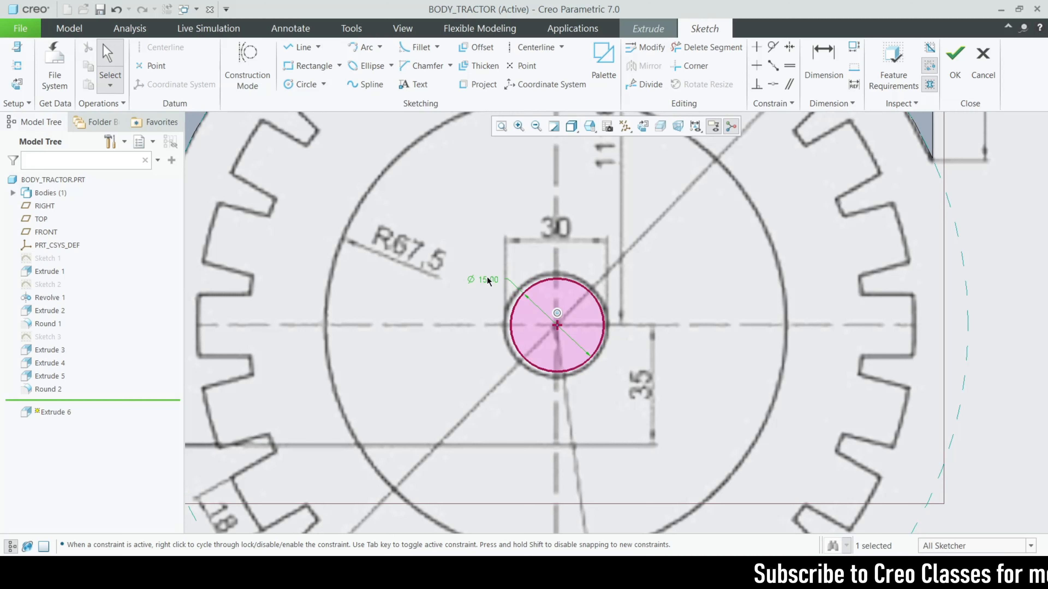
{"action": "key", "text": "Return"}
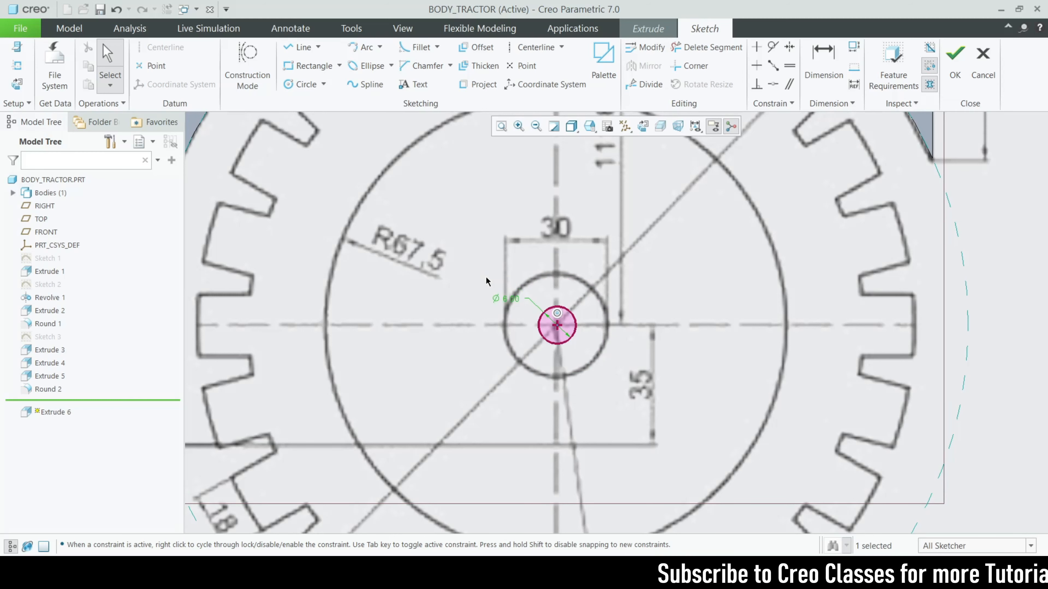
{"action": "scroll", "coordinate": [547, 318], "scroll_direction": "up", "scroll_amount": 3}
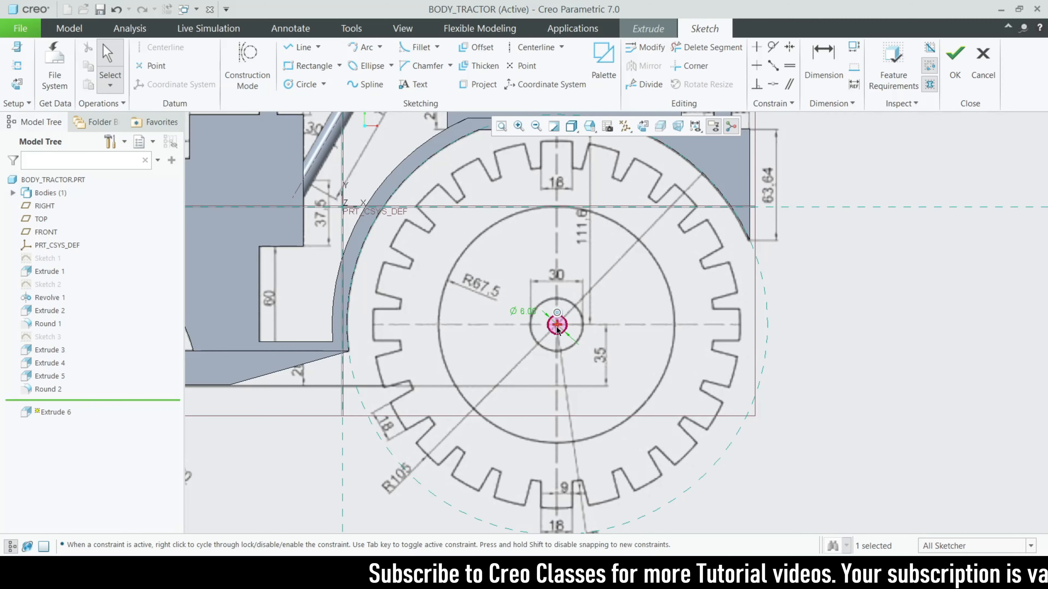
{"action": "scroll", "coordinate": [557, 328], "scroll_direction": "down", "scroll_amount": 5}
{"action": "scroll", "coordinate": [566, 321], "scroll_direction": "up", "scroll_amount": 2}
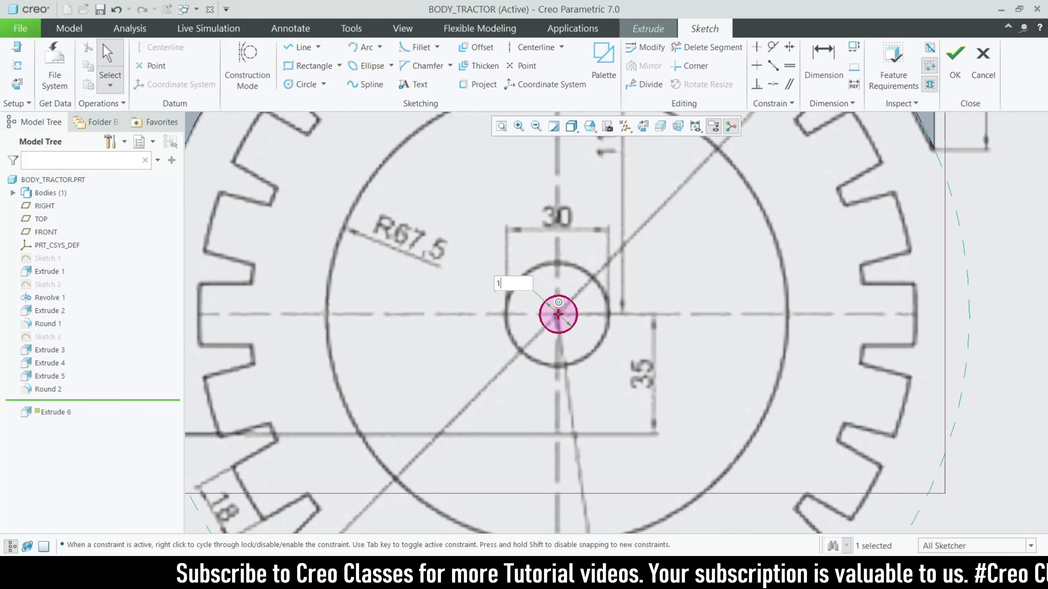
{"action": "type", "text": "6"}
{"action": "key", "text": "Return"}
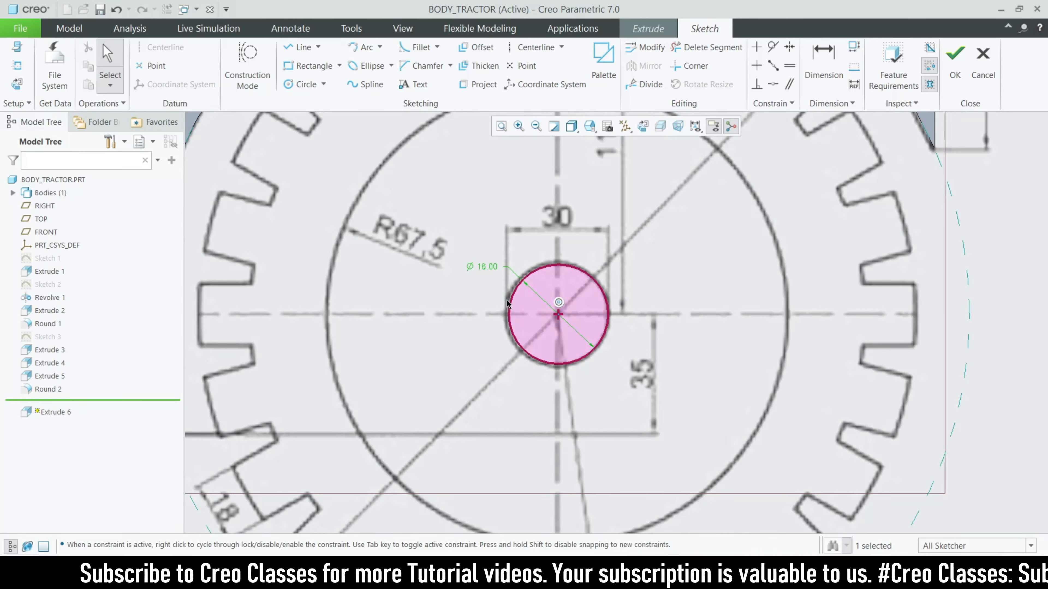
{"action": "scroll", "coordinate": [508, 304], "scroll_direction": "up", "scroll_amount": 2}
Draw a concentric outer circle and set its diameter to 23
{"action": "left_click", "coordinate": [303, 85]}
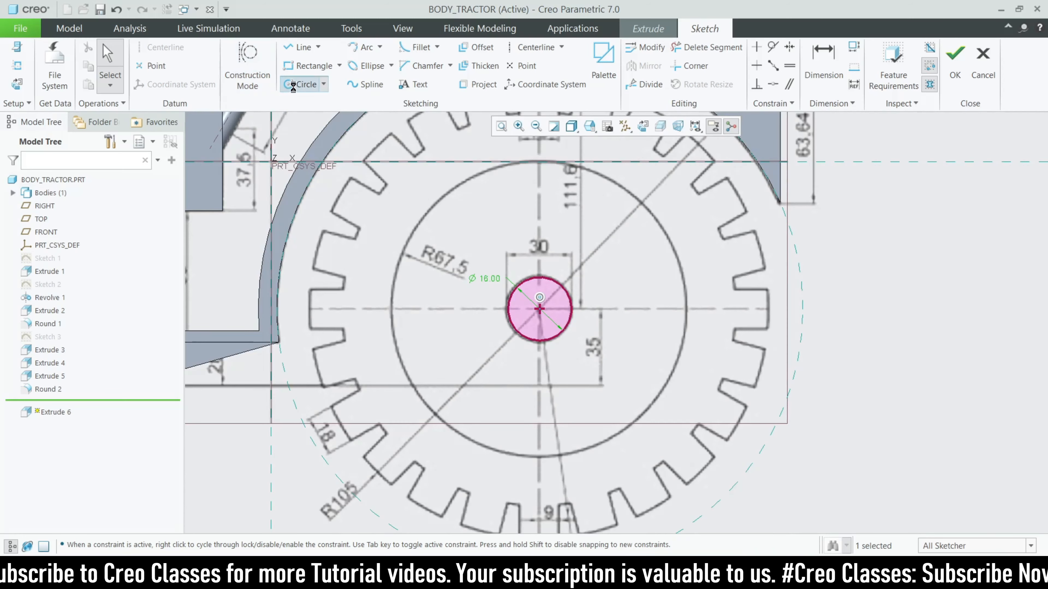
{"action": "left_click", "coordinate": [539, 309]}
{"action": "left_click", "coordinate": [555, 351]}
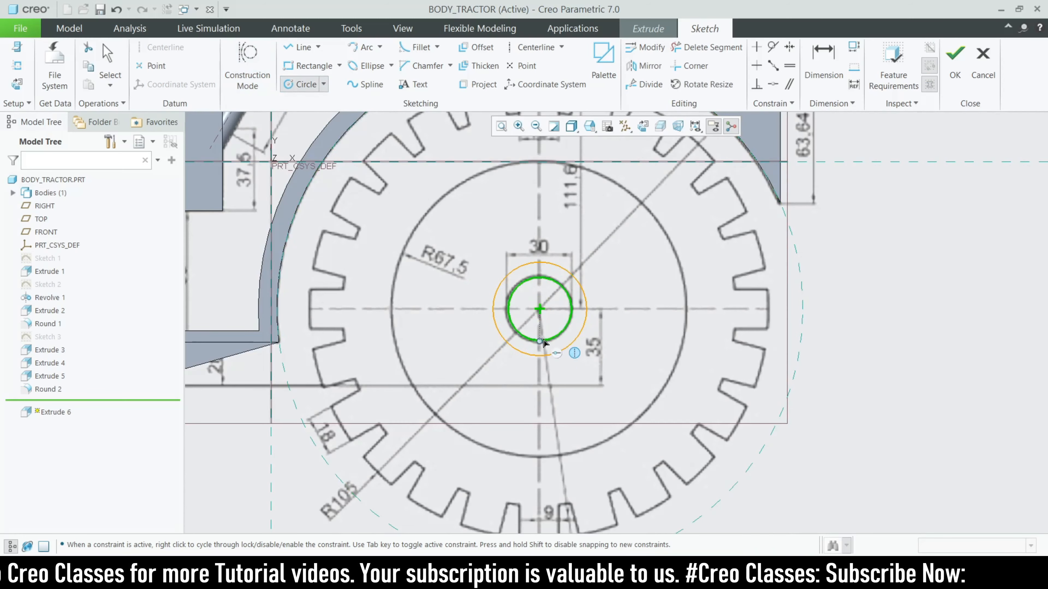
{"action": "middle_click", "coordinate": [475, 275]}
{"action": "double_click", "coordinate": [477, 266]}
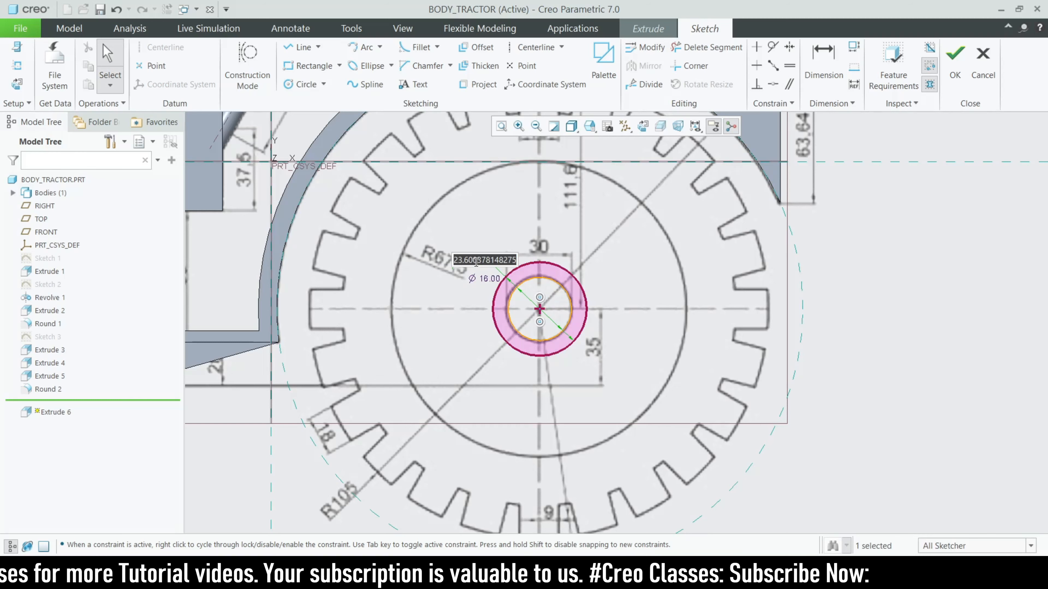
{"action": "type", "text": "20"}
{"action": "key", "text": "Return"}
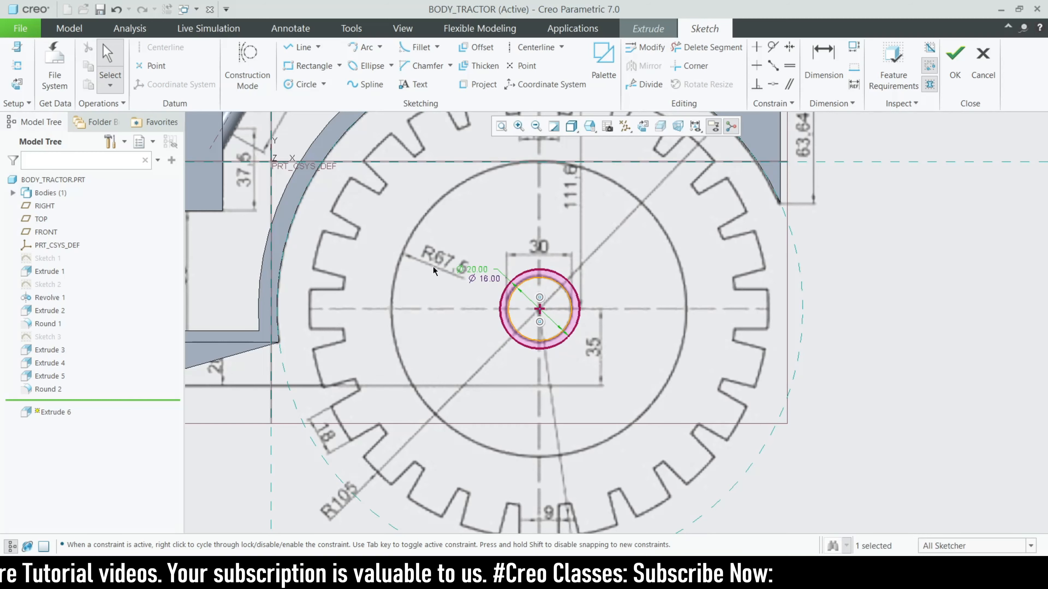
{"action": "left_click", "coordinate": [480, 267]}
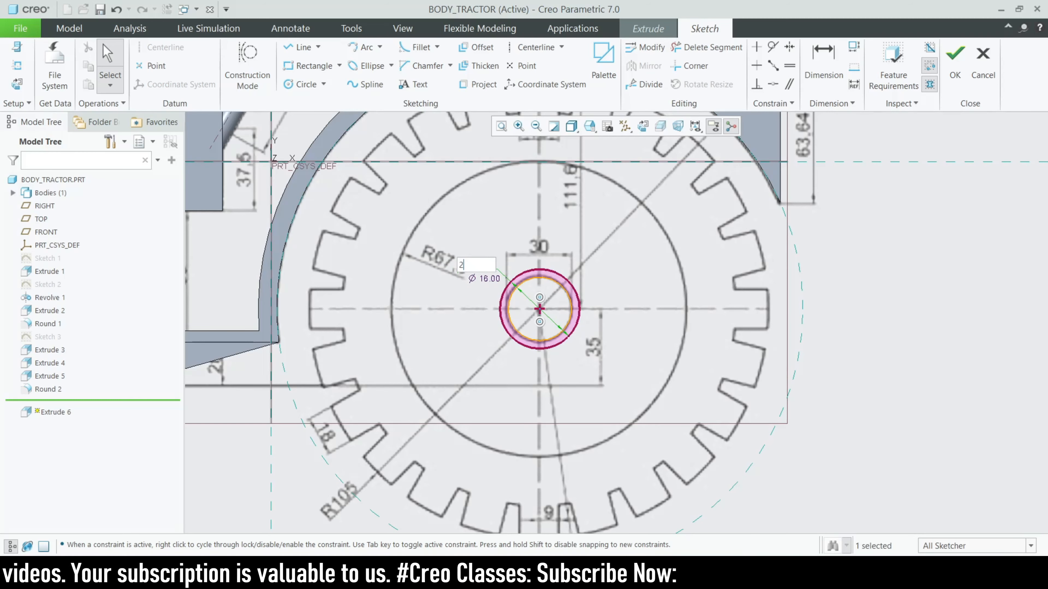
{"action": "type", "text": "23"}
{"action": "key", "text": "Return"}
{"action": "scroll", "coordinate": [600, 287], "scroll_direction": "down", "scroll_amount": 3}
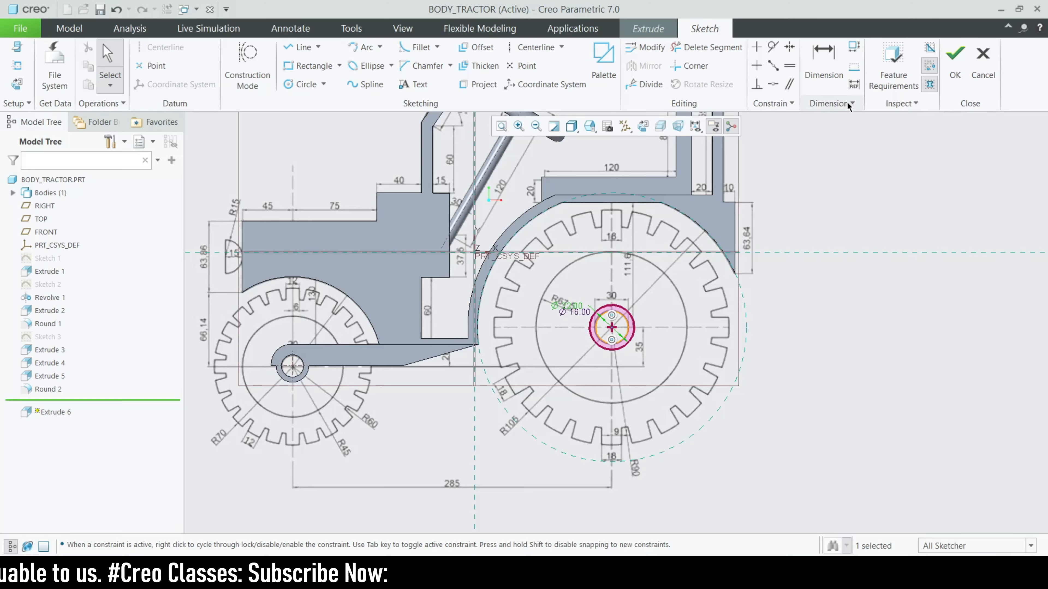
Extrude the Ø16/Ø23 ring 50 deep, symmetric about the FRONT plane, as Extrude 6
{"action": "left_click", "coordinate": [955, 70]}
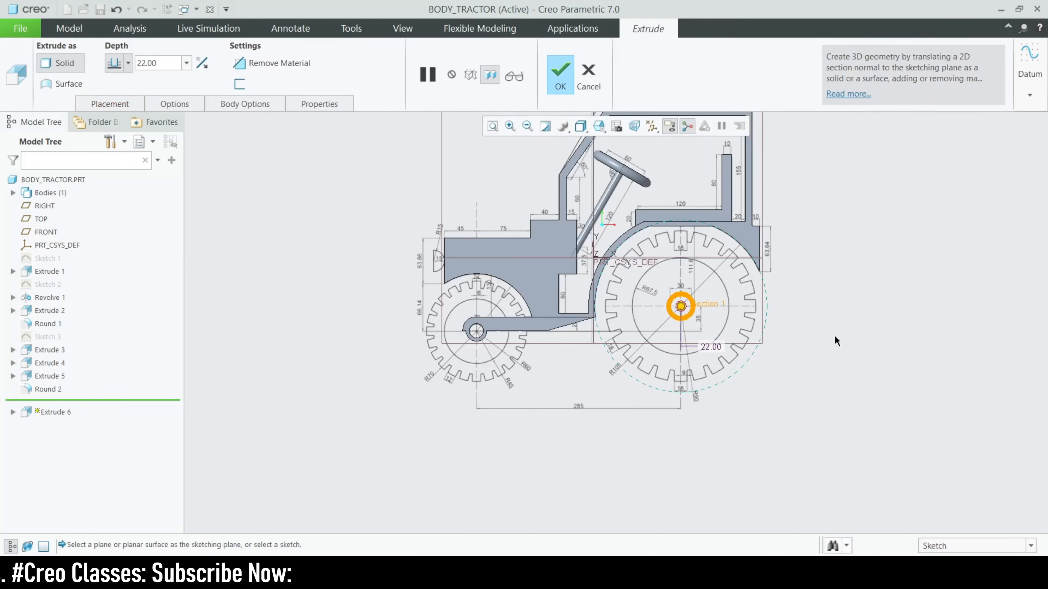
{"action": "double_click", "coordinate": [176, 63]}
{"action": "type", "text": "50"}
{"action": "key", "text": "Return"}
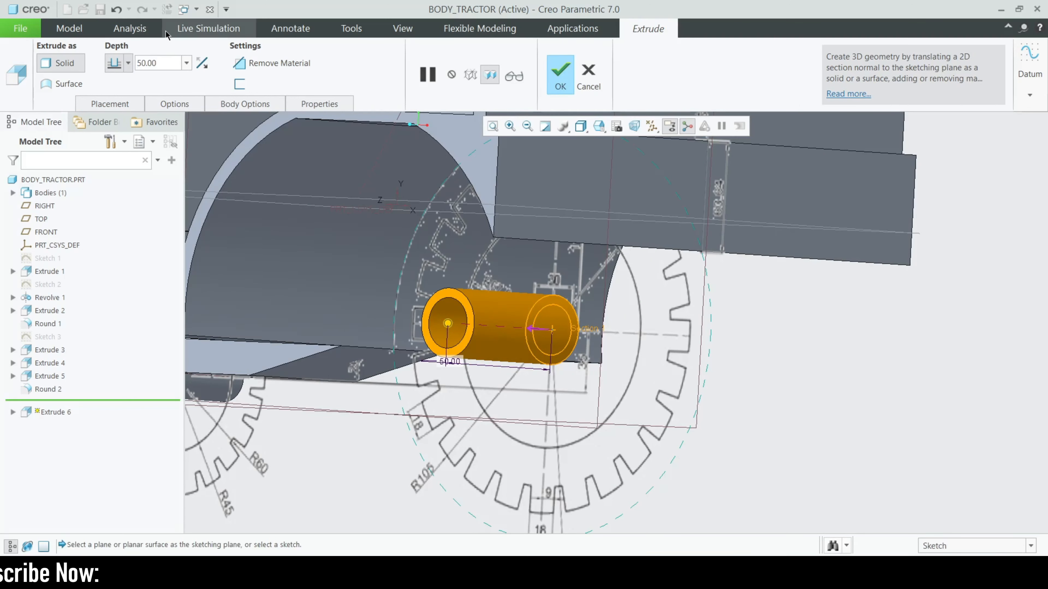
{"action": "left_click", "coordinate": [128, 63]}
{"action": "left_click", "coordinate": [114, 104]}
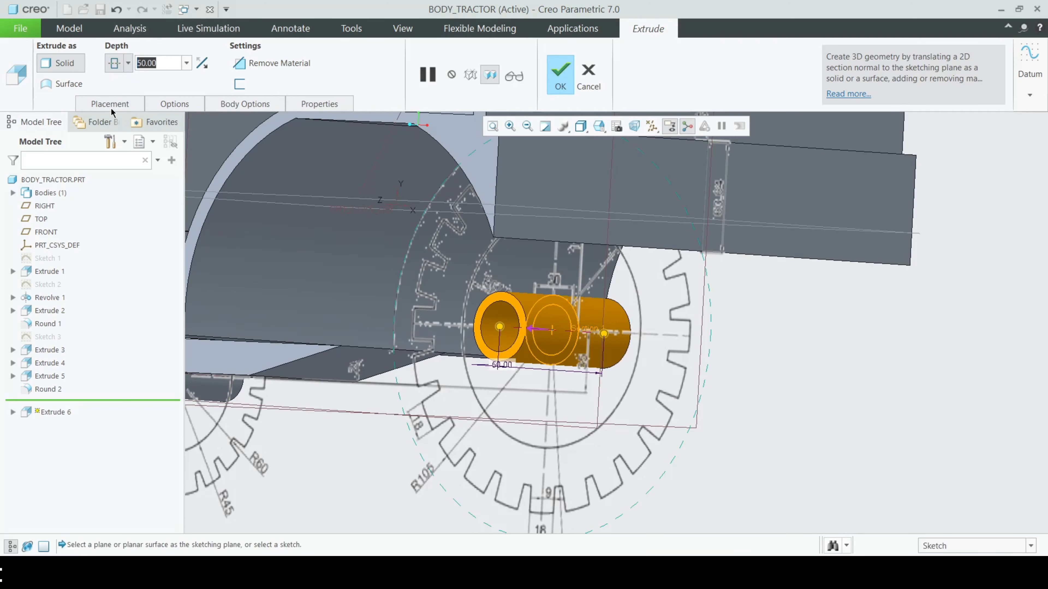
{"action": "left_click", "coordinate": [563, 74]}
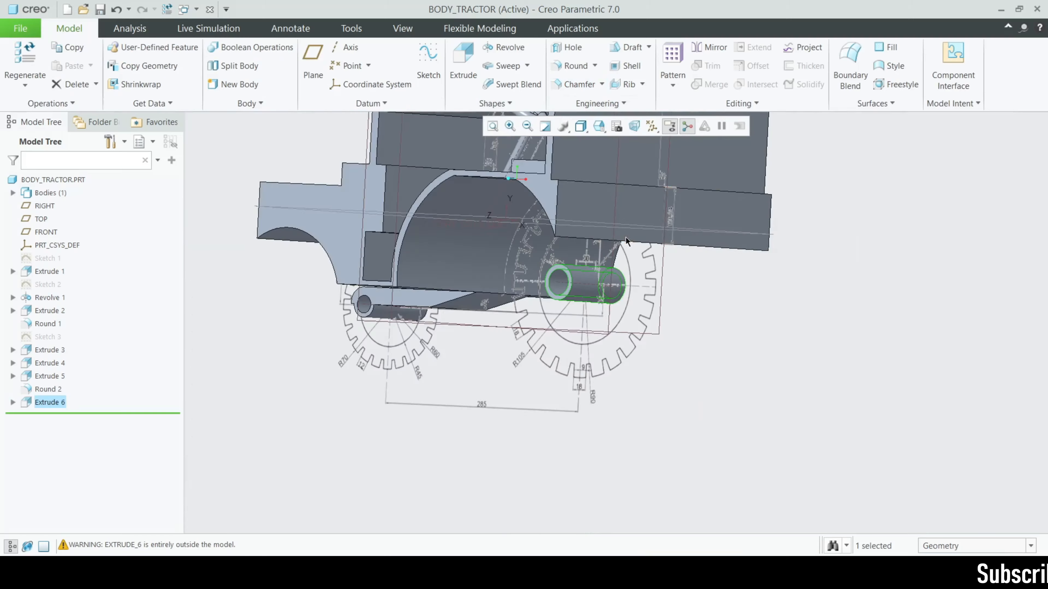
Orbit the tractor, then start Sketch 4 on the FRONT datum plane
{"action": "middle_click_drag", "start_coordinate": [697, 338], "coordinate": [421, 270]}
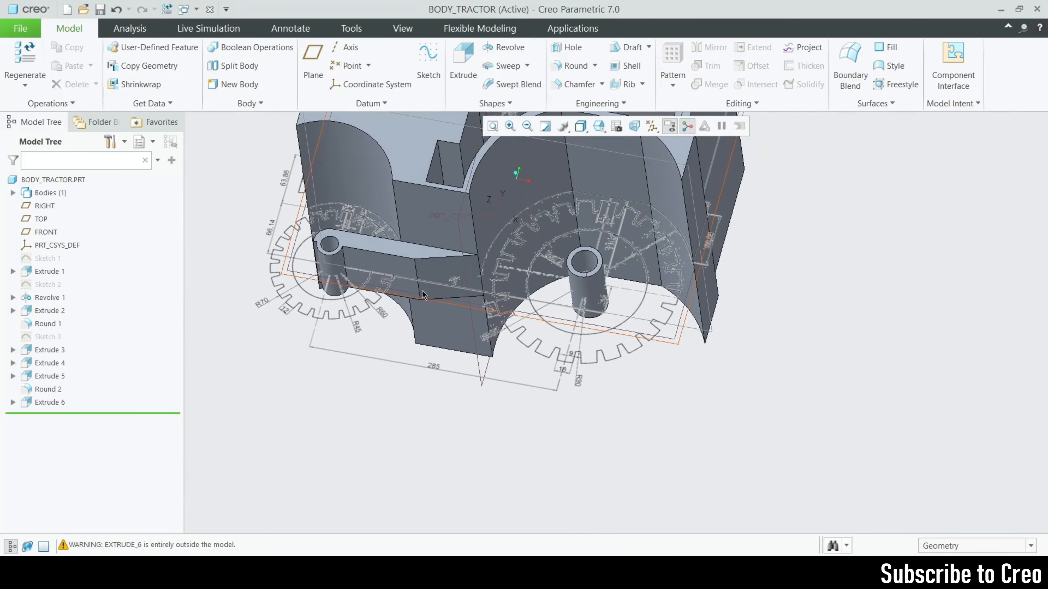
{"action": "middle_click_drag", "start_coordinate": [537, 271], "coordinate": [363, 127]}
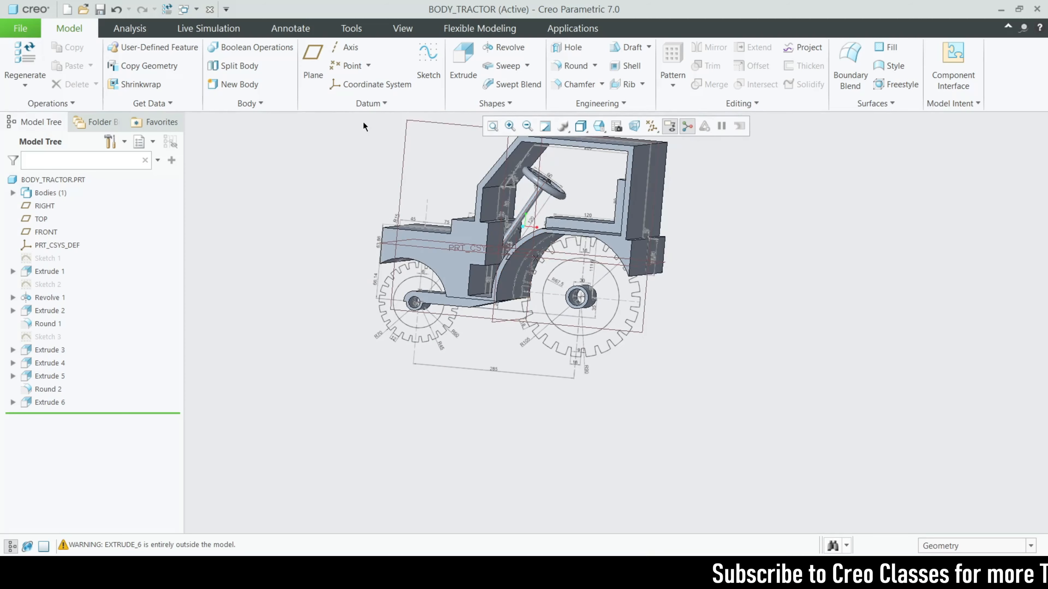
{"action": "left_click", "coordinate": [399, 165]}
{"action": "left_click", "coordinate": [428, 58]}
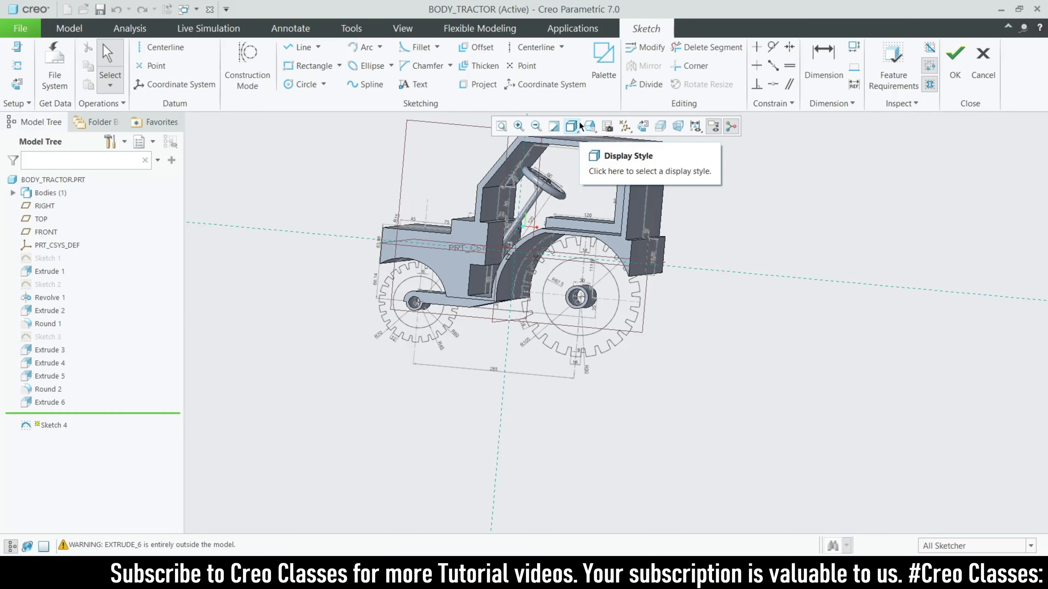
Orient Sketch 4 flat to the screen and zoom onto the rear wheel hub
{"action": "middle_click_drag", "start_coordinate": [486, 370], "coordinate": [494, 265]}
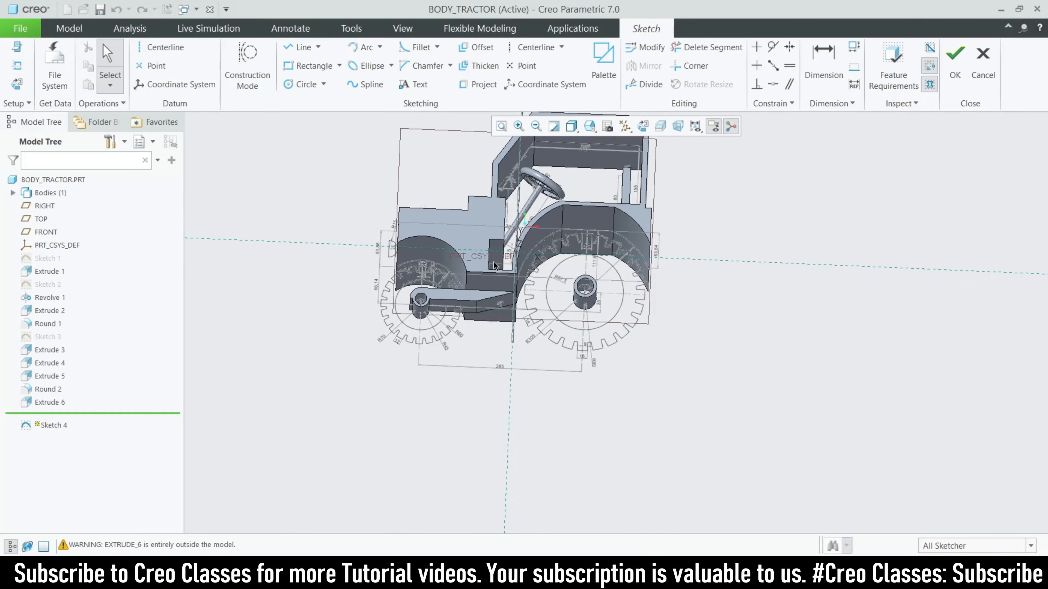
{"action": "scroll", "coordinate": [494, 265], "scroll_direction": "down", "scroll_amount": 5}
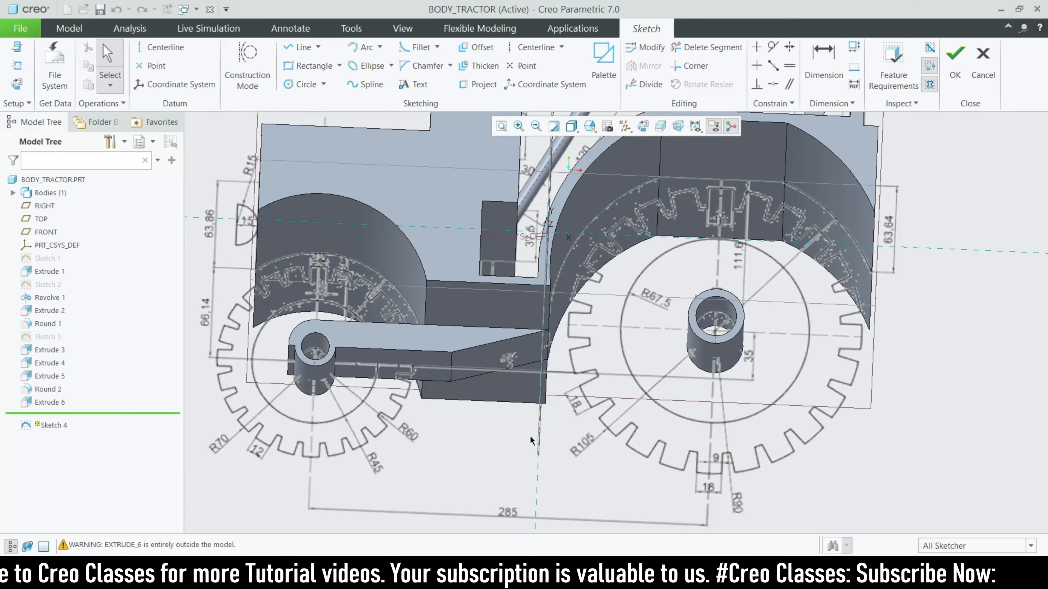
{"action": "middle_click_drag", "start_coordinate": [531, 441], "coordinate": [496, 398]}
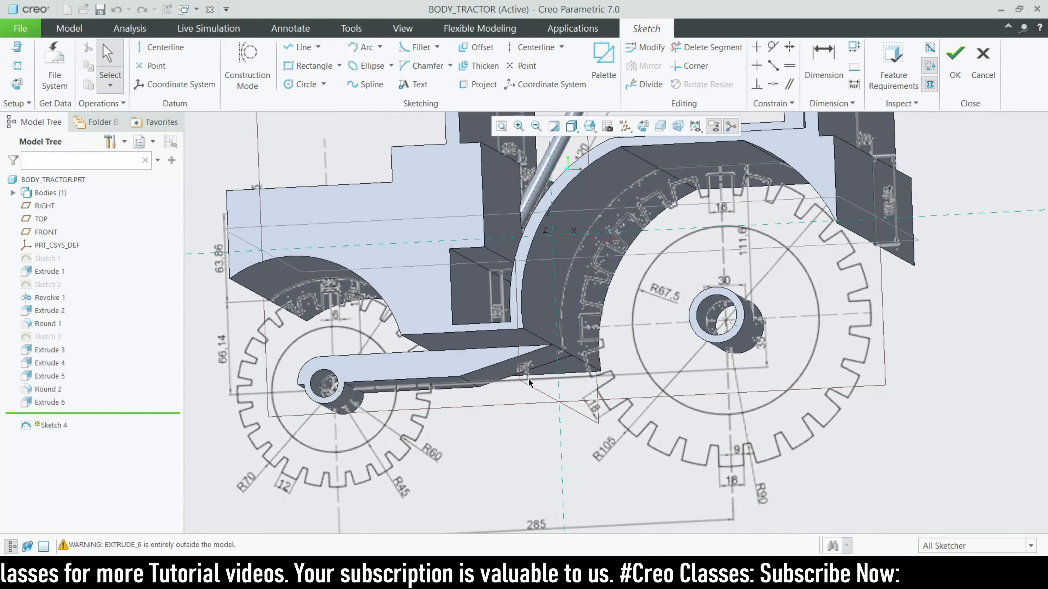
{"action": "scroll", "coordinate": [616, 341], "scroll_direction": "up", "scroll_amount": 2}
{"action": "mouse_move", "coordinate": [625, 347]}
{"action": "middle_mouse_down"}
{"action": "mouse_move", "coordinate": [662, 382]}
{"action": "mouse_move", "coordinate": [632, 346]}
{"action": "mouse_move", "coordinate": [605, 344]}
{"action": "mouse_move", "coordinate": [603, 380]}
{"action": "middle_mouse_up"}
{"action": "scroll", "coordinate": [603, 379], "scroll_direction": "up", "scroll_amount": 2}
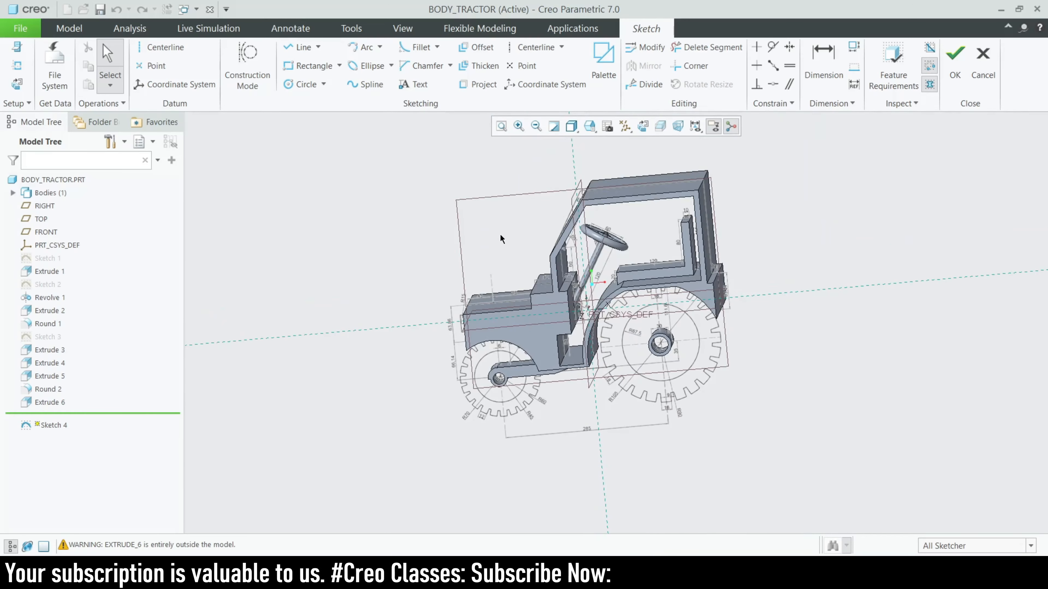
{"action": "left_click", "coordinate": [643, 126]}
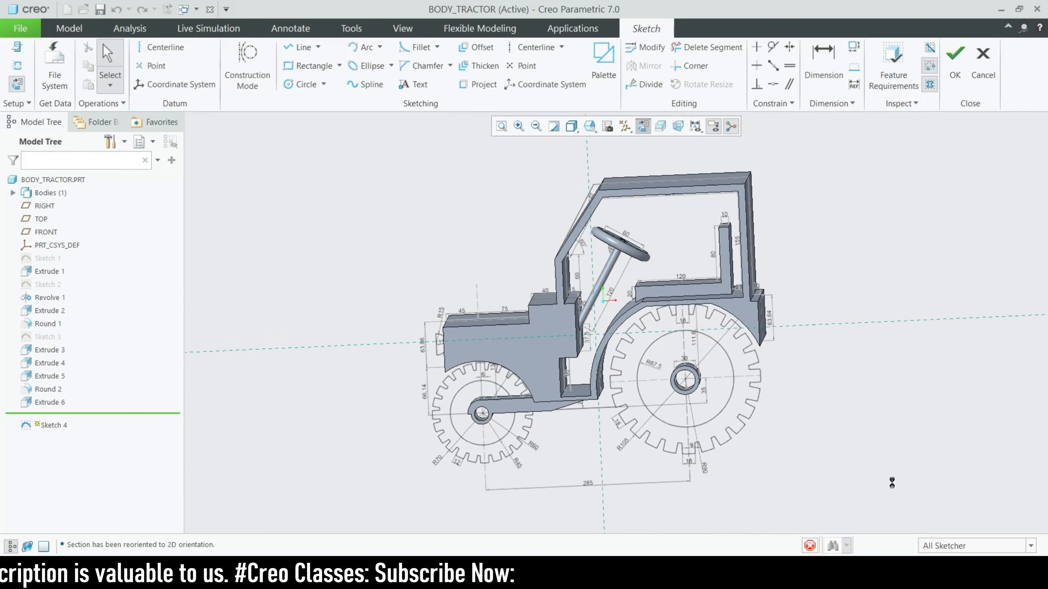
{"action": "scroll", "coordinate": [740, 478], "scroll_direction": "down", "scroll_amount": 1}
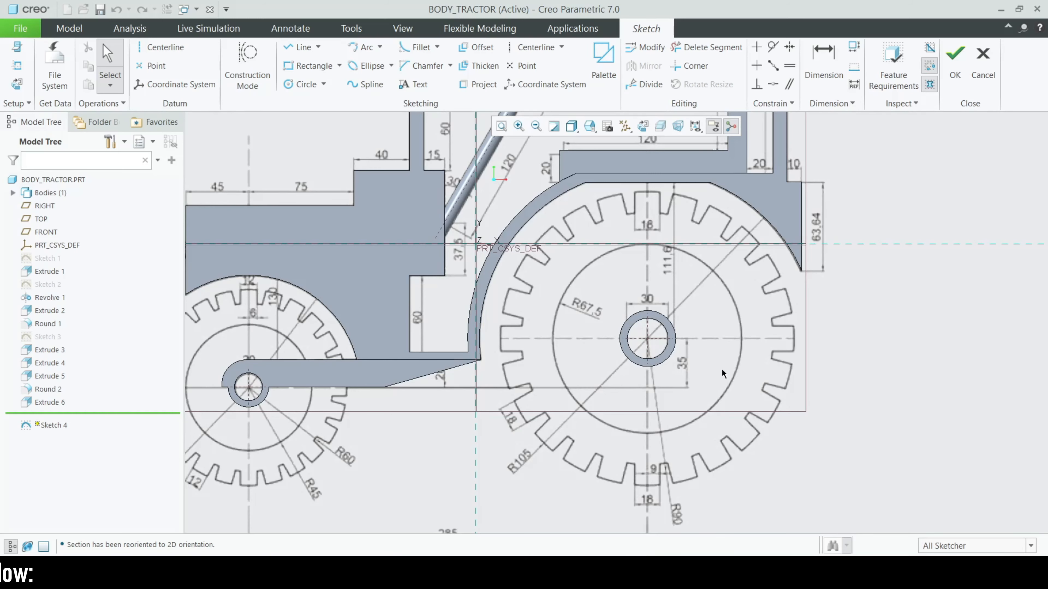
{"action": "scroll", "coordinate": [544, 329], "scroll_direction": "down", "scroll_amount": 2}
{"action": "scroll", "coordinate": [544, 324], "scroll_direction": "up", "scroll_amount": 4}
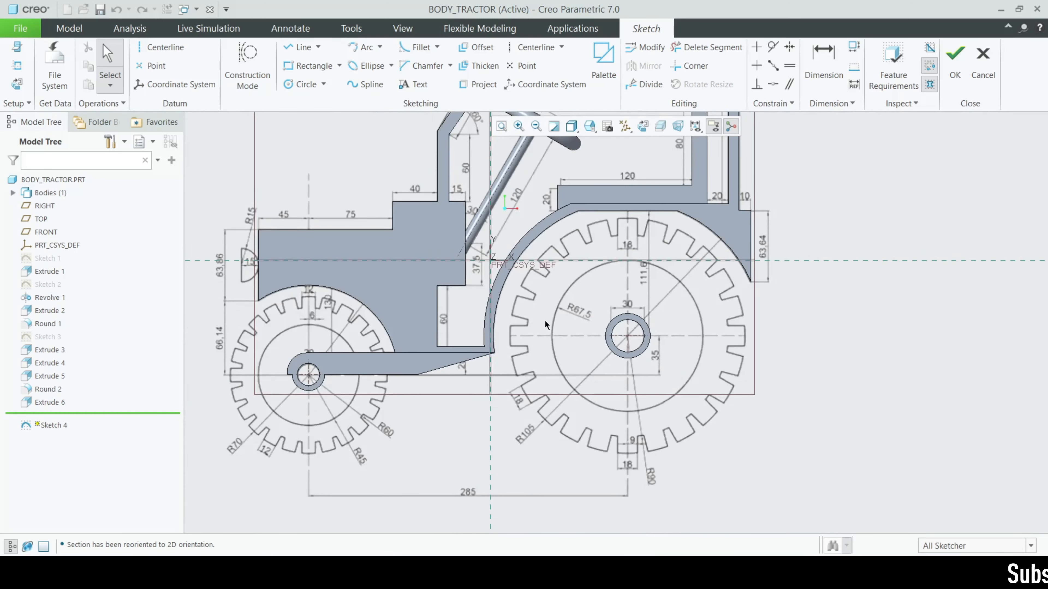
{"action": "scroll", "coordinate": [536, 321], "scroll_direction": "down", "scroll_amount": 4}
Draw horizontal lines from the top and bottom of the hub circle back to the body
{"action": "left_click", "coordinate": [299, 47]}
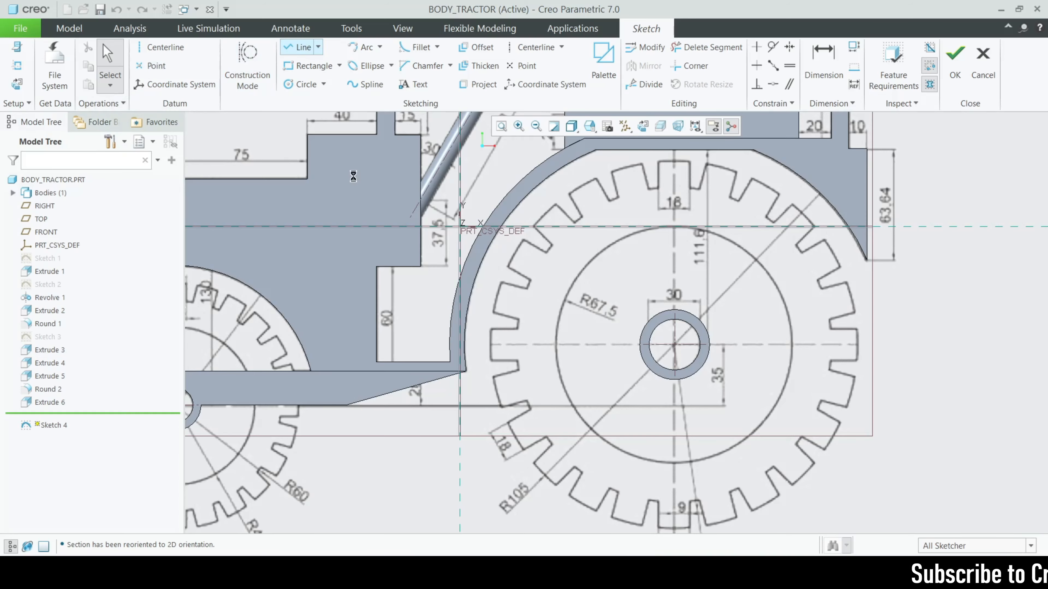
{"action": "scroll", "coordinate": [462, 346], "scroll_direction": "down", "scroll_amount": 2}
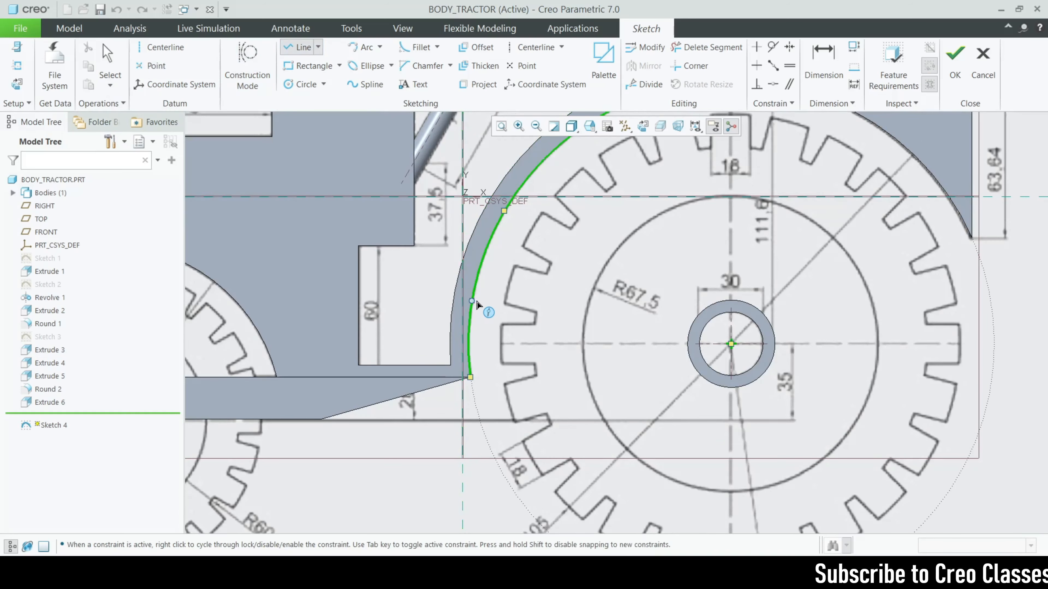
{"action": "left_click", "coordinate": [734, 303]}
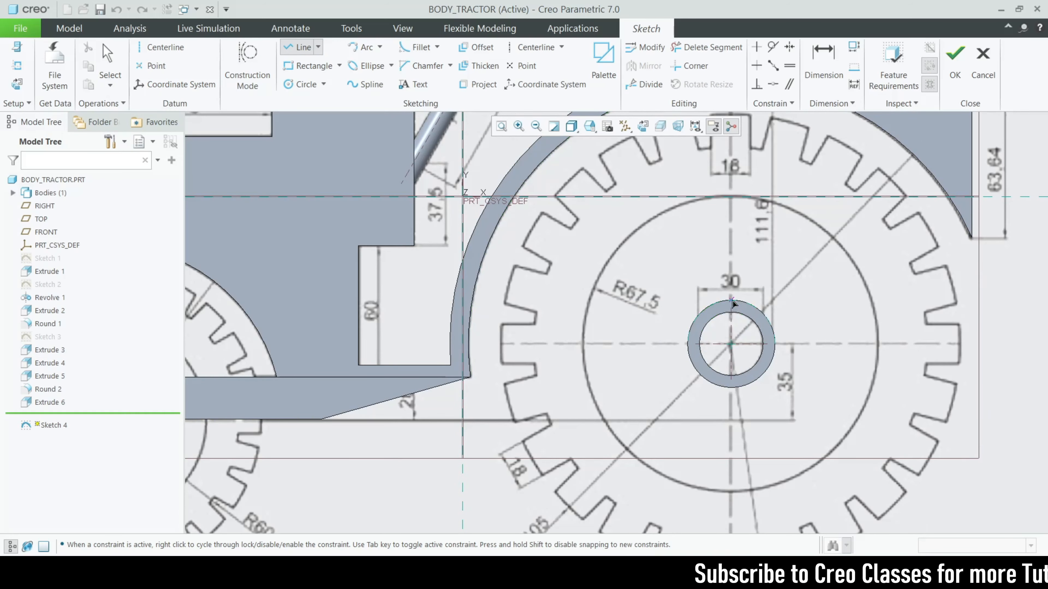
{"action": "left_click", "coordinate": [478, 307]}
{"action": "middle_click", "coordinate": [711, 388]}
{"action": "left_click", "coordinate": [732, 390]}
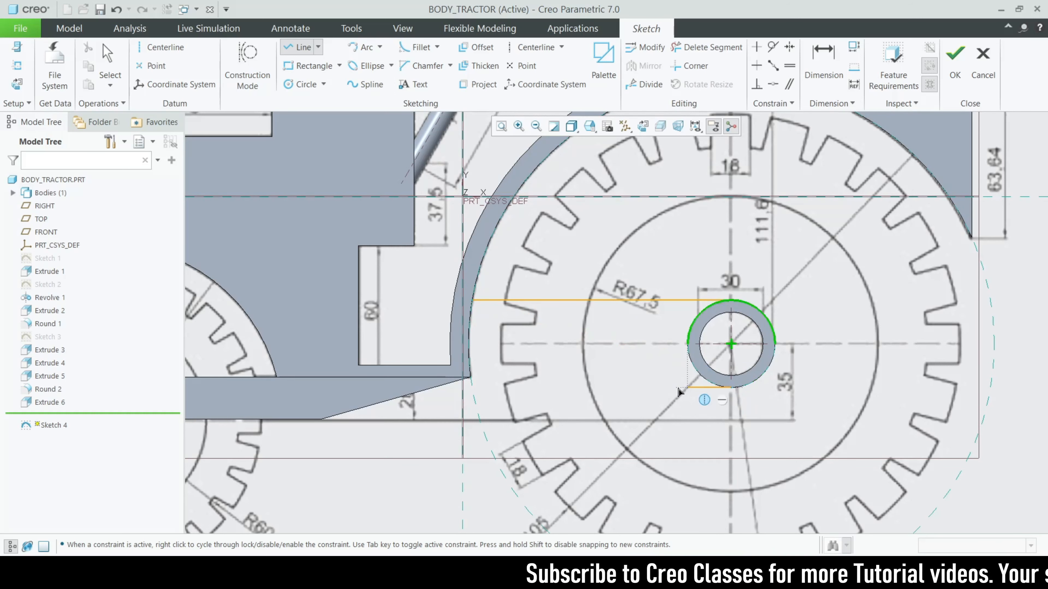
{"action": "left_click", "coordinate": [434, 387]}
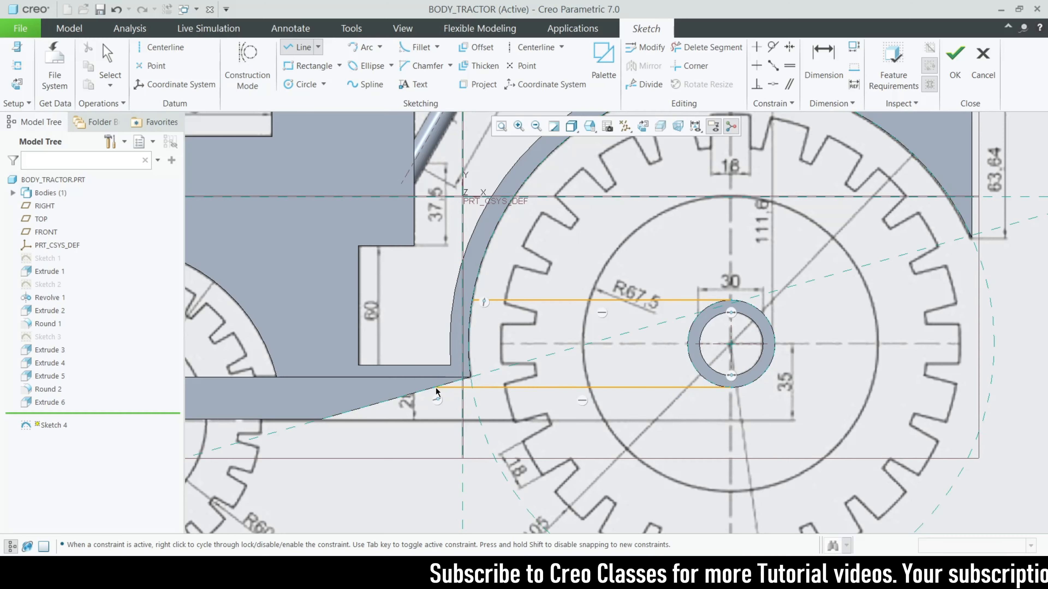
{"action": "left_click", "coordinate": [468, 378]}
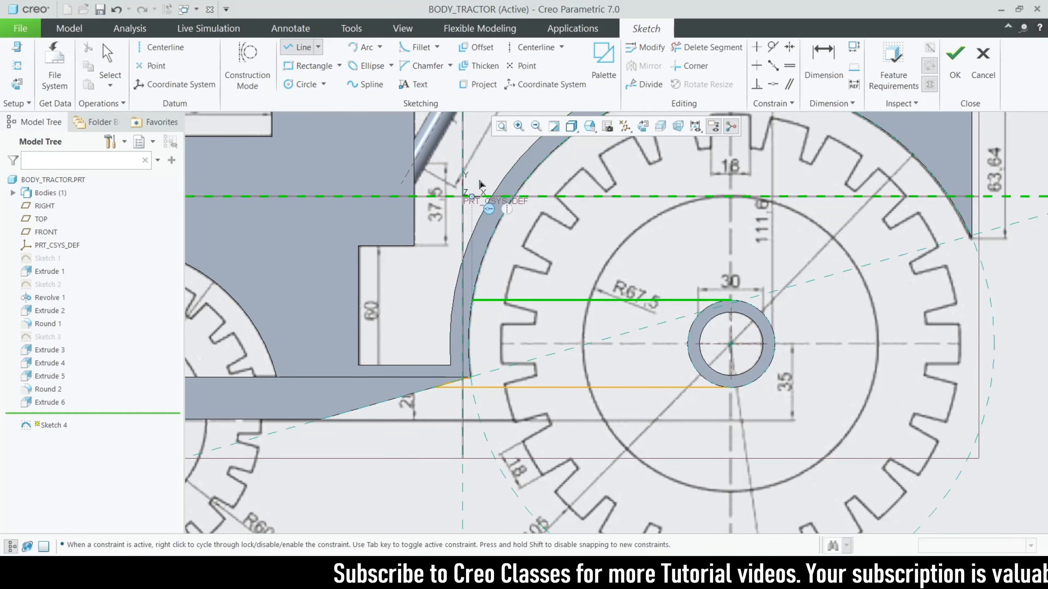
Project the body's curved edge into the sketch
{"action": "left_click", "coordinate": [485, 85]}
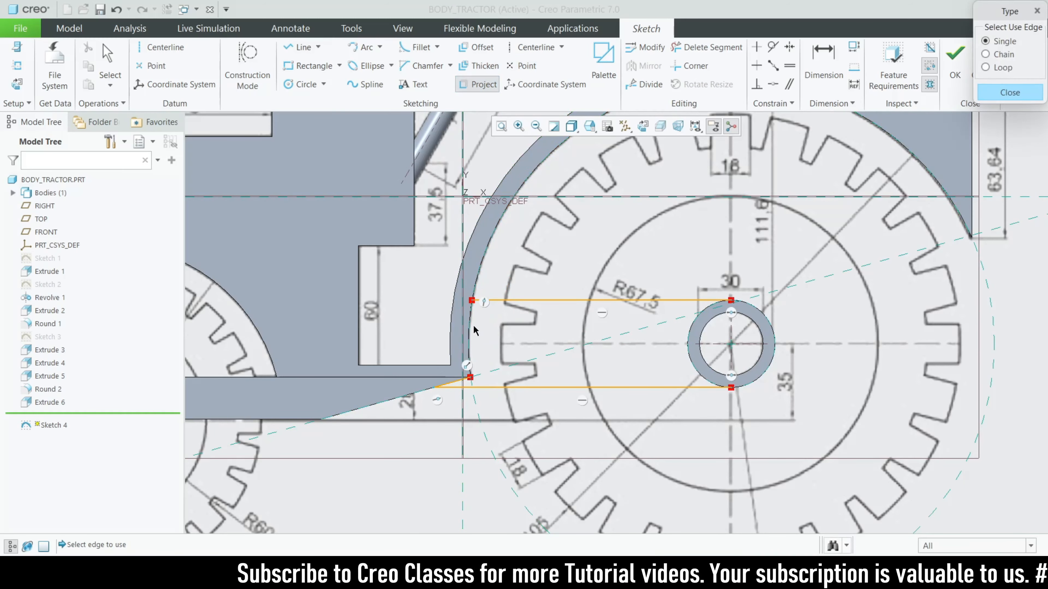
{"action": "left_click", "coordinate": [471, 330]}
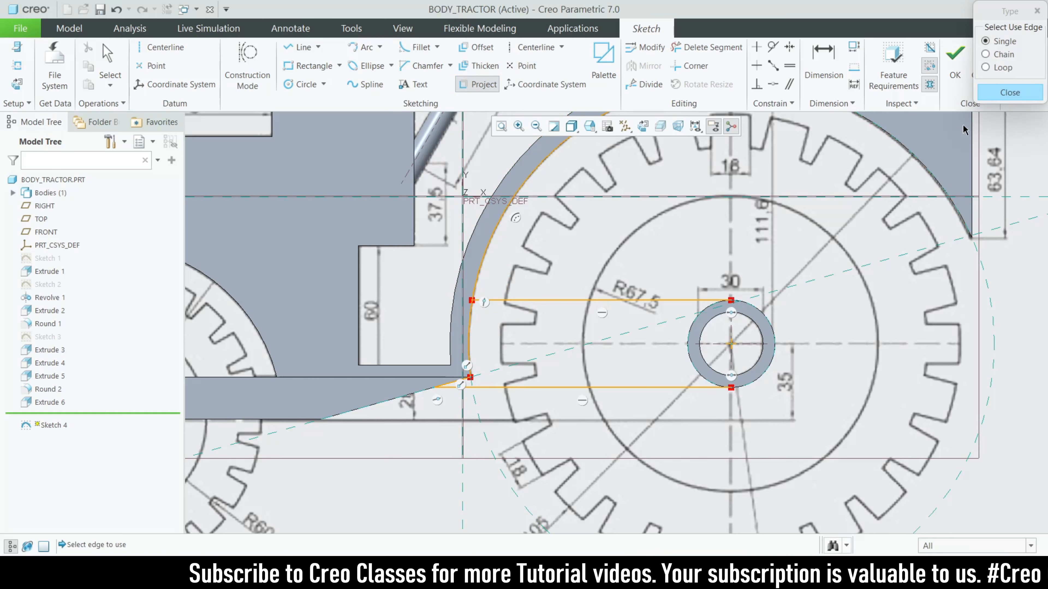
{"action": "left_click", "coordinate": [994, 96]}
{"action": "left_click", "coordinate": [705, 48]}
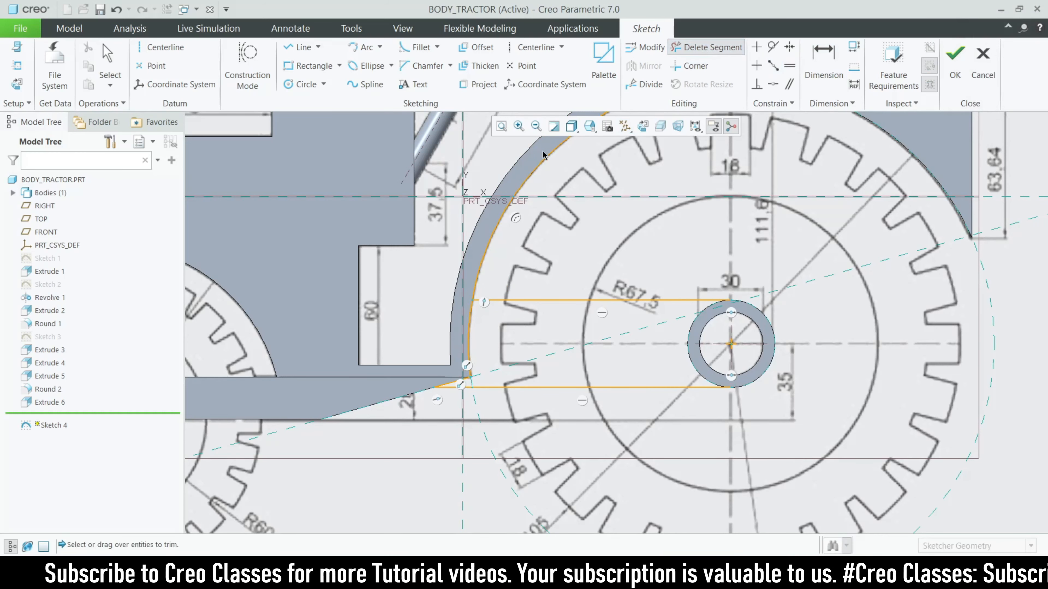
Trim away the upper part of the projected body arc
{"action": "left_click_drag", "start_coordinate": [557, 196], "coordinate": [559, 198]}
{"action": "scroll", "coordinate": [737, 243], "scroll_direction": "down", "scroll_amount": 2}
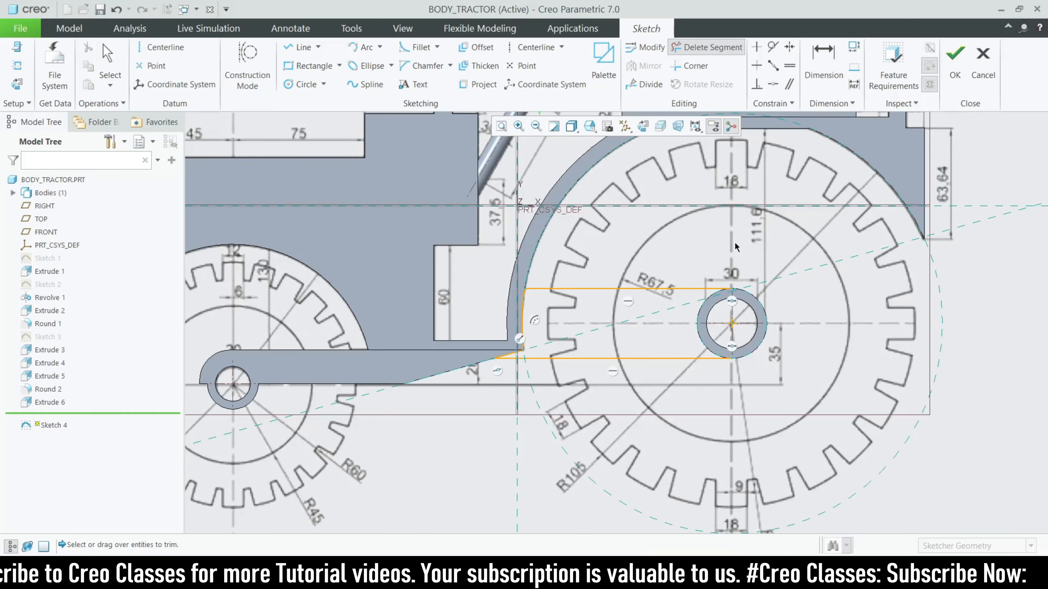
{"action": "key", "text": "Escape"}
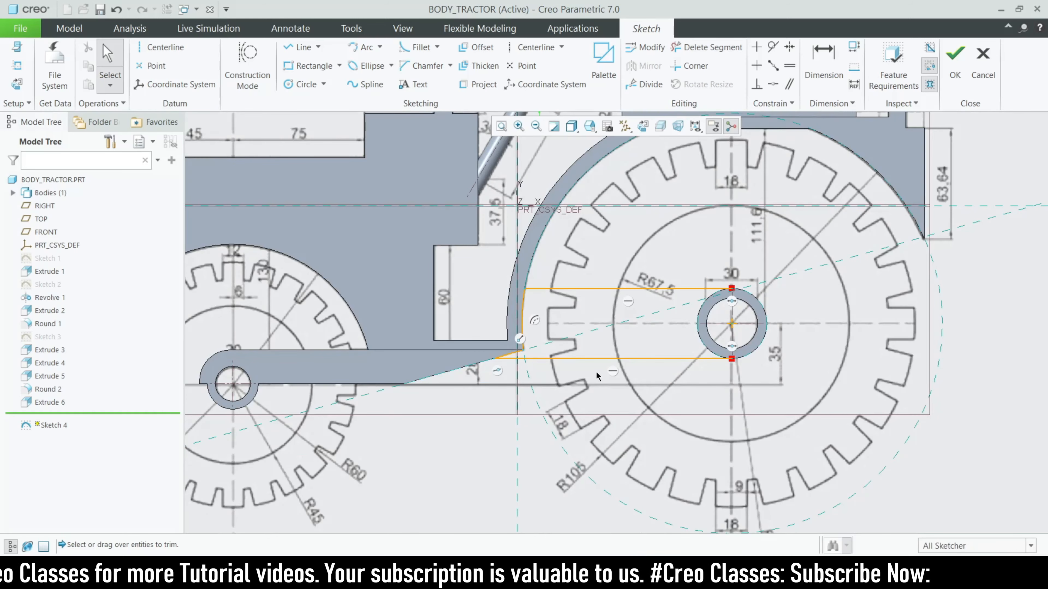
{"action": "scroll", "coordinate": [751, 332], "scroll_direction": "up", "scroll_amount": 2}
Project the hub's outer circle and trim its right half to close the outline
{"action": "left_click", "coordinate": [478, 85]}
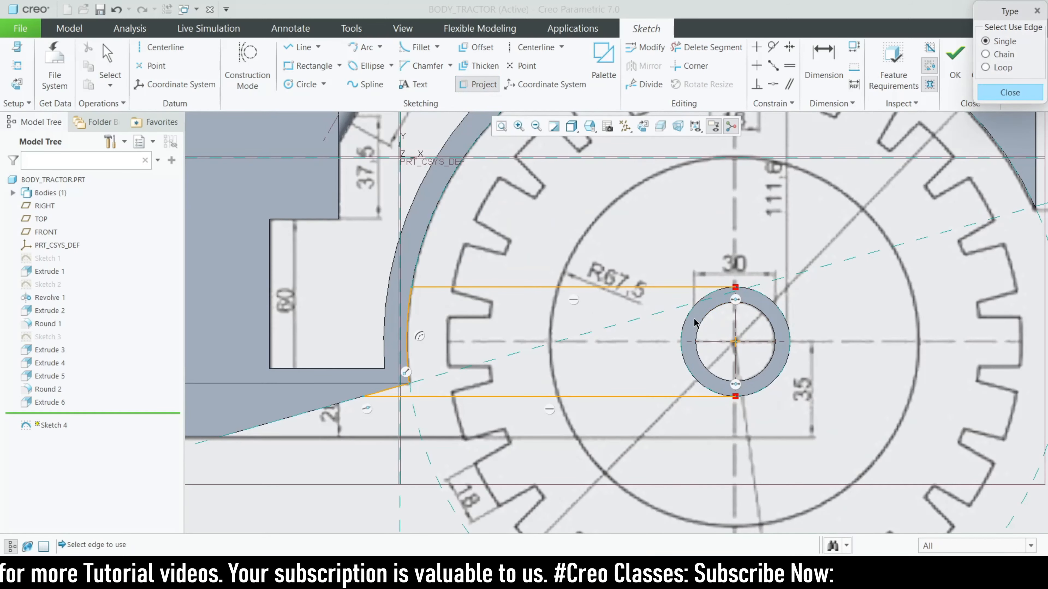
{"action": "left_click", "coordinate": [681, 355]}
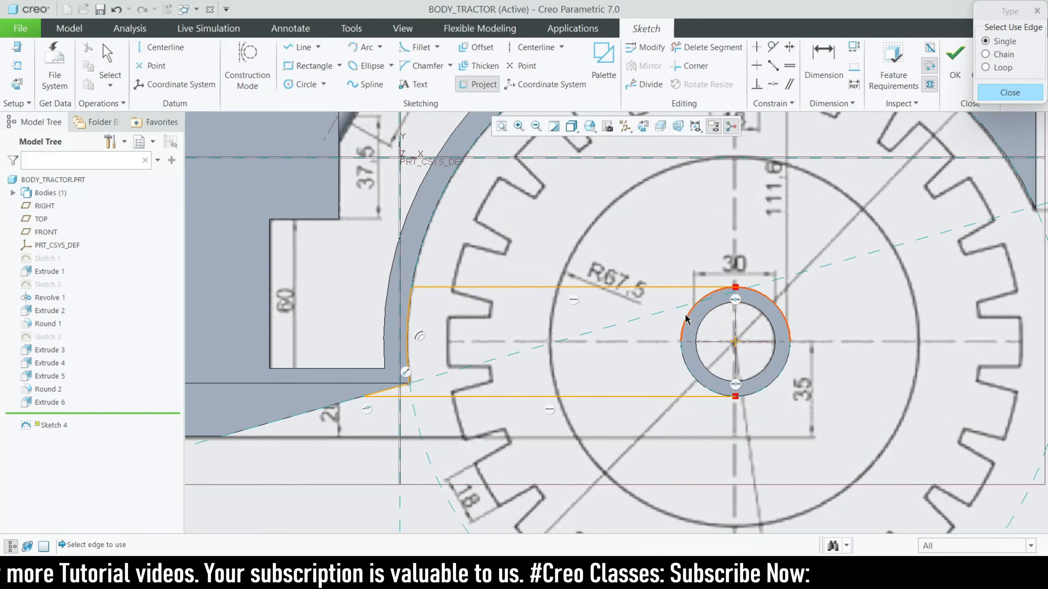
{"action": "left_click", "coordinate": [1009, 93]}
{"action": "left_click", "coordinate": [715, 47]}
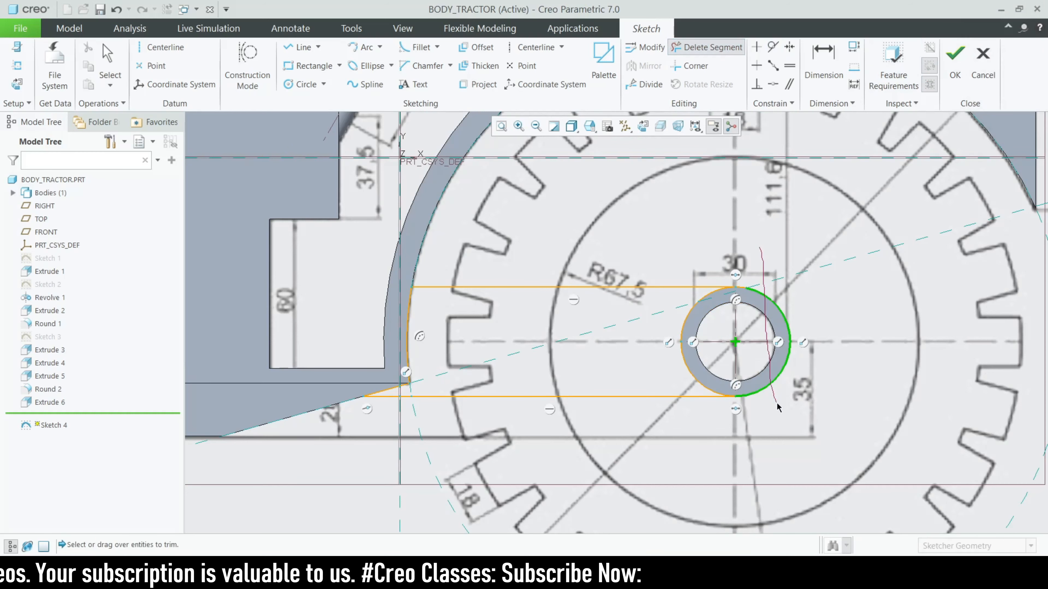
{"action": "left_click_drag", "start_coordinate": [778, 408], "coordinate": [776, 400]}
{"action": "middle_click", "coordinate": [780, 288]}
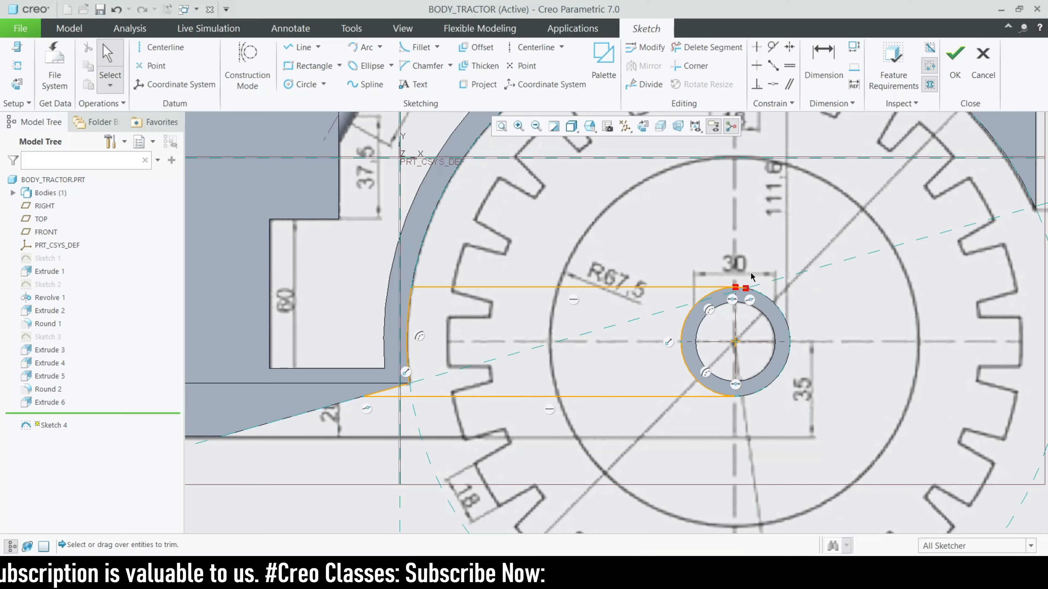
{"action": "scroll", "coordinate": [746, 272], "scroll_direction": "down", "scroll_amount": 5}
{"action": "left_click", "coordinate": [708, 49]}
{"action": "scroll", "coordinate": [731, 256], "scroll_direction": "down", "scroll_amount": 2}
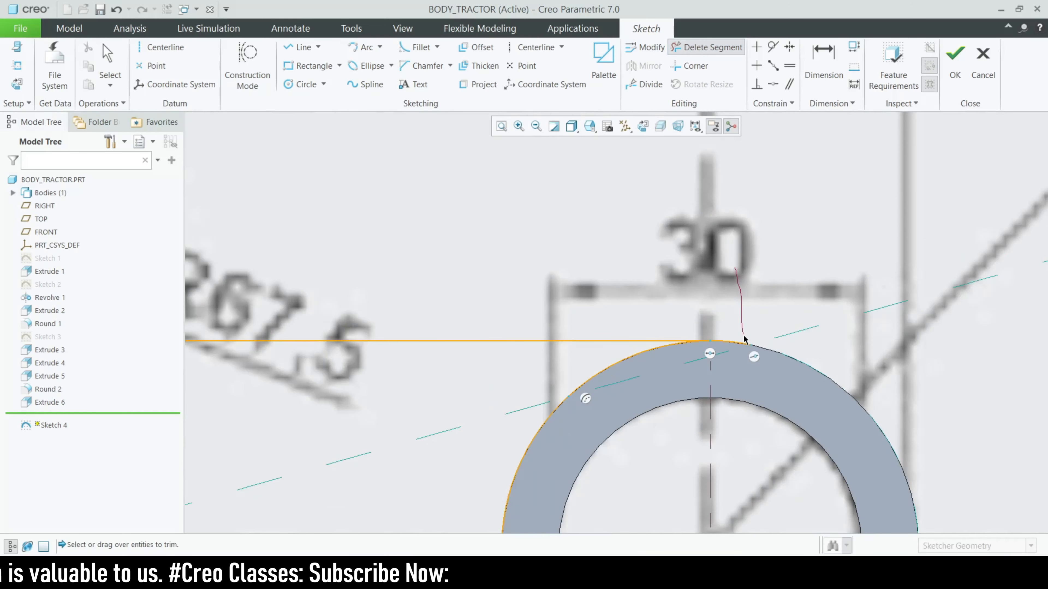
{"action": "middle_click", "coordinate": [727, 349]}
{"action": "scroll", "coordinate": [718, 330], "scroll_direction": "up", "scroll_amount": 5}
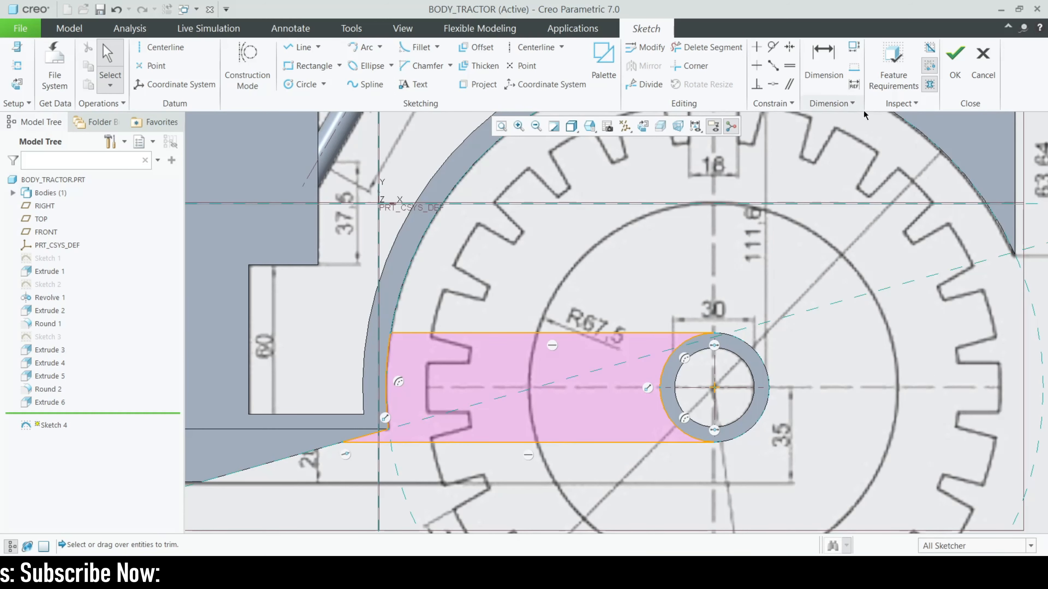
Extrude the bracket sketch symmetrically 50 deep as Extrude 7
{"action": "left_click", "coordinate": [949, 69]}
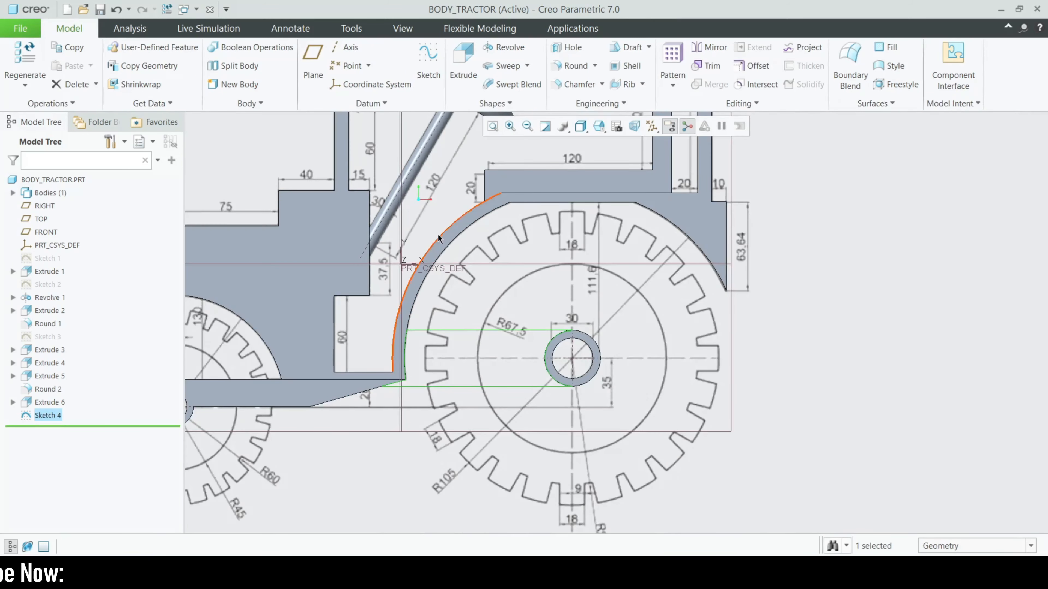
{"action": "left_click", "coordinate": [470, 91]}
{"action": "mouse_move", "coordinate": [619, 399]}
{"action": "middle_mouse_down"}
{"action": "mouse_move", "coordinate": [561, 384]}
{"action": "mouse_move", "coordinate": [582, 394]}
{"action": "middle_mouse_up"}
{"action": "left_click", "coordinate": [128, 63]}
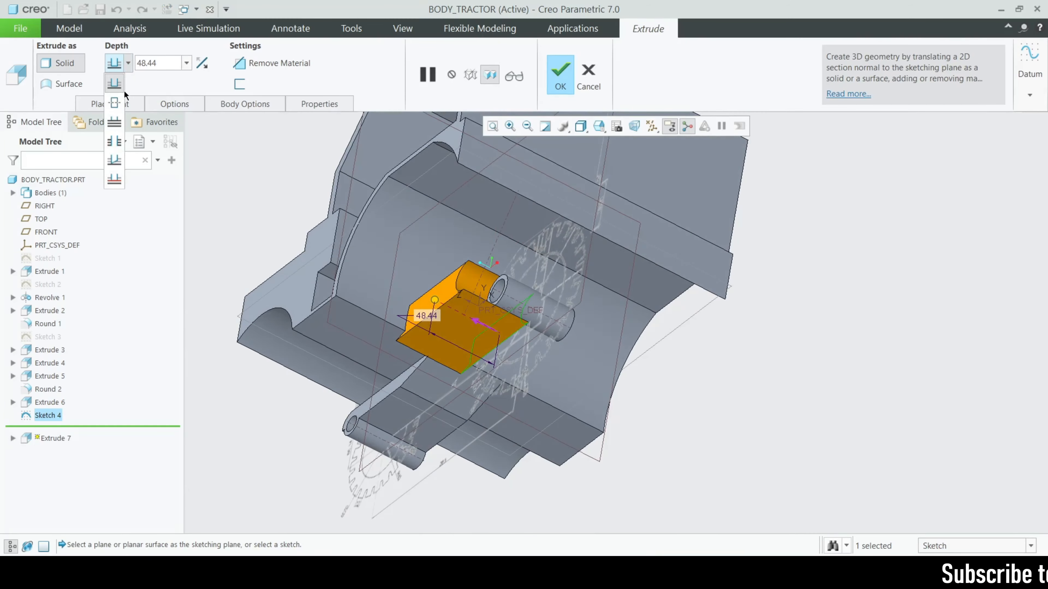
{"action": "left_click", "coordinate": [121, 89]}
{"action": "left_click", "coordinate": [164, 68]}
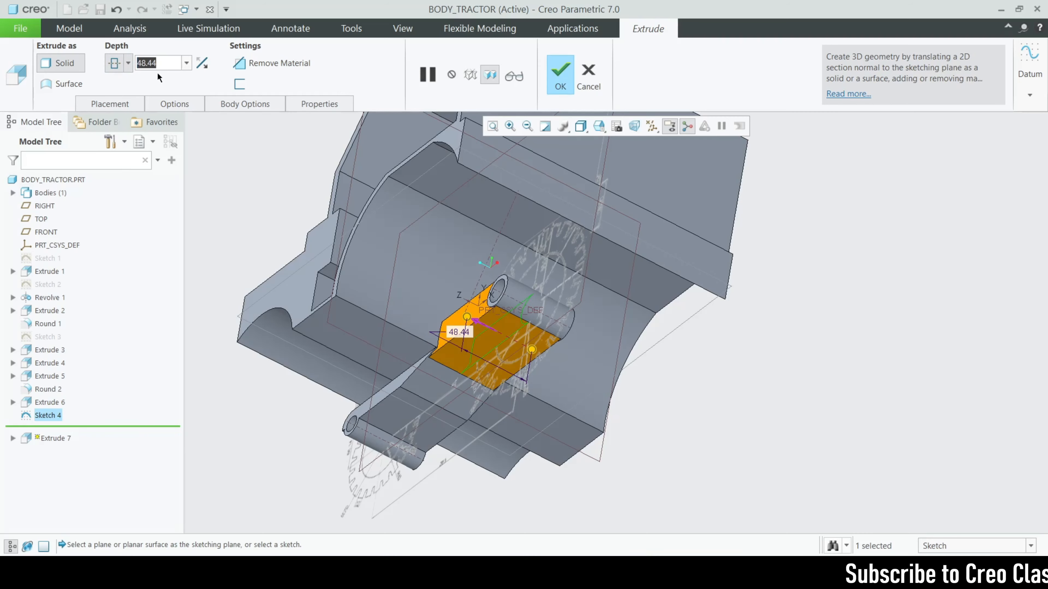
{"action": "type", "text": "50"}
{"action": "key", "text": "Return"}
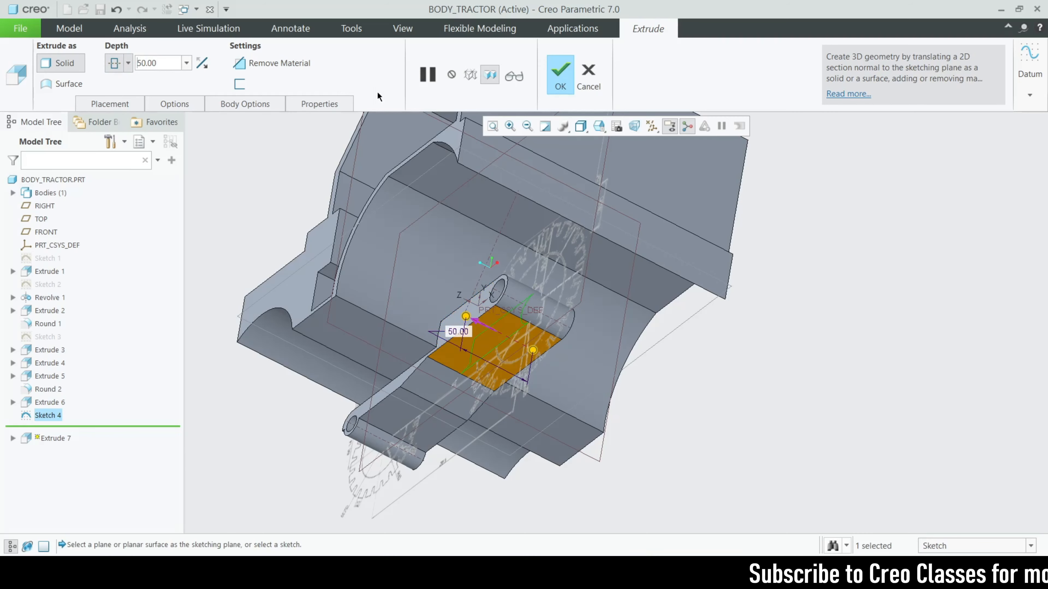
{"action": "left_click", "coordinate": [560, 74]}
Orbit to a front-side view of the tractor and select the FRONT plane
{"action": "scroll", "coordinate": [718, 331], "scroll_direction": "down", "scroll_amount": 3}
{"action": "middle_click_drag", "start_coordinate": [718, 331], "coordinate": [853, 433]}
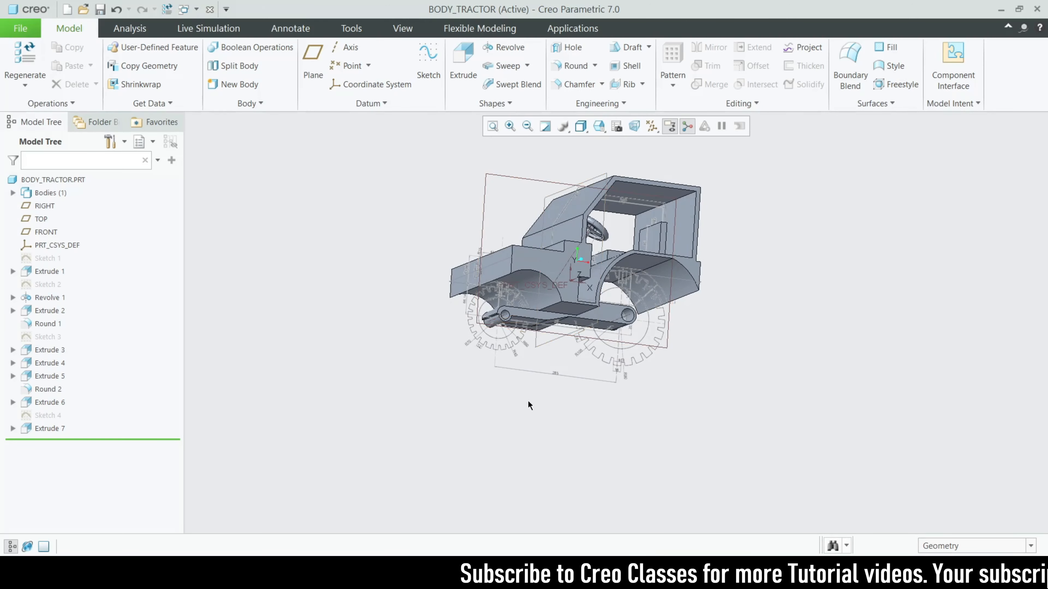
{"action": "middle_click_drag", "start_coordinate": [538, 470], "coordinate": [673, 377]}
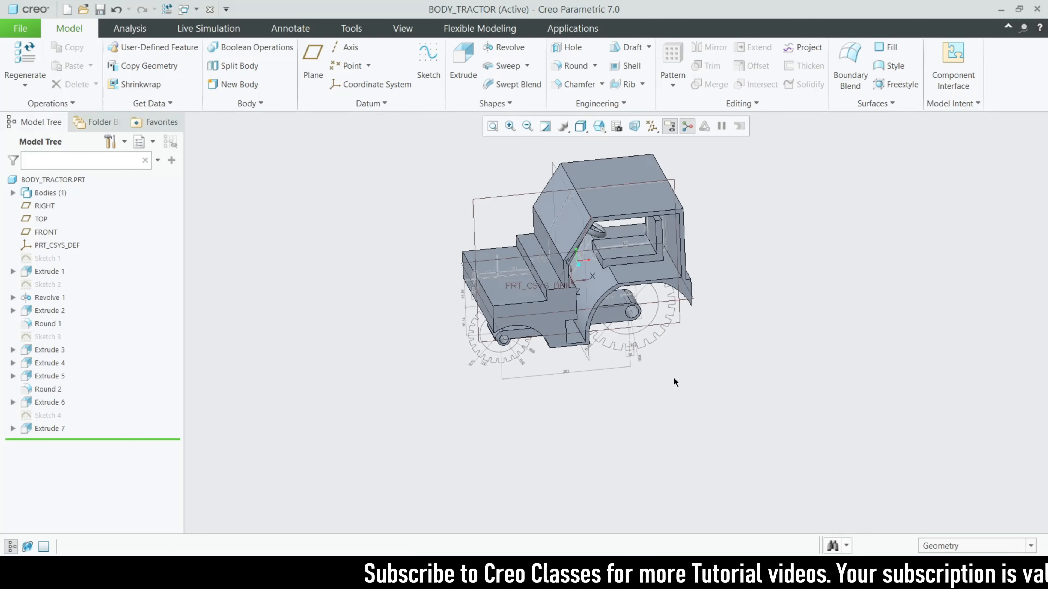
{"action": "scroll", "coordinate": [562, 277], "scroll_direction": "up", "scroll_amount": 3}
{"action": "scroll", "coordinate": [563, 278], "scroll_direction": "down", "scroll_amount": 3}
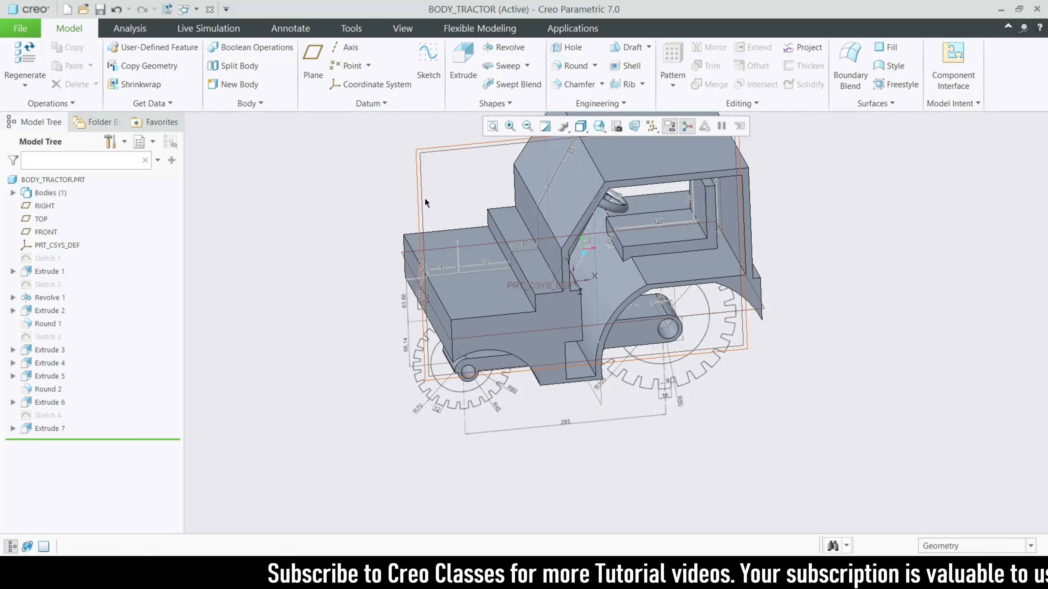
{"action": "left_click", "coordinate": [425, 196]}
Start an extrusion on FRONT and draw a vertical line at the hood front
{"action": "left_click", "coordinate": [455, 66]}
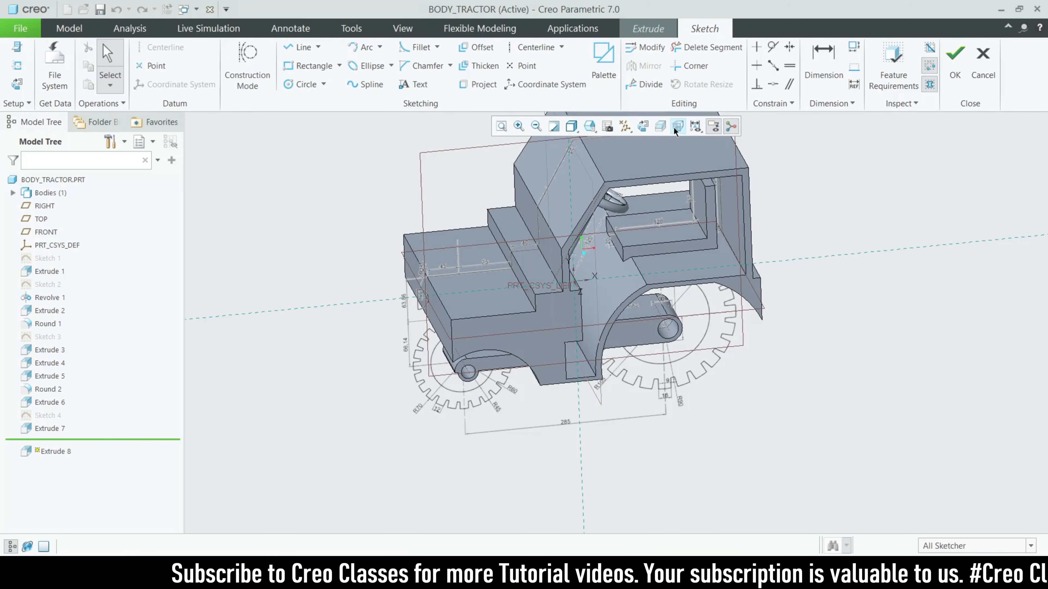
{"action": "scroll", "coordinate": [419, 386], "scroll_direction": "up", "scroll_amount": 5}
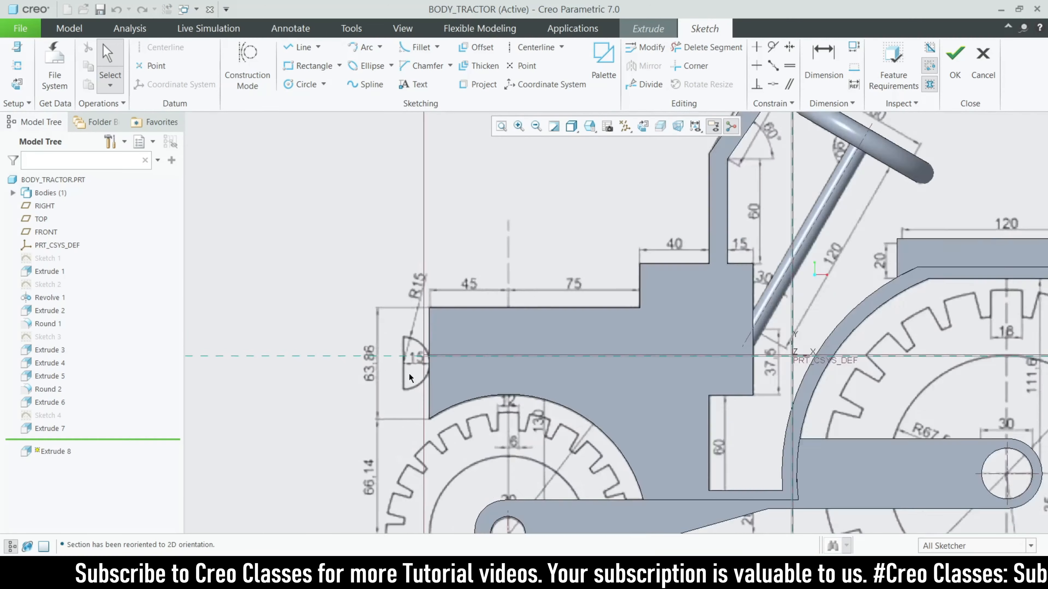
{"action": "left_click", "coordinate": [302, 47]}
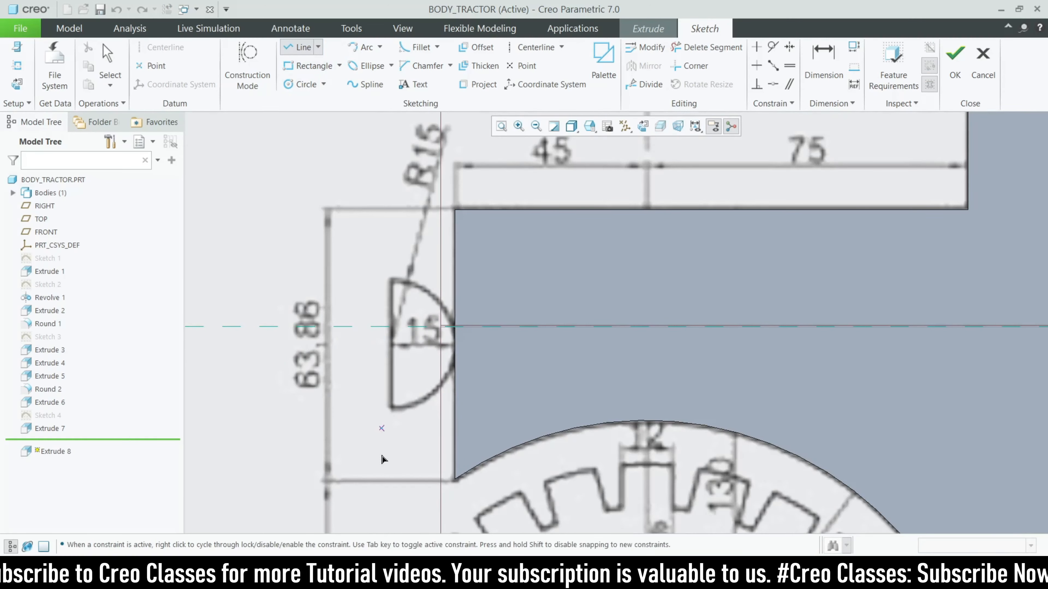
{"action": "scroll", "coordinate": [382, 466], "scroll_direction": "up", "scroll_amount": 2}
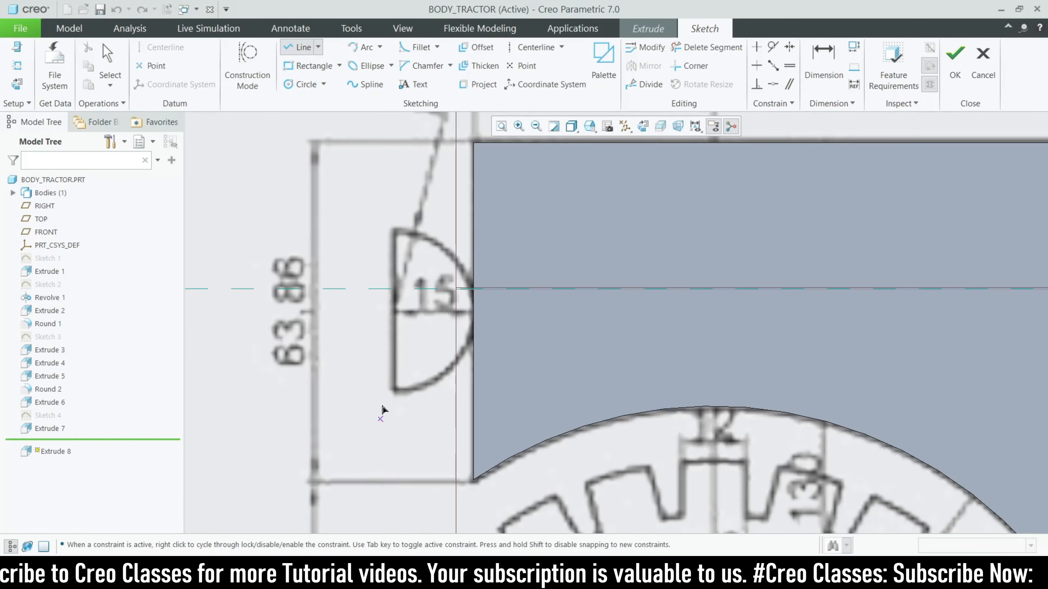
{"action": "left_click", "coordinate": [393, 391]}
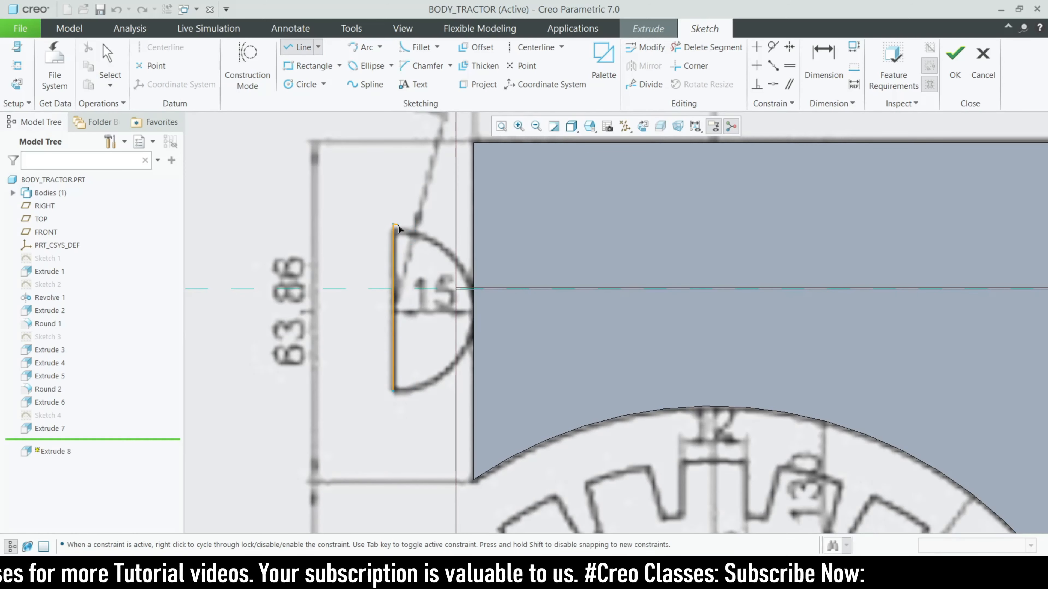
{"action": "middle_click", "coordinate": [388, 170]}
Close the R15 half-round headlight profile with a three-point arc and finish the sketch
{"action": "left_click", "coordinate": [363, 47]}
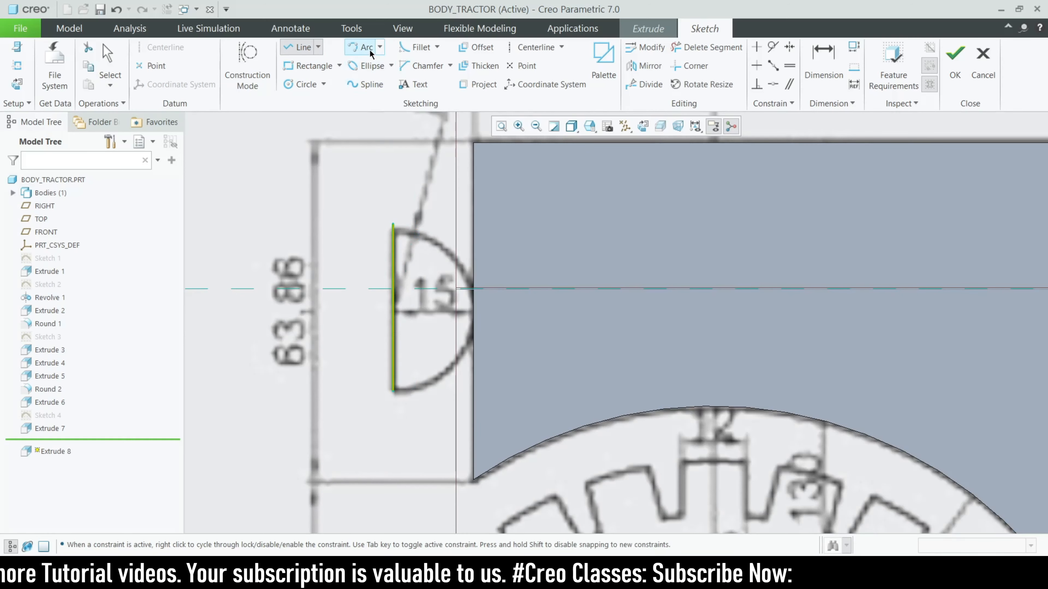
{"action": "left_click", "coordinate": [392, 224]}
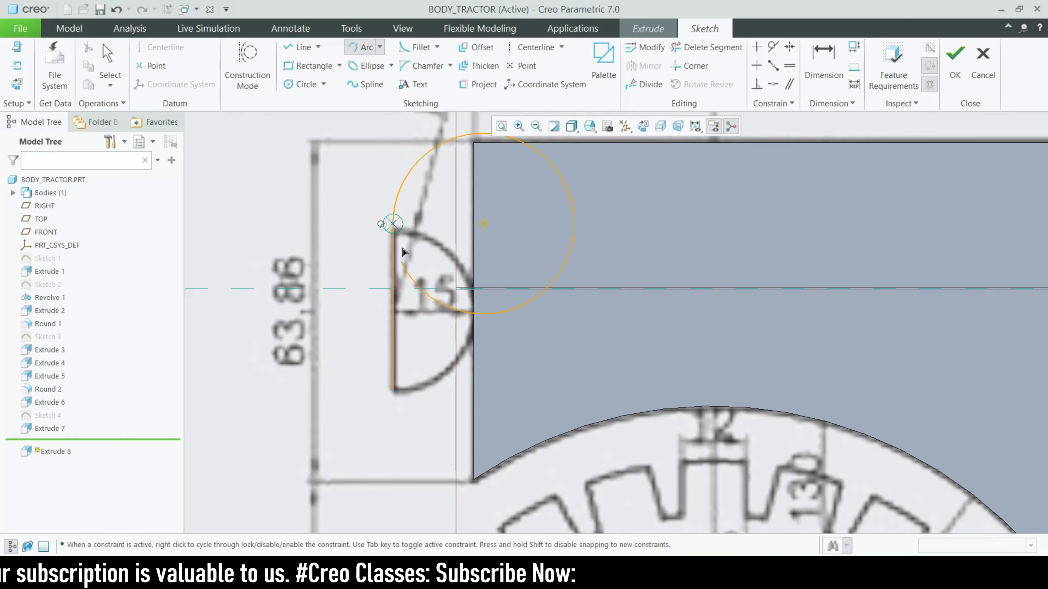
{"action": "left_click", "coordinate": [394, 225]}
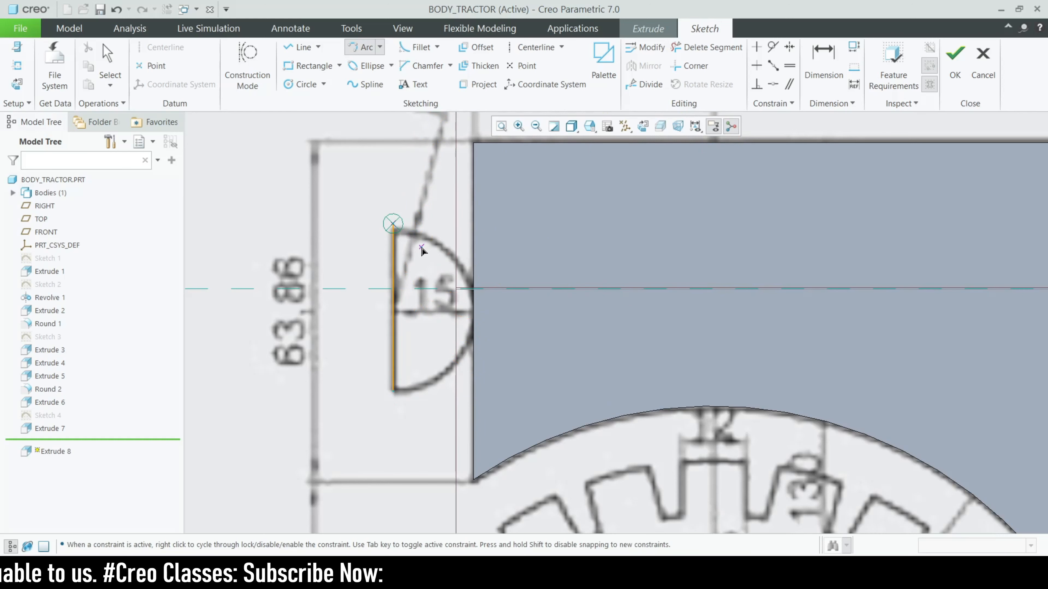
{"action": "left_click", "coordinate": [393, 391]}
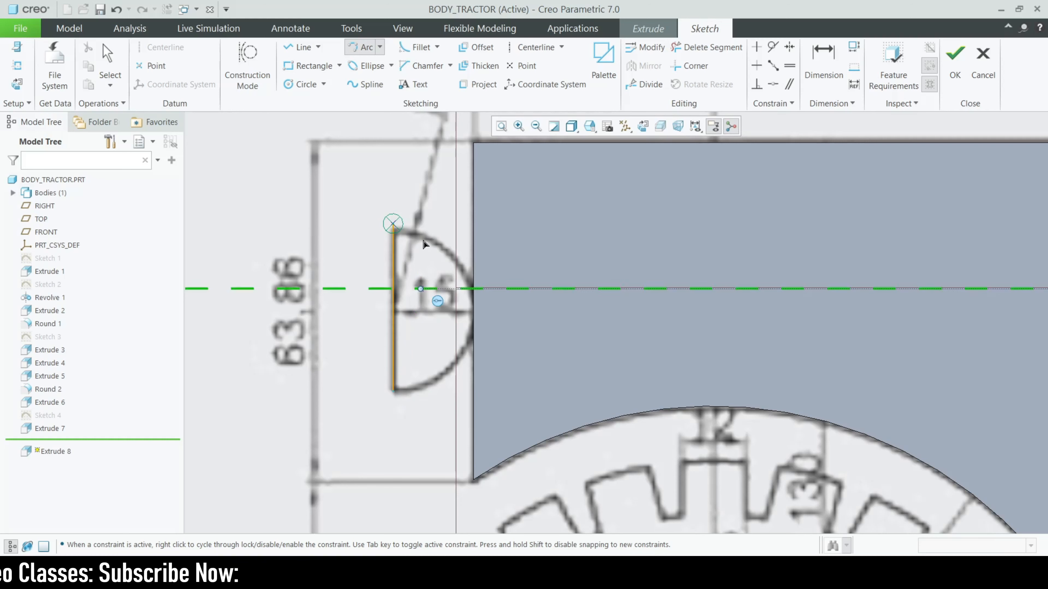
{"action": "left_click", "coordinate": [401, 227]}
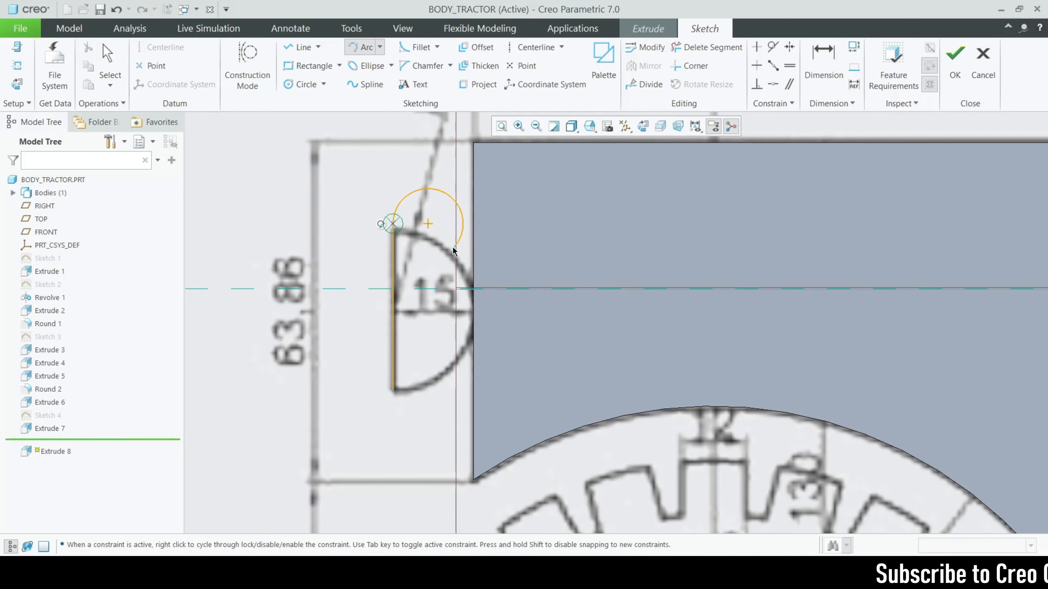
{"action": "middle_click", "coordinate": [437, 220]}
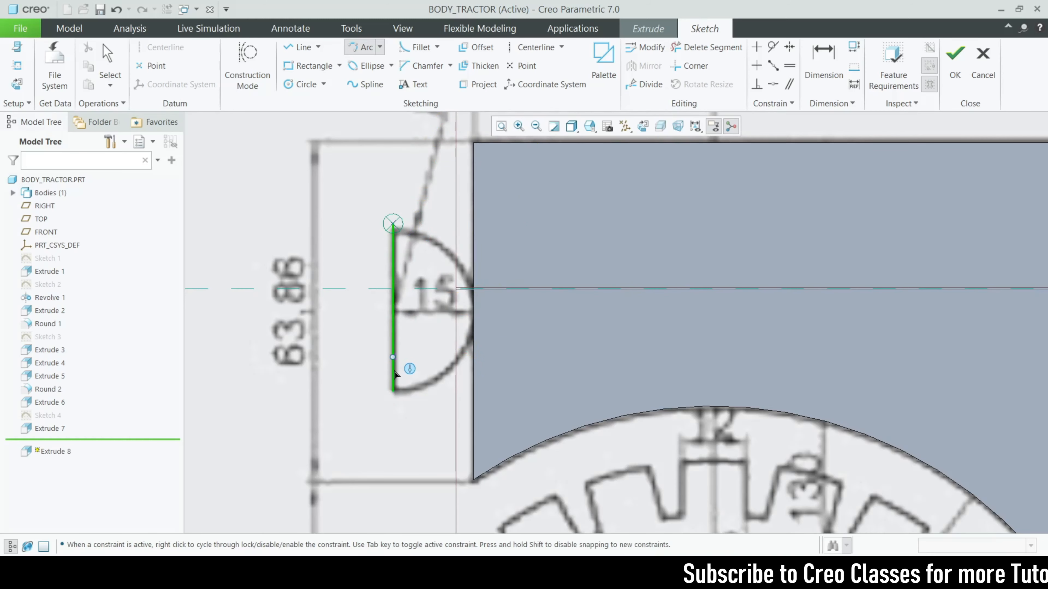
{"action": "left_click", "coordinate": [397, 393]}
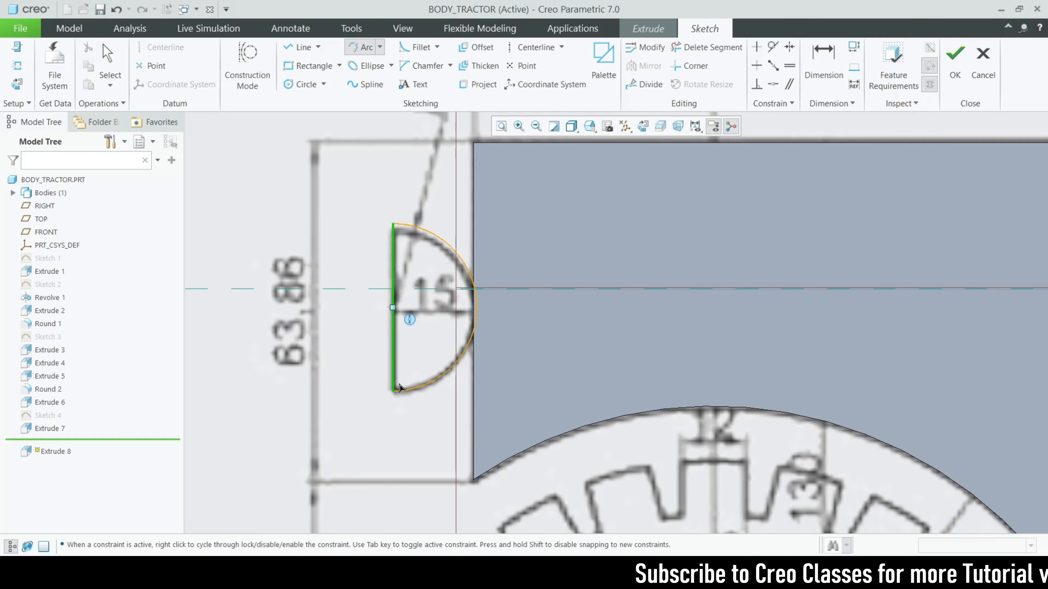
{"action": "left_click", "coordinate": [475, 305]}
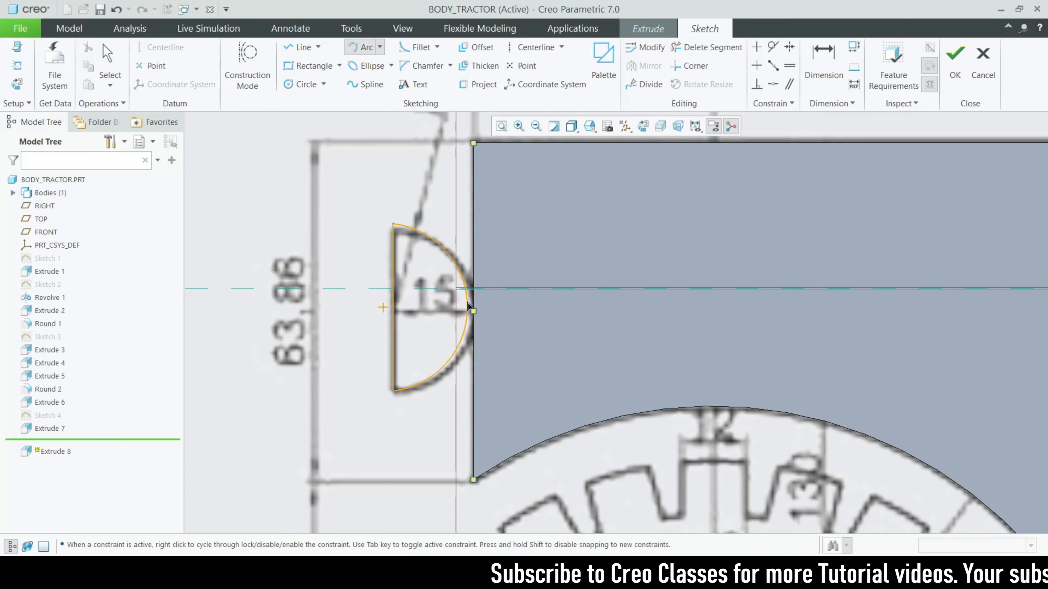
{"action": "middle_click", "coordinate": [545, 248]}
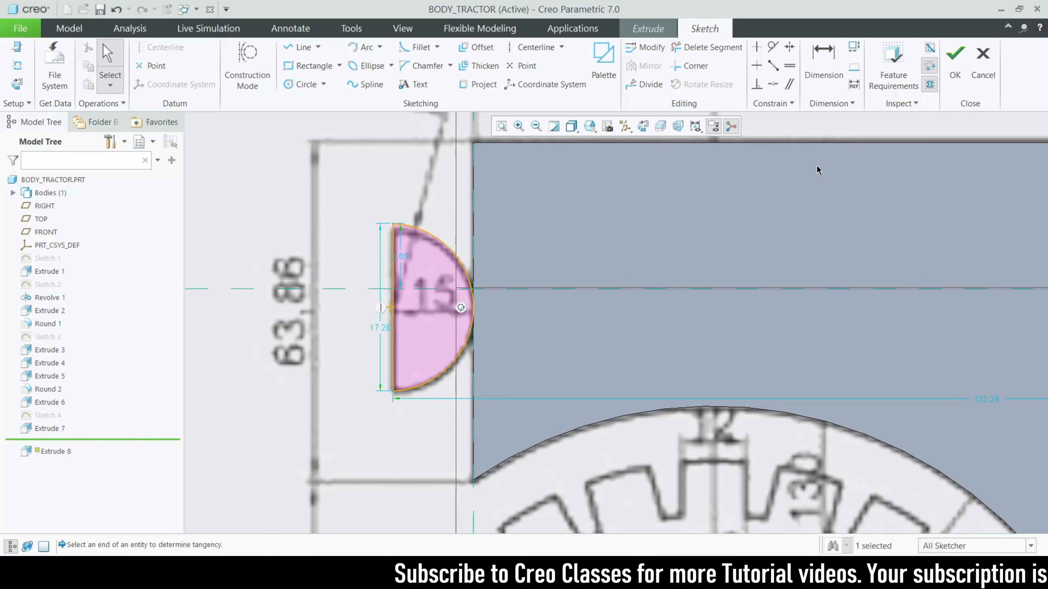
{"action": "left_click", "coordinate": [954, 62]}
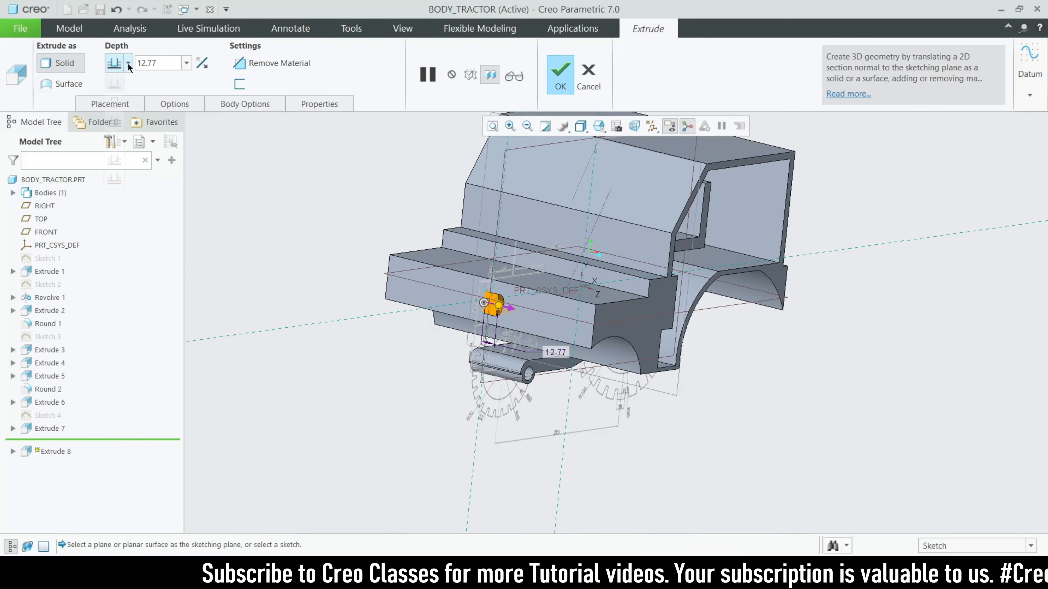
Make the headlight extrusion symmetric with a trial depth of 200
{"action": "left_click", "coordinate": [128, 62]}
{"action": "left_click", "coordinate": [114, 97]}
{"action": "type", "text": "2"}
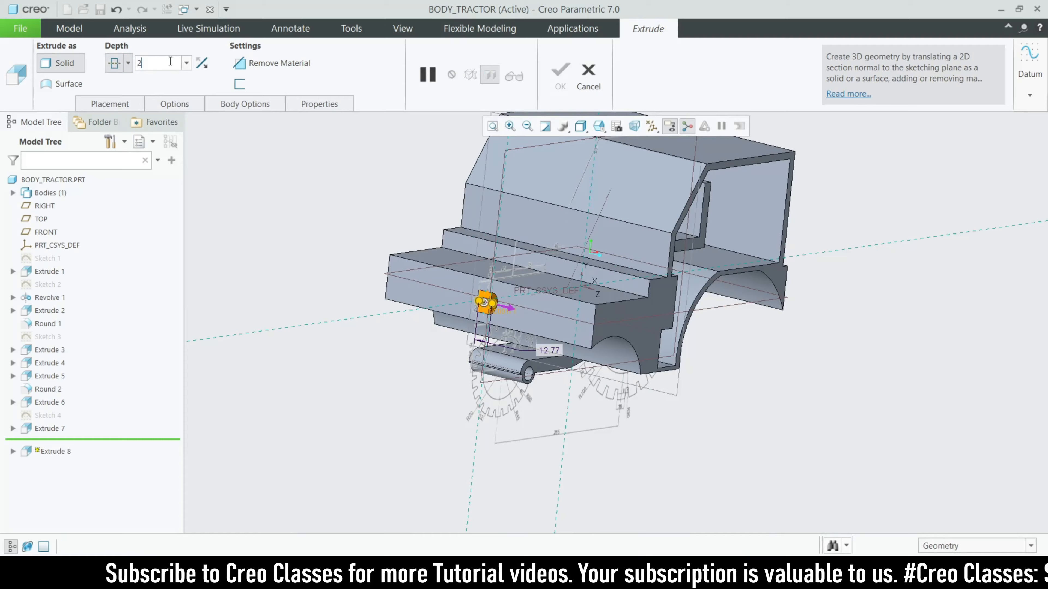
{"action": "type", "text": "00"}
{"action": "key", "text": "Return"}
{"action": "middle_click_drag", "start_coordinate": [271, 318], "coordinate": [355, 365]}
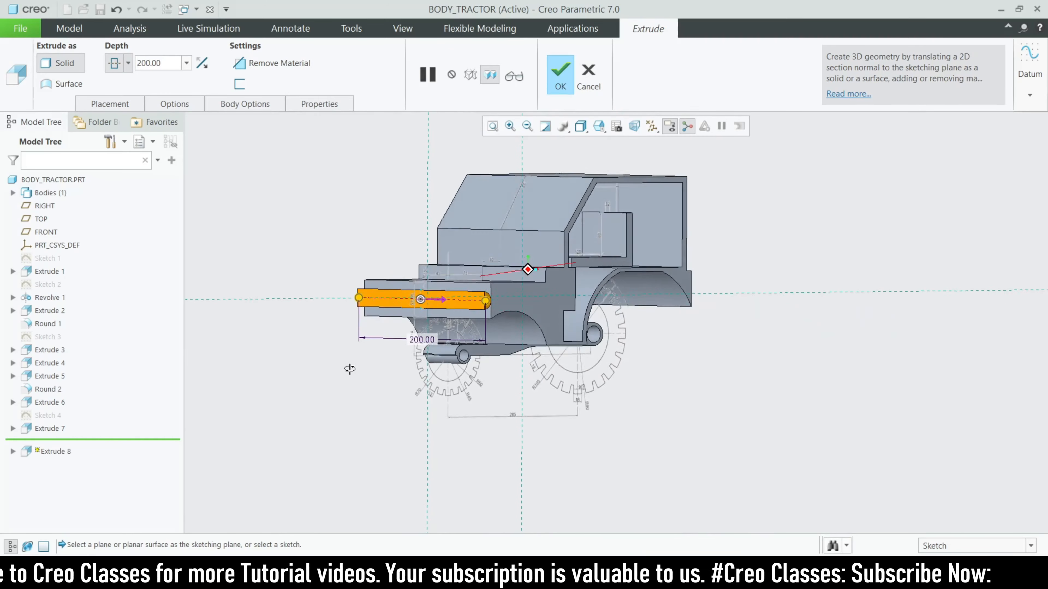
{"action": "key", "text": "ctrl+d"}
Change the symmetric depth to 150, then 180, and finish Extrude 8
{"action": "left_click", "coordinate": [174, 63]}
{"action": "type", "text": "1"}
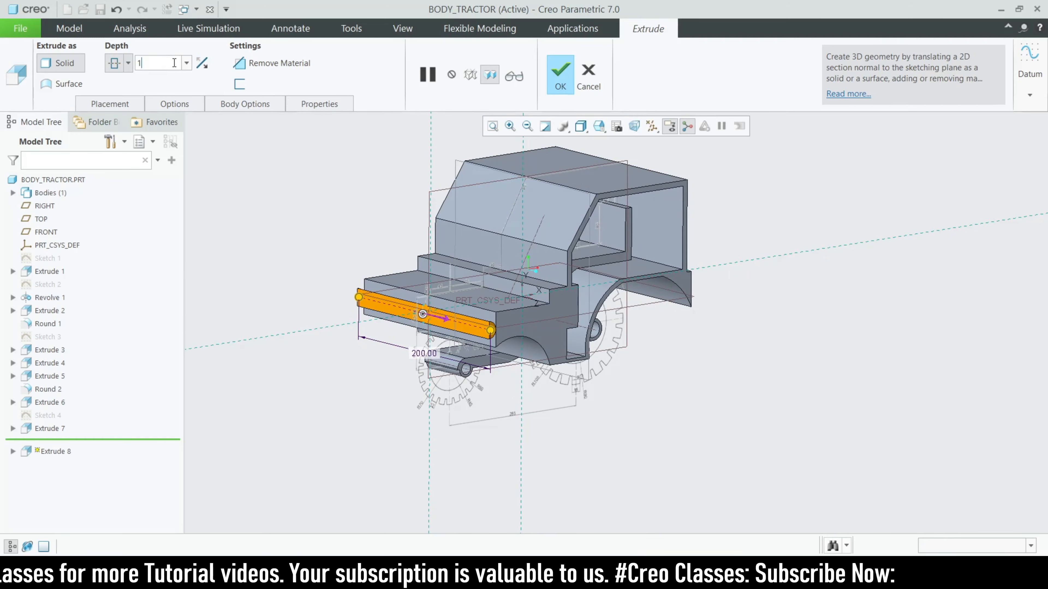
{"action": "type", "text": "50"}
{"action": "key", "text": "Return"}
{"action": "middle_click_drag", "start_coordinate": [418, 349], "coordinate": [464, 261]}
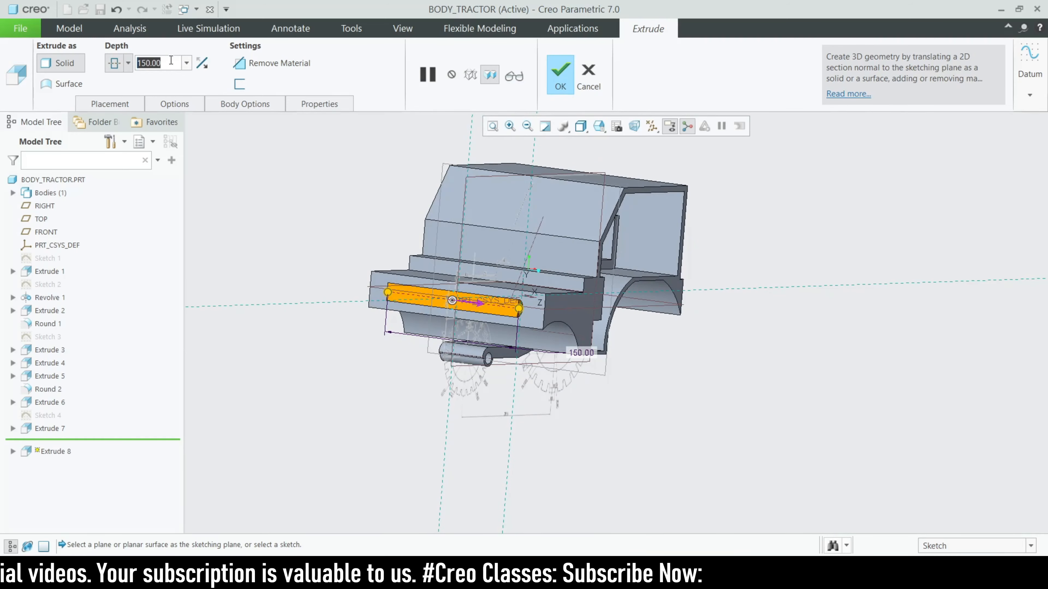
{"action": "type", "text": "180"}
{"action": "key", "text": "Return"}
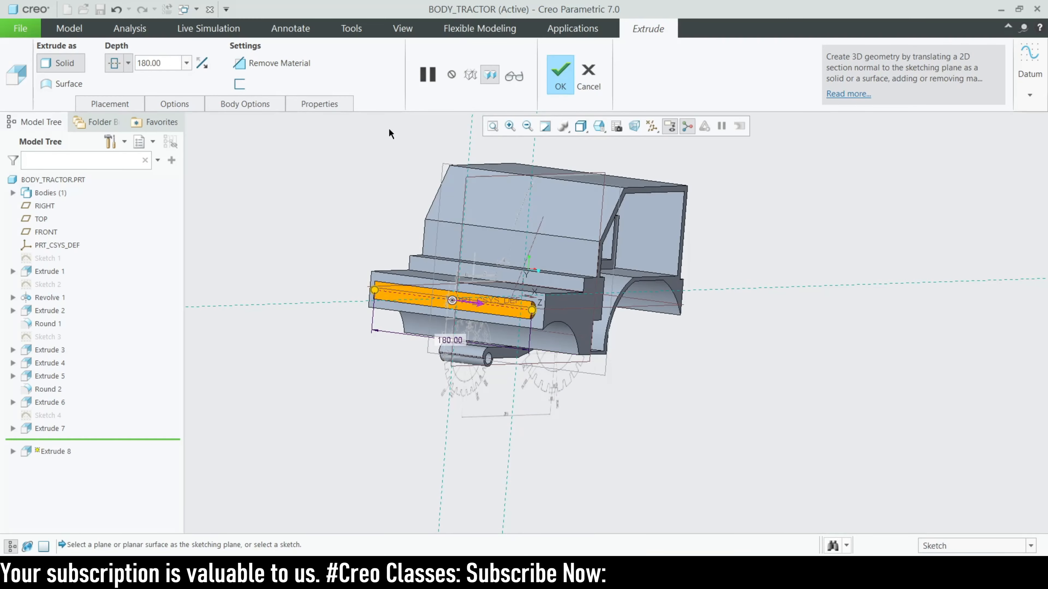
{"action": "left_click", "coordinate": [560, 74]}
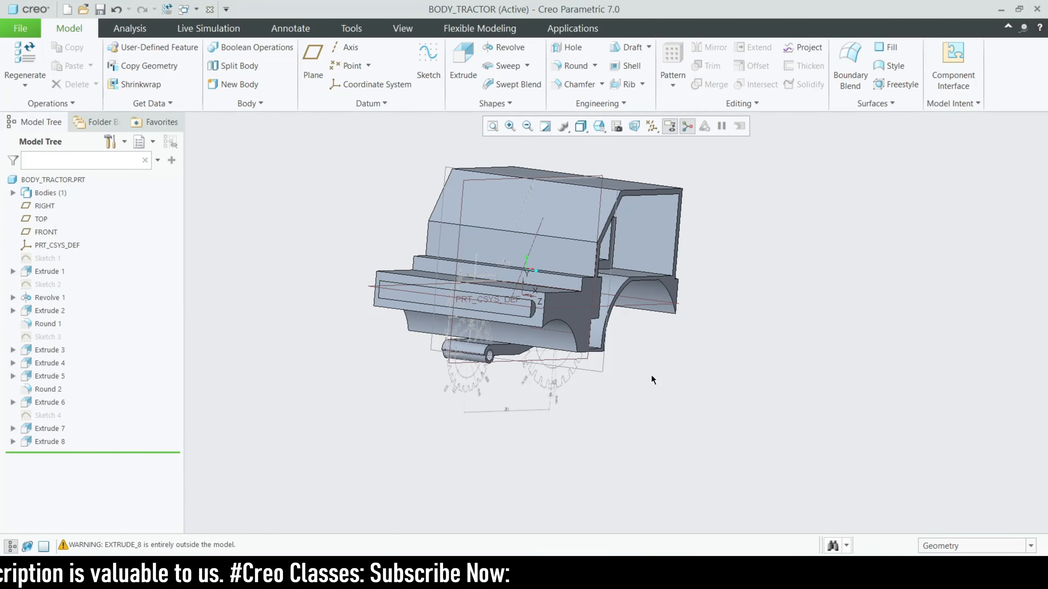
Inspect the new headlight from a front-left view and select its flat front face
{"action": "middle_click_drag", "start_coordinate": [651, 374], "coordinate": [619, 397]}
{"action": "scroll", "coordinate": [514, 385], "scroll_direction": "down", "scroll_amount": 3}
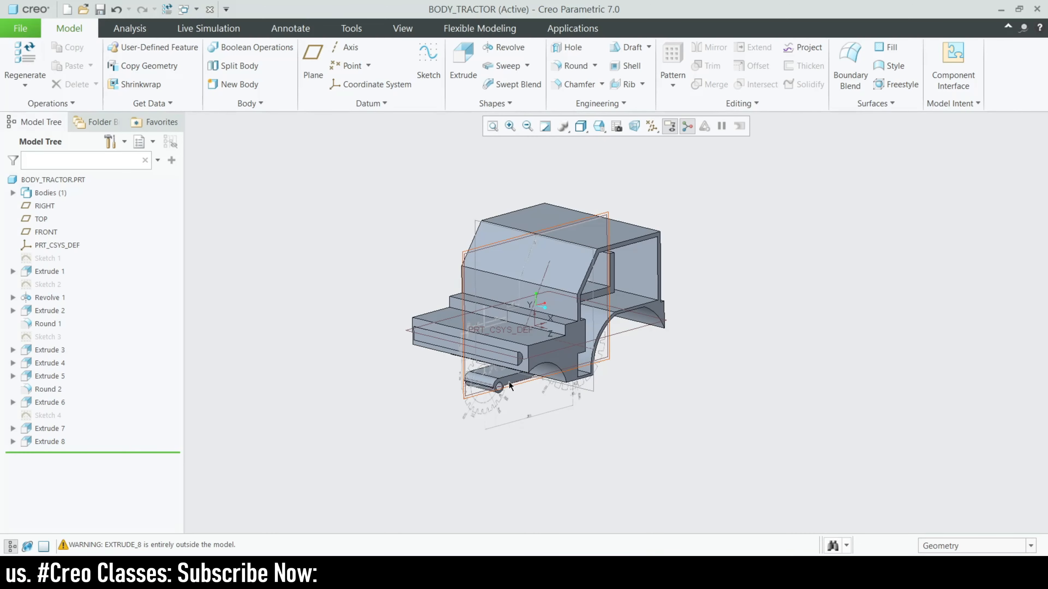
{"action": "middle_click_drag", "start_coordinate": [508, 382], "coordinate": [500, 358]}
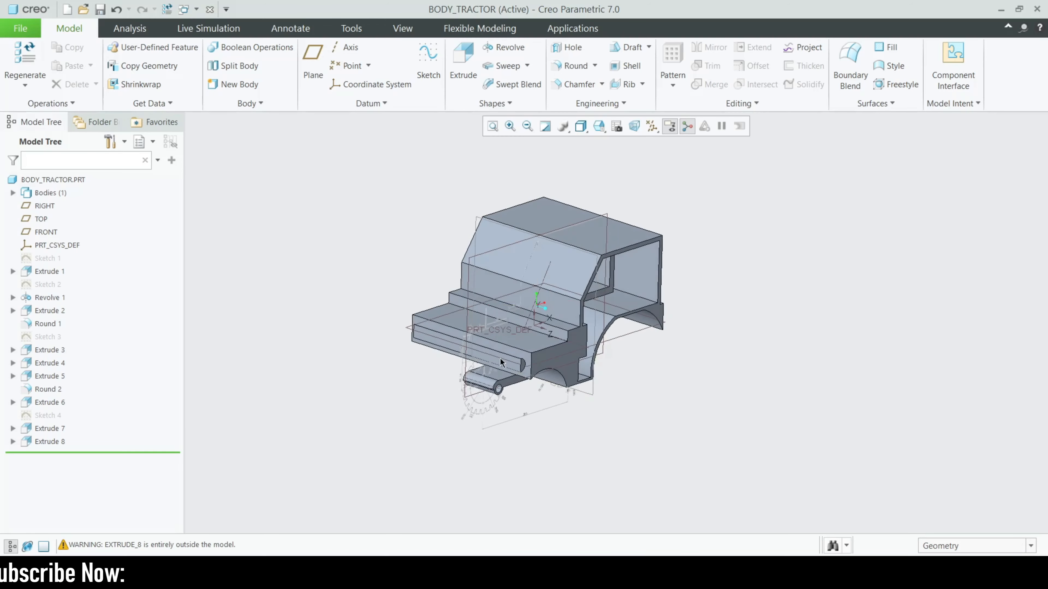
{"action": "scroll", "coordinate": [487, 362], "scroll_direction": "up", "scroll_amount": 5}
{"action": "left_click", "coordinate": [464, 356]}
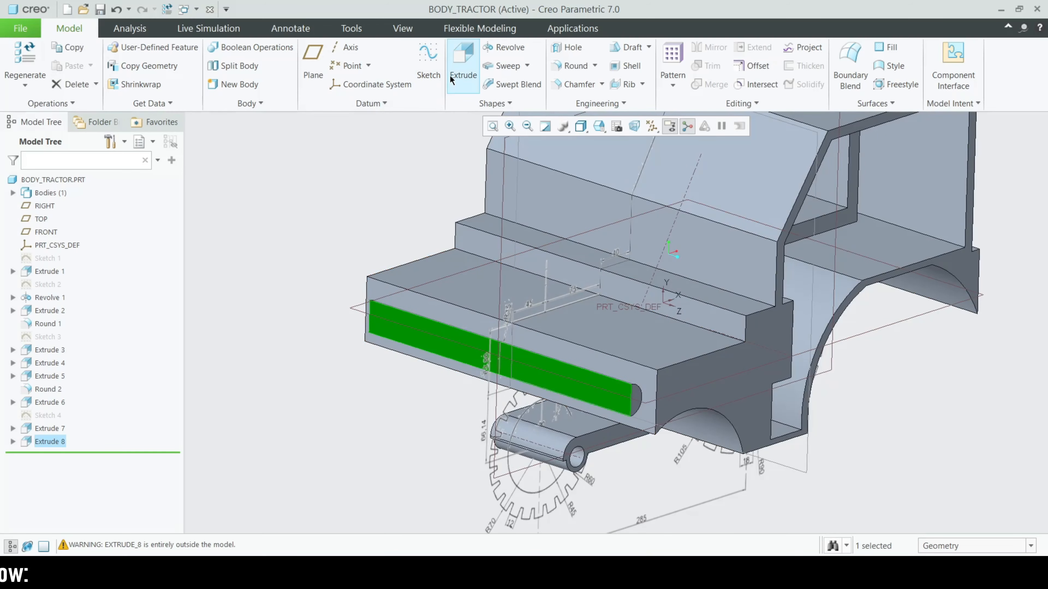
Start an extrusion sketch on the headlight face, viewed face-on, choosing Center Rectangle and centerline tools
{"action": "left_click", "coordinate": [462, 60]}
{"action": "left_click", "coordinate": [645, 126]}
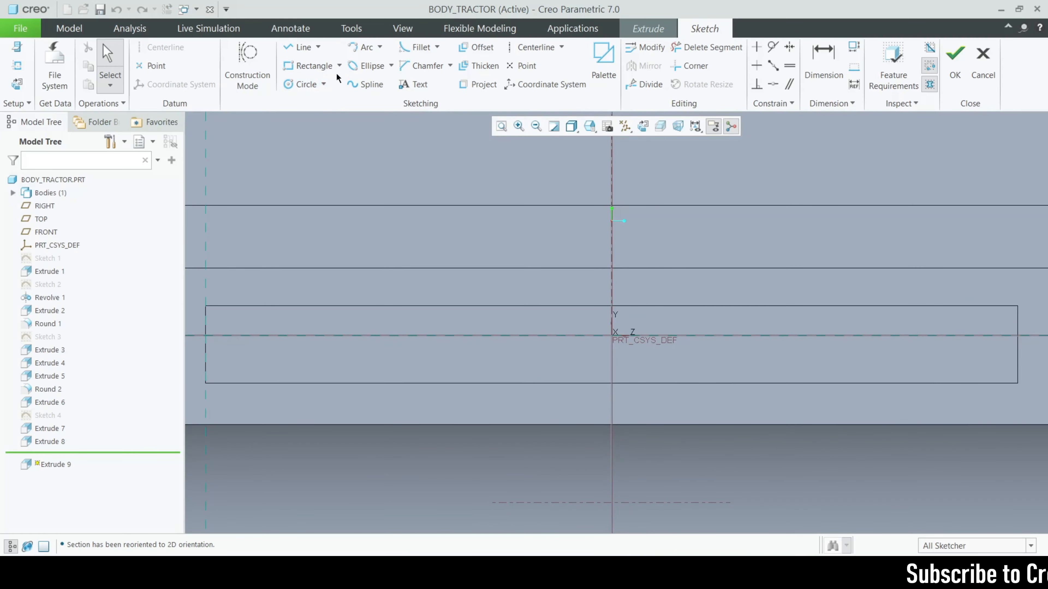
{"action": "left_click", "coordinate": [340, 67]}
{"action": "left_click", "coordinate": [336, 109]}
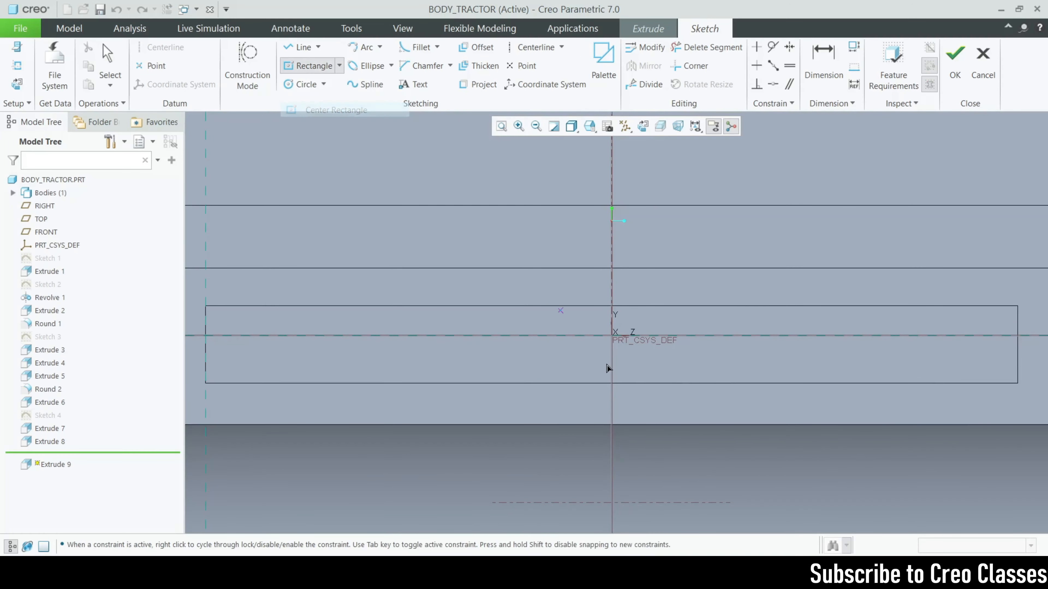
{"action": "scroll", "coordinate": [610, 363], "scroll_direction": "up", "scroll_amount": 2}
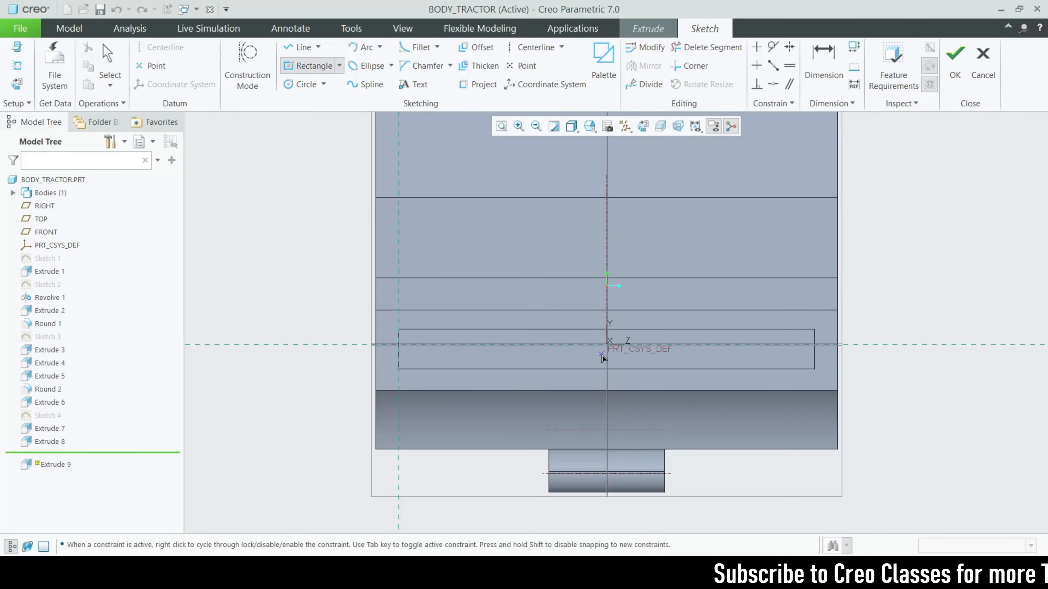
{"action": "scroll", "coordinate": [610, 363], "scroll_direction": "down", "scroll_amount": 3}
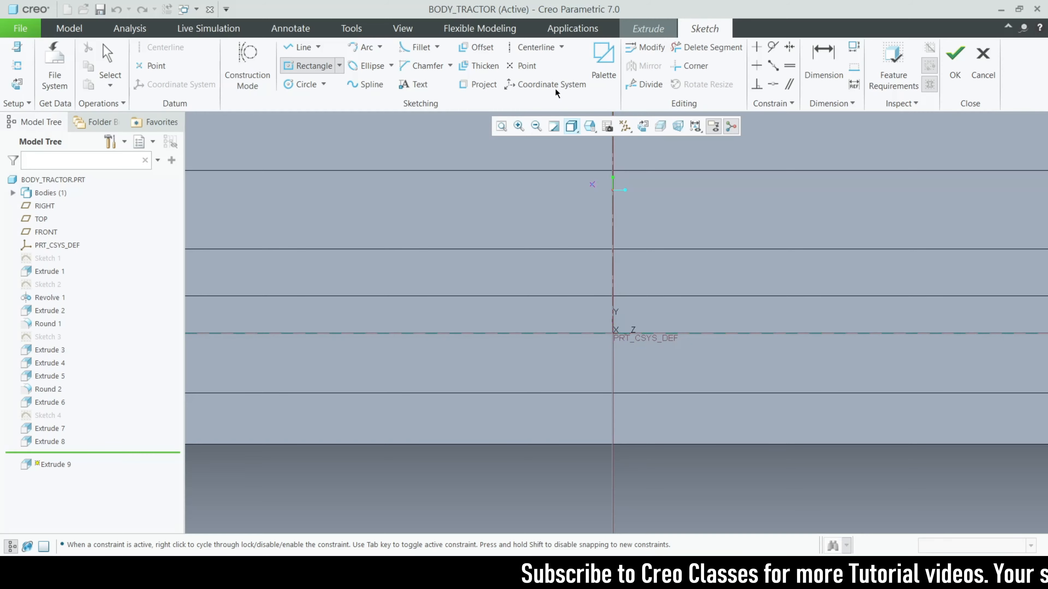
{"action": "left_click", "coordinate": [534, 47]}
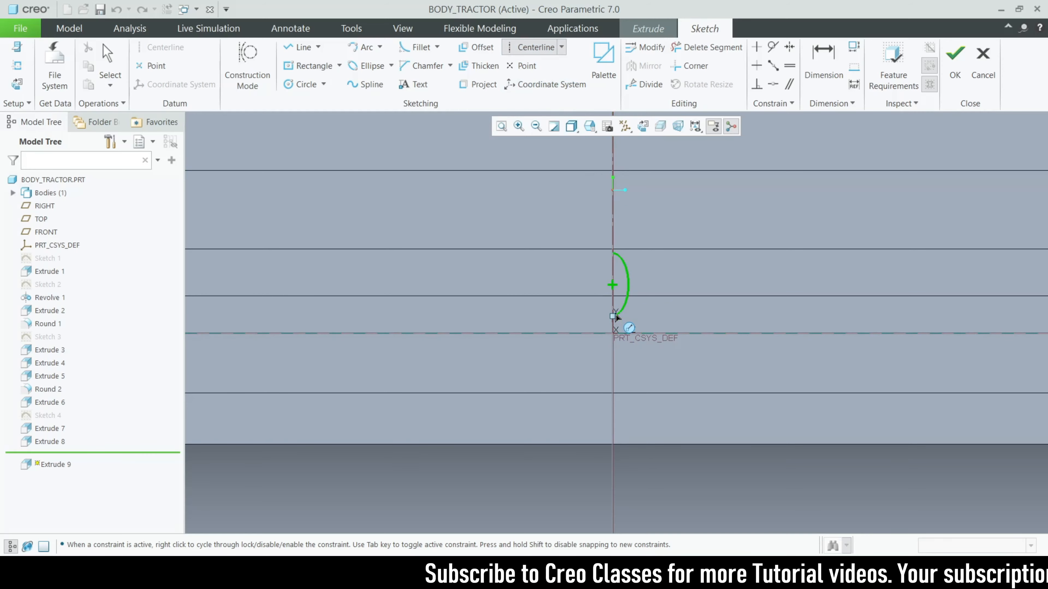
Quit the sketch without saving, cancel the extrusion and clear the selection
{"action": "left_click", "coordinate": [986, 62]}
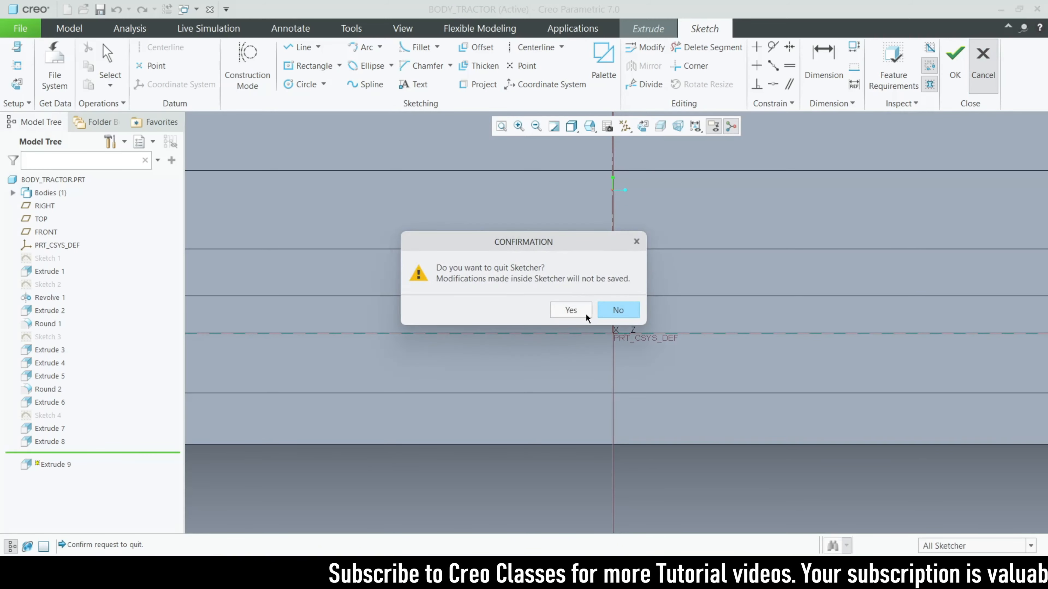
{"action": "left_click", "coordinate": [582, 313]}
{"action": "left_click", "coordinate": [587, 70]}
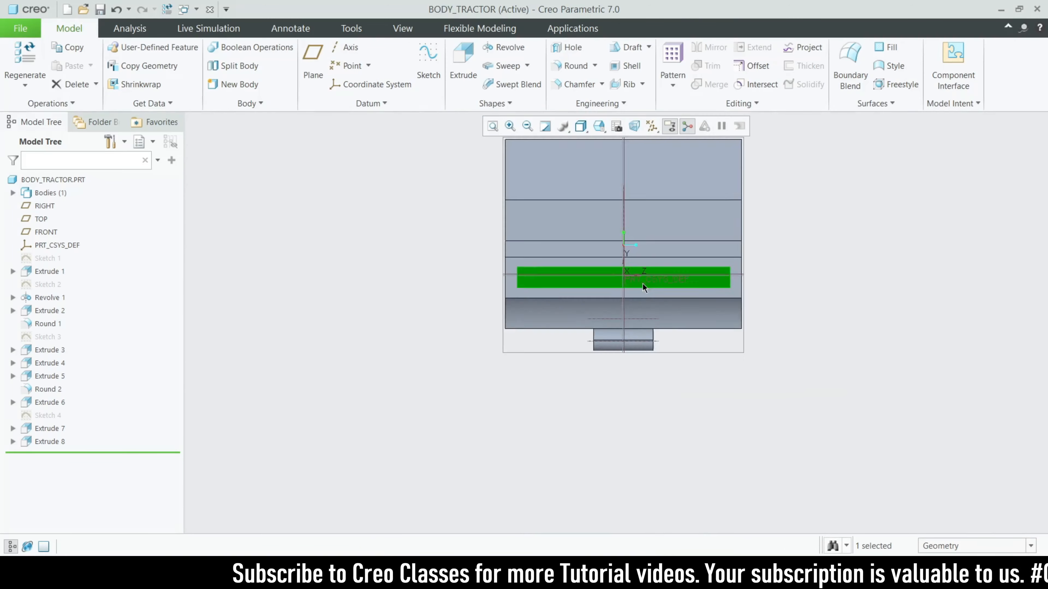
{"action": "left_click", "coordinate": [550, 423]}
Return to the default orientation and hide the reference tractor images
{"action": "key", "text": "ctrl+d"}
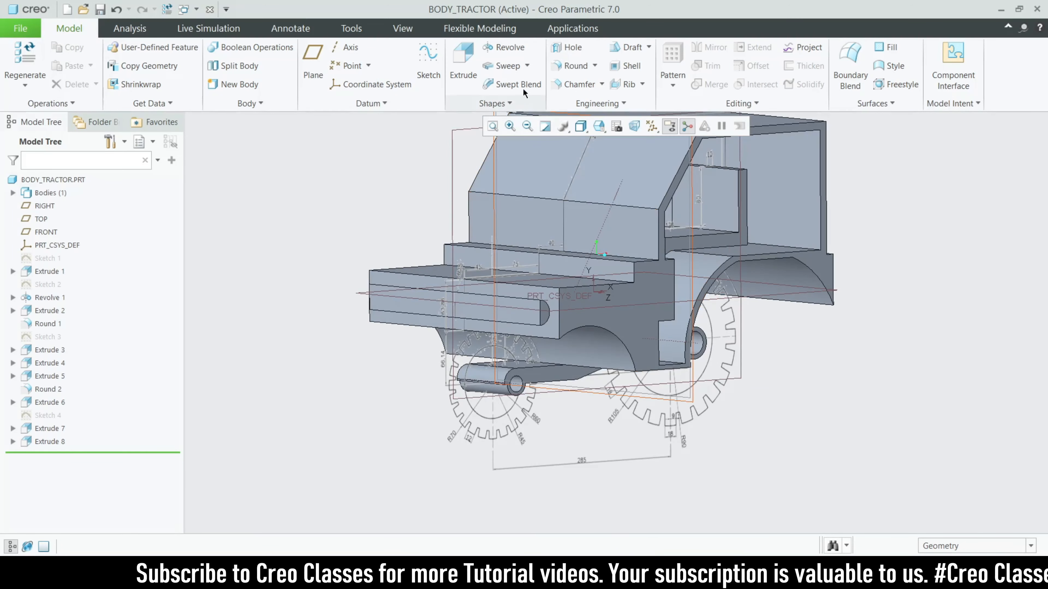
{"action": "left_click", "coordinate": [402, 28]}
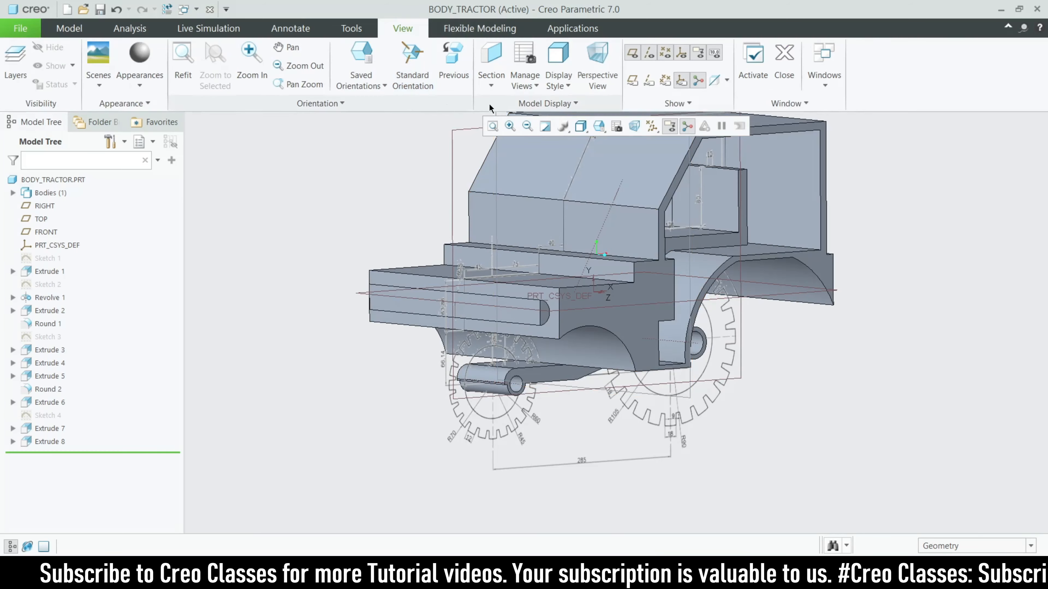
{"action": "left_click", "coordinate": [548, 103]}
{"action": "left_click", "coordinate": [631, 118]}
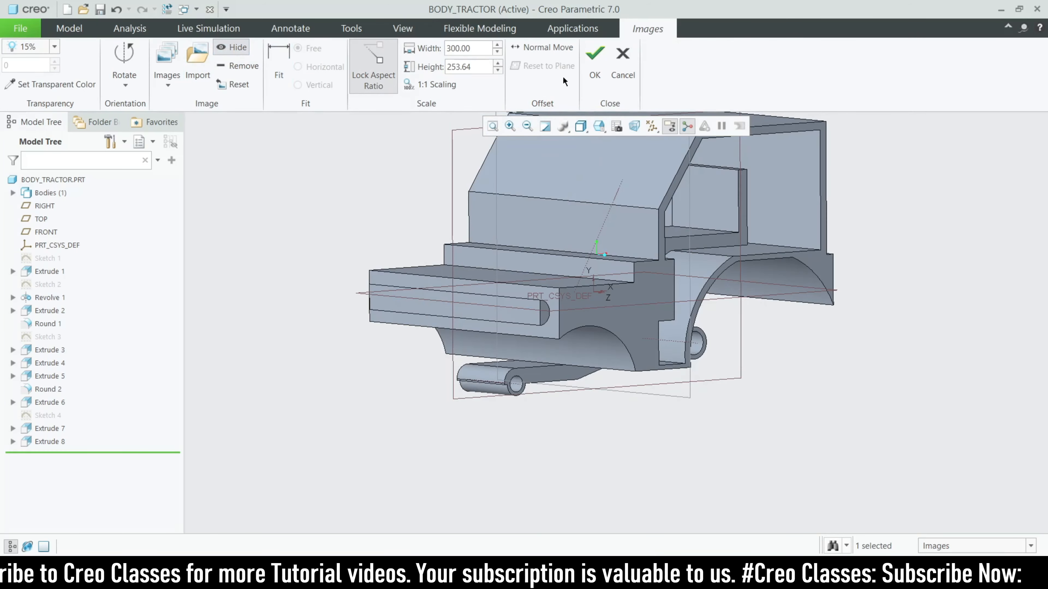
{"action": "left_click", "coordinate": [592, 68]}
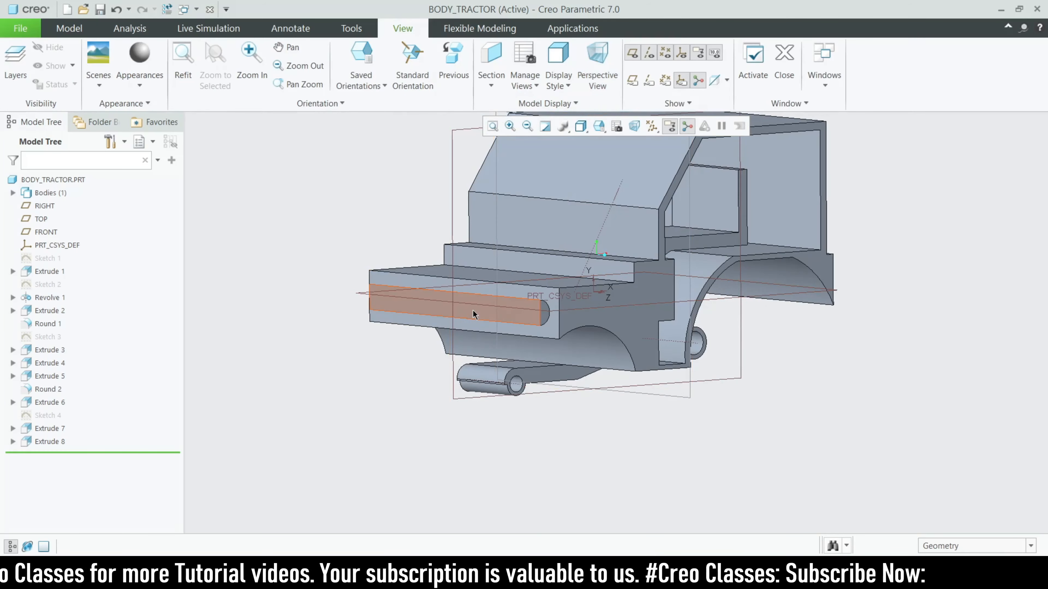
Start a new sketch on the bumper bar's front face
{"action": "left_click", "coordinate": [458, 294]}
{"action": "left_click", "coordinate": [81, 29]}
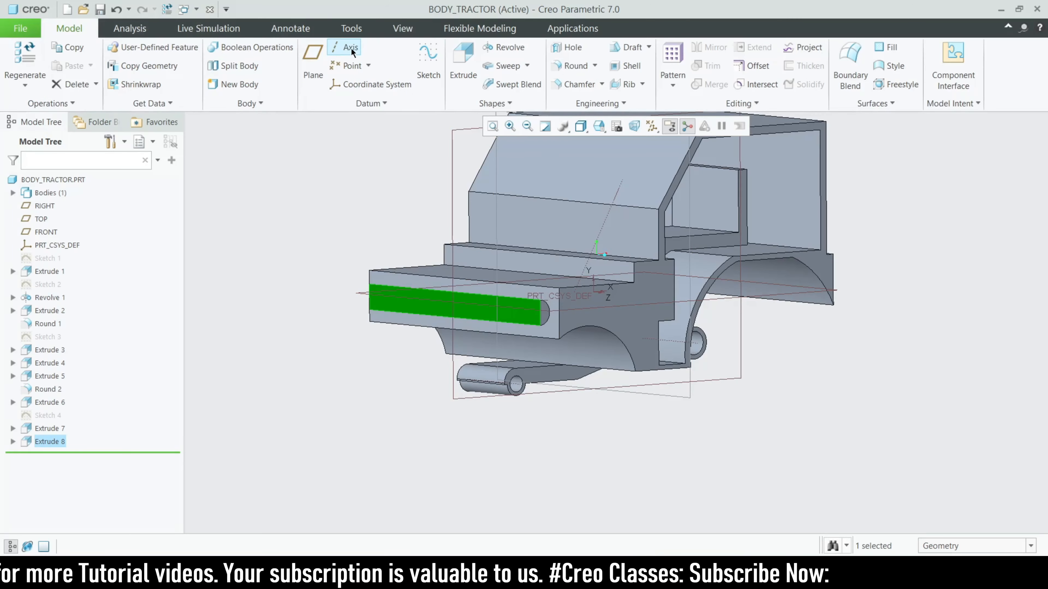
{"action": "left_click", "coordinate": [428, 62]}
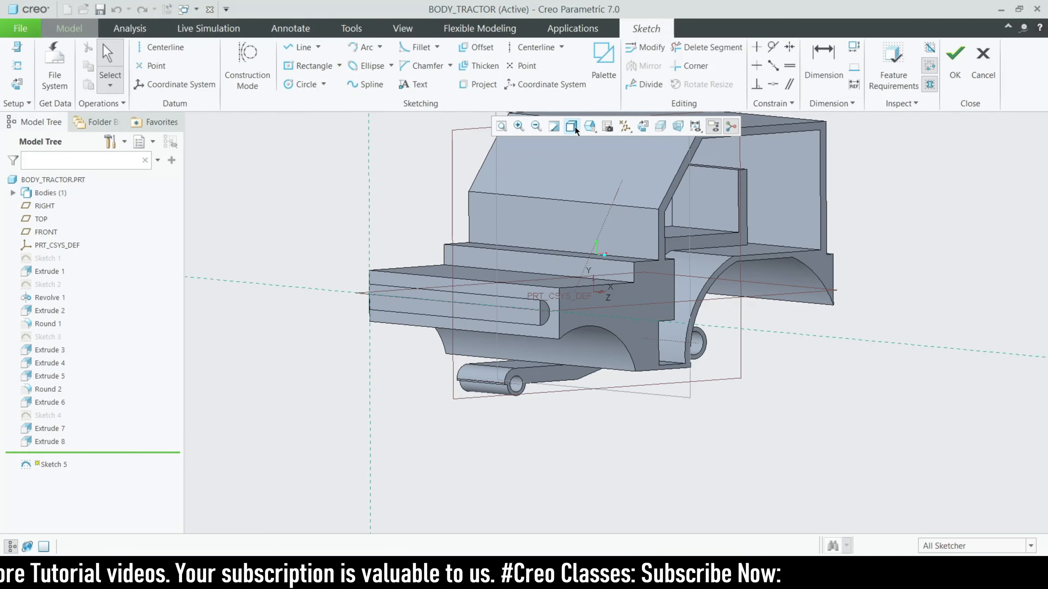
Place a vertical centerline through the origin and add the bar's side and top edges as references
{"action": "left_click", "coordinate": [640, 127]}
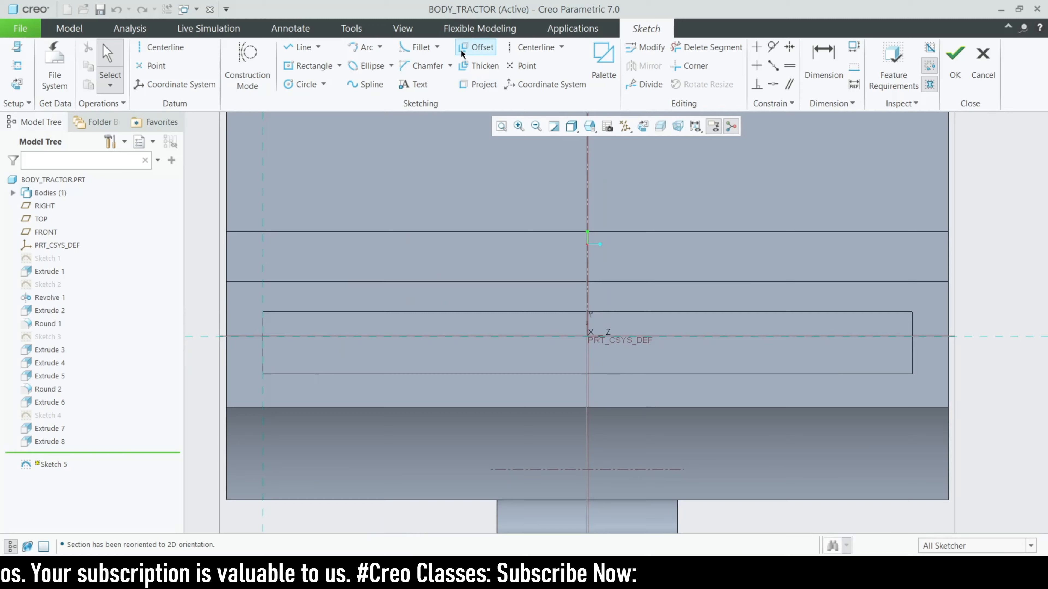
{"action": "left_click", "coordinate": [524, 52]}
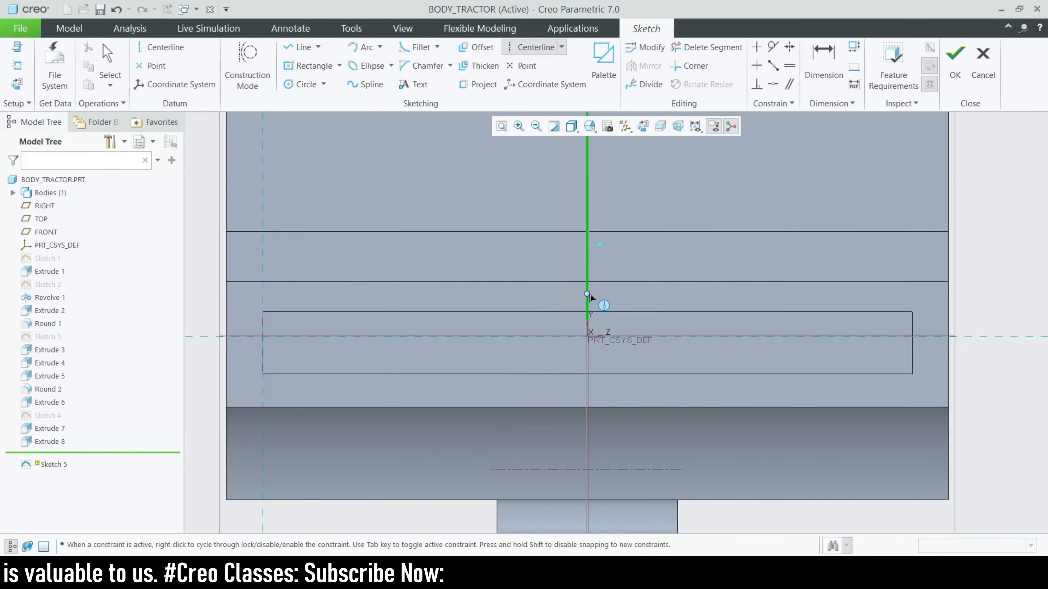
{"action": "left_click", "coordinate": [589, 369]}
{"action": "middle_click", "coordinate": [589, 369]}
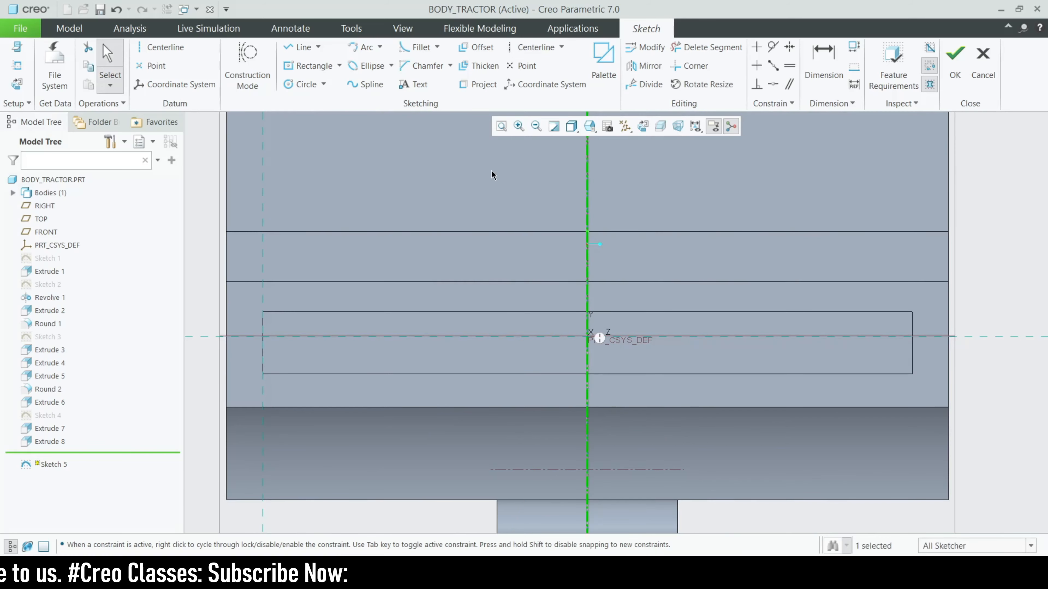
{"action": "left_click", "coordinate": [17, 65]}
{"action": "left_click", "coordinate": [910, 343]}
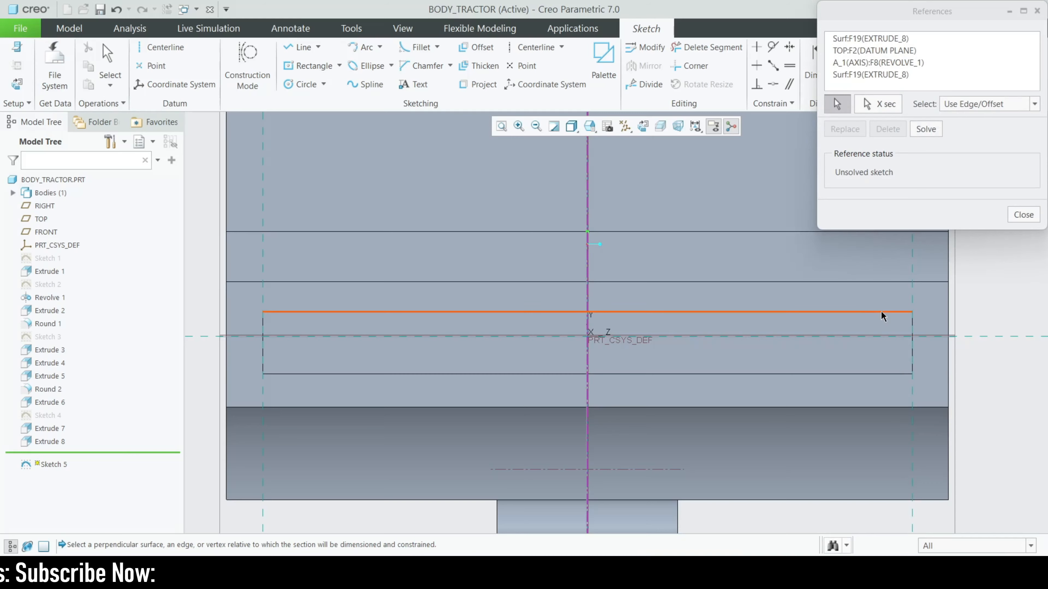
{"action": "left_click", "coordinate": [881, 313]}
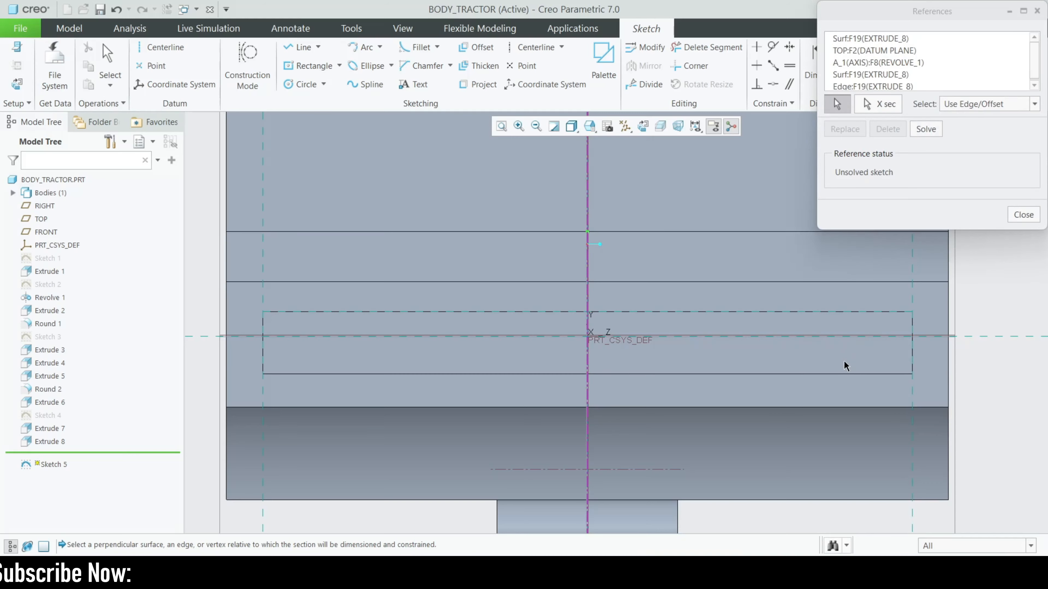
{"action": "left_click", "coordinate": [1016, 220]}
Add a horizontal centerline through the origin
{"action": "left_click", "coordinate": [525, 48]}
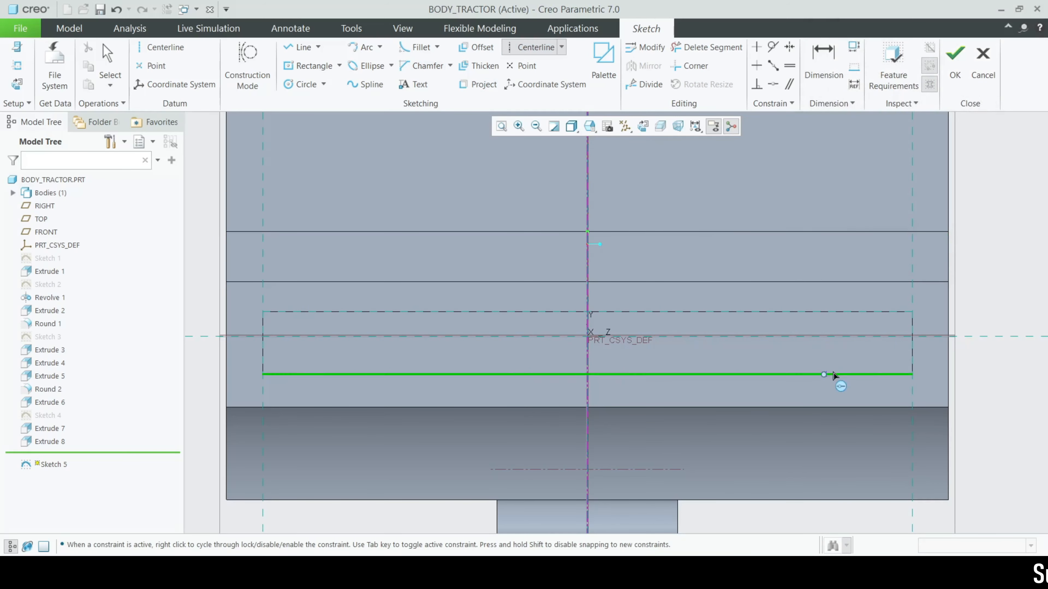
{"action": "left_click", "coordinate": [911, 343]}
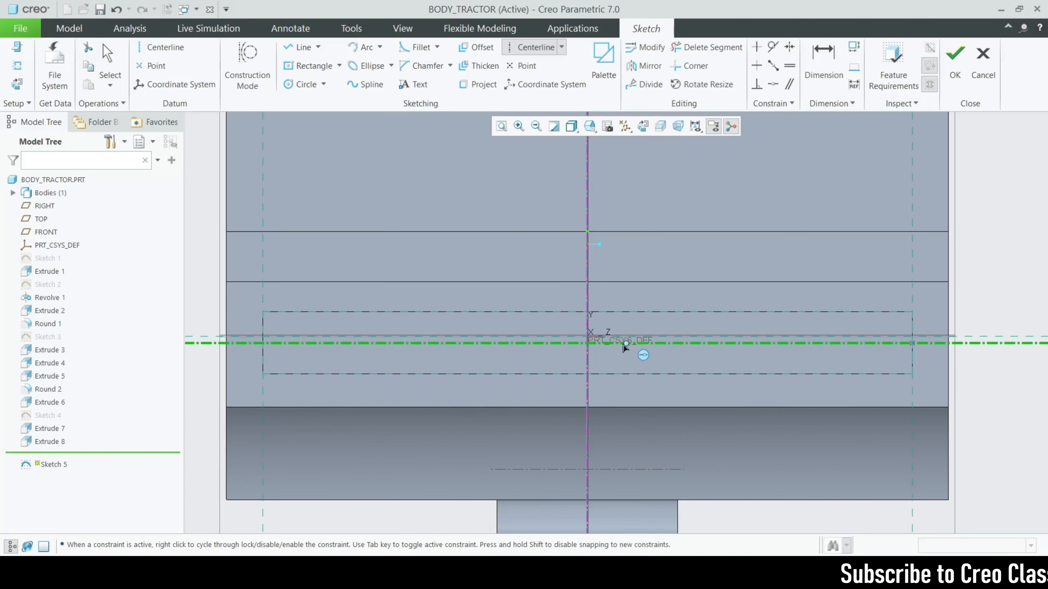
{"action": "scroll", "coordinate": [588, 343], "scroll_direction": "down", "scroll_amount": 1}
{"action": "left_click", "coordinate": [587, 345]}
{"action": "middle_click", "coordinate": [587, 344]}
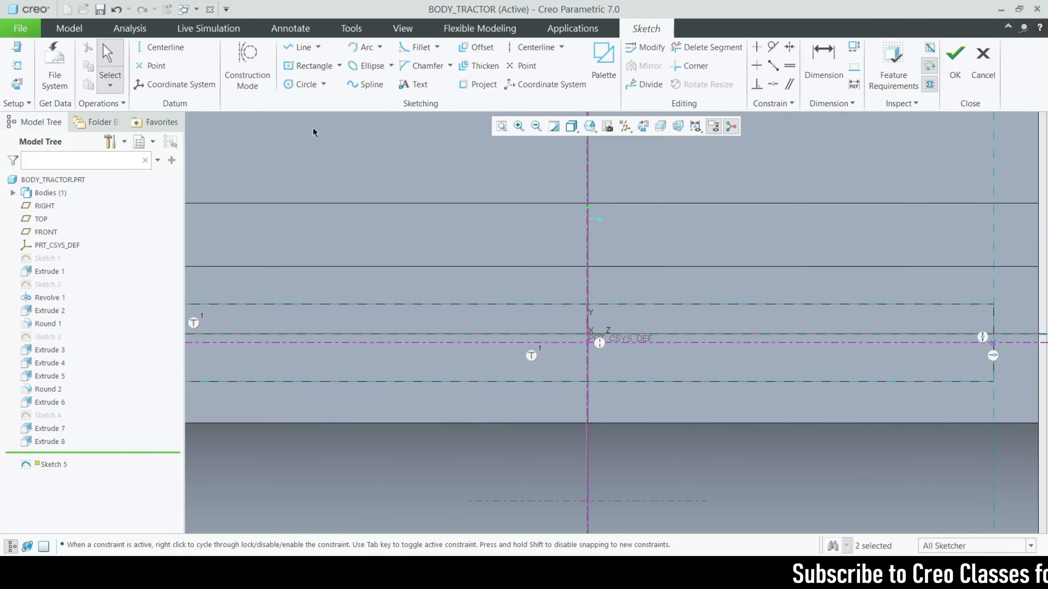
Draw a center rectangle on the origin and accept the sketch
{"action": "left_click", "coordinate": [340, 66]}
{"action": "left_click", "coordinate": [333, 107]}
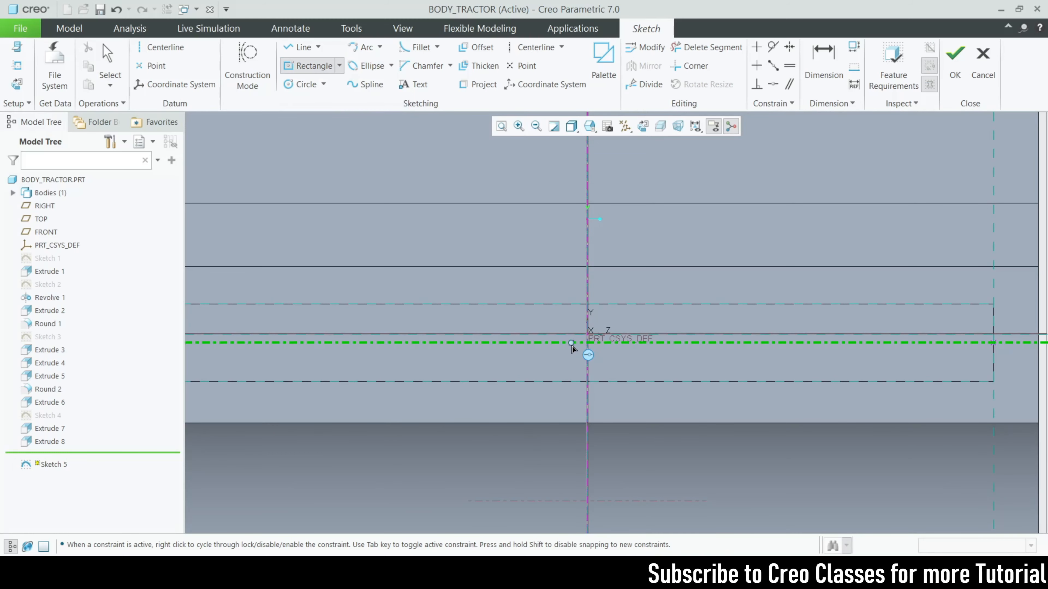
{"action": "left_click", "coordinate": [587, 348]}
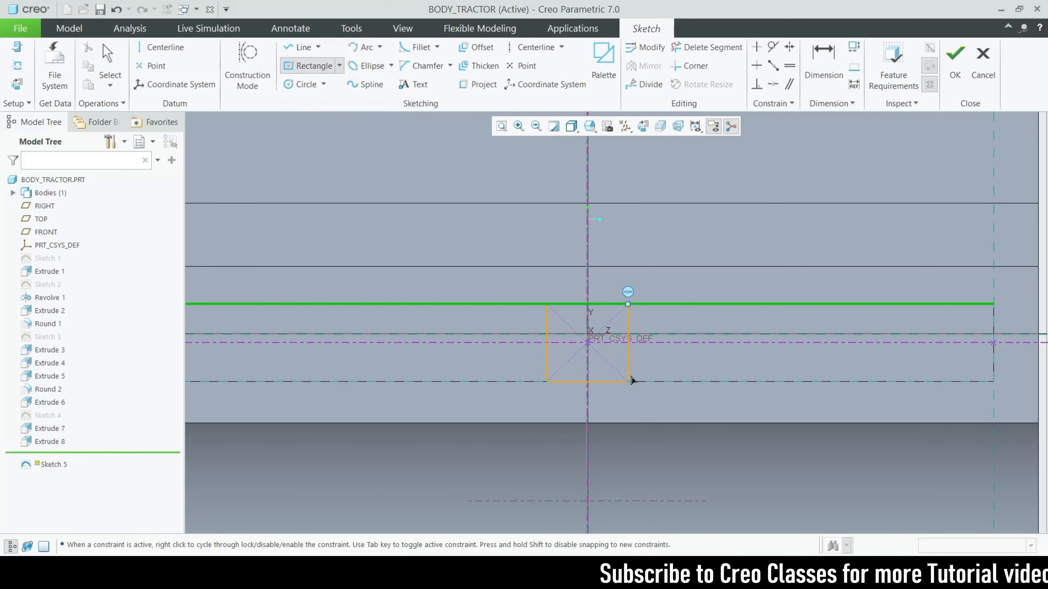
{"action": "left_click", "coordinate": [696, 373]}
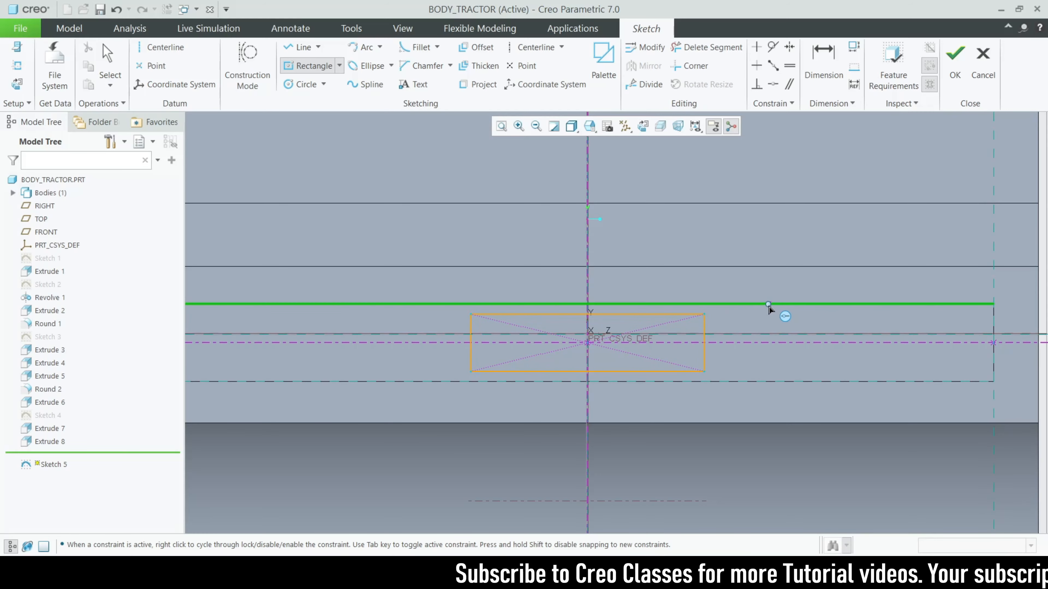
{"action": "scroll", "coordinate": [428, 264], "scroll_direction": "up", "scroll_amount": 1}
{"action": "scroll", "coordinate": [428, 264], "scroll_direction": "up", "scroll_amount": 2}
{"action": "scroll", "coordinate": [715, 299], "scroll_direction": "up", "scroll_amount": 1}
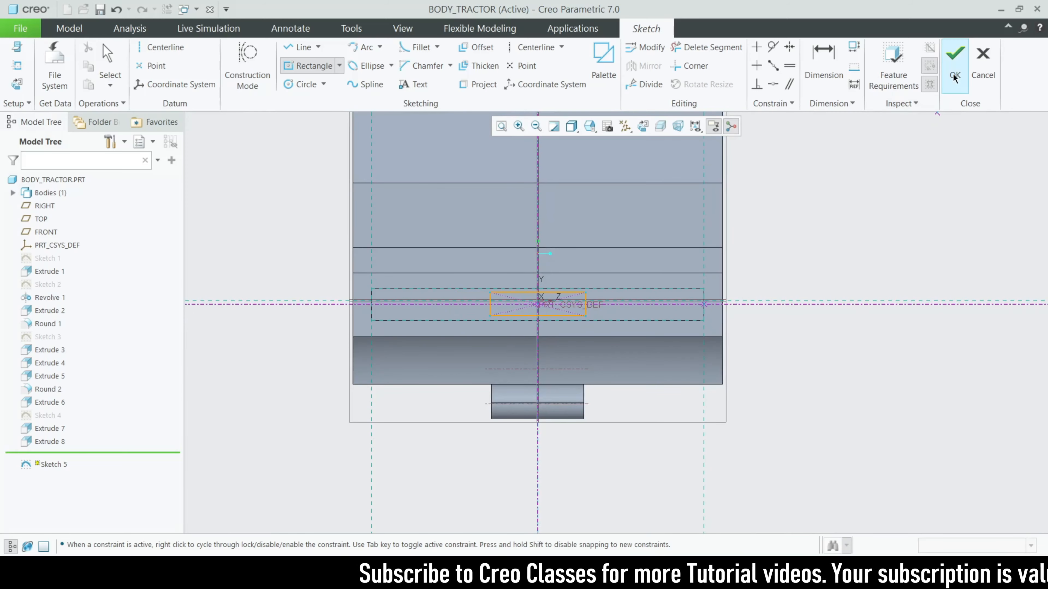
{"action": "left_click", "coordinate": [954, 59]}
Extrude the rectangle 0.05 deep as Extrude 9
{"action": "left_click", "coordinate": [462, 62]}
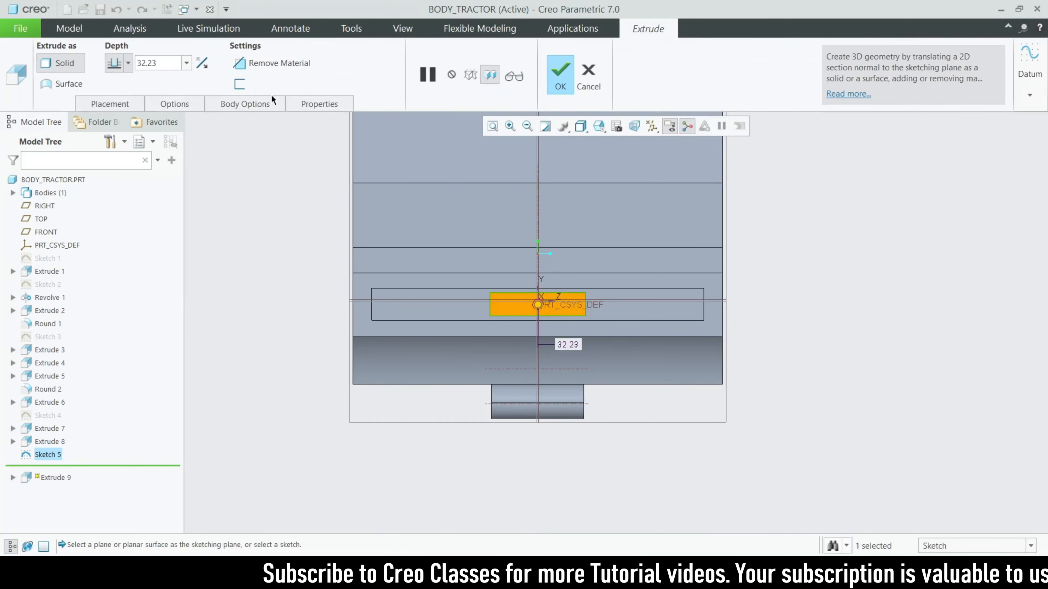
{"action": "type", "text": "0.05"}
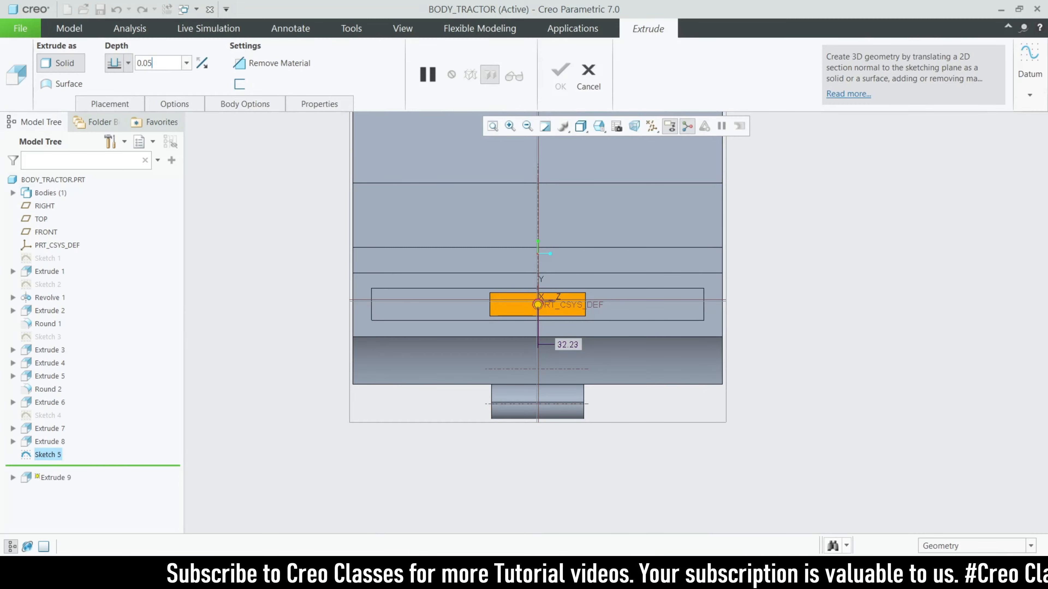
{"action": "key", "text": "Return"}
{"action": "left_click", "coordinate": [566, 81]}
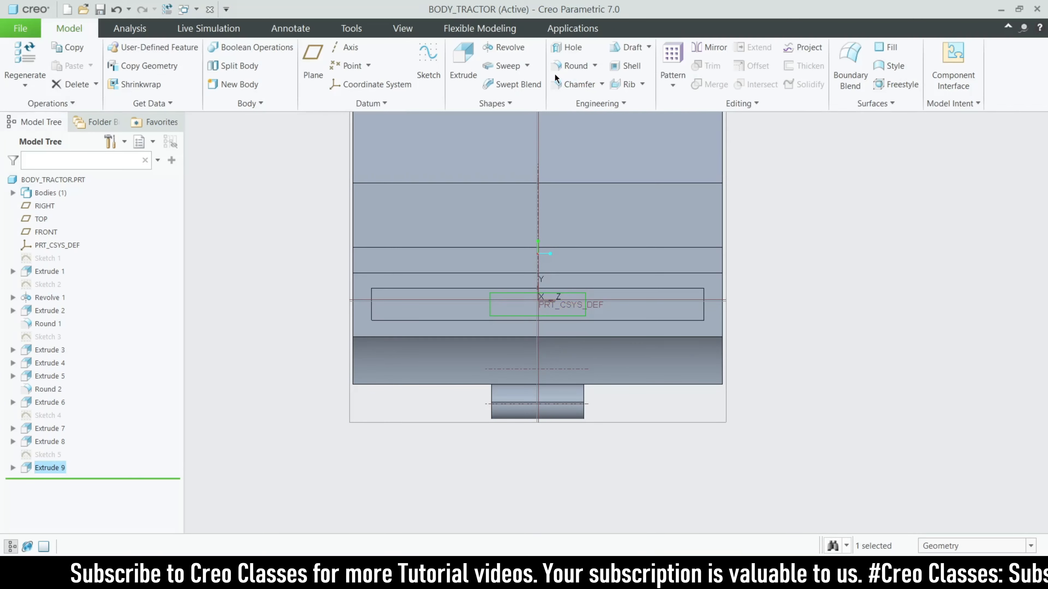
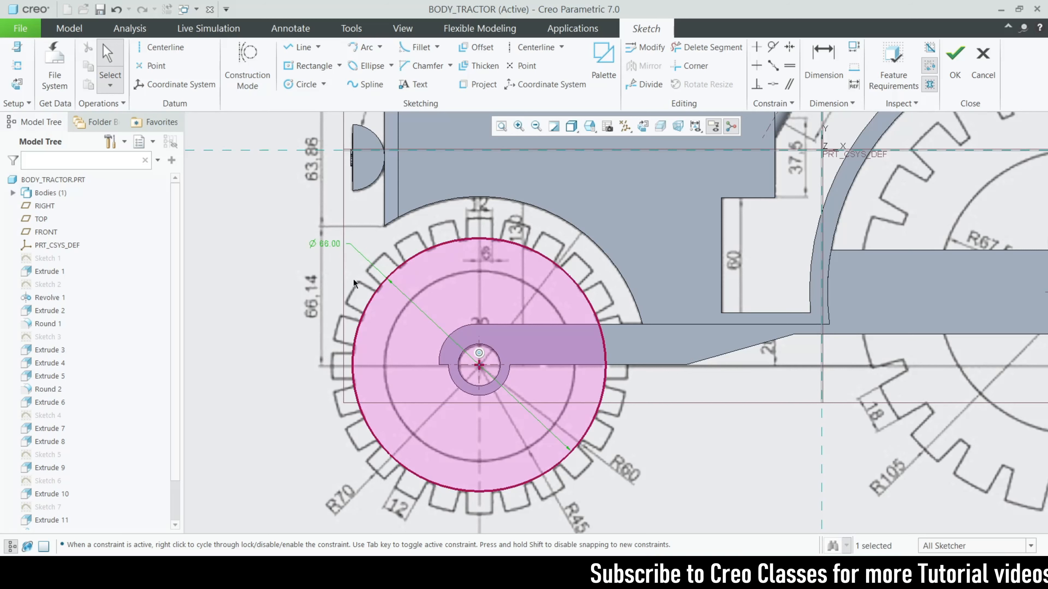
Set the outer hub circle's diameter to 65
{"action": "double_click", "coordinate": [337, 245]}
{"action": "type", "text": "65"}
{"action": "key", "text": "Return"}
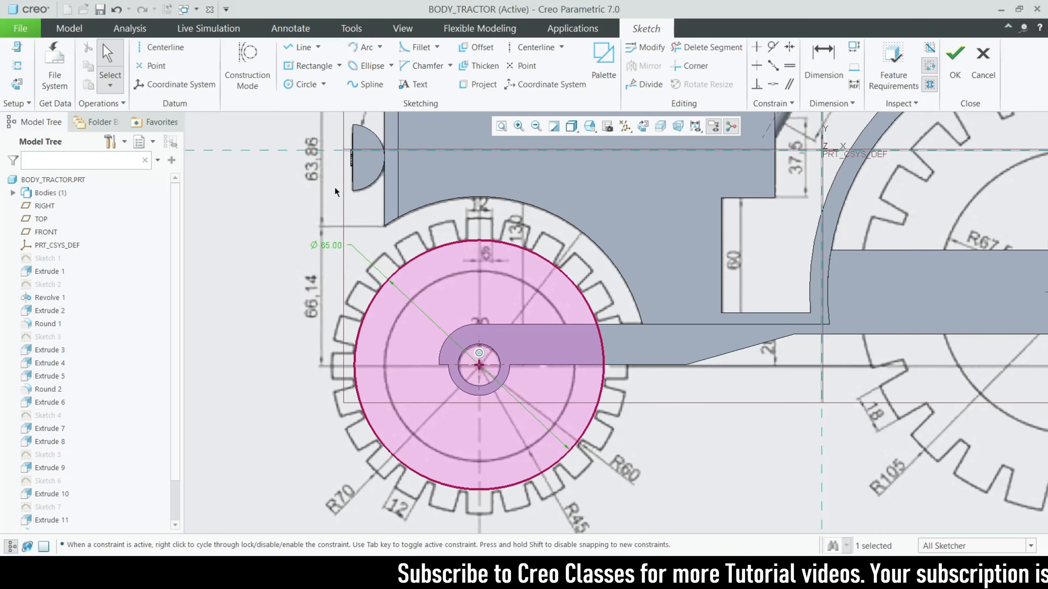
Add a concentric Ø50 circle at the hub centre, then abandon the sketch
{"action": "left_click", "coordinate": [305, 84]}
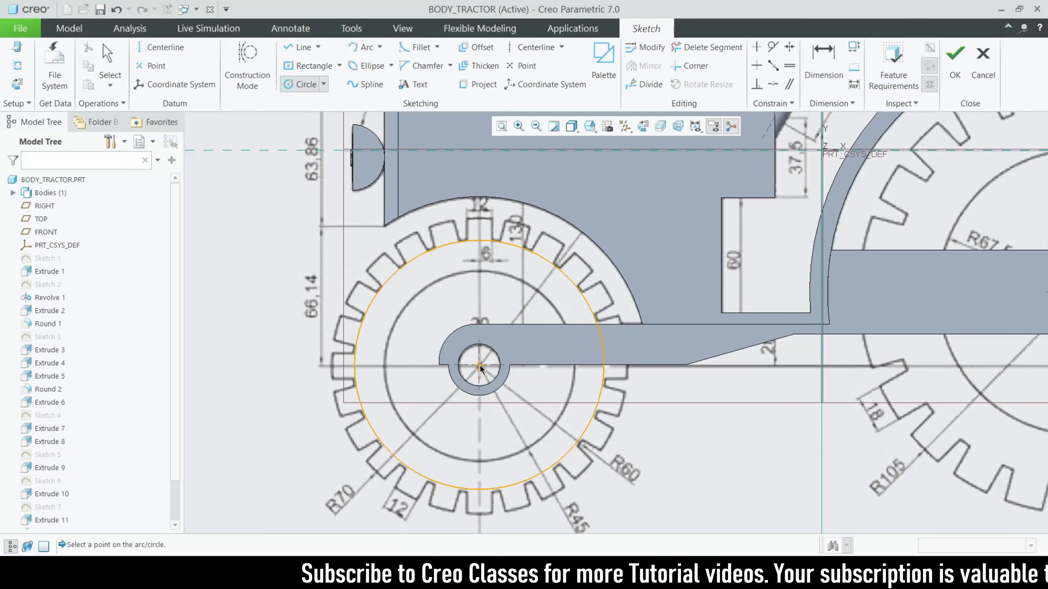
{"action": "left_click", "coordinate": [479, 366]}
{"action": "left_click", "coordinate": [539, 441]}
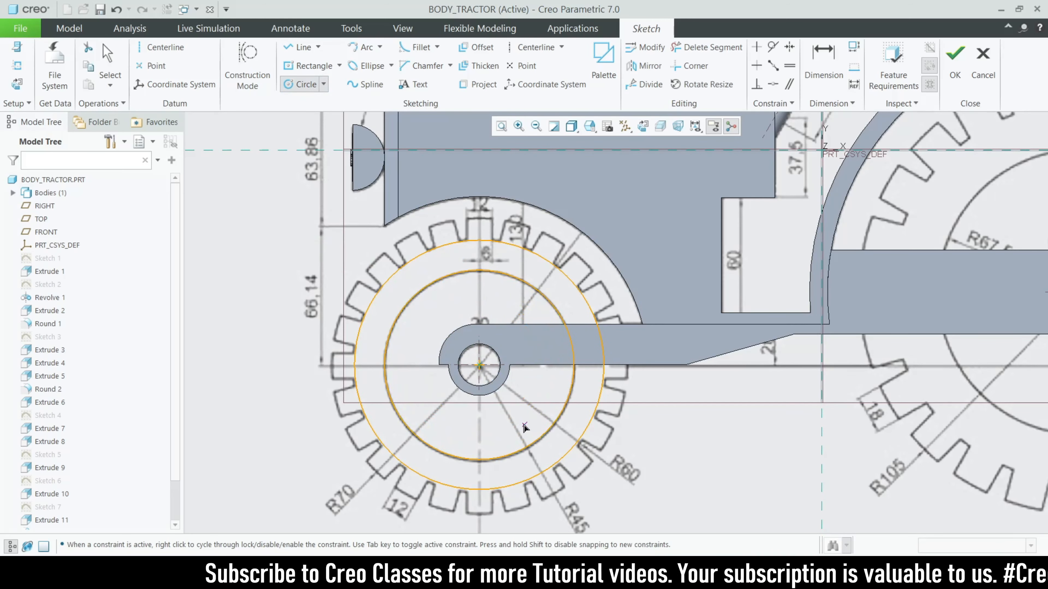
{"action": "middle_click", "coordinate": [420, 314]}
{"action": "double_click", "coordinate": [370, 274]}
{"action": "type", "text": "5"}
{"action": "key", "text": "Return"}
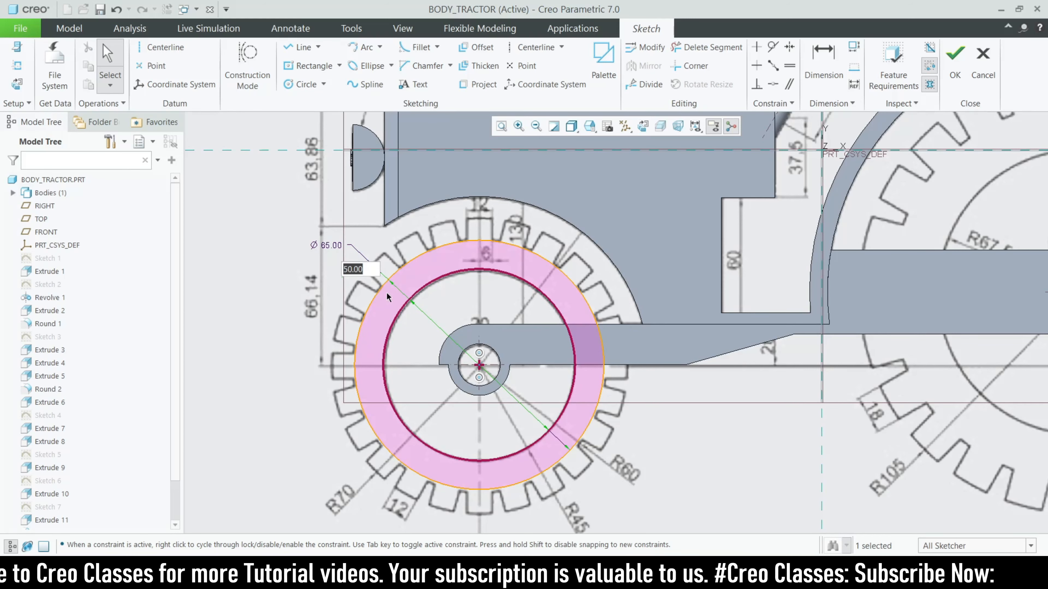
{"action": "key", "text": "Return"}
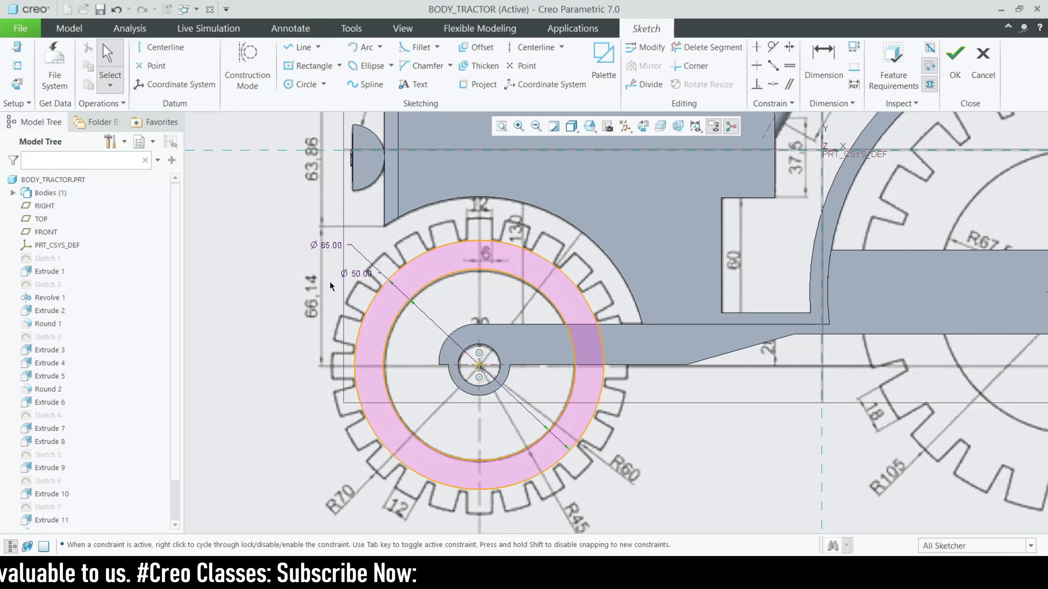
{"action": "scroll", "coordinate": [365, 320], "scroll_direction": "down", "scroll_amount": 2}
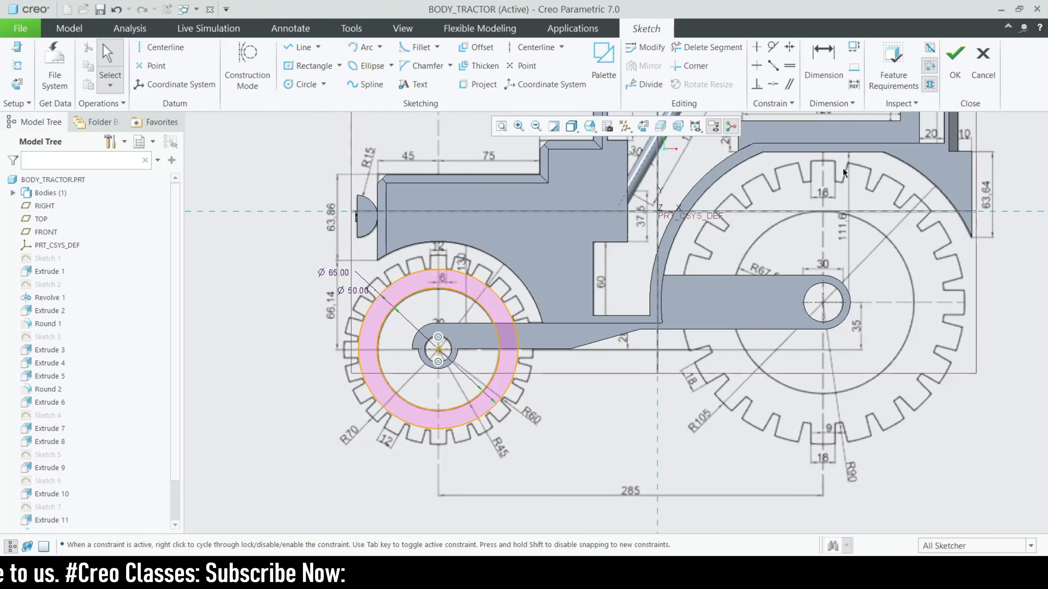
{"action": "left_click", "coordinate": [983, 66]}
Discard the sketch and hide the tractor reference image
{"action": "left_click", "coordinate": [562, 308]}
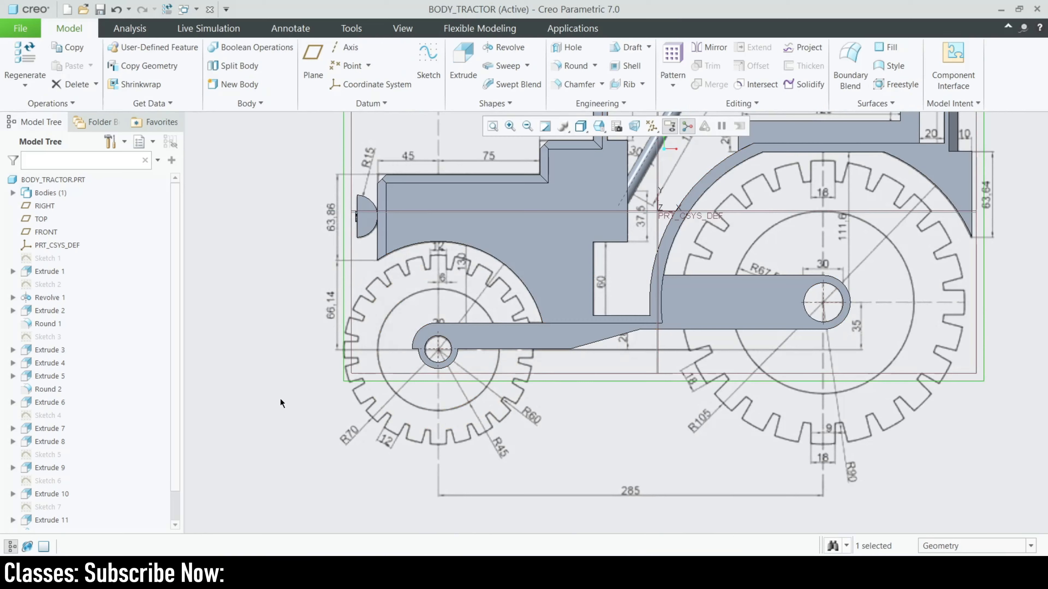
{"action": "scroll", "coordinate": [489, 386], "scroll_direction": "down", "scroll_amount": 2}
{"action": "left_click", "coordinate": [402, 28]}
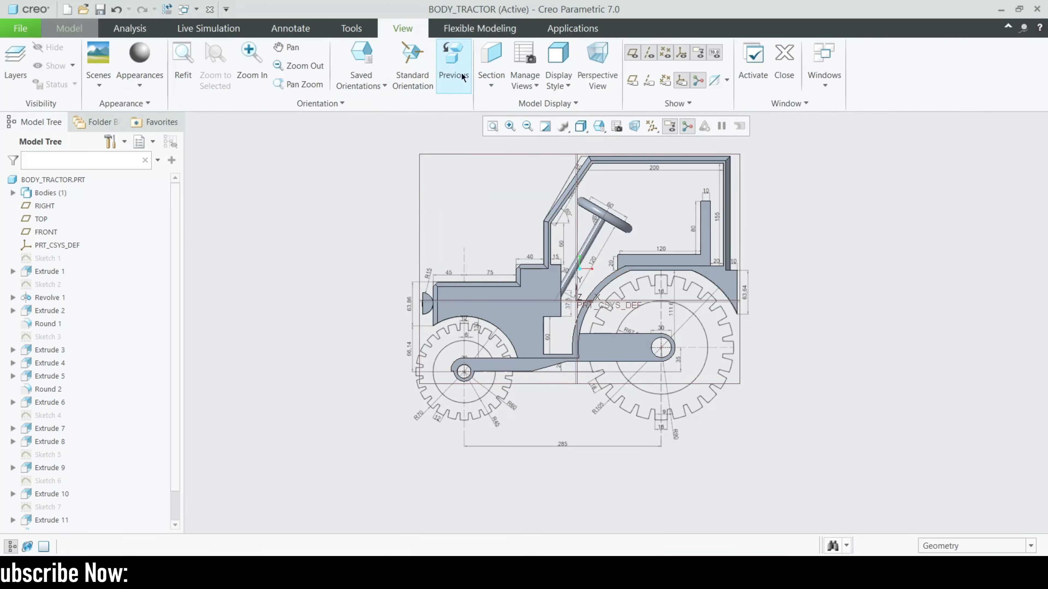
{"action": "left_click", "coordinate": [549, 103]}
{"action": "left_click", "coordinate": [556, 119]}
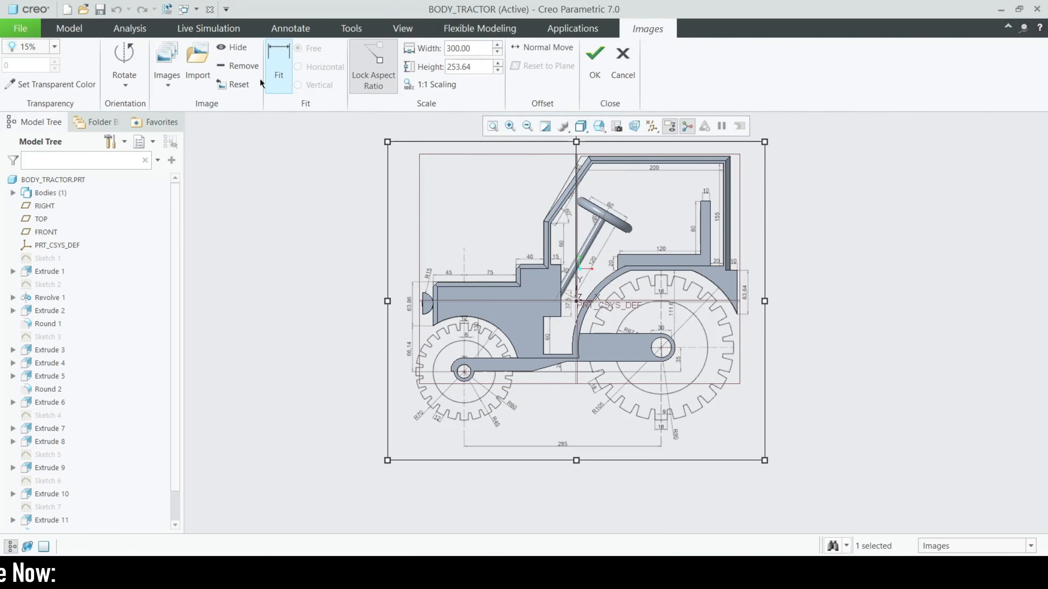
{"action": "left_click", "coordinate": [239, 49]}
{"action": "left_click", "coordinate": [596, 66]}
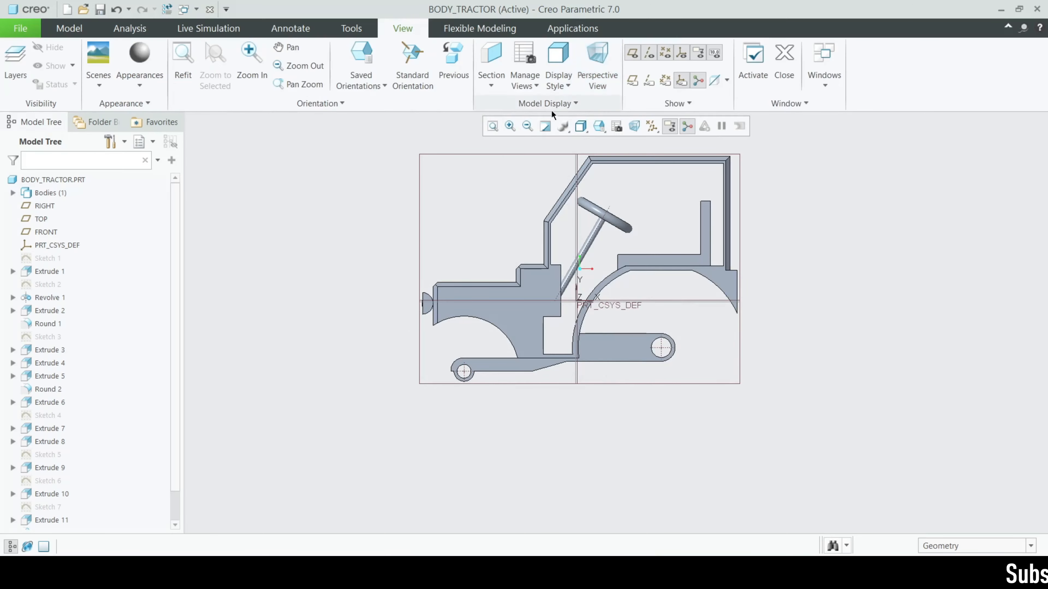
{"action": "middle_click_drag", "start_coordinate": [451, 355], "coordinate": [508, 304]}
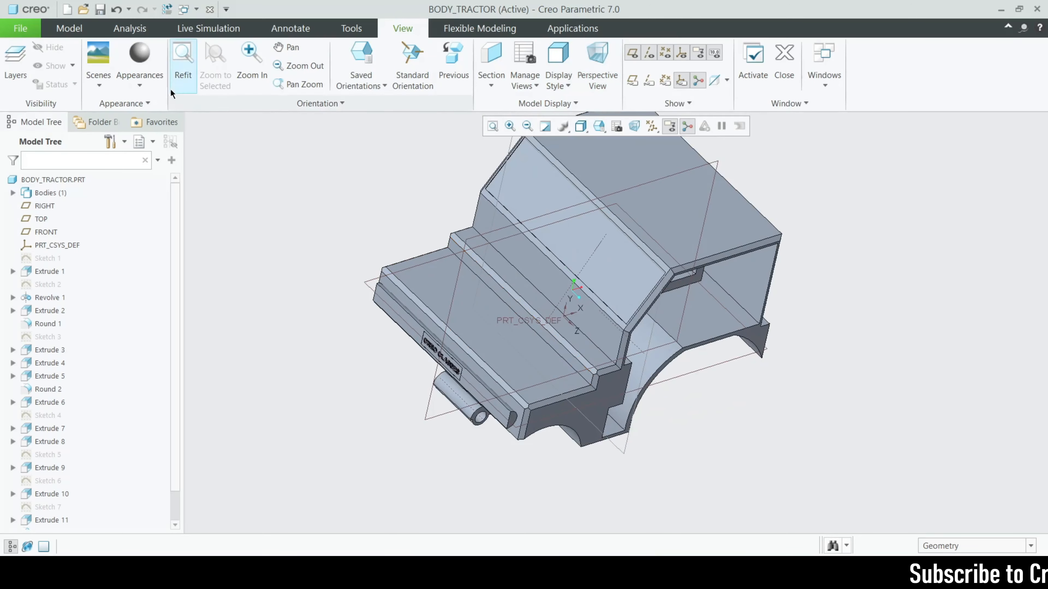
Create a new part SMALL_TYRE with the mmns_part_solid_abs template
{"action": "left_click", "coordinate": [67, 9]}
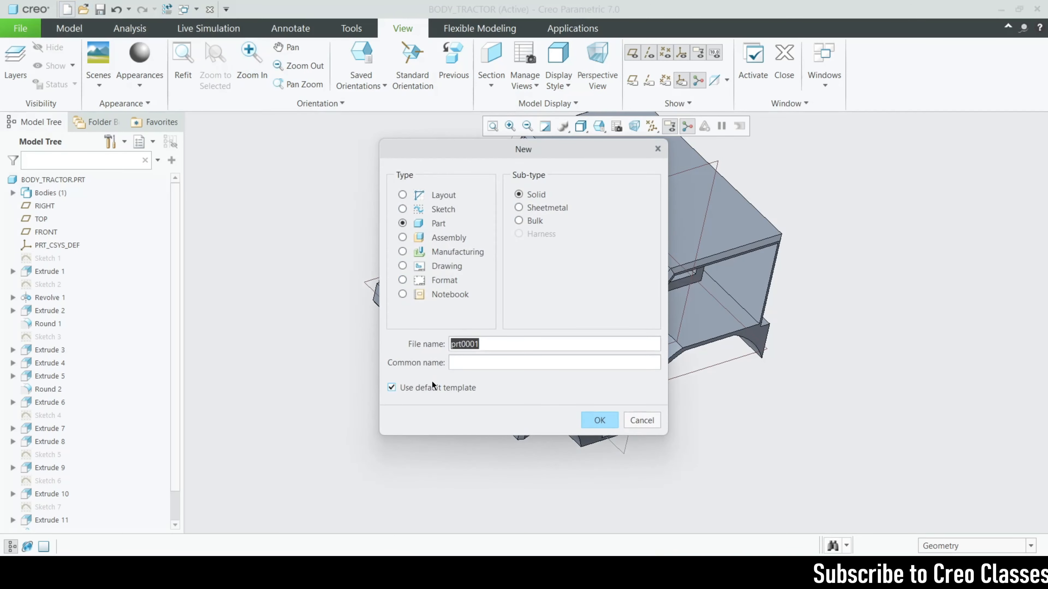
{"action": "left_click", "coordinate": [434, 388]}
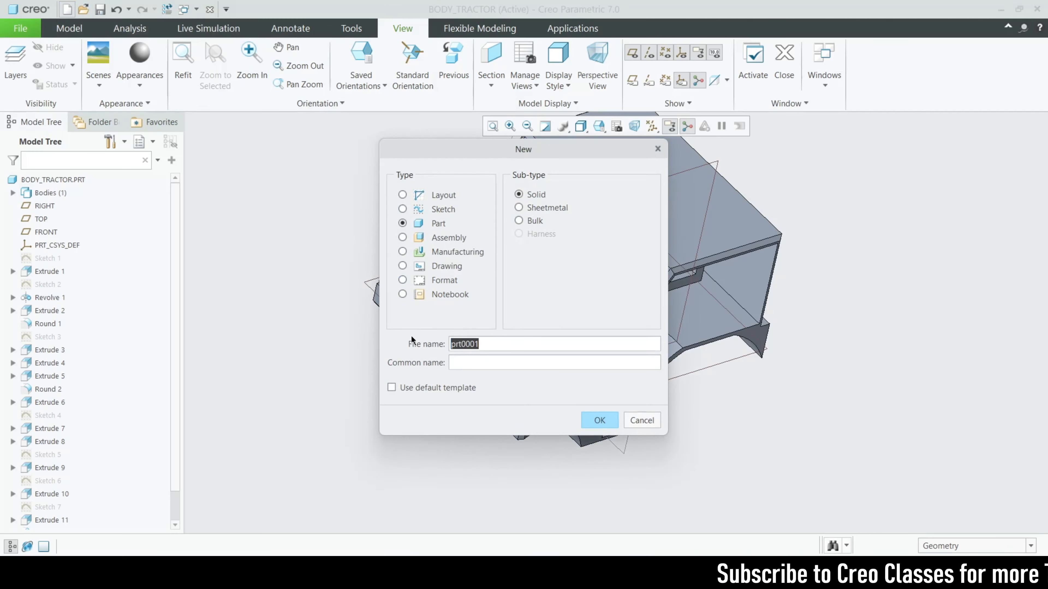
{"action": "type", "text": "SMALL_TYRE"}
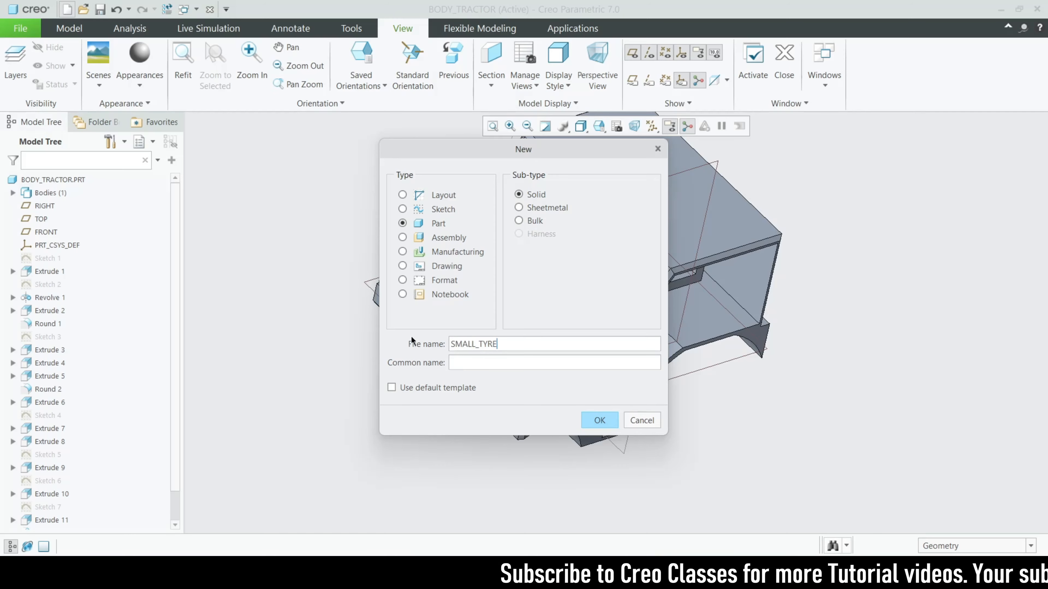
{"action": "key", "text": "Return"}
{"action": "scroll", "coordinate": [446, 235], "scroll_direction": "down", "scroll_amount": 3}
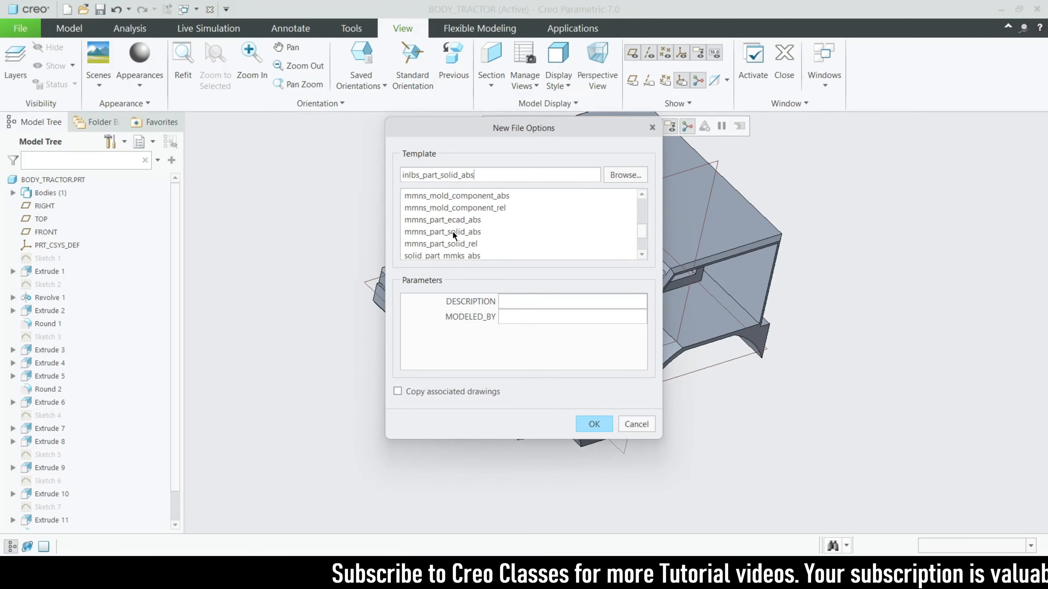
{"action": "double_click", "coordinate": [453, 231]}
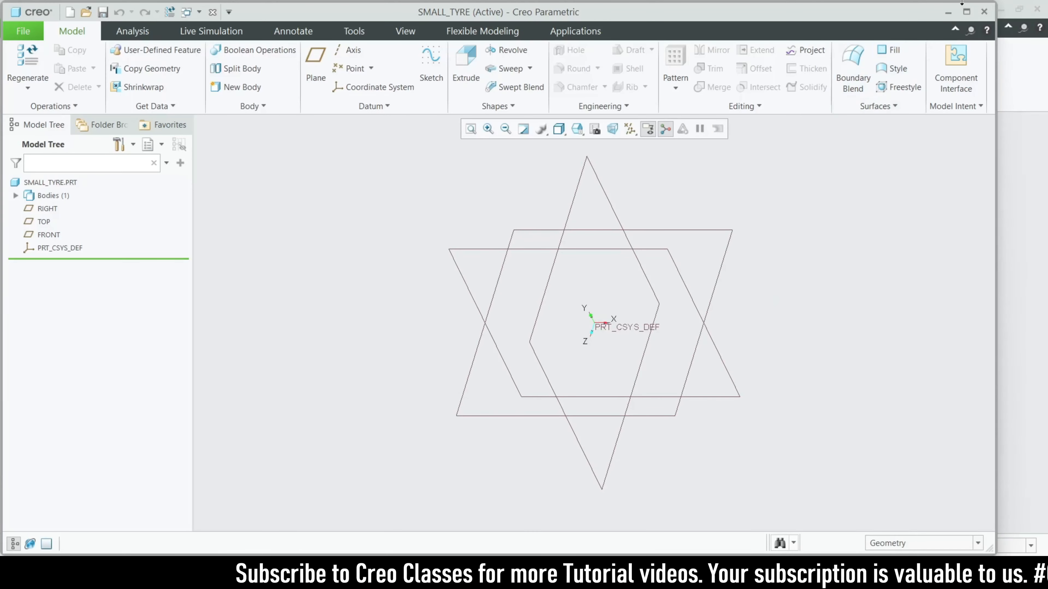
Maximize the window, start a sketch on FRONT, then quit the empty sketch
{"action": "left_click", "coordinate": [966, 12]}
{"action": "left_click", "coordinate": [61, 232]}
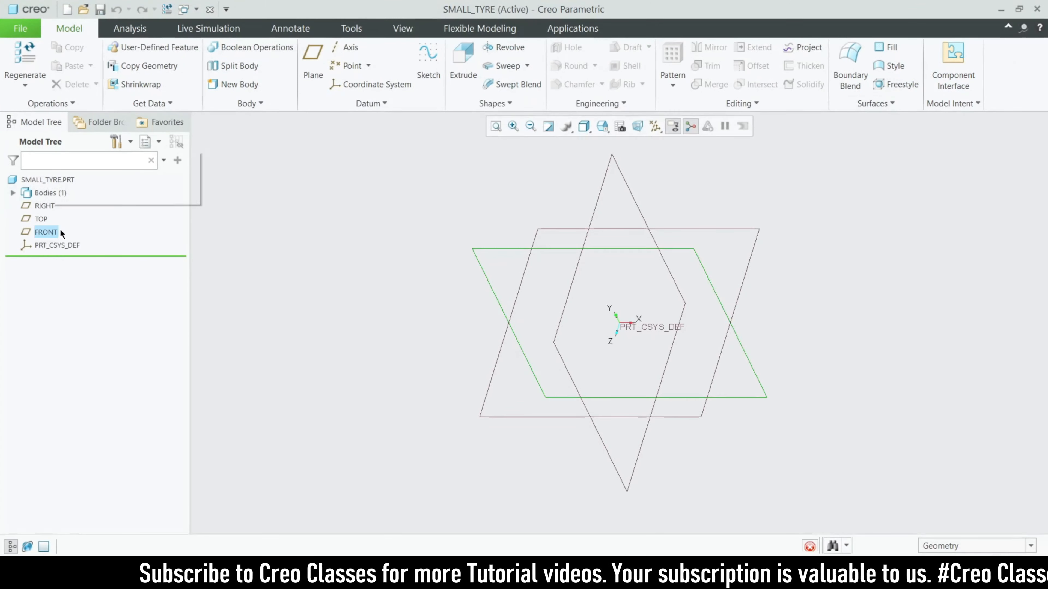
{"action": "left_click", "coordinate": [428, 62]}
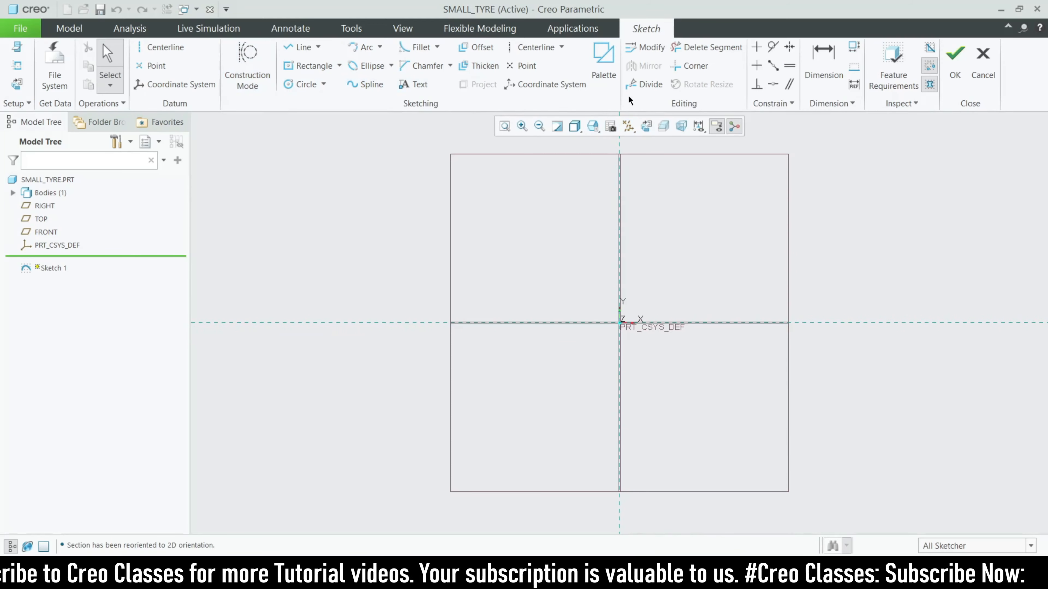
{"action": "left_click", "coordinate": [954, 68]}
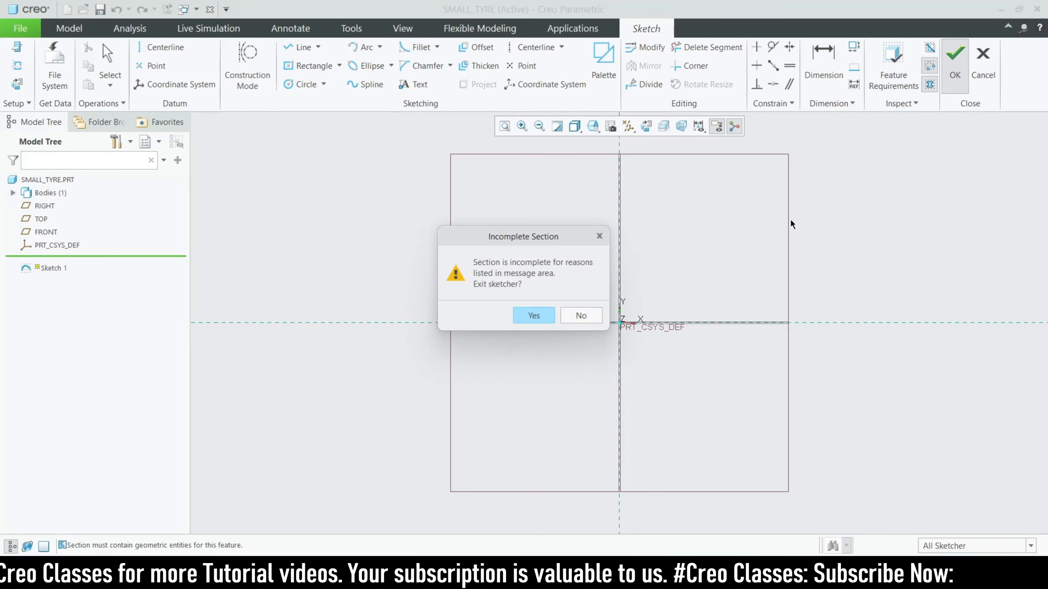
{"action": "left_click", "coordinate": [573, 321]}
{"action": "left_click", "coordinate": [983, 66]}
{"action": "left_click", "coordinate": [573, 309]}
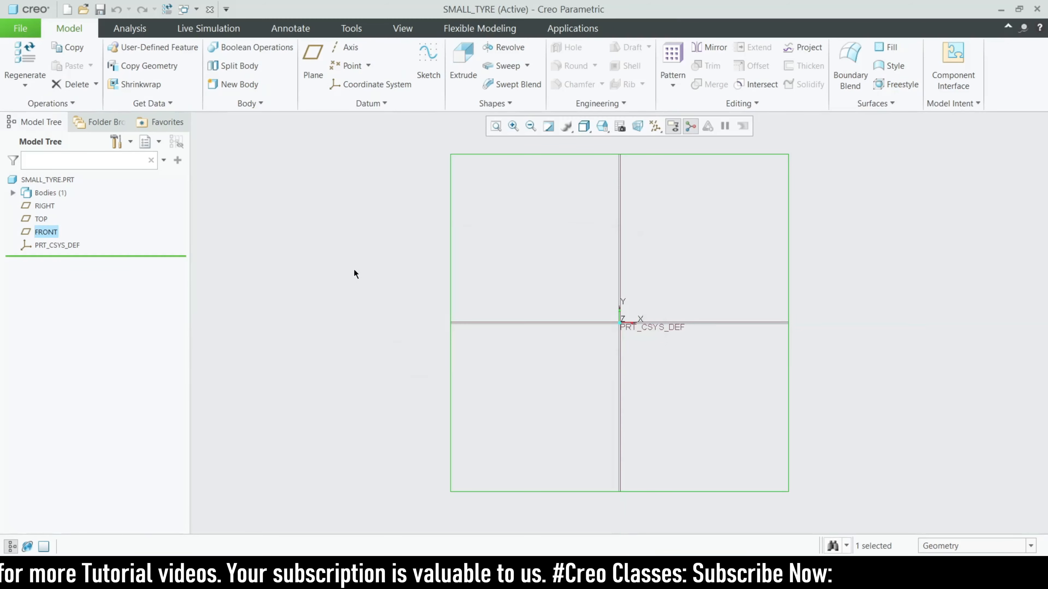
{"action": "left_click", "coordinate": [354, 273]}
{"action": "scroll", "coordinate": [403, 369], "scroll_direction": "down", "scroll_amount": 2}
Import 'Tractor jpg.jpg' from Desktop/CAD_FILES onto the FRONT plane and roughly centre it
{"action": "left_click", "coordinate": [411, 30]}
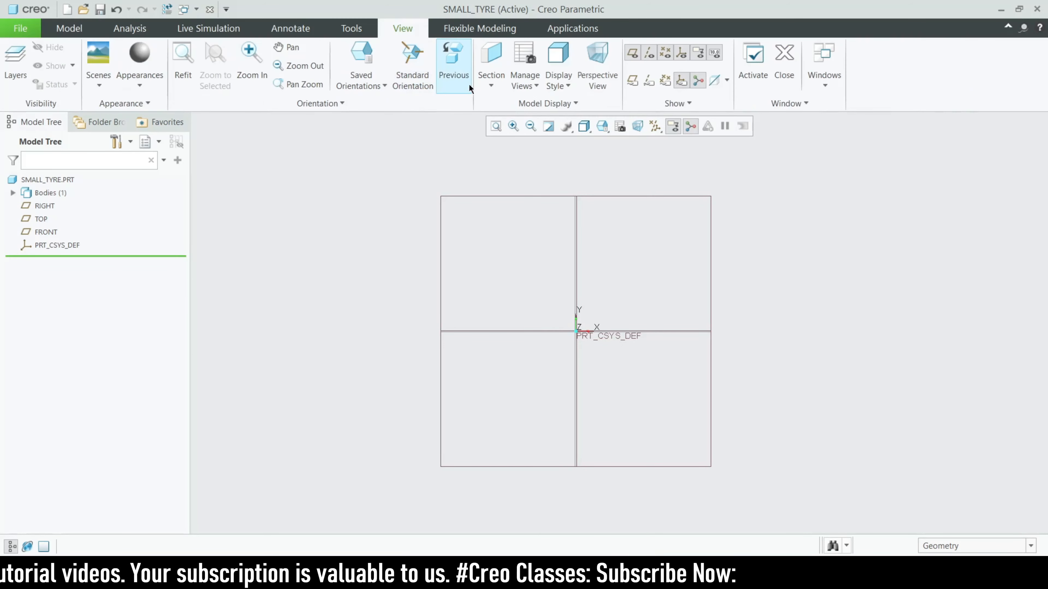
{"action": "left_click", "coordinate": [501, 104]}
{"action": "left_click", "coordinate": [510, 118]}
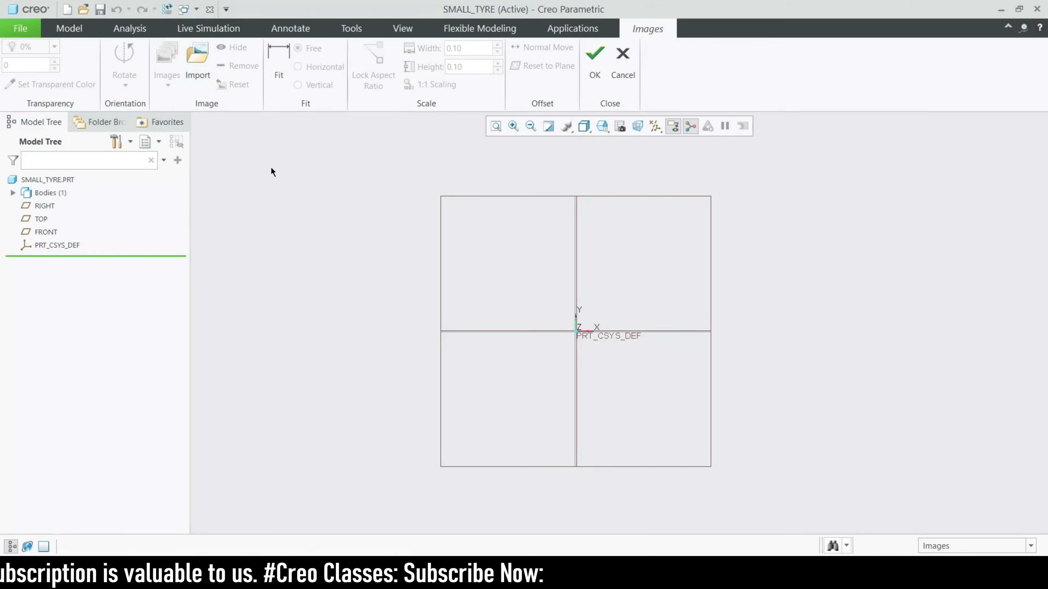
{"action": "left_click", "coordinate": [187, 77]}
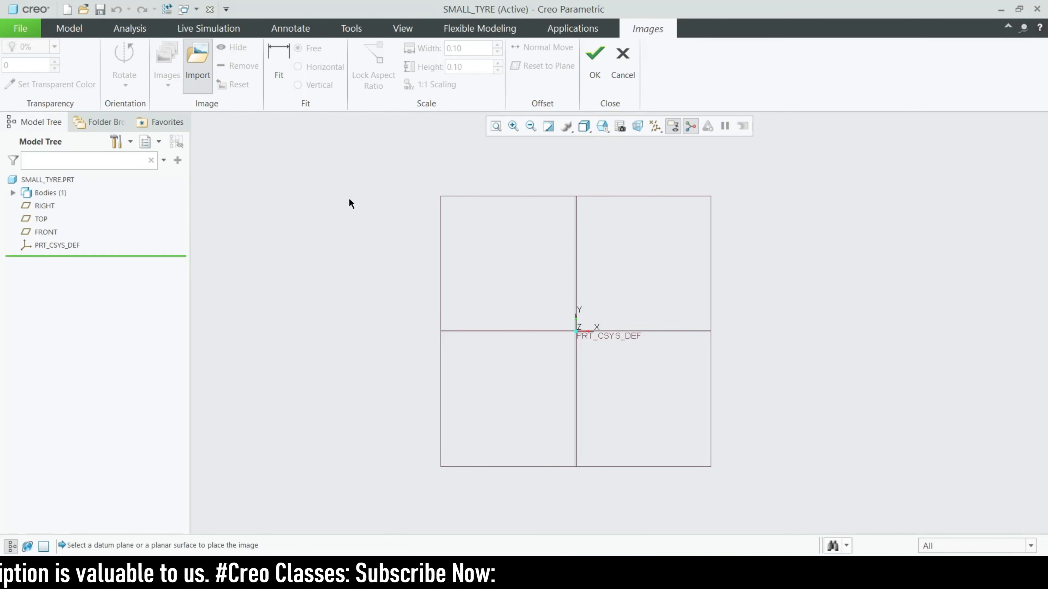
{"action": "left_click", "coordinate": [440, 228]}
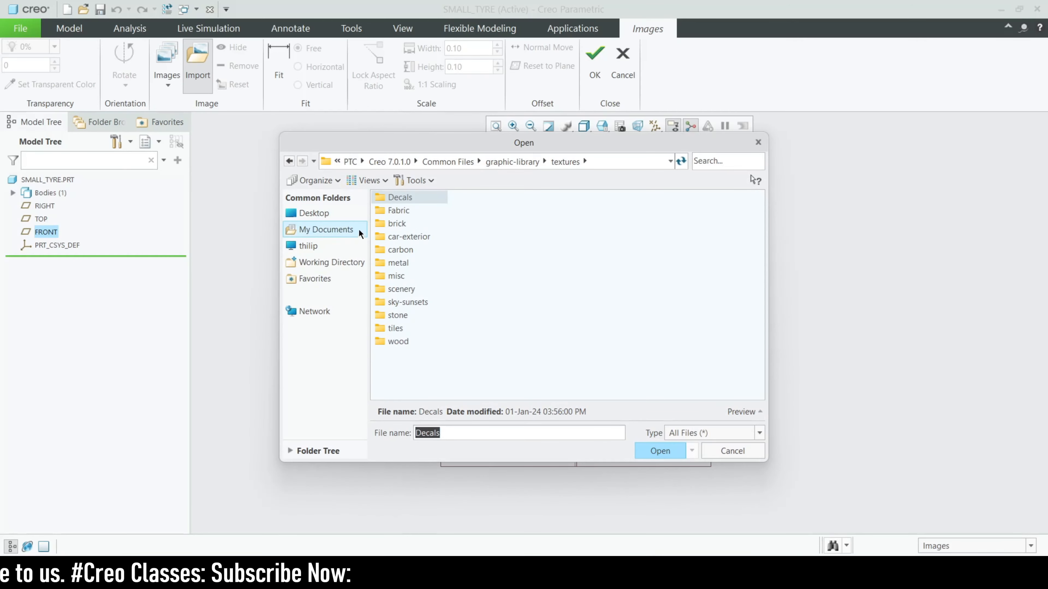
{"action": "left_click", "coordinate": [325, 213]}
{"action": "double_click", "coordinate": [420, 199]}
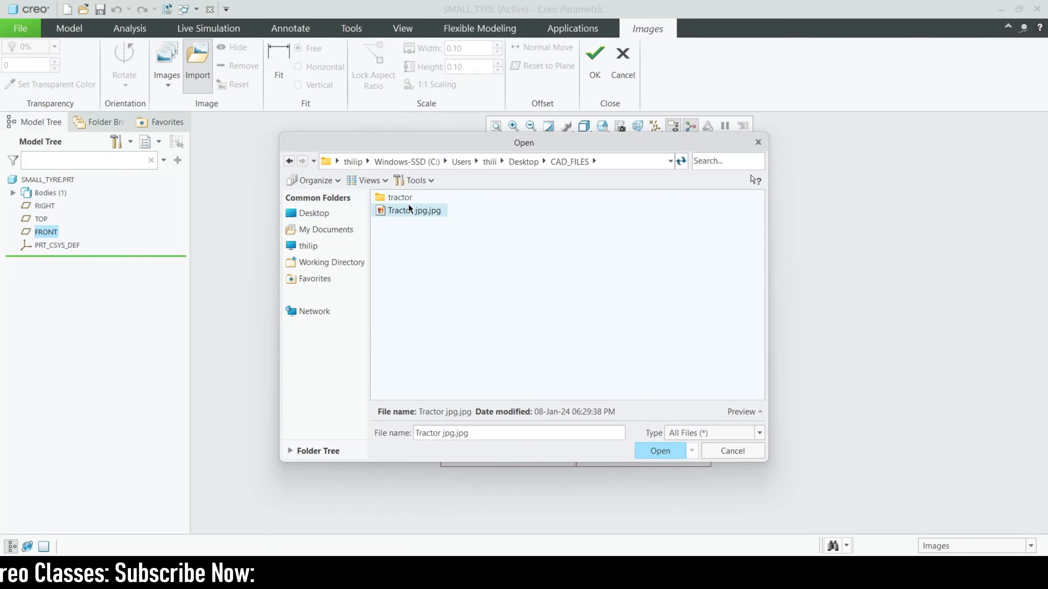
{"action": "double_click", "coordinate": [407, 209]}
{"action": "left_click_drag", "start_coordinate": [682, 276], "coordinate": [647, 326]}
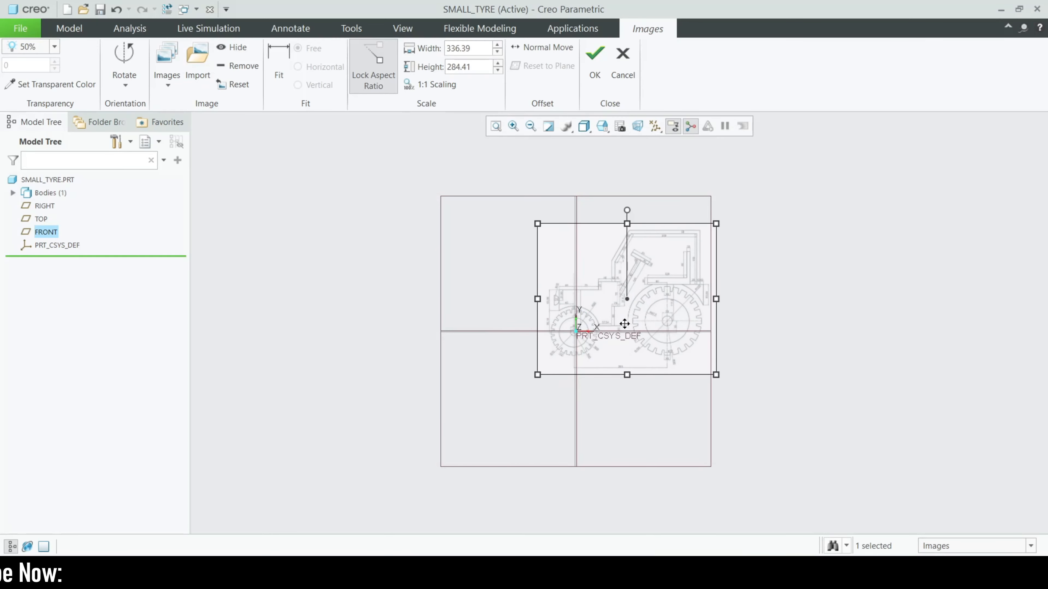
{"action": "scroll", "coordinate": [496, 367], "scroll_direction": "up", "scroll_amount": 6}
{"action": "left_click_drag", "start_coordinate": [546, 350], "coordinate": [550, 344]}
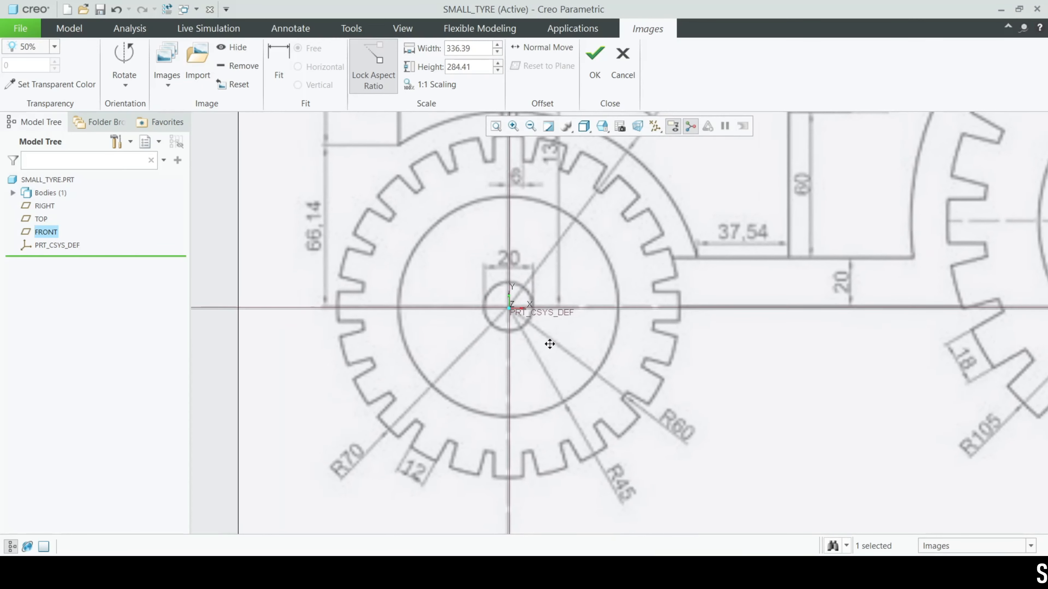
{"action": "scroll", "coordinate": [550, 344], "scroll_direction": "down", "scroll_amount": 3}
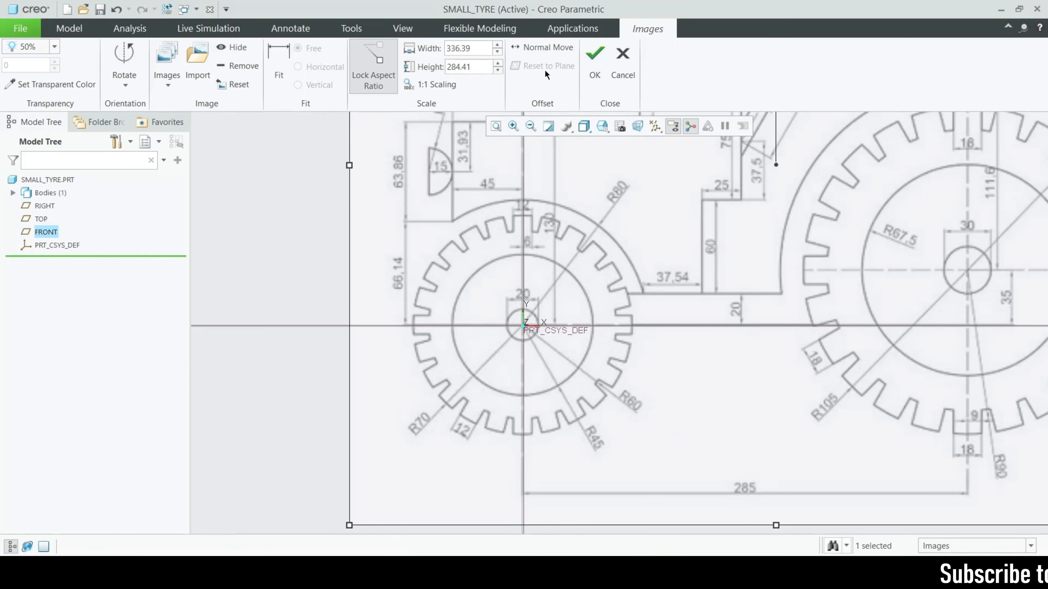
Scale the image to width 300, put the small wheel at the origin, make white transparent
{"action": "double_click", "coordinate": [479, 48]}
{"action": "type", "text": "3"}
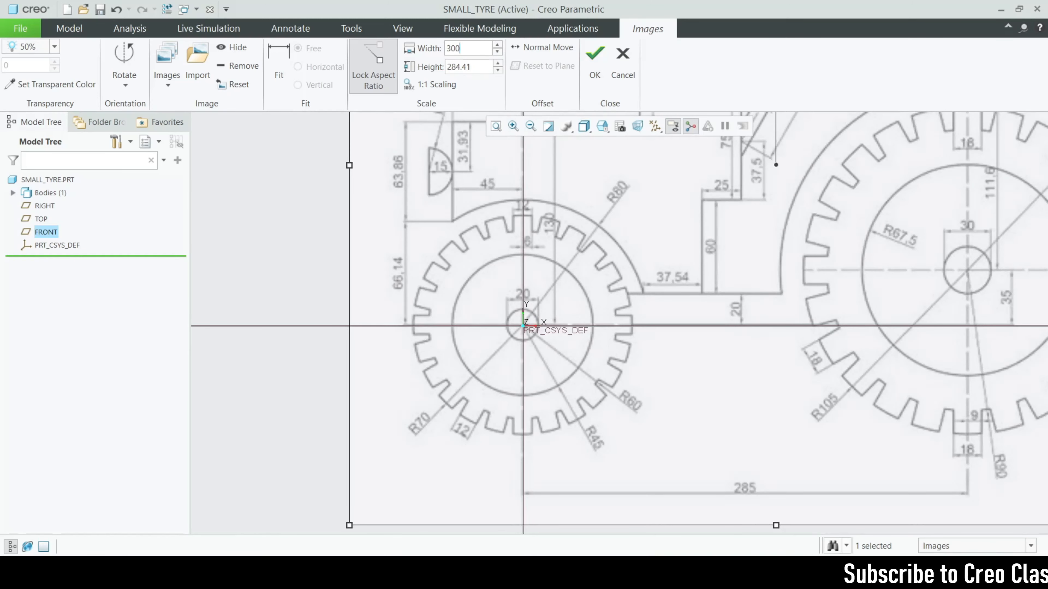
{"action": "type", "text": "00"}
{"action": "key", "text": "Return"}
{"action": "scroll", "coordinate": [421, 306], "scroll_direction": "up", "scroll_amount": 2}
{"action": "scroll", "coordinate": [518, 321], "scroll_direction": "down", "scroll_amount": 2}
{"action": "left_click_drag", "start_coordinate": [536, 369], "coordinate": [511, 387]}
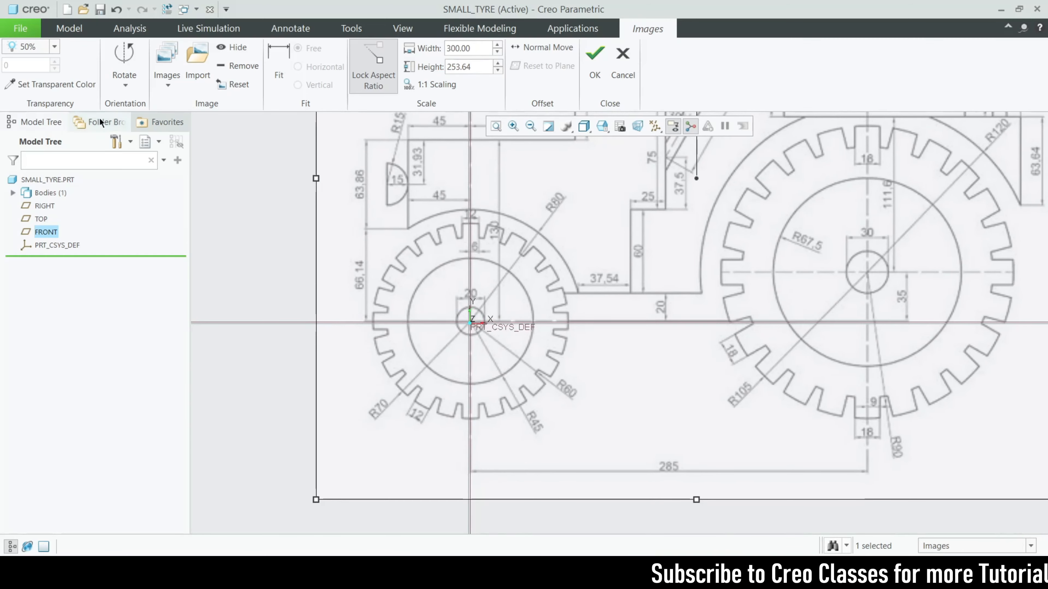
{"action": "left_click", "coordinate": [49, 85]}
{"action": "left_click", "coordinate": [347, 224]}
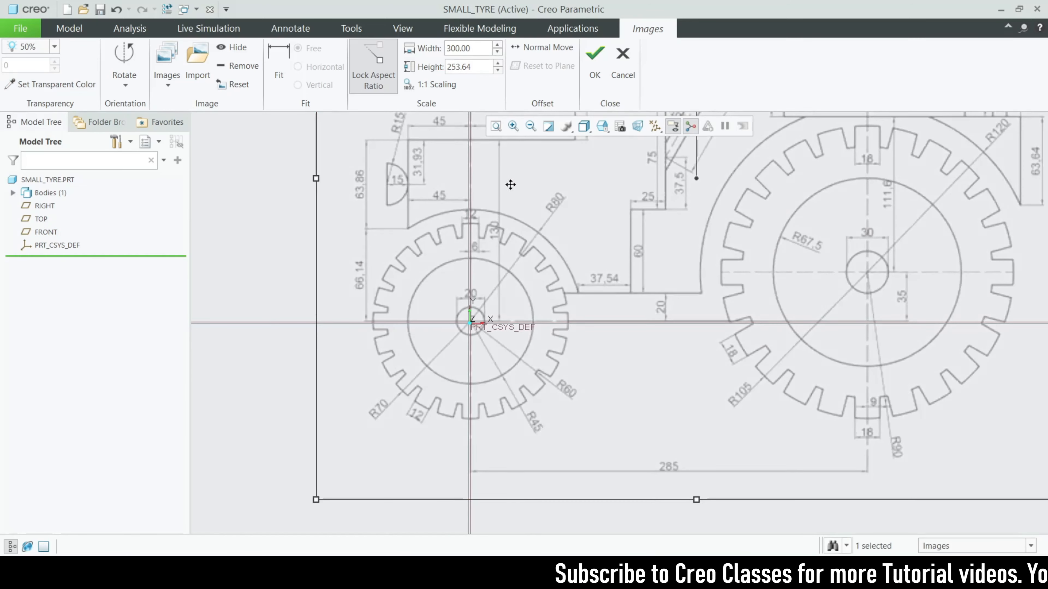
{"action": "left_click", "coordinate": [594, 58]}
{"action": "scroll", "coordinate": [411, 419], "scroll_direction": "up", "scroll_amount": 3}
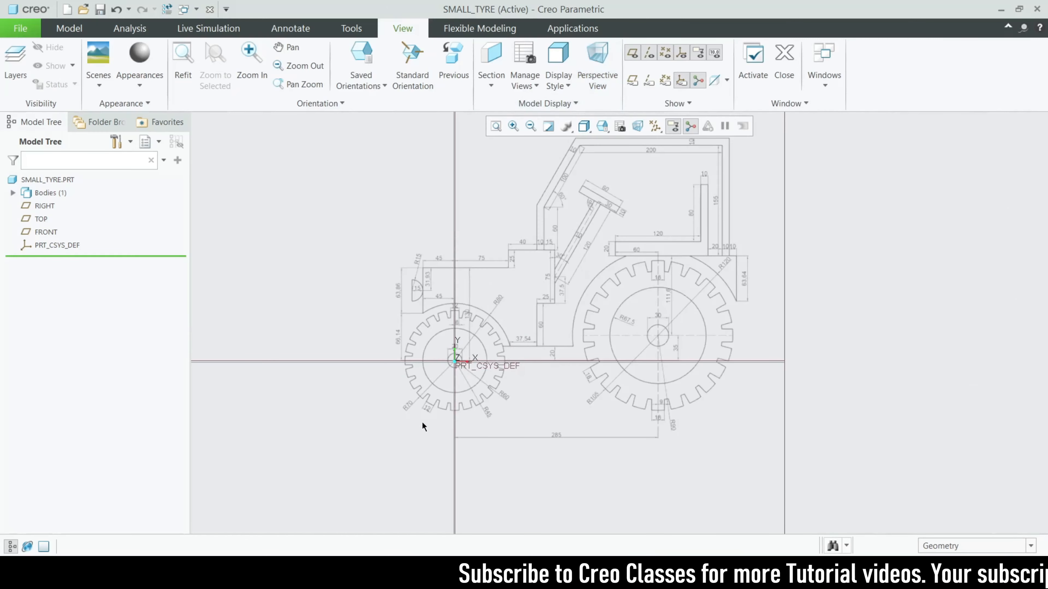
Start a new sketch on the FRONT datum plane
{"action": "scroll", "coordinate": [449, 374], "scroll_direction": "down", "scroll_amount": 4}
{"action": "scroll", "coordinate": [444, 289], "scroll_direction": "up", "scroll_amount": 2}
{"action": "scroll", "coordinate": [445, 276], "scroll_direction": "down", "scroll_amount": 2}
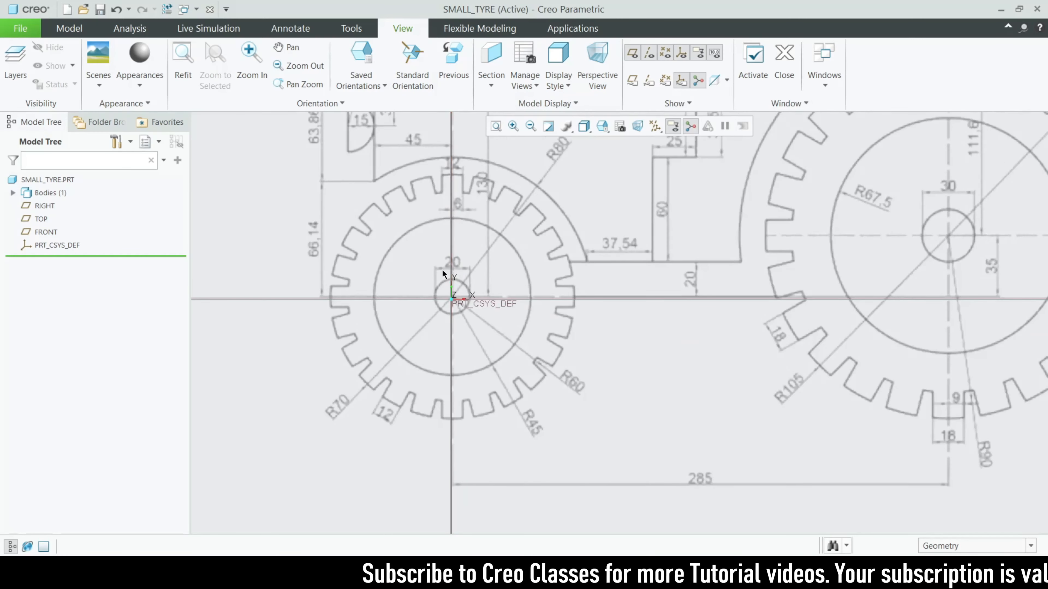
{"action": "left_click", "coordinate": [70, 28]}
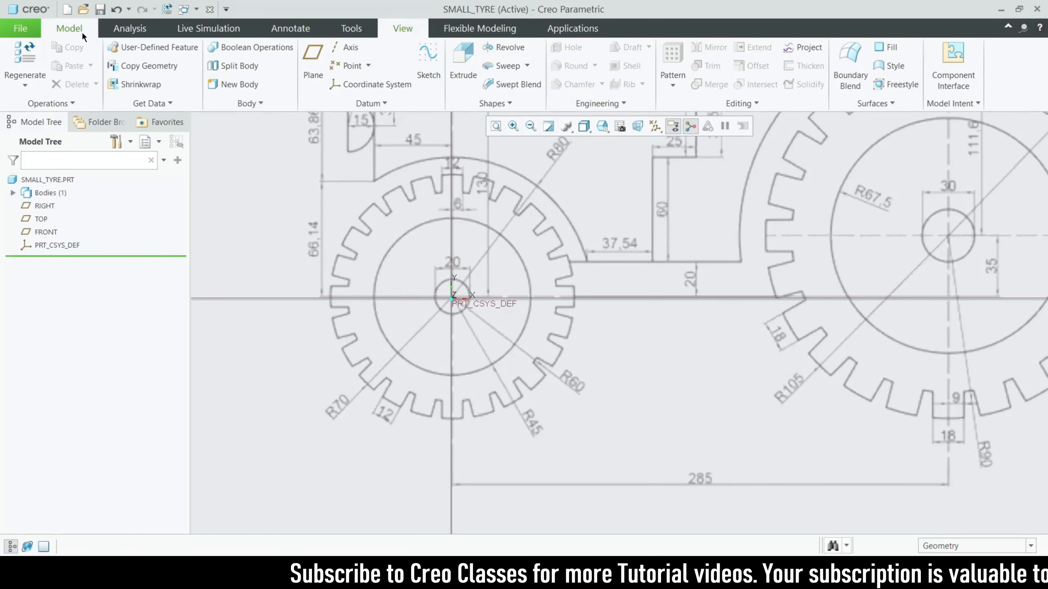
{"action": "left_click", "coordinate": [428, 62]}
{"action": "scroll", "coordinate": [433, 243], "scroll_direction": "down", "scroll_amount": 3}
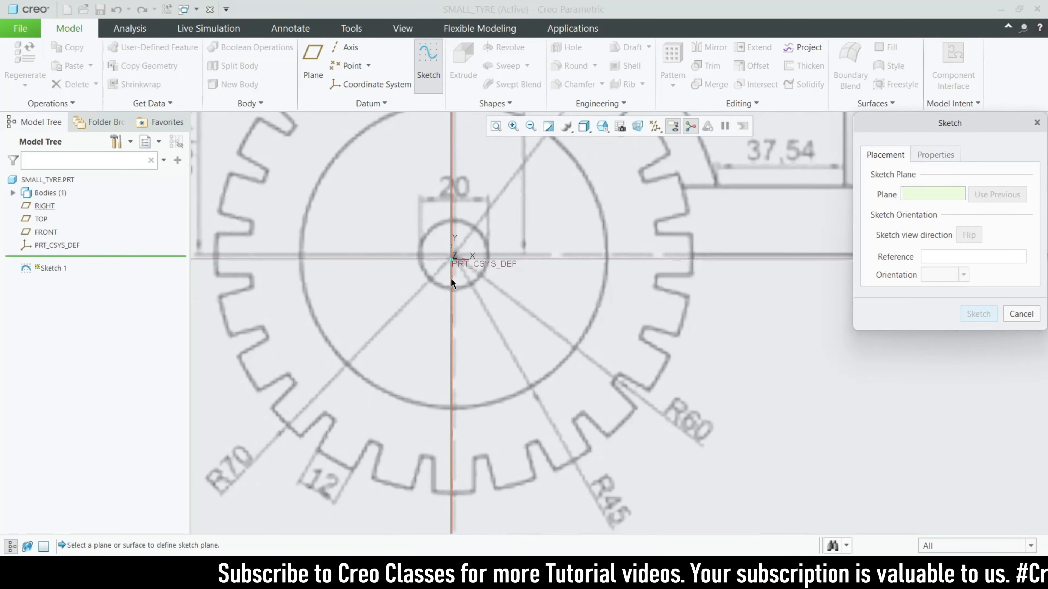
{"action": "left_click", "coordinate": [1007, 309]}
{"action": "scroll", "coordinate": [376, 335], "scroll_direction": "up", "scroll_amount": 3}
{"action": "scroll", "coordinate": [417, 352], "scroll_direction": "up", "scroll_amount": 3}
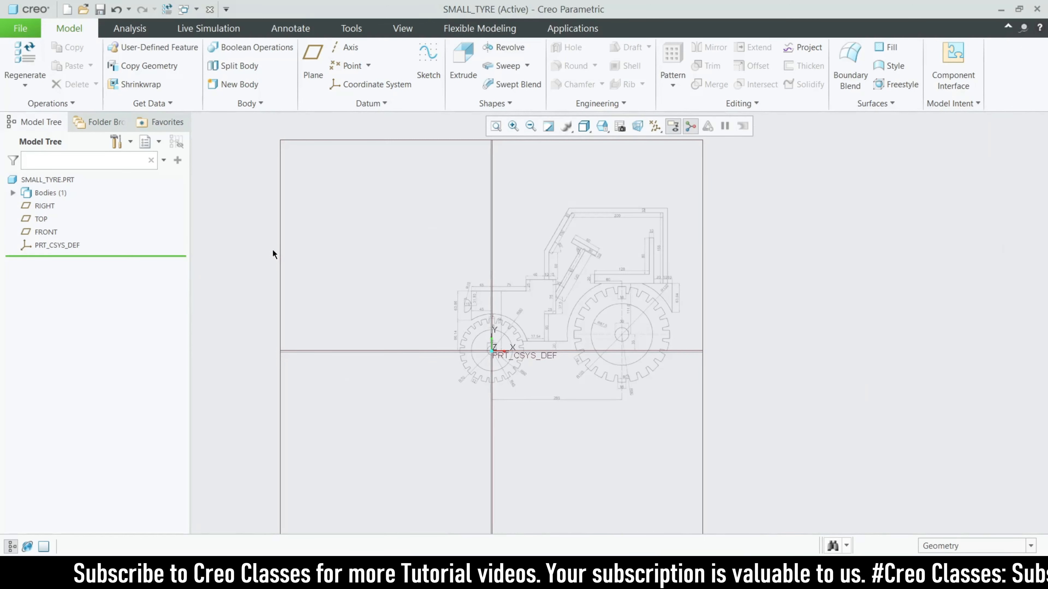
{"action": "left_click", "coordinate": [281, 251]}
{"action": "left_click", "coordinate": [421, 76]}
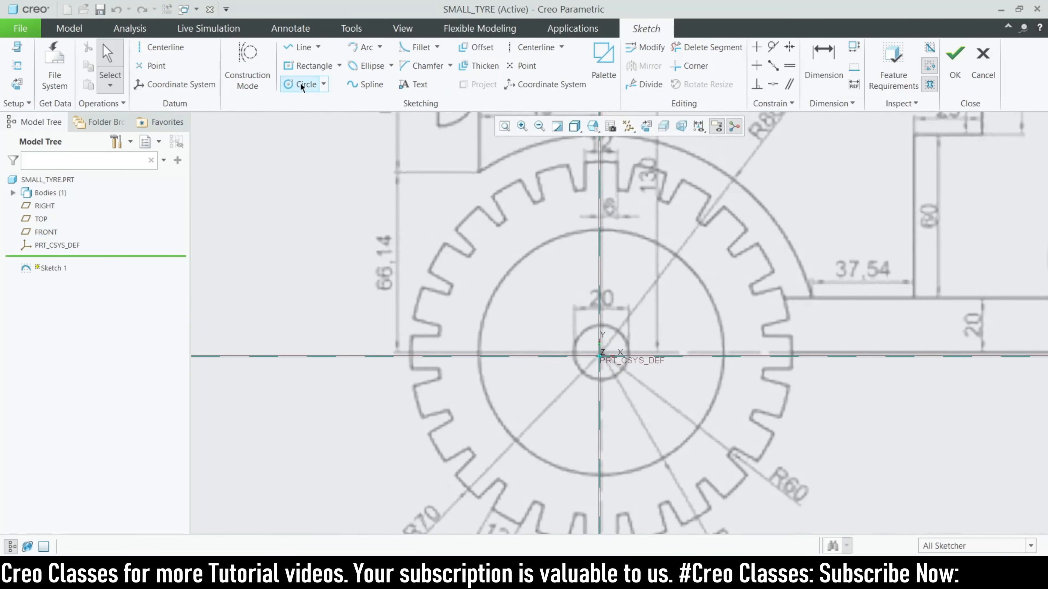
Draw two concentric circles at the origin with diameters 65 and 50
{"action": "left_click", "coordinate": [304, 84]}
{"action": "left_click", "coordinate": [600, 356]}
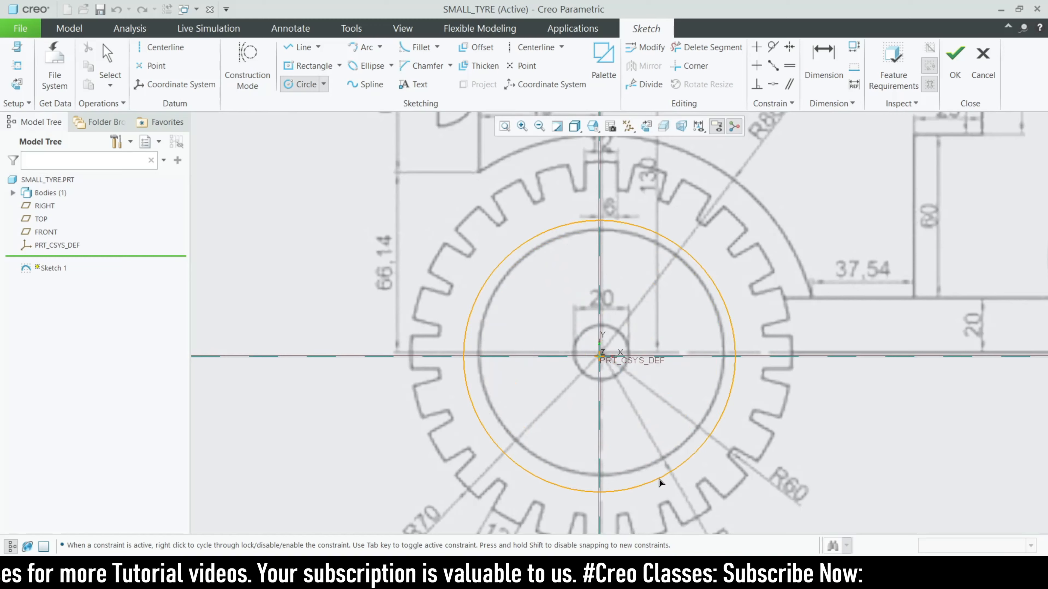
{"action": "left_click", "coordinate": [648, 468]}
{"action": "left_click", "coordinate": [601, 355]}
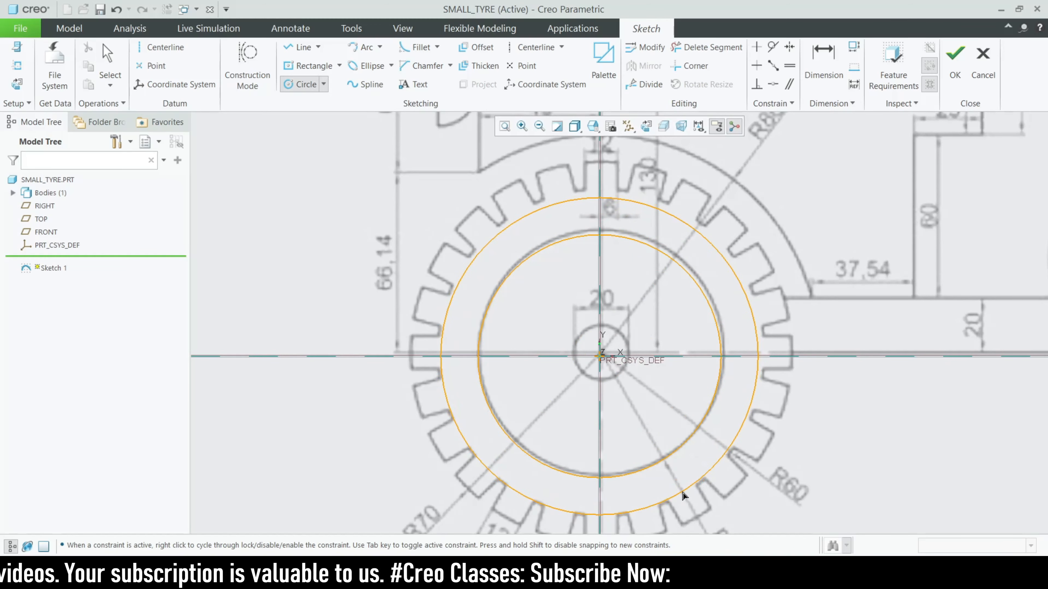
{"action": "left_click", "coordinate": [683, 495]}
{"action": "middle_click", "coordinate": [502, 250]}
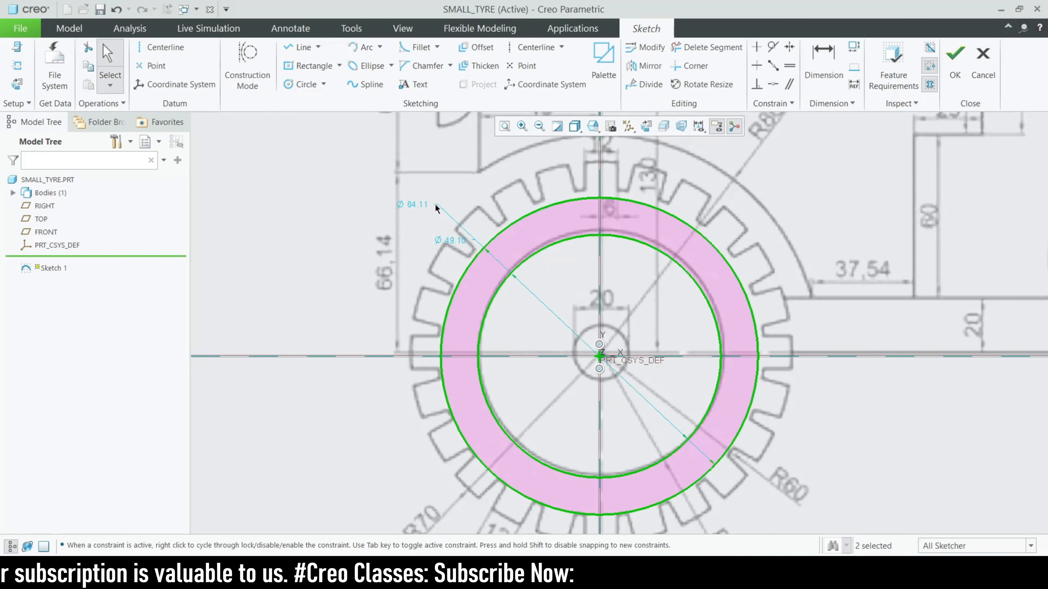
{"action": "double_click", "coordinate": [415, 204]}
{"action": "type", "text": "65"}
{"action": "key", "text": "Return"}
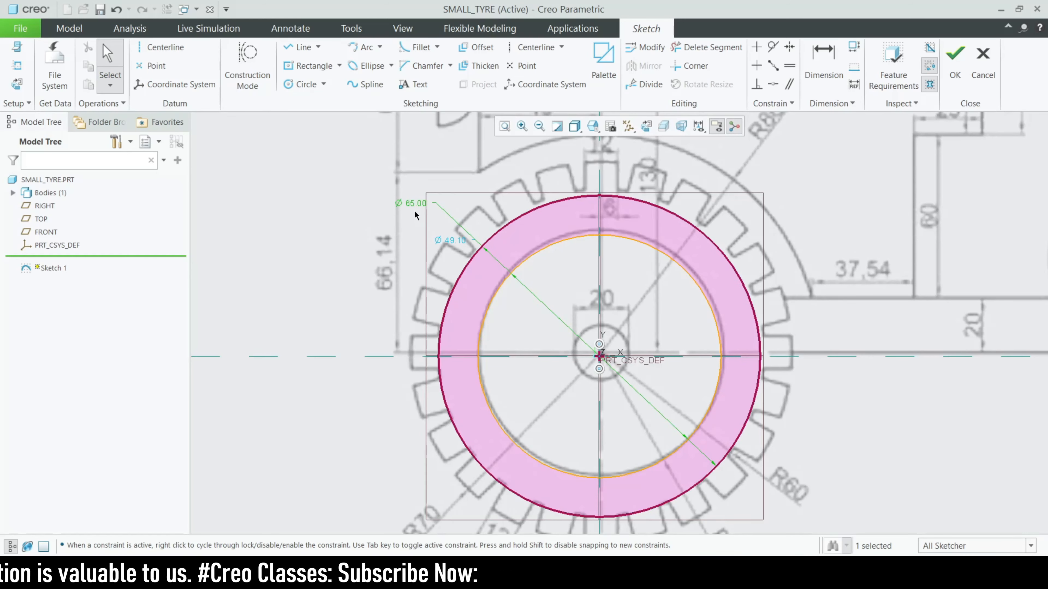
{"action": "double_click", "coordinate": [459, 240]}
{"action": "type", "text": "5"}
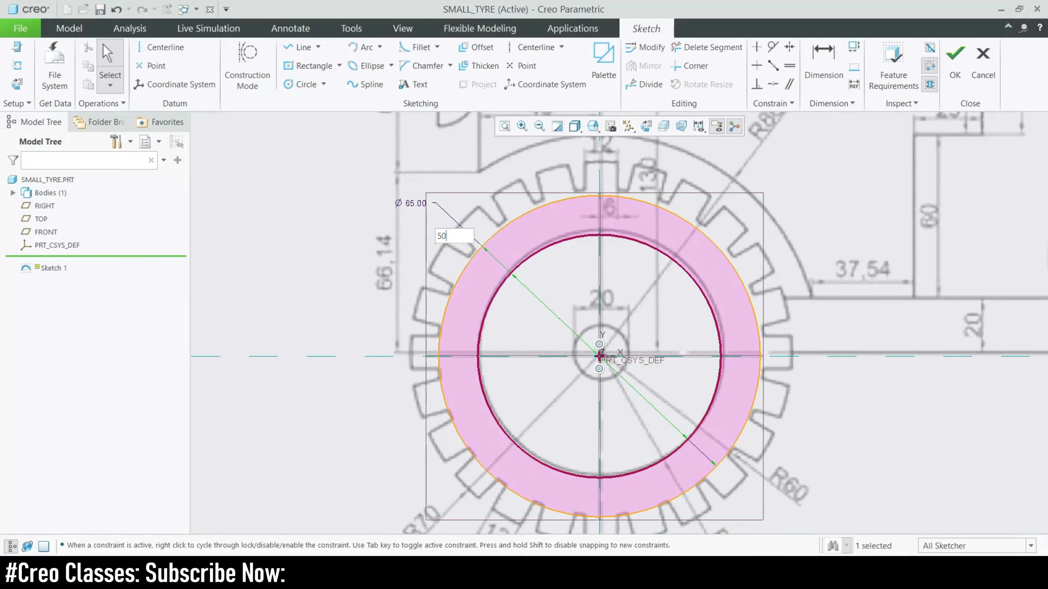
{"action": "type", "text": "0"}
{"action": "key", "text": "Return"}
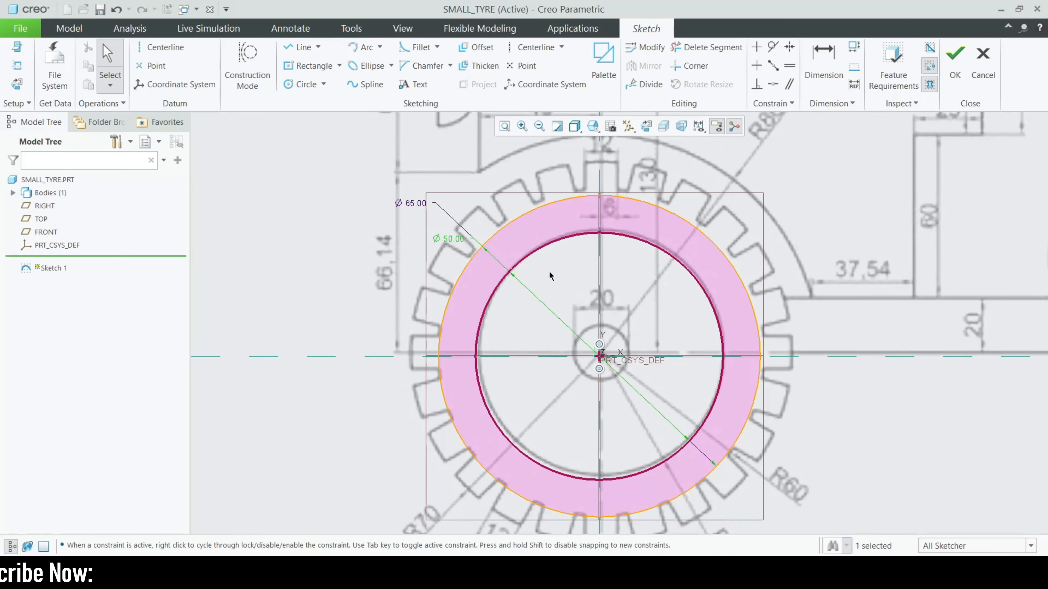
{"action": "scroll", "coordinate": [550, 272], "scroll_direction": "down", "scroll_amount": 1}
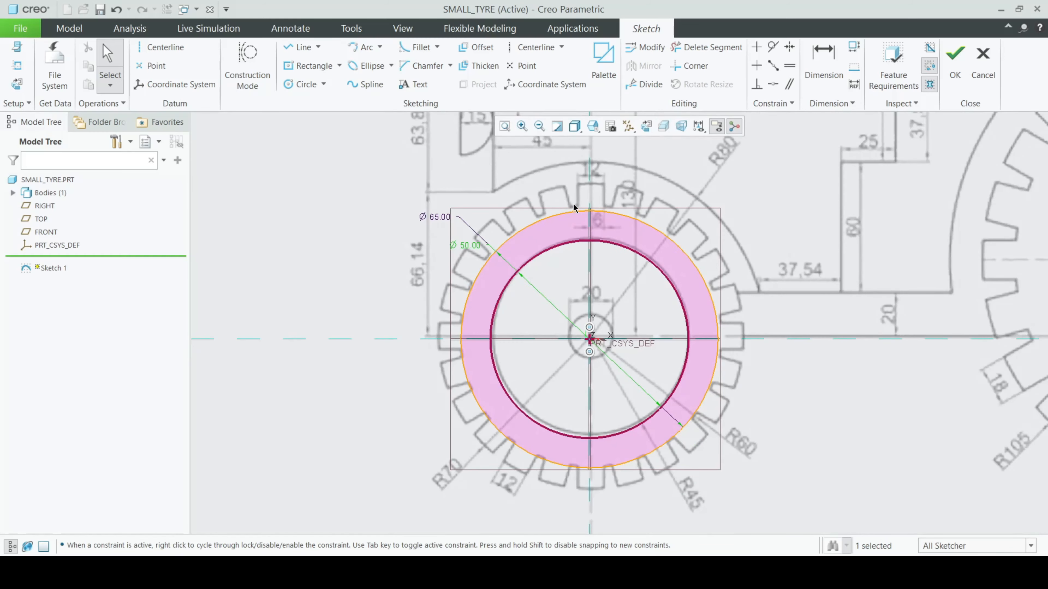
{"action": "scroll", "coordinate": [573, 204], "scroll_direction": "up", "scroll_amount": 2}
{"action": "scroll", "coordinate": [577, 195], "scroll_direction": "down", "scroll_amount": 1}
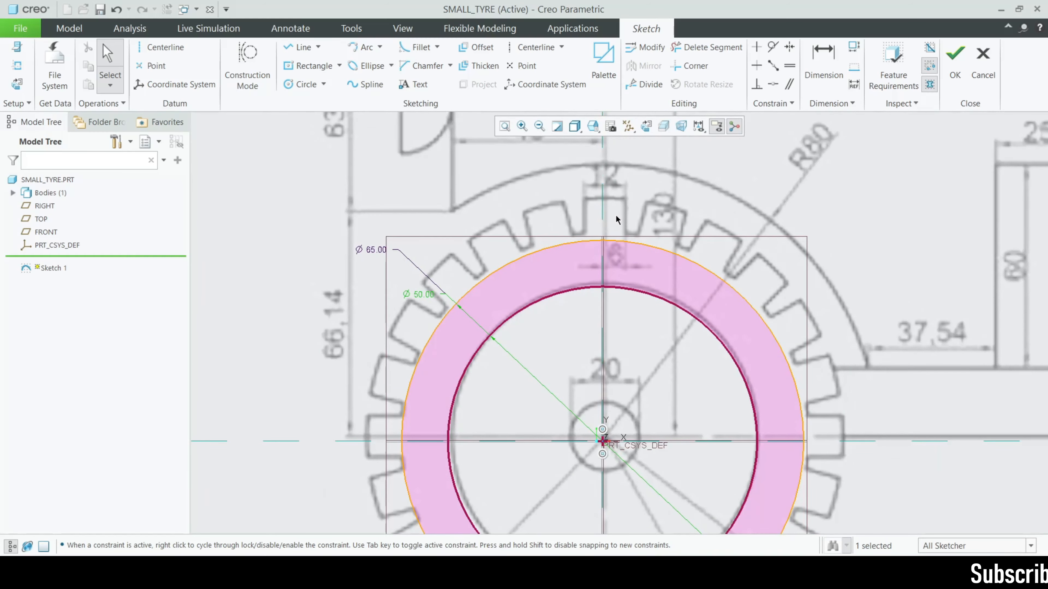
{"action": "scroll", "coordinate": [514, 213], "scroll_direction": "down", "scroll_amount": 2}
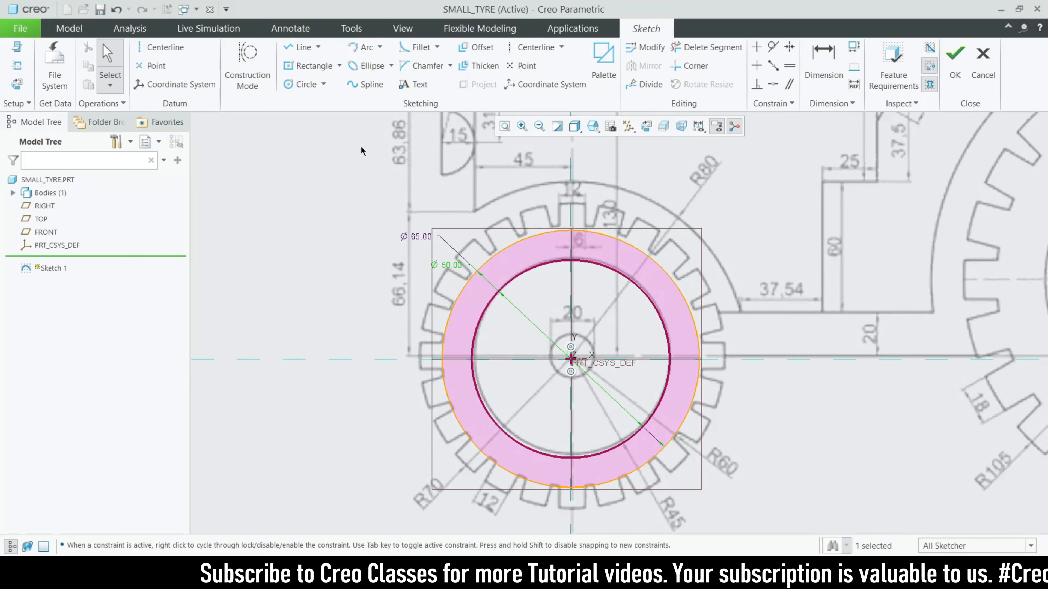
Add two small concentric circles at the origin: Ø11 bore and Ø15 hub
{"action": "left_click", "coordinate": [301, 84]}
{"action": "scroll", "coordinate": [525, 330], "scroll_direction": "up", "scroll_amount": 3}
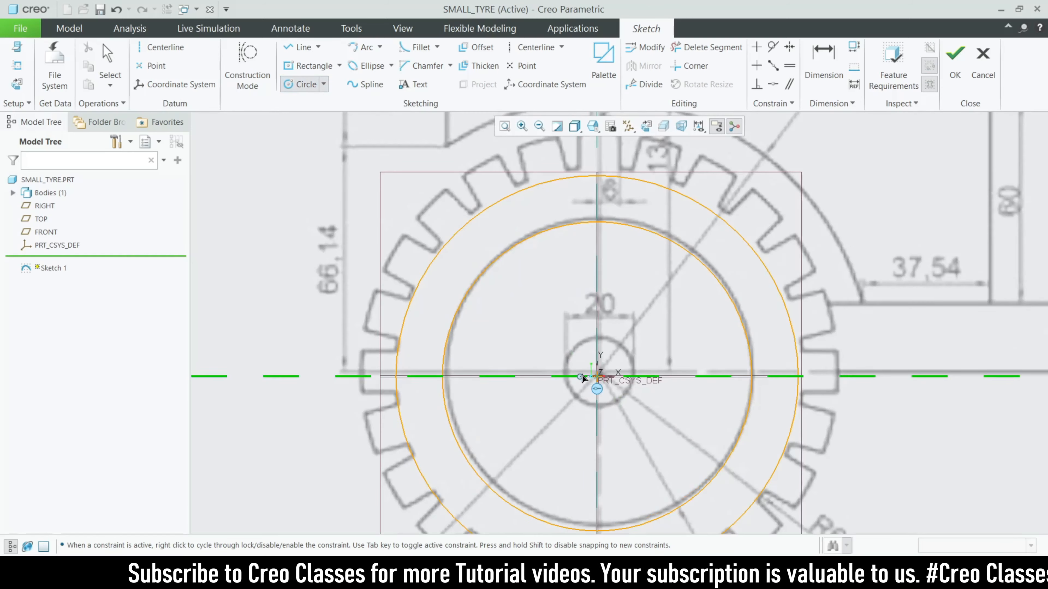
{"action": "left_click", "coordinate": [597, 375]}
{"action": "left_click", "coordinate": [613, 411]}
{"action": "left_click", "coordinate": [598, 376]}
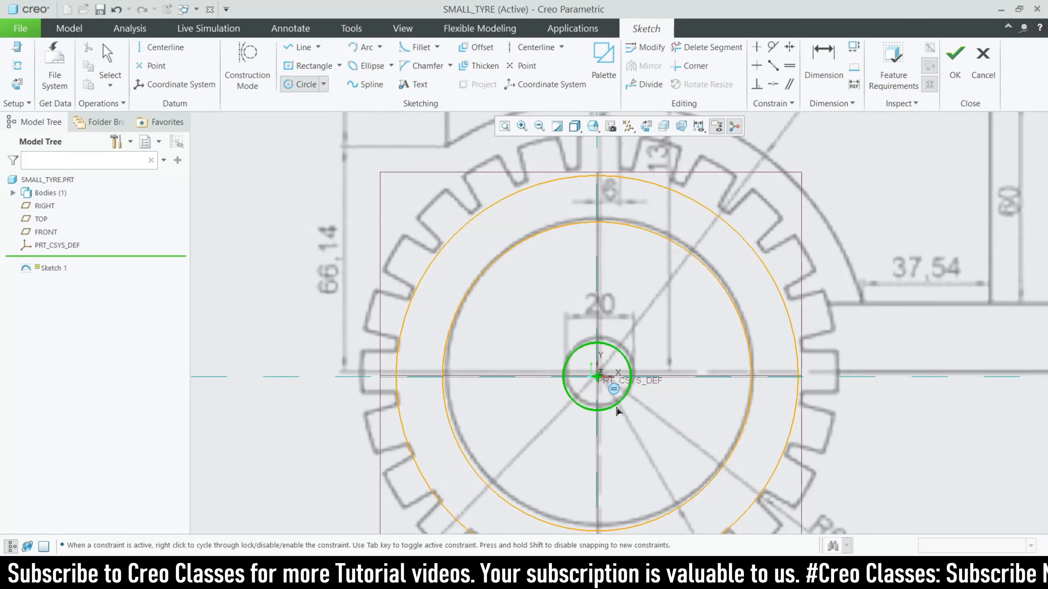
{"action": "left_click", "coordinate": [623, 420]}
{"action": "middle_click", "coordinate": [611, 396]}
{"action": "double_click", "coordinate": [547, 342]}
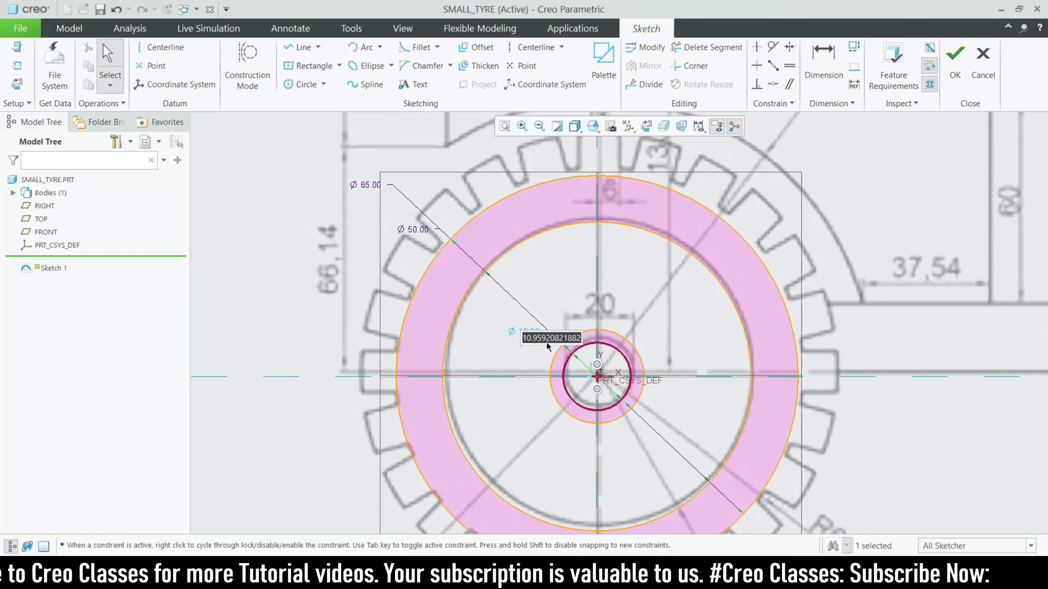
{"action": "type", "text": "11"}
{"action": "key", "text": "Return"}
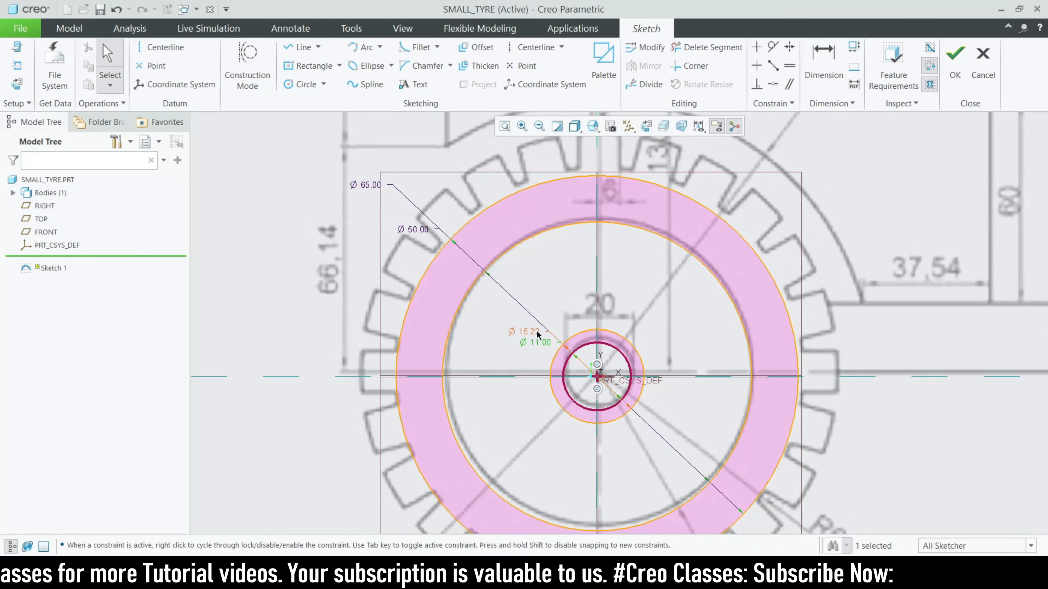
{"action": "double_click", "coordinate": [538, 336]}
{"action": "type", "text": "13"}
{"action": "key", "text": "Return"}
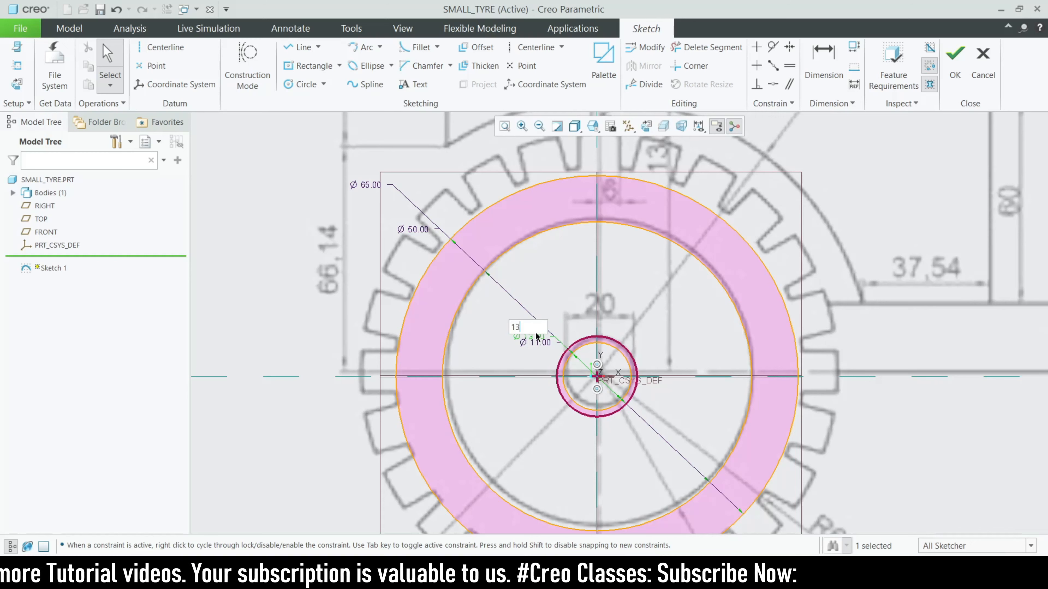
{"action": "double_click", "coordinate": [540, 339]}
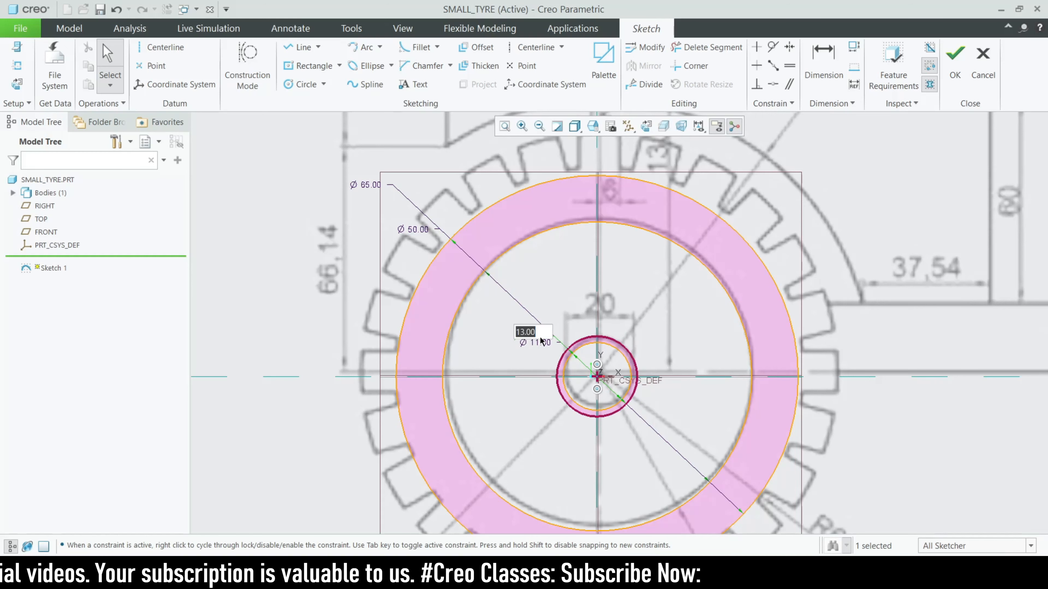
{"action": "type", "text": "15"}
{"action": "key", "text": "Return"}
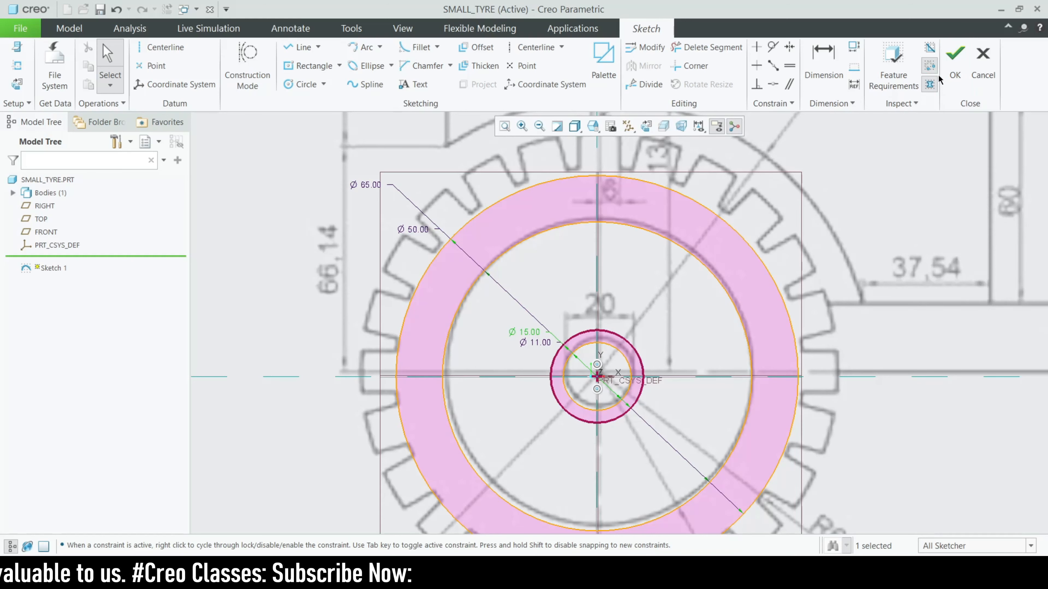
{"action": "left_click", "coordinate": [1001, 8]}
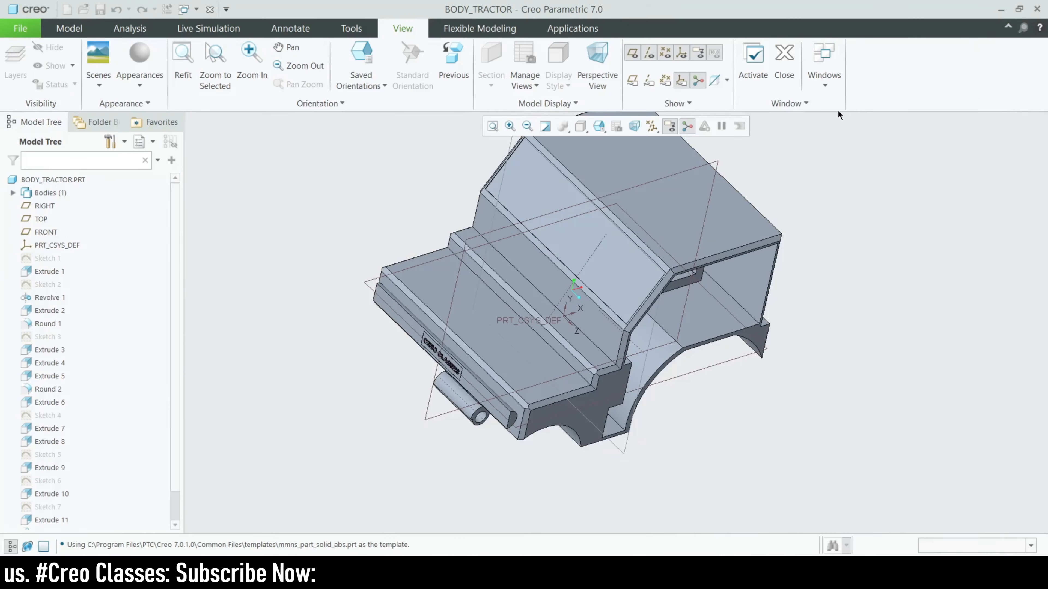
{"action": "middle_click_drag", "start_coordinate": [528, 468], "coordinate": [516, 442]}
{"action": "scroll", "coordinate": [449, 419], "scroll_direction": "up", "scroll_amount": 10}
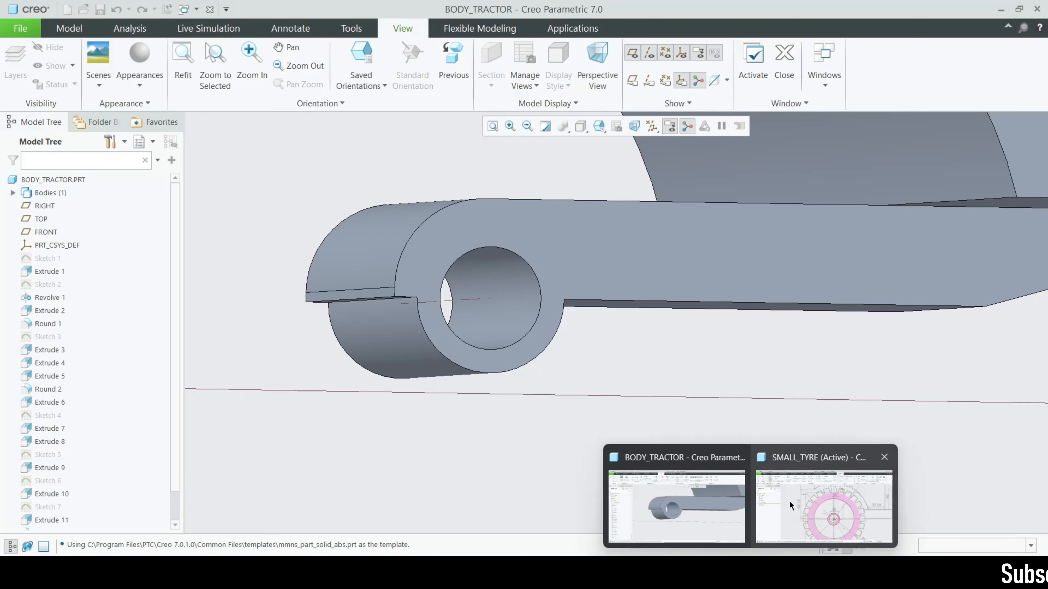
{"action": "left_click", "coordinate": [866, 436]}
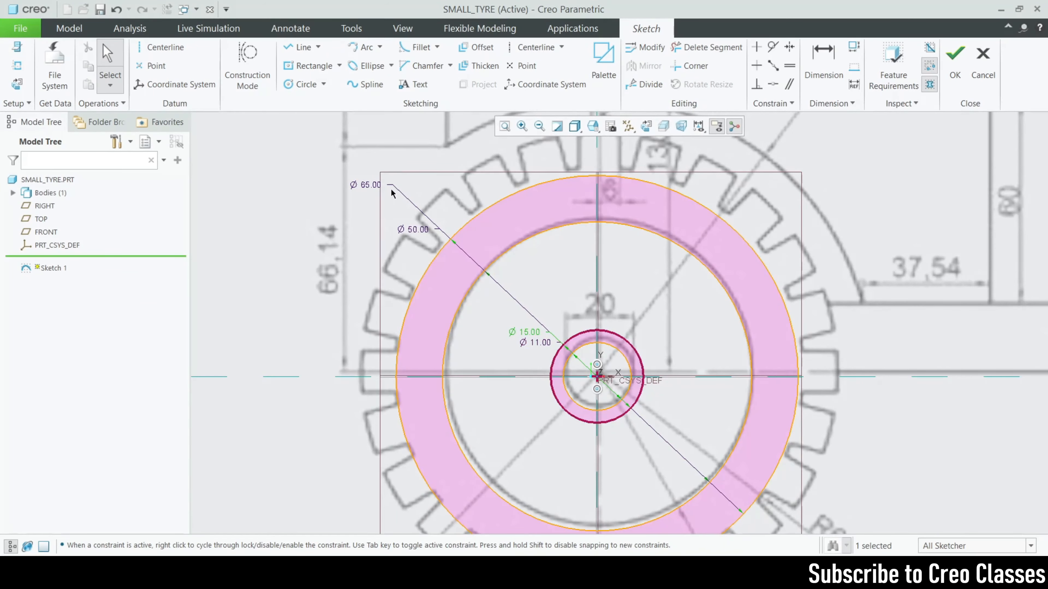
{"action": "scroll", "coordinate": [517, 187], "scroll_direction": "up", "scroll_amount": 3}
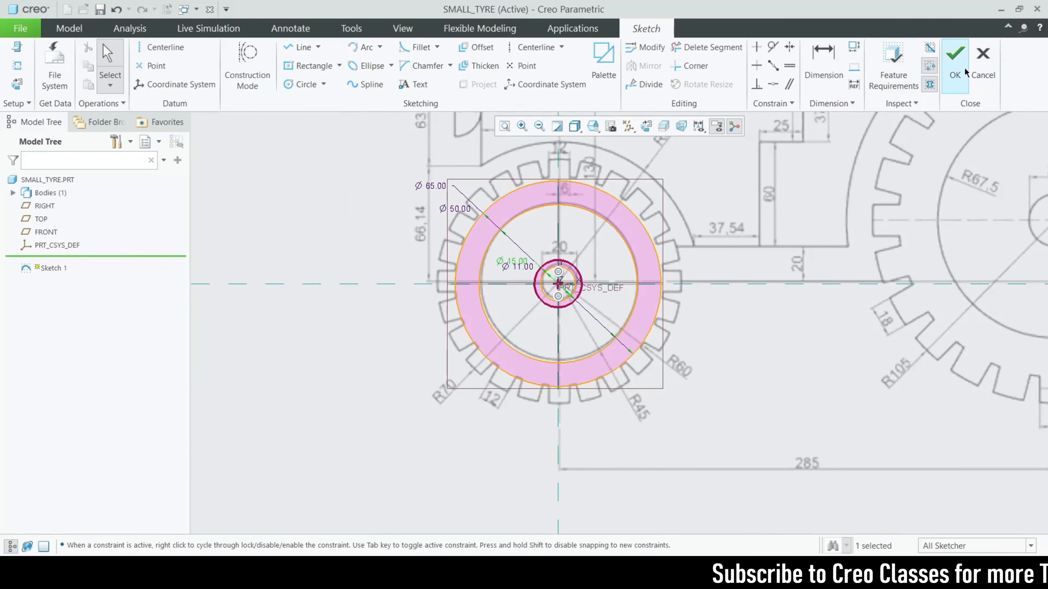
Accept the four-circle sketch and start an extrude in the default 3D orientation
{"action": "left_click", "coordinate": [959, 70]}
{"action": "scroll", "coordinate": [617, 326], "scroll_direction": "down", "scroll_amount": 5}
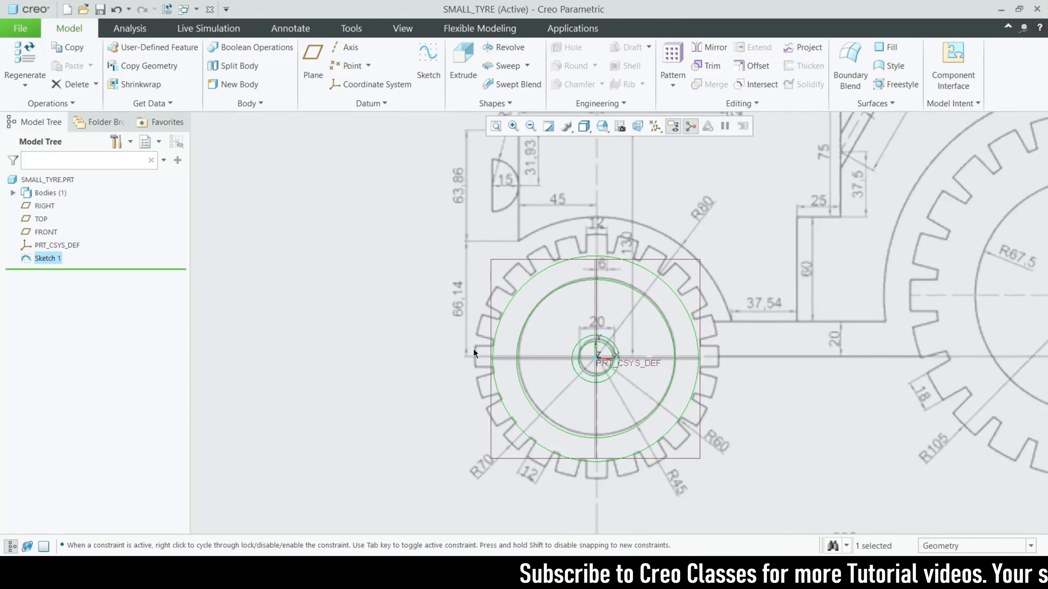
{"action": "left_click", "coordinate": [463, 62]}
{"action": "key", "text": "ctrl+d"}
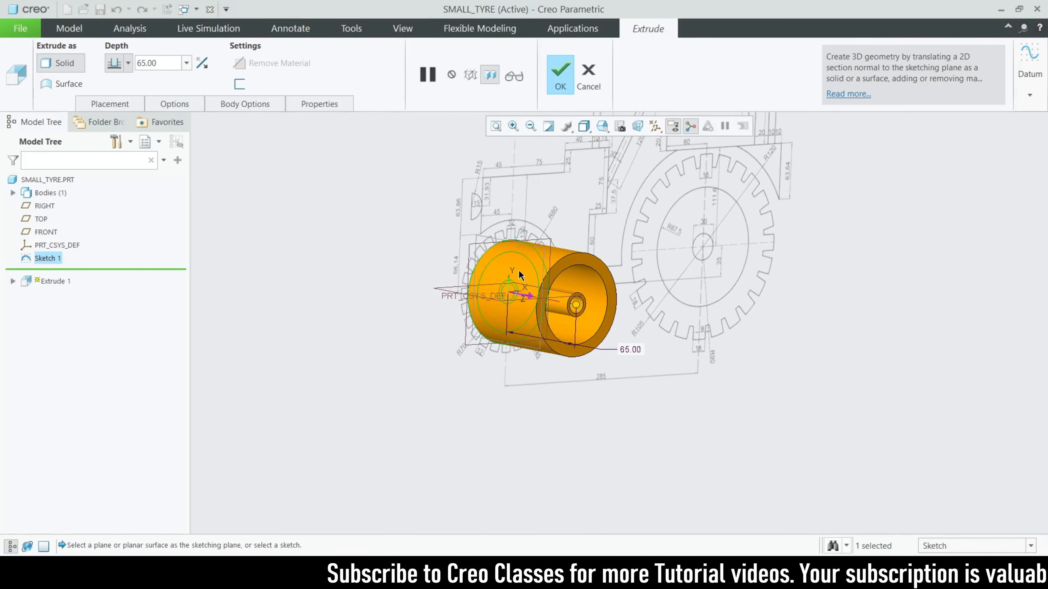
{"action": "scroll", "coordinate": [524, 274], "scroll_direction": "down", "scroll_amount": 3}
Make the extrusion 50 deep, symmetric about the sketch plane, and complete it
{"action": "double_click", "coordinate": [166, 58]}
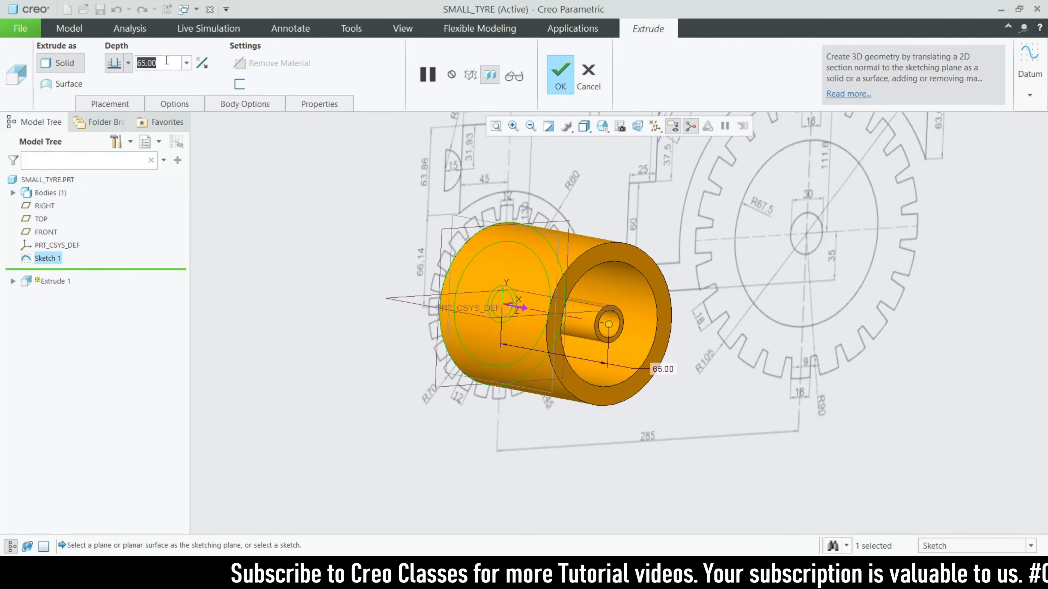
{"action": "type", "text": "50"}
{"action": "key", "text": "Return"}
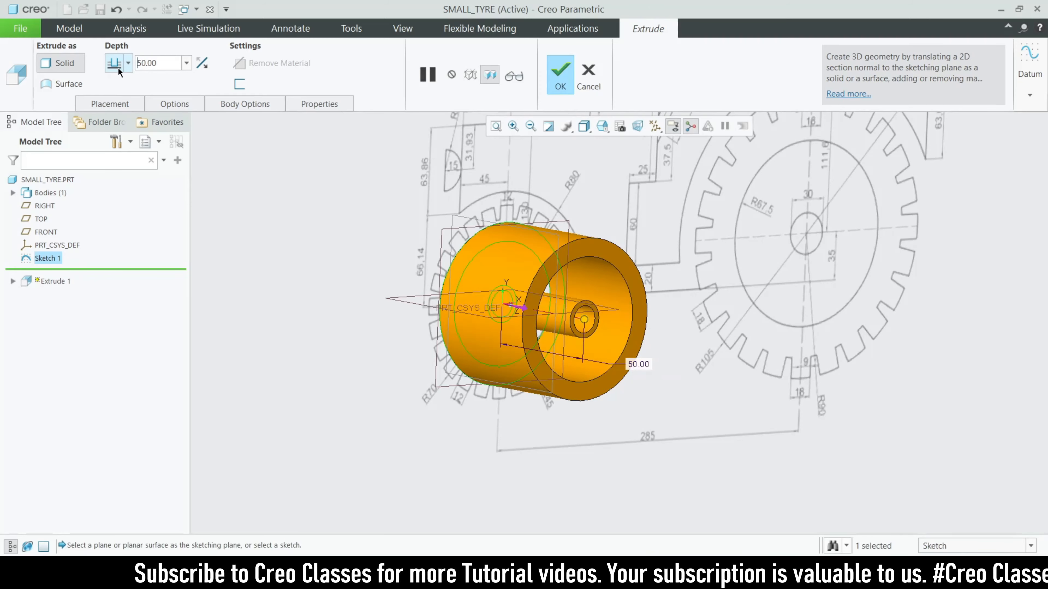
{"action": "left_click", "coordinate": [128, 64]}
{"action": "left_click", "coordinate": [115, 105]}
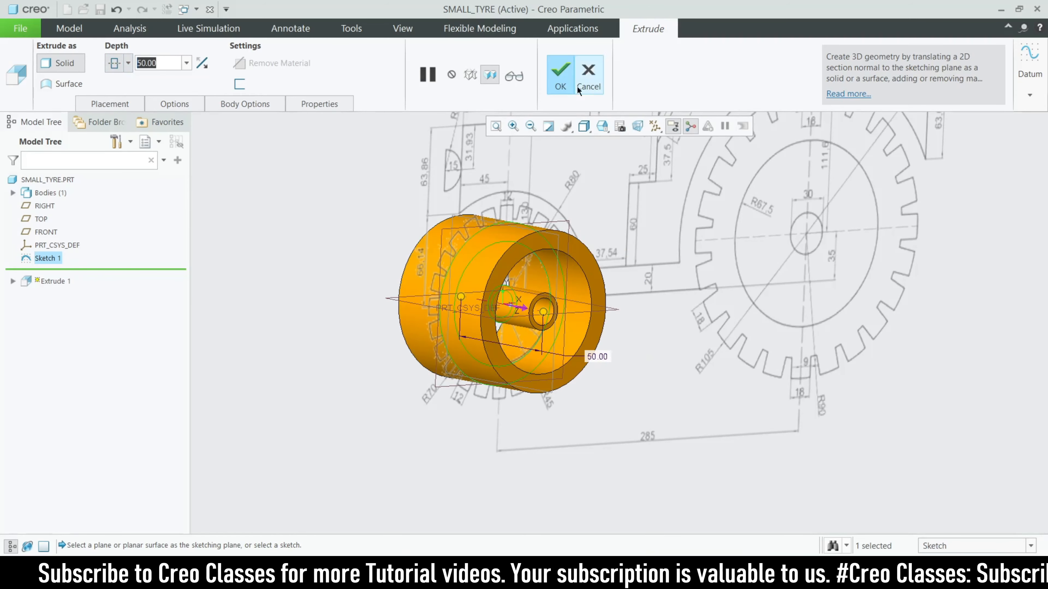
{"action": "left_click", "coordinate": [560, 76]}
{"action": "middle_click_drag", "start_coordinate": [412, 407], "coordinate": [409, 440]}
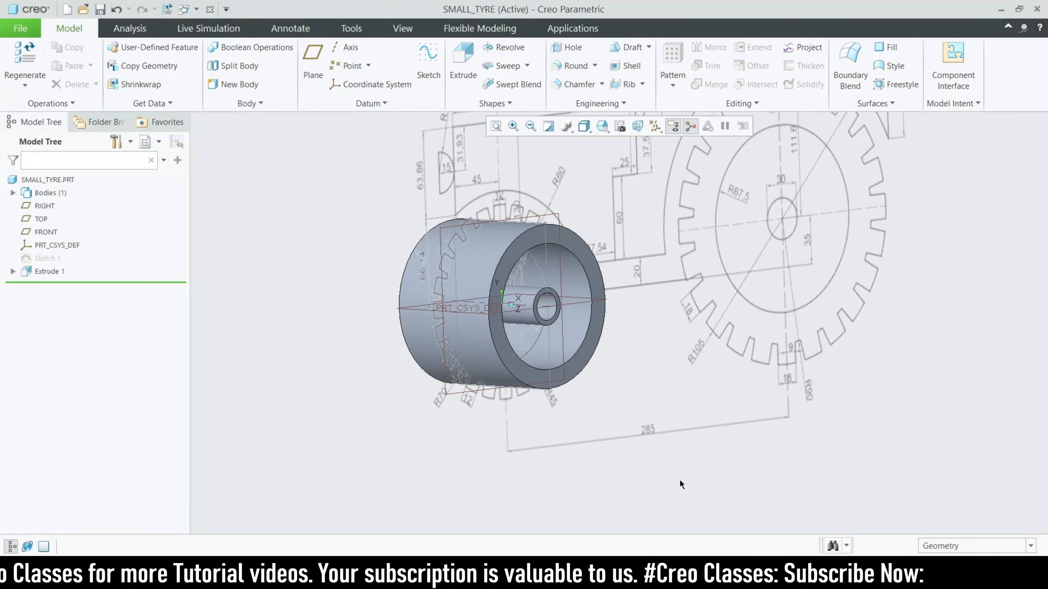
{"action": "mouse_move", "coordinate": [750, 580]}
{"action": "left_click", "coordinate": [674, 500]}
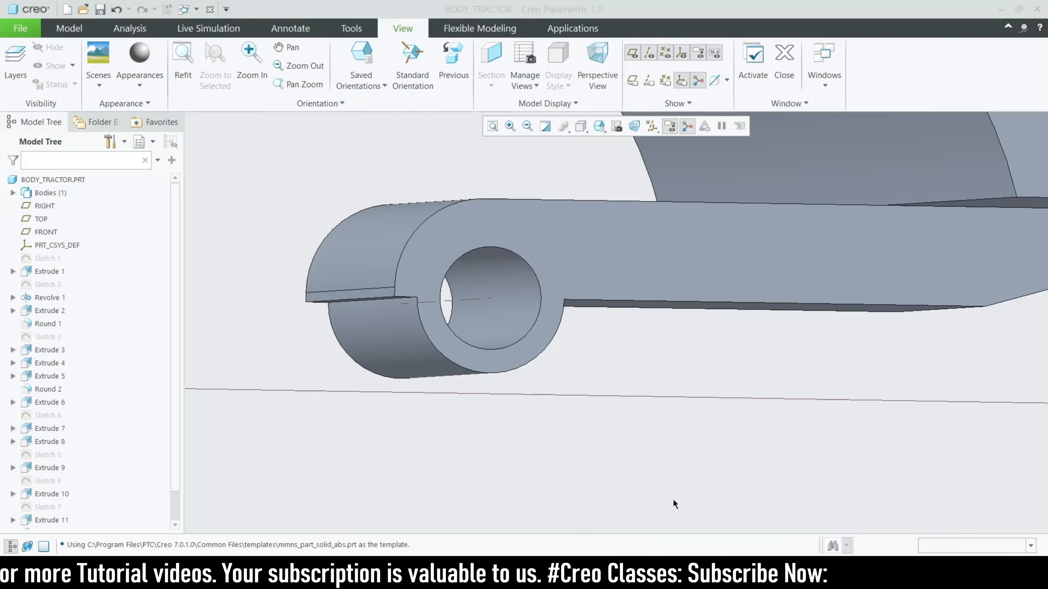
{"action": "scroll", "coordinate": [504, 417], "scroll_direction": "up", "scroll_amount": 8}
{"action": "middle_click_drag", "start_coordinate": [488, 425], "coordinate": [541, 436]}
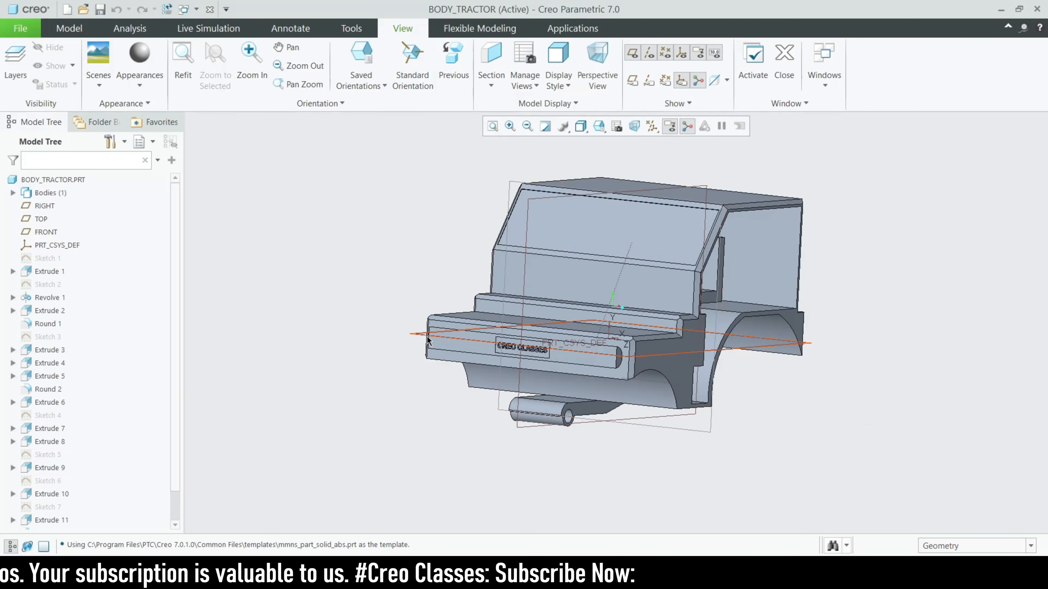
{"action": "left_click", "coordinate": [481, 348]}
{"action": "left_click", "coordinate": [433, 284]}
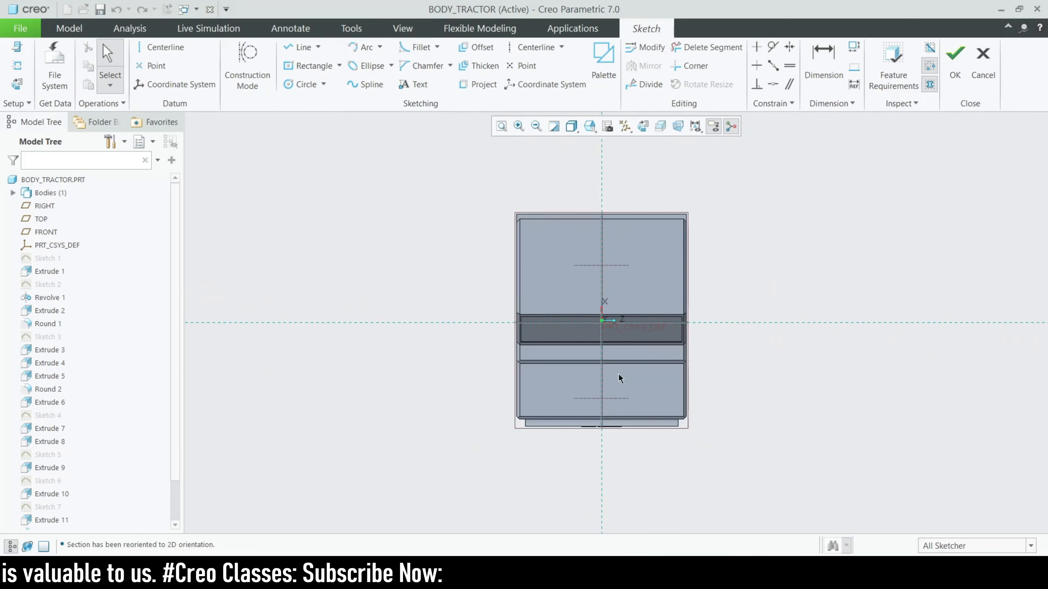
{"action": "left_click", "coordinate": [299, 47]}
{"action": "scroll", "coordinate": [627, 401], "scroll_direction": "up", "scroll_amount": 2}
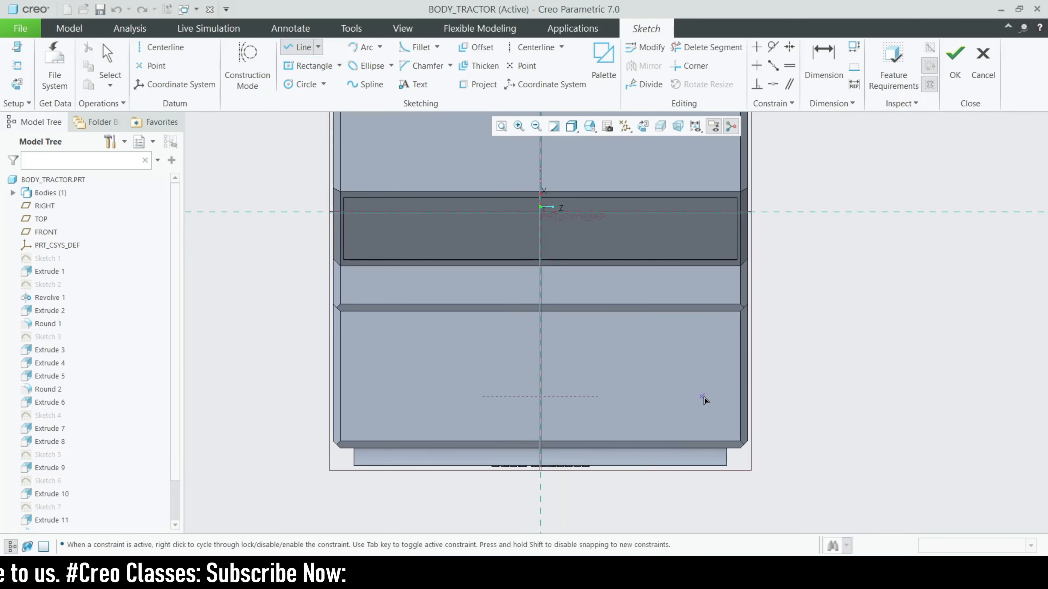
{"action": "left_click", "coordinate": [746, 385]}
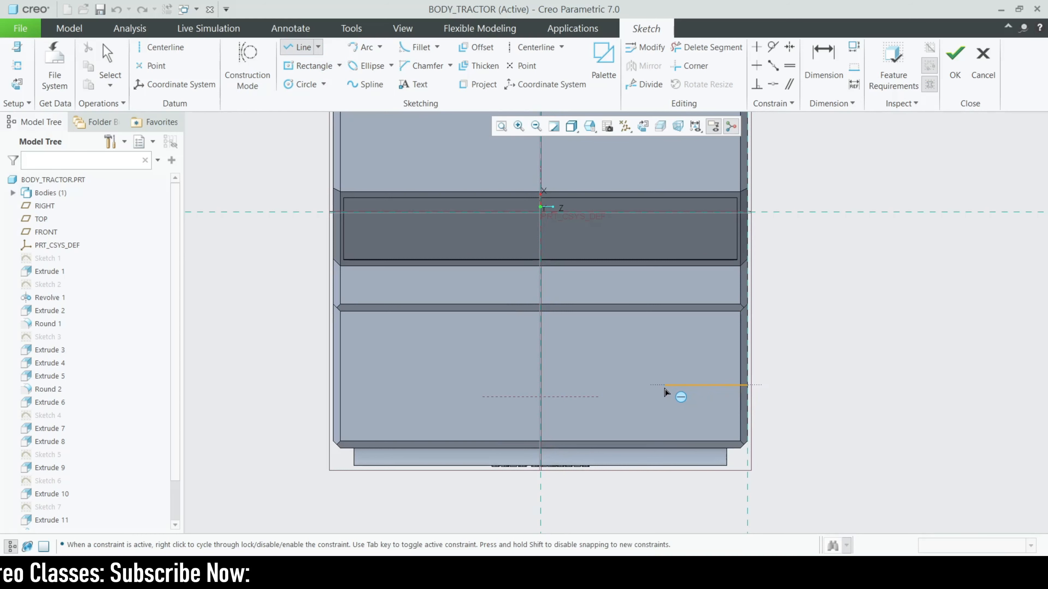
{"action": "left_click", "coordinate": [636, 385]}
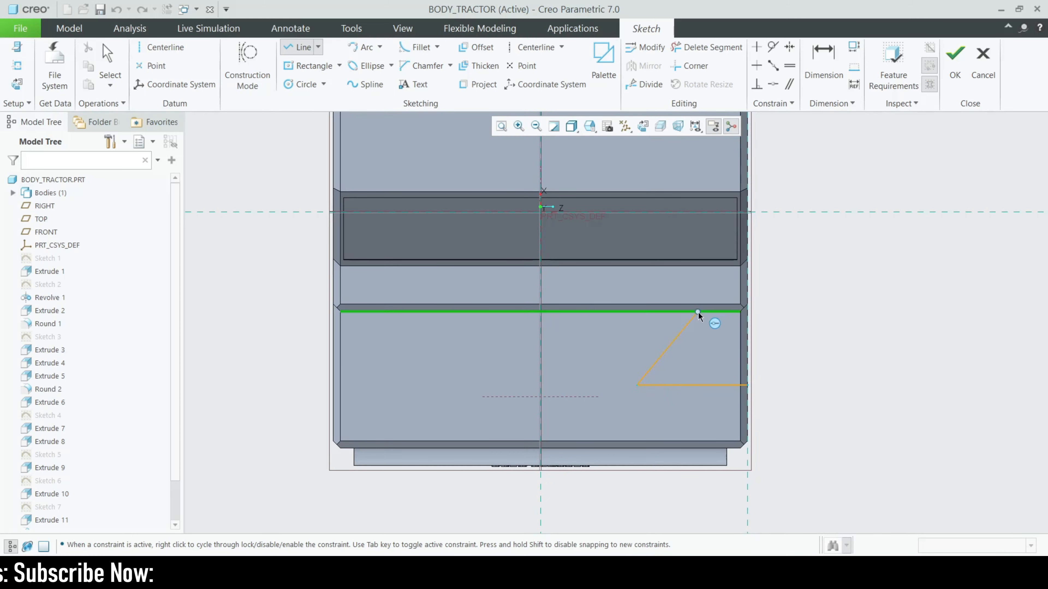
{"action": "middle_click", "coordinate": [694, 391]}
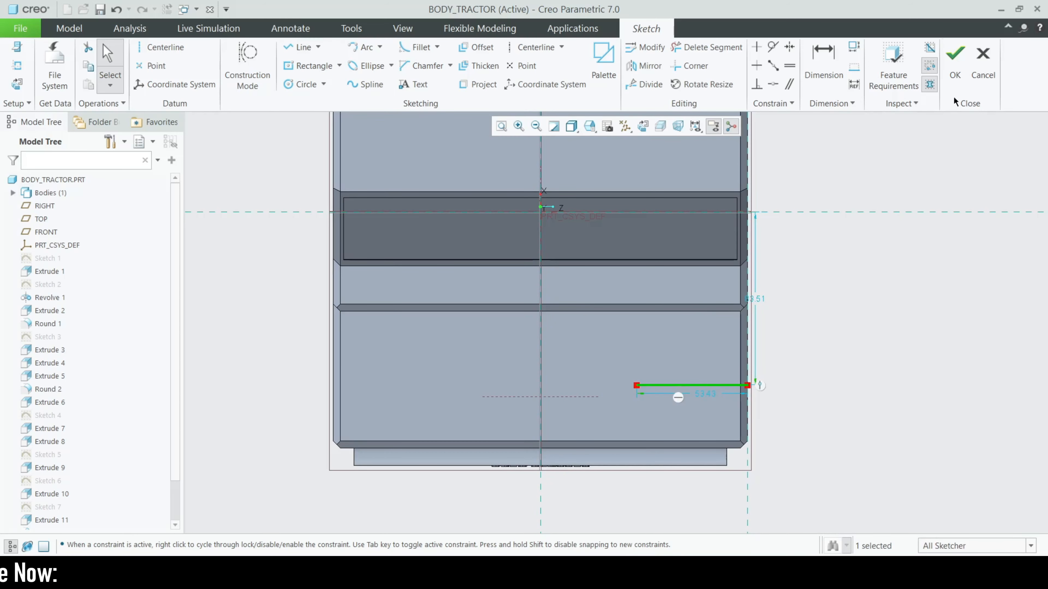
{"action": "left_click", "coordinate": [983, 62]}
{"action": "left_click", "coordinate": [572, 310]}
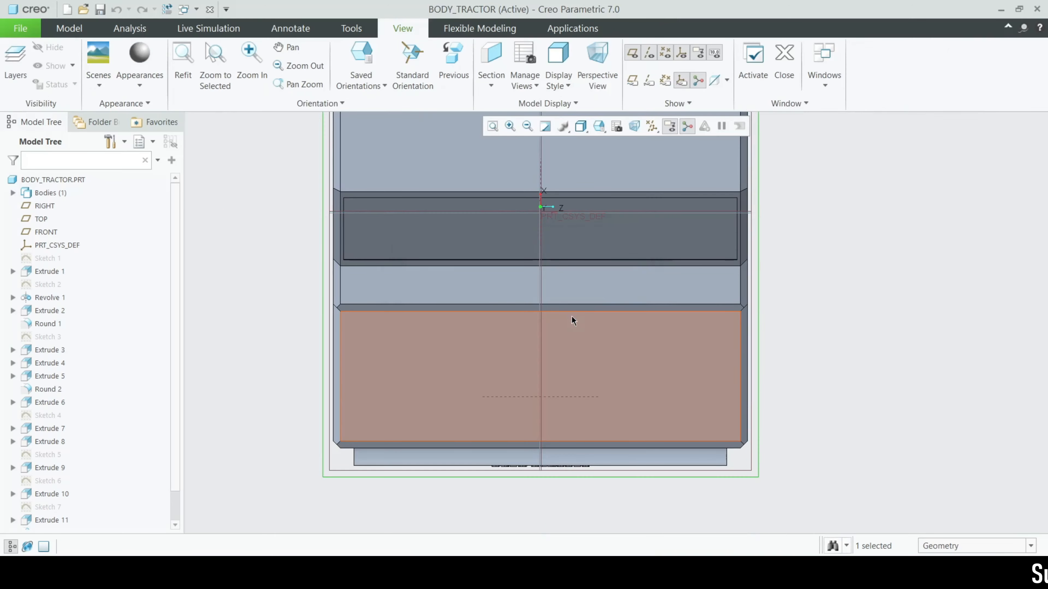
{"action": "mouse_move", "coordinate": [806, 425]}
{"action": "middle_mouse_down"}
{"action": "mouse_move", "coordinate": [762, 374]}
{"action": "mouse_move", "coordinate": [758, 395]}
{"action": "mouse_move", "coordinate": [720, 379]}
{"action": "middle_mouse_up"}
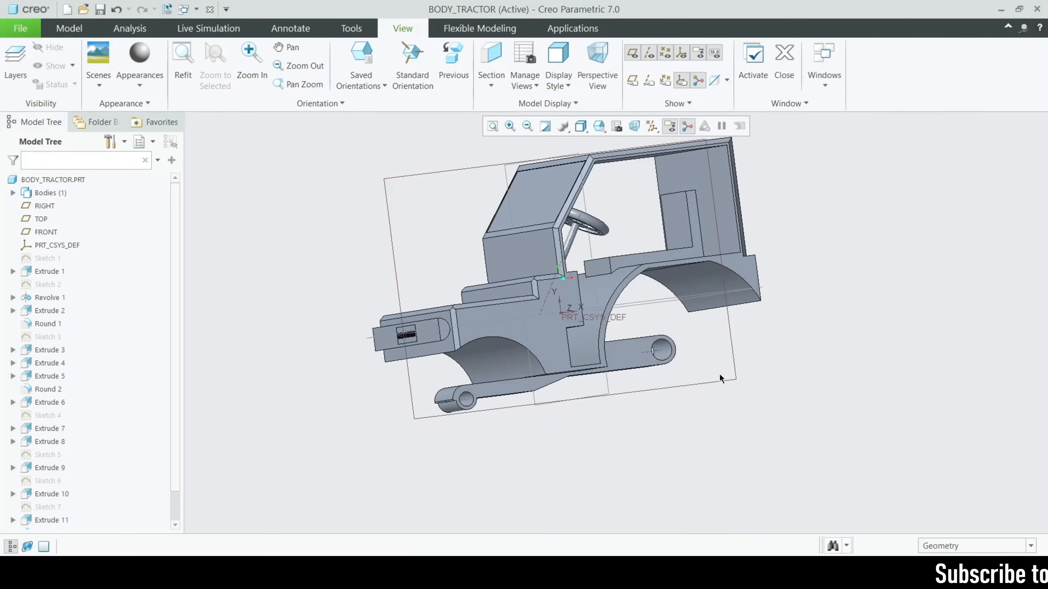
Start a new extrusion sketched on the tyre ring's front face, viewed face-on
{"action": "mouse_move", "coordinate": [767, 578]}
{"action": "left_click", "coordinate": [842, 501]}
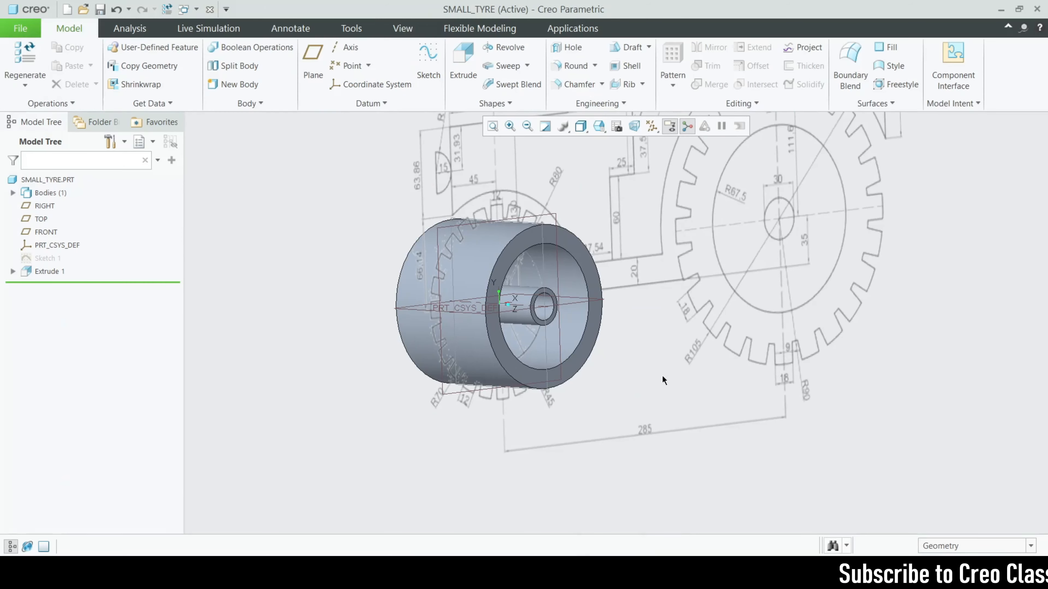
{"action": "middle_click_drag", "start_coordinate": [593, 406], "coordinate": [577, 400]}
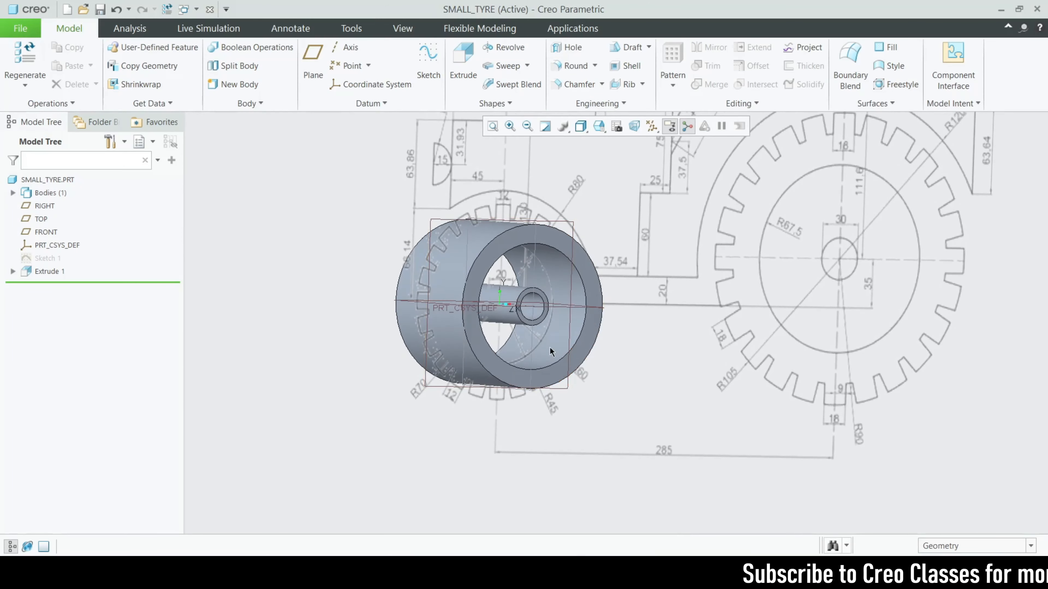
{"action": "scroll", "coordinate": [458, 223], "scroll_direction": "up", "scroll_amount": 3}
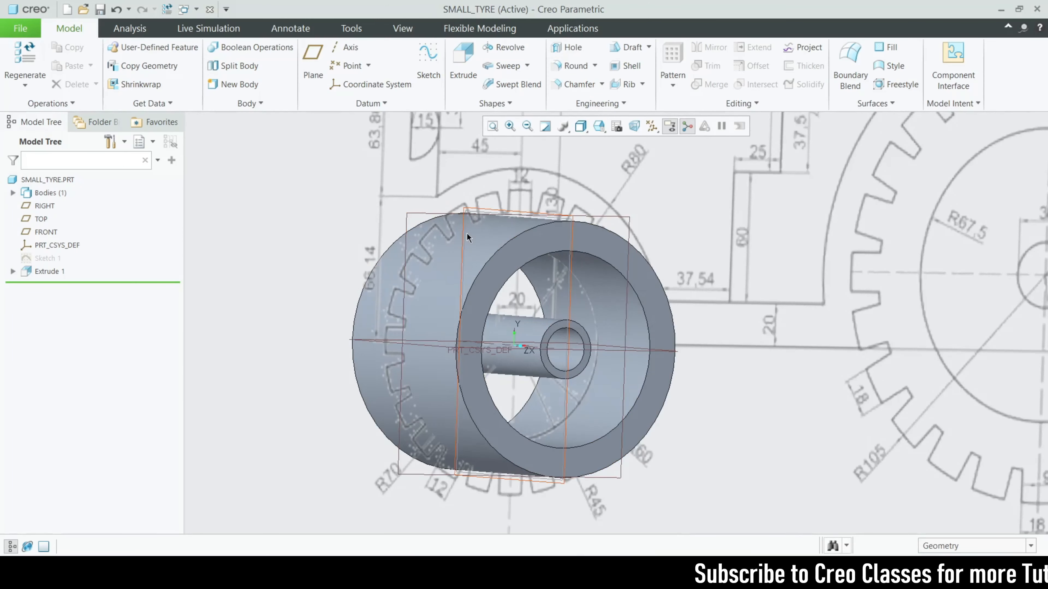
{"action": "left_click", "coordinate": [513, 257]}
{"action": "left_click", "coordinate": [463, 62]}
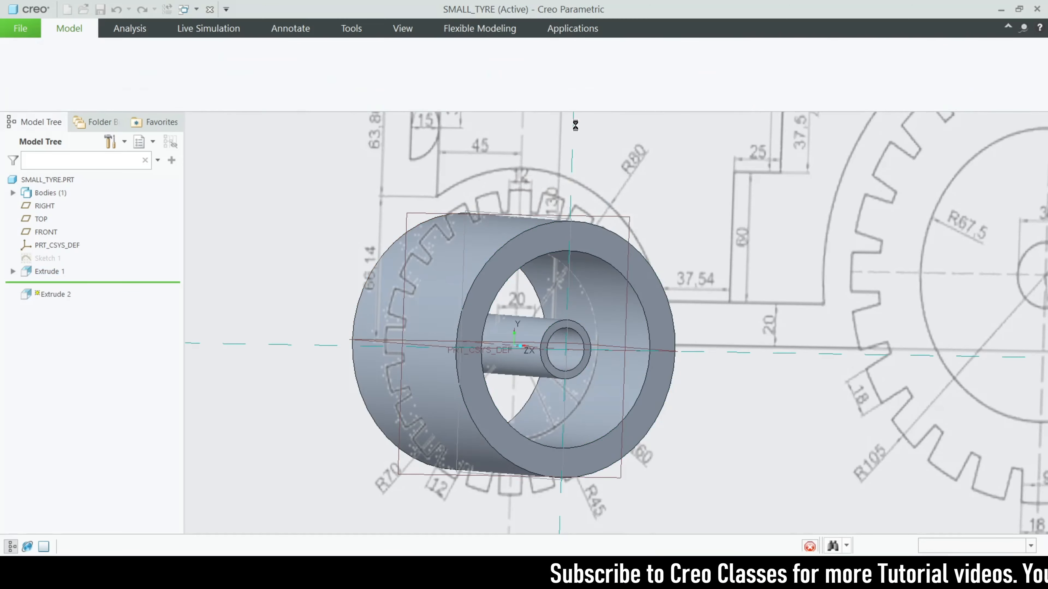
{"action": "left_click", "coordinate": [643, 127]}
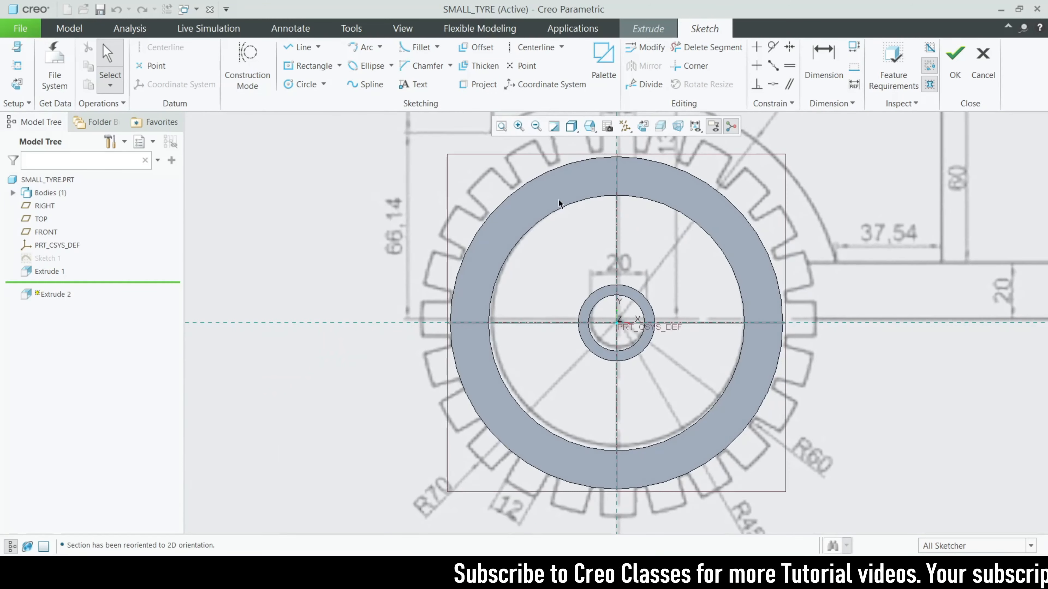
{"action": "scroll", "coordinate": [594, 219], "scroll_direction": "up", "scroll_amount": 8}
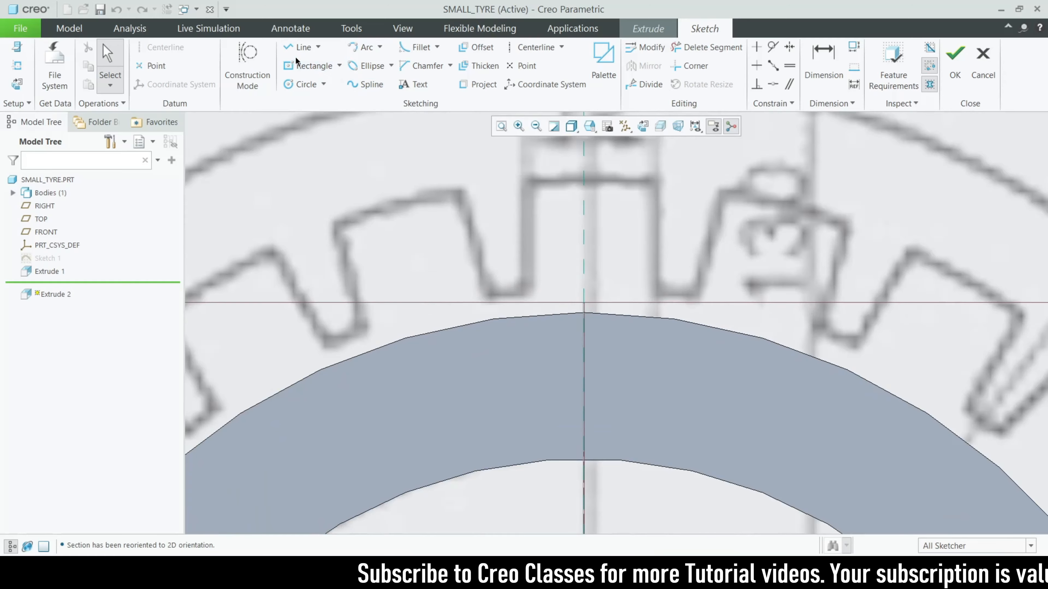
Draw the upper and lower tooth side lines meeting the ring edge
{"action": "left_click", "coordinate": [300, 47]}
{"action": "scroll", "coordinate": [477, 256], "scroll_direction": "down", "scroll_amount": 8}
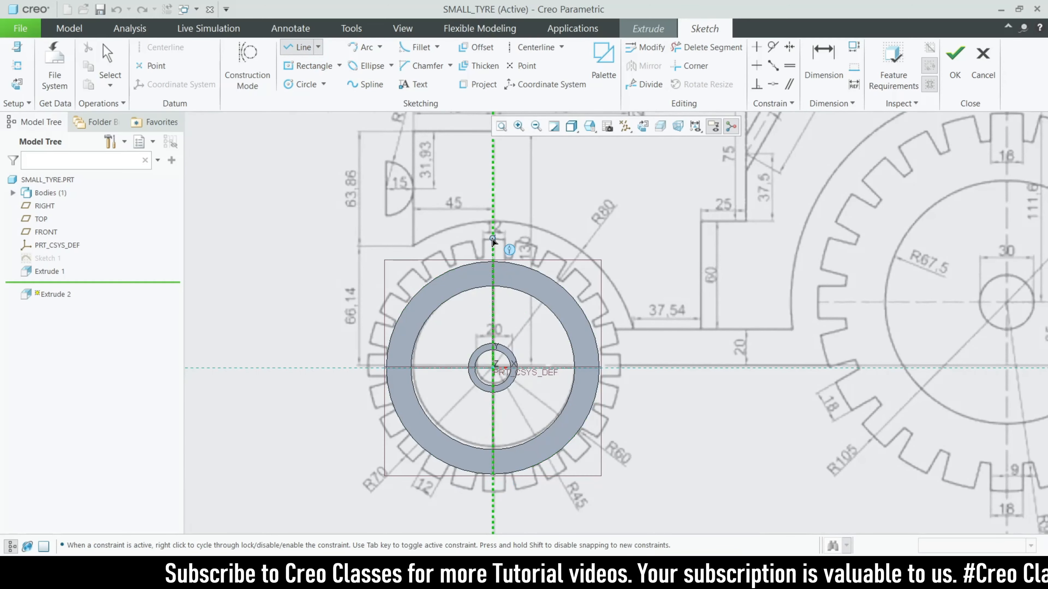
{"action": "scroll", "coordinate": [493, 241], "scroll_direction": "up", "scroll_amount": 8}
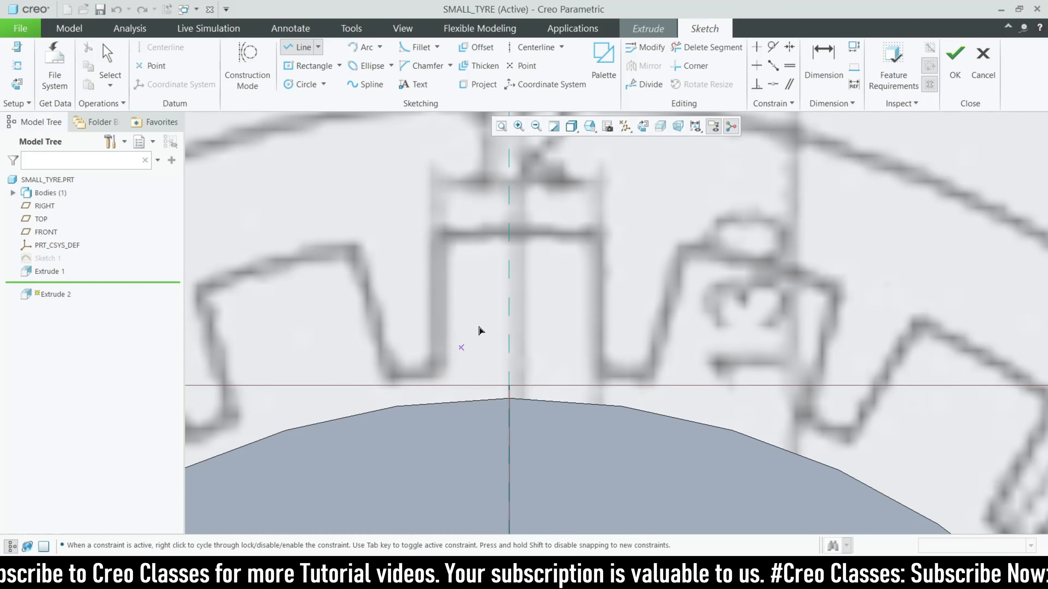
{"action": "scroll", "coordinate": [480, 330], "scroll_direction": "down", "scroll_amount": 5}
{"action": "scroll", "coordinate": [469, 336], "scroll_direction": "down", "scroll_amount": 6}
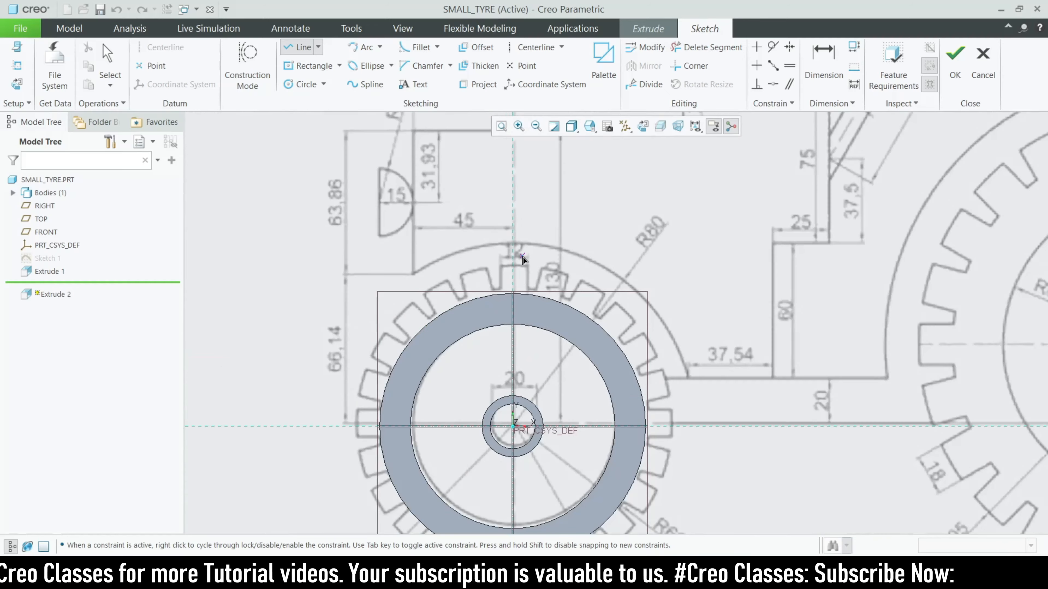
{"action": "scroll", "coordinate": [432, 328], "scroll_direction": "up", "scroll_amount": 5}
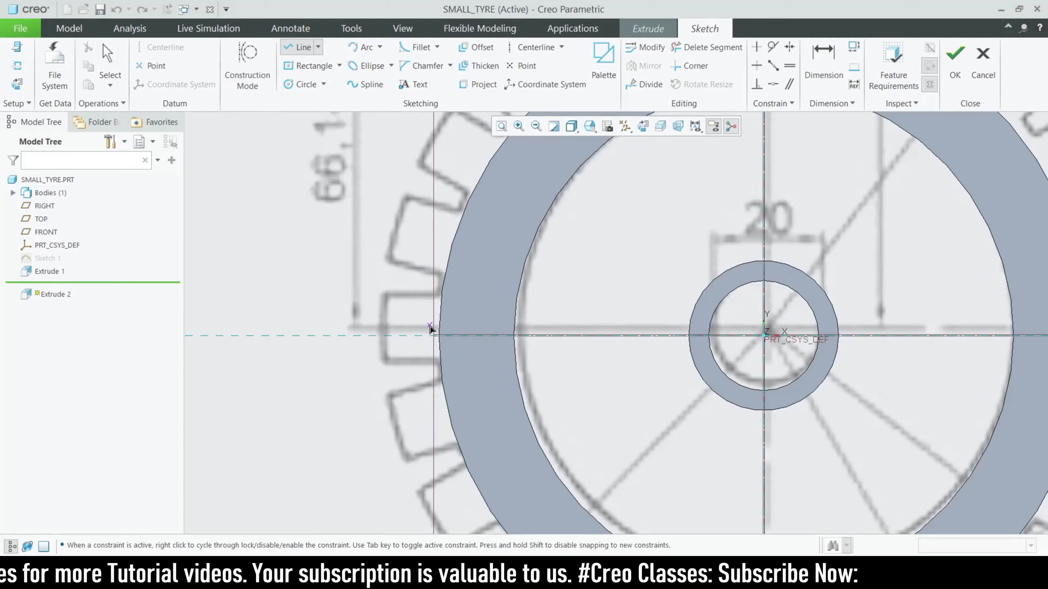
{"action": "scroll", "coordinate": [449, 454], "scroll_direction": "up", "scroll_amount": 2}
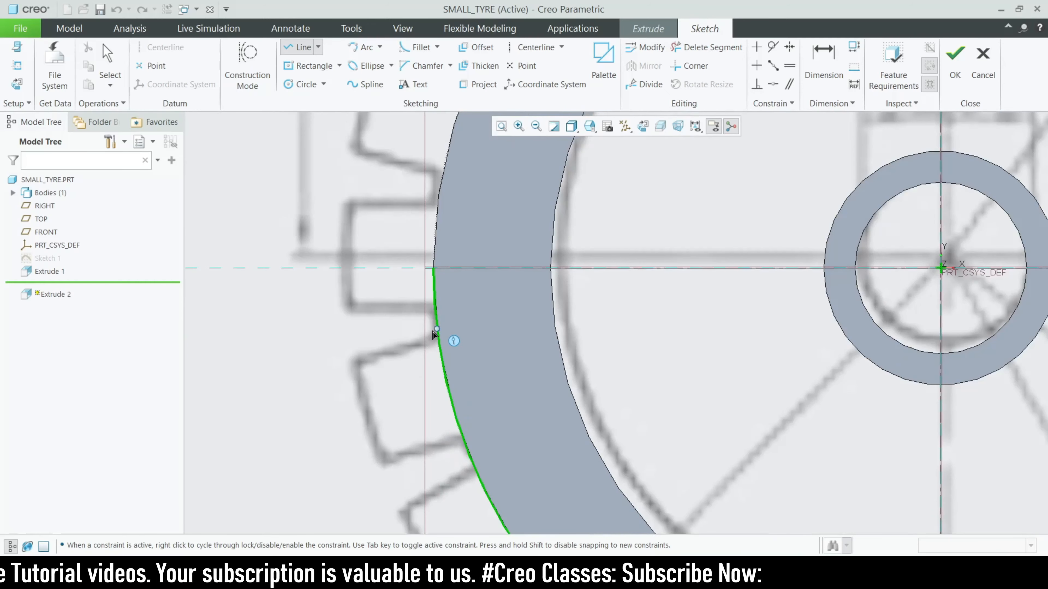
{"action": "left_click", "coordinate": [354, 365]}
{"action": "middle_click", "coordinate": [461, 443]}
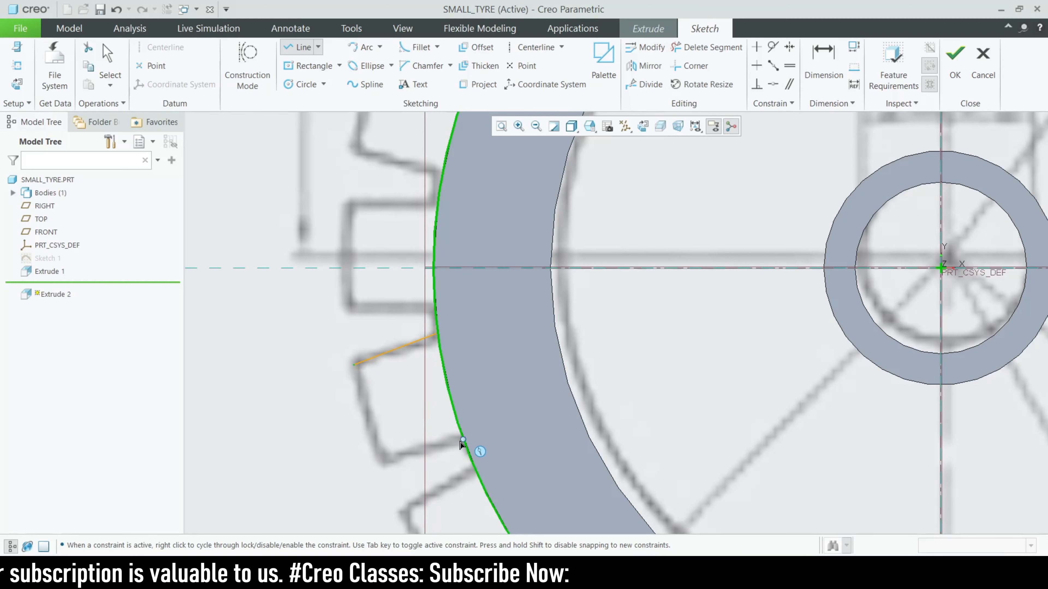
{"action": "left_click", "coordinate": [462, 440]}
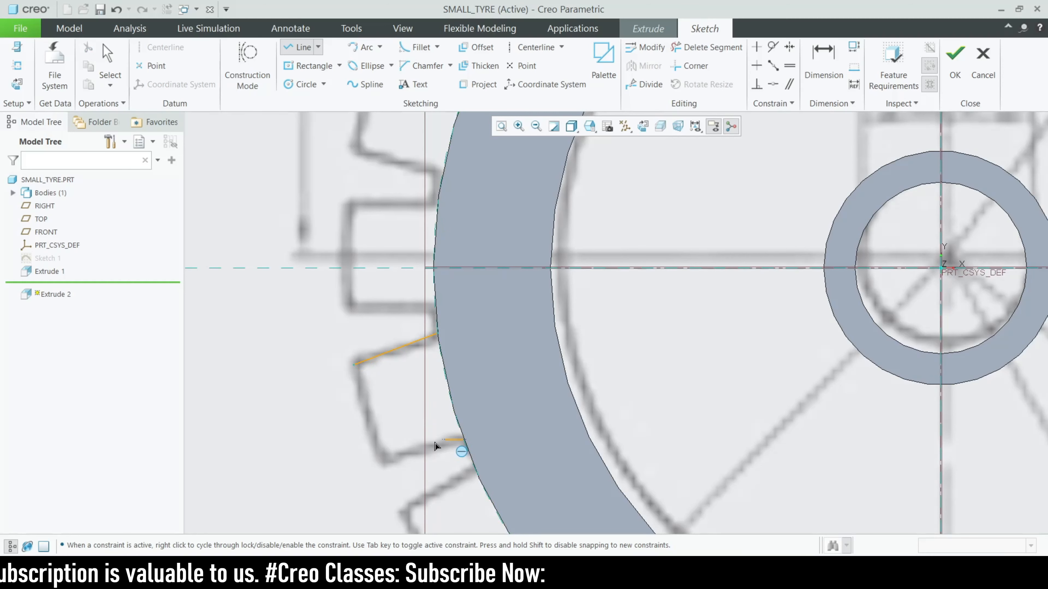
{"action": "left_click", "coordinate": [386, 460]}
{"action": "middle_click", "coordinate": [386, 460]}
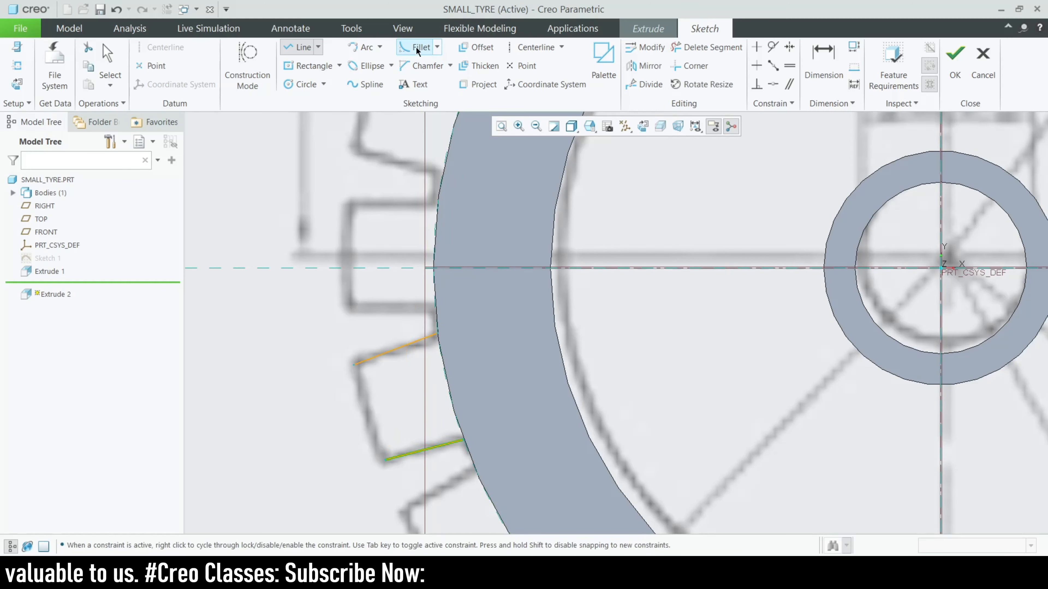
Close the tooth tip with an arc between the two side lines
{"action": "left_click", "coordinate": [359, 48]}
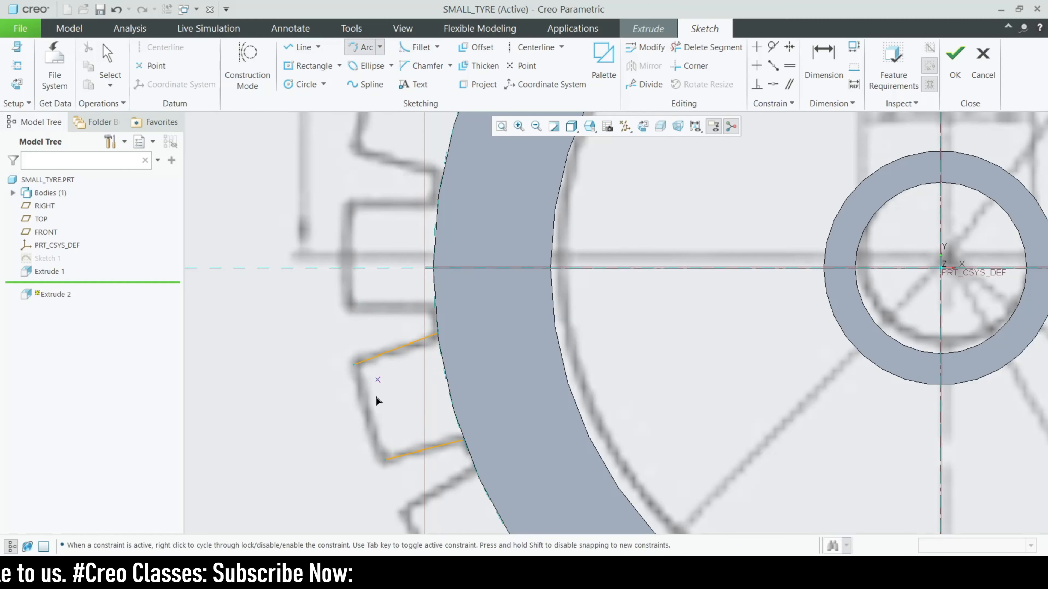
{"action": "left_click", "coordinate": [354, 365]}
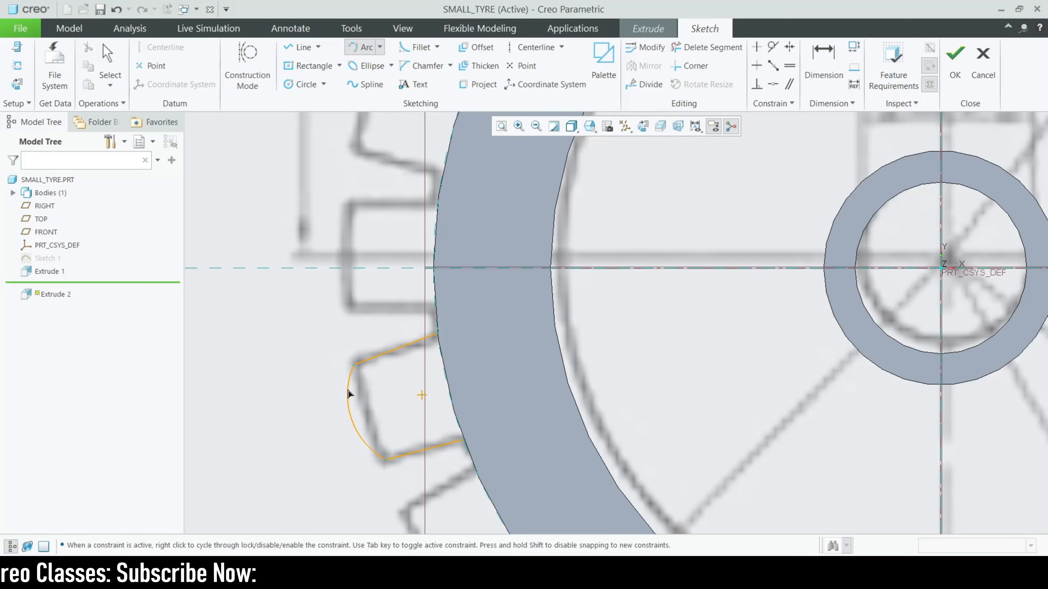
{"action": "left_click", "coordinate": [354, 406]}
{"action": "middle_click", "coordinate": [459, 351]}
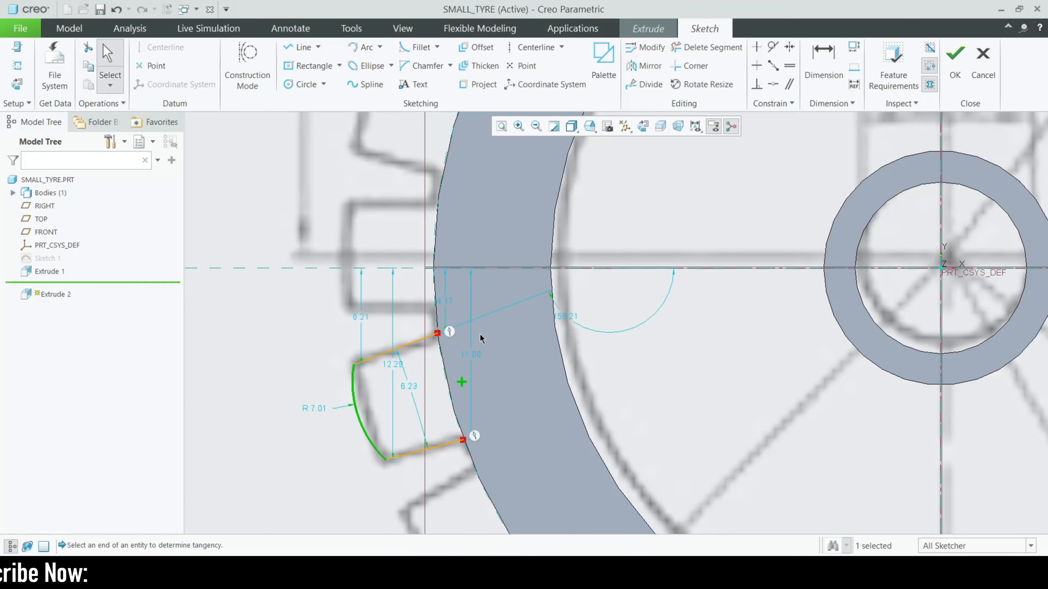
Project the tyre's outer edge into the tooth sketch
{"action": "left_click", "coordinate": [479, 85]}
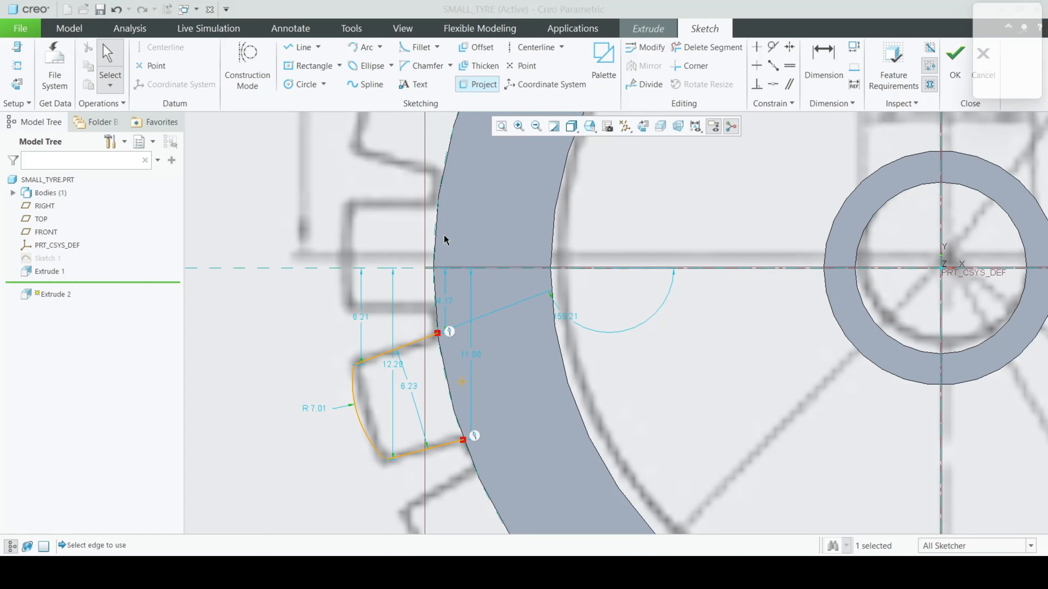
{"action": "left_click", "coordinate": [450, 403]}
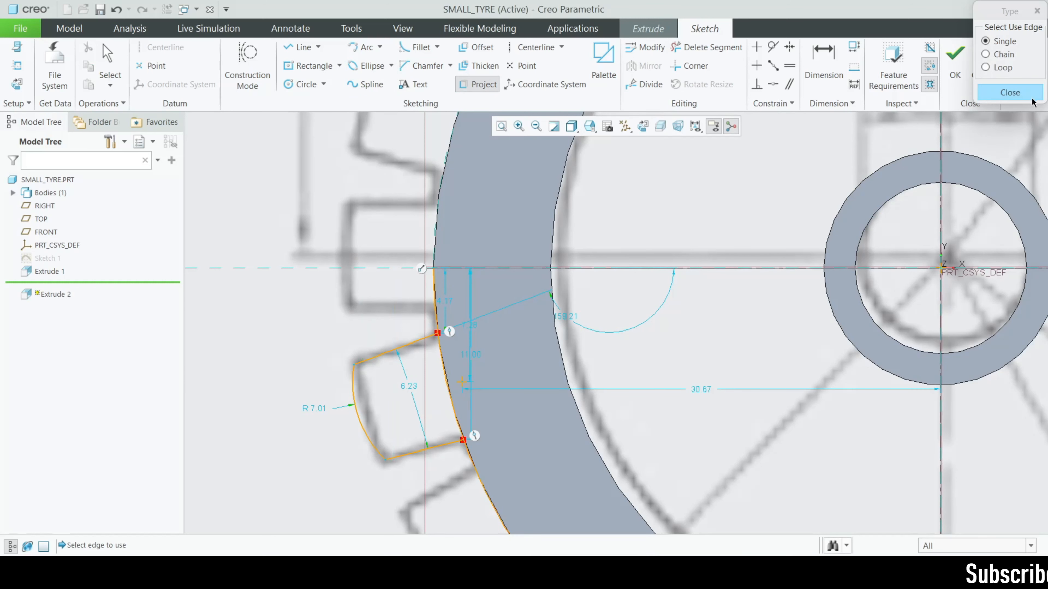
{"action": "left_click", "coordinate": [1009, 93]}
Trim the leftover projected outer arc, leaving a closed R 7.01 tooth profile
{"action": "left_click", "coordinate": [706, 47]}
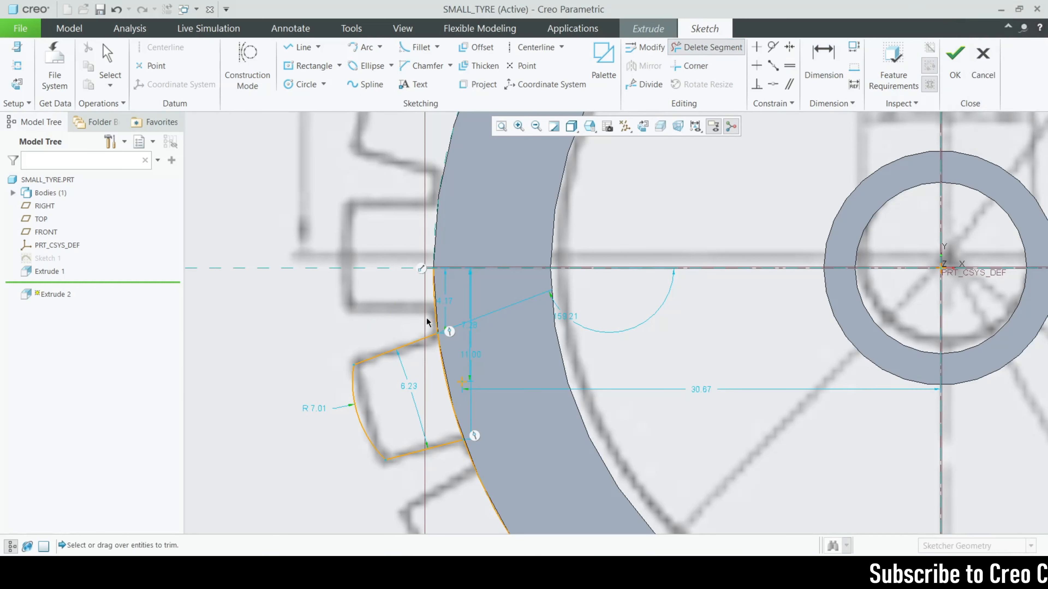
{"action": "left_click_drag", "start_coordinate": [475, 464], "coordinate": [474, 465]}
{"action": "scroll", "coordinate": [429, 371], "scroll_direction": "up", "scroll_amount": 4}
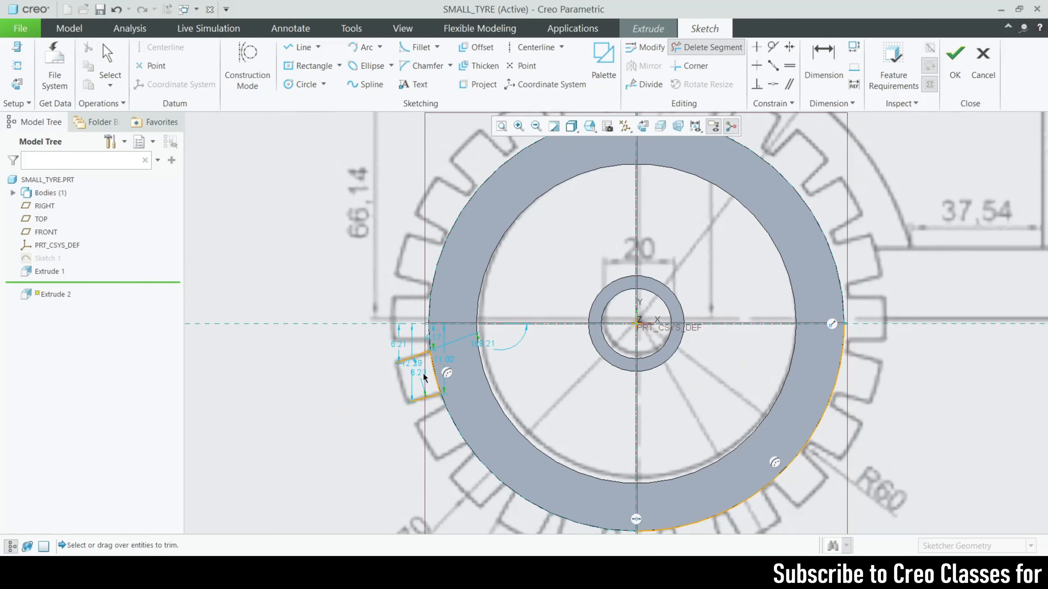
{"action": "key", "text": "ctrl+z"}
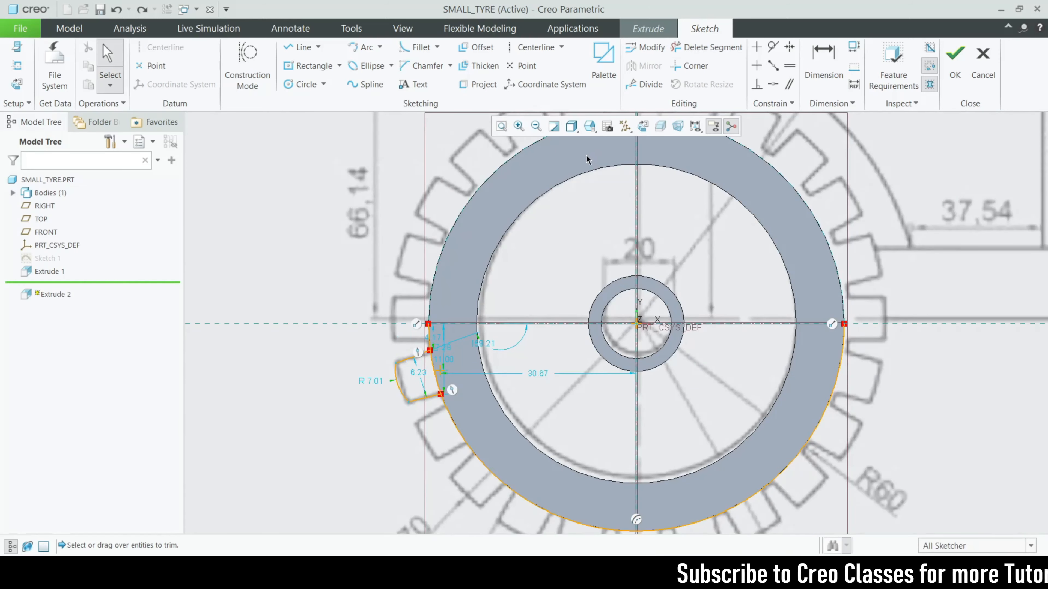
{"action": "left_click", "coordinate": [706, 47]}
{"action": "scroll", "coordinate": [508, 384], "scroll_direction": "down", "scroll_amount": 3}
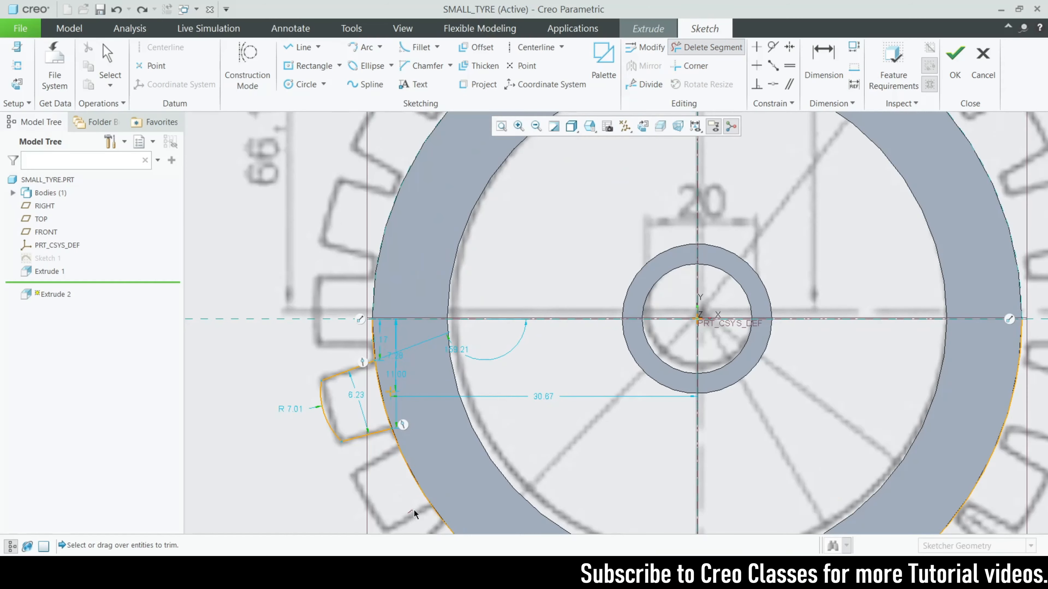
{"action": "scroll", "coordinate": [353, 326], "scroll_direction": "up", "scroll_amount": 3}
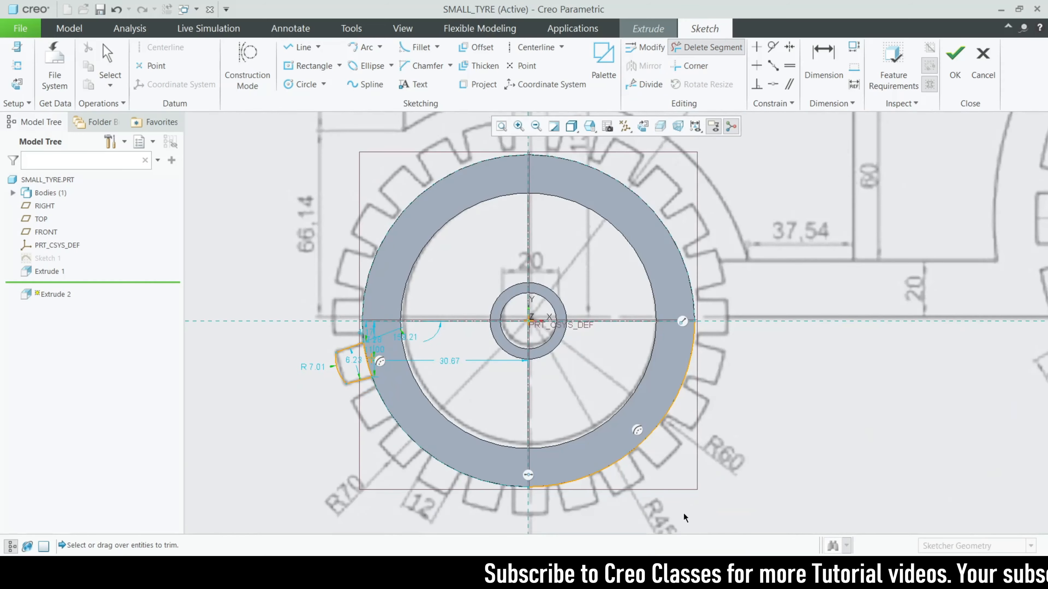
{"action": "left_click_drag", "start_coordinate": [627, 437], "coordinate": [632, 431]}
{"action": "middle_click", "coordinate": [640, 425]}
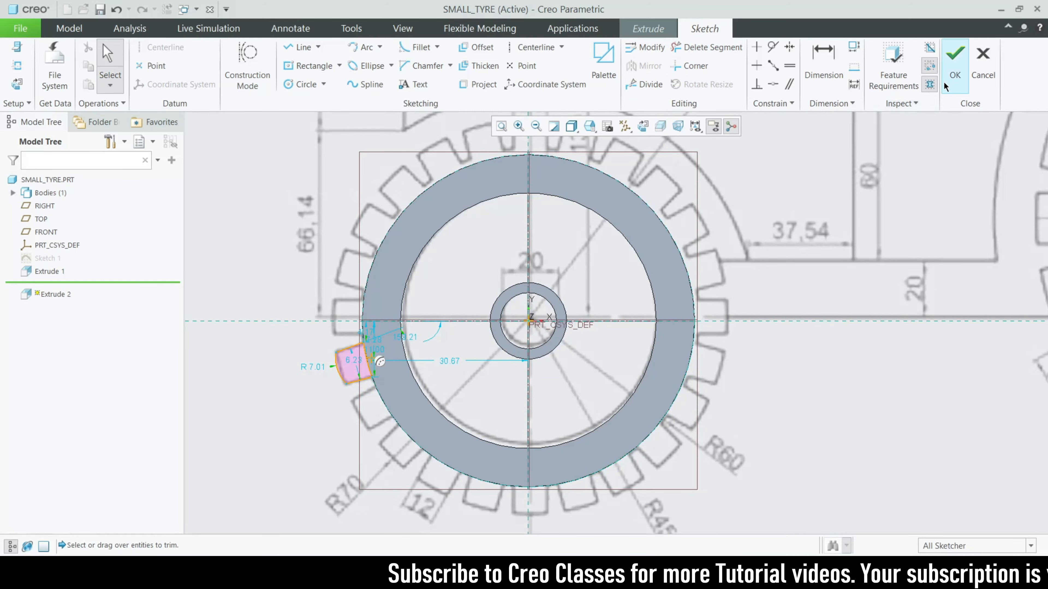
{"action": "left_click", "coordinate": [955, 62]}
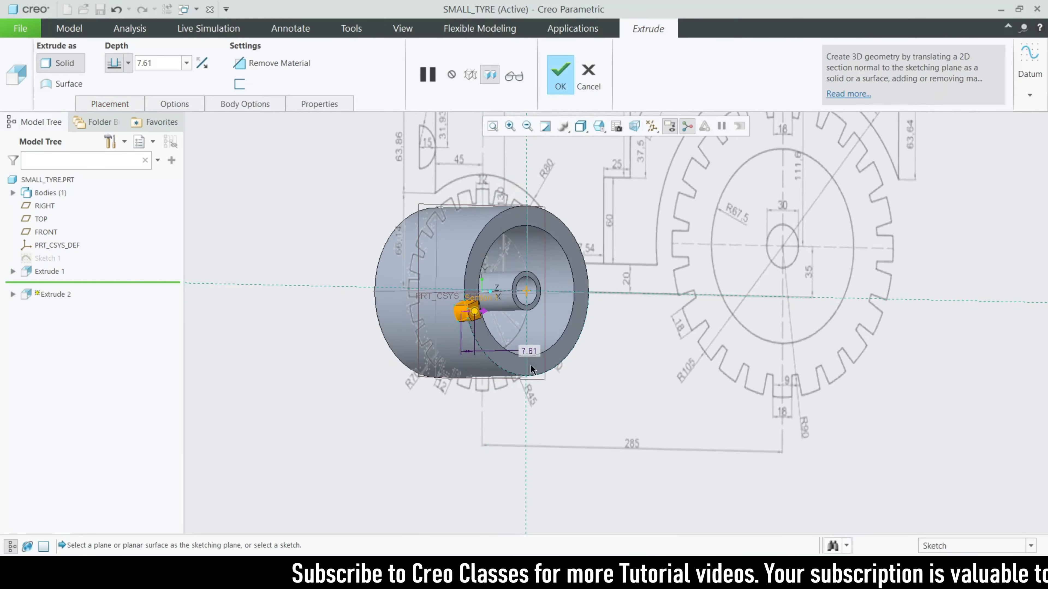
Extrude the tooth profile in the flipped direction up to the tyre's selected front face
{"action": "scroll", "coordinate": [399, 288], "scroll_direction": "down", "scroll_amount": 3}
{"action": "left_click", "coordinate": [204, 64]}
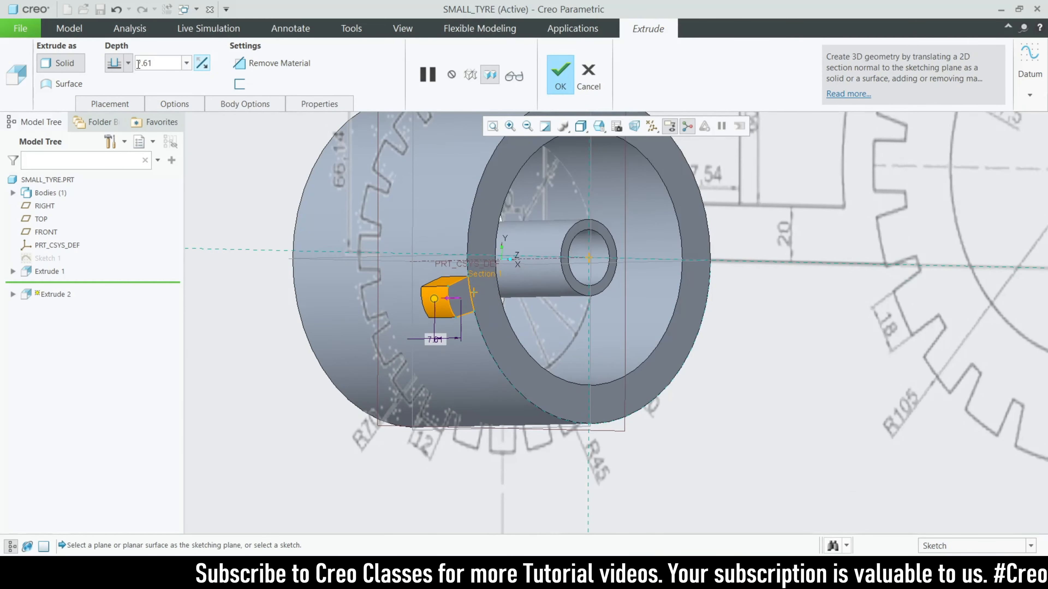
{"action": "left_click", "coordinate": [128, 63]}
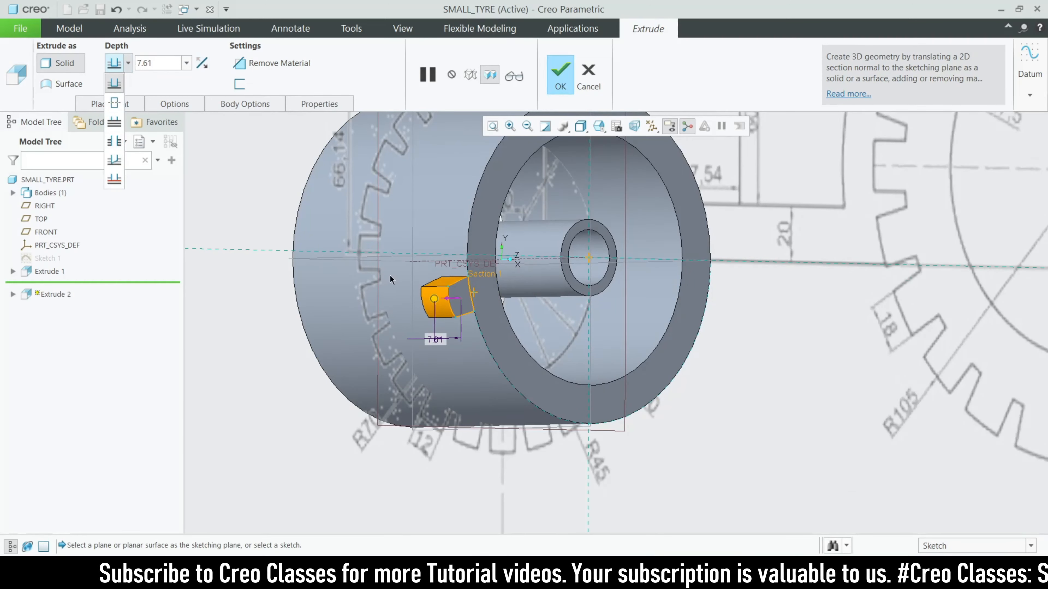
{"action": "middle_click_drag", "start_coordinate": [449, 347], "coordinate": [528, 349]}
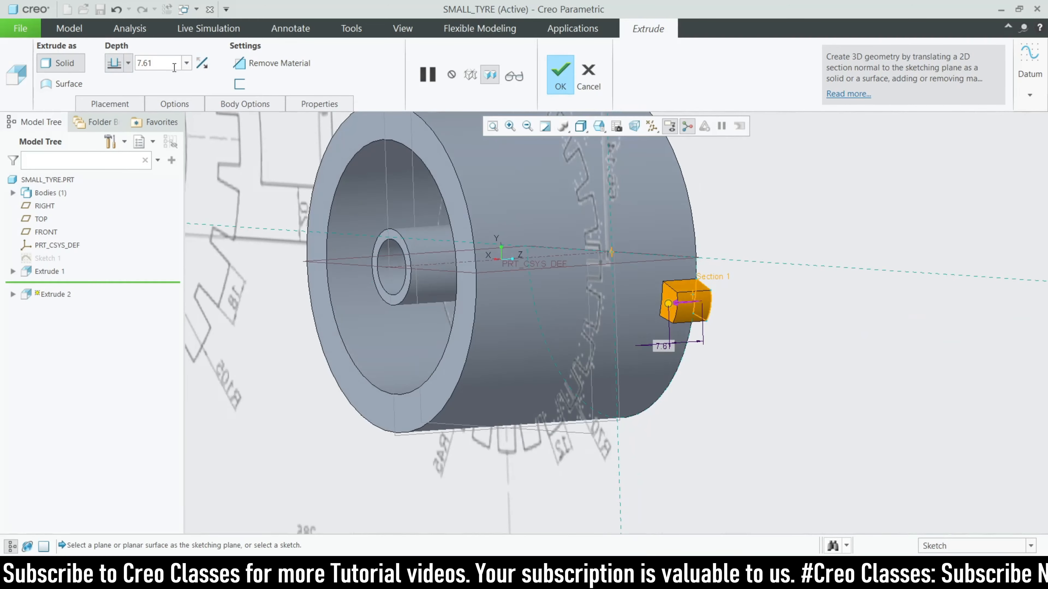
{"action": "left_click", "coordinate": [128, 63]}
{"action": "left_click", "coordinate": [114, 179]}
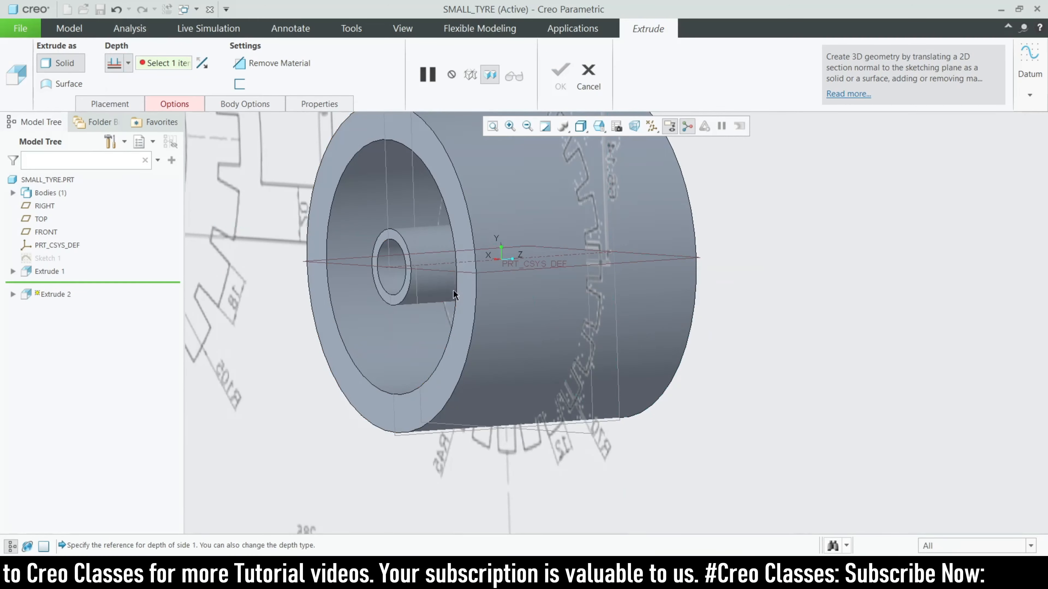
{"action": "left_click", "coordinate": [456, 323]}
{"action": "middle_click_drag", "start_coordinate": [459, 323], "coordinate": [605, 132]}
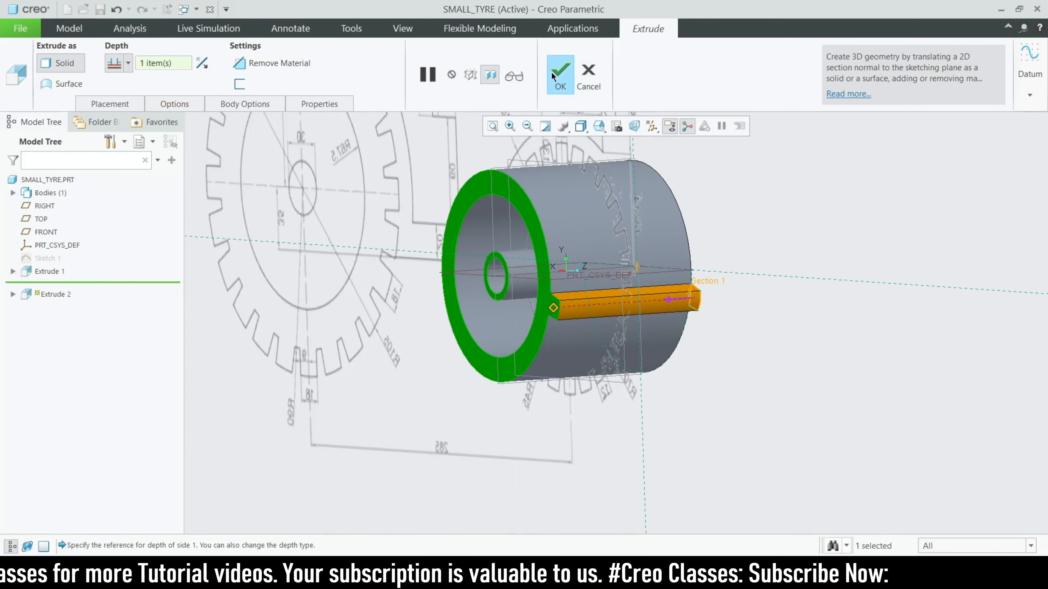
{"action": "left_click", "coordinate": [559, 74]}
{"action": "scroll", "coordinate": [825, 417], "scroll_direction": "down", "scroll_amount": 2}
{"action": "mouse_move", "coordinate": [825, 417]}
{"action": "middle_mouse_down"}
{"action": "mouse_move", "coordinate": [709, 400]}
{"action": "mouse_move", "coordinate": [723, 406]}
{"action": "mouse_move", "coordinate": [686, 414]}
{"action": "mouse_move", "coordinate": [704, 308]}
{"action": "mouse_move", "coordinate": [720, 310]}
{"action": "middle_mouse_up"}
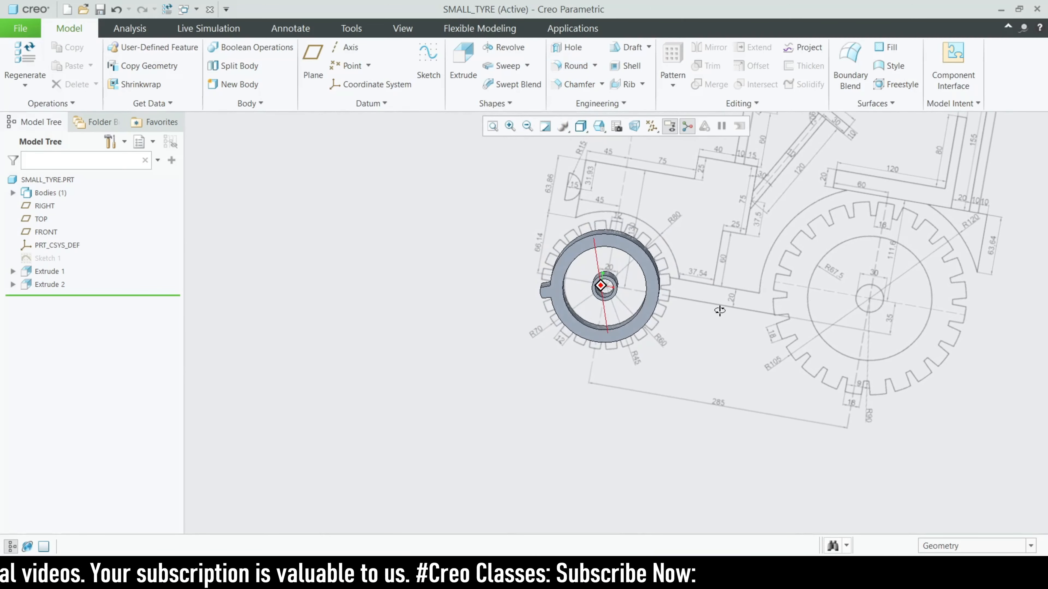
Select the Extrude 2 tooth feature and start a pattern of it
{"action": "scroll", "coordinate": [595, 263], "scroll_direction": "up", "scroll_amount": 2}
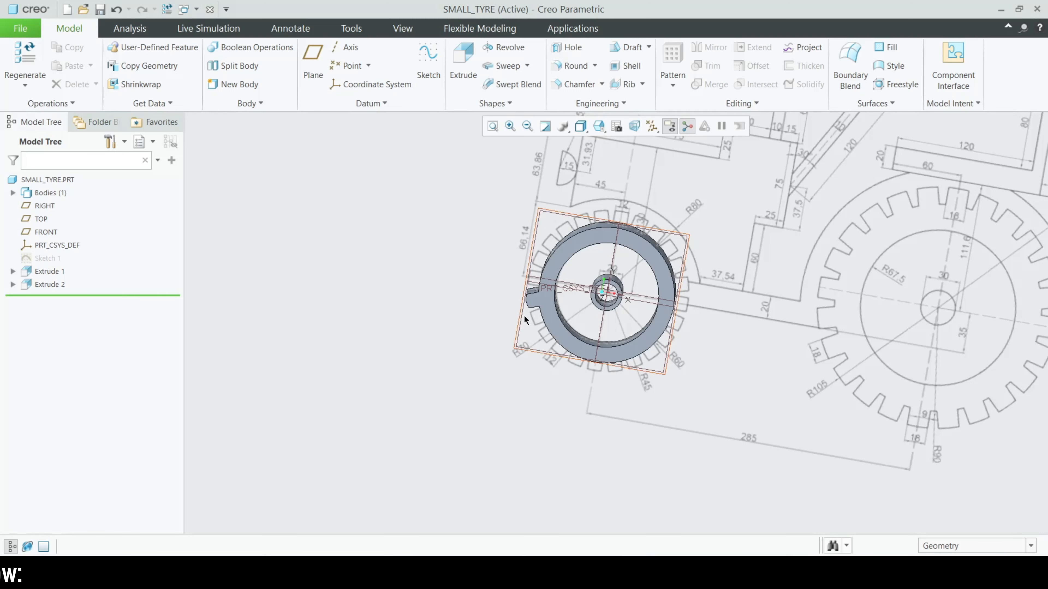
{"action": "mouse_move", "coordinate": [410, 275]}
{"action": "middle_mouse_down"}
{"action": "mouse_move", "coordinate": [425, 309]}
{"action": "mouse_move", "coordinate": [532, 241]}
{"action": "middle_mouse_up"}
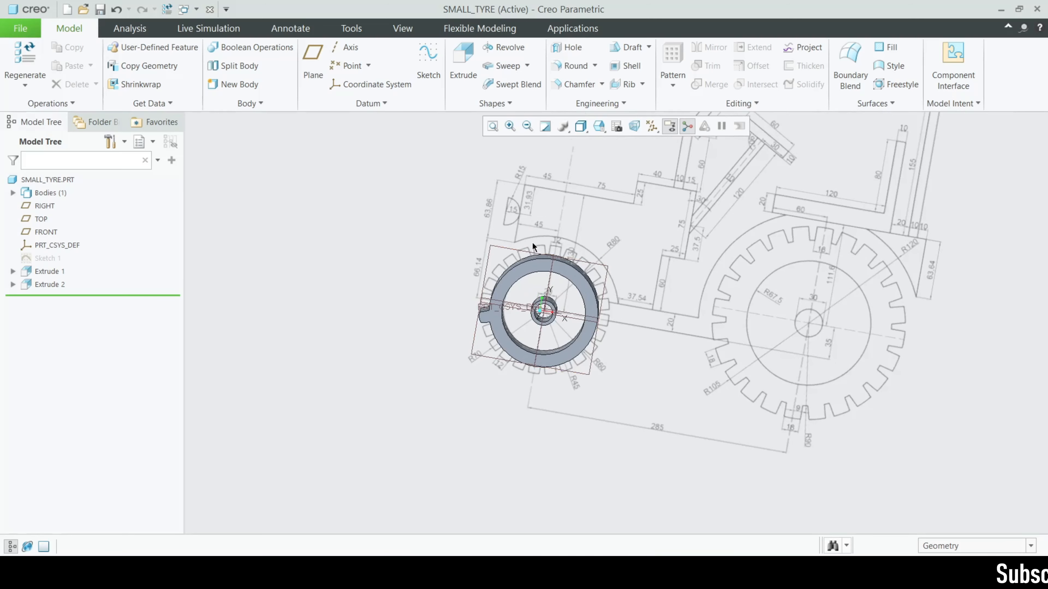
{"action": "left_click", "coordinate": [41, 284]}
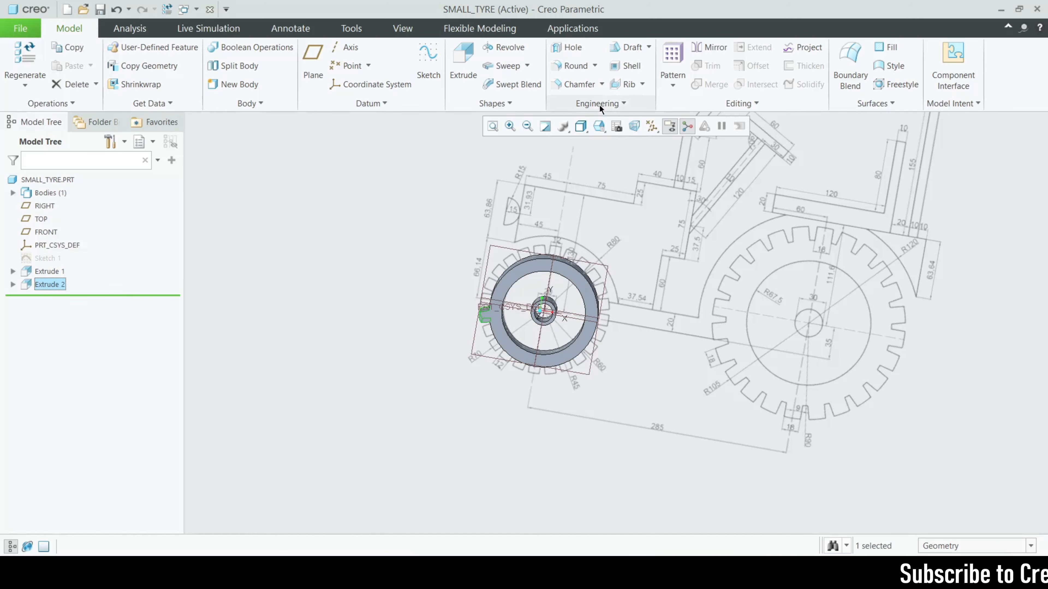
{"action": "left_click", "coordinate": [666, 83]}
{"action": "left_click", "coordinate": [681, 106]}
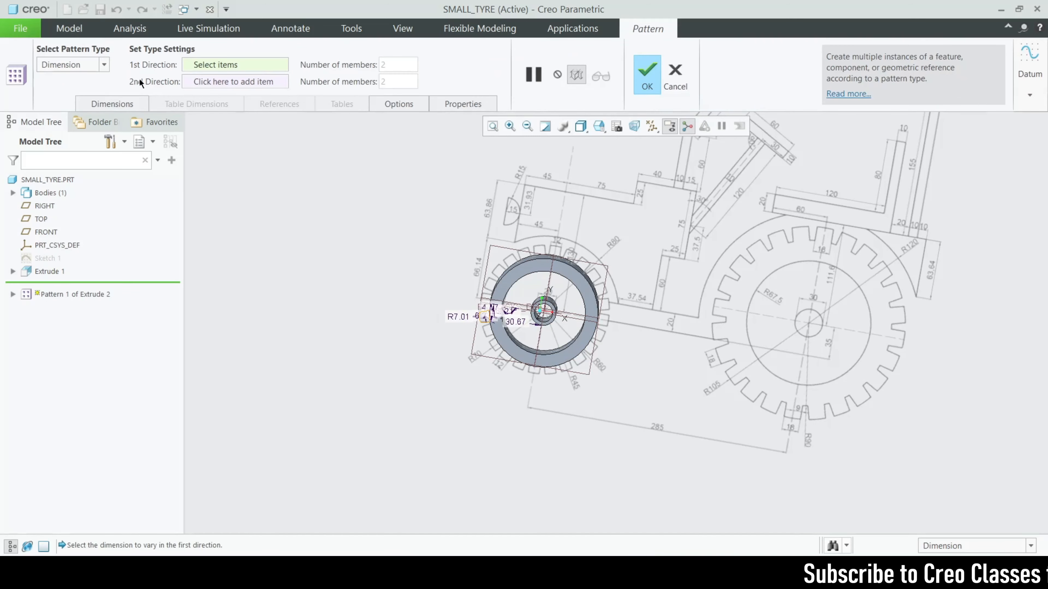
Make it an Axis pattern around the central axis with 24 members
{"action": "left_click", "coordinate": [105, 66]}
{"action": "left_click", "coordinate": [48, 103]}
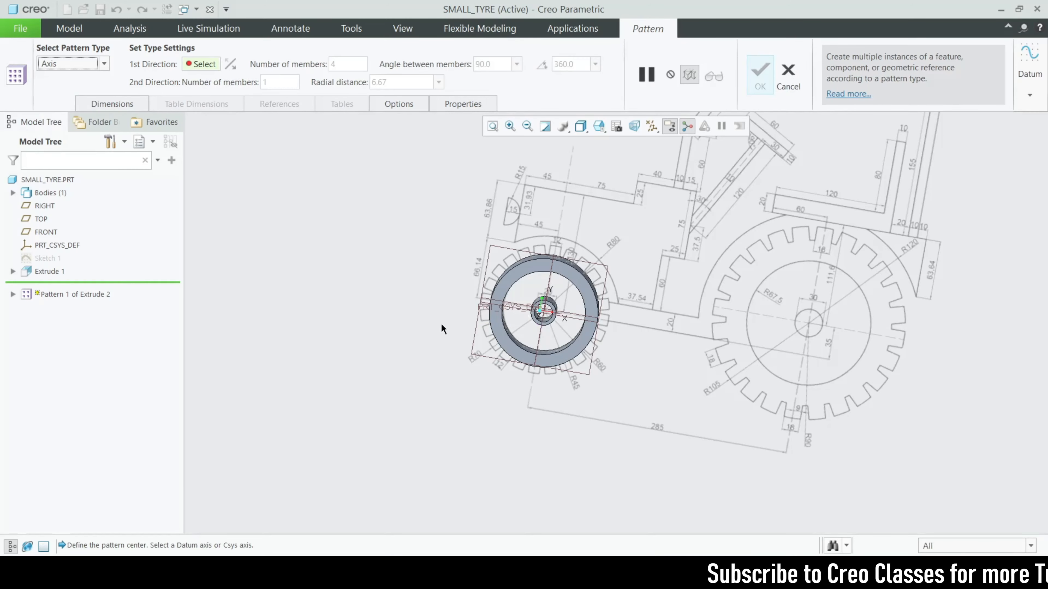
{"action": "scroll", "coordinate": [571, 334], "scroll_direction": "up", "scroll_amount": 8}
{"action": "scroll", "coordinate": [573, 375], "scroll_direction": "down", "scroll_amount": 4}
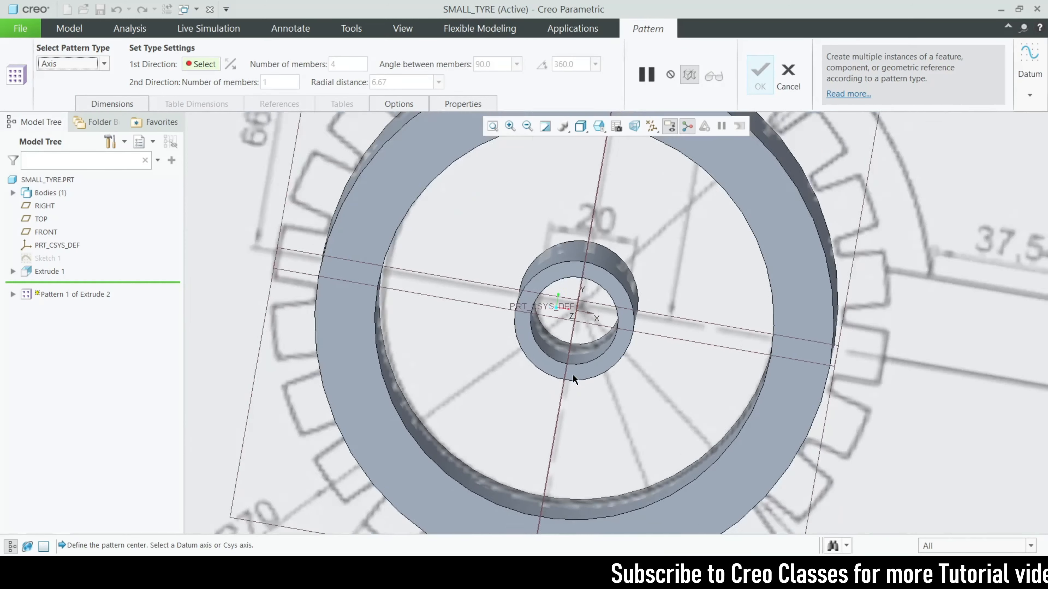
{"action": "middle_click_drag", "start_coordinate": [573, 374], "coordinate": [534, 355]}
{"action": "left_click", "coordinate": [543, 332]}
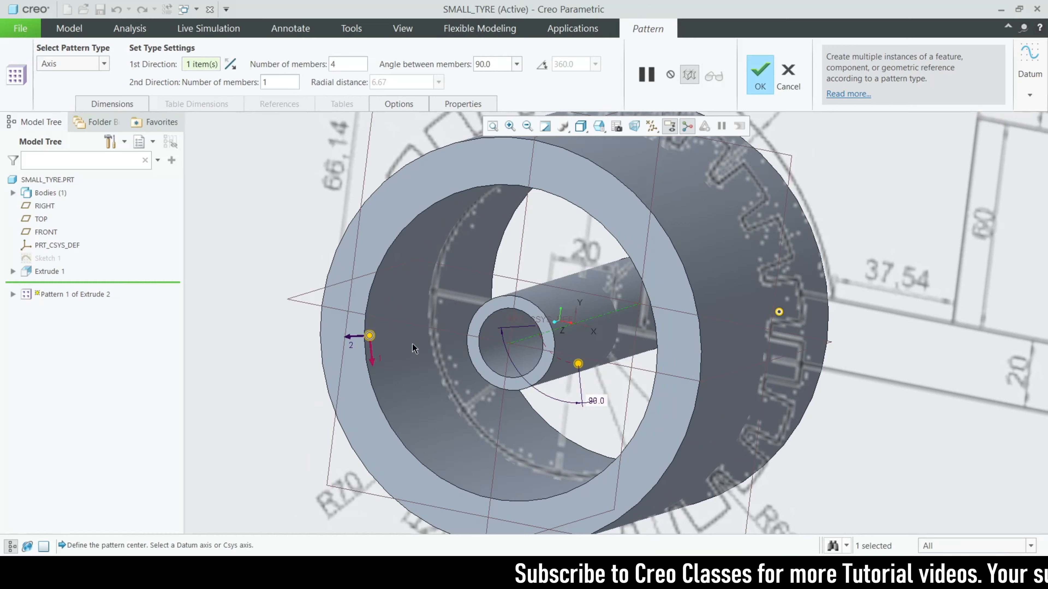
{"action": "scroll", "coordinate": [396, 343], "scroll_direction": "down", "scroll_amount": 3}
{"action": "type", "text": "24"}
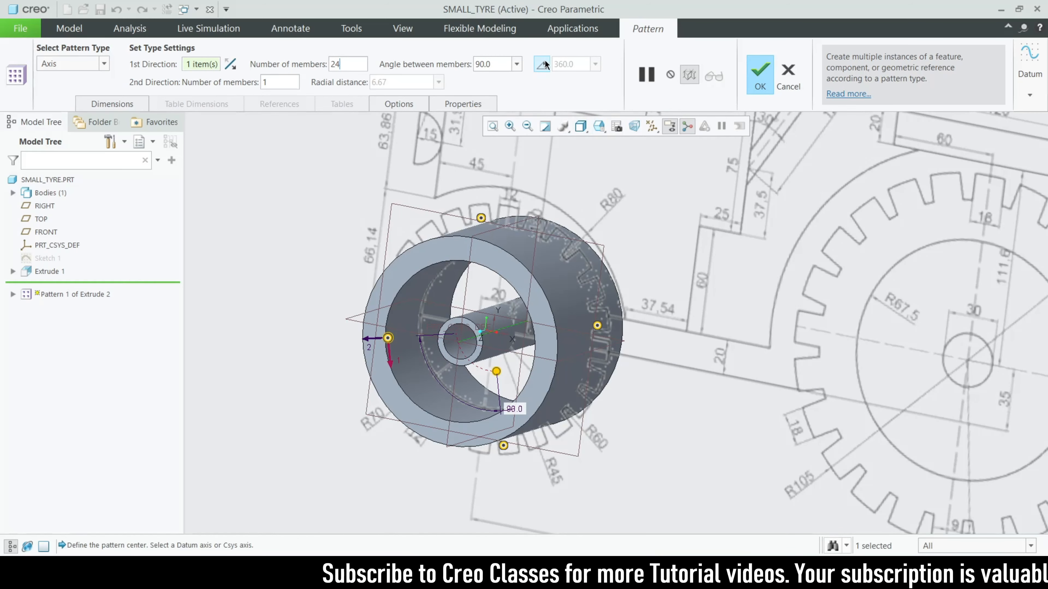
{"action": "left_click", "coordinate": [748, 82]}
{"action": "scroll", "coordinate": [495, 343], "scroll_direction": "up", "scroll_amount": 5}
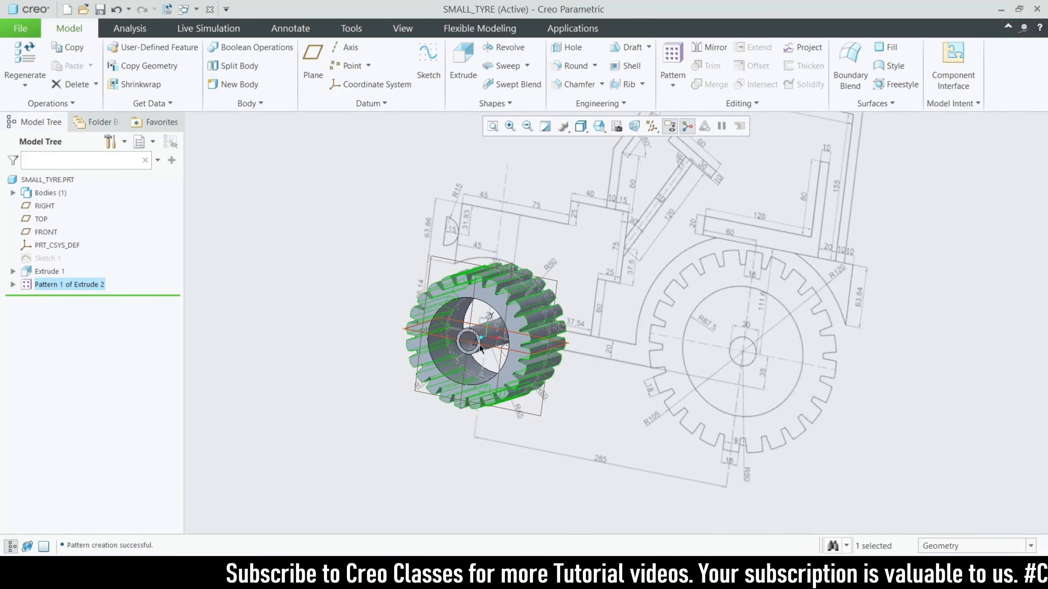
{"action": "left_click", "coordinate": [418, 465]}
Edit Pattern 1 of Extrude 2 to 25 members
{"action": "middle_click_drag", "start_coordinate": [418, 466], "coordinate": [428, 507]}
{"action": "scroll", "coordinate": [451, 367], "scroll_direction": "down", "scroll_amount": 3}
{"action": "mouse_move", "coordinate": [583, 421]}
{"action": "middle_mouse_down"}
{"action": "mouse_move", "coordinate": [549, 438]}
{"action": "mouse_move", "coordinate": [608, 429]}
{"action": "mouse_move", "coordinate": [563, 436]}
{"action": "mouse_move", "coordinate": [566, 425]}
{"action": "middle_mouse_up"}
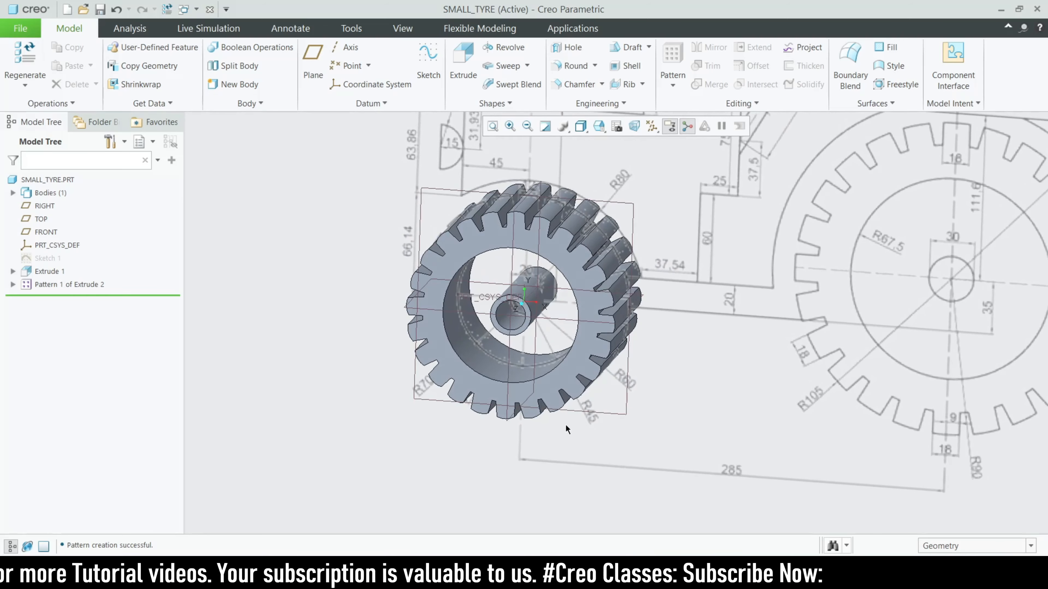
{"action": "left_click", "coordinate": [69, 285]}
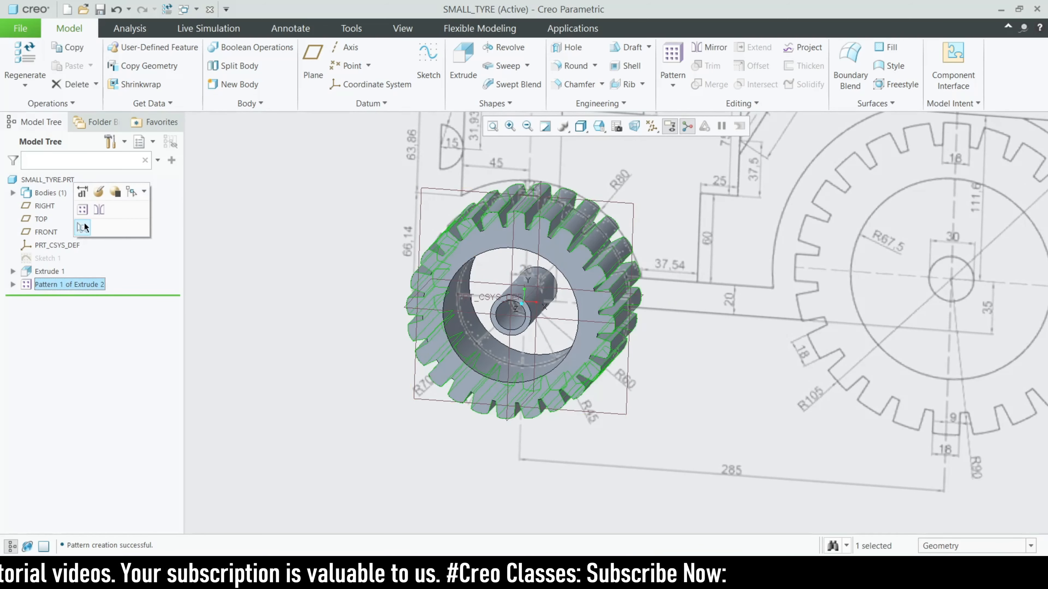
{"action": "left_click", "coordinate": [82, 228]}
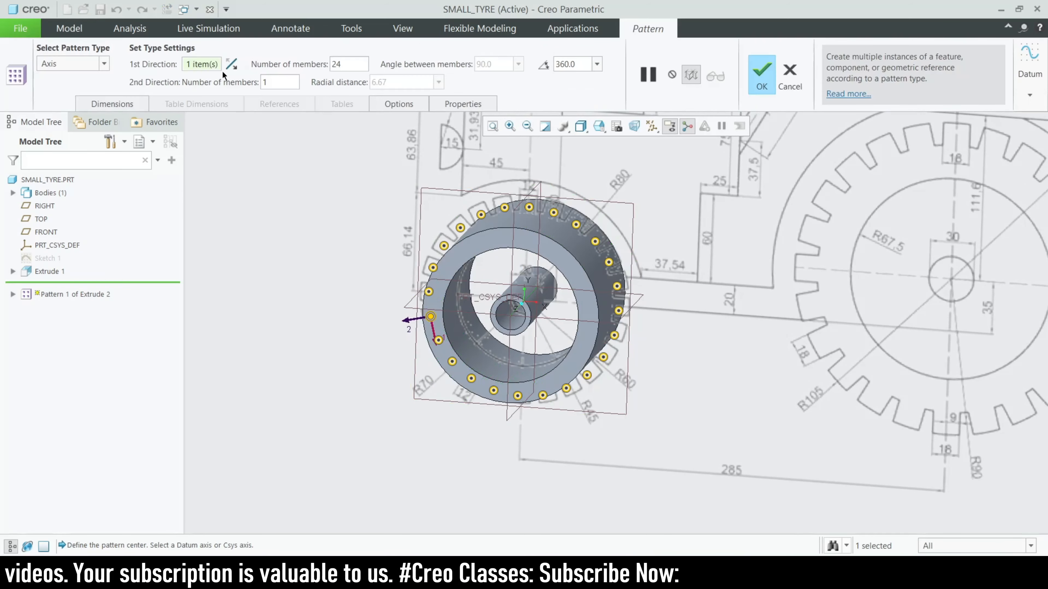
{"action": "left_click", "coordinate": [353, 66]}
{"action": "key", "text": "BackSpace"}
{"action": "type", "text": "5"}
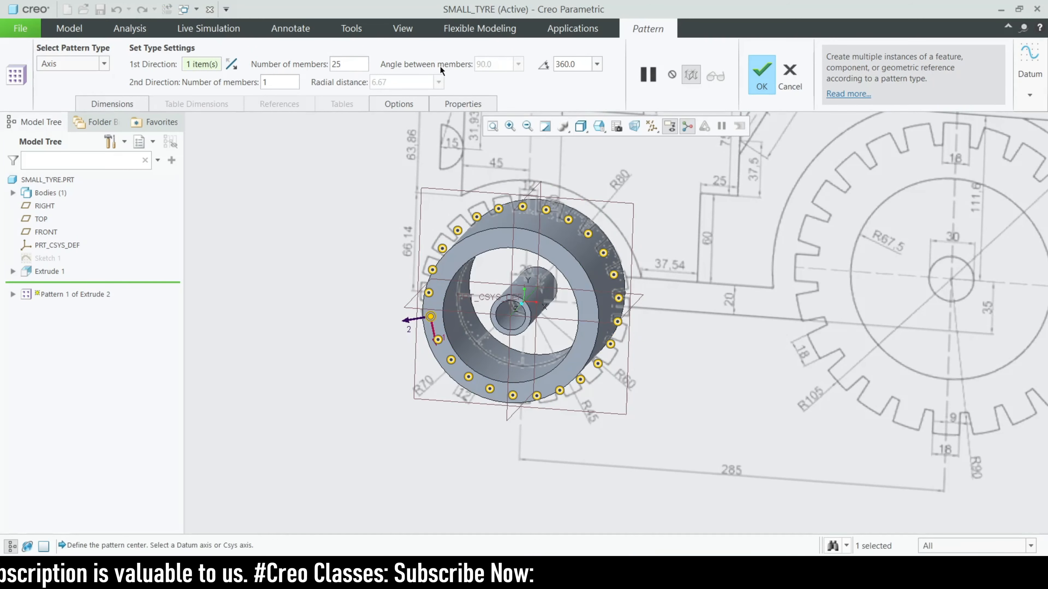
{"action": "left_click", "coordinate": [761, 75]}
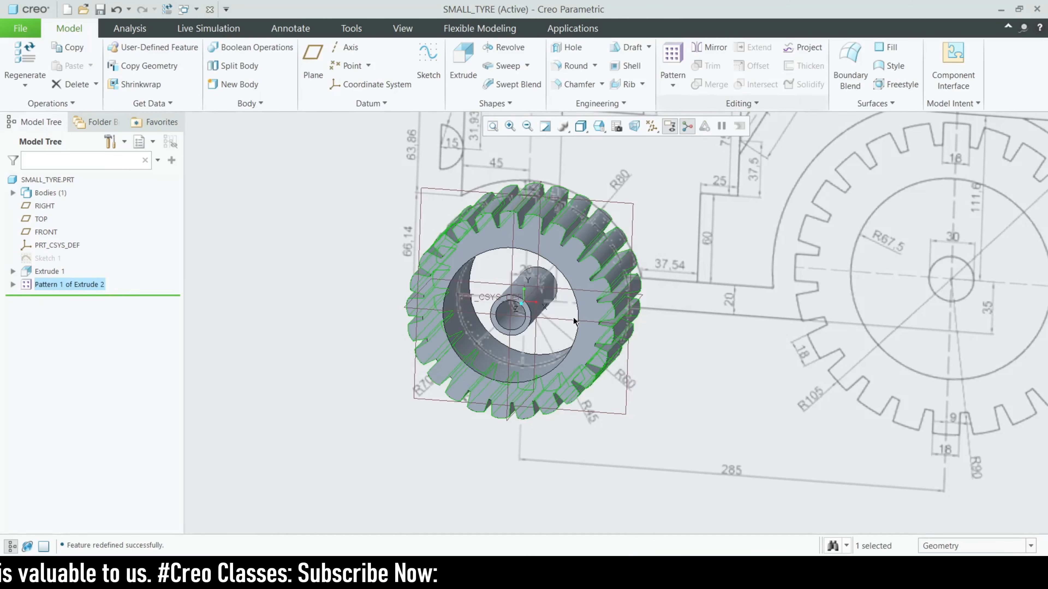
{"action": "left_click", "coordinate": [442, 475]}
Edit the tooth pattern again to 27 members
{"action": "scroll", "coordinate": [427, 460], "scroll_direction": "up", "scroll_amount": 2}
{"action": "mouse_move", "coordinate": [426, 460]}
{"action": "middle_mouse_down"}
{"action": "mouse_move", "coordinate": [469, 445]}
{"action": "mouse_move", "coordinate": [447, 445]}
{"action": "middle_mouse_up"}
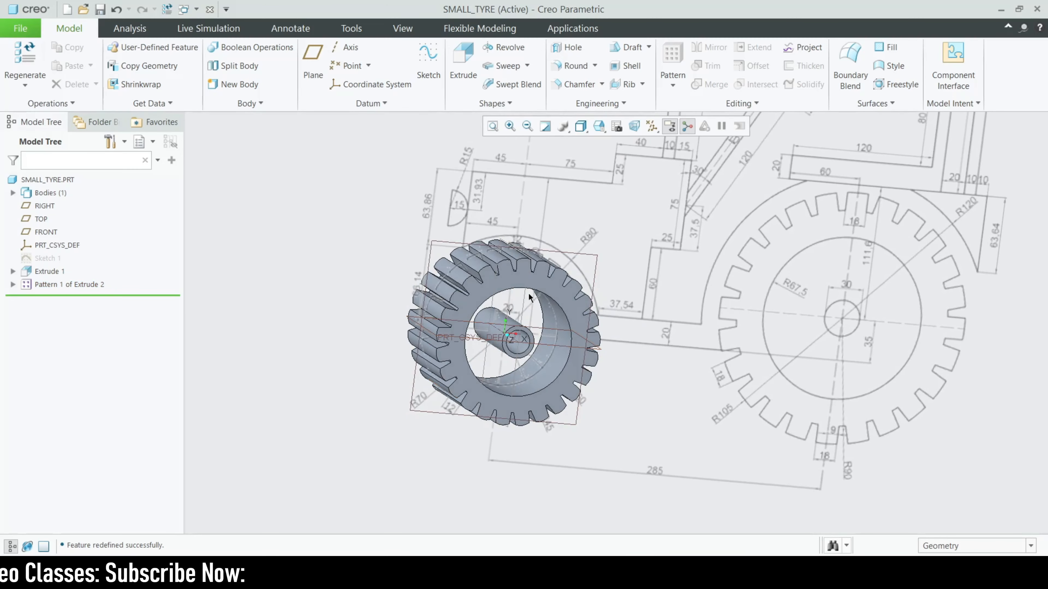
{"action": "left_click", "coordinate": [94, 285]}
{"action": "left_click", "coordinate": [120, 208]}
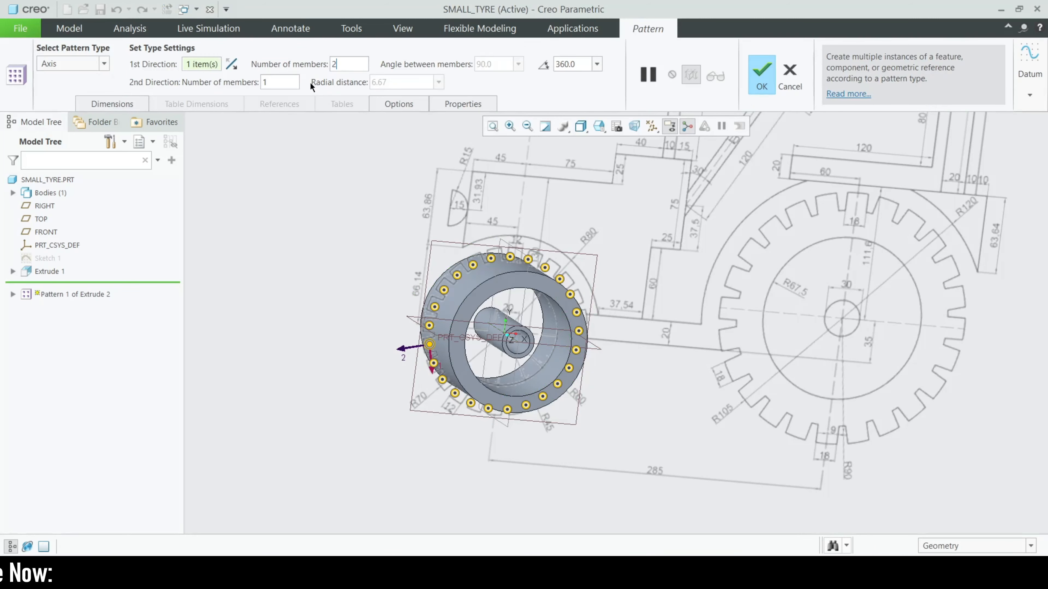
{"action": "type", "text": "27"}
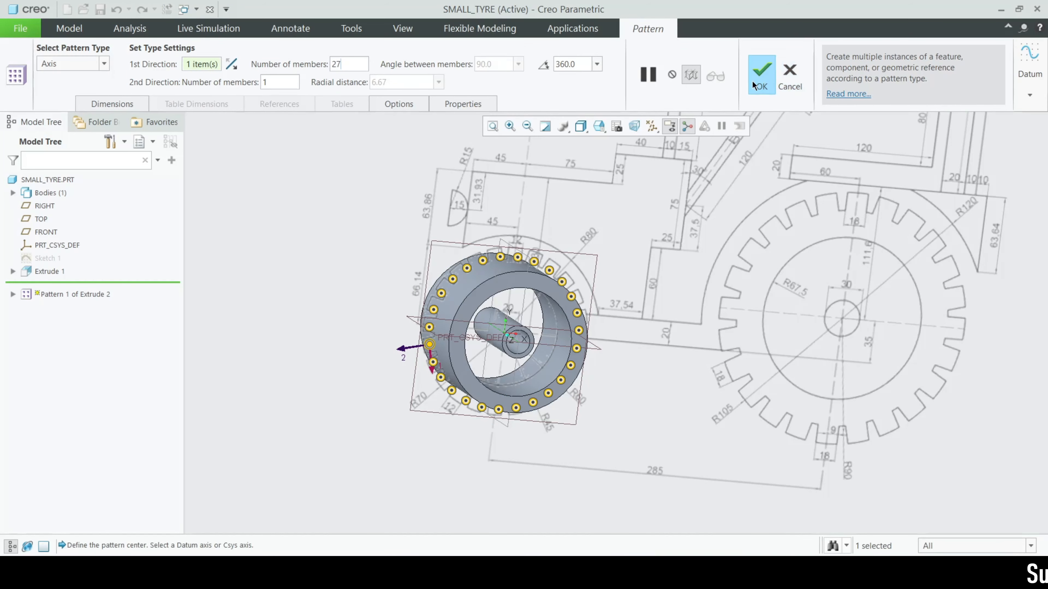
{"action": "left_click", "coordinate": [754, 79]}
Set the tooth pattern back to 24 members and inspect the wheel
{"action": "mouse_move", "coordinate": [381, 469]}
{"action": "middle_mouse_down"}
{"action": "mouse_move", "coordinate": [377, 424]}
{"action": "mouse_move", "coordinate": [389, 449]}
{"action": "mouse_move", "coordinate": [375, 447]}
{"action": "middle_mouse_up"}
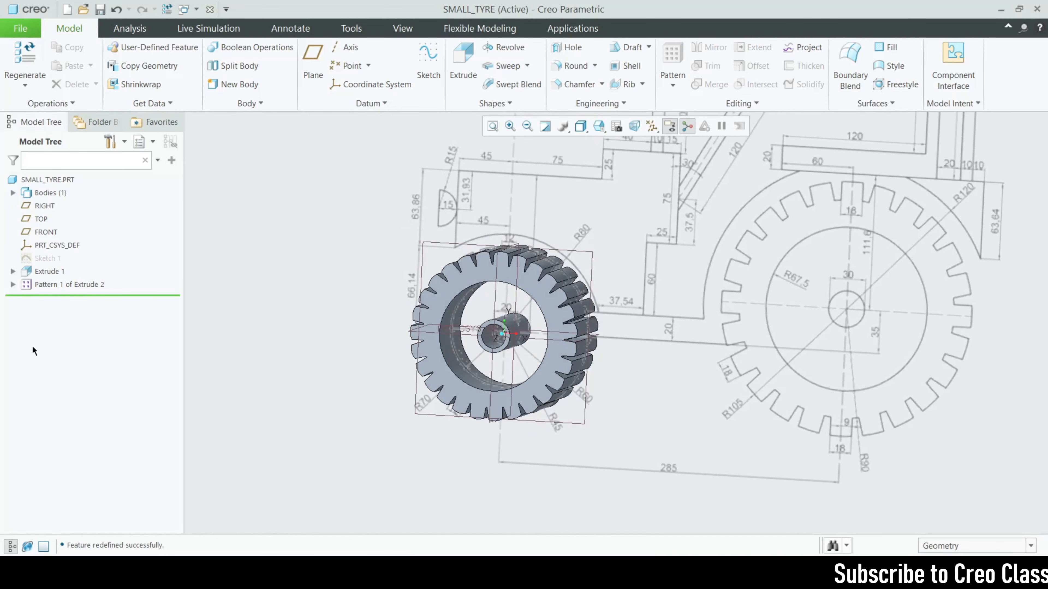
{"action": "left_click", "coordinate": [47, 284]}
{"action": "left_click", "coordinate": [73, 213]}
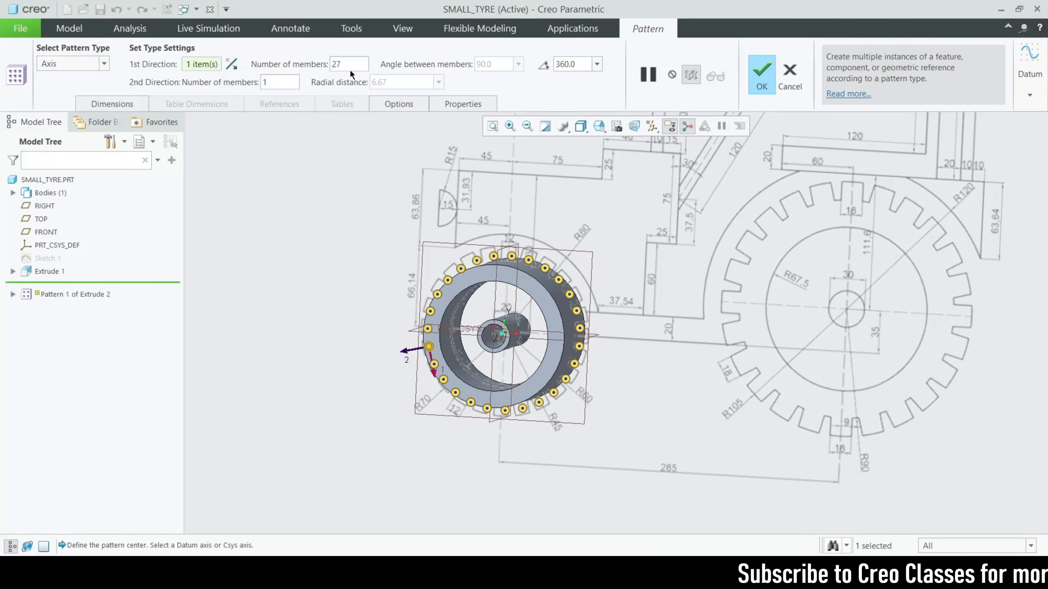
{"action": "type", "text": "24"}
{"action": "key", "text": "Return"}
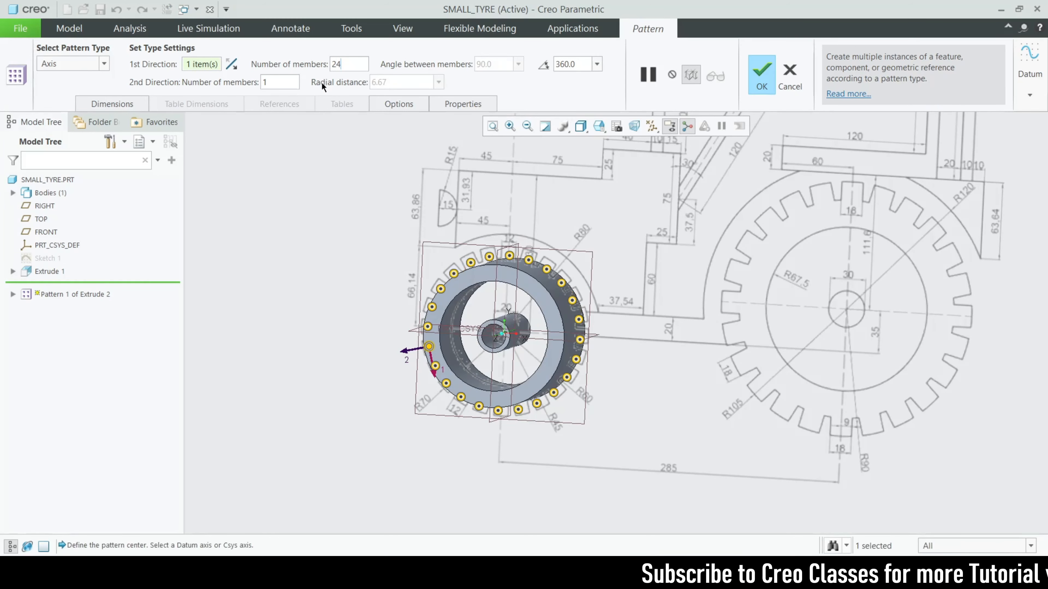
{"action": "left_click", "coordinate": [772, 78]}
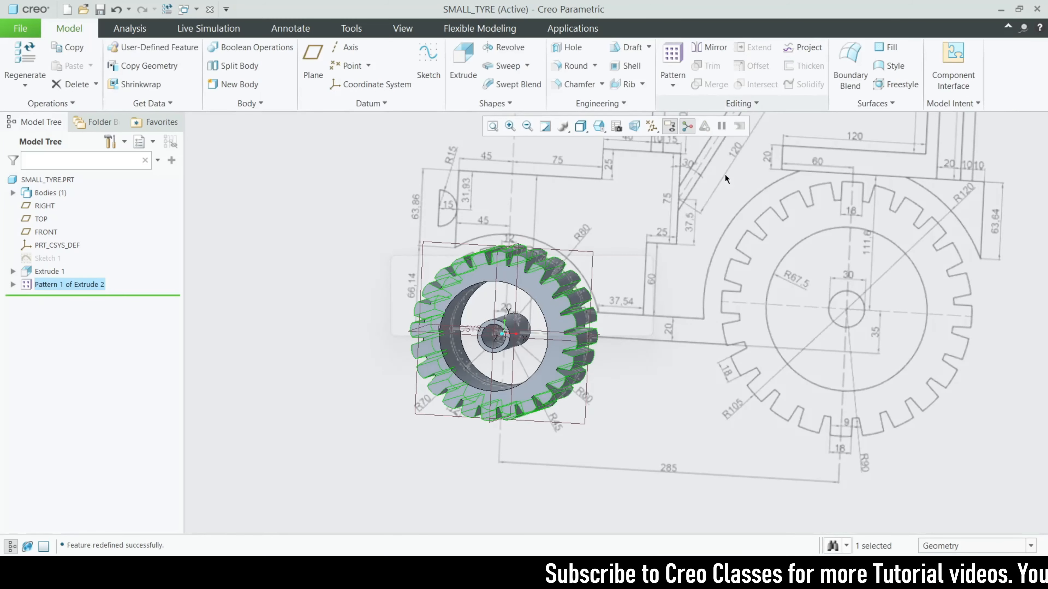
{"action": "mouse_move", "coordinate": [342, 430]}
{"action": "middle_mouse_down"}
{"action": "mouse_move", "coordinate": [352, 396]}
{"action": "mouse_move", "coordinate": [472, 467]}
{"action": "mouse_move", "coordinate": [449, 491]}
{"action": "mouse_move", "coordinate": [457, 458]}
{"action": "mouse_move", "coordinate": [495, 462]}
{"action": "mouse_move", "coordinate": [493, 453]}
{"action": "middle_mouse_up"}
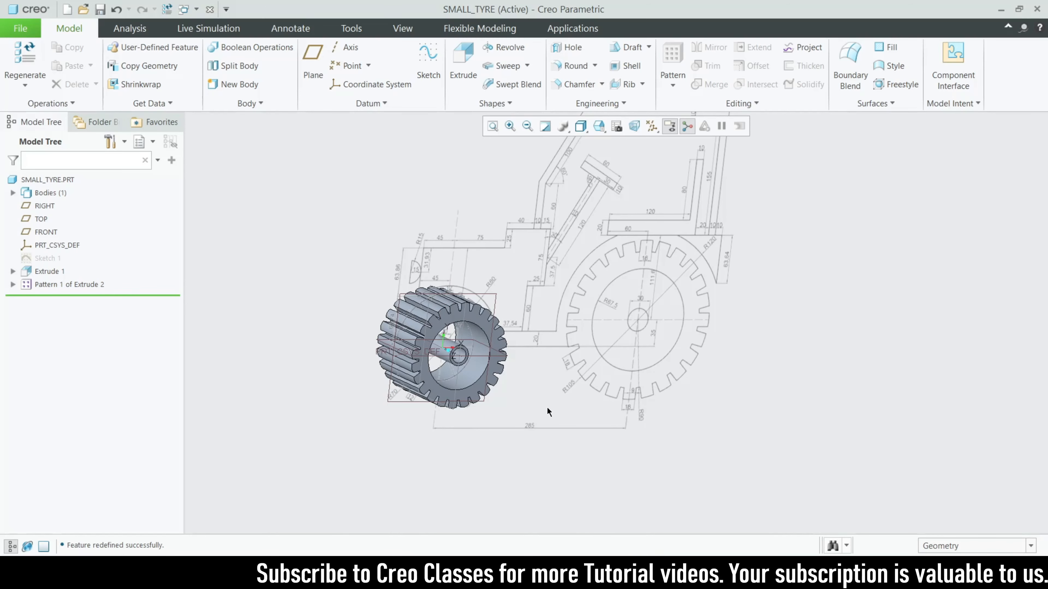
{"action": "scroll", "coordinate": [412, 360], "scroll_direction": "up", "scroll_amount": 3}
{"action": "mouse_move", "coordinate": [412, 360]}
{"action": "middle_mouse_down"}
{"action": "mouse_move", "coordinate": [499, 391]}
{"action": "mouse_move", "coordinate": [434, 358]}
{"action": "mouse_move", "coordinate": [465, 363]}
{"action": "middle_mouse_up"}
{"action": "scroll", "coordinate": [451, 349], "scroll_direction": "up", "scroll_amount": 3}
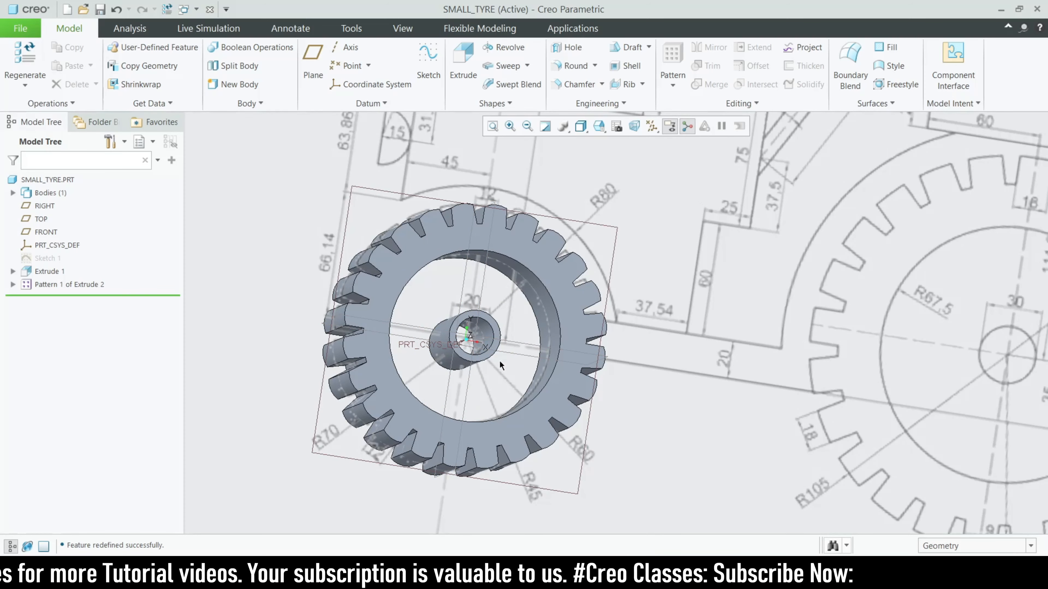
Chamfer the front and back inner rim edges at D x D 3.50, then review
{"action": "left_click", "coordinate": [576, 85]}
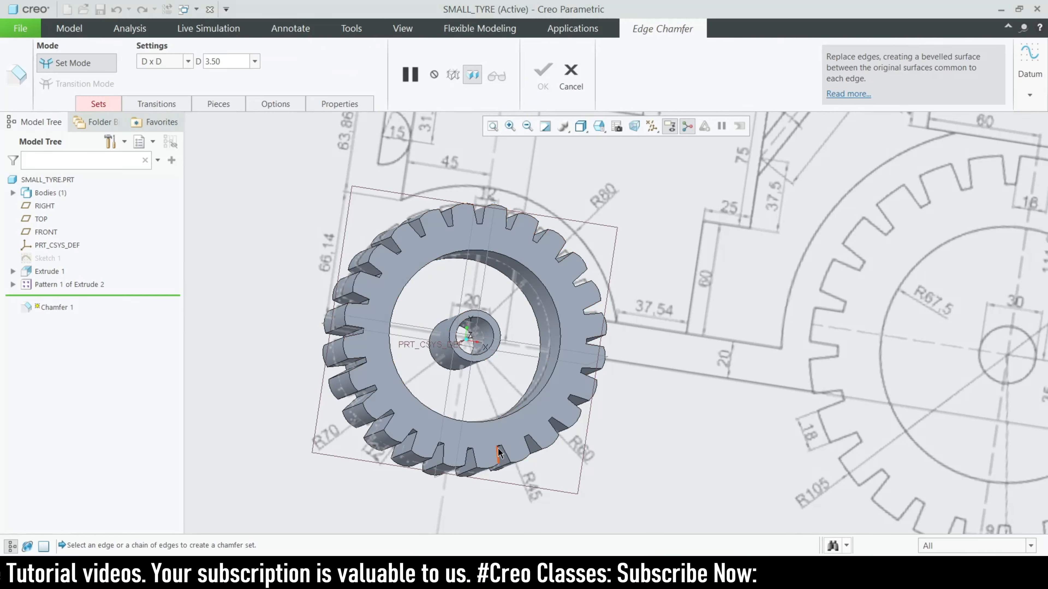
{"action": "scroll", "coordinate": [509, 415], "scroll_direction": "up", "scroll_amount": 2}
{"action": "left_click", "coordinate": [513, 393]}
{"action": "mouse_move", "coordinate": [513, 394]}
{"action": "middle_mouse_down"}
{"action": "mouse_move", "coordinate": [535, 440]}
{"action": "mouse_move", "coordinate": [384, 267]}
{"action": "middle_mouse_up"}
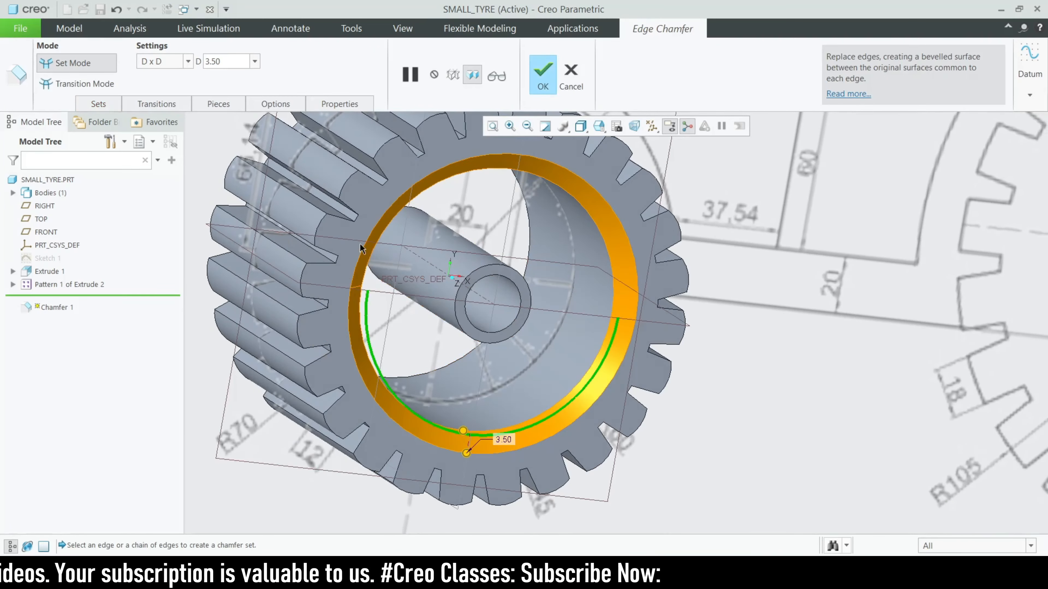
{"action": "scroll", "coordinate": [401, 276], "scroll_direction": "down", "scroll_amount": 3}
{"action": "middle_click_drag", "start_coordinate": [426, 324], "coordinate": [351, 326]}
{"action": "left_click", "coordinate": [348, 343], "text": "ctrl"}
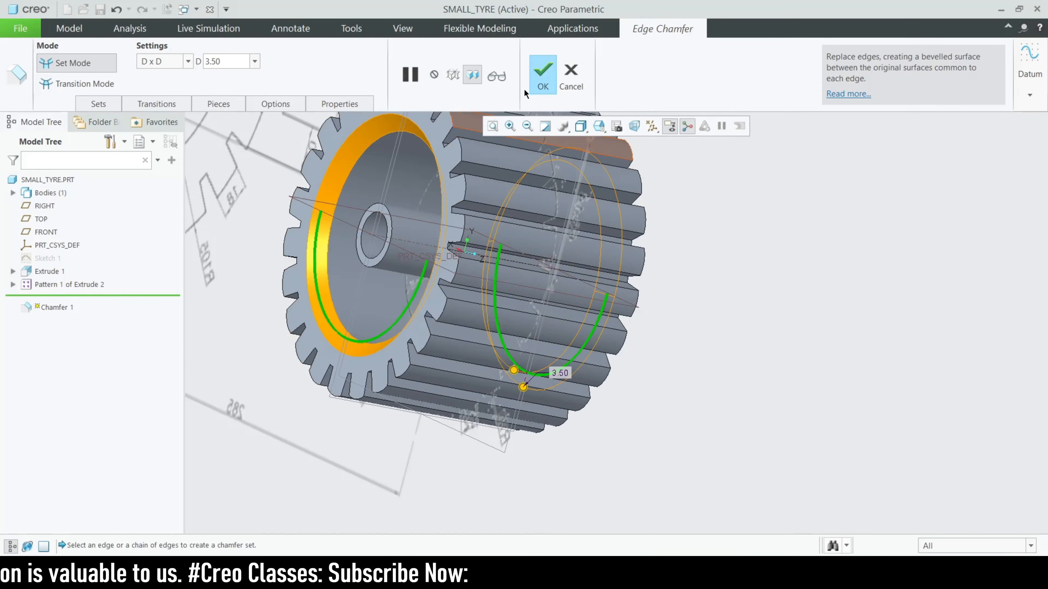
{"action": "mouse_move", "coordinate": [726, 404]}
{"action": "middle_mouse_down"}
{"action": "mouse_move", "coordinate": [620, 416]}
{"action": "mouse_move", "coordinate": [613, 392]}
{"action": "mouse_move", "coordinate": [670, 403]}
{"action": "middle_mouse_up"}
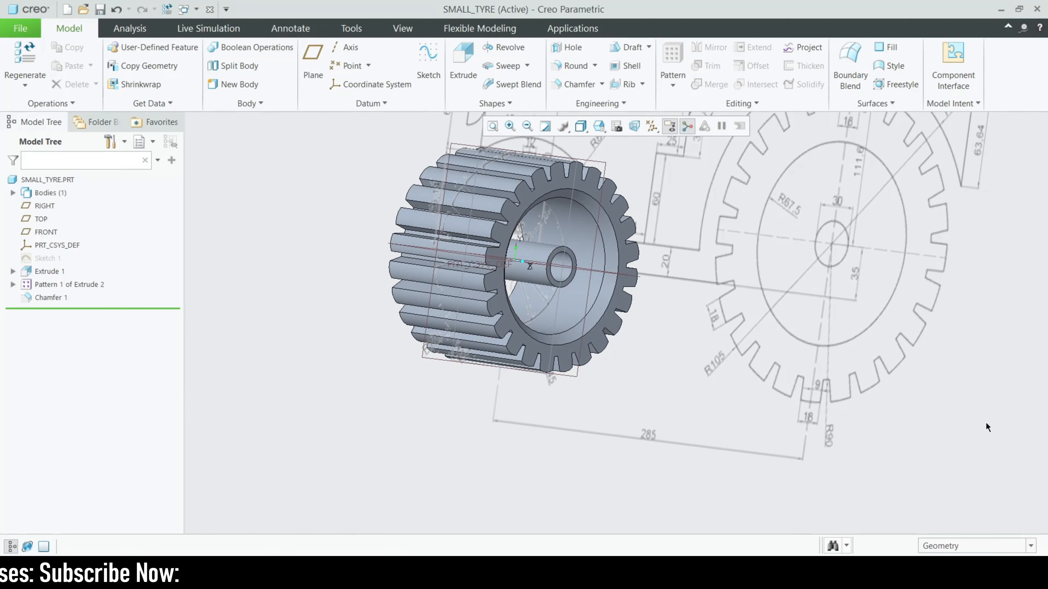
{"action": "mouse_move", "coordinate": [721, 390]}
{"action": "middle_mouse_down"}
{"action": "mouse_move", "coordinate": [557, 436]}
{"action": "mouse_move", "coordinate": [604, 419]}
{"action": "middle_mouse_up"}
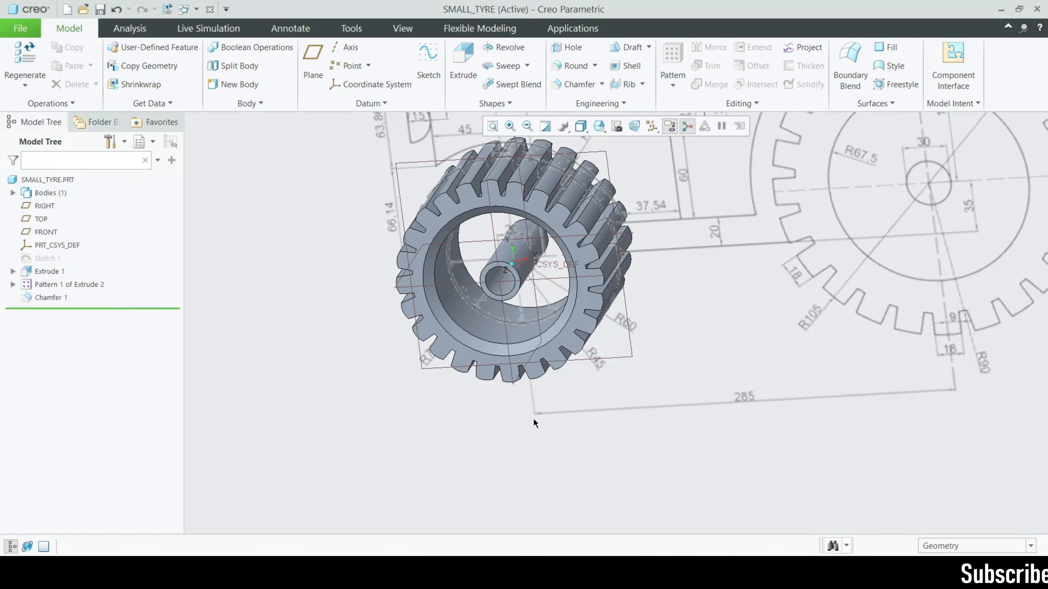
{"action": "mouse_move", "coordinate": [404, 404]}
{"action": "middle_mouse_down"}
{"action": "mouse_move", "coordinate": [451, 431]}
{"action": "mouse_move", "coordinate": [452, 352]}
{"action": "middle_mouse_up"}
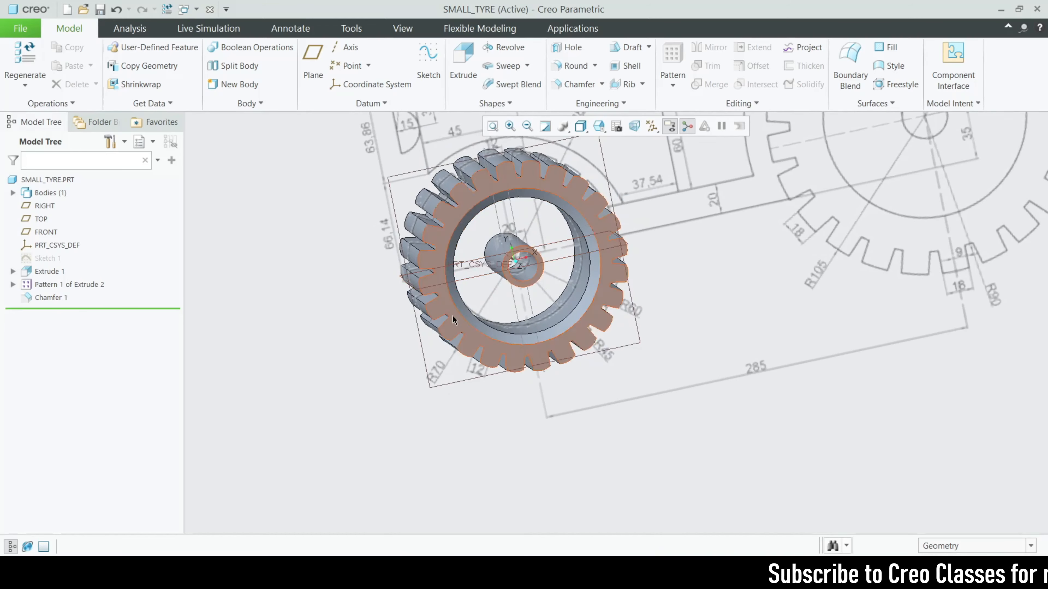
{"action": "scroll", "coordinate": [476, 303], "scroll_direction": "up", "scroll_amount": 5}
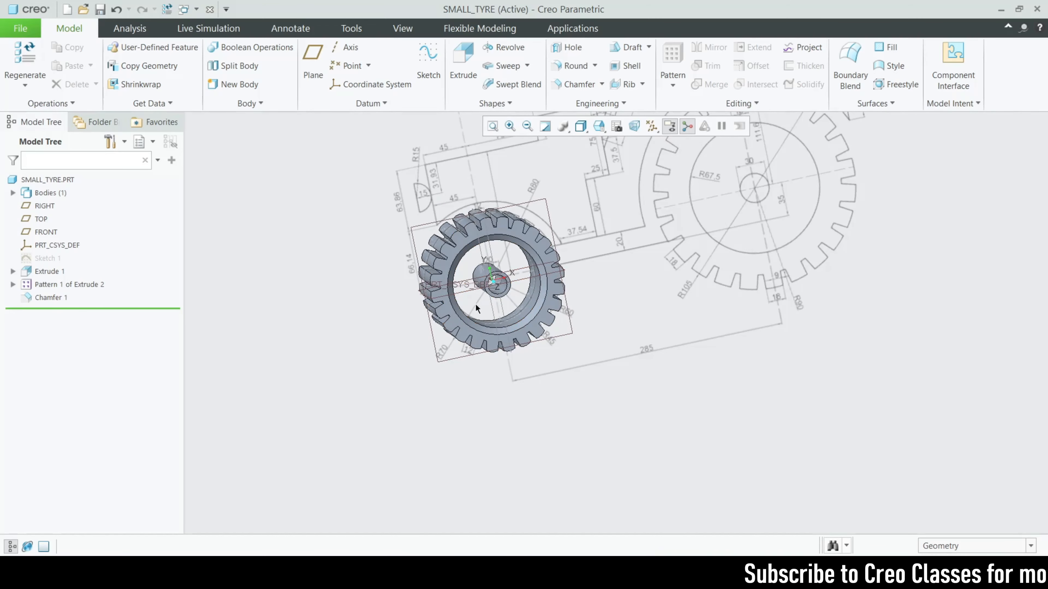
Remove the background reference image from the model display
{"action": "left_click", "coordinate": [393, 33]}
{"action": "left_click", "coordinate": [580, 104]}
{"action": "left_click", "coordinate": [510, 119]}
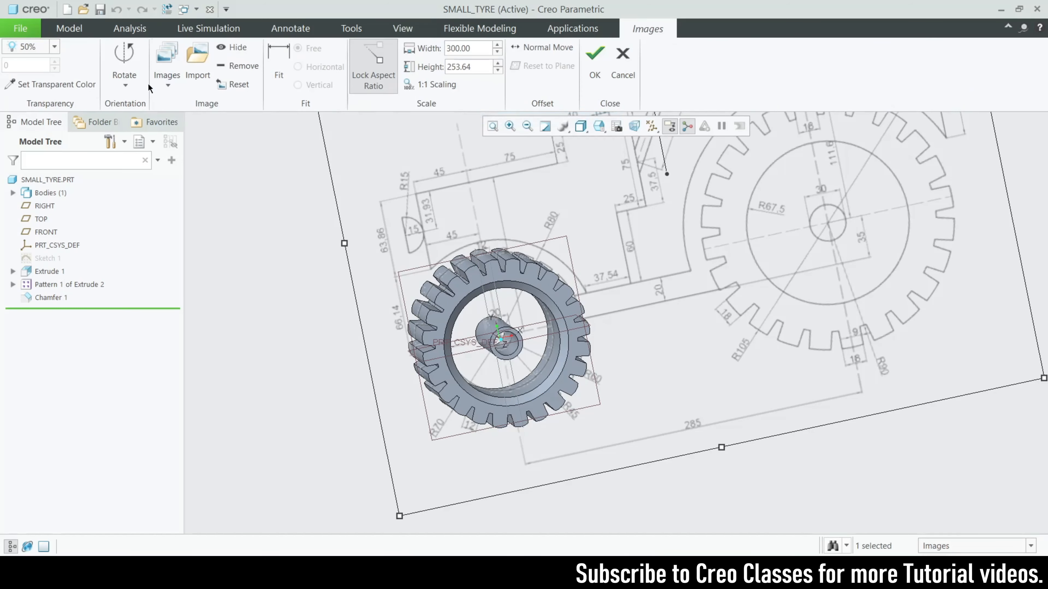
{"action": "left_click", "coordinate": [233, 66]}
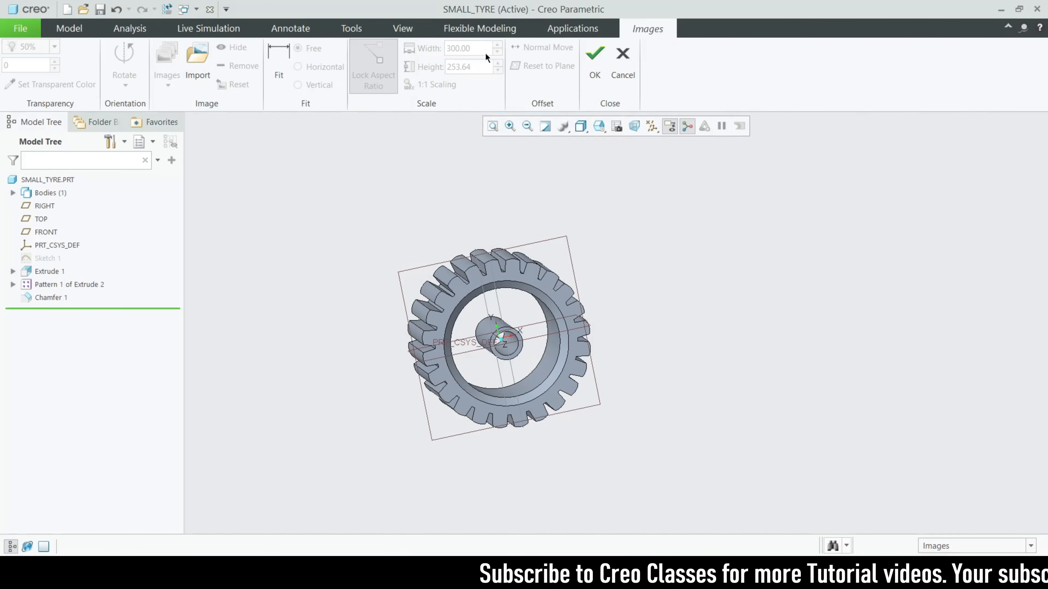
{"action": "left_click", "coordinate": [595, 78]}
Start a new extrusion sketched on the FRONT plane, viewed face-on
{"action": "middle_click_drag", "start_coordinate": [651, 403], "coordinate": [643, 425]}
{"action": "middle_click_drag", "start_coordinate": [709, 384], "coordinate": [737, 401]}
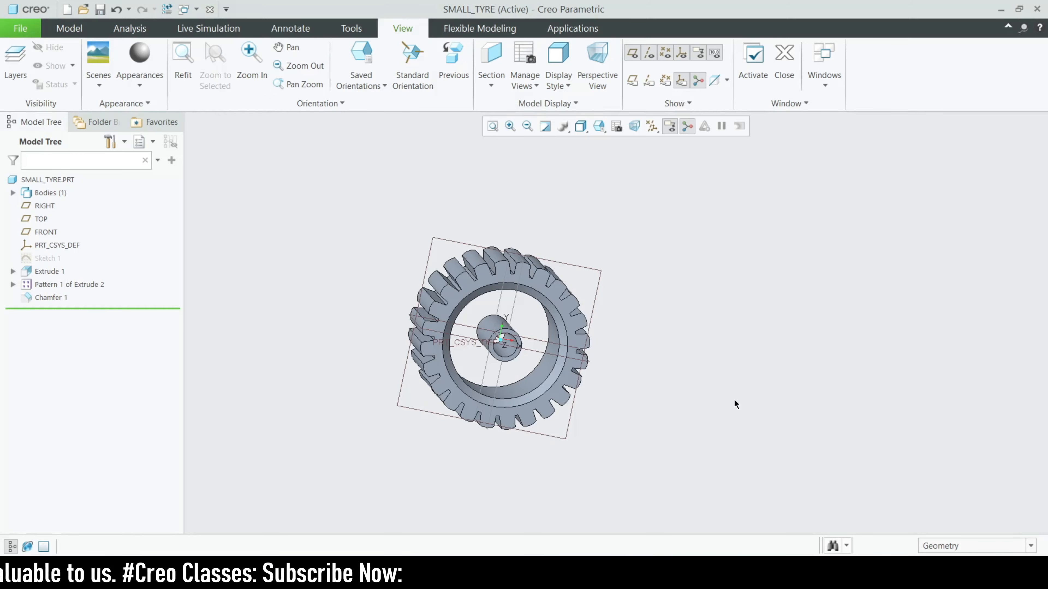
{"action": "mouse_move", "coordinate": [680, 405]}
{"action": "middle_mouse_down"}
{"action": "mouse_move", "coordinate": [744, 397]}
{"action": "mouse_move", "coordinate": [681, 392]}
{"action": "middle_mouse_up"}
{"action": "scroll", "coordinate": [573, 357], "scroll_direction": "down", "scroll_amount": 3}
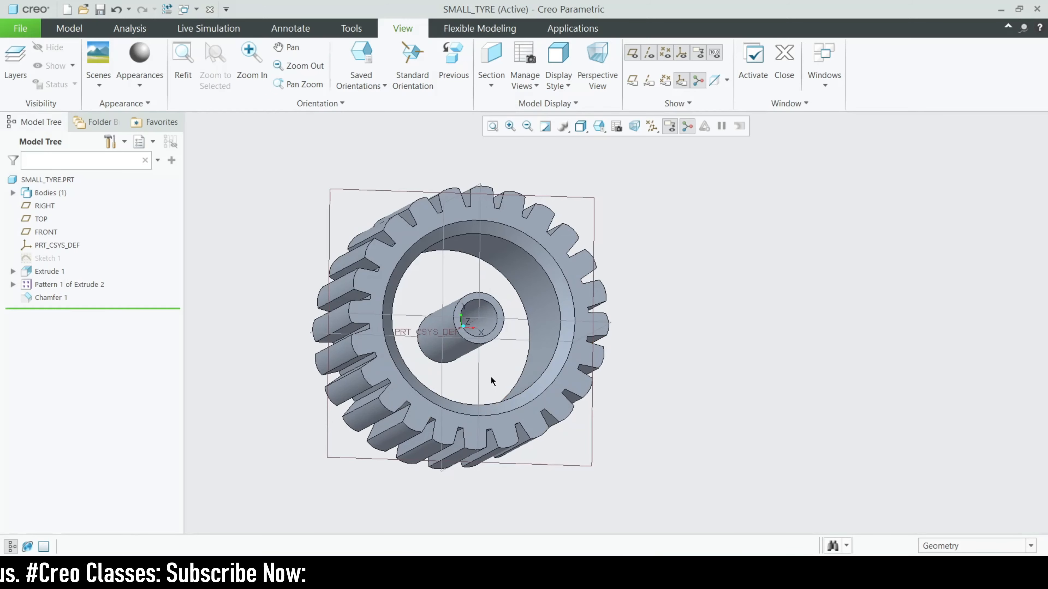
{"action": "middle_click_drag", "start_coordinate": [491, 376], "coordinate": [502, 382]}
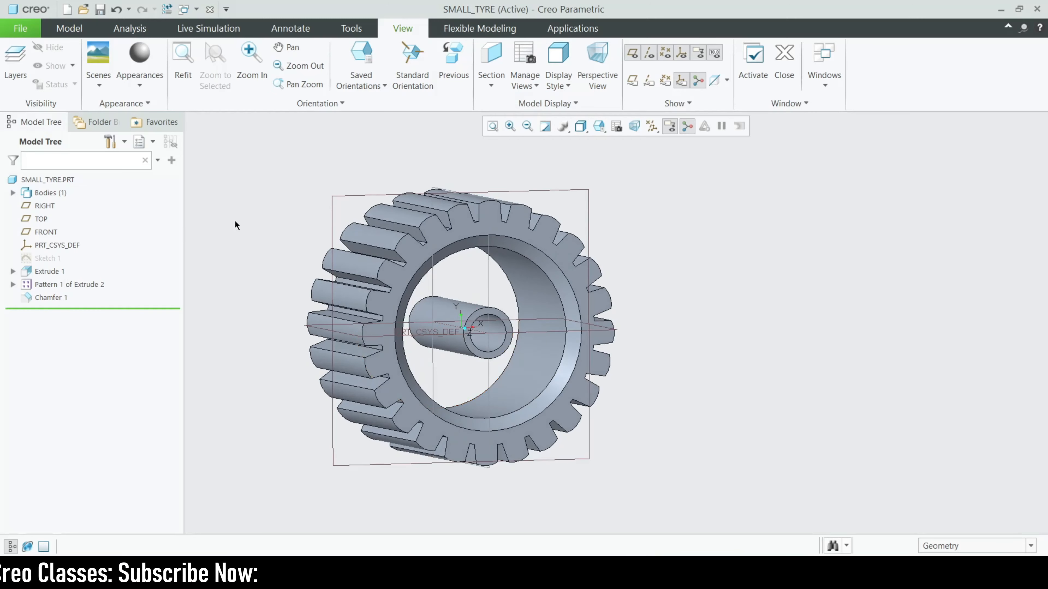
{"action": "left_click", "coordinate": [332, 218]}
{"action": "left_click", "coordinate": [355, 161]}
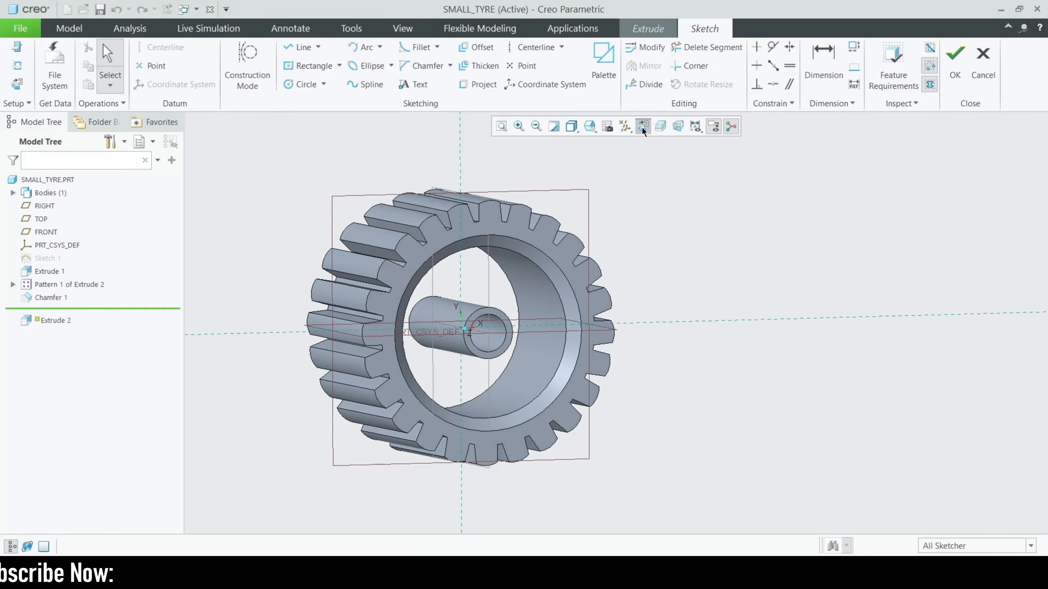
{"action": "left_click", "coordinate": [642, 126]}
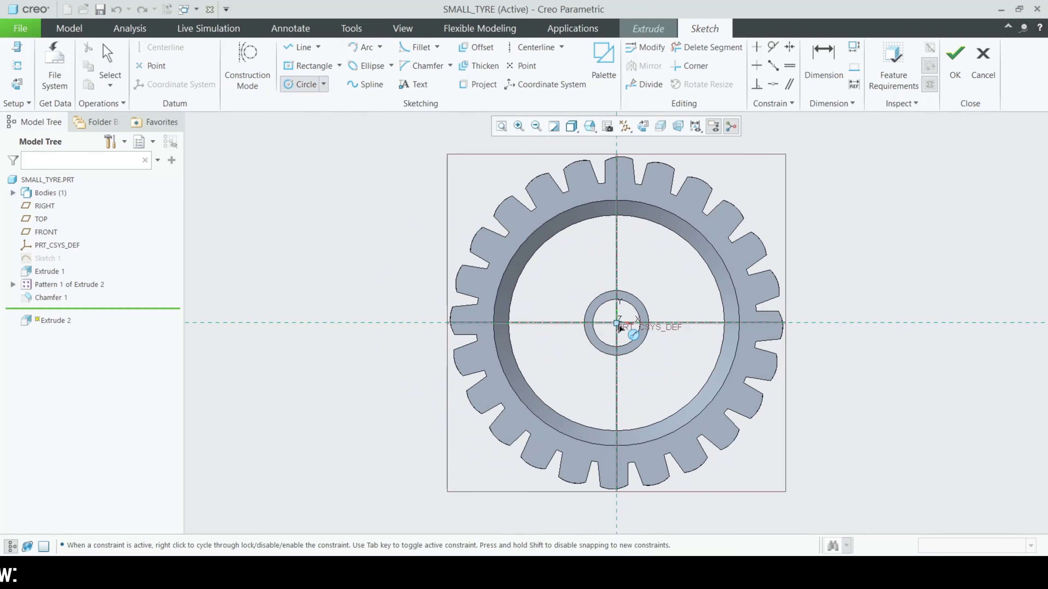
Replace a Ø52.26 circle with an origin-centred circle snapped to the rim's inner edge
{"action": "left_click", "coordinate": [616, 323]}
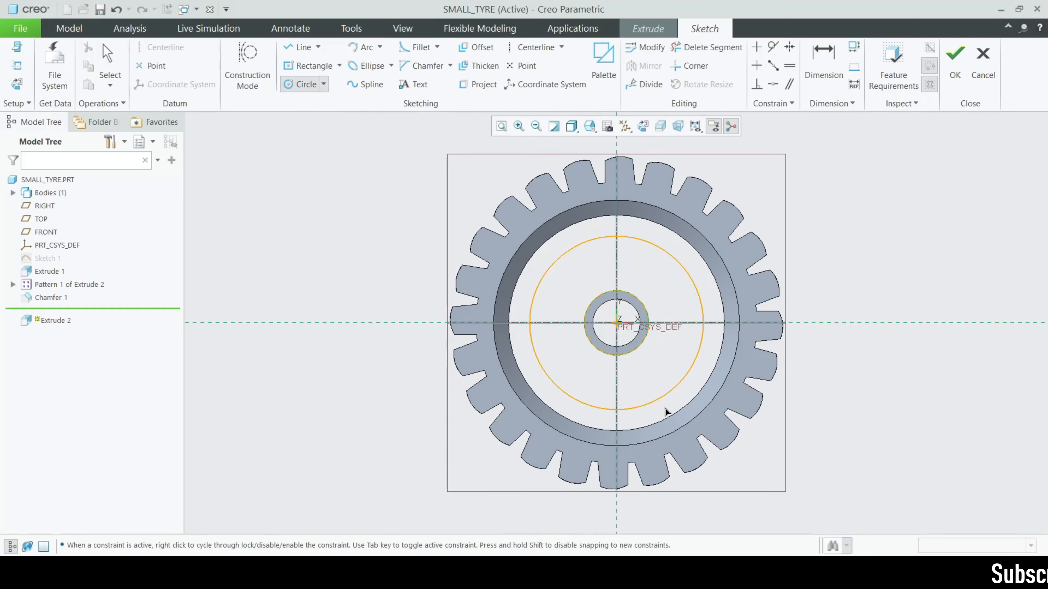
{"action": "left_click", "coordinate": [654, 428]}
{"action": "middle_click", "coordinate": [622, 387]}
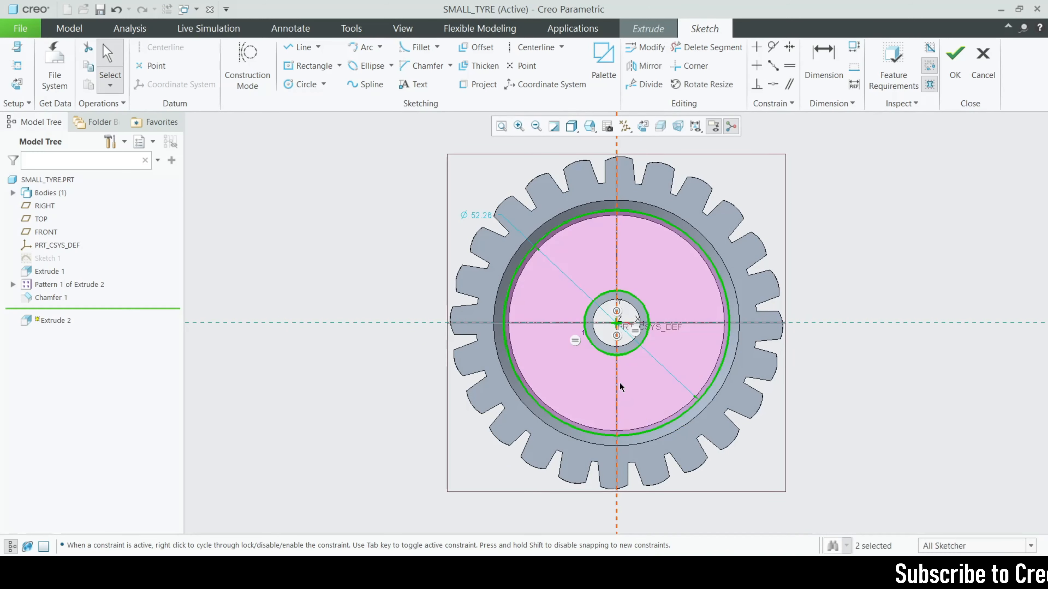
{"action": "left_click", "coordinate": [706, 47]}
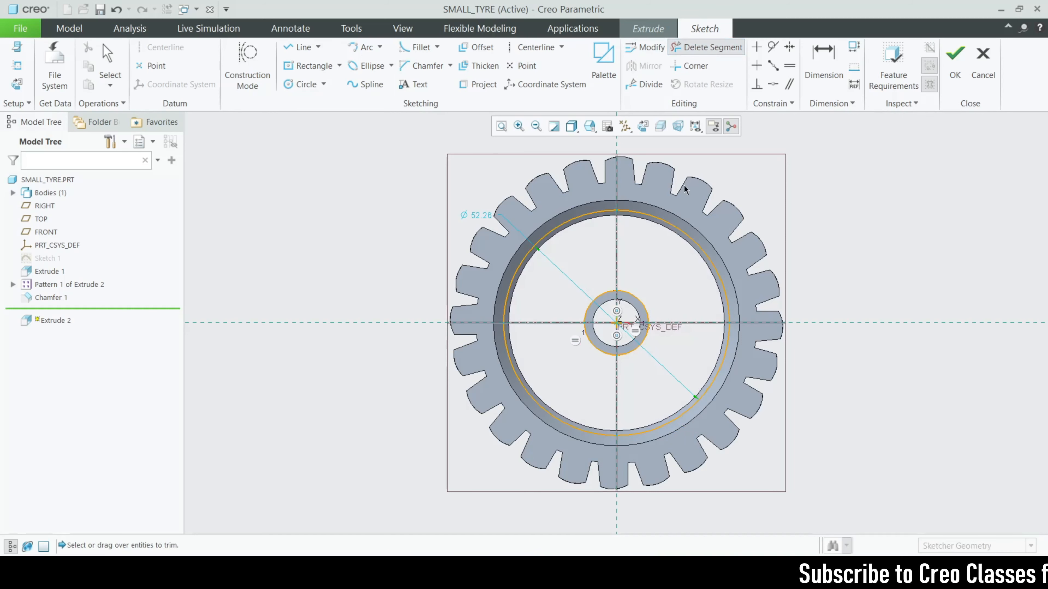
{"action": "left_click_drag", "start_coordinate": [685, 191], "coordinate": [697, 418]}
{"action": "left_click_drag", "start_coordinate": [541, 390], "coordinate": [536, 396]}
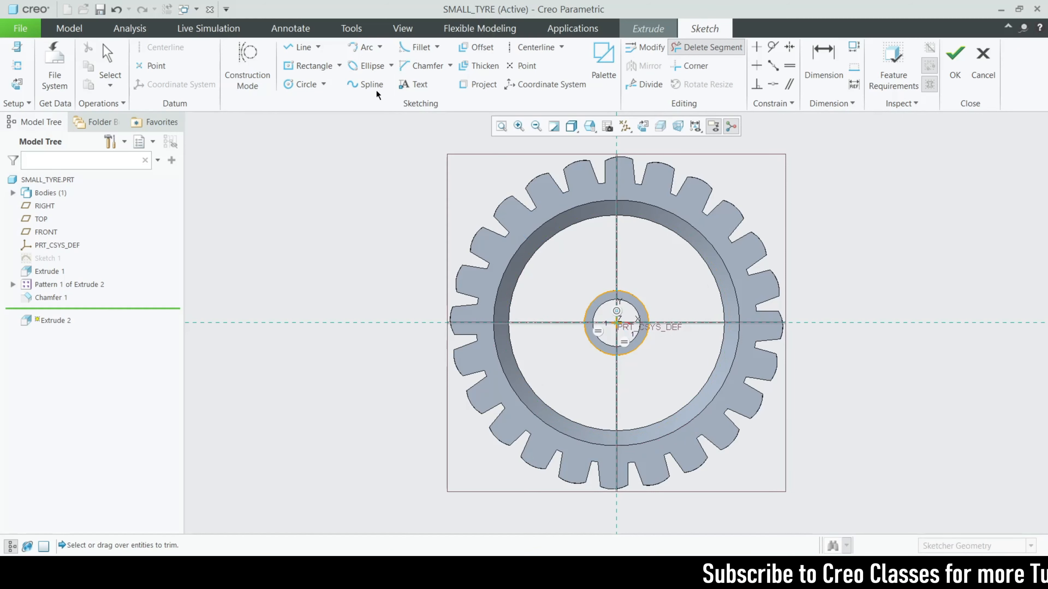
{"action": "left_click", "coordinate": [305, 84]}
{"action": "left_click", "coordinate": [615, 321]}
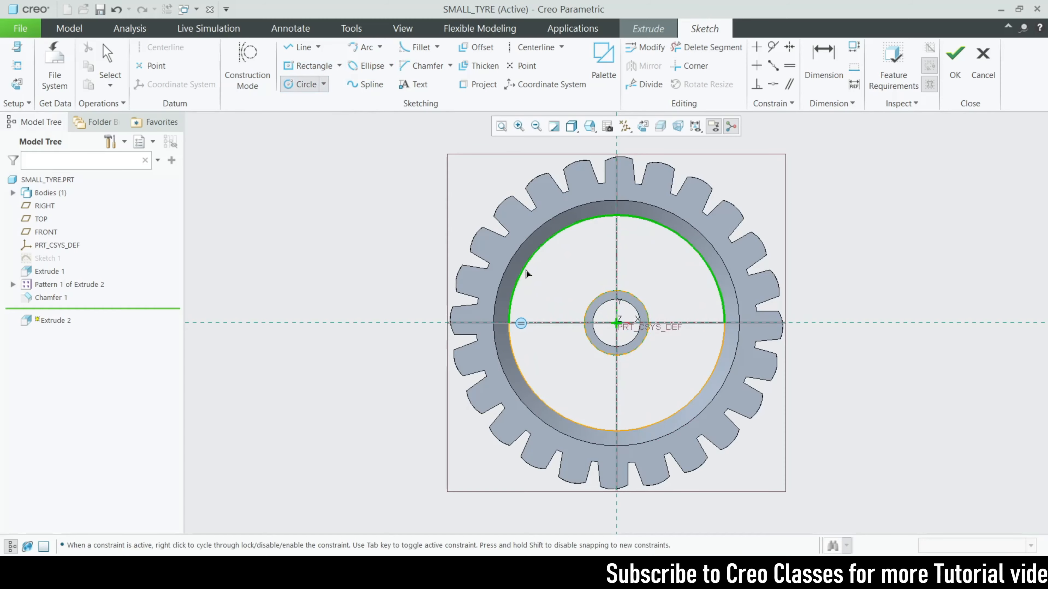
{"action": "left_click", "coordinate": [527, 269]}
{"action": "middle_click", "coordinate": [557, 269]}
{"action": "left_click", "coordinate": [955, 66]}
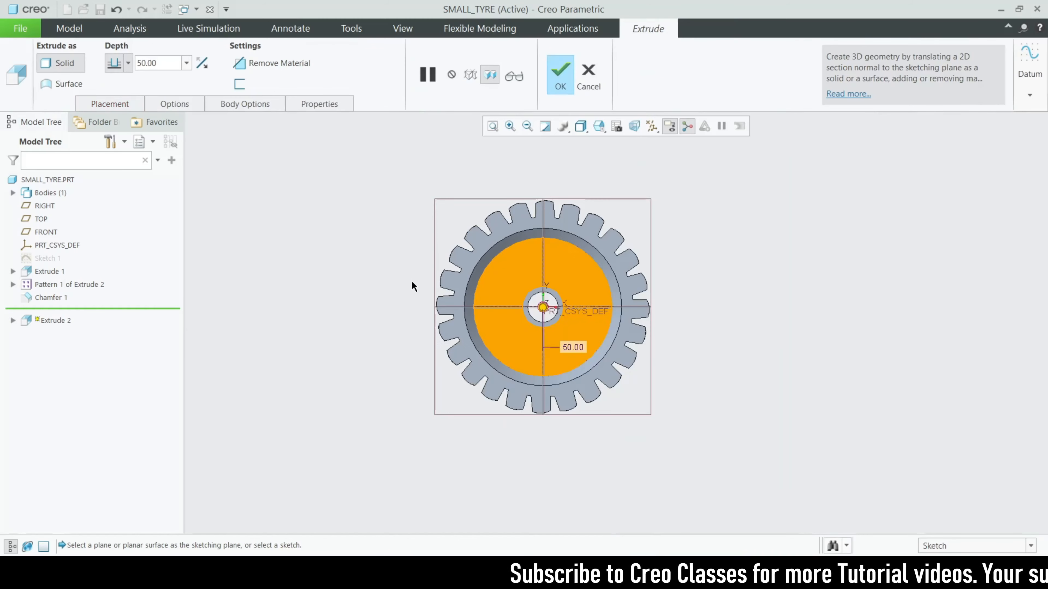
Extrude the circle symmetrically to a depth of 42.80
{"action": "left_click", "coordinate": [202, 63]}
{"action": "left_click", "coordinate": [128, 63]}
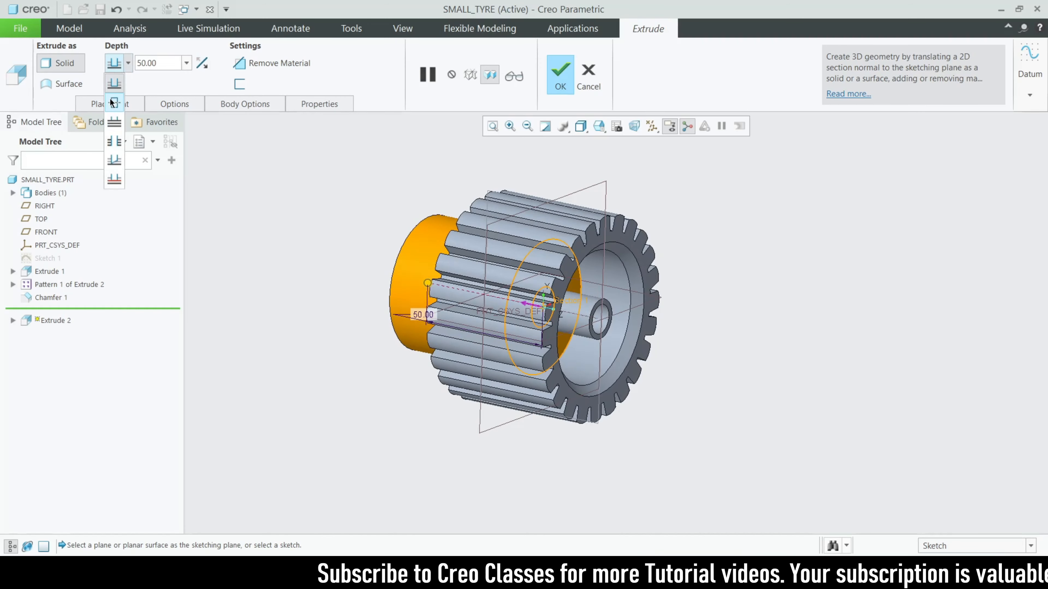
{"action": "left_click", "coordinate": [112, 101]}
{"action": "scroll", "coordinate": [622, 303], "scroll_direction": "down", "scroll_amount": 2}
{"action": "left_click_drag", "start_coordinate": [589, 334], "coordinate": [576, 331]}
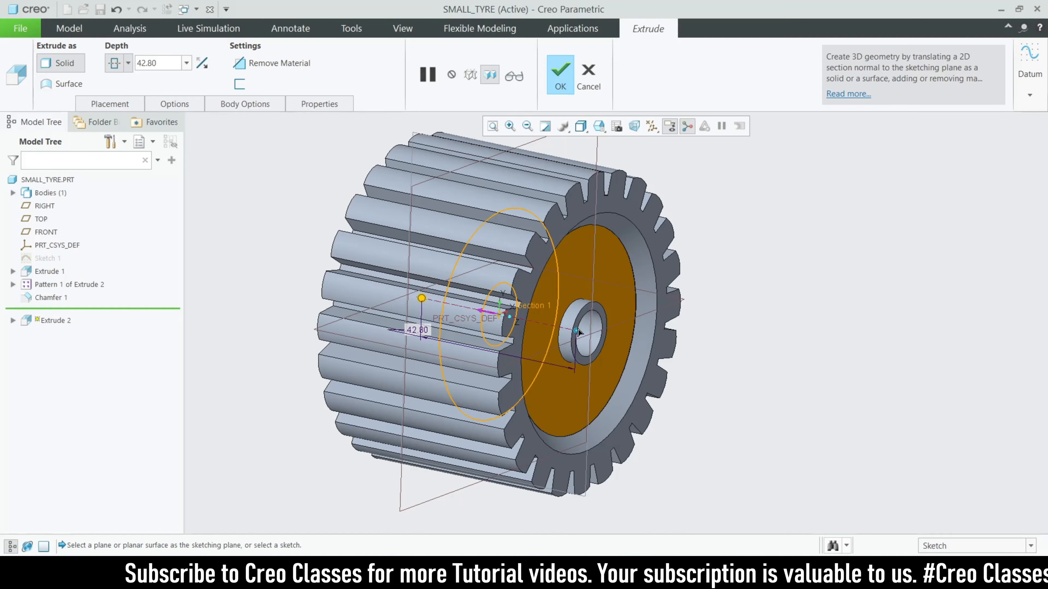
{"action": "mouse_move", "coordinate": [797, 395]}
{"action": "middle_mouse_down"}
{"action": "mouse_move", "coordinate": [772, 351]}
{"action": "mouse_move", "coordinate": [790, 391]}
{"action": "mouse_move", "coordinate": [783, 382]}
{"action": "middle_mouse_up"}
Finish the disc extrusion and orbit the wheel to a new view
{"action": "left_click", "coordinate": [565, 70]}
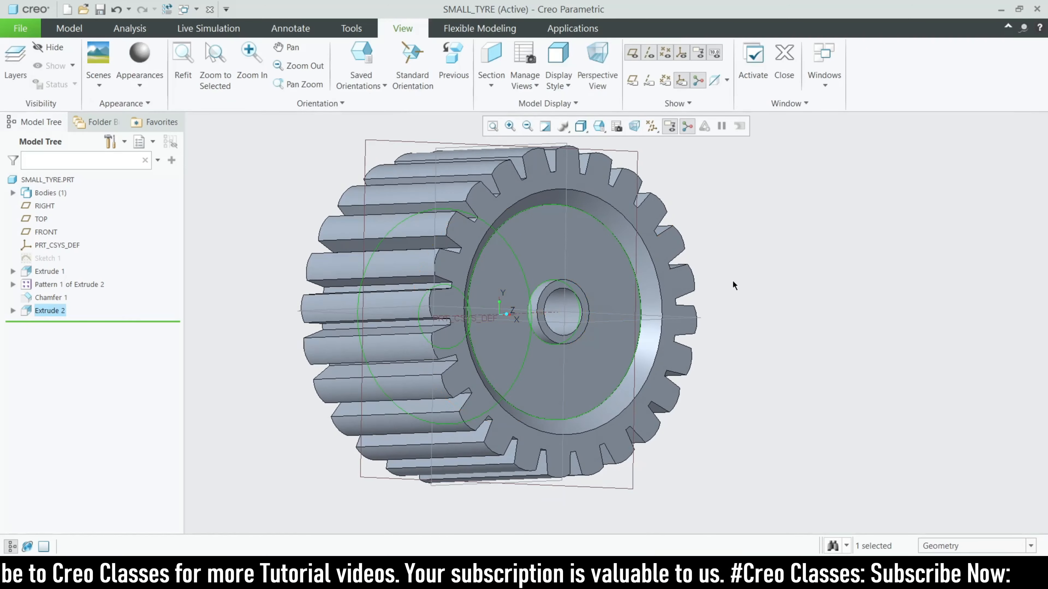
{"action": "scroll", "coordinate": [740, 318], "scroll_direction": "up", "scroll_amount": 3}
{"action": "middle_click_drag", "start_coordinate": [740, 318], "coordinate": [752, 357]}
{"action": "scroll", "coordinate": [593, 338], "scroll_direction": "down", "scroll_amount": 2}
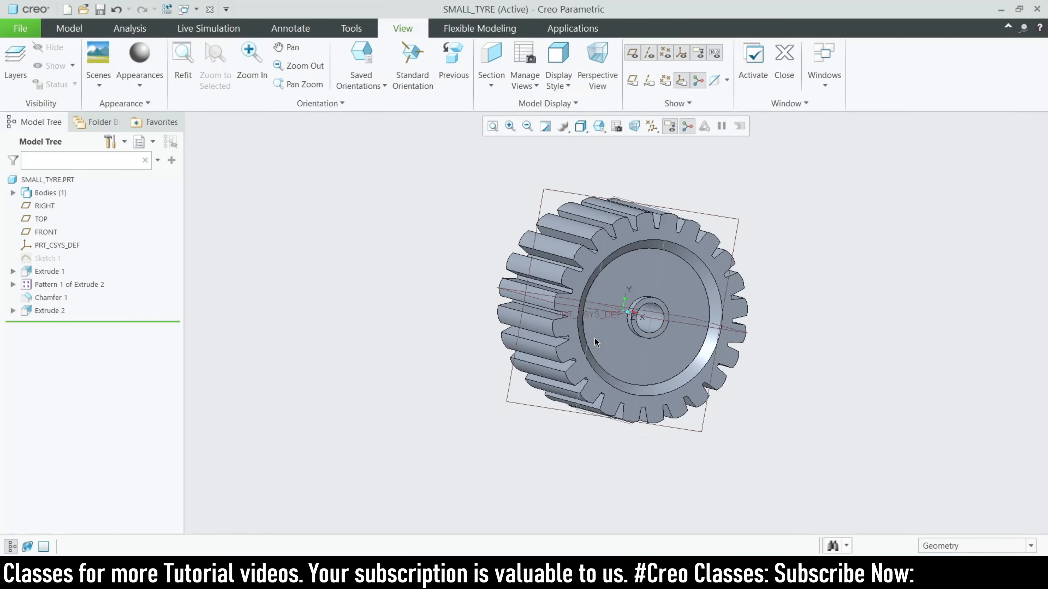
Start an extrusion on the disc's front face and sketch a circle above the hub
{"action": "left_click", "coordinate": [608, 343]}
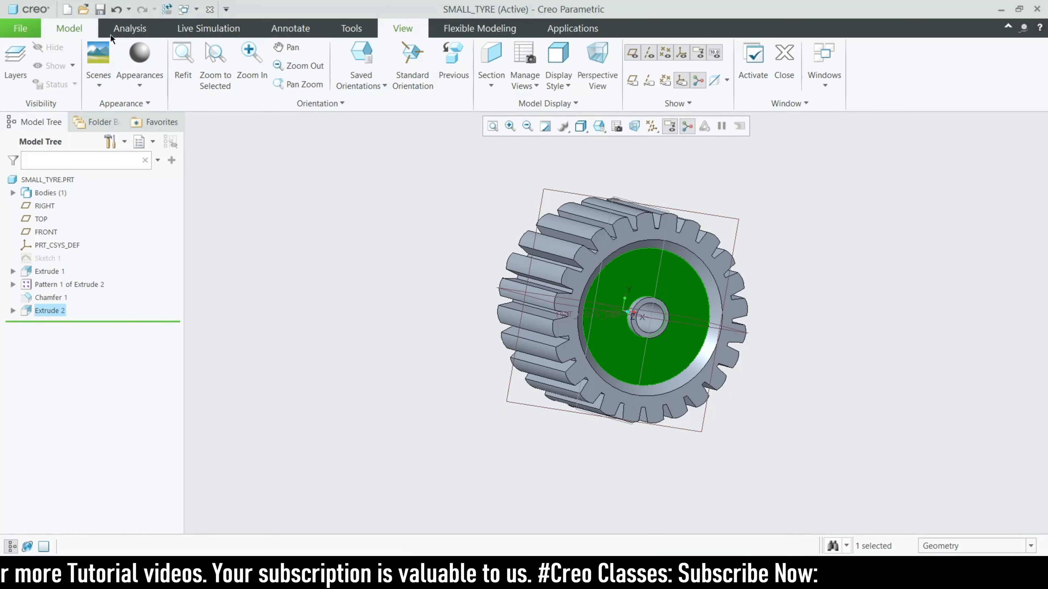
{"action": "left_click", "coordinate": [69, 28]}
{"action": "left_click", "coordinate": [463, 66]}
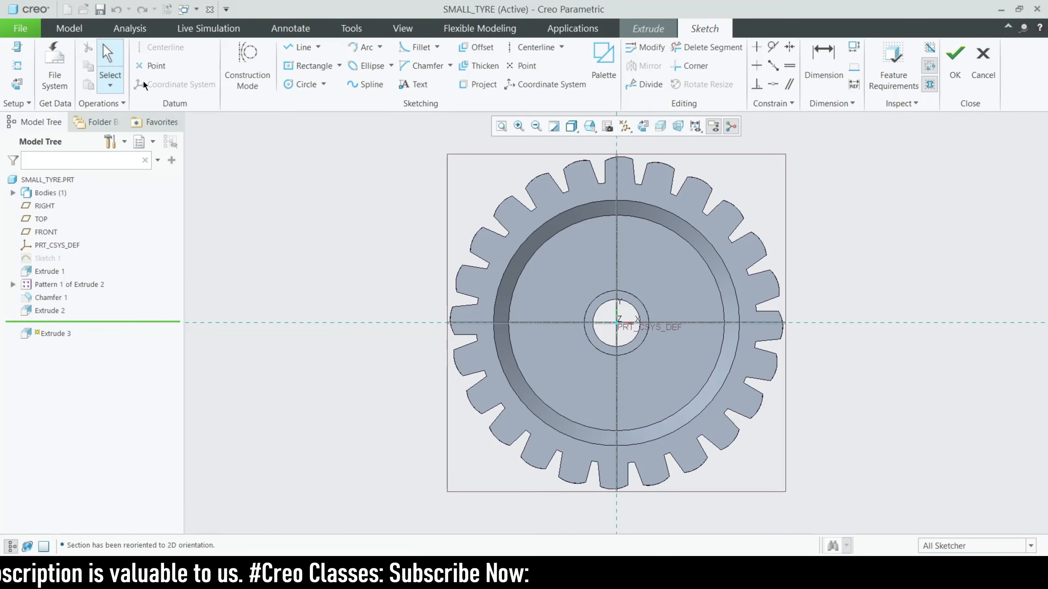
{"action": "left_click", "coordinate": [305, 85]}
{"action": "scroll", "coordinate": [560, 271], "scroll_direction": "down", "scroll_amount": 3}
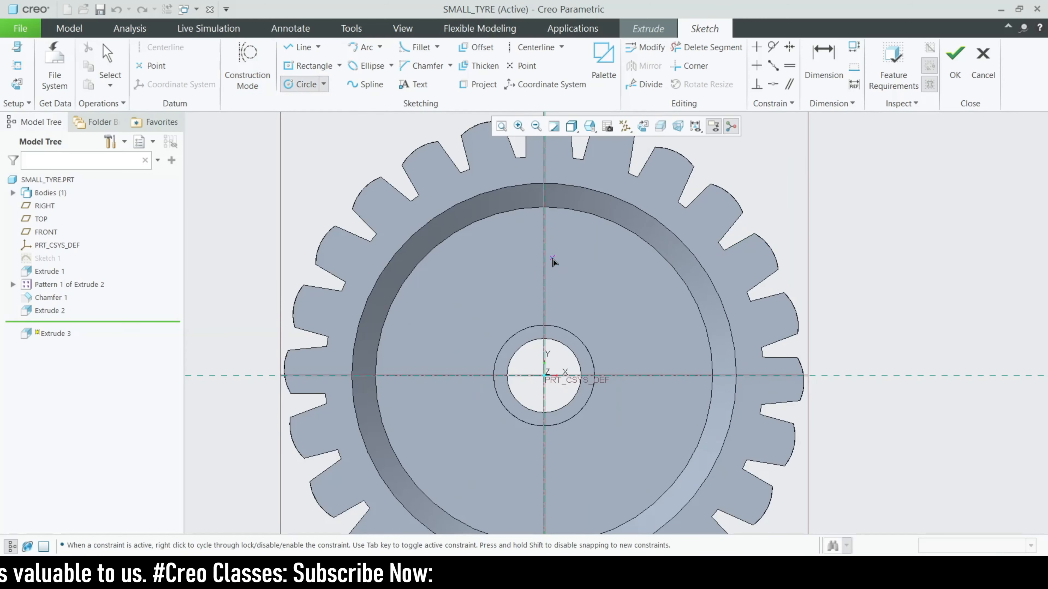
{"action": "left_click", "coordinate": [555, 291]}
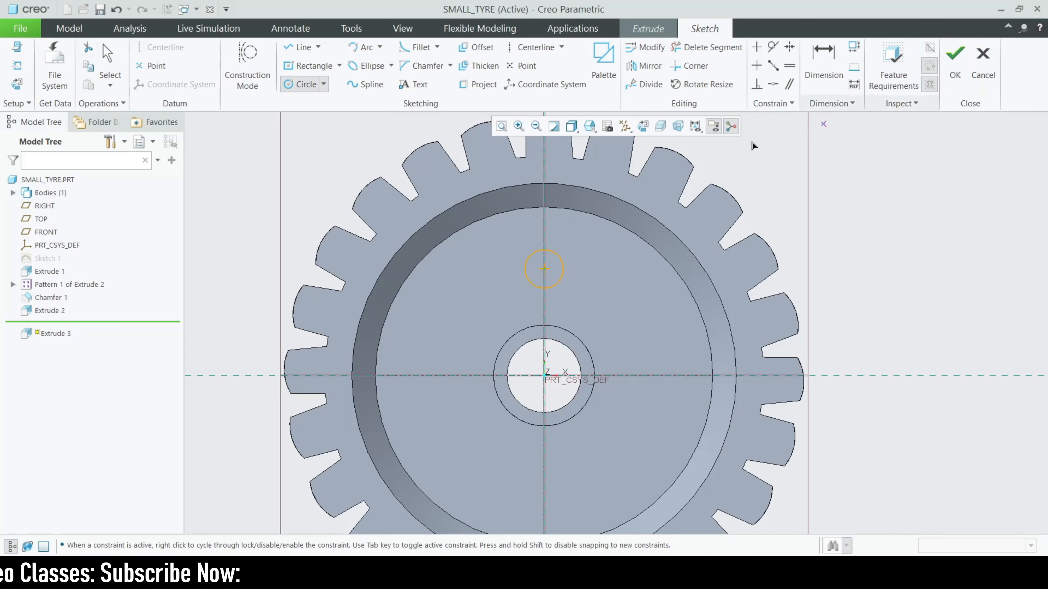
{"action": "middle_click", "coordinate": [513, 247]}
Set the circle diameter to 6.00 and complete the sketch and Extrude 3
{"action": "double_click", "coordinate": [515, 250]}
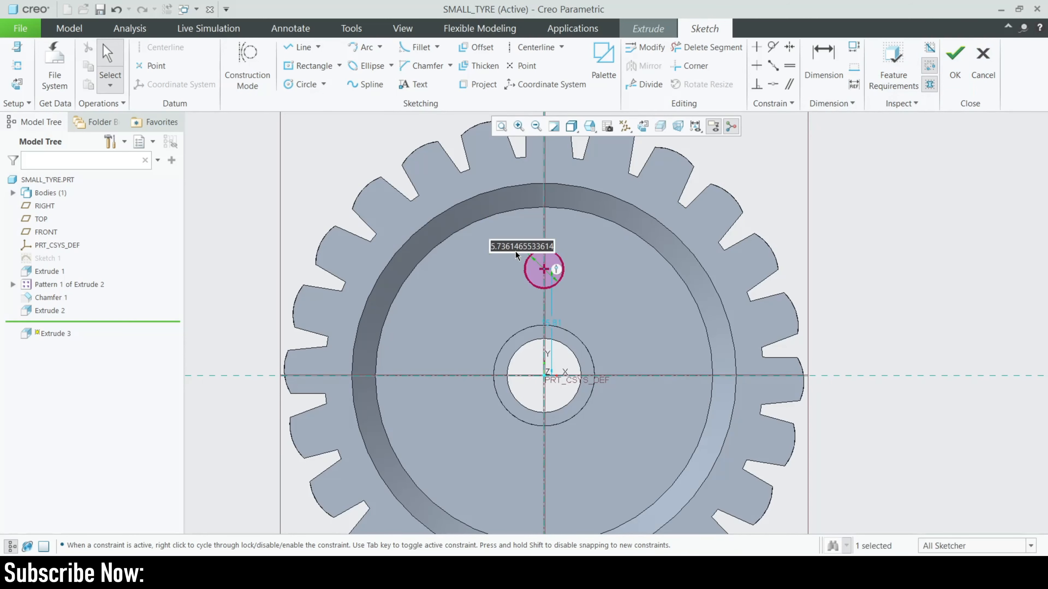
{"action": "type", "text": "6"}
{"action": "key", "text": "Return"}
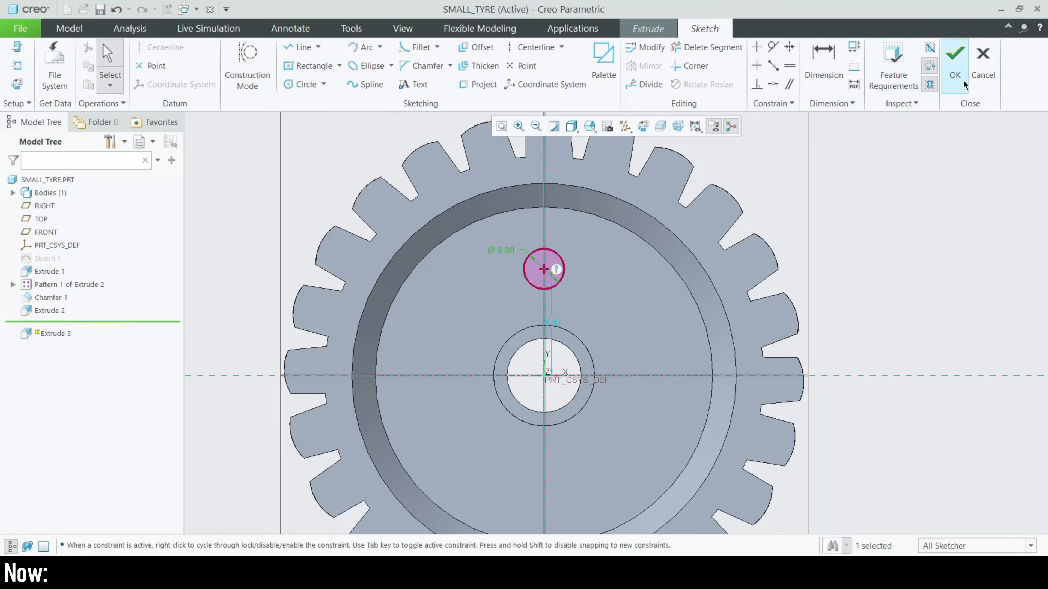
{"action": "left_click", "coordinate": [955, 66]}
{"action": "left_click", "coordinate": [560, 78]}
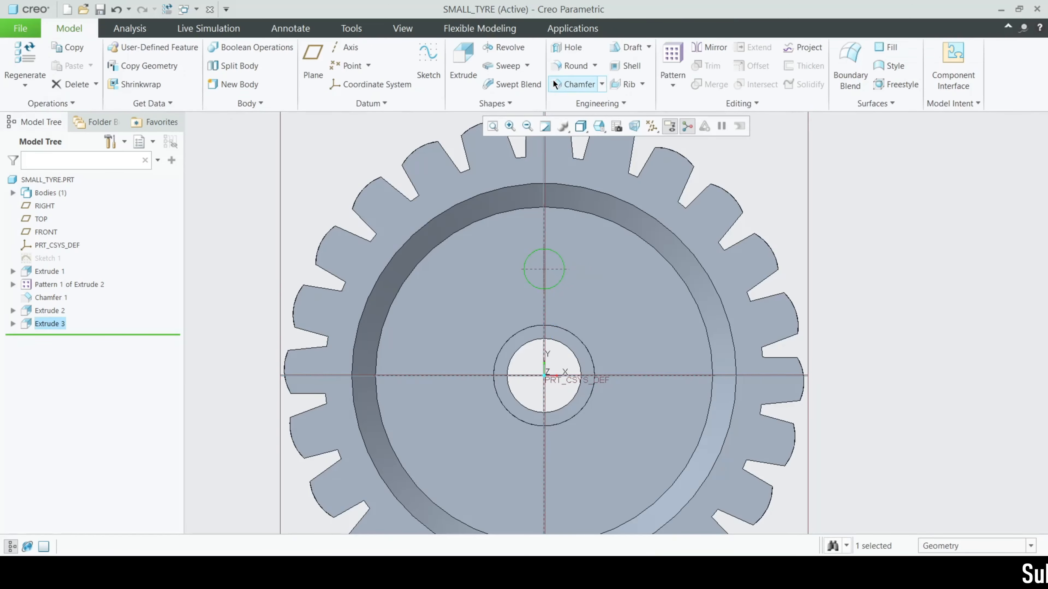
{"action": "scroll", "coordinate": [438, 221], "scroll_direction": "down", "scroll_amount": 3}
Start a new extrusion sketched on the wheel's inner face, then abandon and cancel it
{"action": "left_click", "coordinate": [461, 66]}
{"action": "key", "text": "ctrl+d"}
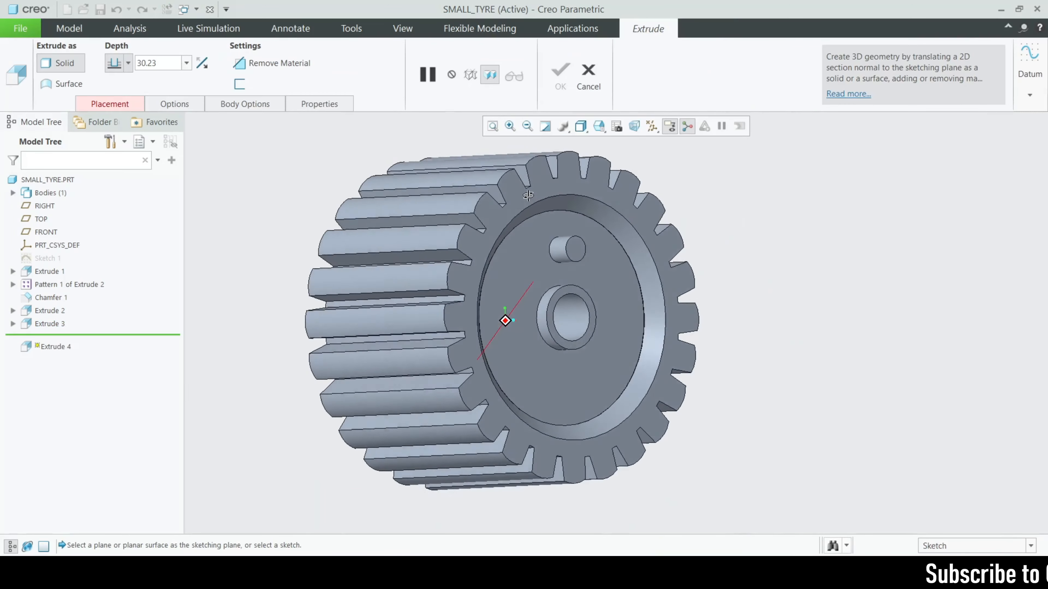
{"action": "left_click", "coordinate": [110, 104]}
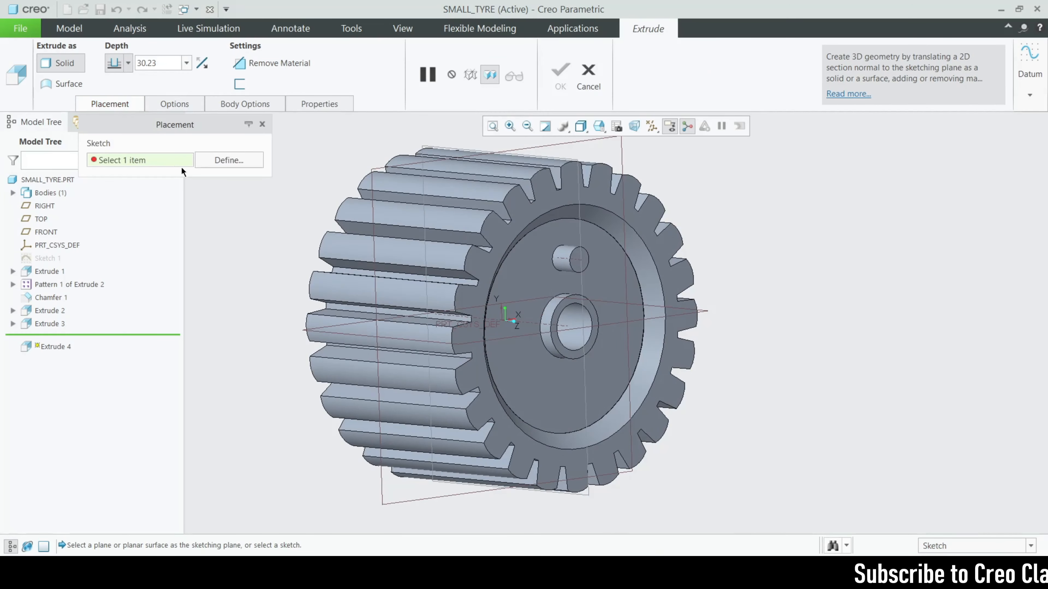
{"action": "left_click", "coordinate": [239, 160]}
{"action": "left_click", "coordinate": [539, 279]}
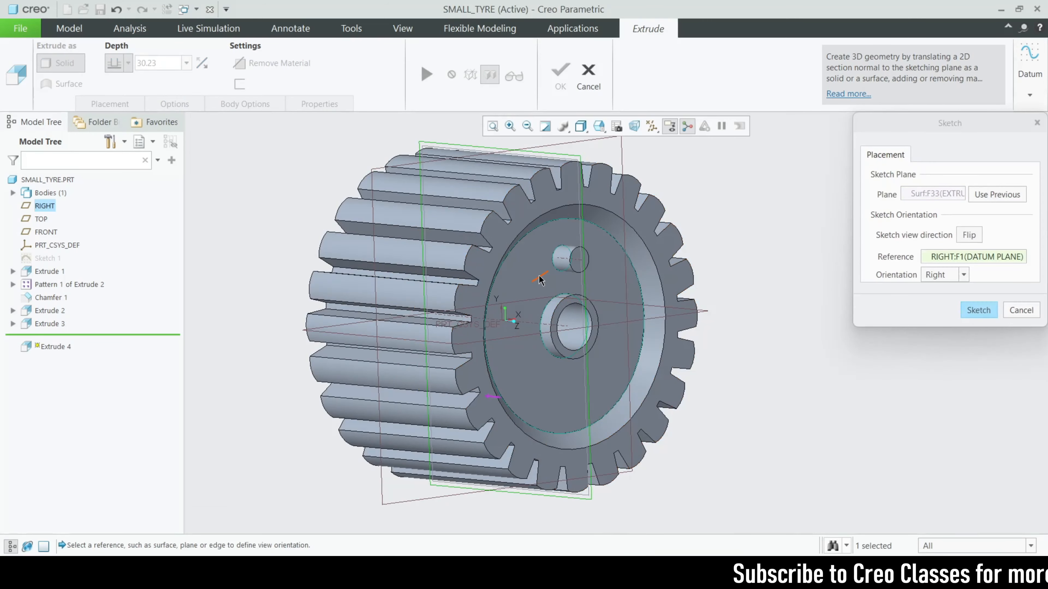
{"action": "left_click", "coordinate": [977, 310]}
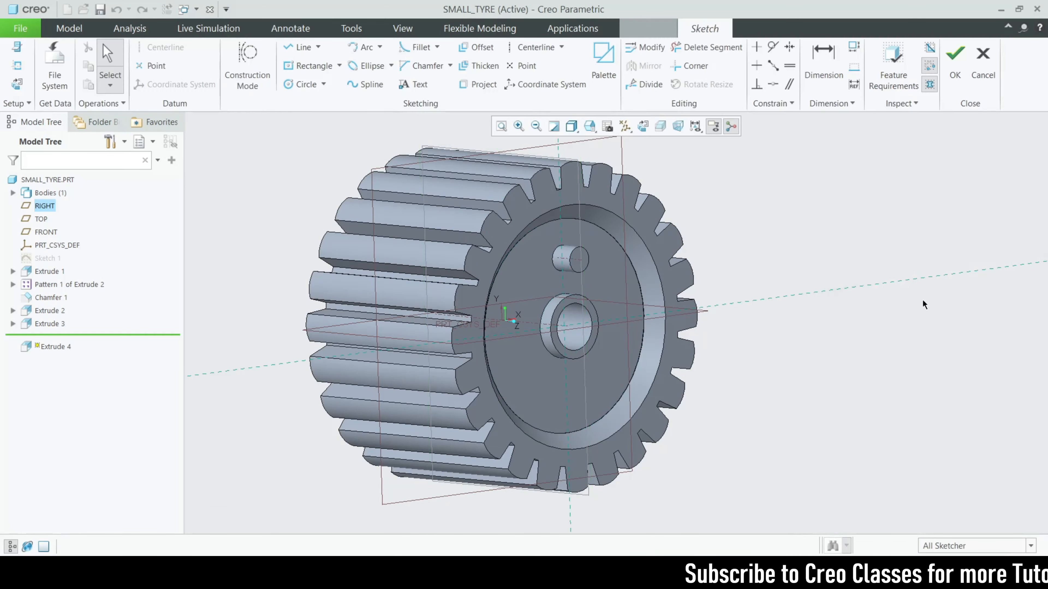
{"action": "left_click", "coordinate": [983, 66]}
{"action": "left_click", "coordinate": [570, 310]}
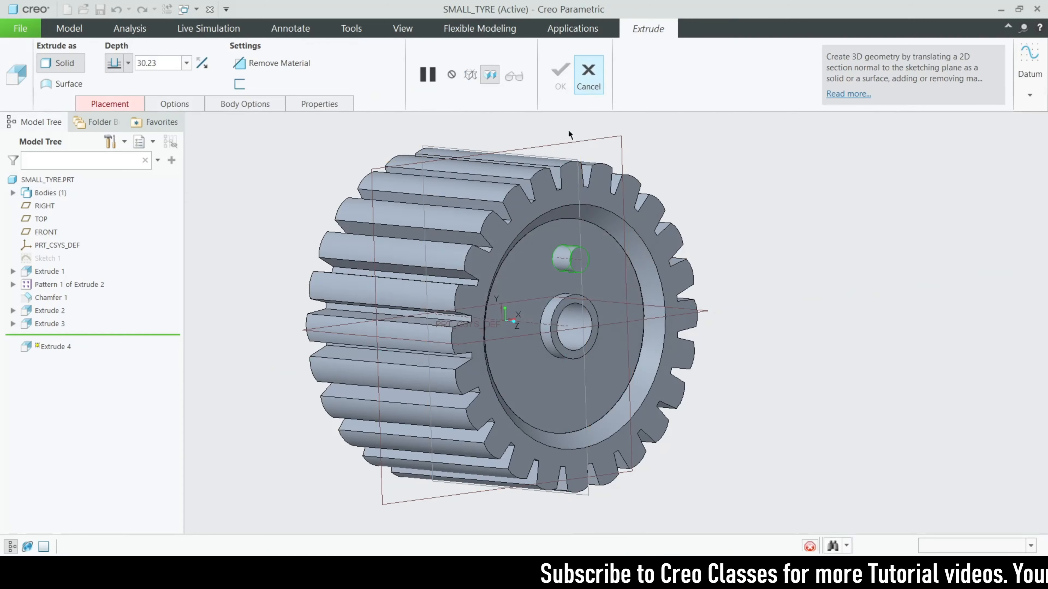
{"action": "left_click", "coordinate": [589, 72]}
Redefine Extrude 3 with flipped direction and Remove Material at 10.00 depth
{"action": "left_click", "coordinate": [60, 324]}
{"action": "left_click", "coordinate": [85, 254]}
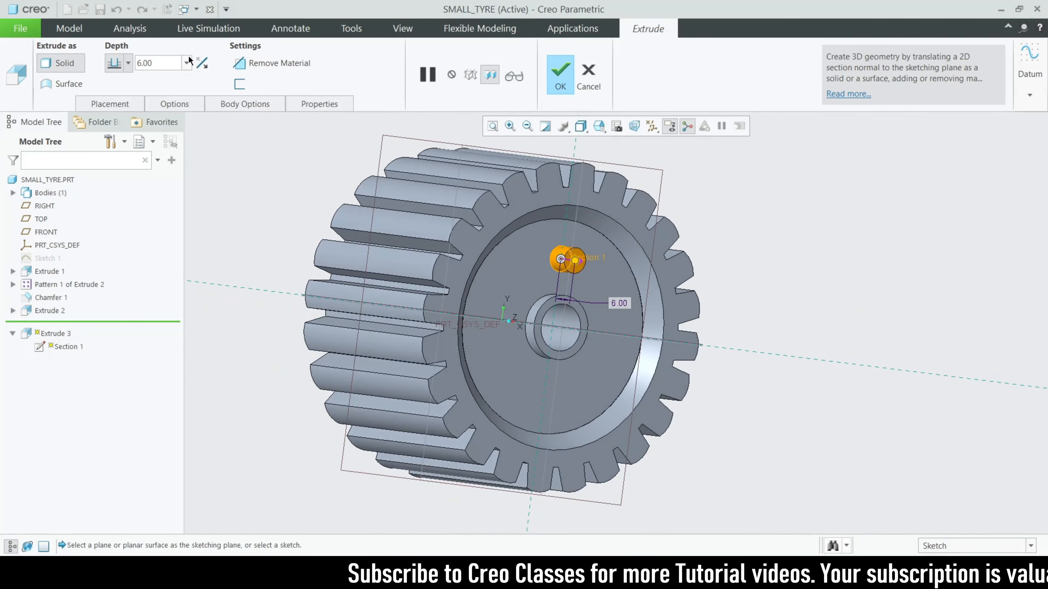
{"action": "left_click", "coordinate": [201, 61]}
{"action": "left_click", "coordinate": [273, 62]}
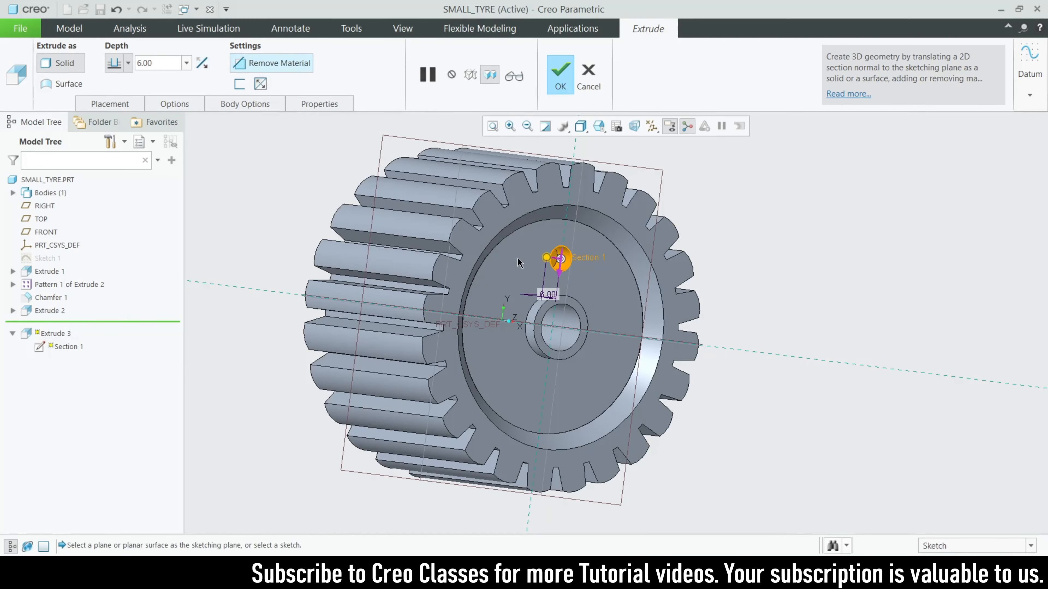
{"action": "mouse_move", "coordinate": [544, 259]}
{"action": "left_mouse_down"}
{"action": "mouse_move", "coordinate": [521, 256]}
{"action": "mouse_move", "coordinate": [544, 263]}
{"action": "left_mouse_up"}
{"action": "middle_click_drag", "start_coordinate": [532, 332], "coordinate": [508, 325]}
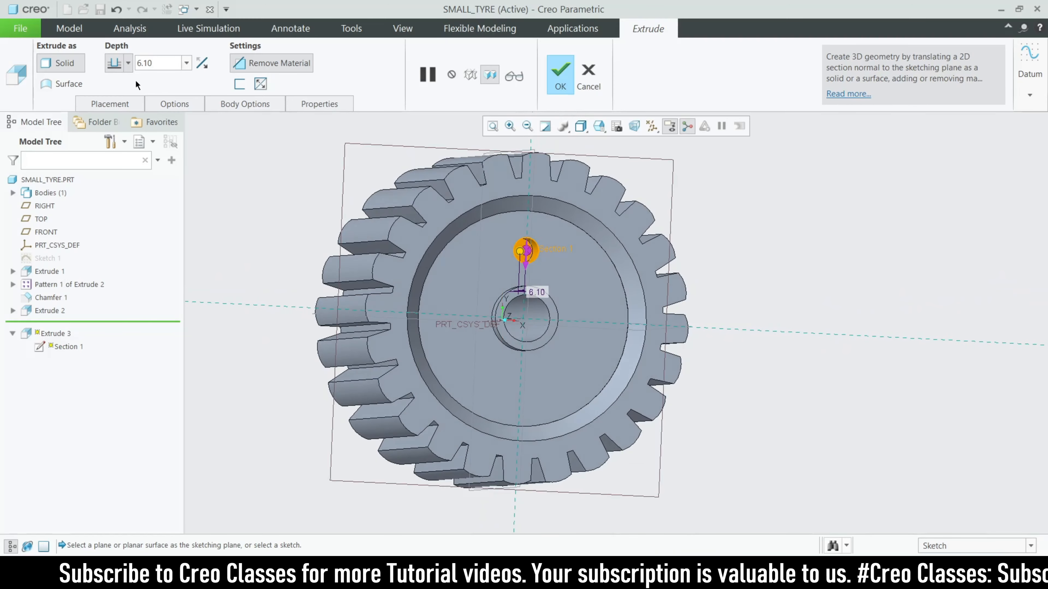
{"action": "type", "text": "10"}
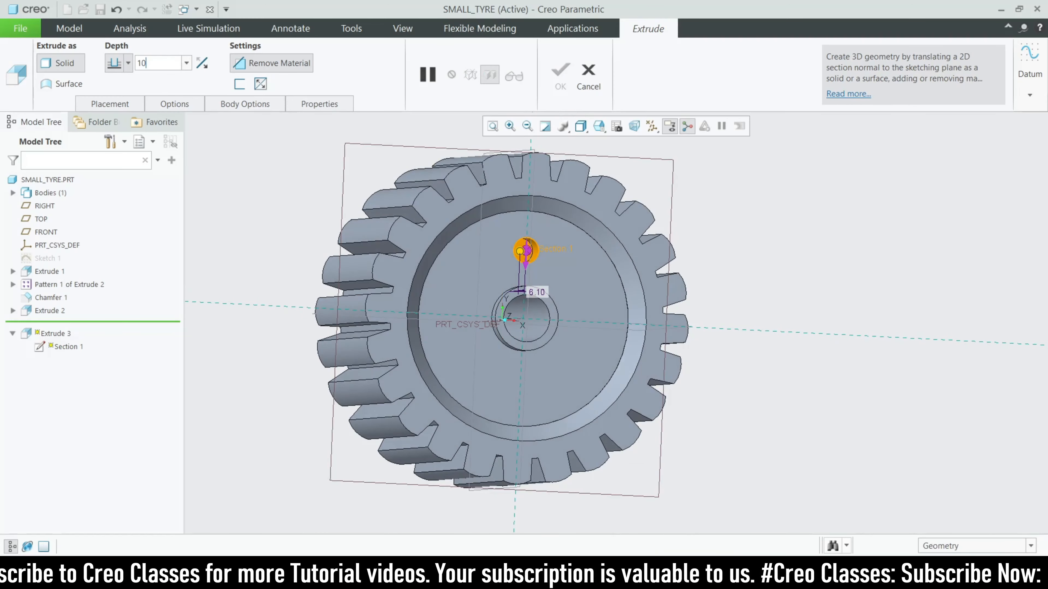
{"action": "key", "text": "Return"}
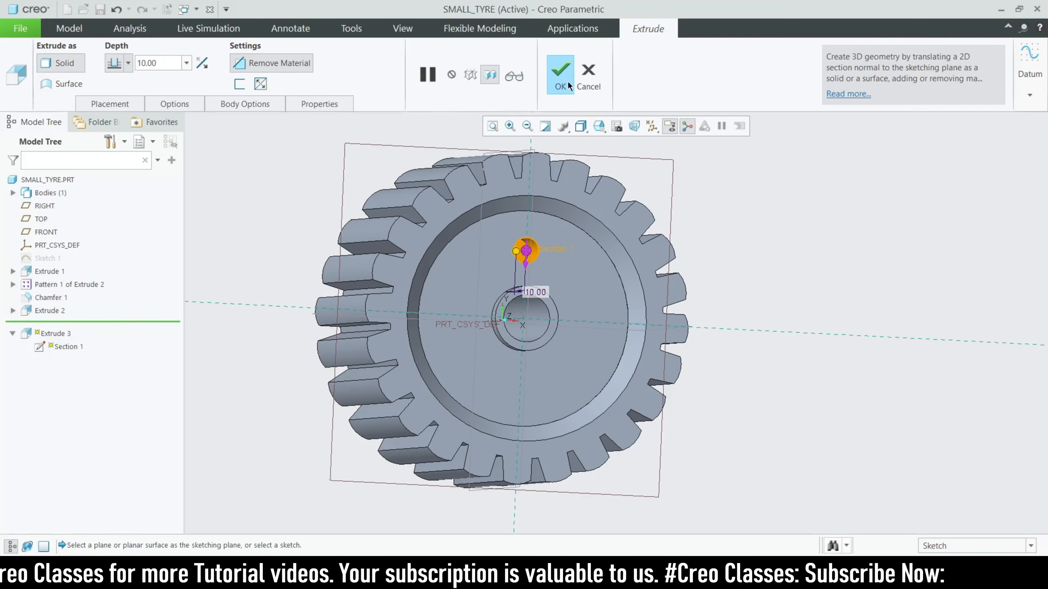
{"action": "left_click", "coordinate": [568, 81]}
{"action": "left_click", "coordinate": [673, 84]}
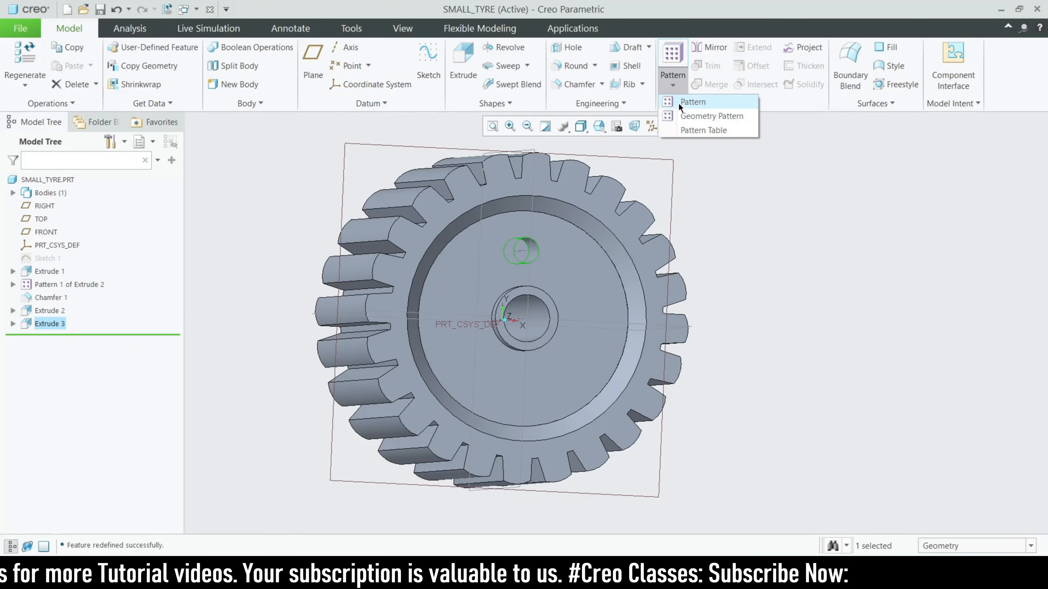
Pattern the hole around the central axis with 8 members
{"action": "left_click", "coordinate": [692, 102]}
{"action": "left_click", "coordinate": [107, 65]}
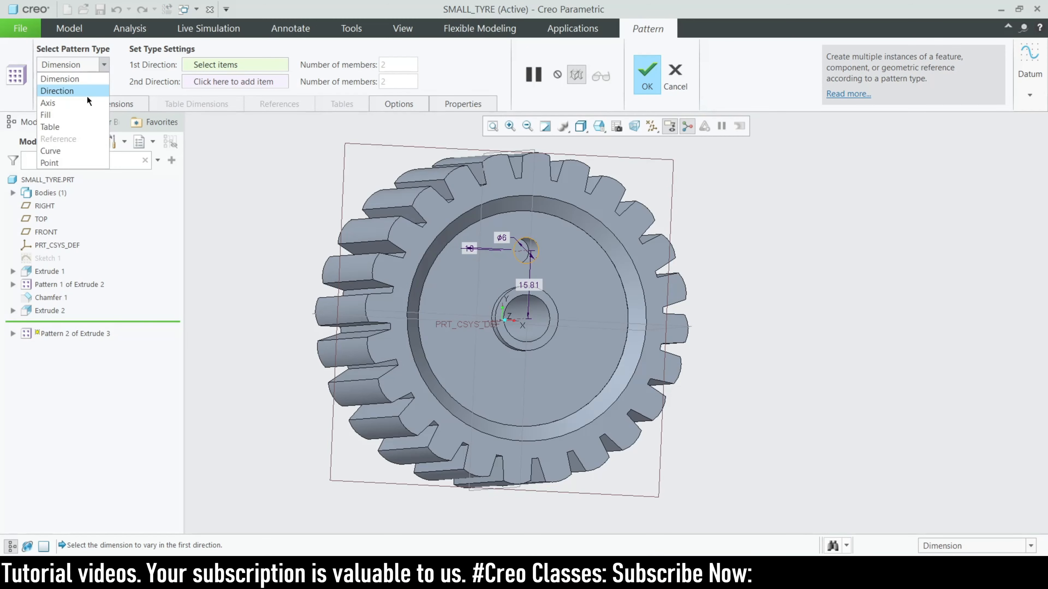
{"action": "left_click", "coordinate": [85, 103]}
{"action": "scroll", "coordinate": [513, 322], "scroll_direction": "up", "scroll_amount": 3}
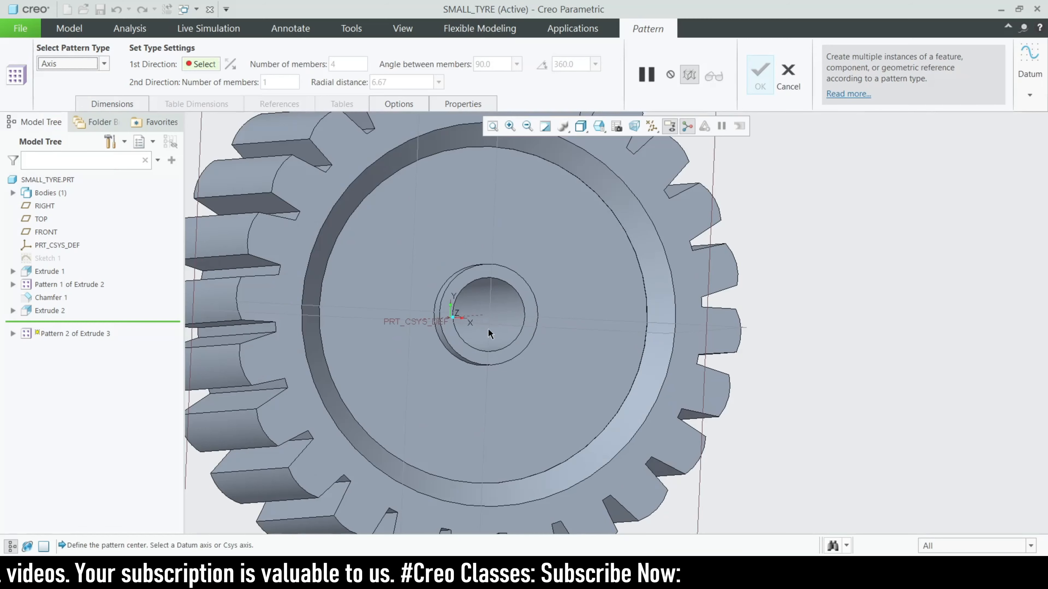
{"action": "left_click", "coordinate": [480, 314]}
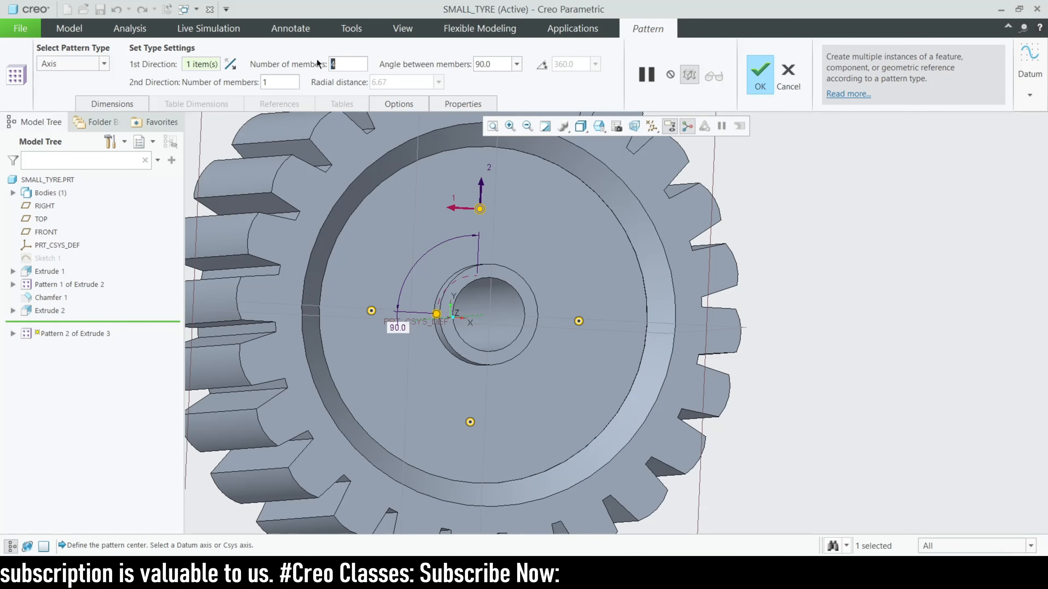
{"action": "type", "text": "8"}
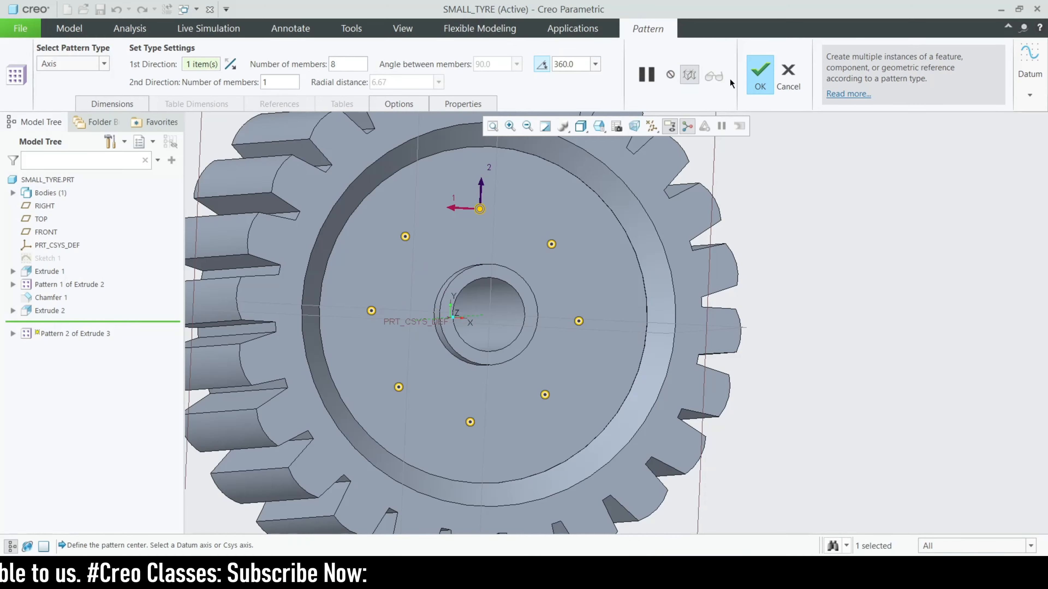
{"action": "left_click", "coordinate": [760, 77]}
{"action": "scroll", "coordinate": [754, 251], "scroll_direction": "down", "scroll_amount": 3}
Clear the selection and orbit the wheel to inspect the eight-hole ring
{"action": "left_click", "coordinate": [863, 326]}
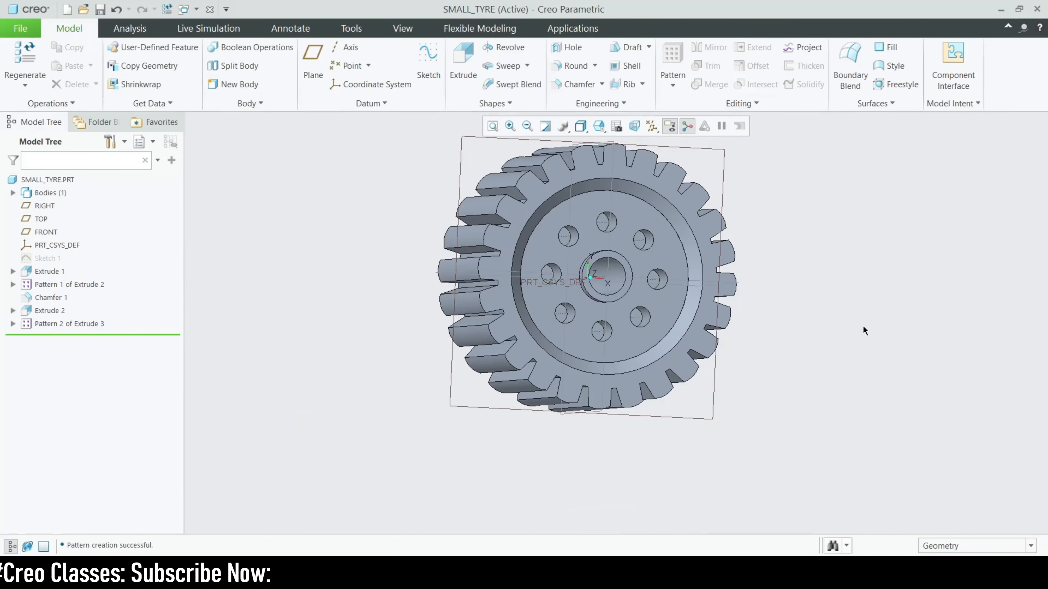
{"action": "middle_click_drag", "start_coordinate": [863, 325], "coordinate": [879, 357]}
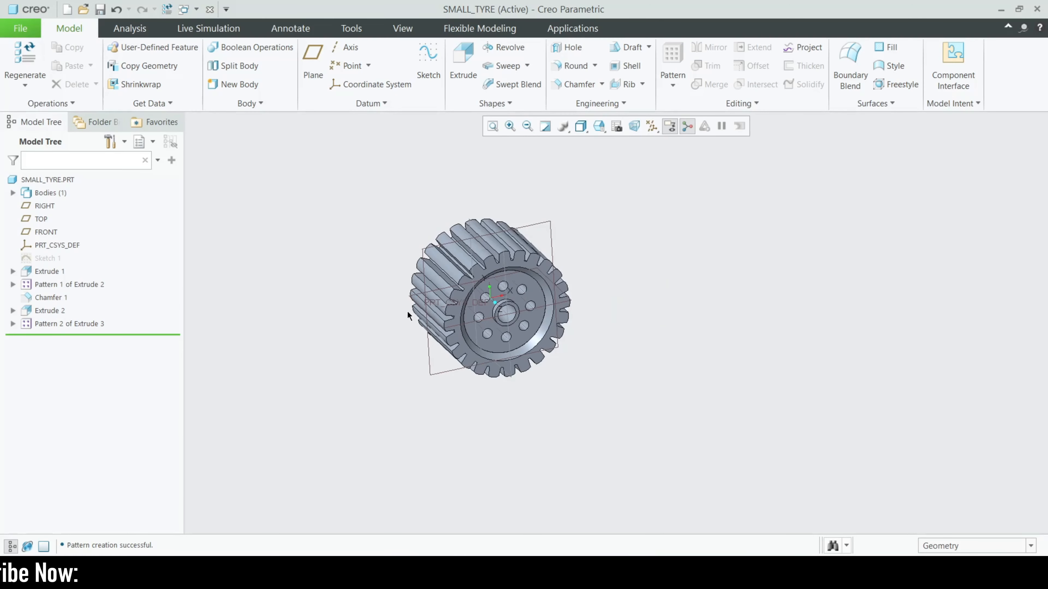
{"action": "scroll", "coordinate": [408, 310], "scroll_direction": "down", "scroll_amount": 2}
{"action": "middle_click_drag", "start_coordinate": [715, 308], "coordinate": [683, 296]}
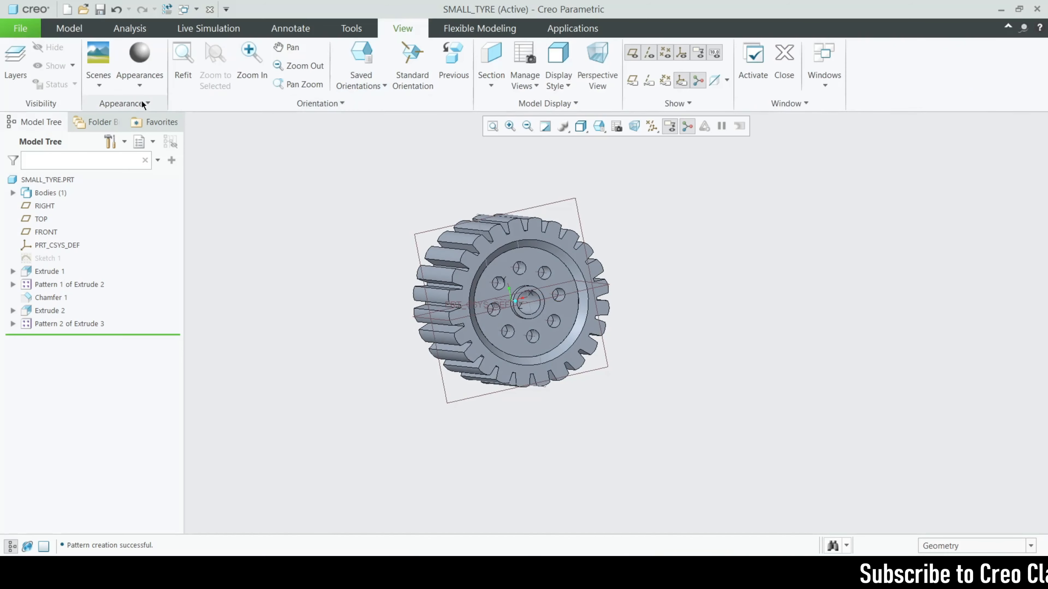
Browse appearances, pan the wheel, and select Extrude 2's sketch in the Model Tree
{"action": "left_click", "coordinate": [398, 192]}
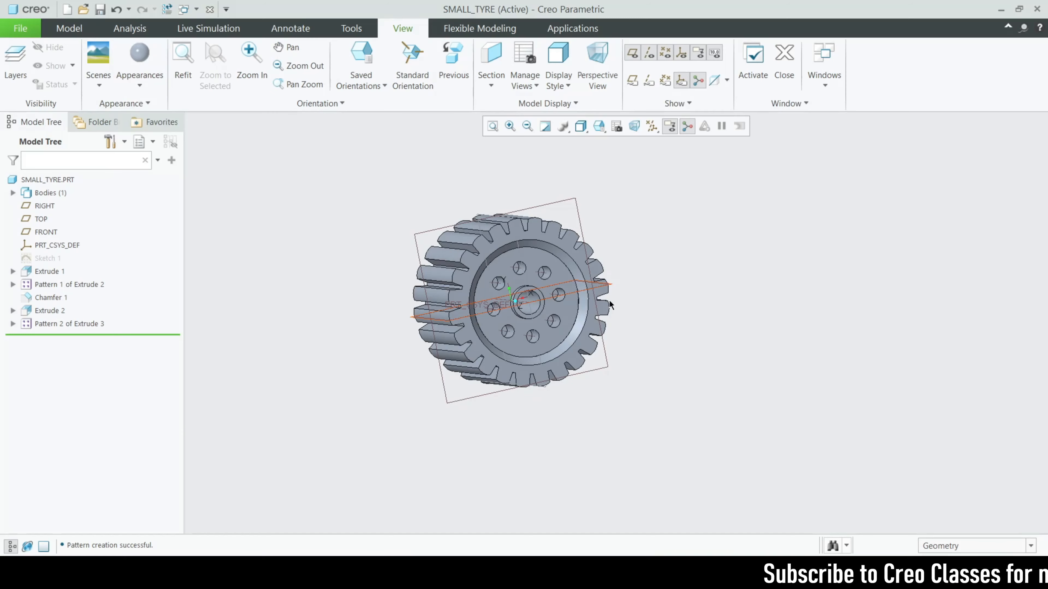
{"action": "middle_click_drag", "start_coordinate": [626, 295], "coordinate": [644, 318], "text": "shift"}
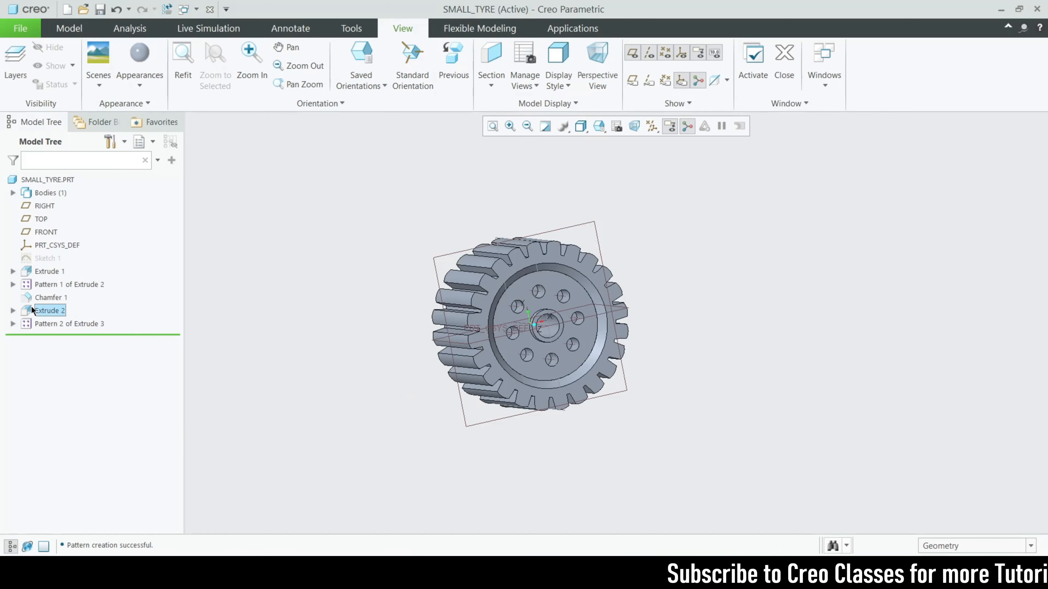
{"action": "left_click", "coordinate": [33, 310]}
{"action": "left_click", "coordinate": [13, 310]}
{"action": "left_click", "coordinate": [57, 325]}
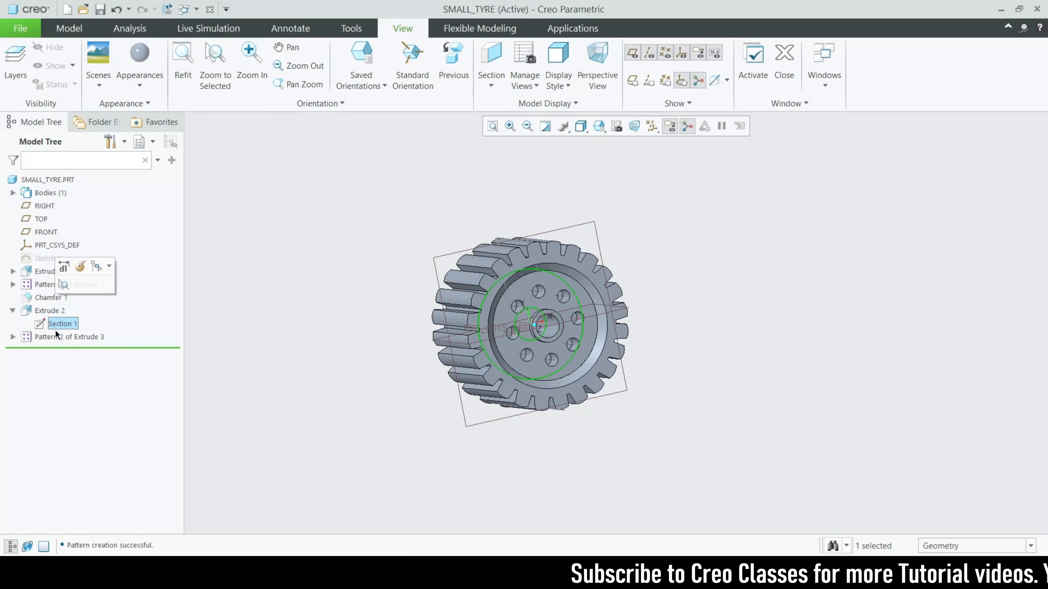
Edit the first pattern hole's sketch, changing its 6.00 dimension to 4.00
{"action": "left_click", "coordinate": [13, 337]}
{"action": "left_click", "coordinate": [26, 350]}
{"action": "left_click", "coordinate": [68, 363]}
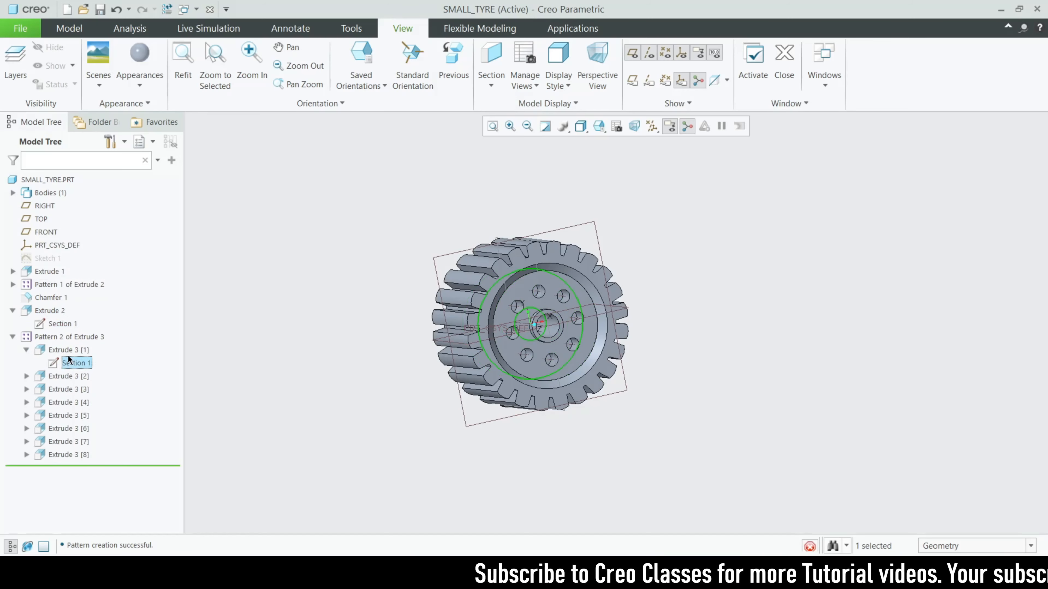
{"action": "left_click", "coordinate": [93, 305]}
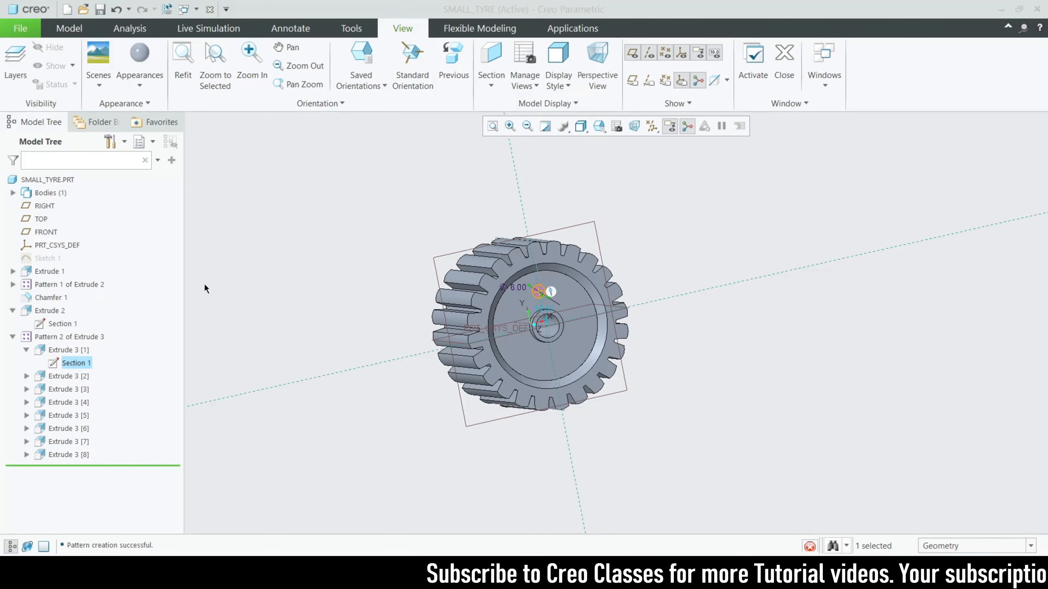
{"action": "double_click", "coordinate": [511, 284]}
{"action": "type", "text": "4"}
{"action": "key", "text": "Return"}
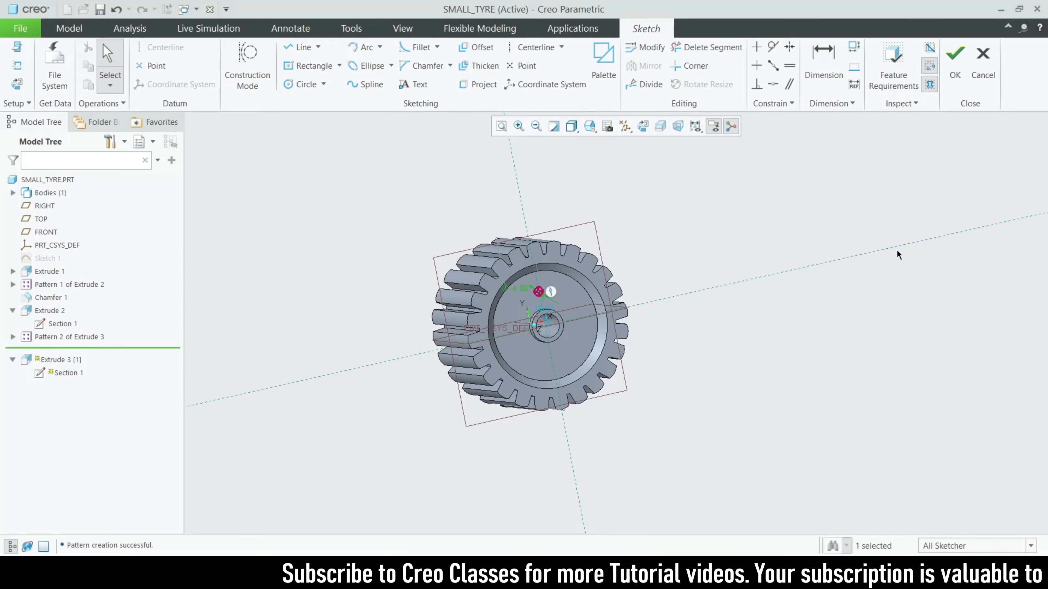
{"action": "left_click", "coordinate": [958, 56]}
{"action": "mouse_move", "coordinate": [781, 356]}
{"action": "middle_mouse_down"}
{"action": "mouse_move", "coordinate": [770, 357]}
{"action": "mouse_move", "coordinate": [807, 335]}
{"action": "mouse_move", "coordinate": [776, 328]}
{"action": "mouse_move", "coordinate": [804, 307]}
{"action": "mouse_move", "coordinate": [798, 299]}
{"action": "mouse_move", "coordinate": [797, 335]}
{"action": "mouse_move", "coordinate": [779, 318]}
{"action": "mouse_move", "coordinate": [779, 285]}
{"action": "mouse_move", "coordinate": [790, 344]}
{"action": "mouse_move", "coordinate": [807, 333]}
{"action": "mouse_move", "coordinate": [796, 381]}
{"action": "mouse_move", "coordinate": [705, 412]}
{"action": "mouse_move", "coordinate": [433, 375]}
{"action": "mouse_move", "coordinate": [445, 456]}
{"action": "middle_mouse_up"}
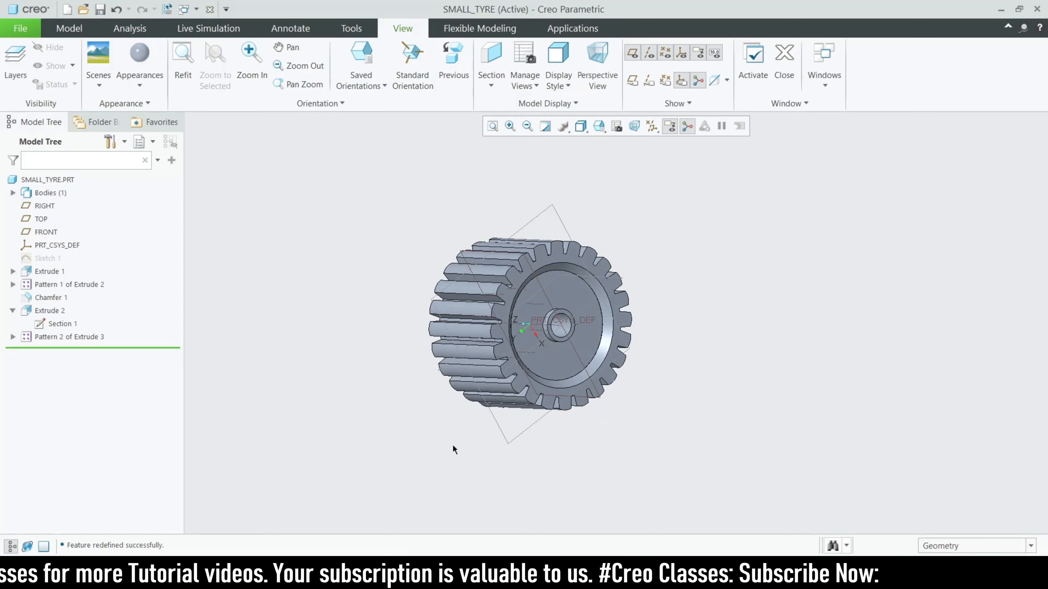
Save SMALL_TYRE and start creating a new file
{"action": "left_click", "coordinate": [100, 9]}
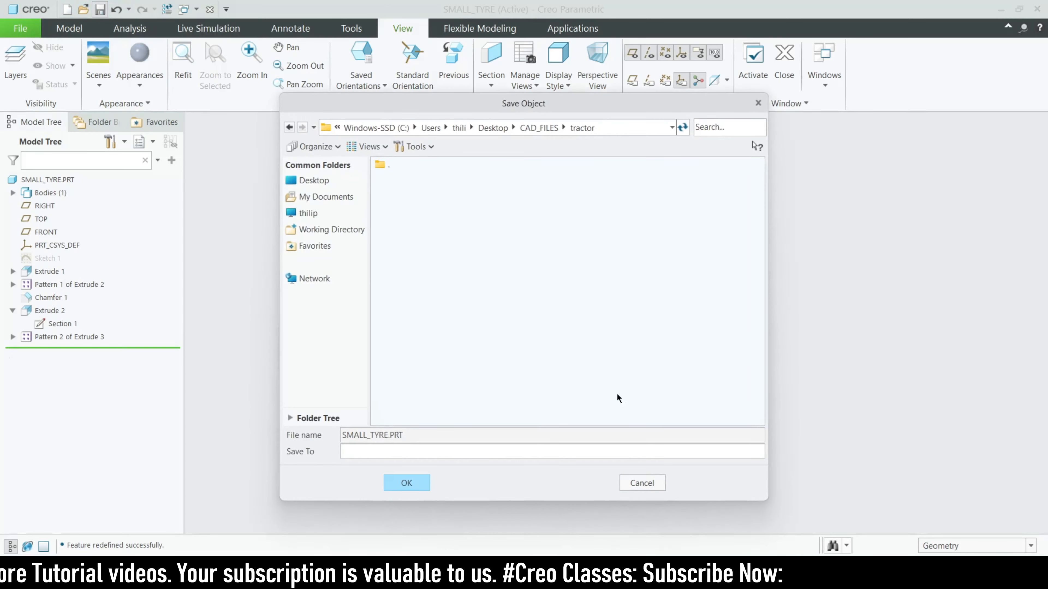
{"action": "left_click", "coordinate": [411, 487]}
{"action": "left_click", "coordinate": [66, 9]}
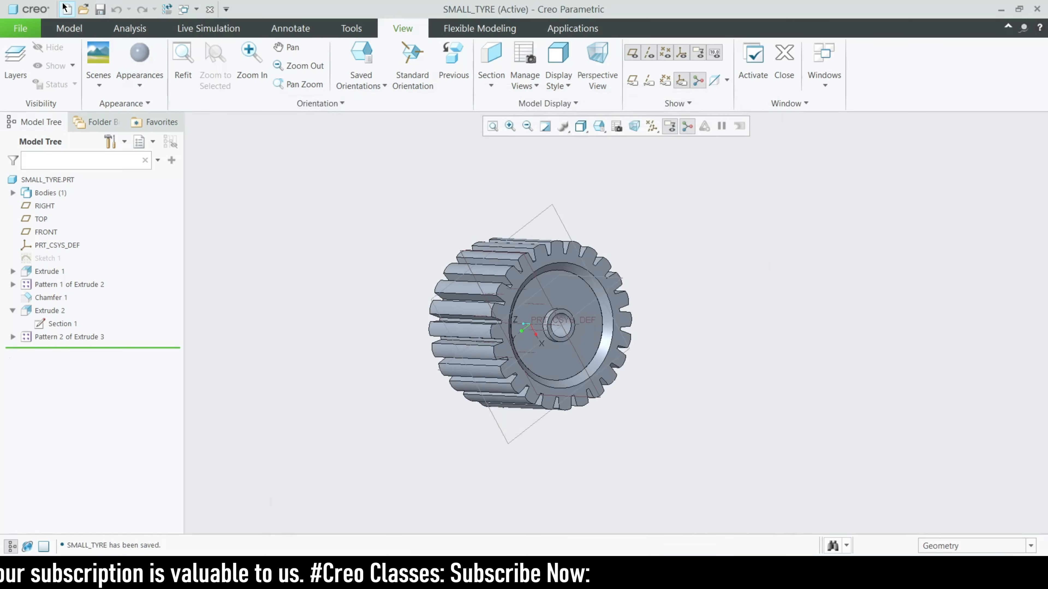